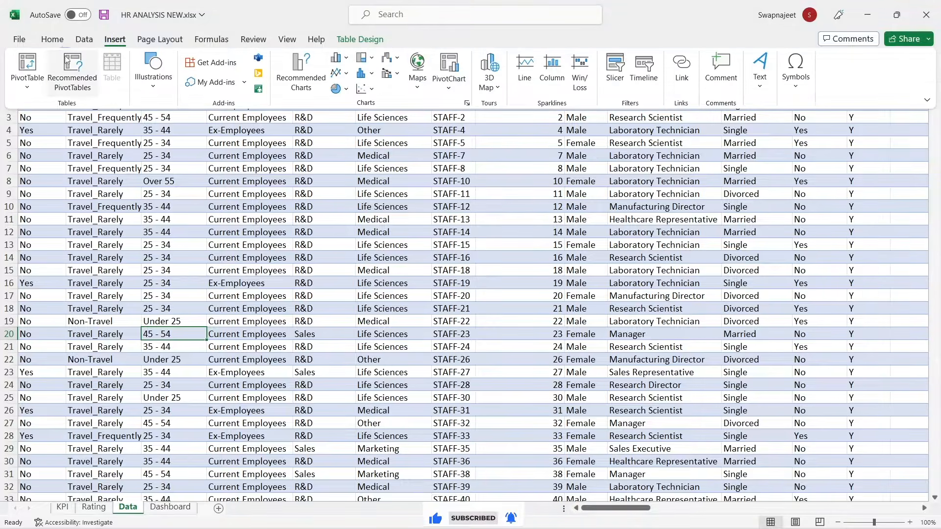
Step: Create a PivotTable from the employee data table on a new worksheet and name the PivotTable Gender
{"action": "left_click", "coordinate": [25, 63]}
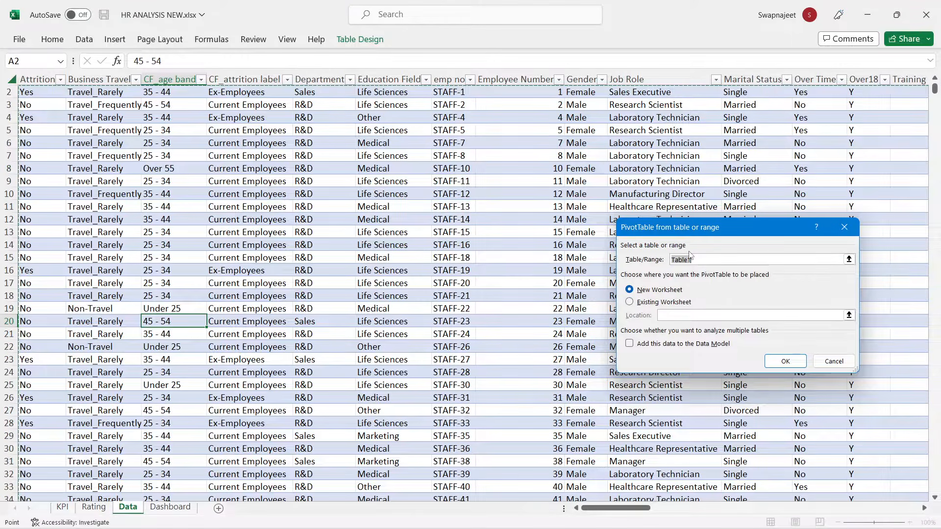
{"action": "left_click", "coordinate": [785, 361]}
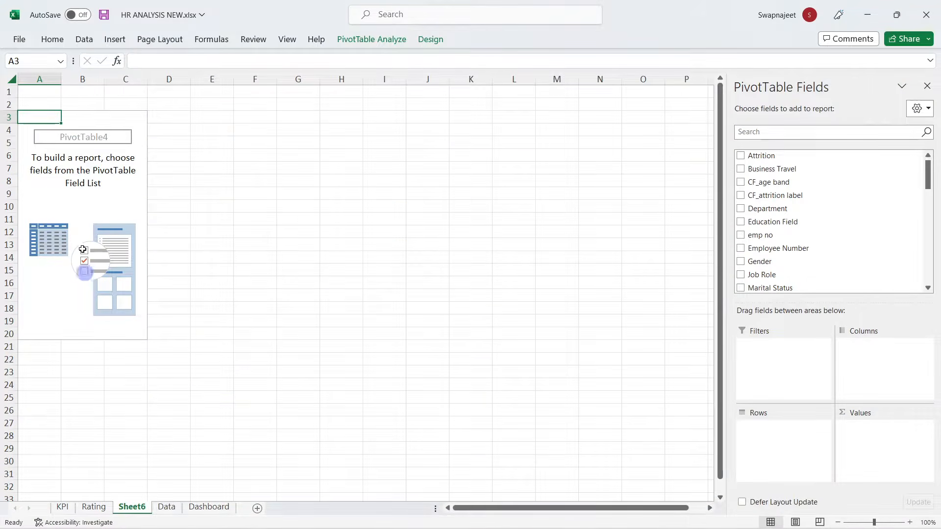
{"action": "left_click", "coordinate": [373, 40]}
{"action": "left_click", "coordinate": [26, 71]}
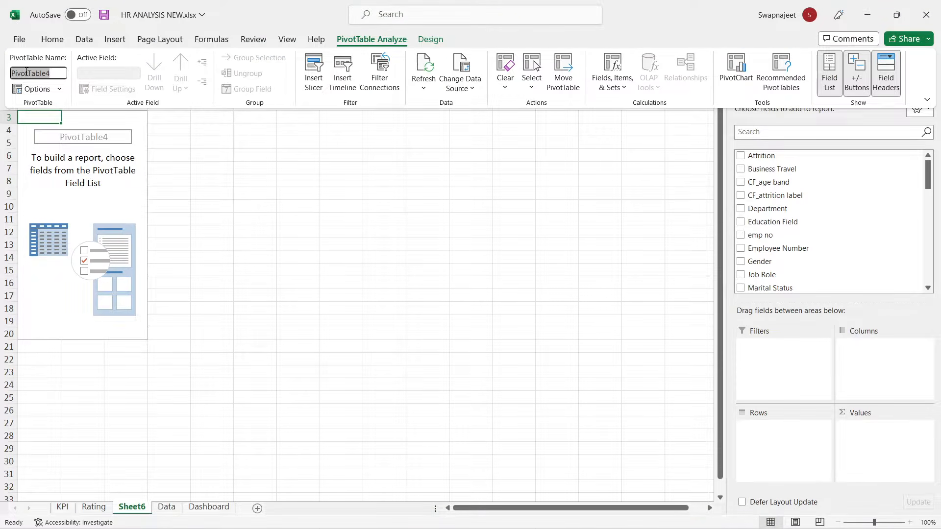
{"action": "type", "text": "Gender"}
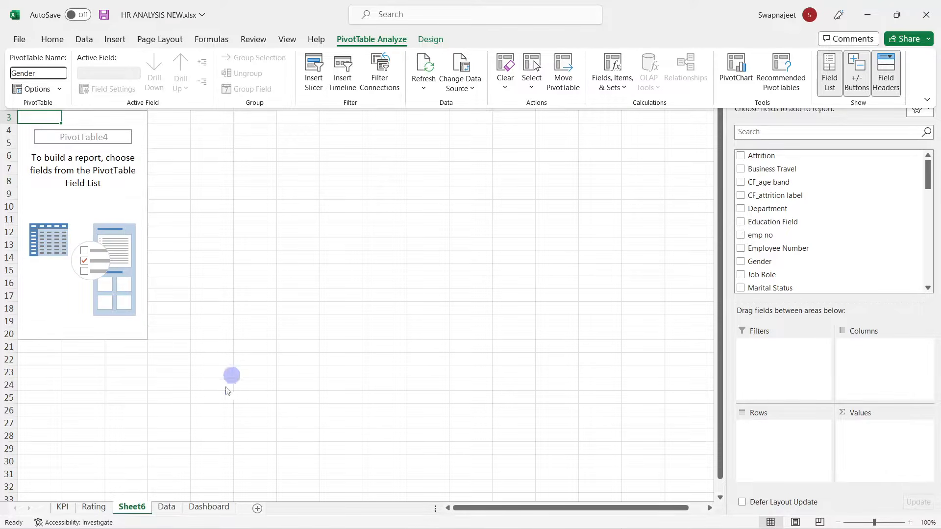
Step: Rename the new PivotTable worksheet as Gender
{"action": "left_click", "coordinate": [134, 508]}
{"action": "double_click", "coordinate": [134, 507]}
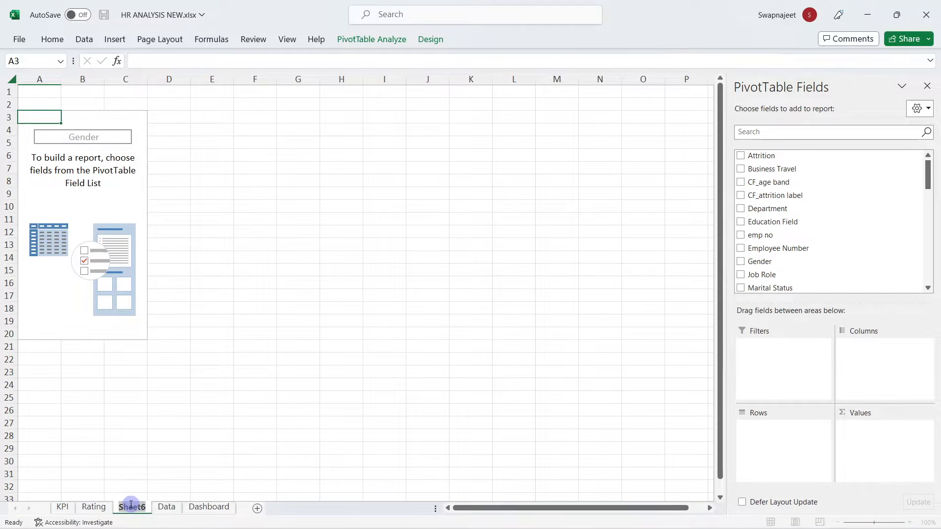
{"action": "type", "text": "Gender"}
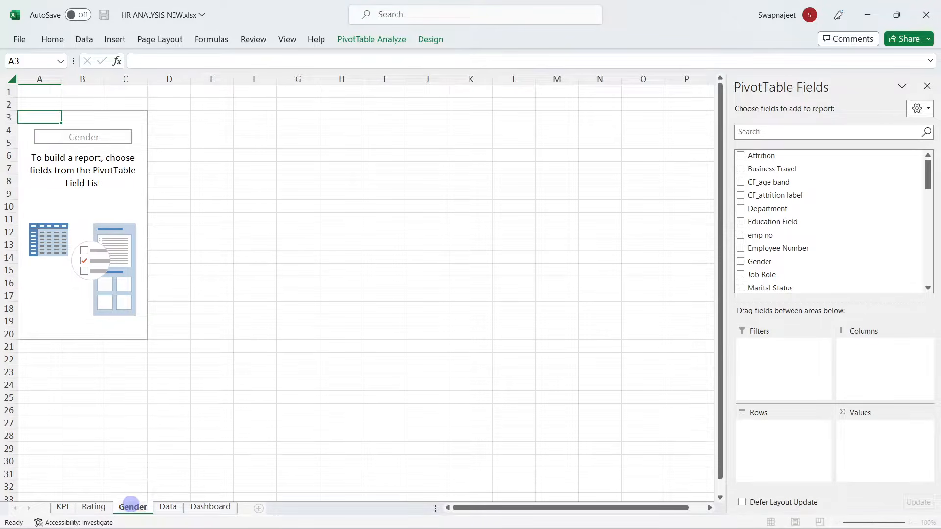
{"action": "left_click", "coordinate": [219, 381]}
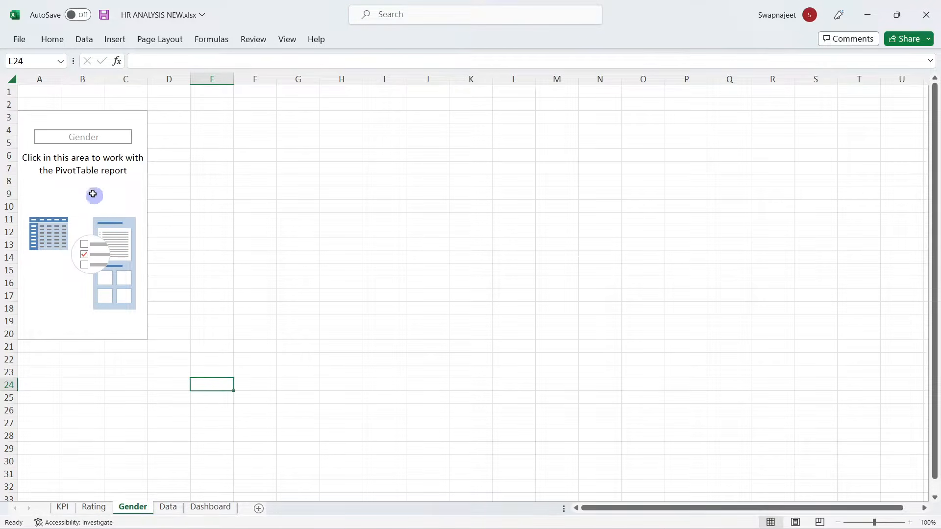
Step: Find the Gender field and add it to the rows of the PivotTable
{"action": "left_click", "coordinate": [92, 195]}
{"action": "left_click", "coordinate": [811, 131]}
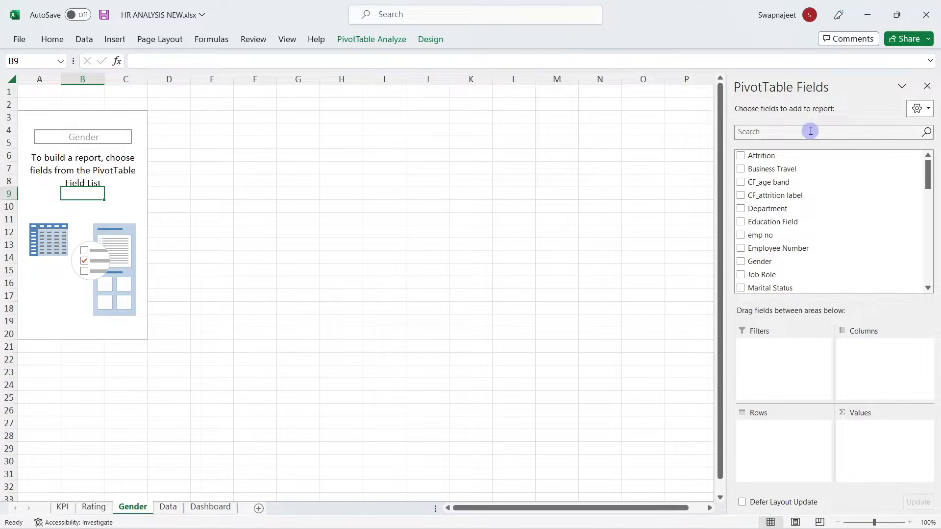
{"action": "type", "text": "gen"}
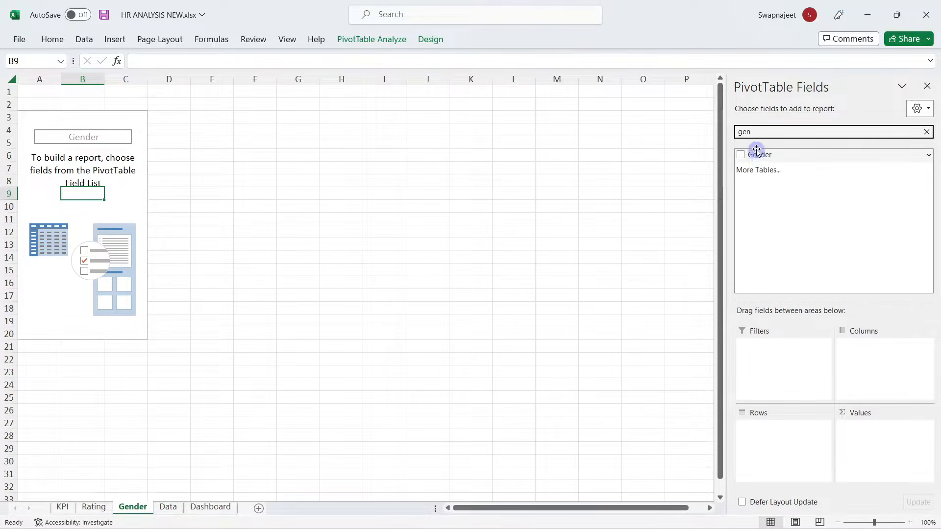
{"action": "left_click_drag", "start_coordinate": [757, 155], "coordinate": [784, 427]}
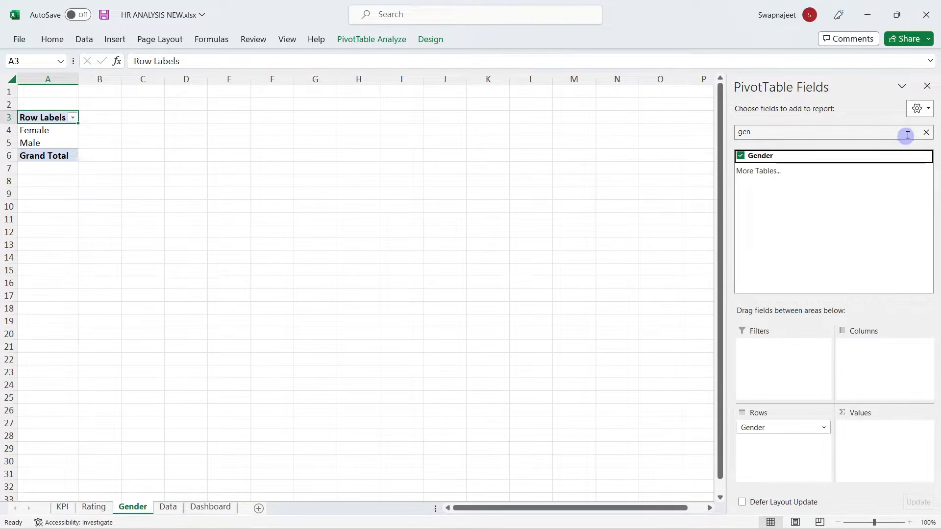
Step: Find the Employee Count field and add it to the values of the PivotTable
{"action": "left_click", "coordinate": [926, 132]}
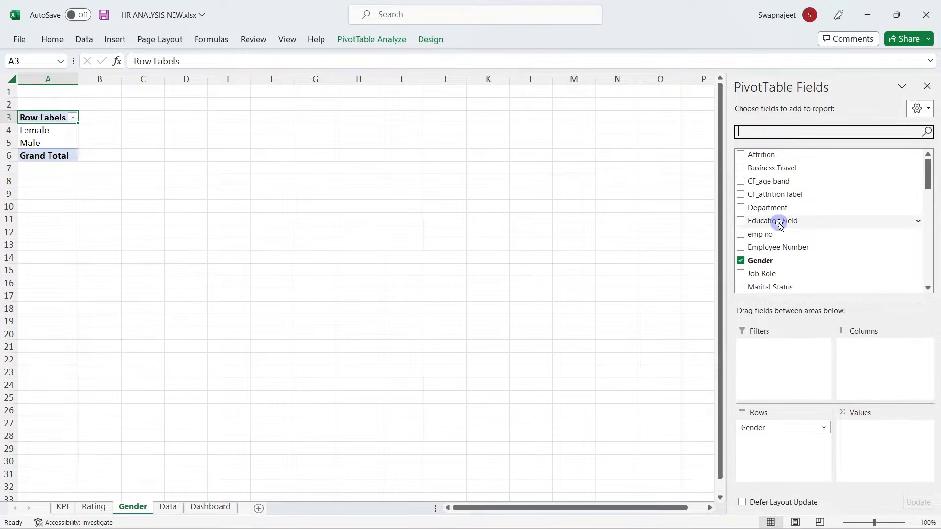
{"action": "scroll", "coordinate": [776, 243], "scroll_direction": "down", "scroll_amount": 3}
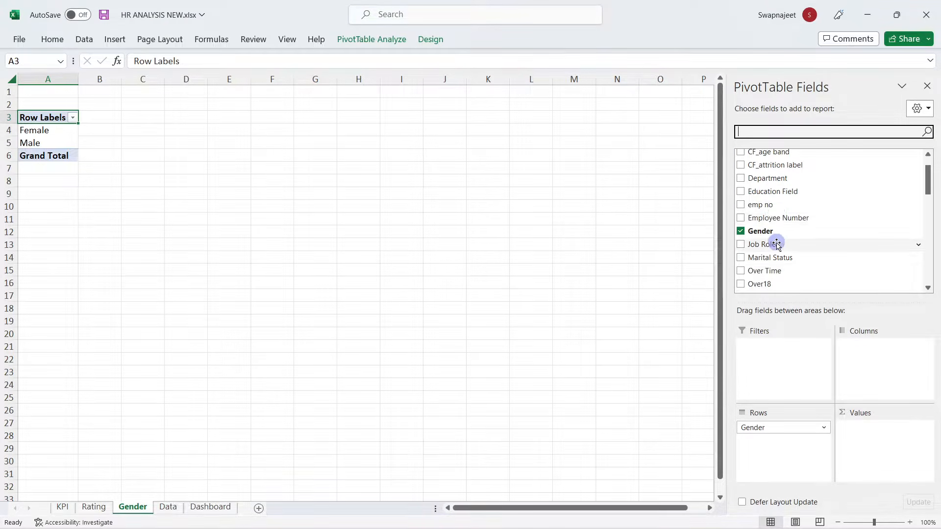
{"action": "type", "text": "em"}
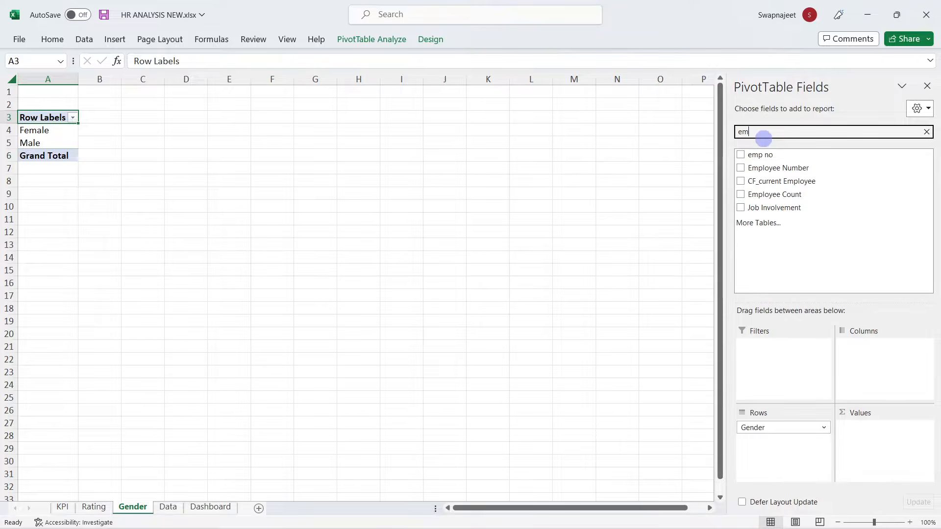
{"action": "left_click_drag", "start_coordinate": [781, 195], "coordinate": [870, 432]}
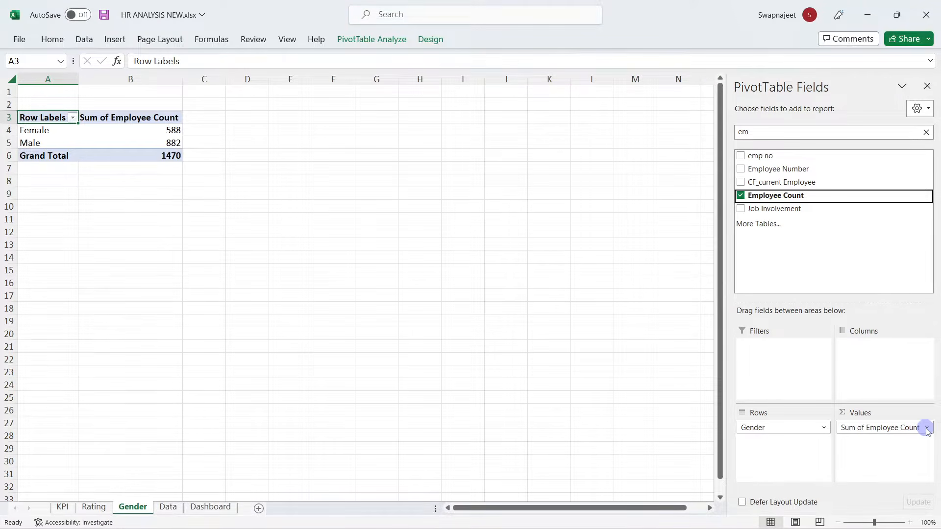
Step: Summarize the Employee Count value field by Count instead of Sum
{"action": "left_click", "coordinate": [926, 427]}
{"action": "left_click", "coordinate": [883, 414]}
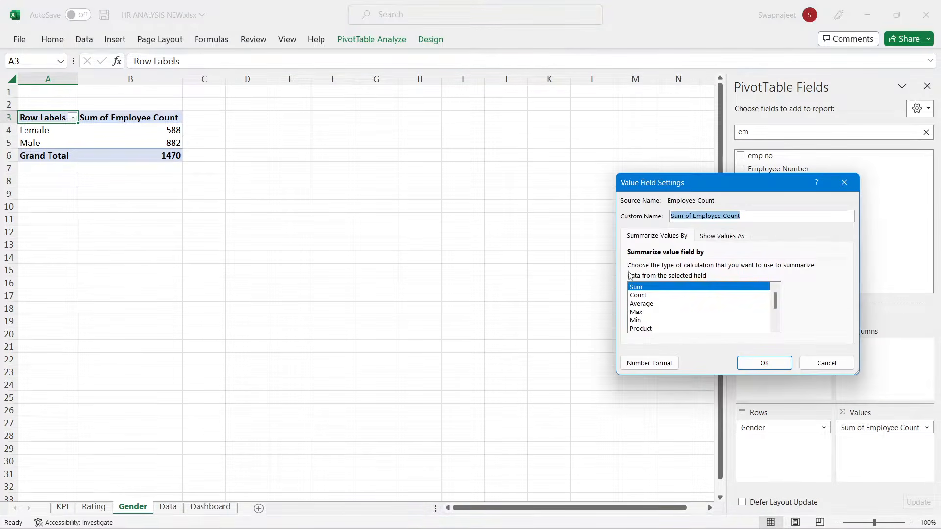
{"action": "left_click", "coordinate": [659, 295]}
{"action": "left_click", "coordinate": [755, 367]}
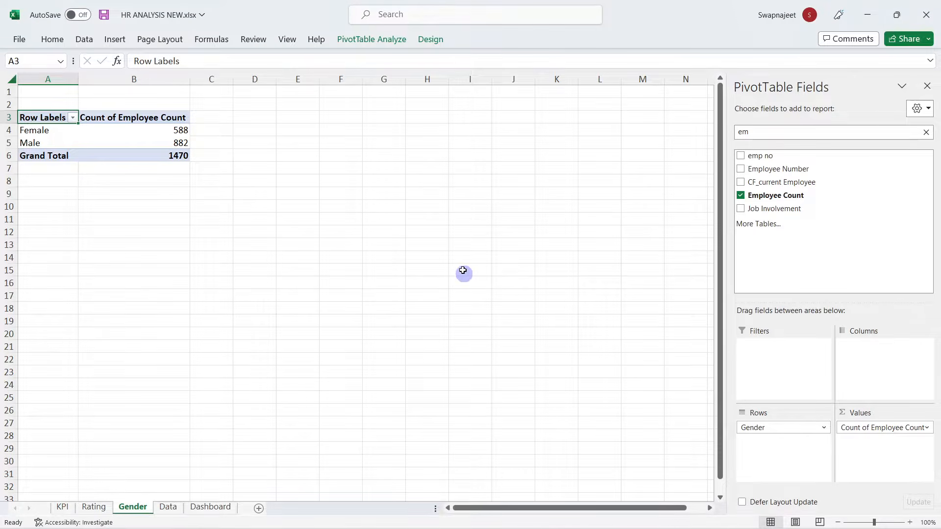
{"action": "left_click", "coordinate": [444, 256]}
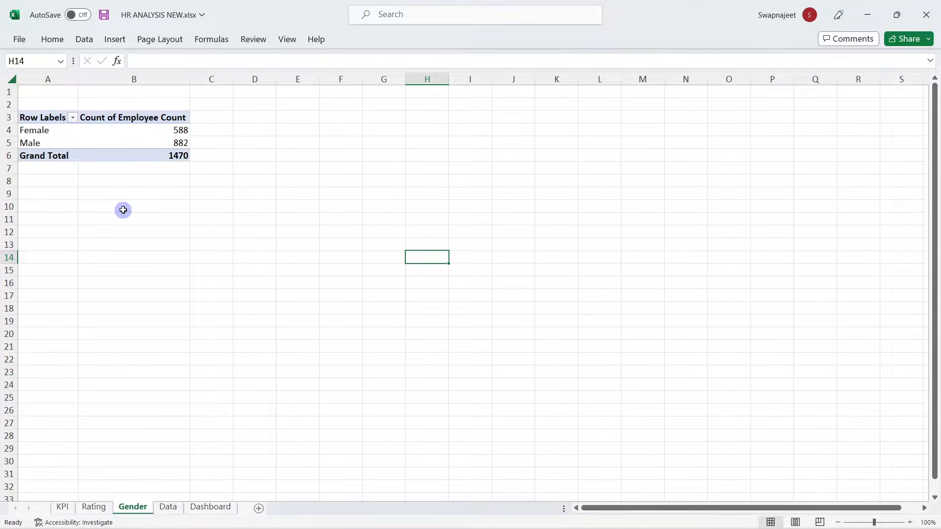
Step: Enter the labels Female in cell A10 and Male in cell A11 below the PivotTable
{"action": "left_click_drag", "start_coordinate": [37, 131], "coordinate": [105, 147]}
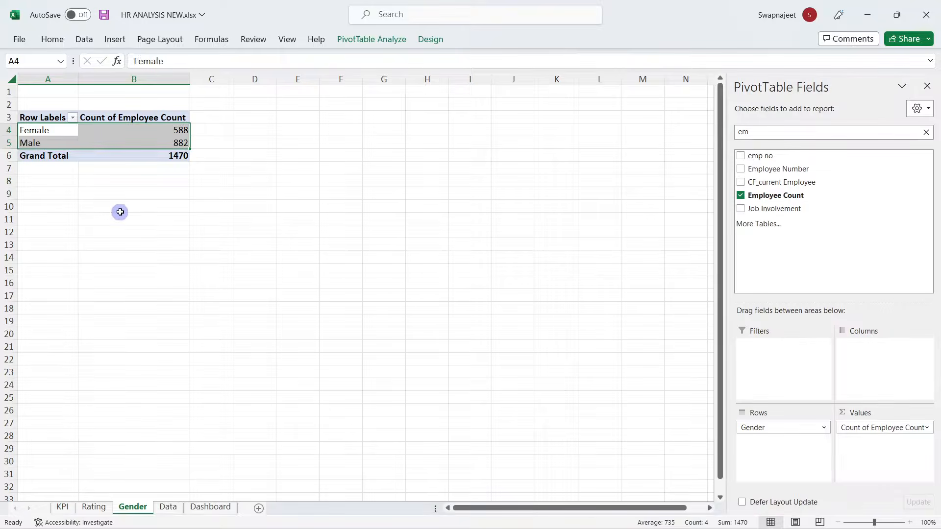
{"action": "left_click", "coordinate": [120, 212]}
{"action": "left_click", "coordinate": [45, 205]}
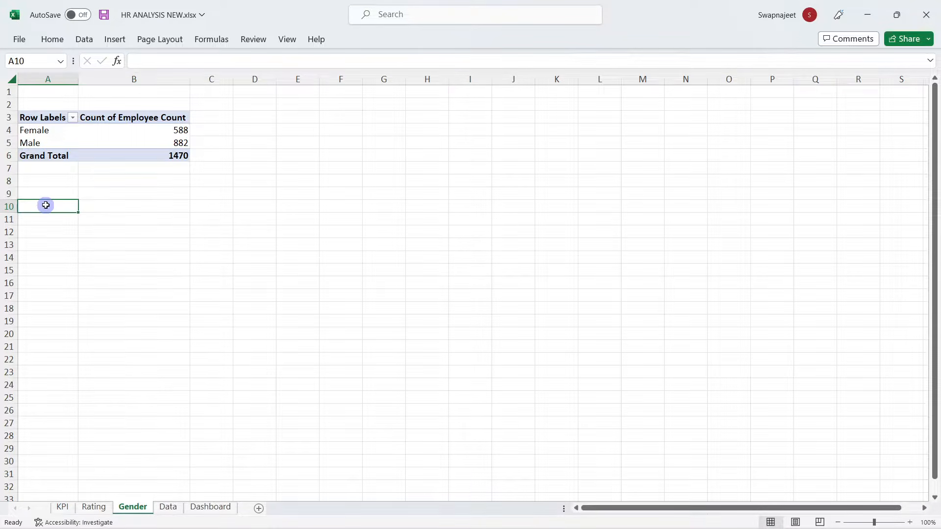
{"action": "type", "text": "Femal"}
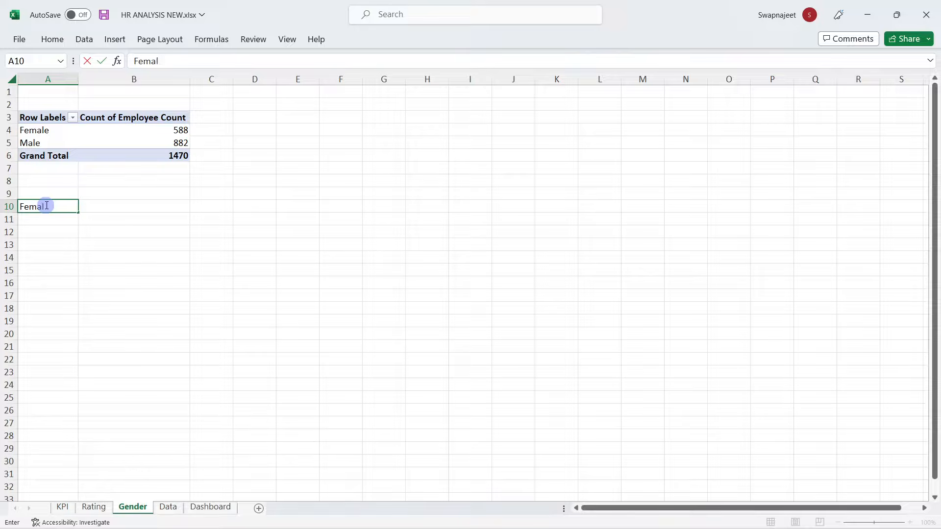
{"action": "key", "text": "Return"}
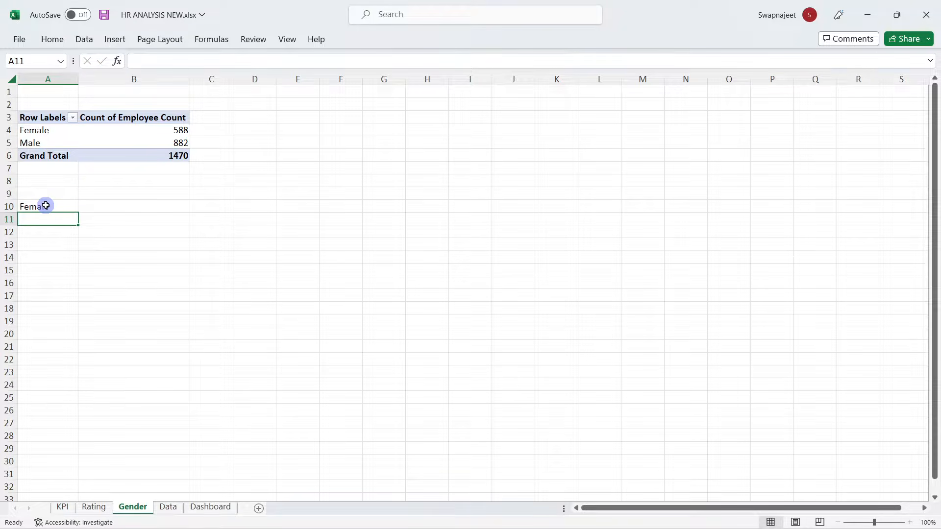
{"action": "type", "text": "Male"}
Step: Link cells B10 and B11 to the PivotTable's Female and Male employee counts with cell-reference formulas
{"action": "left_click", "coordinate": [124, 207]}
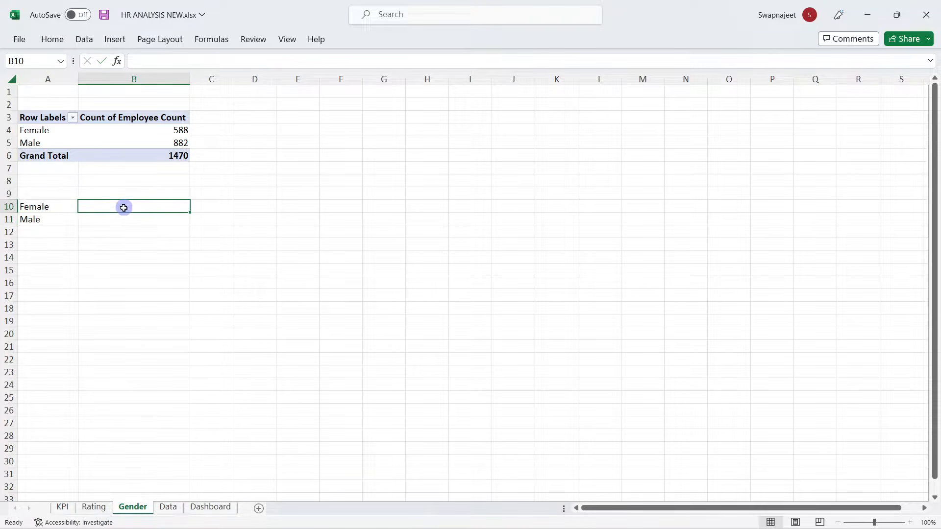
{"action": "type", "text": "="}
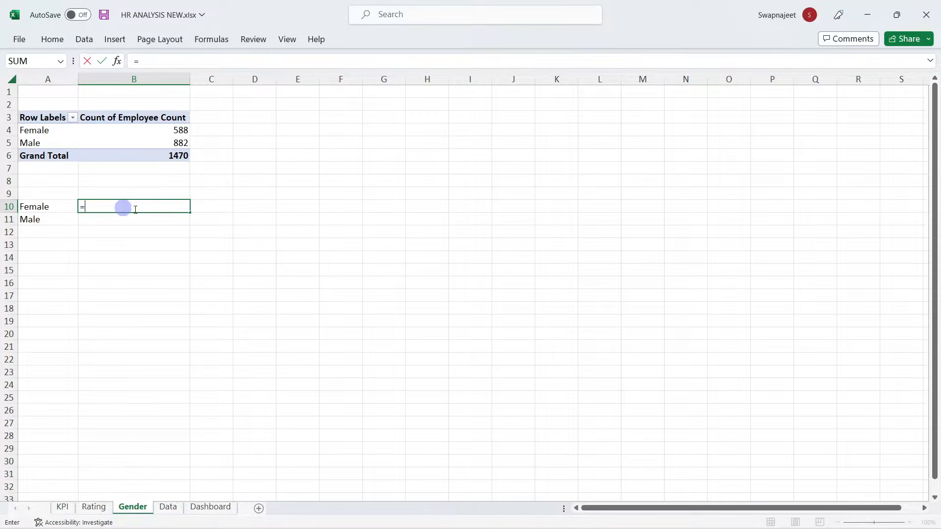
{"action": "left_click", "coordinate": [178, 130]}
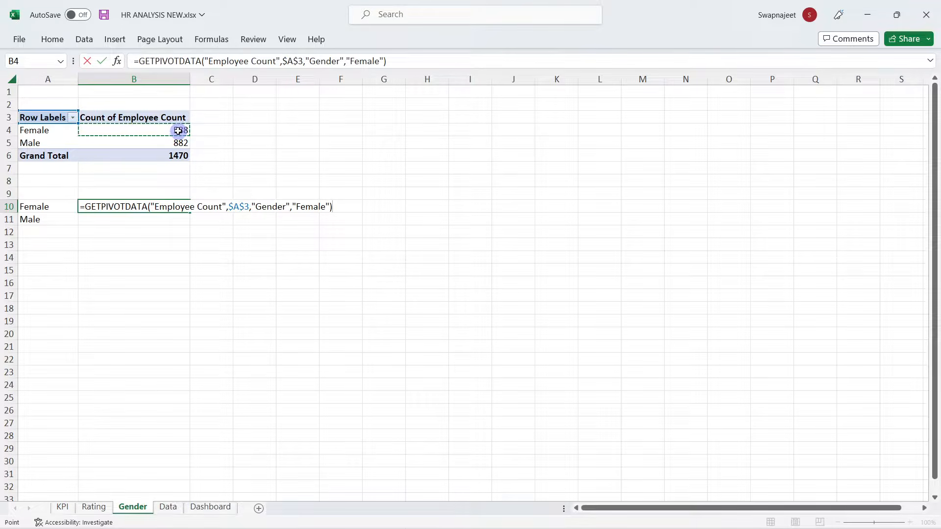
{"action": "key", "text": "Return"}
{"action": "type", "text": "="}
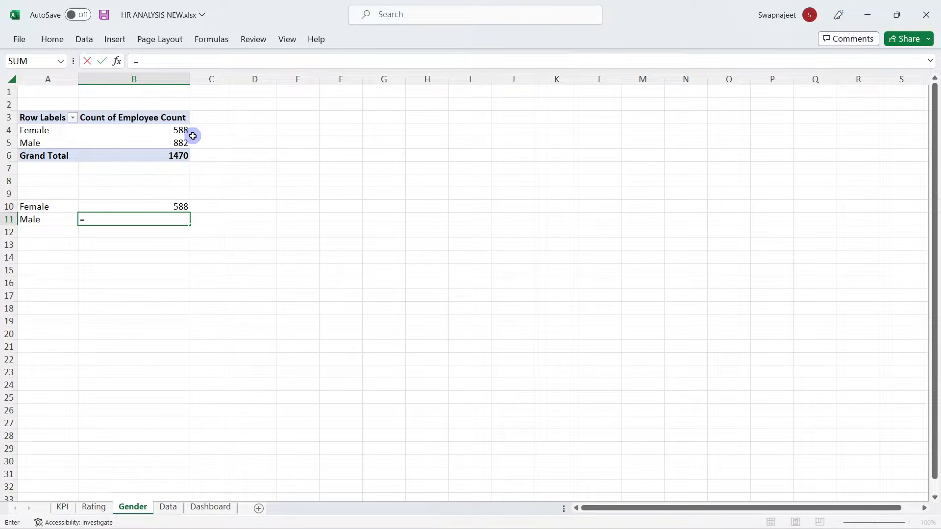
{"action": "left_click", "coordinate": [175, 143]}
{"action": "key", "text": "Return"}
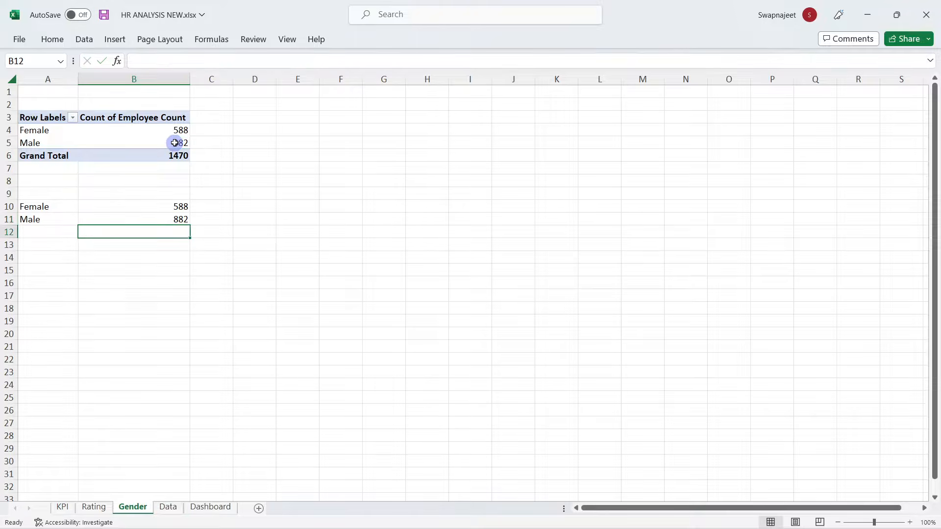
{"action": "left_click", "coordinate": [229, 245]}
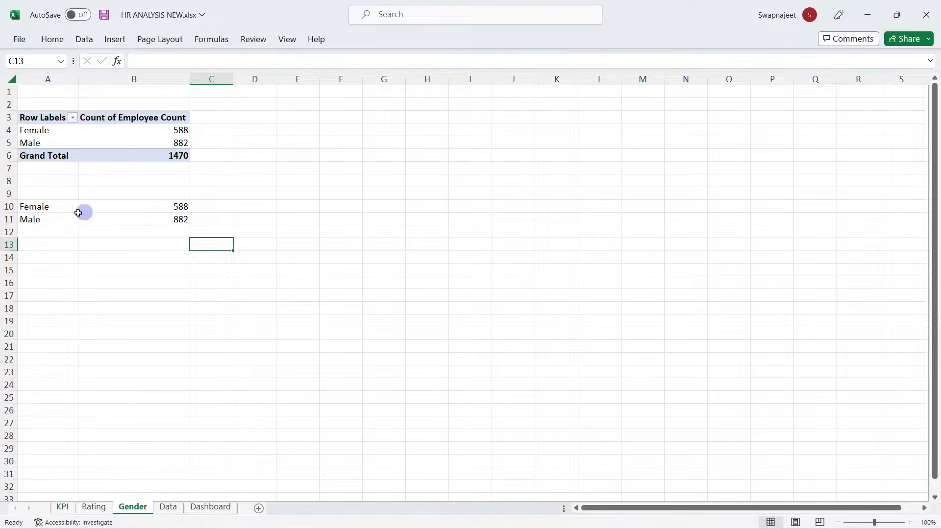
{"action": "left_click", "coordinate": [210, 206]}
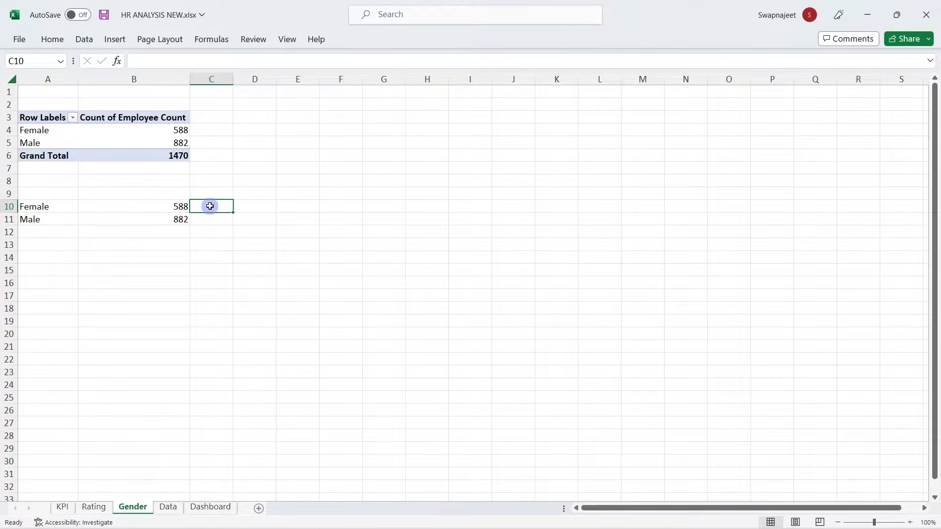
{"action": "type", "text": "="}
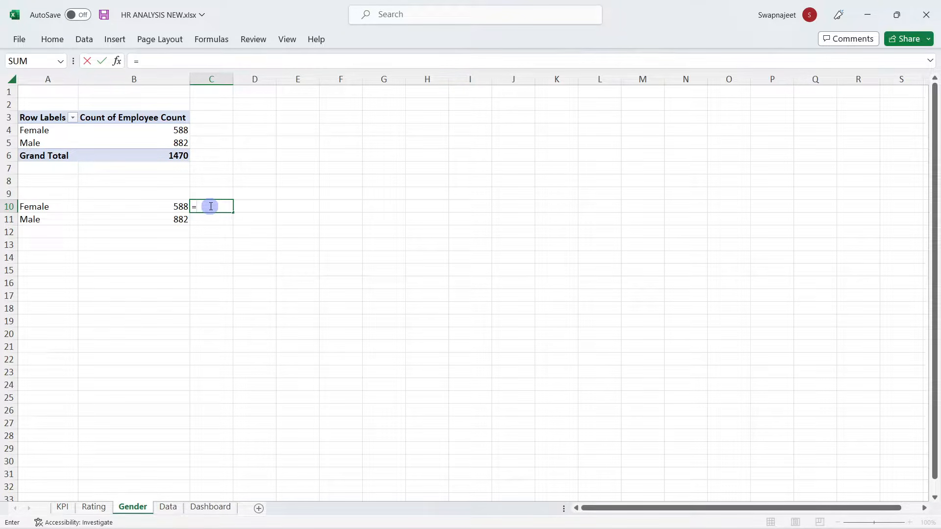
{"action": "left_click", "coordinate": [225, 242]}
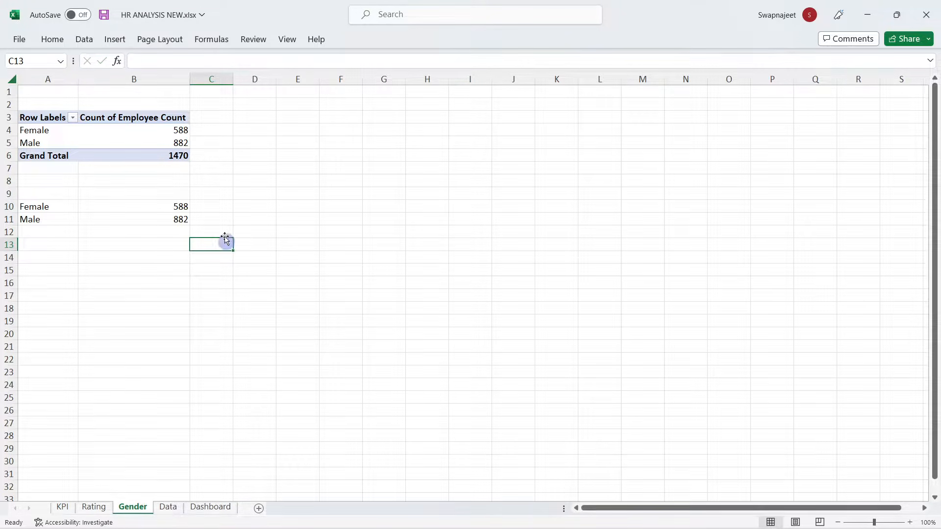
Step: Insert slicers for the Gender and Education Field fields of the Gender PivotTable
{"action": "left_click", "coordinate": [131, 155]}
{"action": "left_click", "coordinate": [133, 143]}
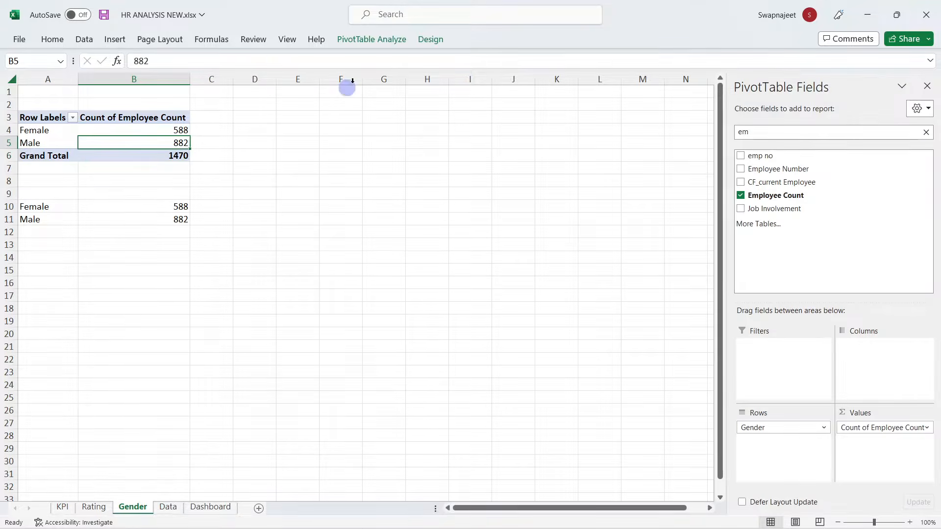
{"action": "left_click", "coordinate": [363, 40]}
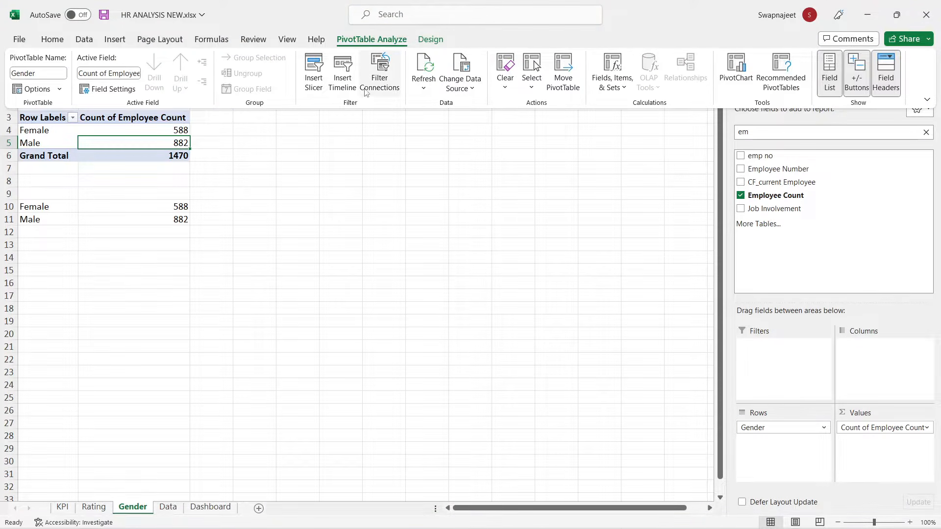
{"action": "left_click", "coordinate": [314, 79]}
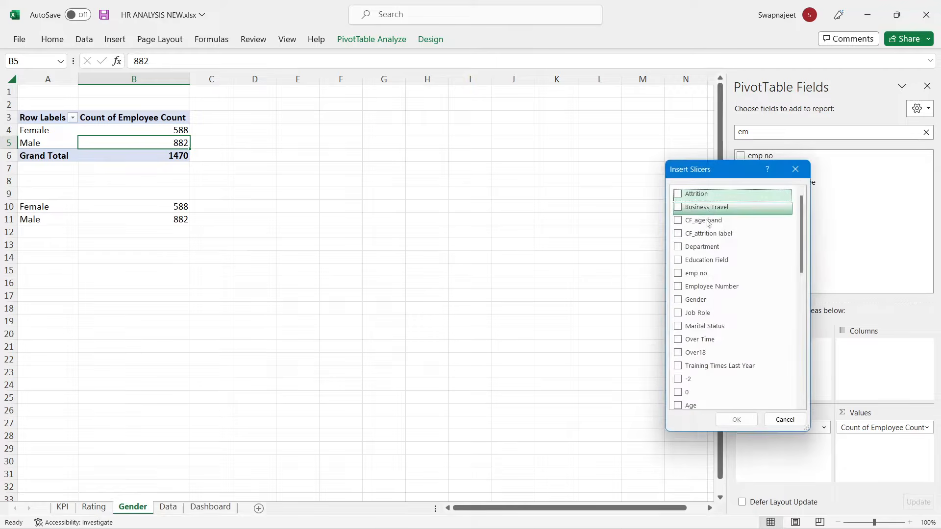
{"action": "left_click", "coordinate": [677, 301]}
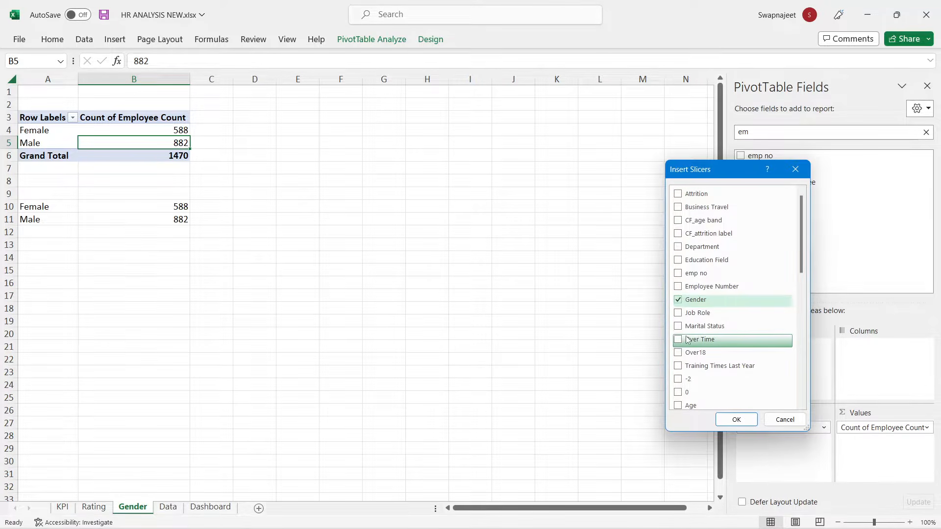
{"action": "left_click", "coordinate": [678, 260]}
{"action": "left_click", "coordinate": [737, 420]}
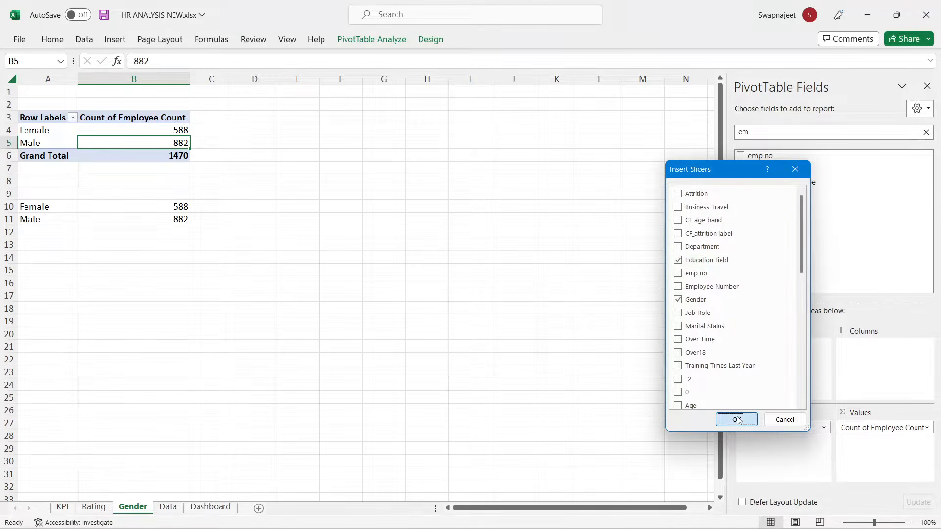
Step: Move the Gender and Education Field slicers beside each other, clear of the PivotTable
{"action": "left_click_drag", "start_coordinate": [376, 237], "coordinate": [567, 151]}
{"action": "left_click_drag", "start_coordinate": [339, 208], "coordinate": [446, 134]}
Step: Test how filtering the Gender slicer to Female affects the Male helper formula in B11, and clear the filter
{"action": "left_click", "coordinate": [549, 175]}
{"action": "left_click", "coordinate": [561, 191]}
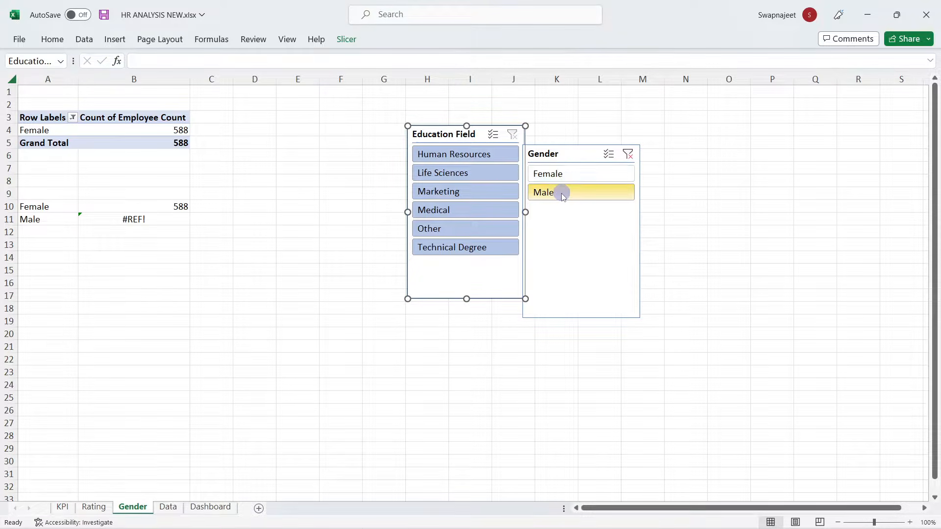
{"action": "left_click", "coordinate": [550, 174]}
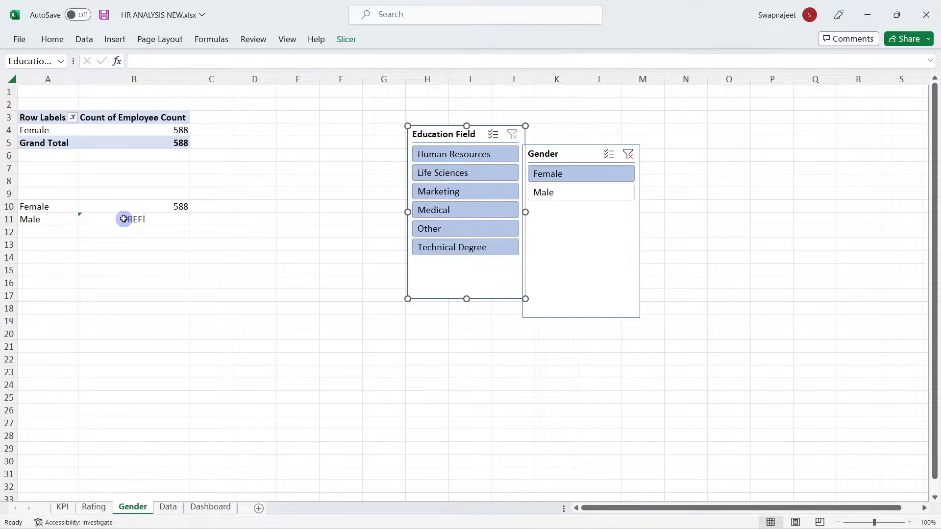
{"action": "left_click", "coordinate": [221, 217]}
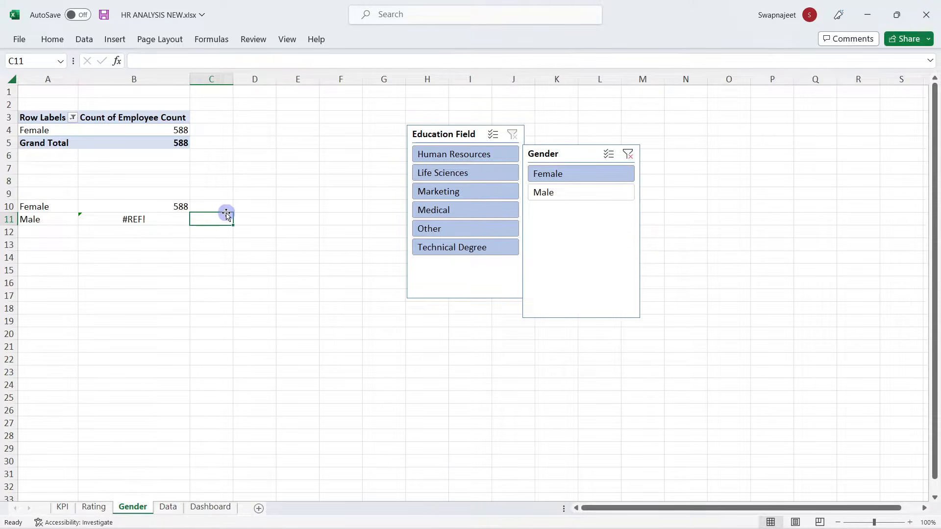
{"action": "left_click", "coordinate": [141, 222]}
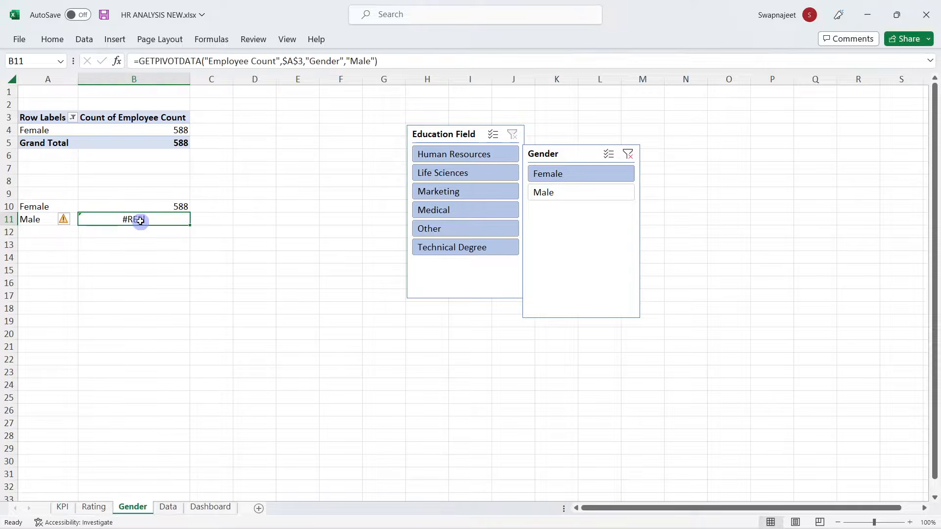
{"action": "left_click", "coordinate": [627, 154]}
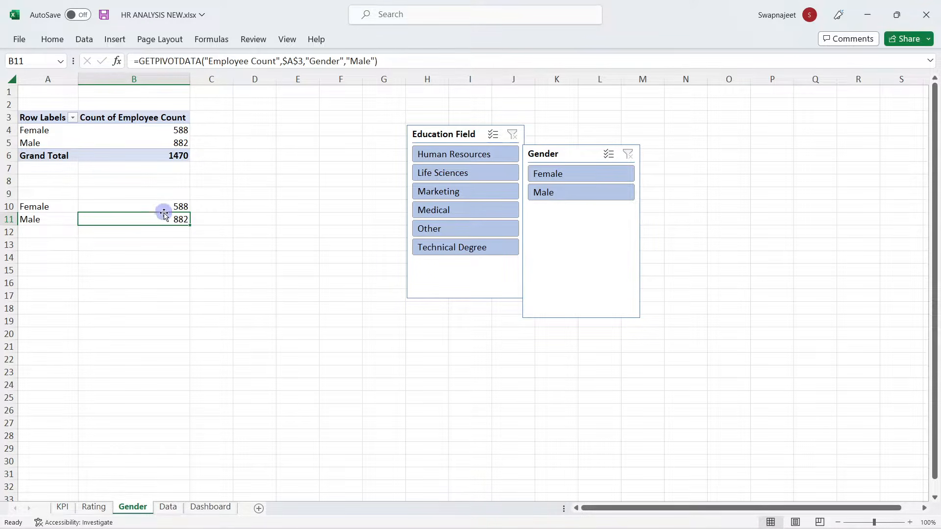
{"action": "left_click", "coordinate": [172, 247]}
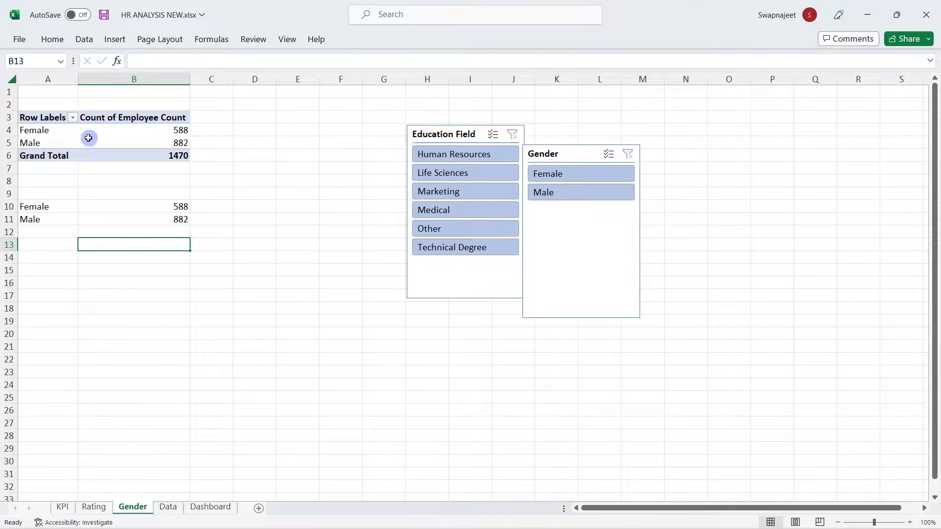
{"action": "left_click", "coordinate": [580, 175]}
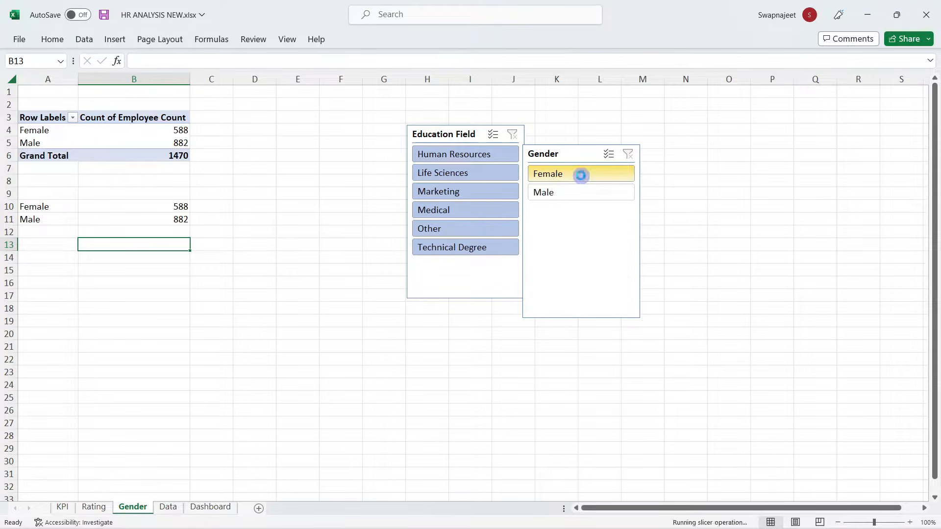
{"action": "left_click", "coordinate": [156, 219]}
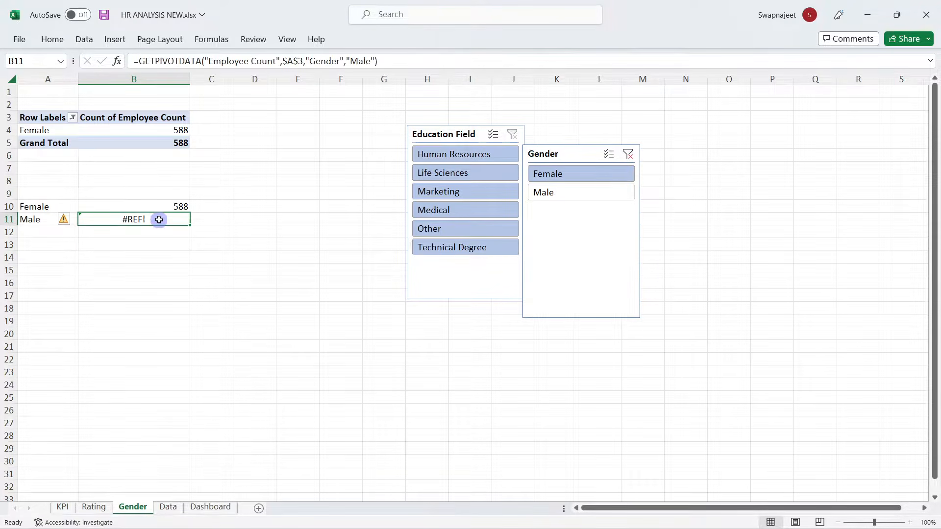
{"action": "left_click", "coordinate": [627, 154]}
{"action": "left_click", "coordinate": [191, 237]}
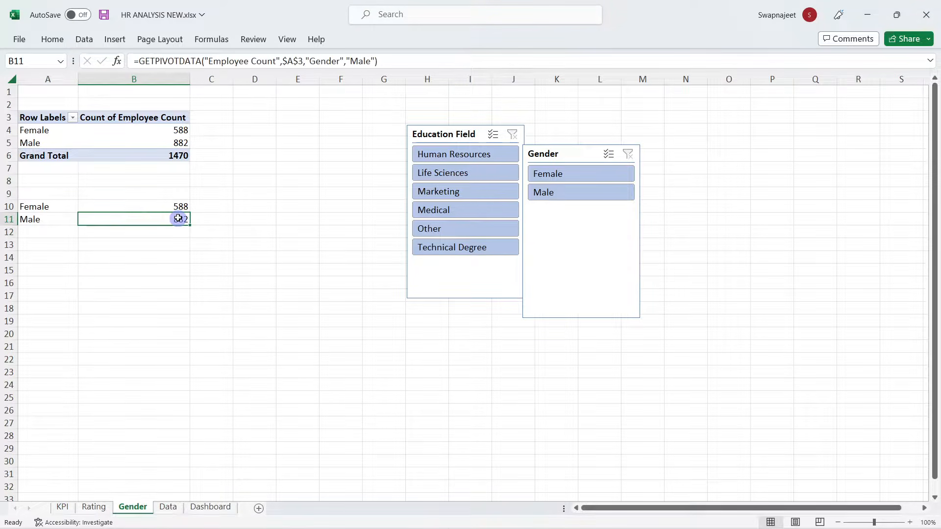
Step: Wrap the Female GETPIVOTDATA formula in cell B10 in IFERROR with 0 as the error value
{"action": "left_click", "coordinate": [177, 216]}
{"action": "left_click", "coordinate": [176, 205]}
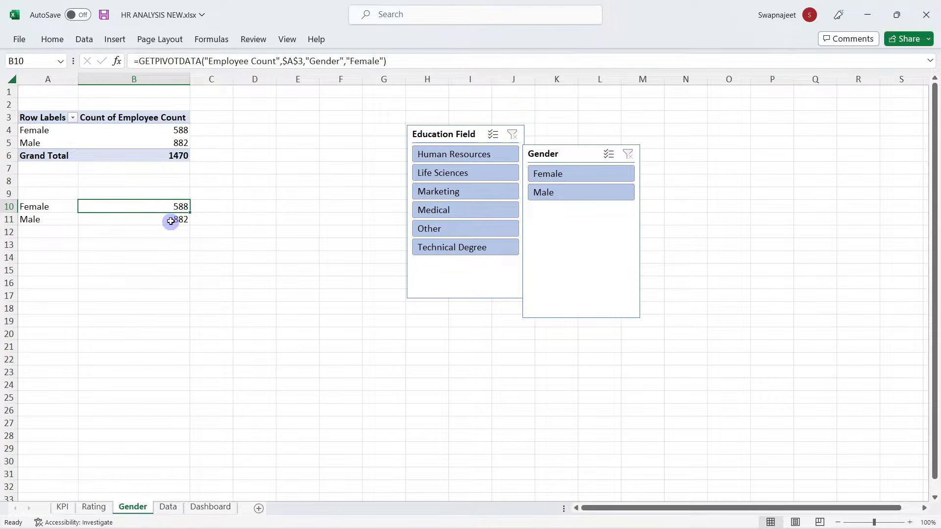
{"action": "left_click", "coordinate": [139, 58]}
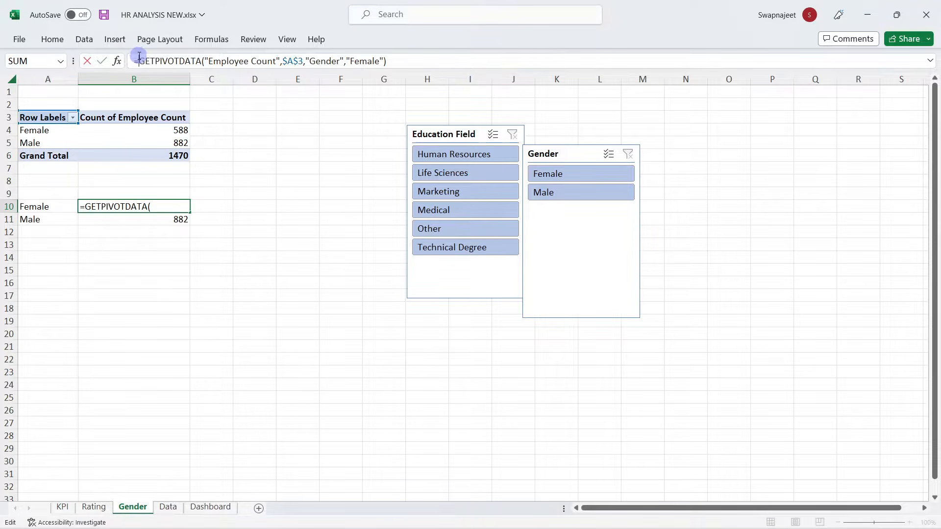
{"action": "type", "text": "ife"}
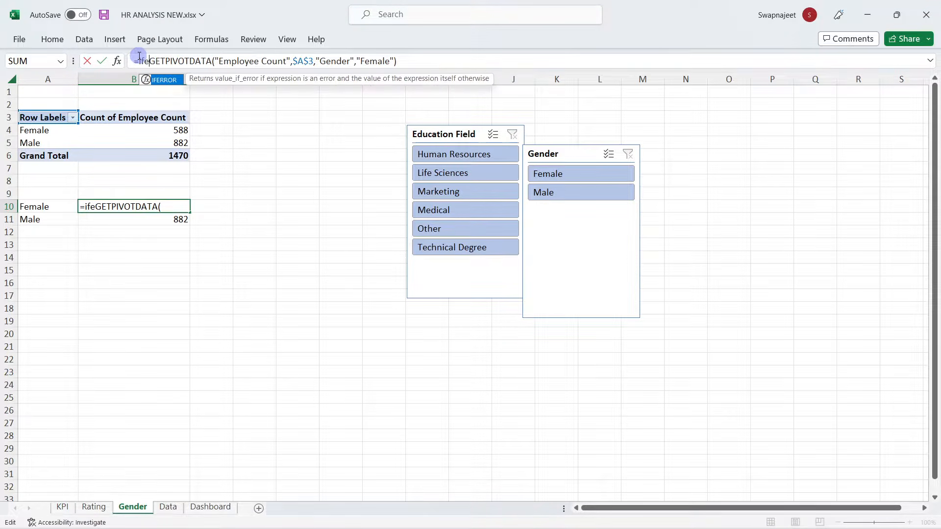
{"action": "double_click", "coordinate": [166, 79]}
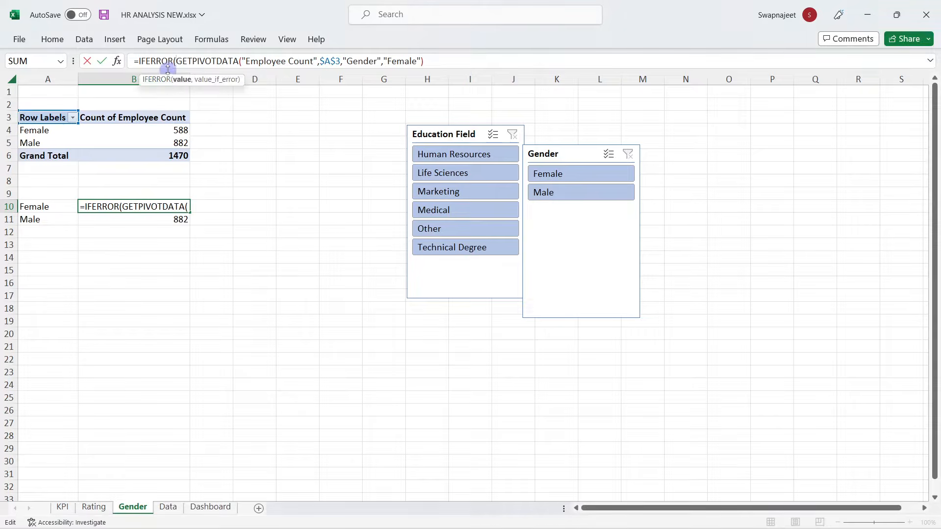
{"action": "left_click", "coordinate": [429, 63]}
{"action": "type", "text": ","}
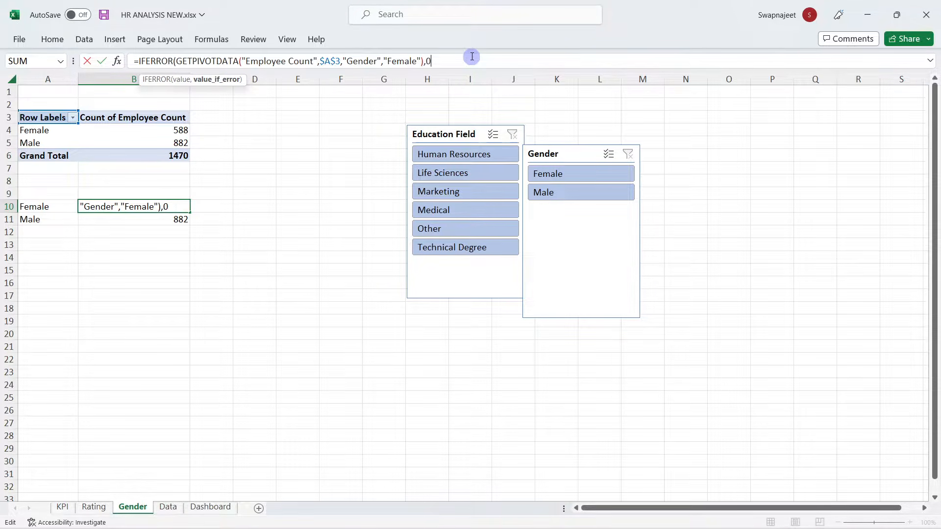
{"action": "type", "text": "0)"}
{"action": "key", "text": "Return"}
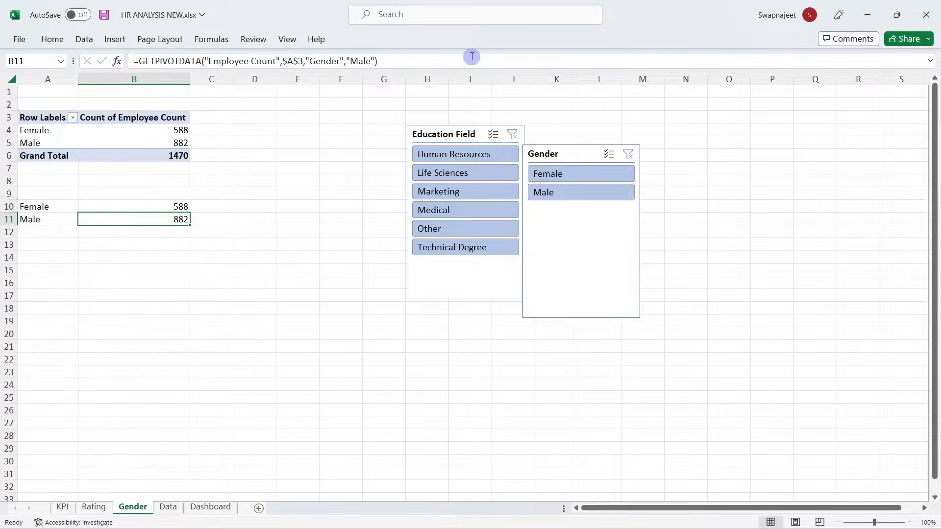
Step: Wrap the Male GETPIVOTDATA formula in cell B11 in IFERROR with 0 as the error value
{"action": "left_click", "coordinate": [140, 60]}
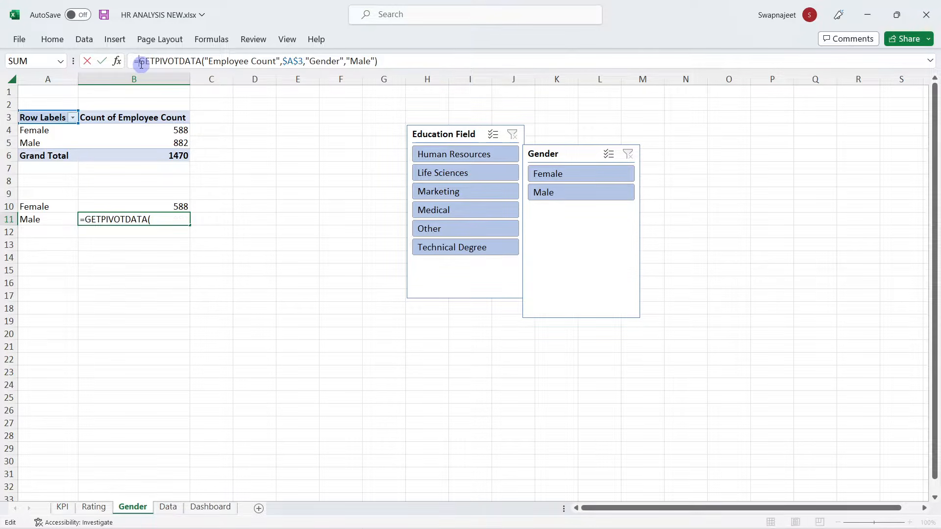
{"action": "type", "text": "ifer"}
{"action": "key", "text": "Tab"}
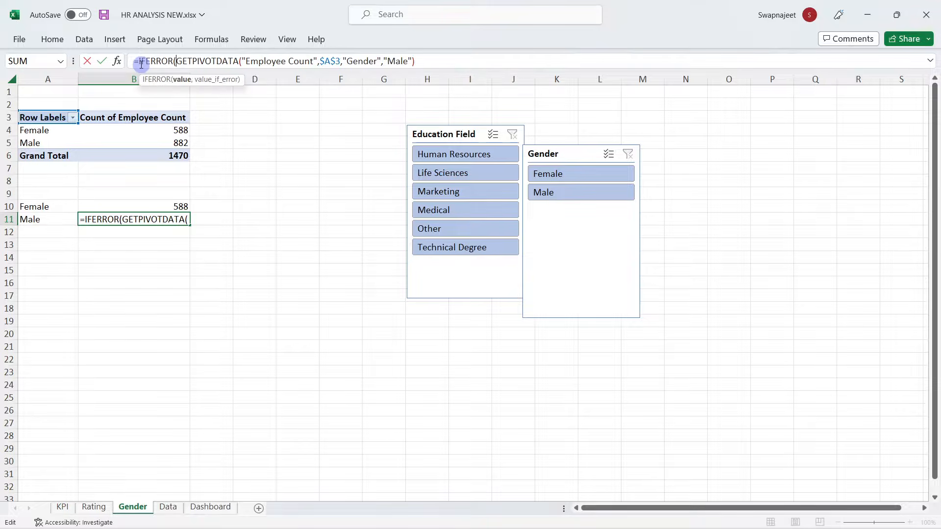
{"action": "left_click", "coordinate": [437, 62]}
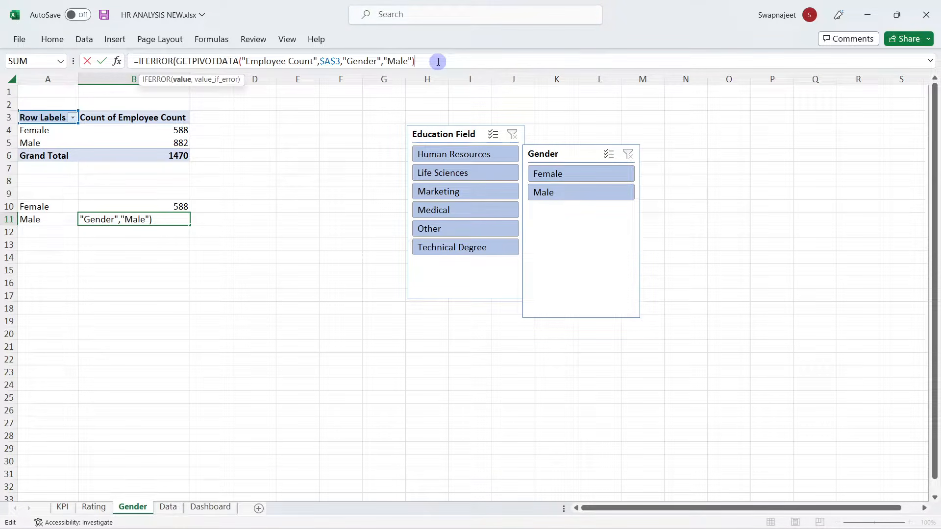
{"action": "type", "text": ",0)"}
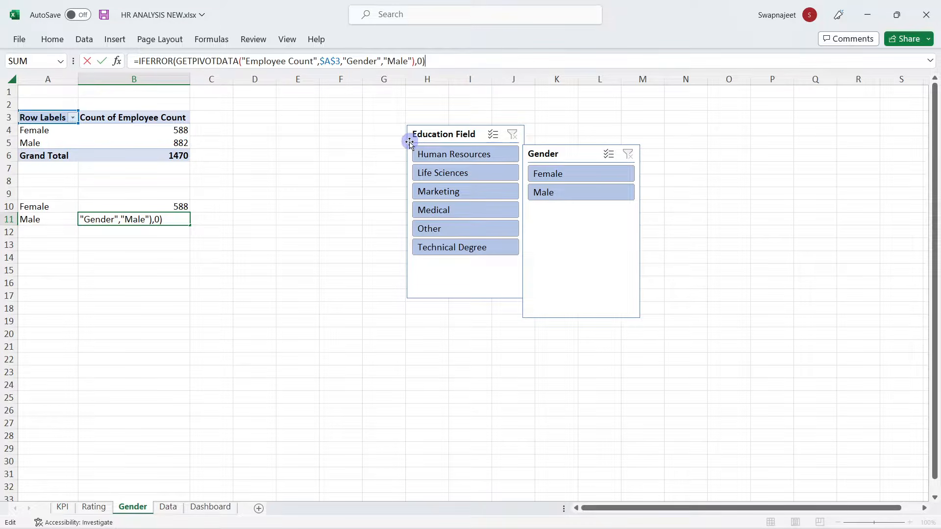
{"action": "key", "text": "Return"}
Step: Check helper cells B10 and B11 with the Gender slicer set to Female and to Male, and clear the filter
{"action": "left_click", "coordinate": [580, 179]}
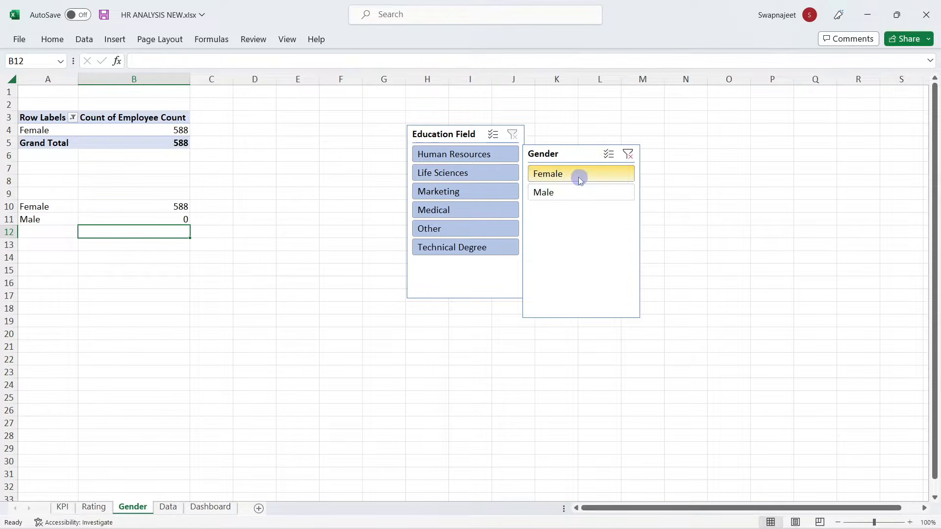
{"action": "left_click", "coordinate": [534, 193]}
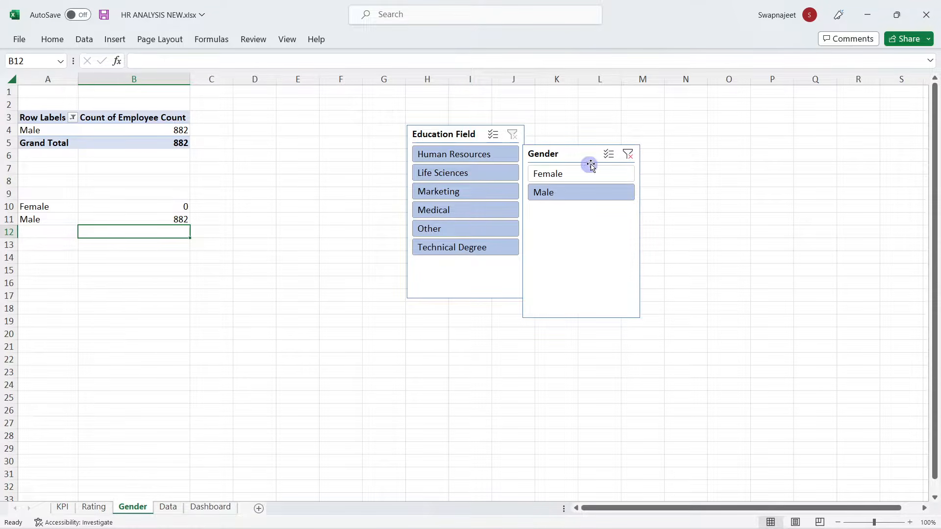
{"action": "left_click", "coordinate": [628, 155]}
Step: Enter the Female share formula in cell C10 as IFERROR of B10/($B$10+$B$11), with absolute references in the denominator
{"action": "left_click", "coordinate": [220, 205]}
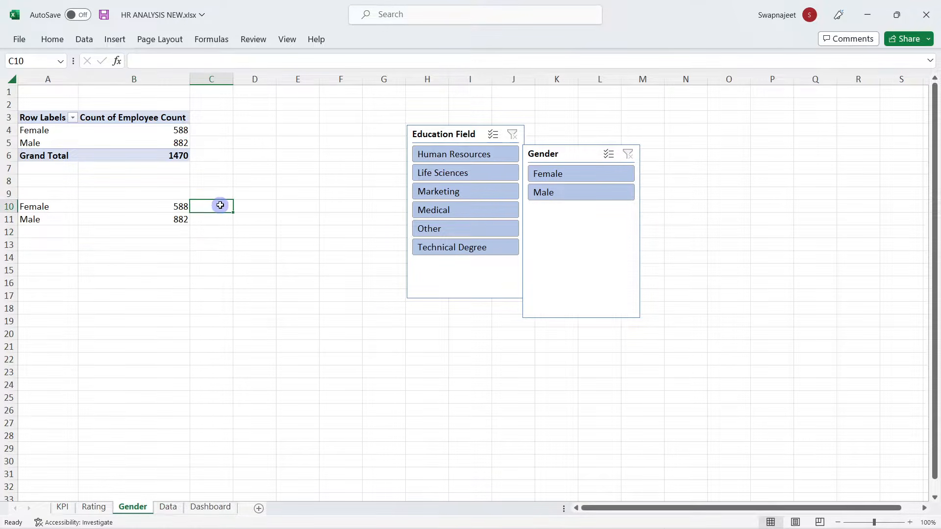
{"action": "type", "text": "="}
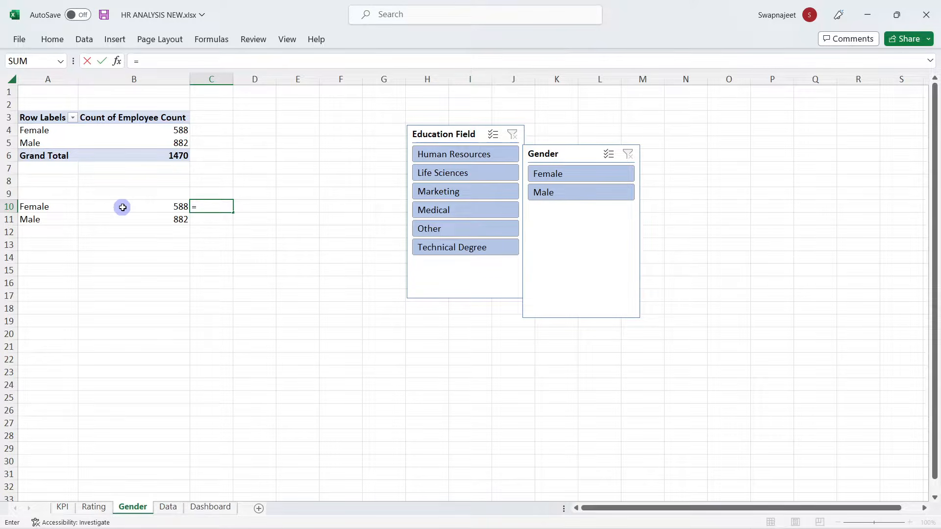
{"action": "type", "text": "if"}
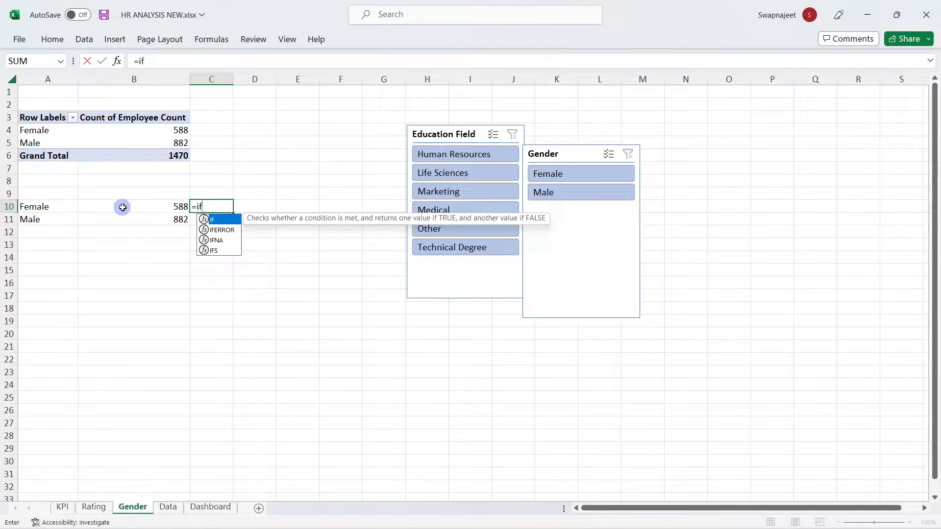
{"action": "key", "text": "Down"}
{"action": "key", "text": "Tab"}
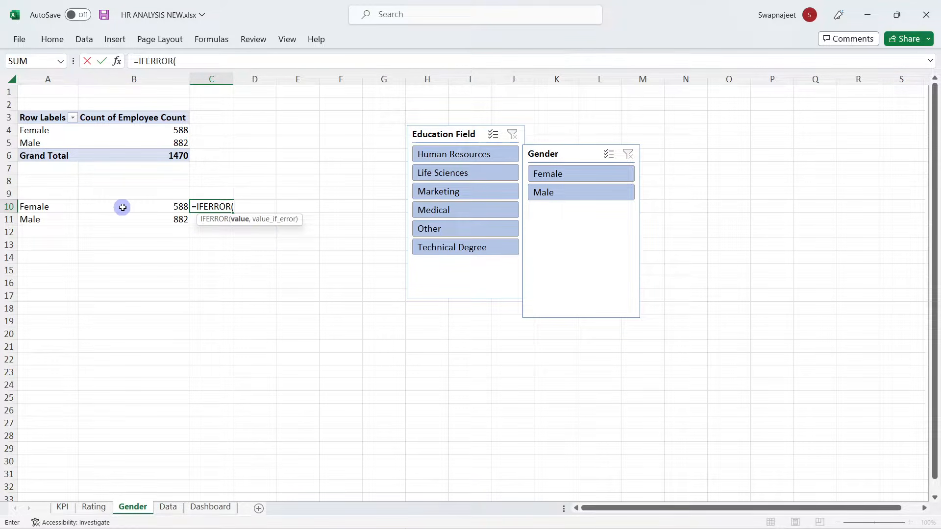
{"action": "left_click", "coordinate": [154, 211]}
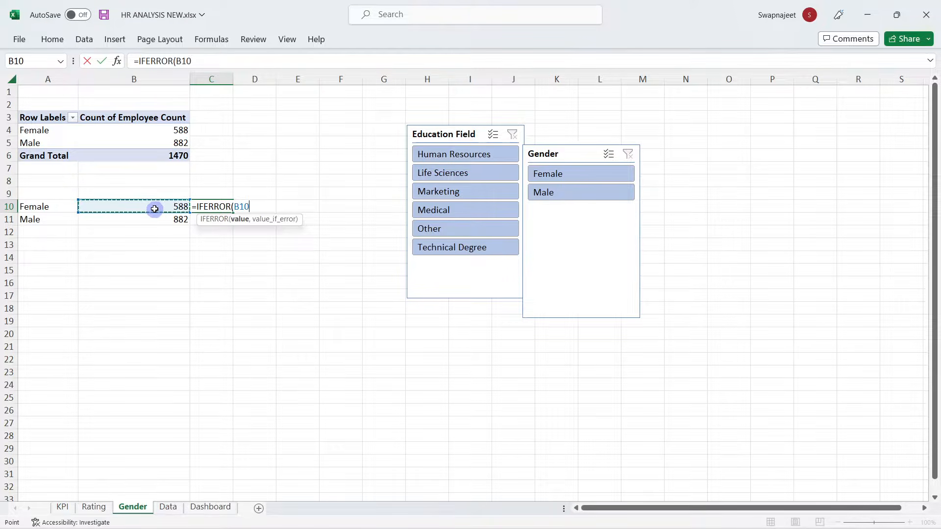
{"action": "type", "text": "/"}
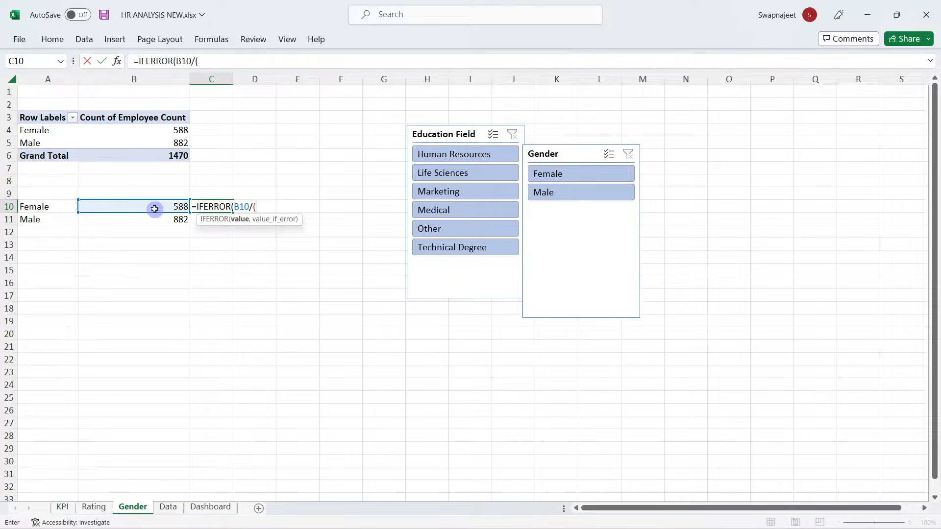
{"action": "type", "text": "("}
{"action": "left_click", "coordinate": [155, 209]}
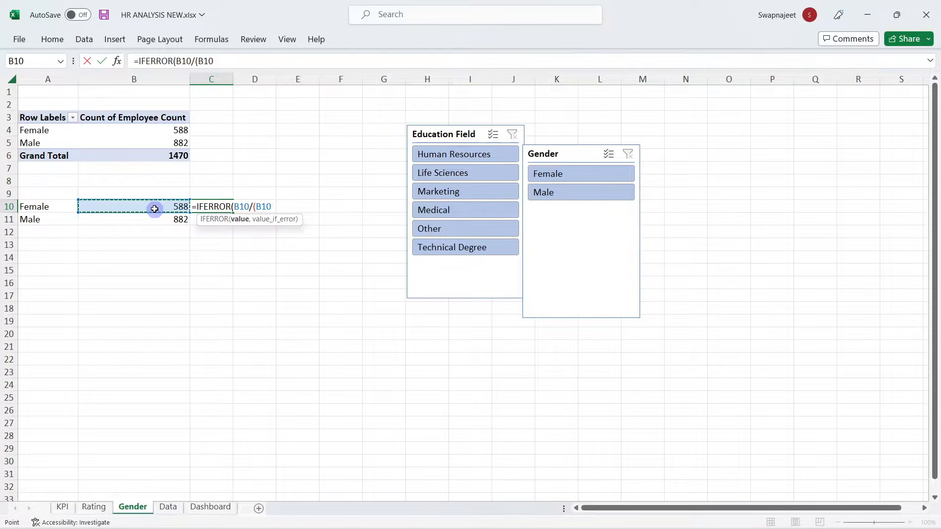
{"action": "key", "text": "F4"}
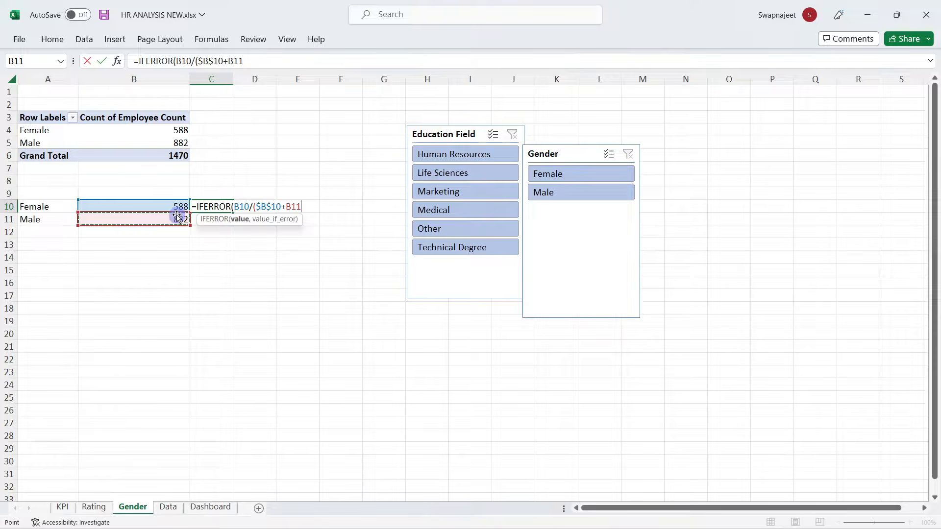
{"action": "key", "text": "F4"}
{"action": "type", "text": ")"}
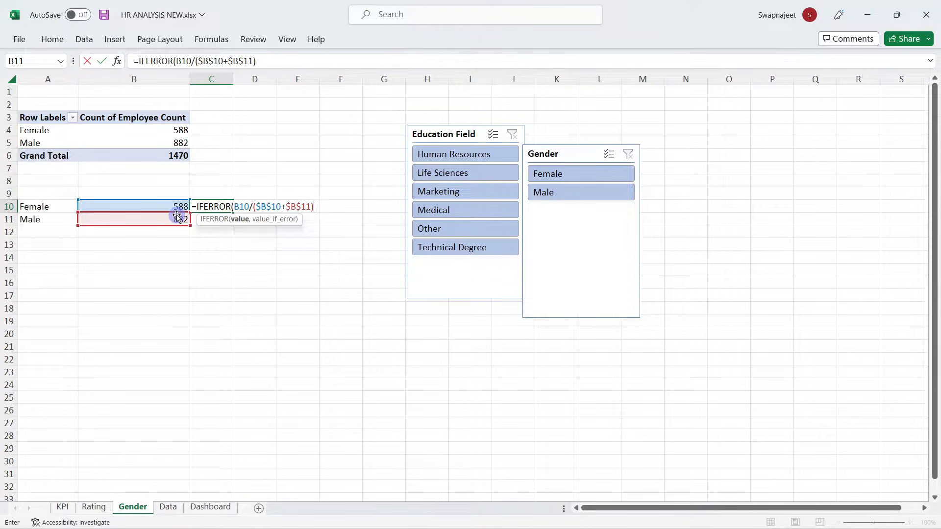
{"action": "key", "text": "Return"}
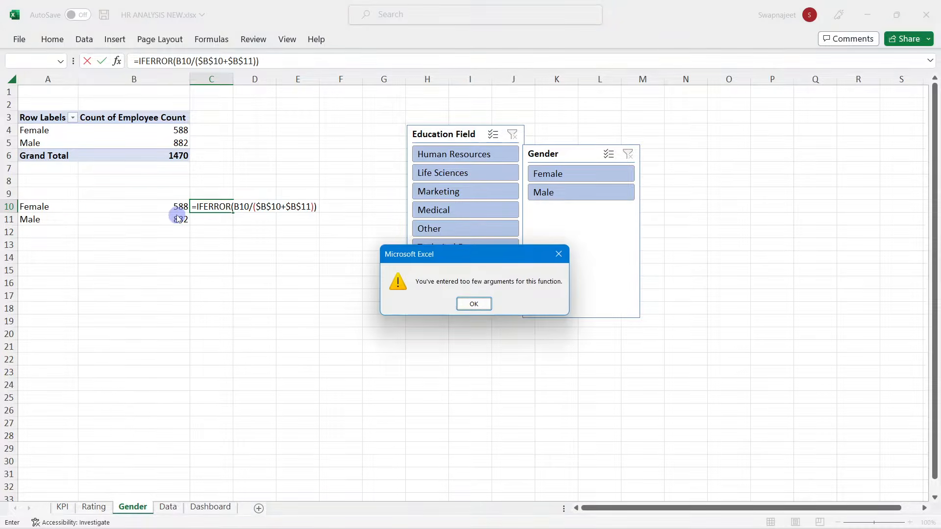
{"action": "left_click", "coordinate": [479, 304]}
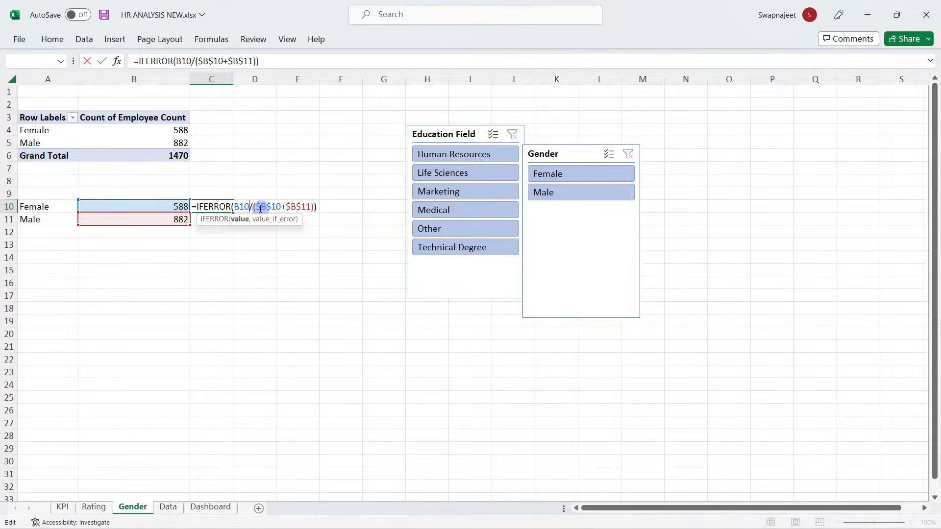
Step: Complete the formula in C10 with 0 as the error value: =IFERROR(B10/($B$10+$B$11),0)
{"action": "left_click", "coordinate": [323, 208]}
{"action": "left_click", "coordinate": [482, 303]}
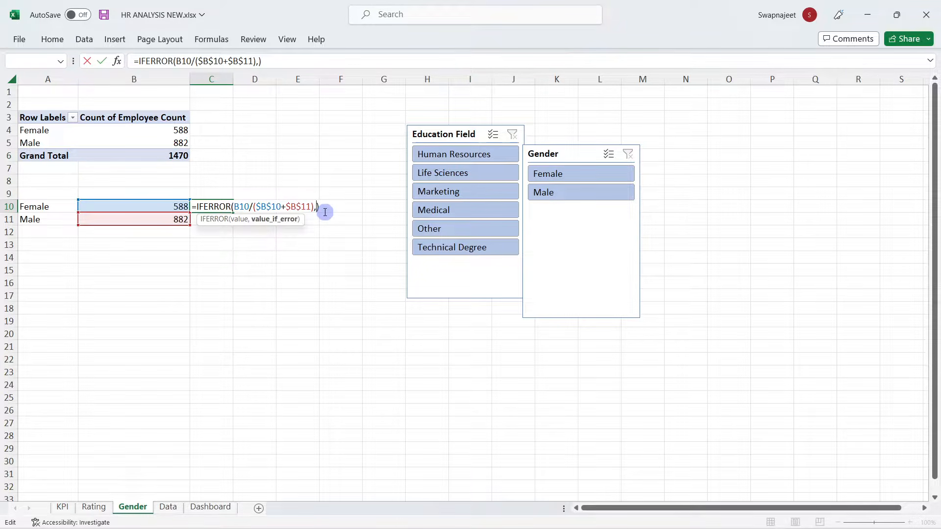
{"action": "key", "text": "Return"}
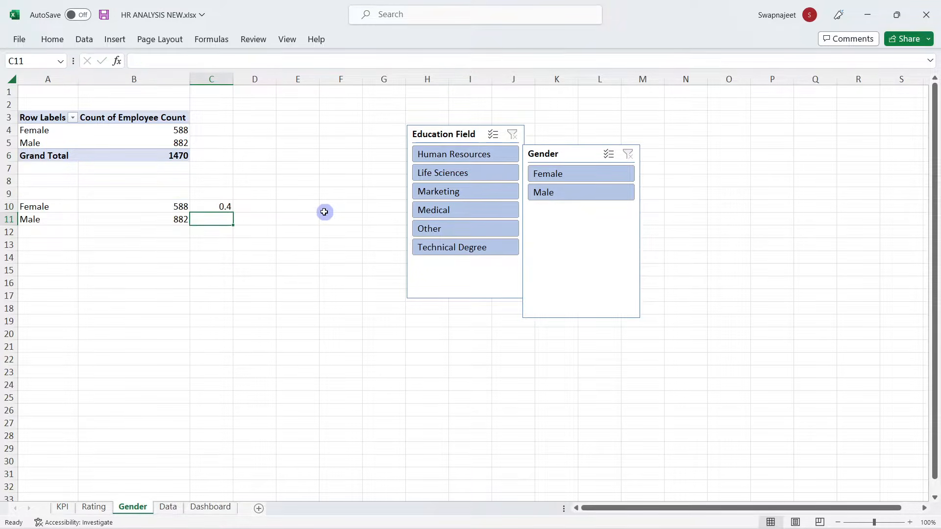
{"action": "left_click", "coordinate": [227, 210]}
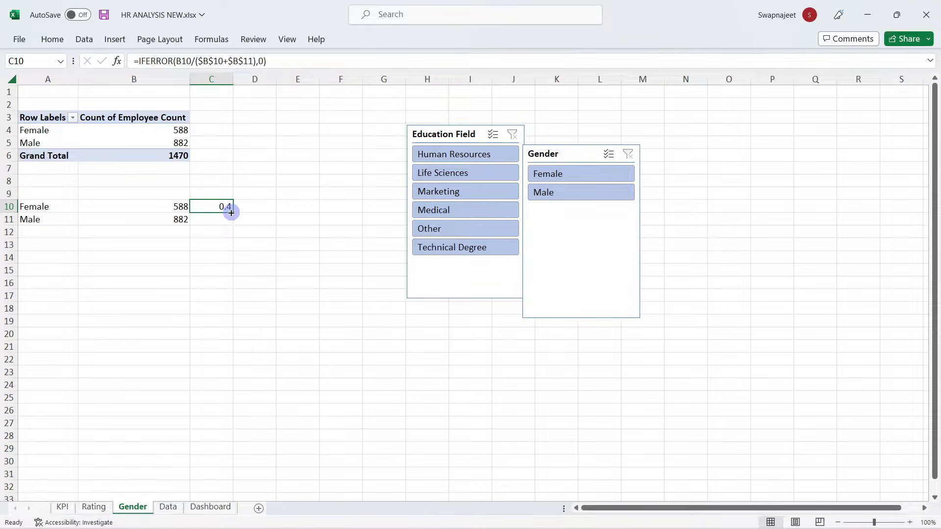
Step: Copy the share formula from C10 down to C11 and format both cells as percentages
{"action": "left_click_drag", "start_coordinate": [231, 213], "coordinate": [230, 225]}
{"action": "left_click", "coordinate": [252, 245]}
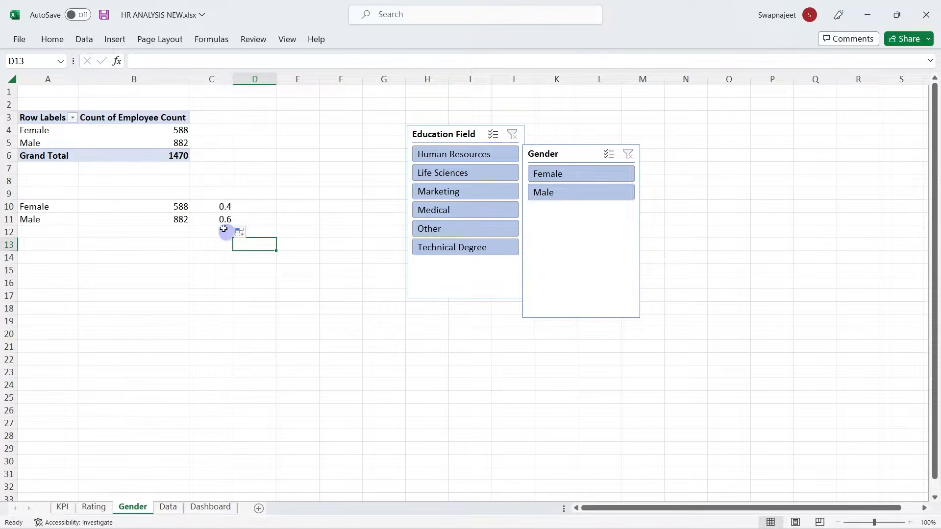
{"action": "left_click_drag", "start_coordinate": [221, 208], "coordinate": [222, 222]}
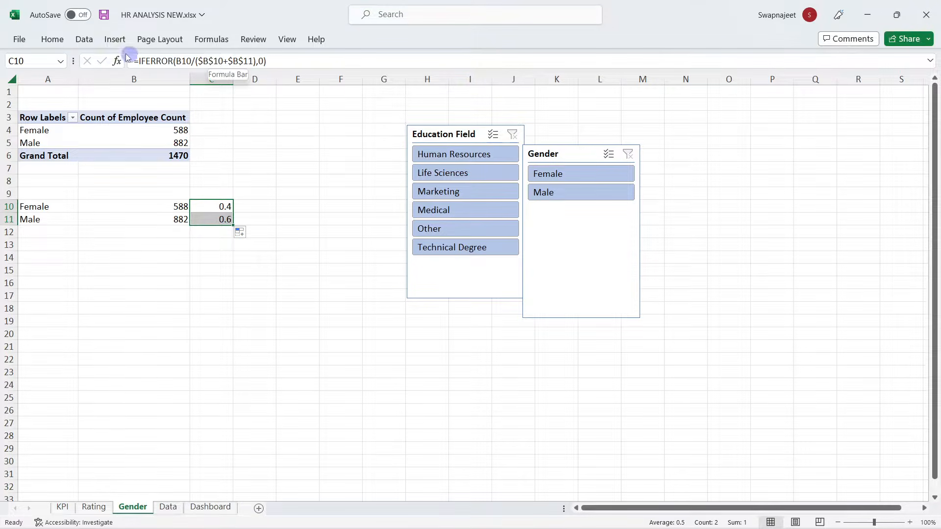
{"action": "left_click", "coordinate": [52, 39]}
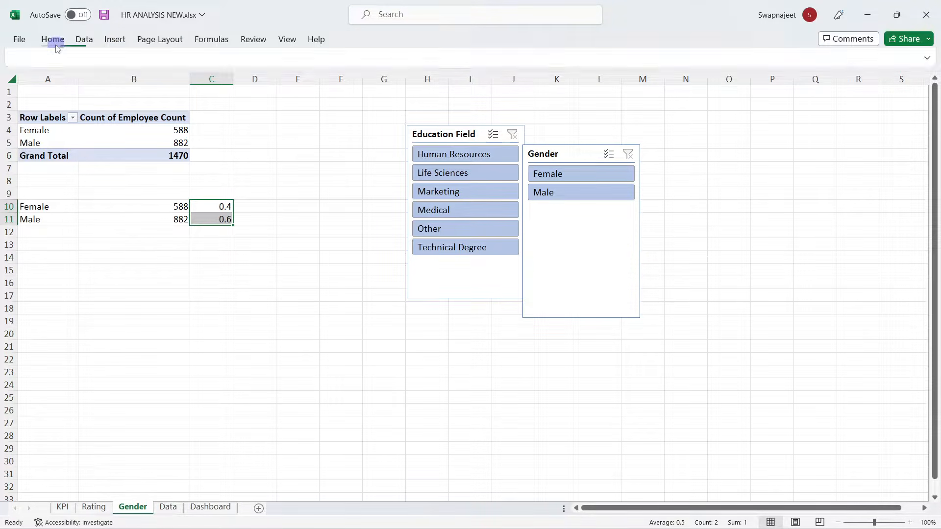
{"action": "left_click", "coordinate": [501, 82]}
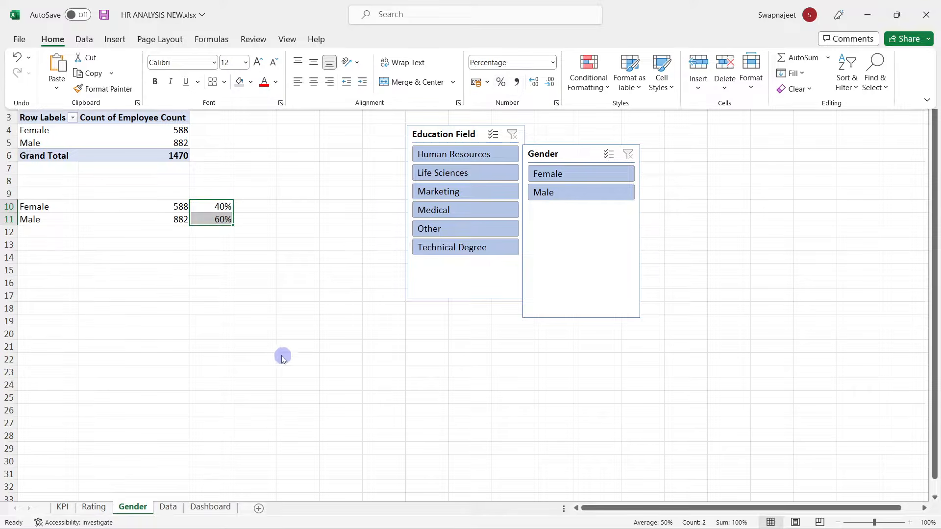
{"action": "left_click", "coordinate": [248, 262]}
{"action": "left_click", "coordinate": [294, 270]}
{"action": "left_click", "coordinate": [288, 253]}
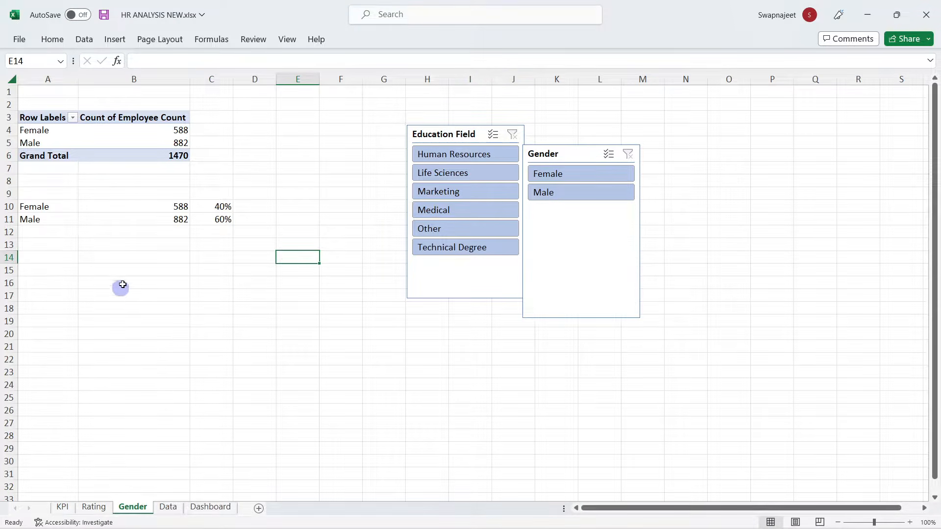
Step: Check the share cells C10:C11 with the Gender slicer set to Male and to Female, and clear the filter
{"action": "left_click_drag", "start_coordinate": [214, 205], "coordinate": [218, 216]}
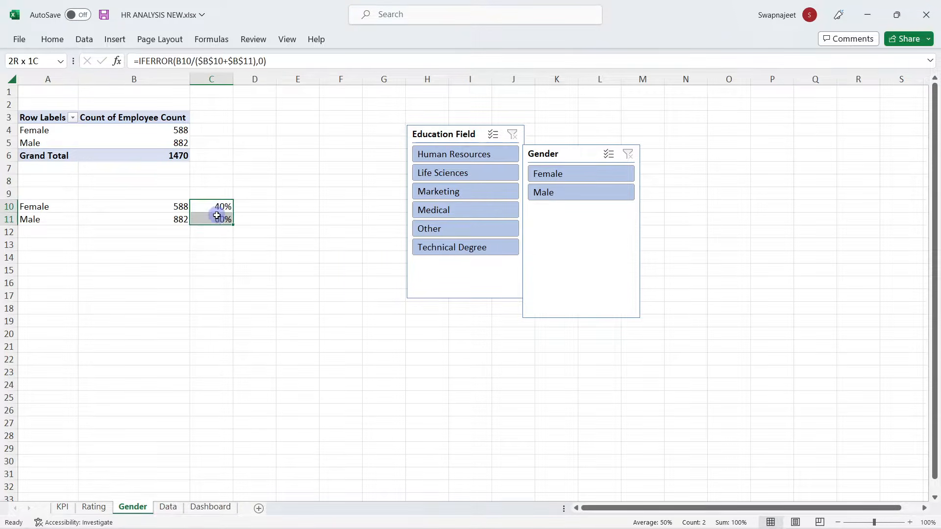
{"action": "left_click", "coordinate": [255, 257]}
{"action": "left_click", "coordinate": [562, 204]}
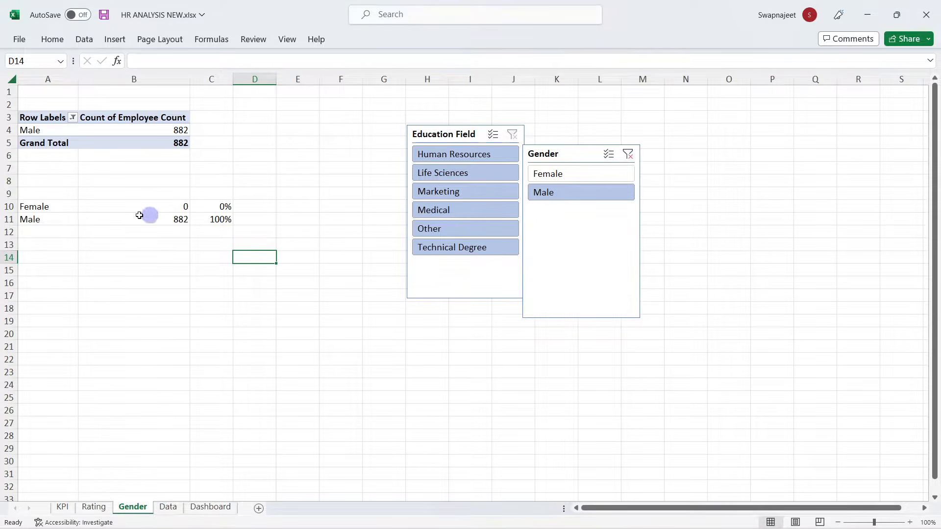
{"action": "left_click", "coordinate": [546, 177]}
{"action": "left_click", "coordinate": [627, 154]}
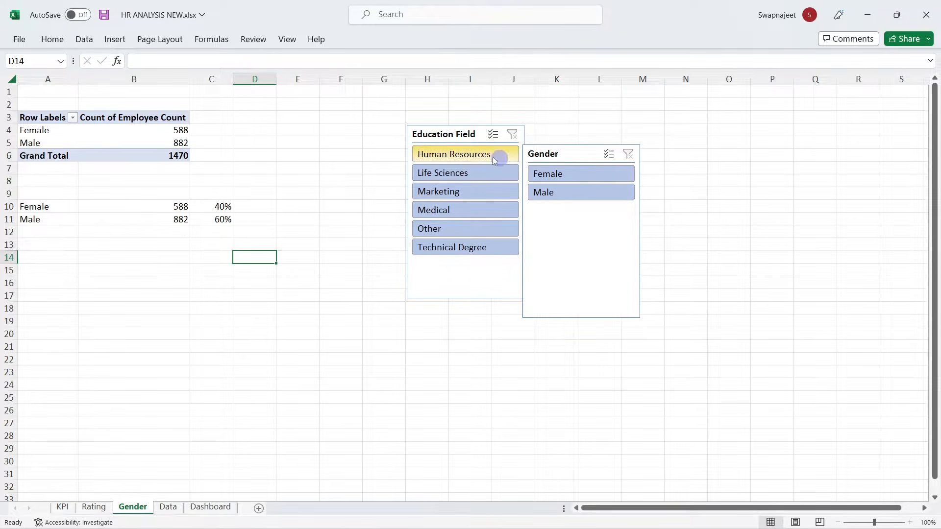
Step: Check the helper cells with Education Field filtered to Human Resources, Life Sciences, Marketing, Medical and Other, and clear the filter
{"action": "left_click", "coordinate": [497, 153]}
{"action": "left_click", "coordinate": [461, 172]}
{"action": "left_click", "coordinate": [451, 192]}
{"action": "left_click", "coordinate": [444, 209]}
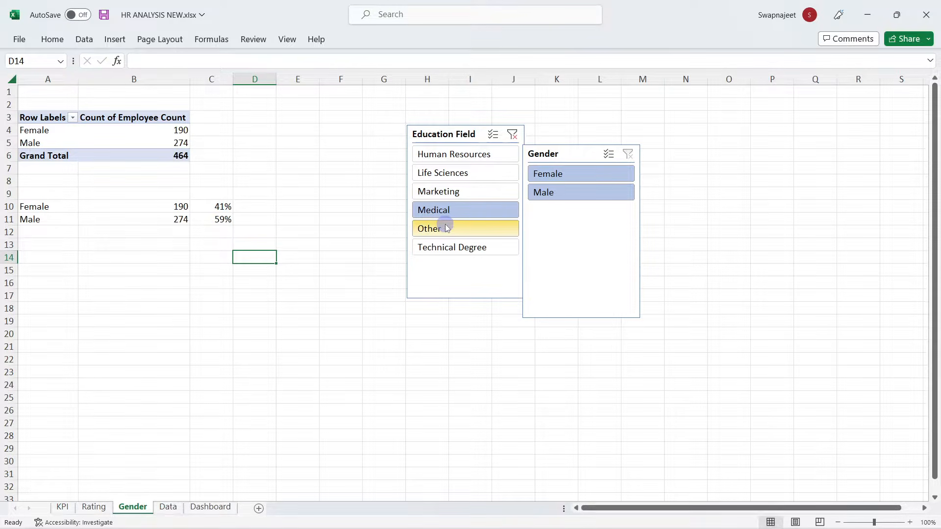
{"action": "left_click", "coordinate": [444, 228]}
{"action": "left_click", "coordinate": [514, 136]}
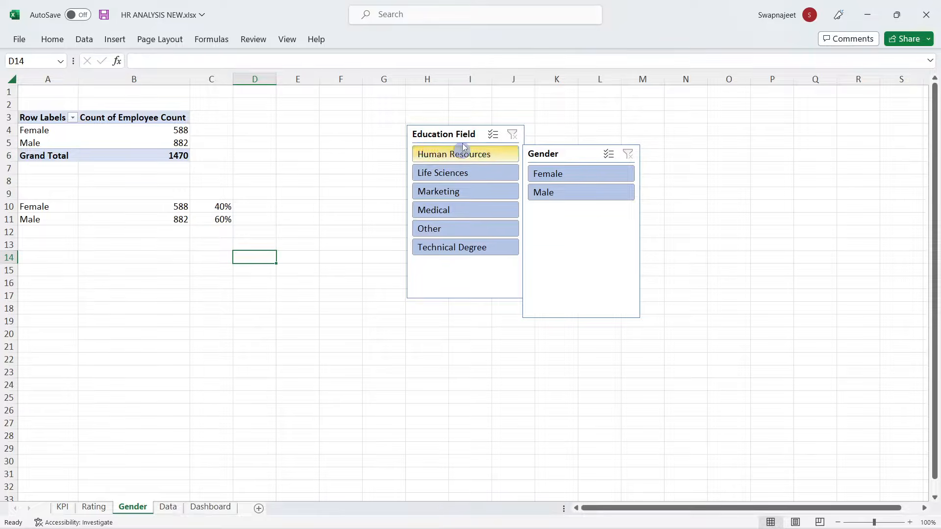
{"action": "left_click", "coordinate": [379, 181]}
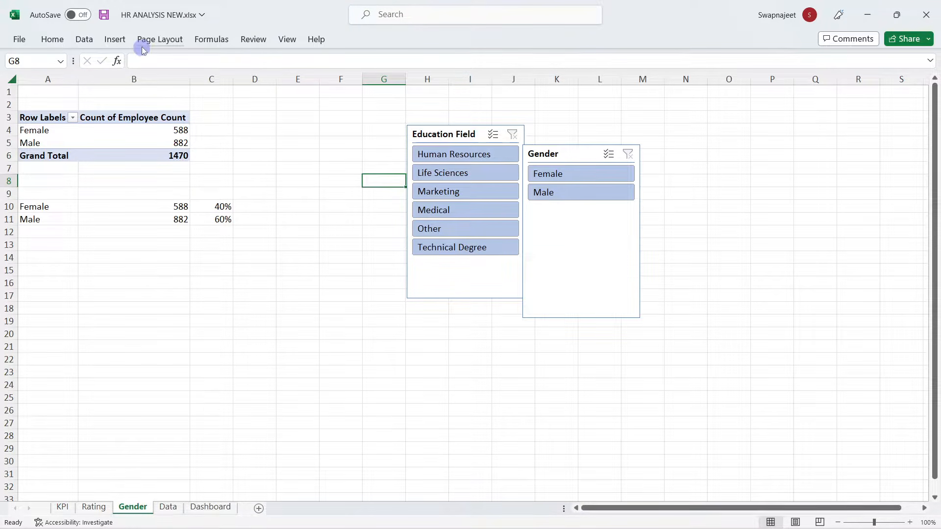
Step: Insert a doughnut chart from the shares in C10:C11 and place it below the helper cells
{"action": "left_click_drag", "start_coordinate": [216, 206], "coordinate": [216, 222]}
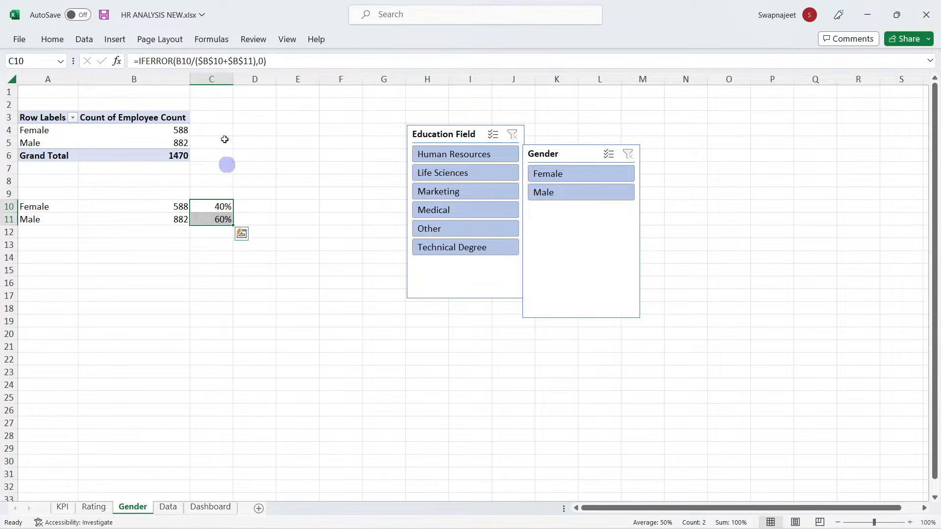
{"action": "left_click", "coordinate": [125, 43]}
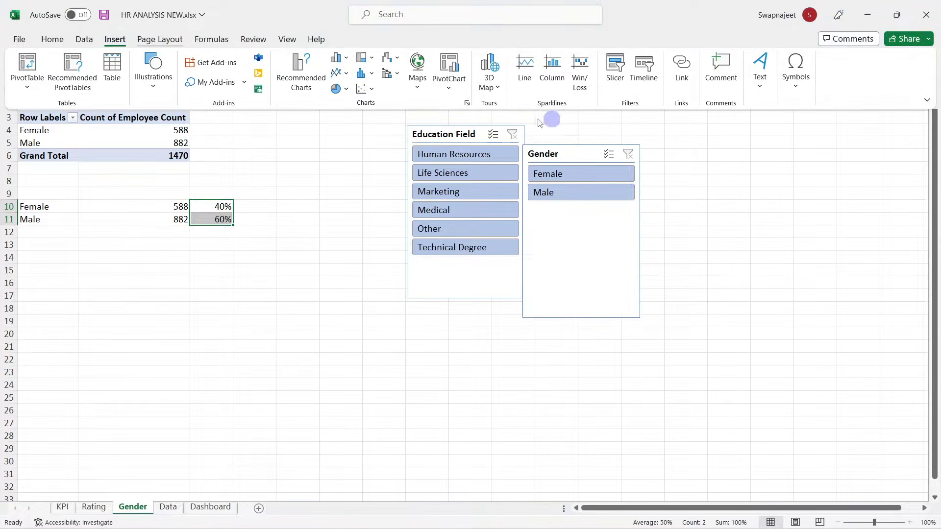
{"action": "left_click", "coordinate": [345, 89]}
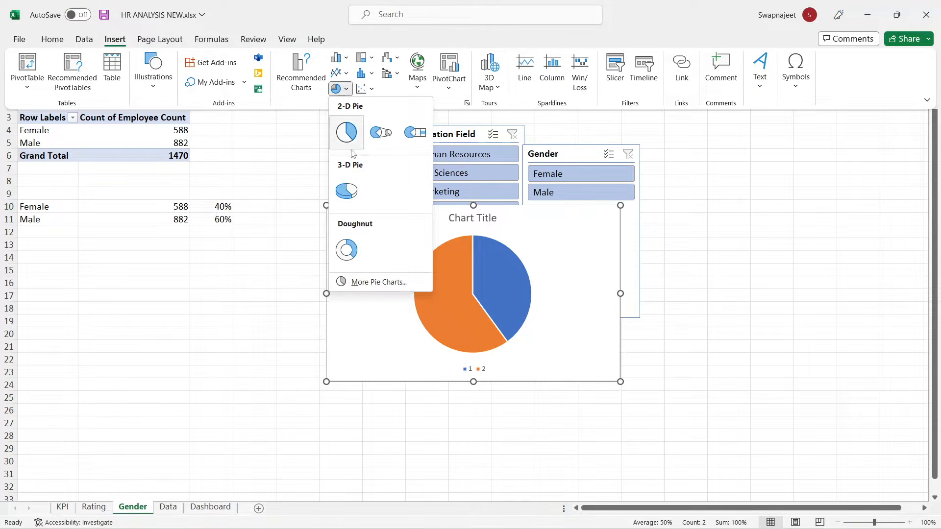
{"action": "left_click", "coordinate": [347, 248]}
{"action": "left_click_drag", "start_coordinate": [363, 207], "coordinate": [108, 264]}
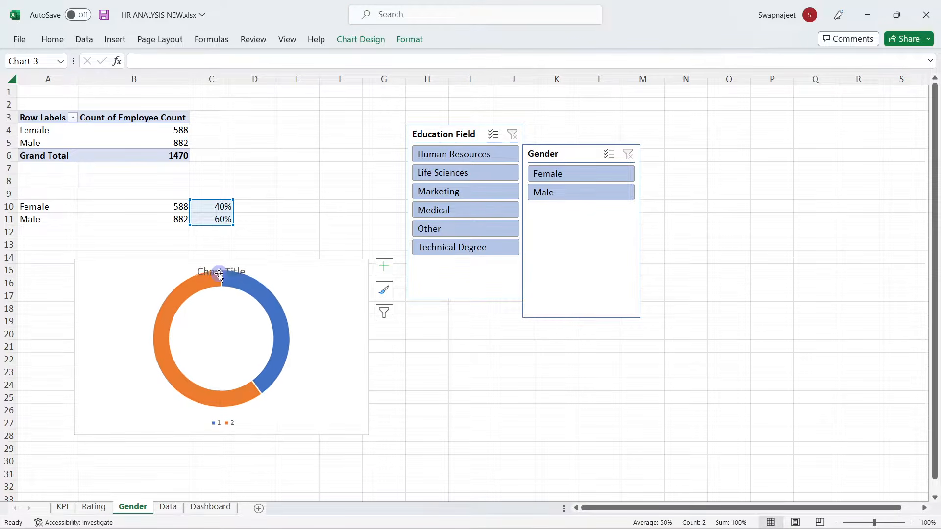
Step: Delete the chart title and the legend from the doughnut chart
{"action": "key", "text": "Delete"}
{"action": "left_click", "coordinate": [220, 423]}
{"action": "key", "text": "Delete"}
{"action": "left_click", "coordinate": [416, 405]}
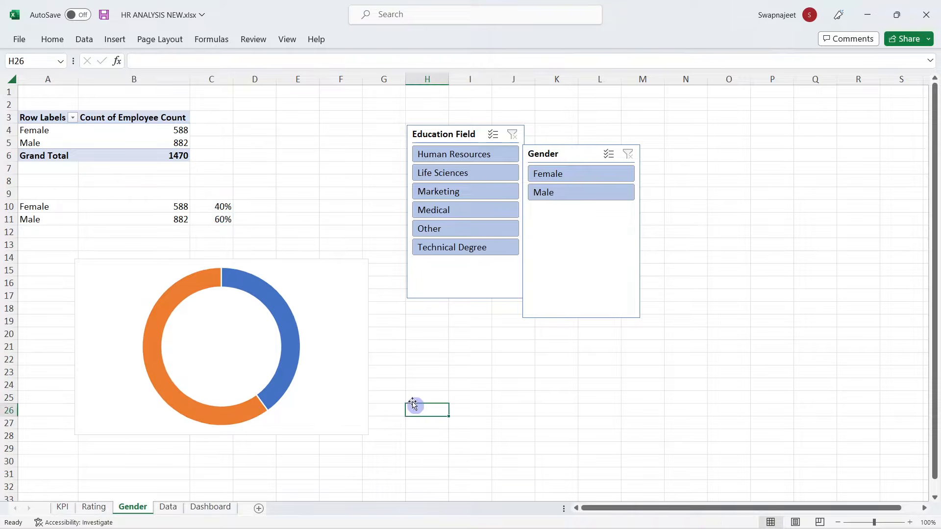
Step: Shrink the doughnut chart to about 5.4 cm wide, keeping it just below the helper cells
{"action": "left_click", "coordinate": [365, 283]}
{"action": "left_click_drag", "start_coordinate": [368, 260], "coordinate": [179, 250]}
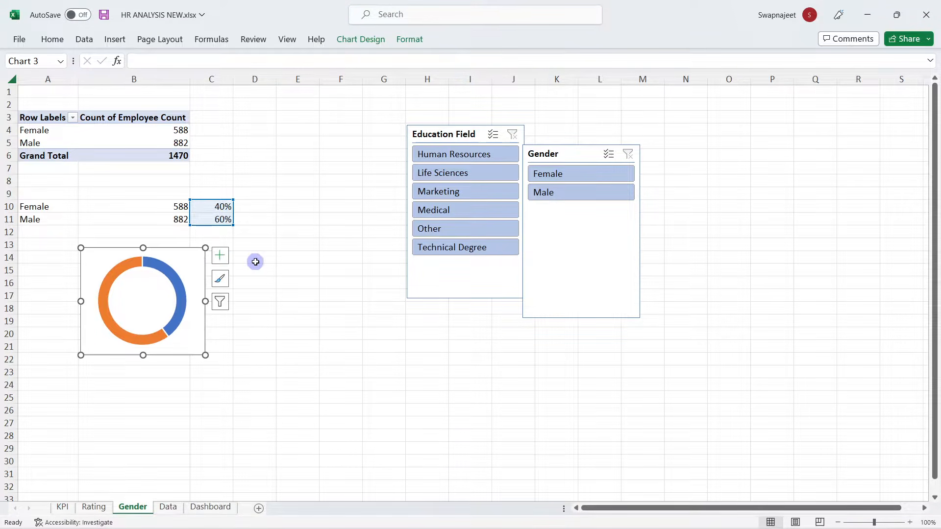
{"action": "left_click", "coordinate": [294, 283]}
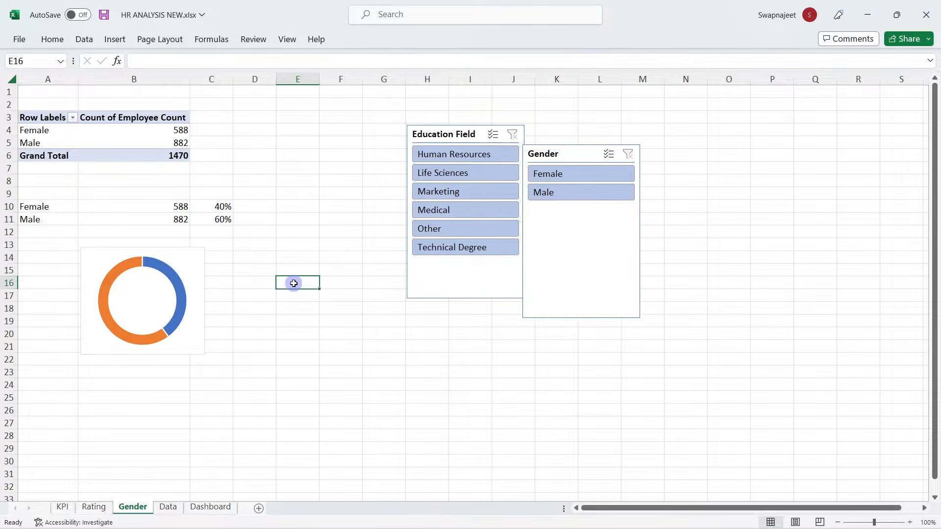
Step: Copy the doughnut chart to the Dashboard sheet and place it inside the empty panel below Total Employees
{"action": "left_click", "coordinate": [195, 256]}
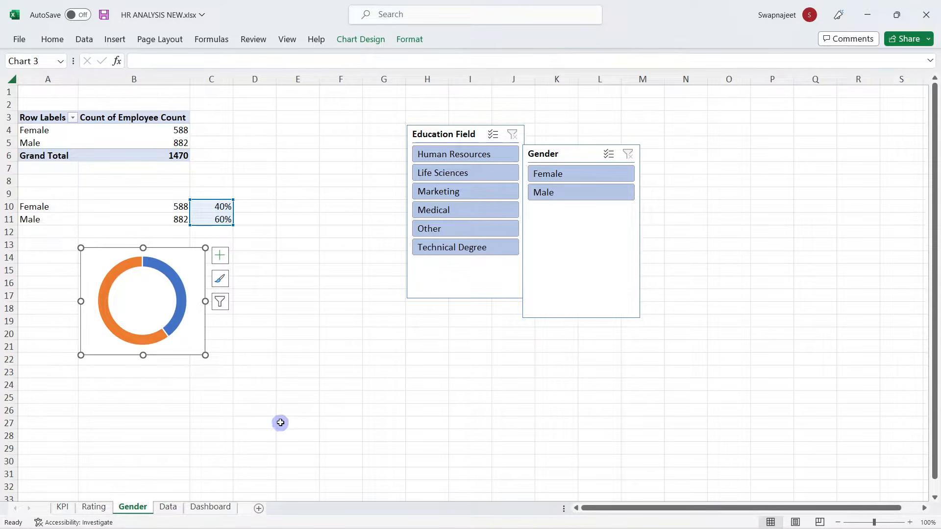
{"action": "left_click", "coordinate": [210, 507]}
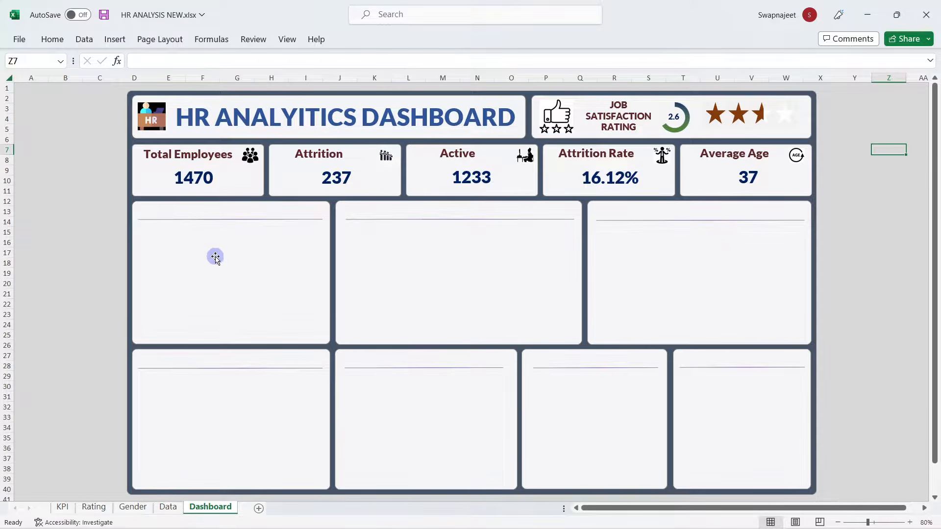
{"action": "key", "text": "ctrl+v"}
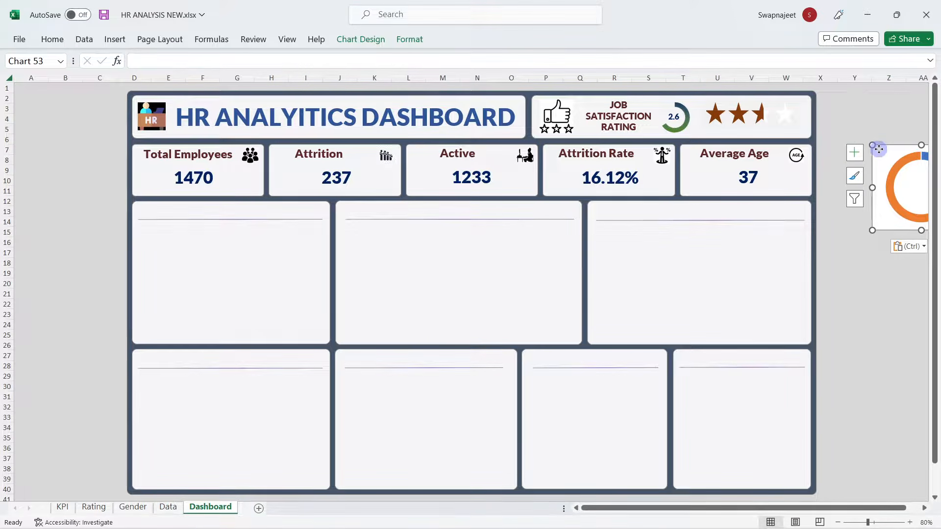
{"action": "left_click_drag", "start_coordinate": [878, 149], "coordinate": [148, 260]}
Step: Set the dashboard doughnut chart's height and width to 4 cm each
{"action": "left_click", "coordinate": [409, 40]}
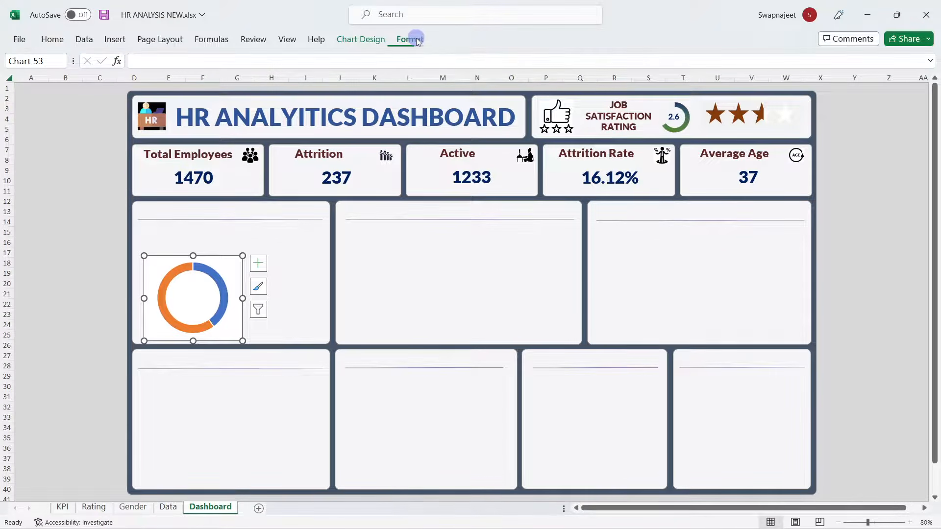
{"action": "left_click", "coordinate": [879, 63]}
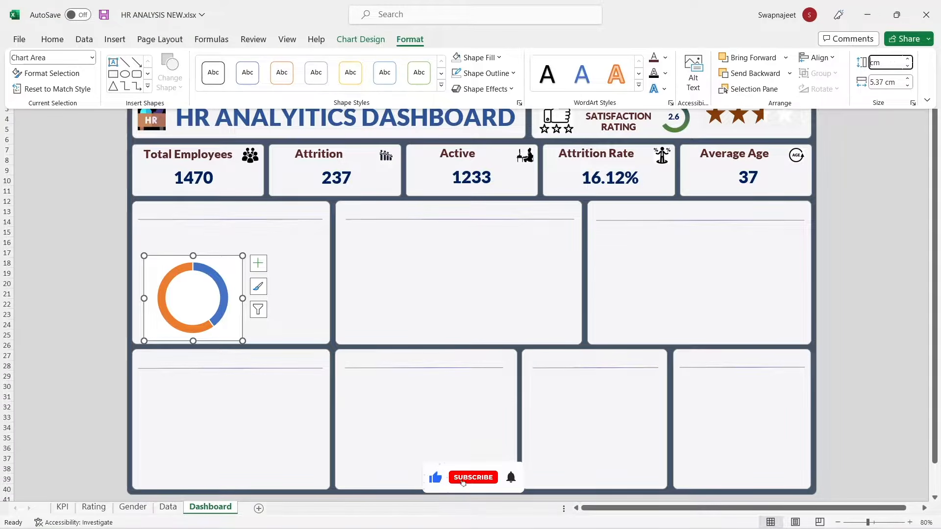
{"action": "type", "text": "4"}
{"action": "left_click", "coordinate": [878, 82]}
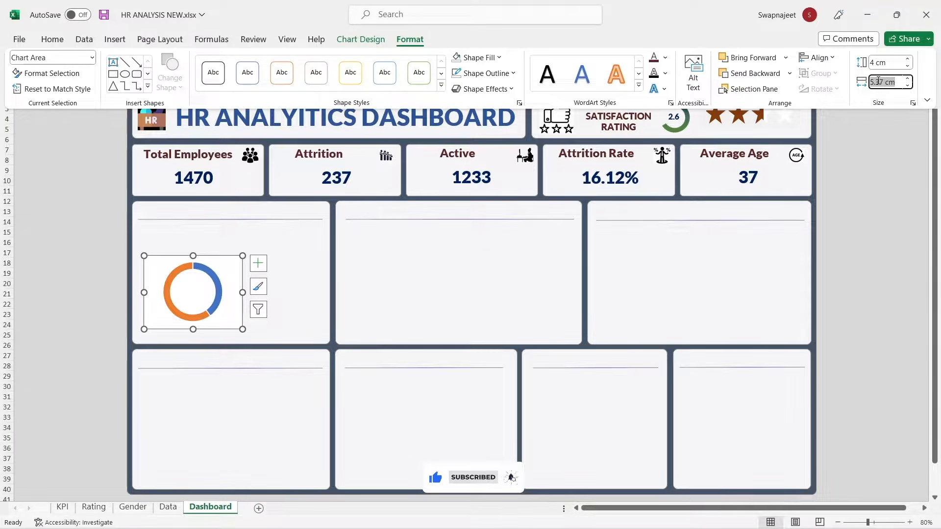
{"action": "key", "text": "Return"}
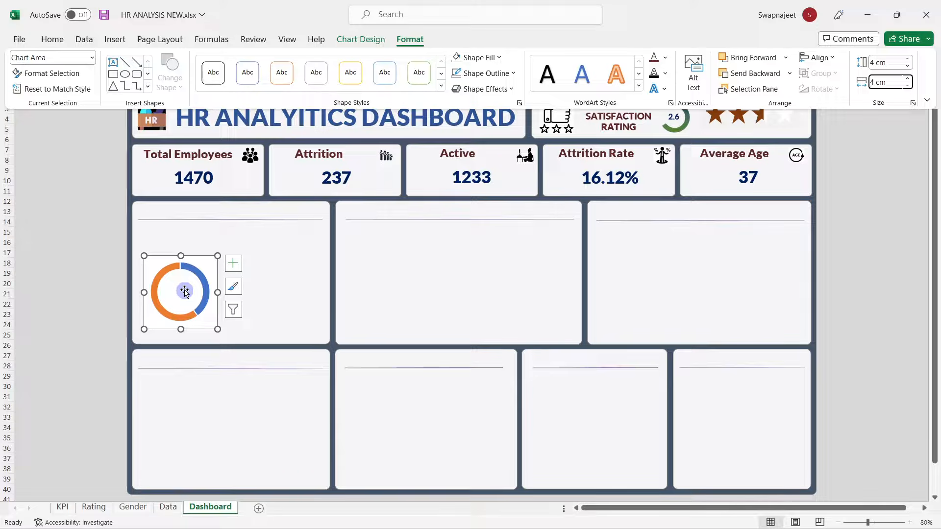
{"action": "key", "text": "Up"}
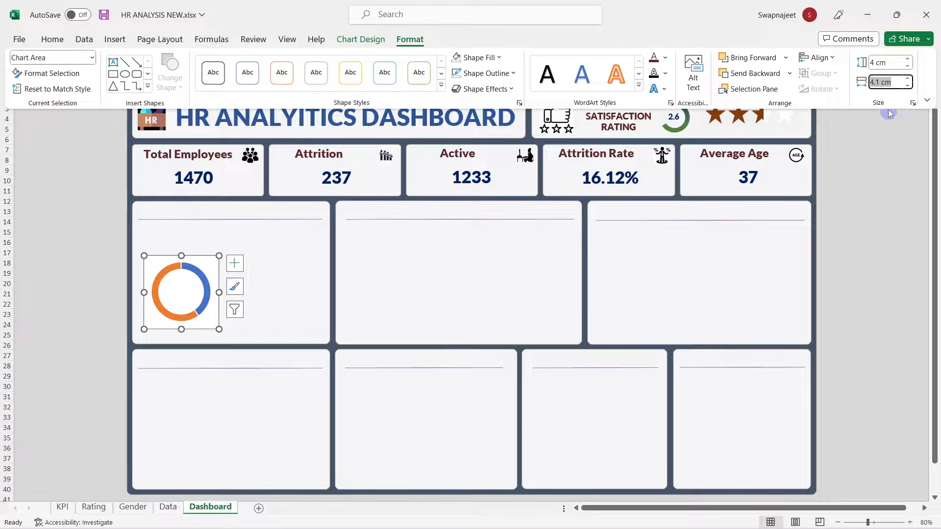
{"action": "type", "text": "4"}
{"action": "key", "text": "Return"}
{"action": "left_click", "coordinate": [297, 240]}
{"action": "left_click", "coordinate": [240, 274]}
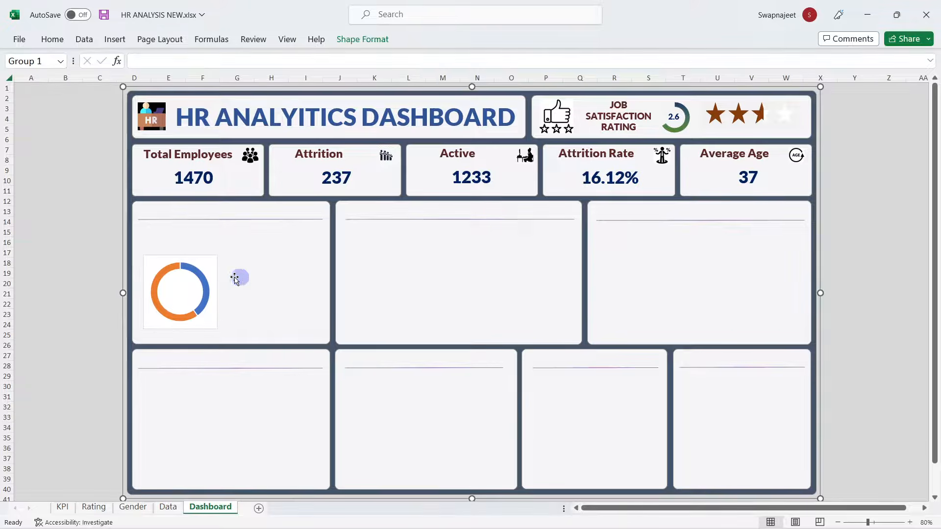
Step: Move the doughnut chart toward the panel's lower-left corner and undo the duplicate series pasted into it
{"action": "left_click", "coordinate": [199, 266]}
{"action": "left_click", "coordinate": [196, 265]}
{"action": "left_click_drag", "start_coordinate": [196, 265], "coordinate": [209, 263]}
{"action": "key", "text": "ctrl+z"}
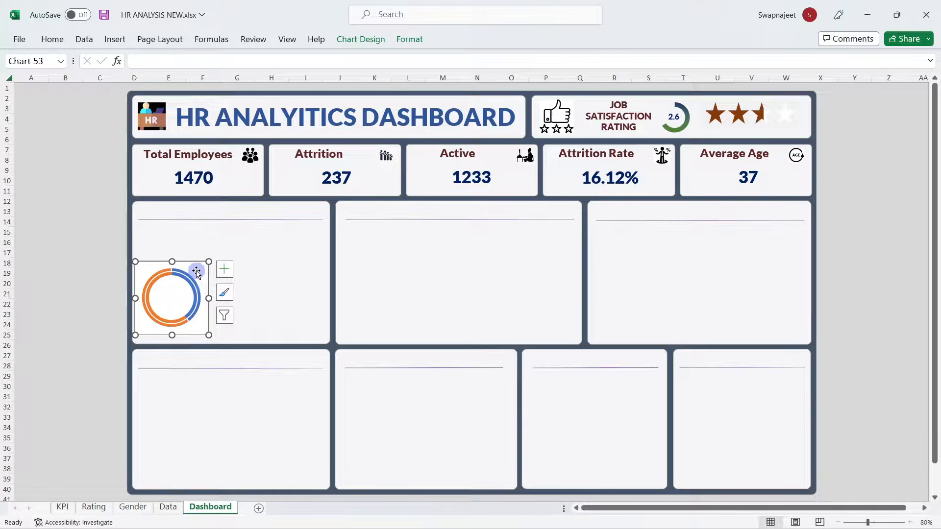
Step: Paste a second copy of the doughnut chart and place it at the right side of the same panel
{"action": "left_click", "coordinate": [265, 258]}
{"action": "key", "text": "ctrl+v"}
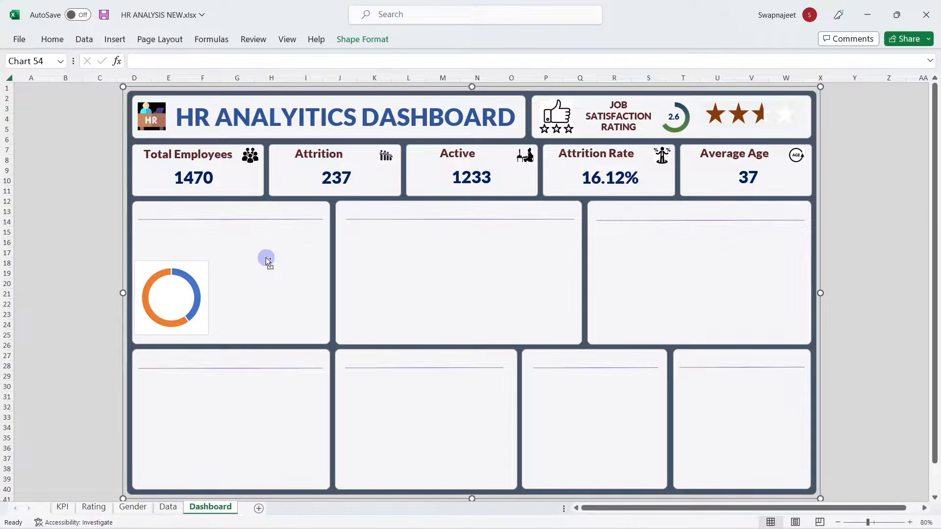
{"action": "left_click_drag", "start_coordinate": [189, 93], "coordinate": [316, 264]}
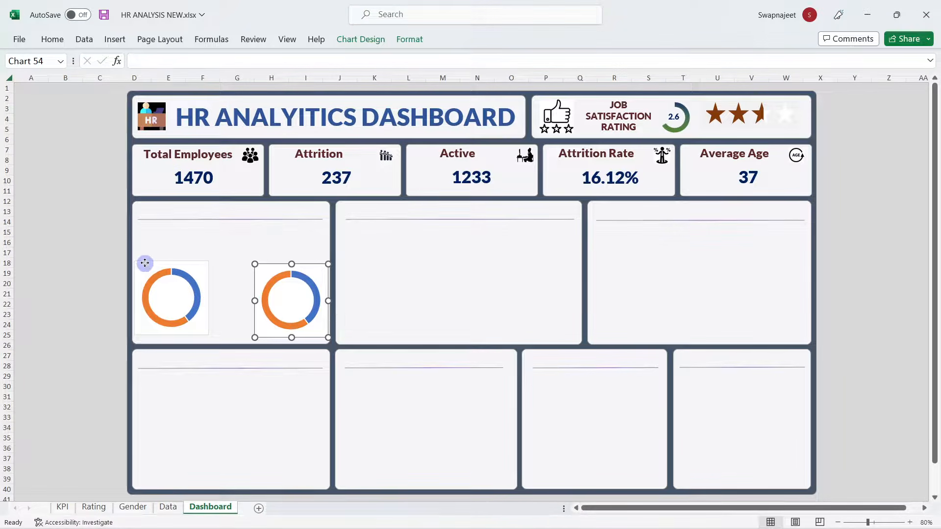
Step: Shift the first doughnut chart to the panel's left edge and align both charts with Align Middle
{"action": "left_click_drag", "start_coordinate": [143, 263], "coordinate": [174, 254]}
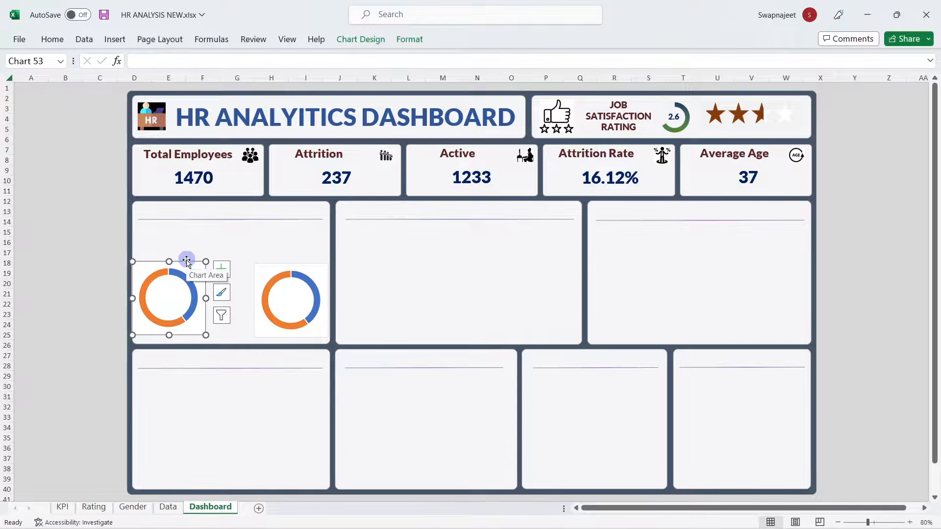
{"action": "left_click", "coordinate": [264, 267], "text": "ctrl"}
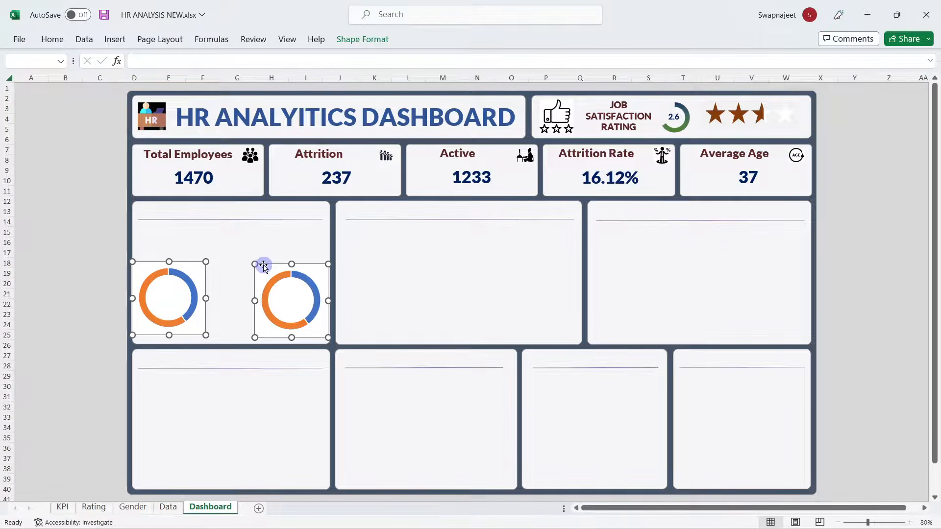
{"action": "left_click", "coordinate": [356, 39]}
{"action": "left_click", "coordinate": [695, 58]}
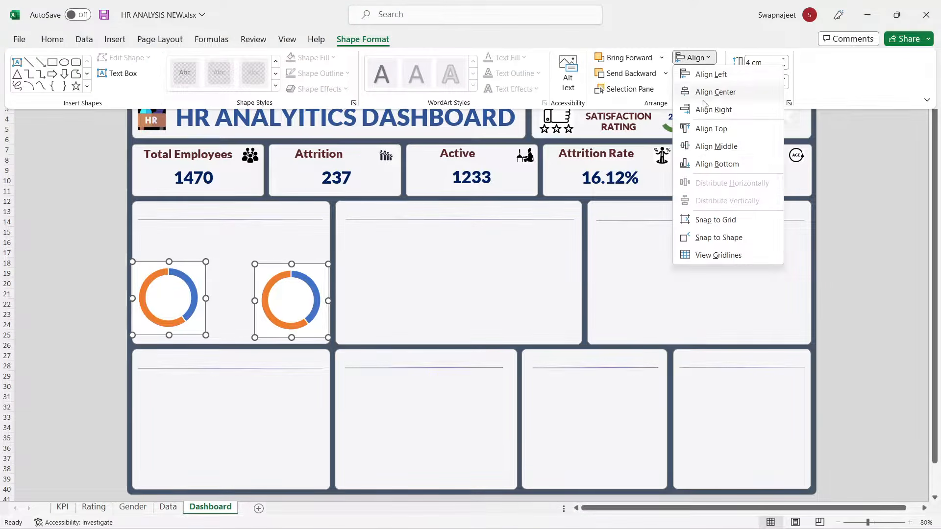
{"action": "left_click", "coordinate": [713, 146]}
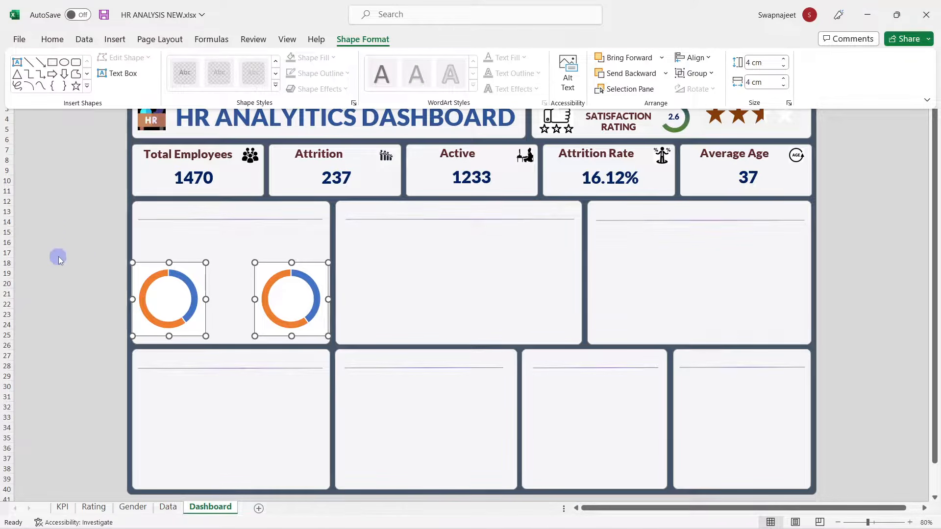
{"action": "left_click", "coordinate": [80, 201]}
{"action": "left_click", "coordinate": [100, 261]}
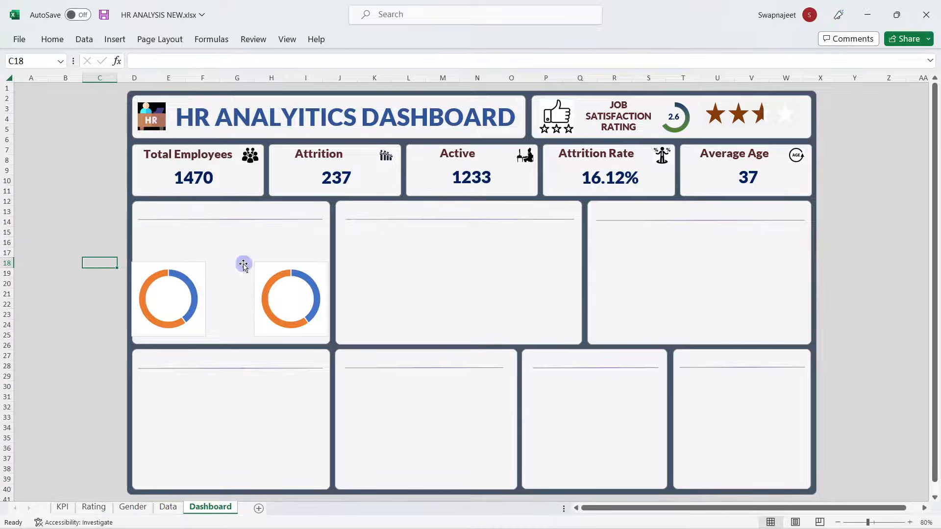
Step: Remove the chart area fill and border line from the left doughnut chart
{"action": "left_click", "coordinate": [198, 265]}
{"action": "right_click", "coordinate": [191, 262]}
{"action": "left_click", "coordinate": [188, 261]}
{"action": "right_click", "coordinate": [188, 261]}
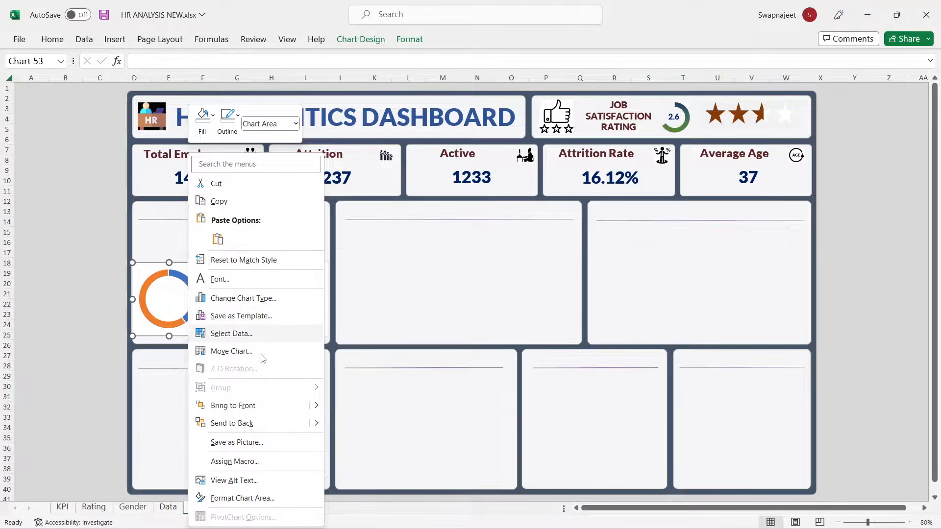
{"action": "left_click", "coordinate": [233, 498]}
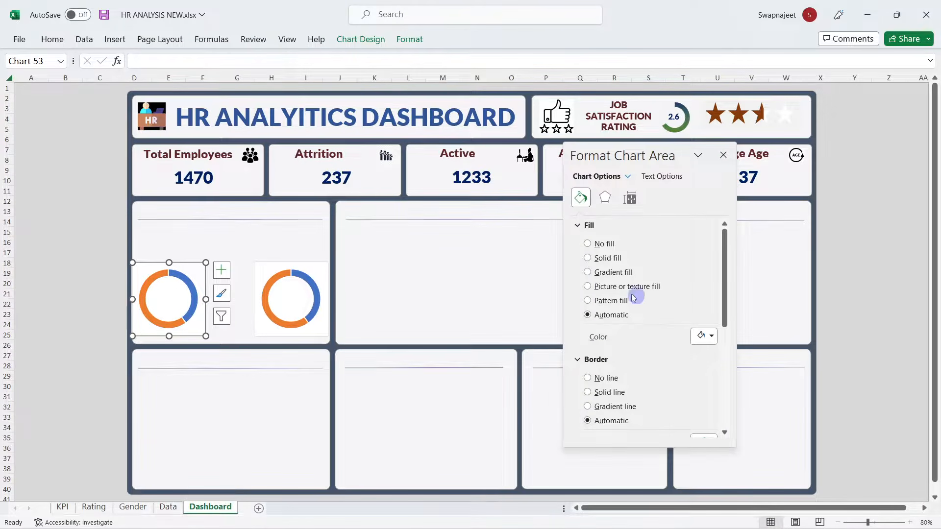
{"action": "left_click", "coordinate": [599, 245]}
{"action": "left_click", "coordinate": [600, 354]}
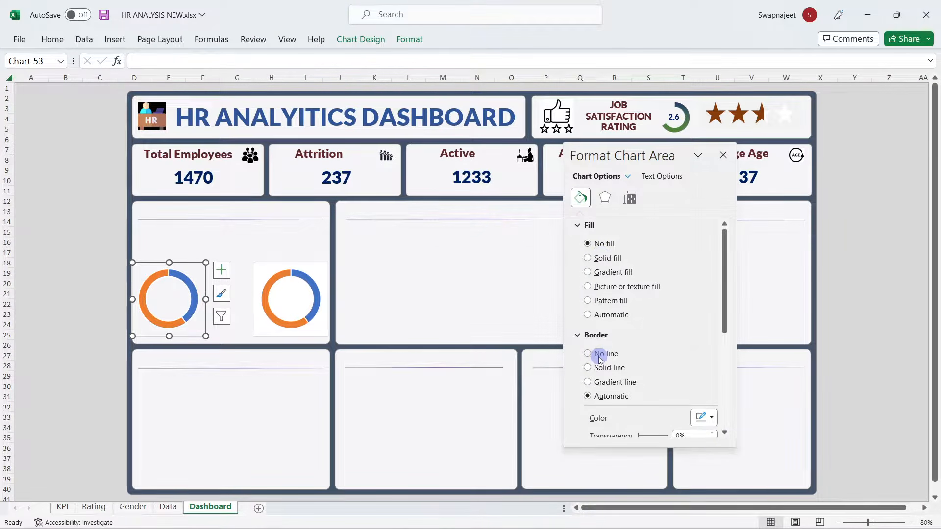
Step: Set the right doughnut chart's area to no fill and no border line, and close the formatting options
{"action": "left_click", "coordinate": [325, 265]}
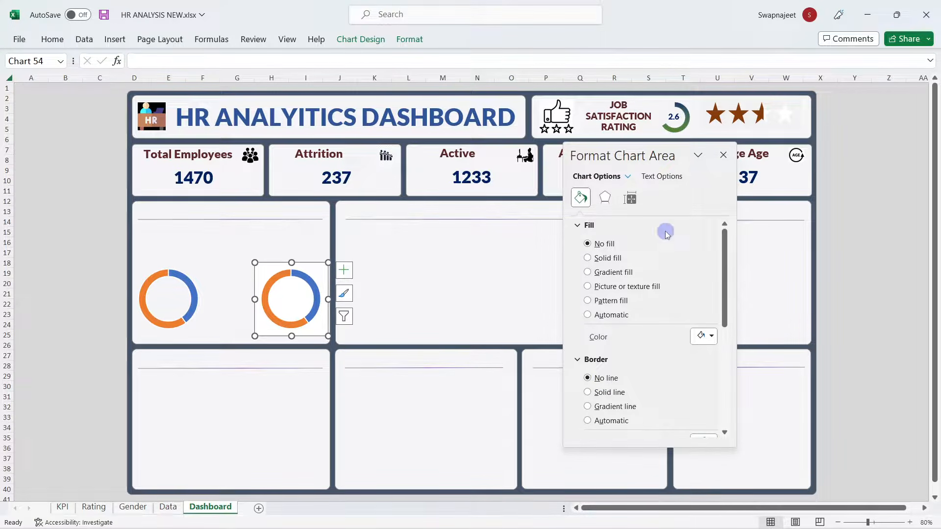
{"action": "left_click", "coordinate": [595, 243]}
{"action": "left_click", "coordinate": [599, 353]}
{"action": "left_click", "coordinate": [398, 278]}
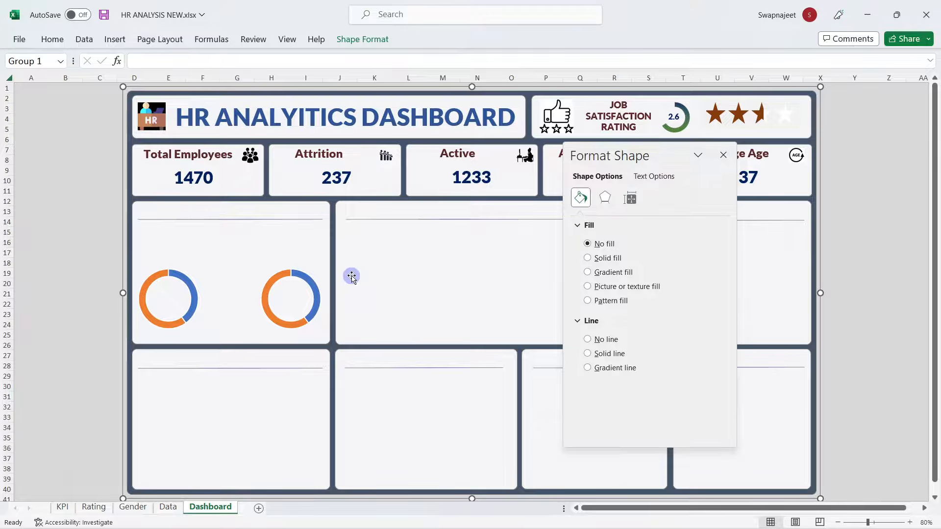
{"action": "left_click", "coordinate": [723, 155]}
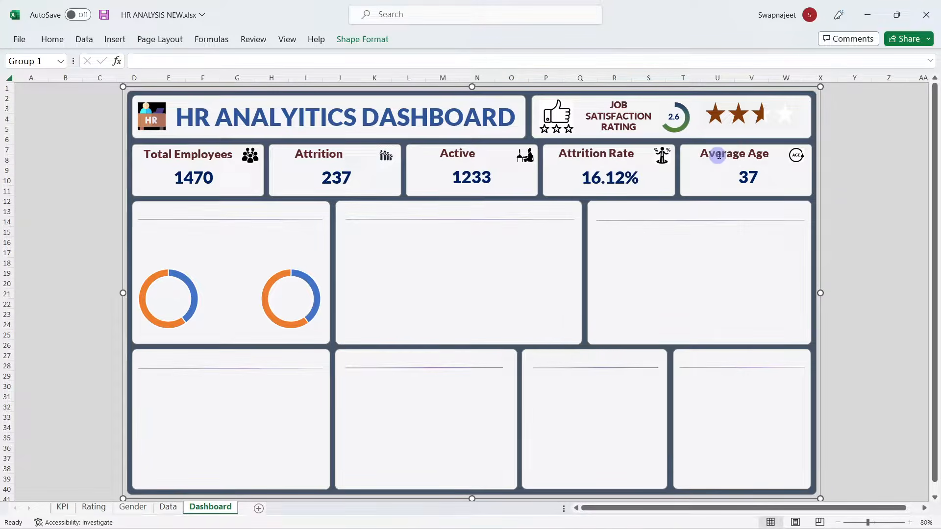
Step: Set the left doughnut chart's hole size to 70%
{"action": "left_click", "coordinate": [120, 272]}
{"action": "left_click", "coordinate": [146, 278]}
{"action": "left_click", "coordinate": [147, 268]}
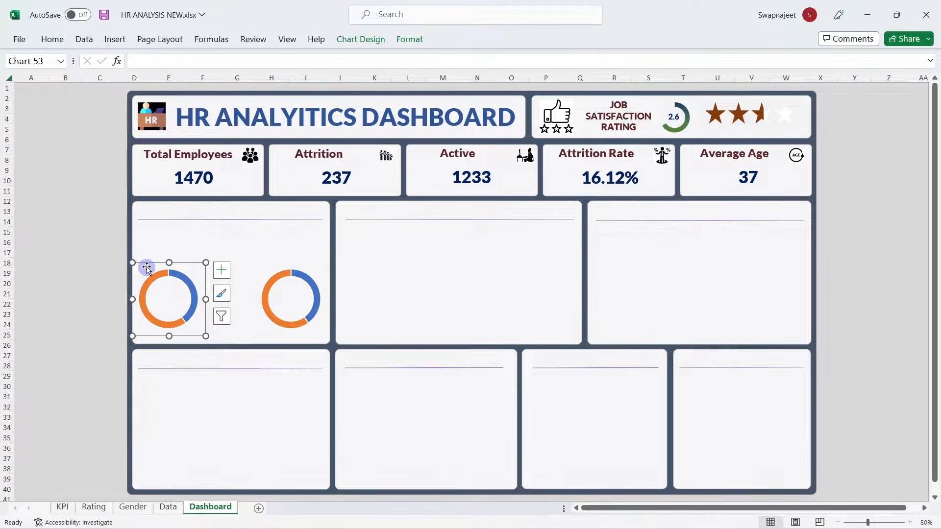
{"action": "left_click", "coordinate": [184, 284]}
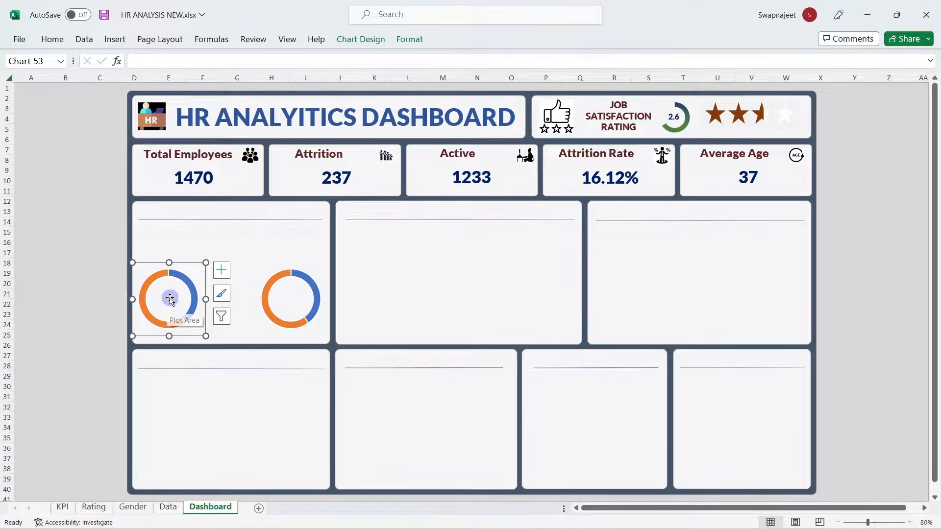
{"action": "right_click", "coordinate": [194, 268]}
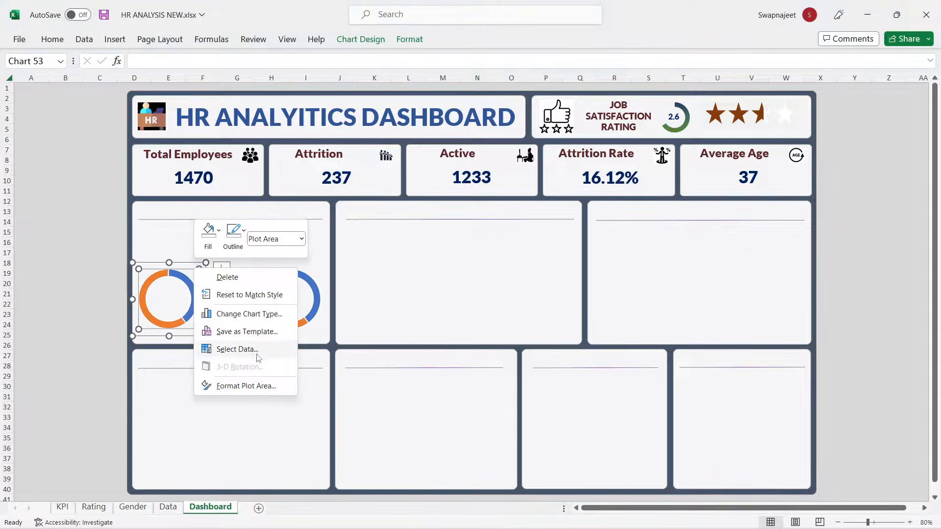
{"action": "left_click", "coordinate": [180, 272]}
{"action": "right_click", "coordinate": [181, 274]}
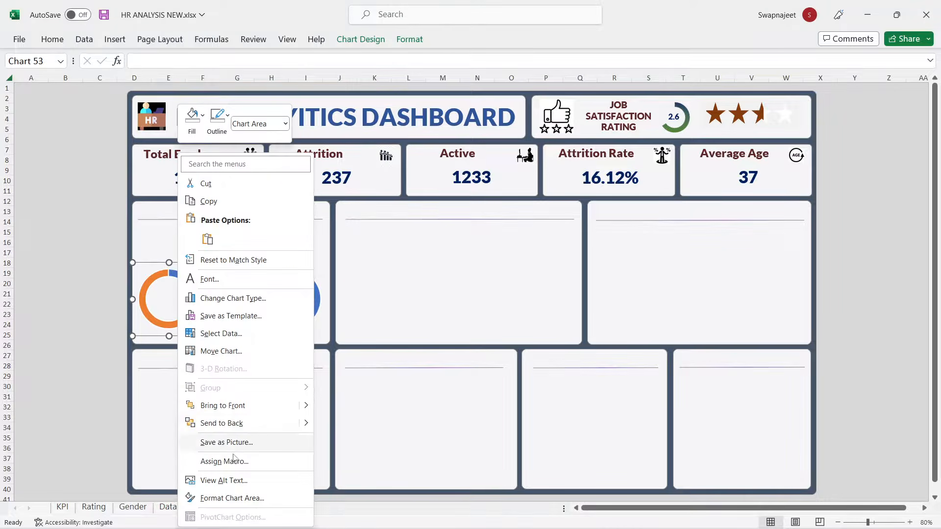
{"action": "left_click", "coordinate": [235, 497]}
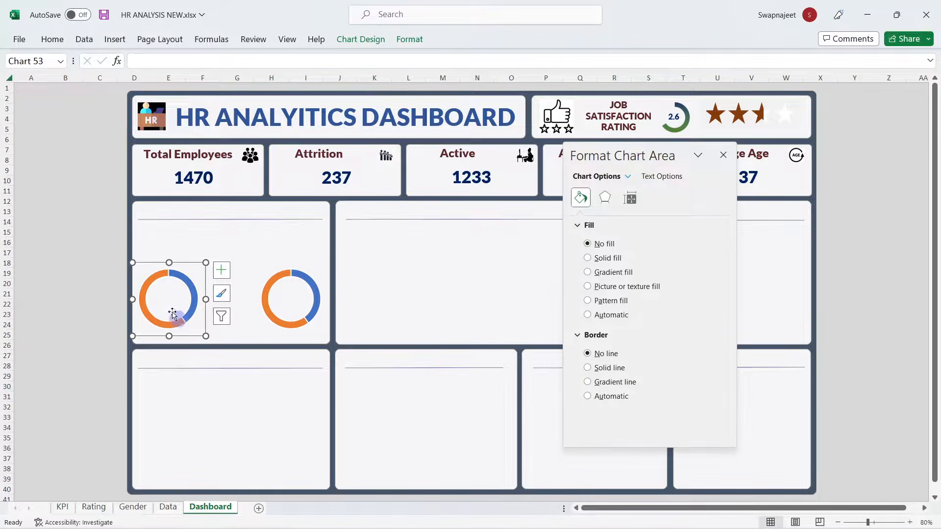
{"action": "left_click", "coordinate": [171, 281]}
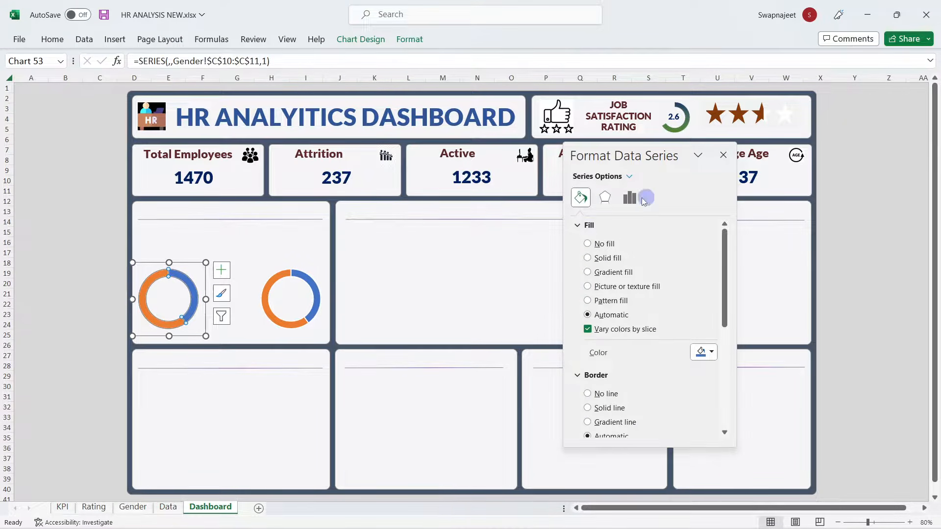
{"action": "left_click", "coordinate": [631, 198]}
{"action": "left_click", "coordinate": [673, 303]}
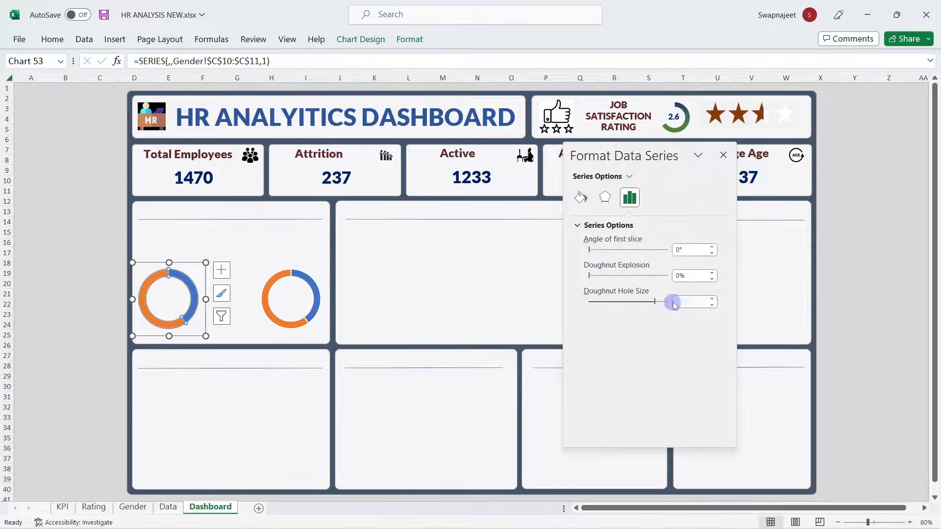
{"action": "left_click", "coordinate": [668, 301]}
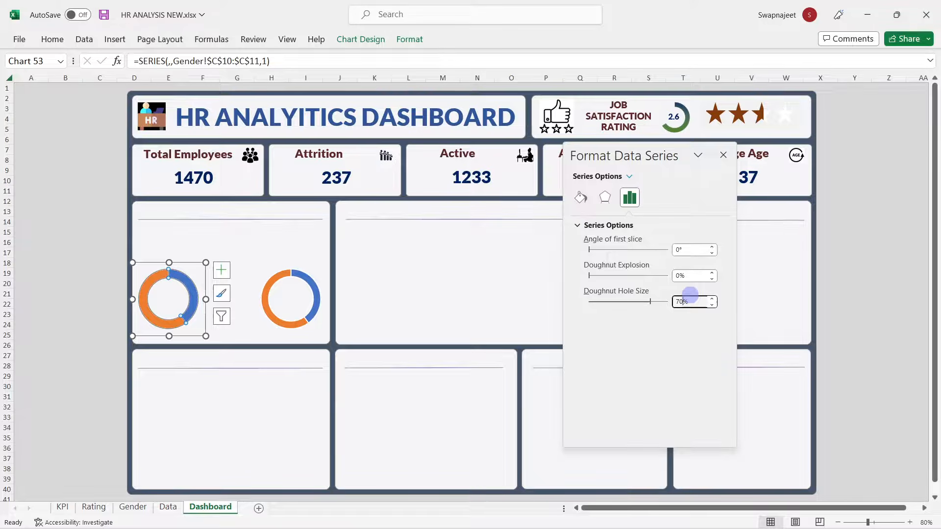
Step: Remove the border line from the left doughnut's series and fill its orange slice with light gray
{"action": "left_click", "coordinate": [581, 196]}
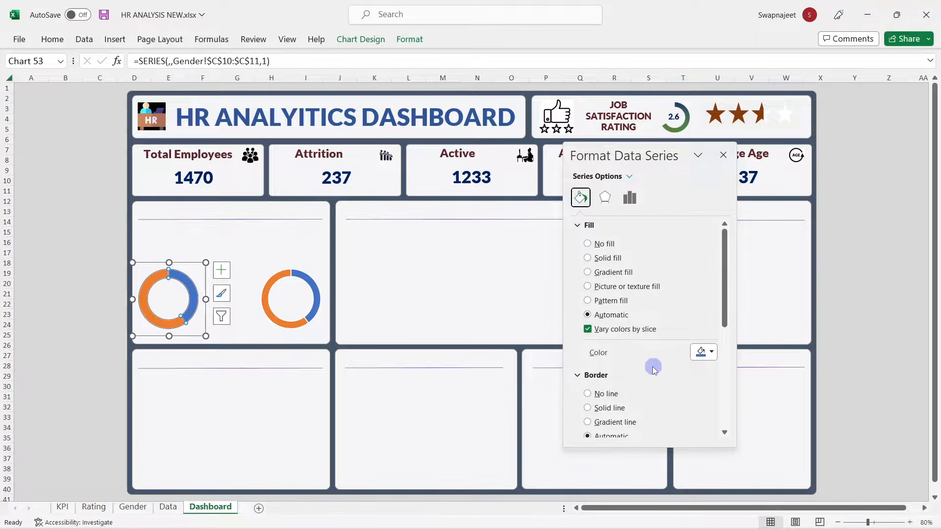
{"action": "left_click", "coordinate": [606, 394]}
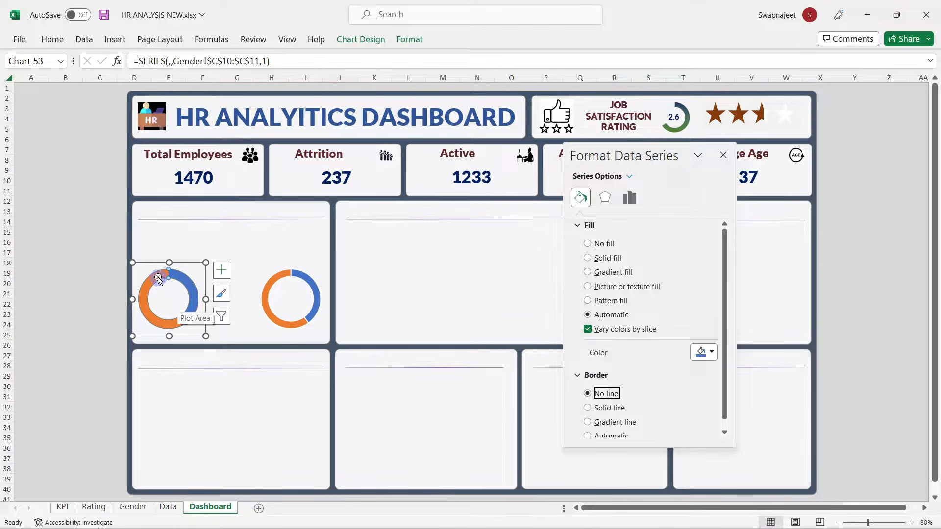
{"action": "left_click", "coordinate": [157, 279]}
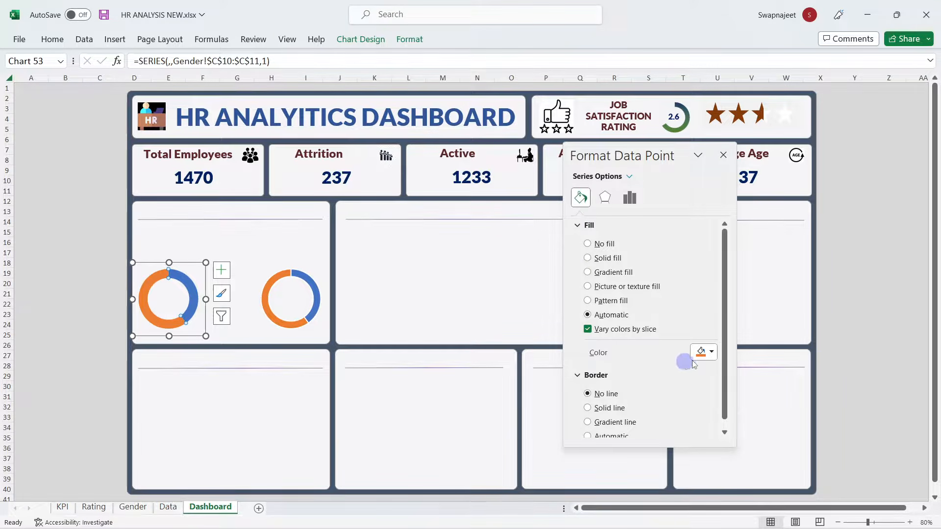
{"action": "left_click", "coordinate": [704, 351]}
{"action": "left_click", "coordinate": [696, 409]}
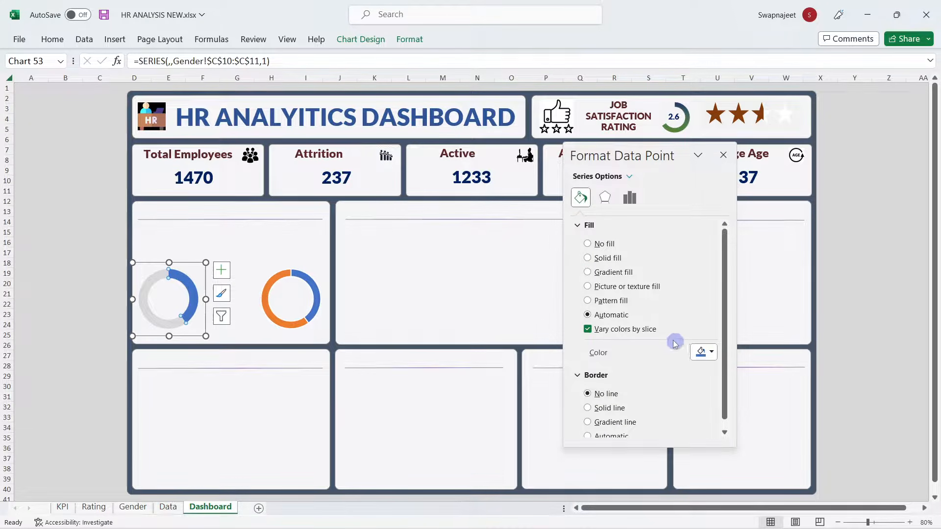
Step: Apply a gradient fill to the left doughnut's blue slice and set the first gradient stop to dark purple #691D5C
{"action": "left_click", "coordinate": [596, 273]}
{"action": "scroll", "coordinate": [657, 338], "scroll_direction": "down", "scroll_amount": 2}
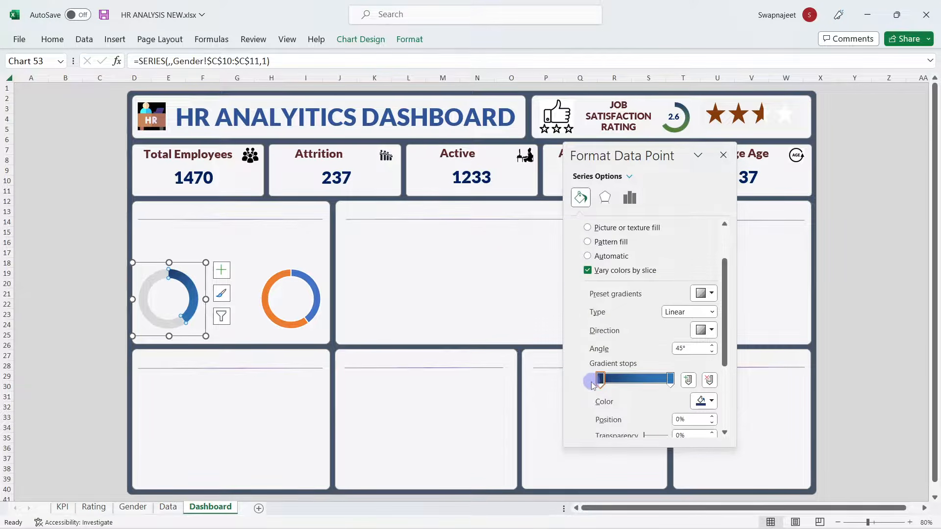
{"action": "left_click", "coordinate": [705, 401]}
{"action": "left_click", "coordinate": [706, 385]}
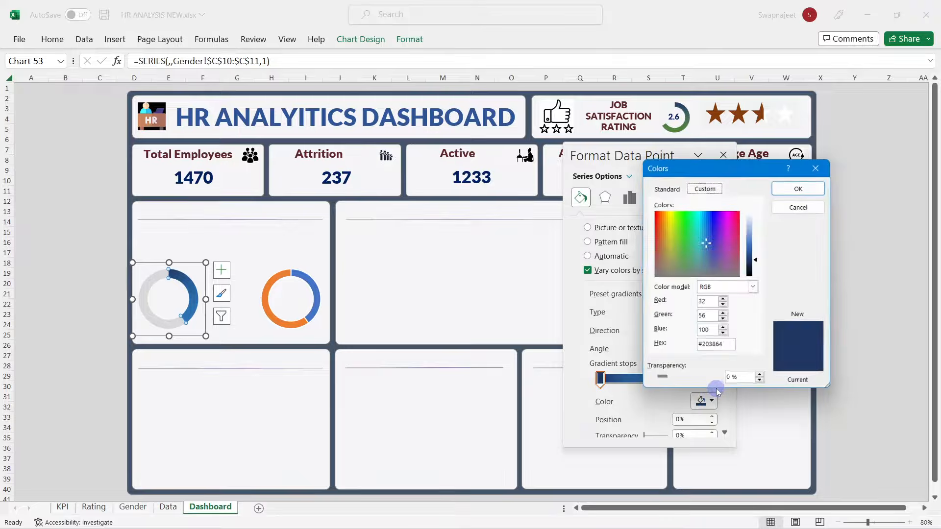
{"action": "left_click", "coordinate": [727, 239]}
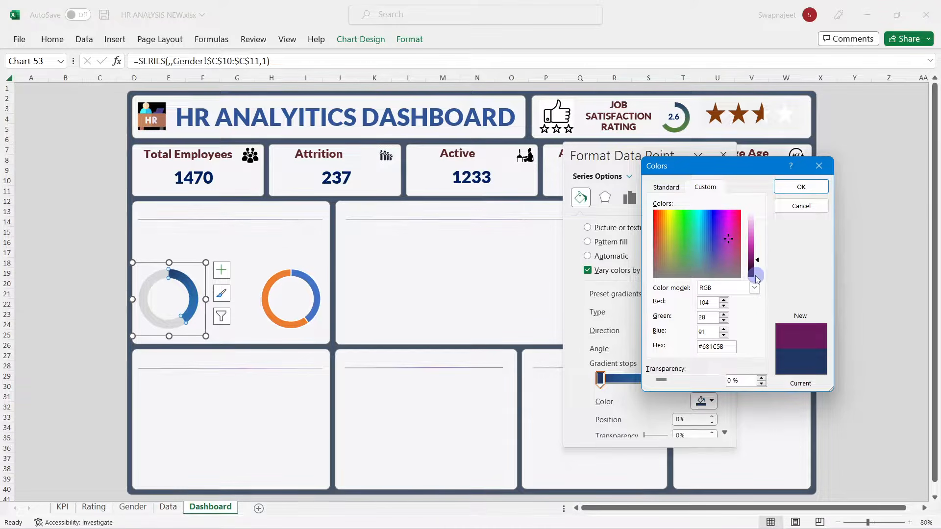
{"action": "left_click_drag", "start_coordinate": [758, 267], "coordinate": [758, 262]}
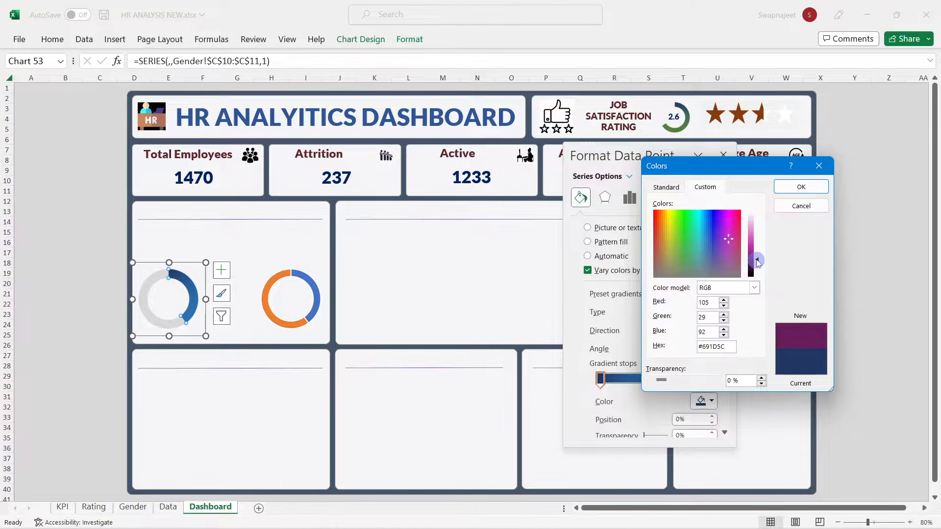
{"action": "left_click", "coordinate": [796, 189]}
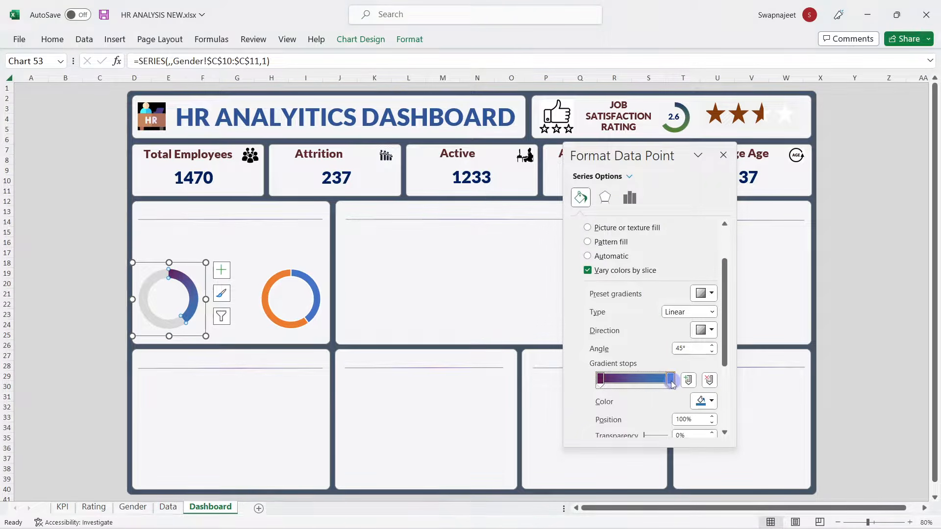
Step: Set the gradient stop at 100% on the left doughnut's colored slice to a custom light pink
{"action": "left_click", "coordinate": [703, 401]}
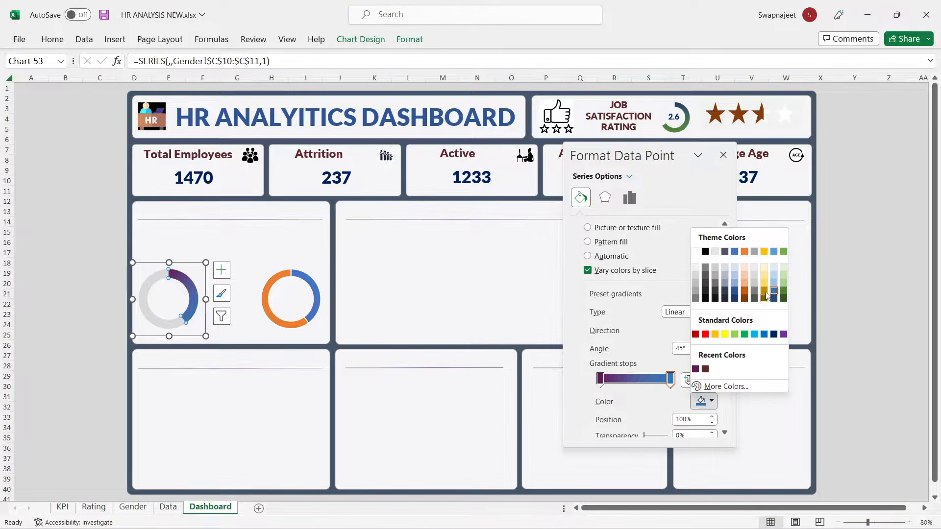
{"action": "left_click", "coordinate": [720, 386]}
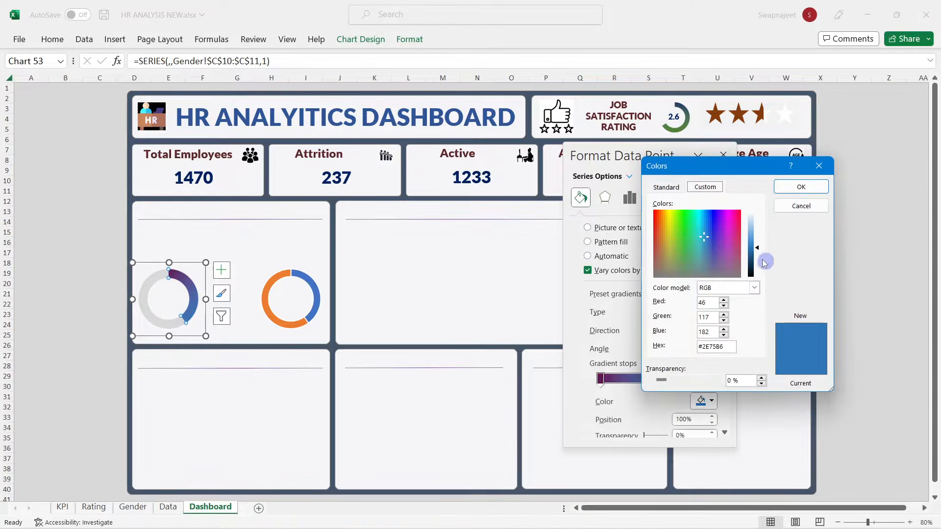
{"action": "left_click_drag", "start_coordinate": [758, 249], "coordinate": [758, 241]}
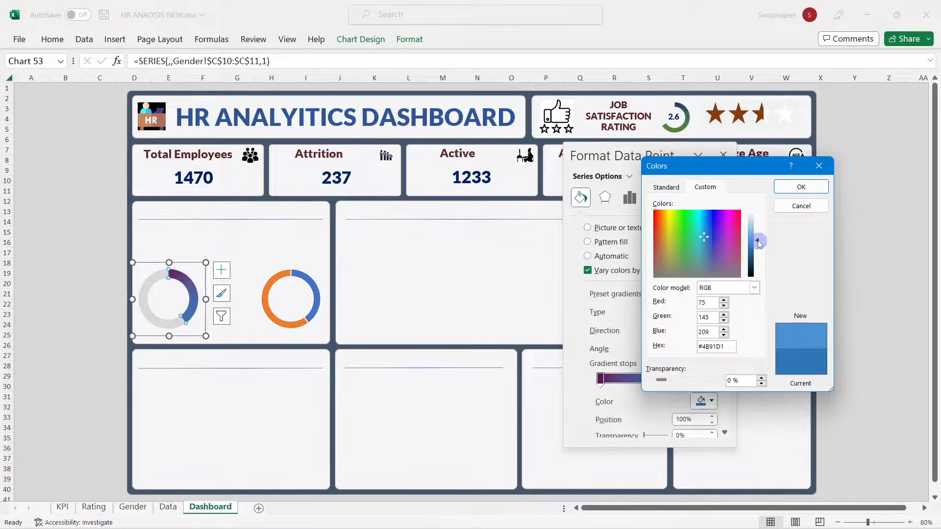
{"action": "left_click_drag", "start_coordinate": [702, 234], "coordinate": [758, 231]}
{"action": "left_click", "coordinate": [801, 187]}
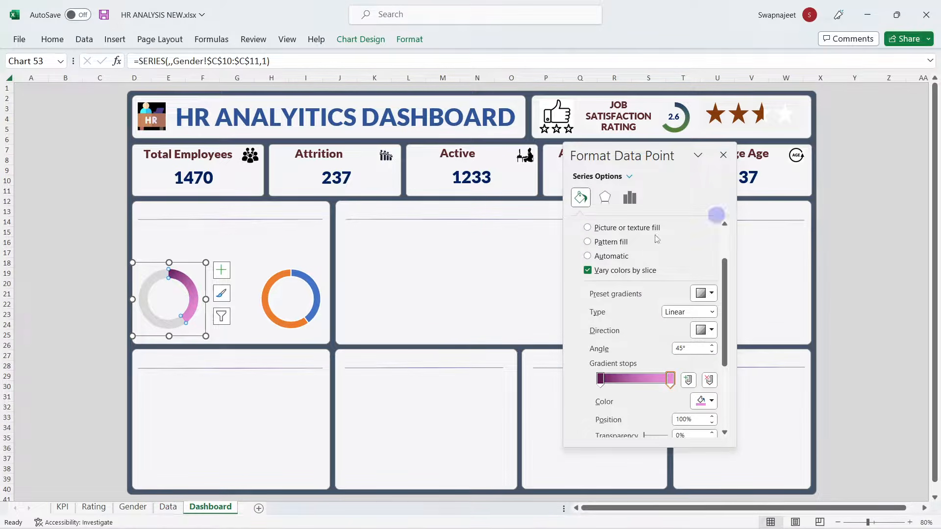
Step: Set the angle of the left doughnut slice's linear gradient to 180°
{"action": "double_click", "coordinate": [687, 350]}
{"action": "type", "text": "180"}
{"action": "key", "text": "Return"}
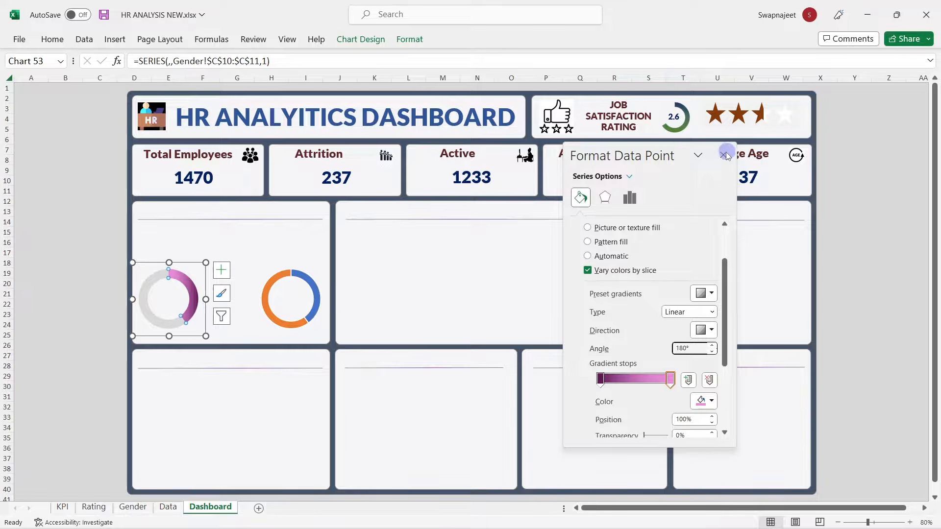
Step: Change the left doughnut slice's gradient stop at 0% to a more saturated custom dark purple
{"action": "left_click", "coordinate": [601, 379]}
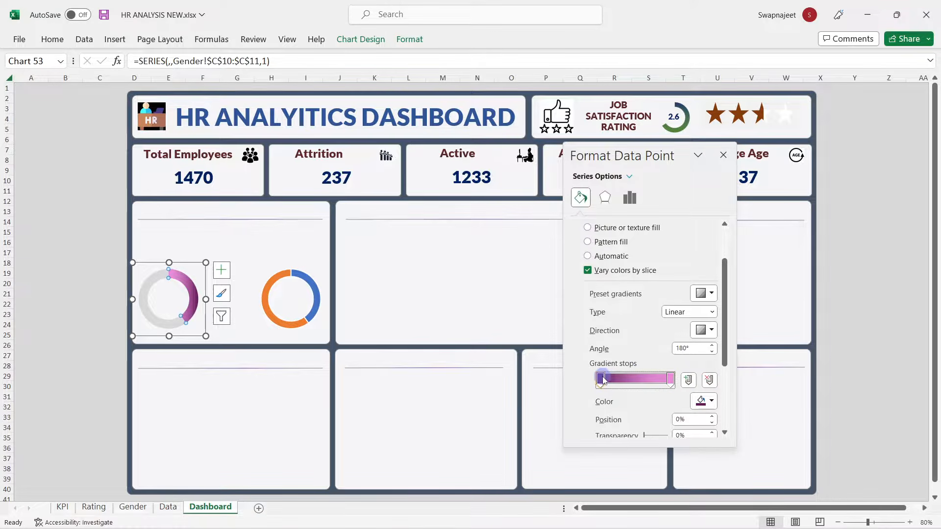
{"action": "left_click", "coordinate": [706, 401]}
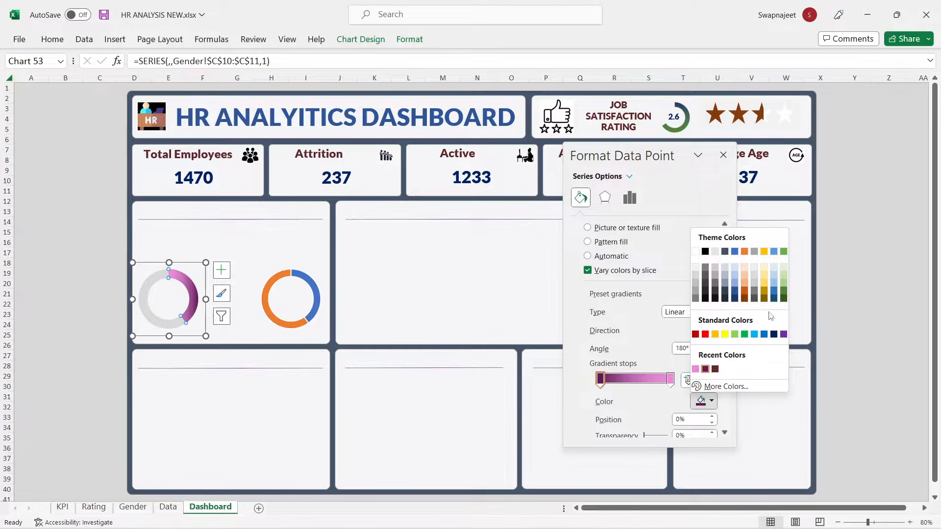
{"action": "left_click", "coordinate": [716, 386]}
{"action": "left_click", "coordinate": [729, 230]}
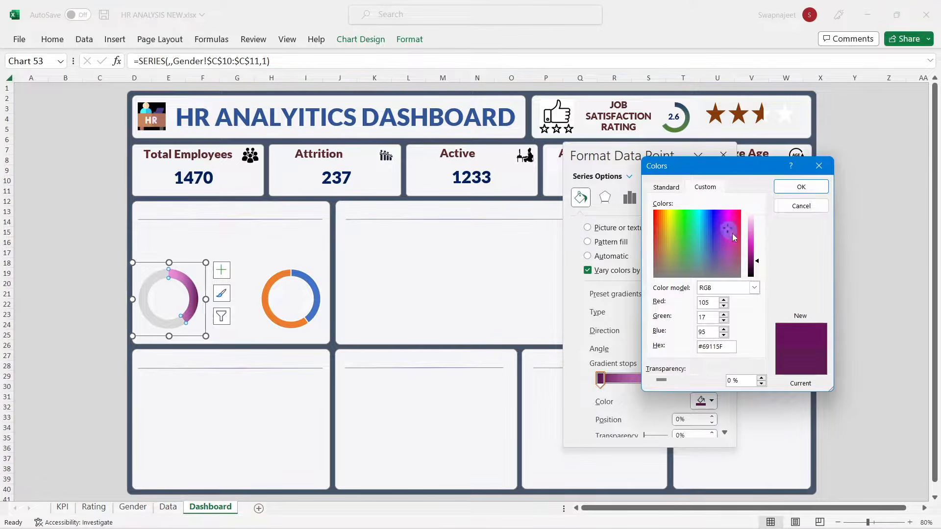
{"action": "left_click", "coordinate": [756, 260]}
{"action": "left_click_drag", "start_coordinate": [757, 263], "coordinate": [758, 269]}
{"action": "left_click", "coordinate": [801, 186]}
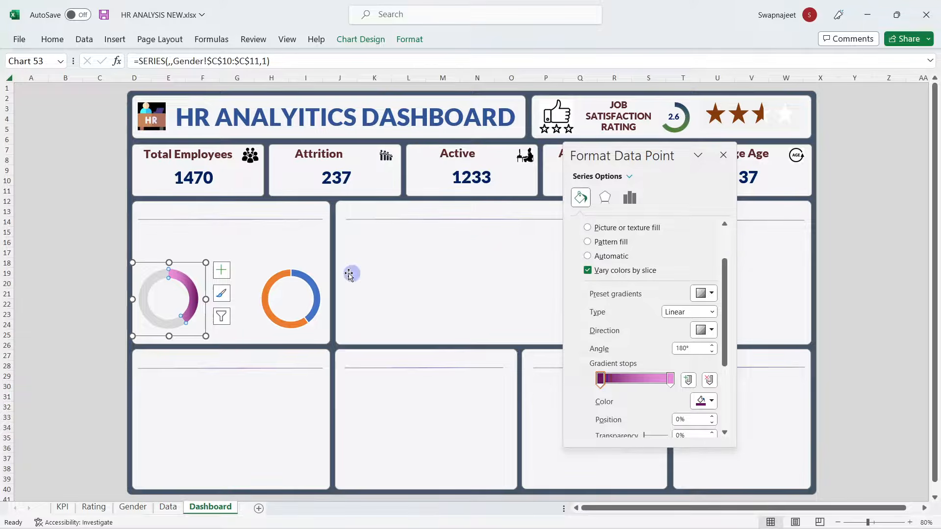
Step: Set the doughnut hole size of the blue and orange doughnut chart to 70%
{"action": "left_click", "coordinate": [274, 291]}
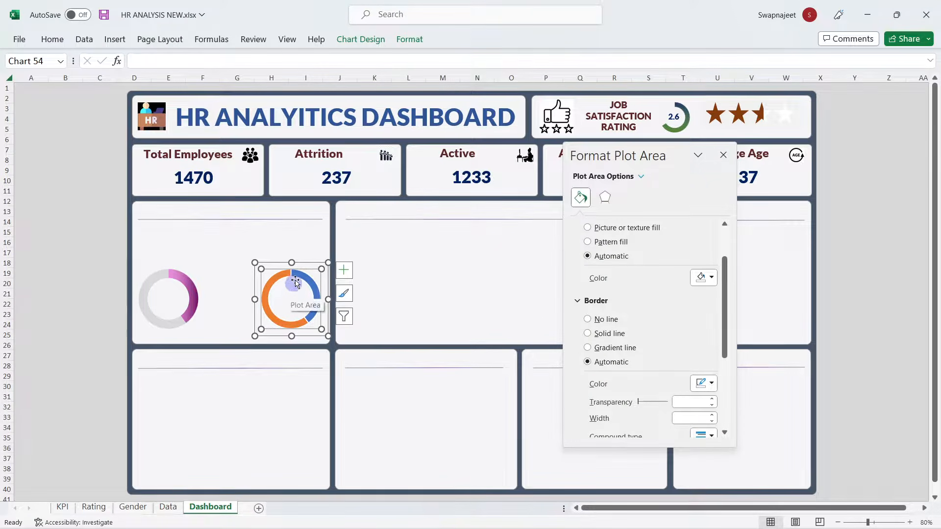
{"action": "right_click", "coordinate": [305, 265]}
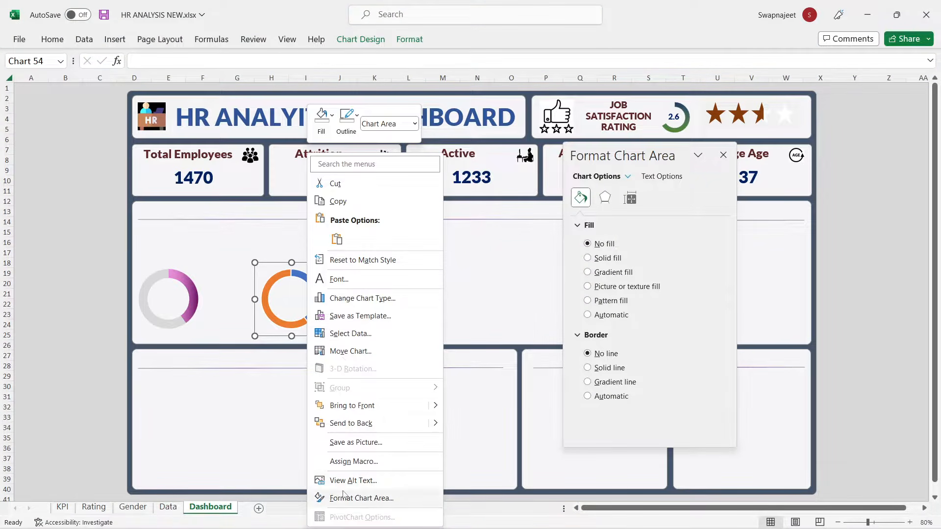
{"action": "left_click", "coordinate": [373, 498]}
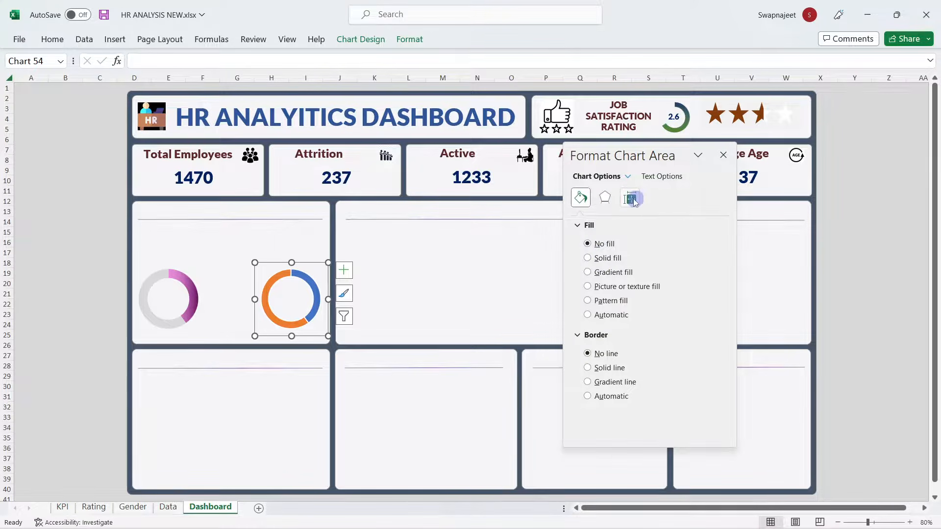
{"action": "left_click", "coordinate": [313, 293]}
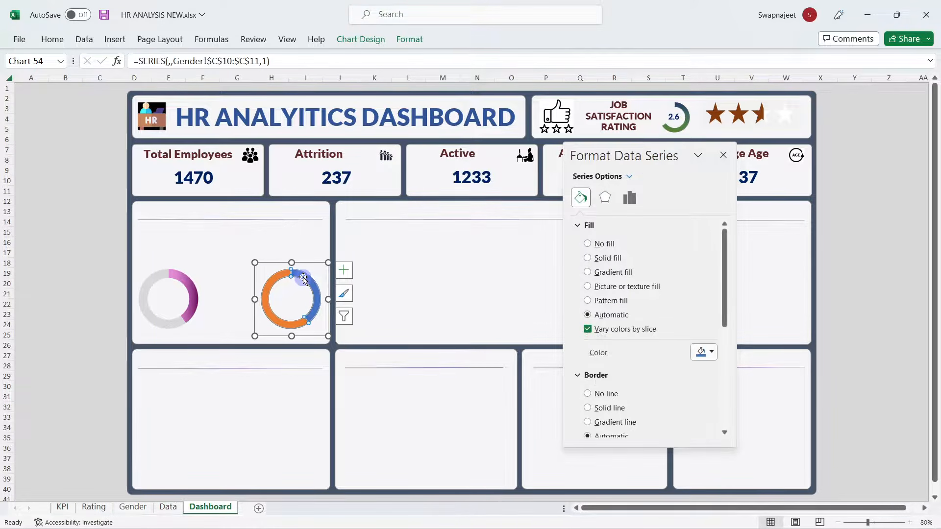
{"action": "left_click", "coordinate": [630, 198]}
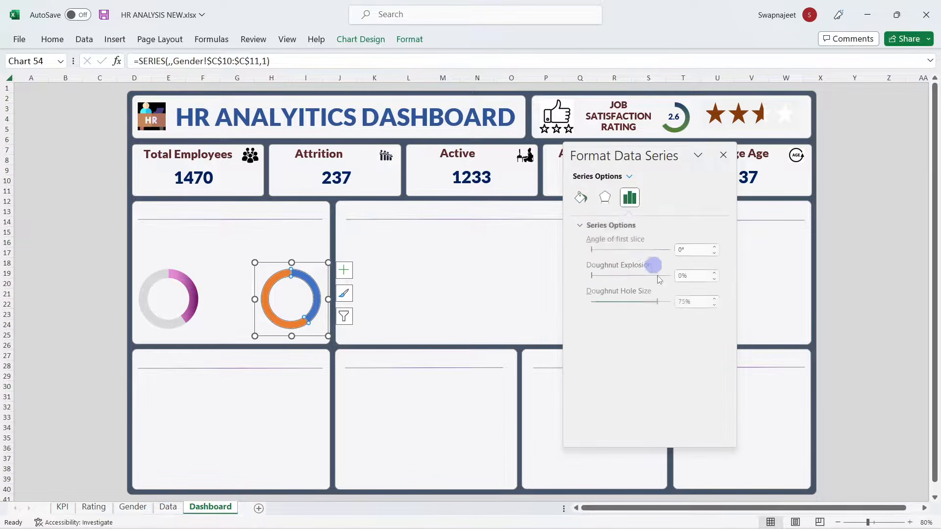
{"action": "left_click", "coordinate": [676, 302]}
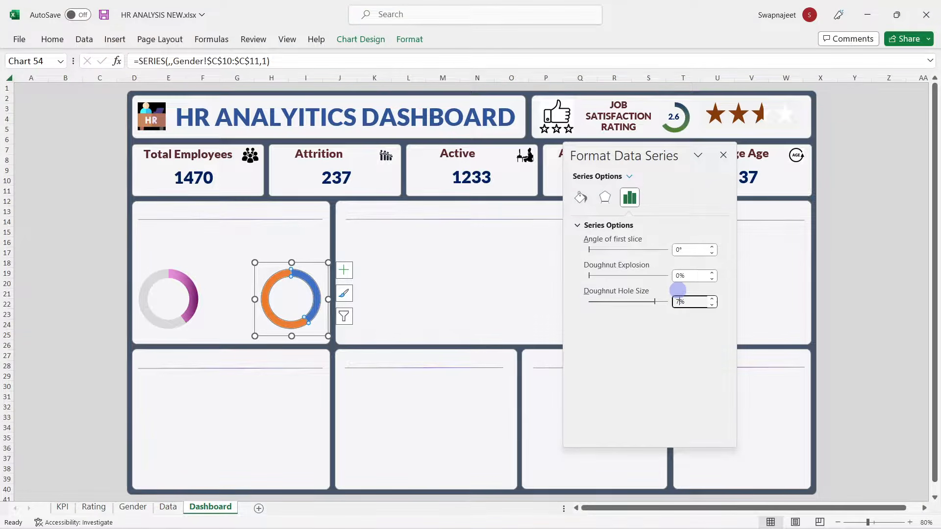
{"action": "type", "text": "70"}
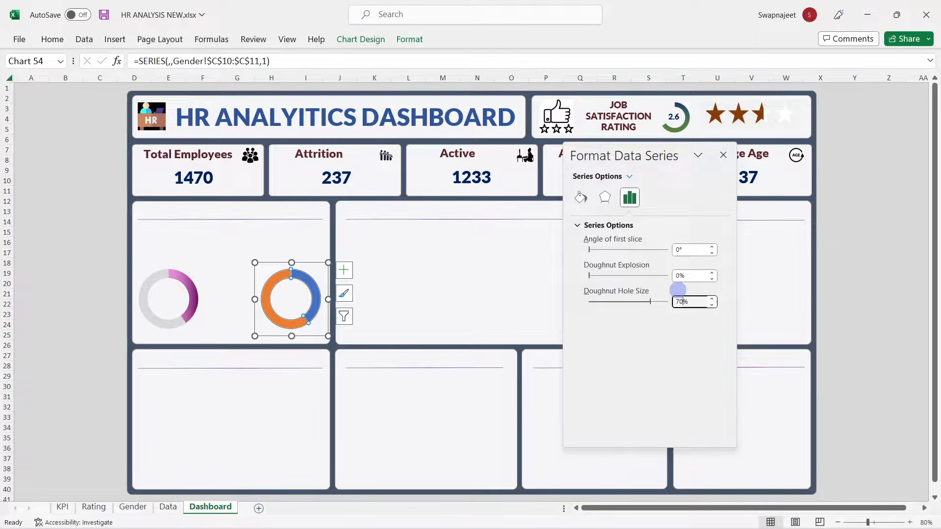
Step: Remove the right doughnut's border line and fill its blue slice with solid light gray
{"action": "left_click", "coordinate": [580, 197]}
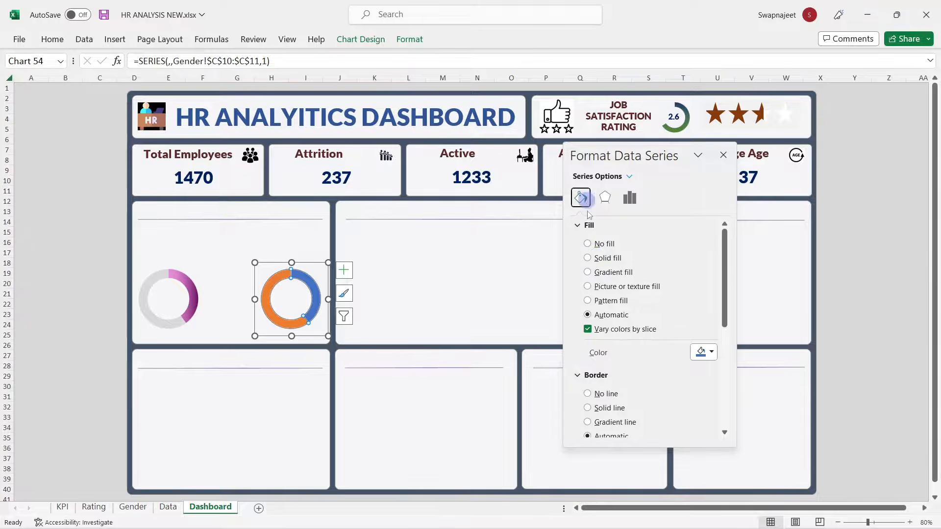
{"action": "left_click", "coordinate": [597, 393]}
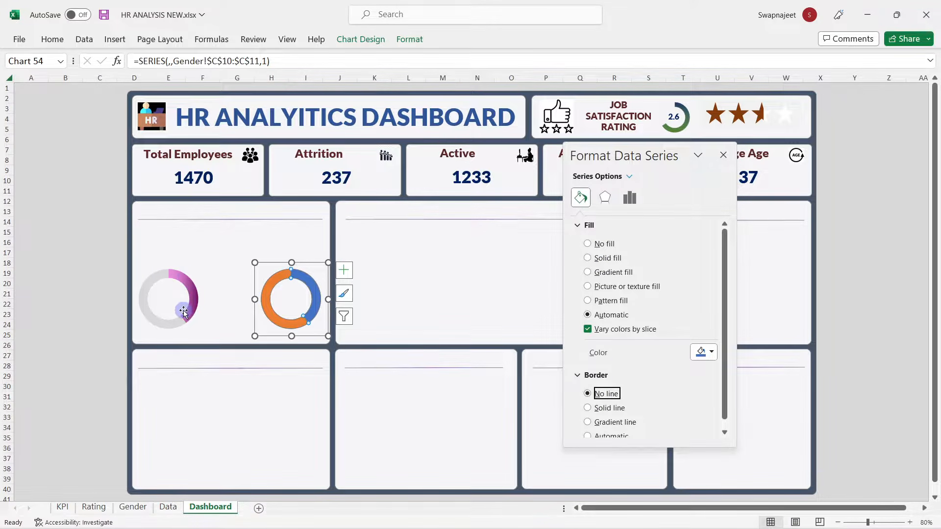
{"action": "left_click", "coordinate": [312, 285]}
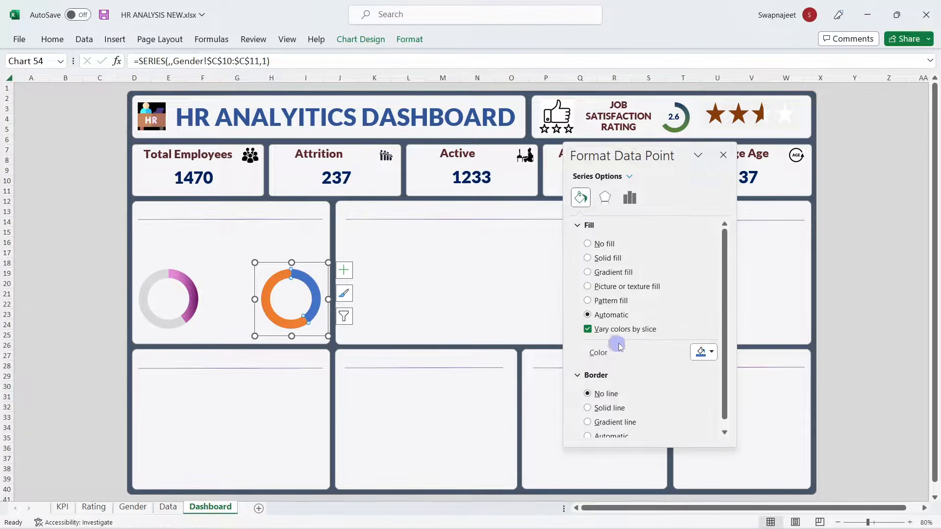
{"action": "left_click", "coordinate": [710, 351]}
{"action": "left_click", "coordinate": [696, 402]}
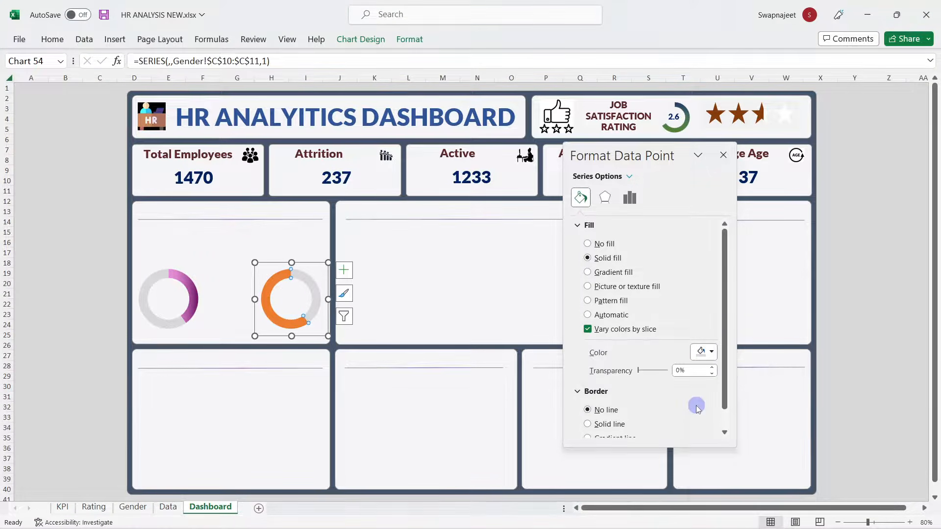
Step: Apply a gradient fill to the right doughnut's orange slice and set the gradient stop at 0% to a dark blue theme color
{"action": "left_click", "coordinate": [272, 288]}
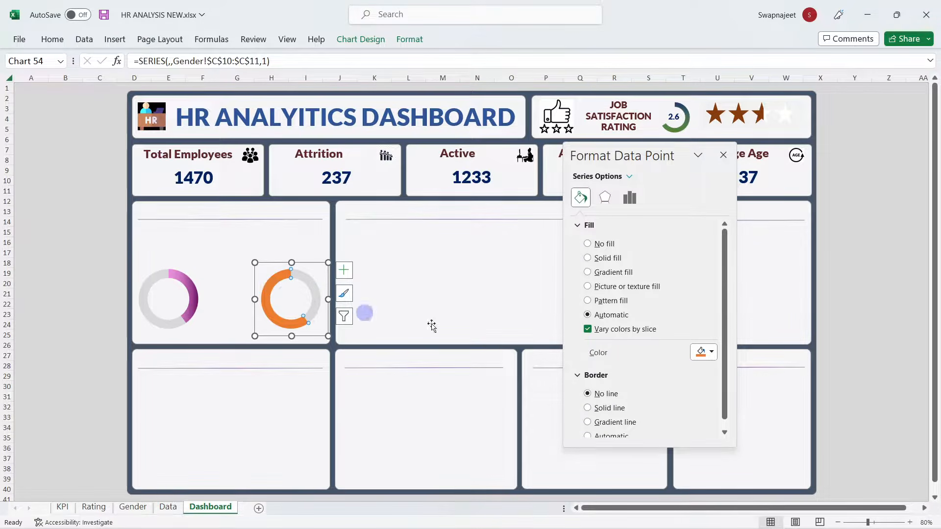
{"action": "left_click", "coordinate": [602, 273]}
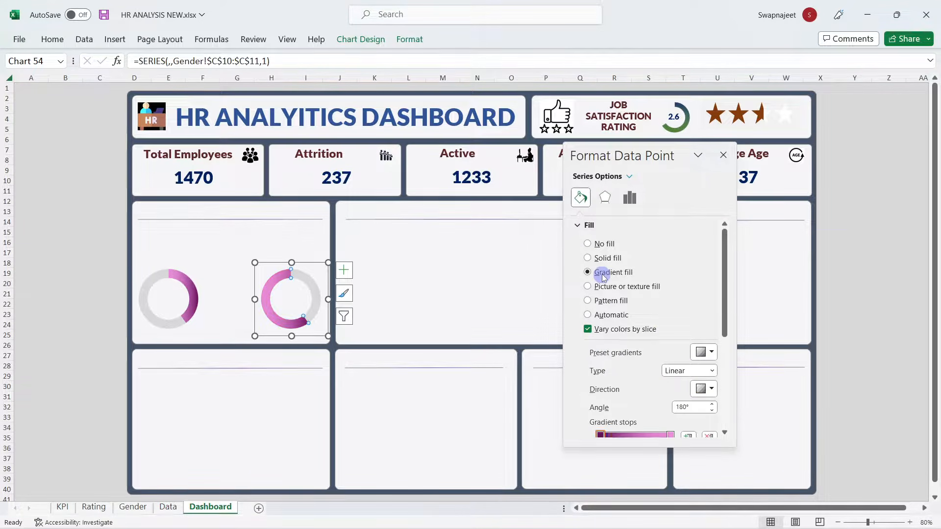
{"action": "scroll", "coordinate": [659, 327], "scroll_direction": "down", "scroll_amount": 1}
{"action": "left_click", "coordinate": [600, 409]}
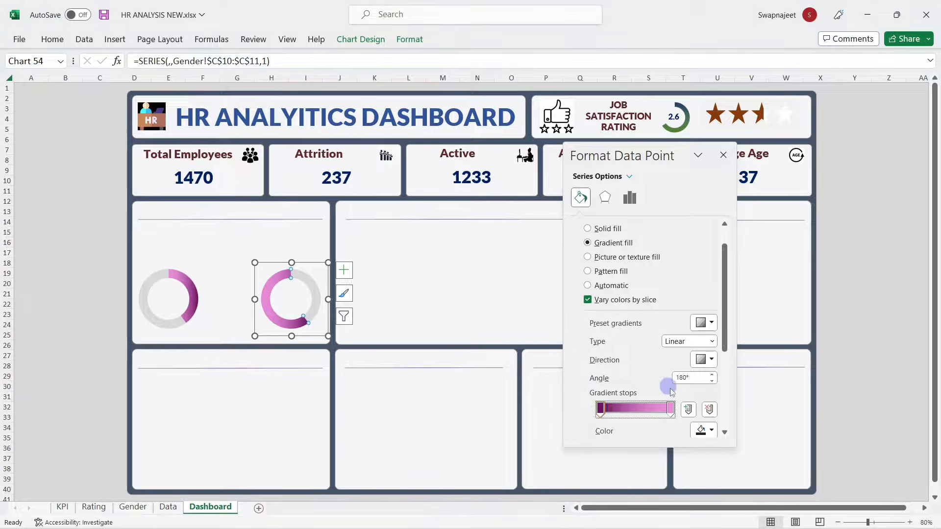
{"action": "left_click", "coordinate": [703, 429]}
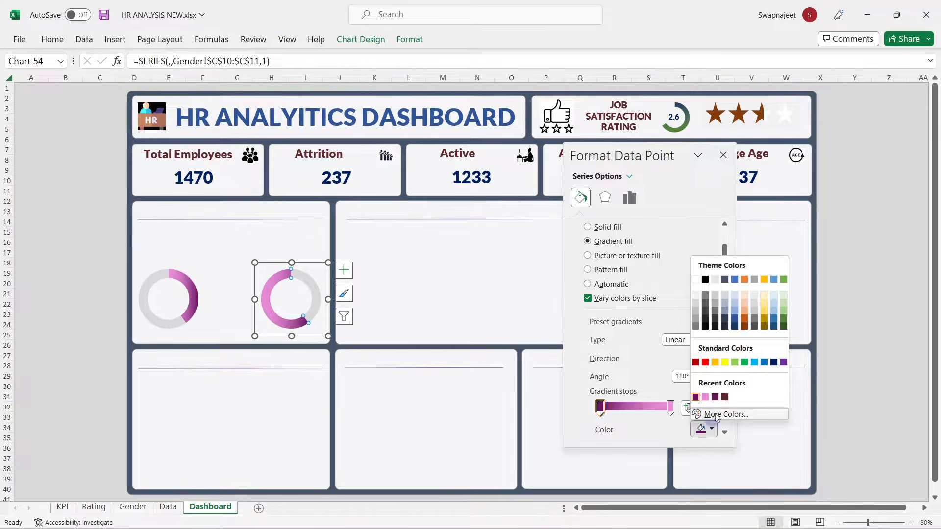
{"action": "left_click", "coordinate": [734, 327]}
Step: Set the 100% gradient stop of the right doughnut's colored slice to a medium blue theme color and close the formatting options
{"action": "left_click", "coordinate": [671, 406]}
{"action": "left_click", "coordinate": [703, 429]}
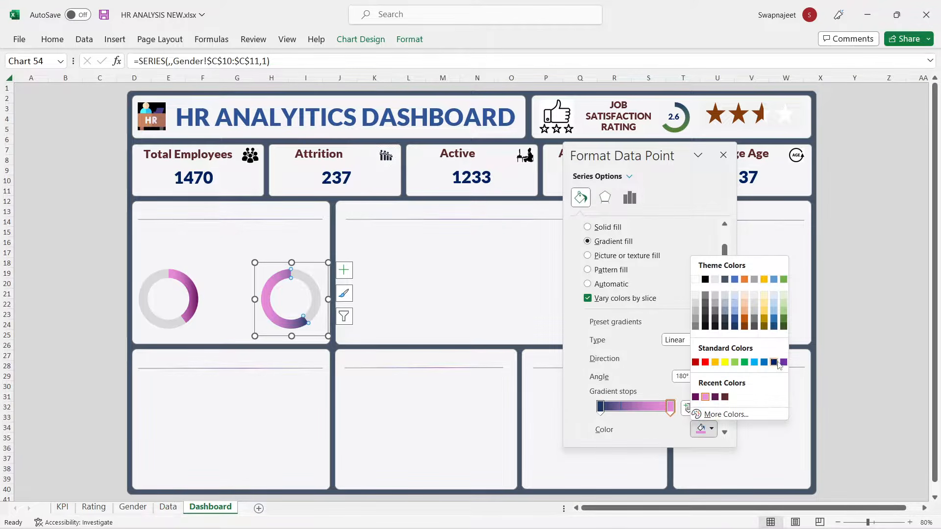
{"action": "left_click", "coordinate": [774, 314]}
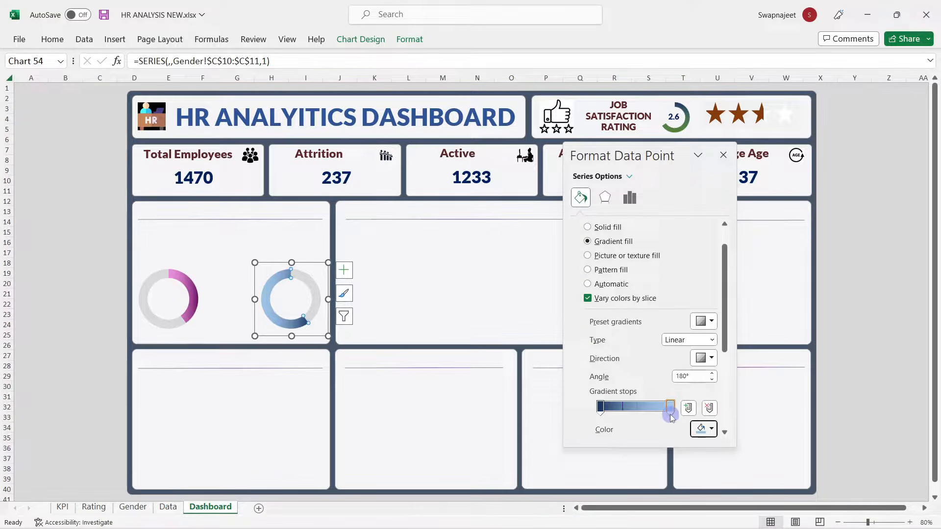
{"action": "left_click", "coordinate": [704, 429]}
{"action": "left_click", "coordinate": [773, 319]}
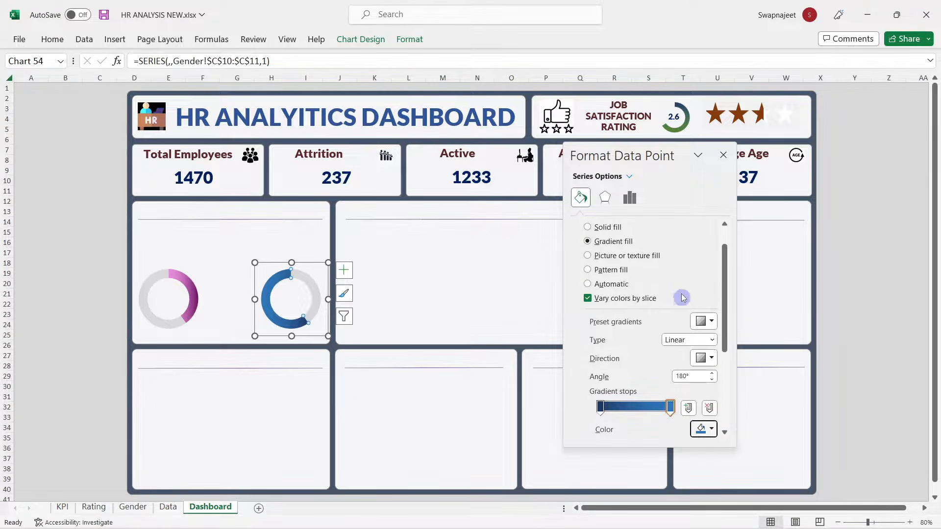
{"action": "left_click", "coordinate": [723, 155]}
{"action": "left_click", "coordinate": [350, 254]}
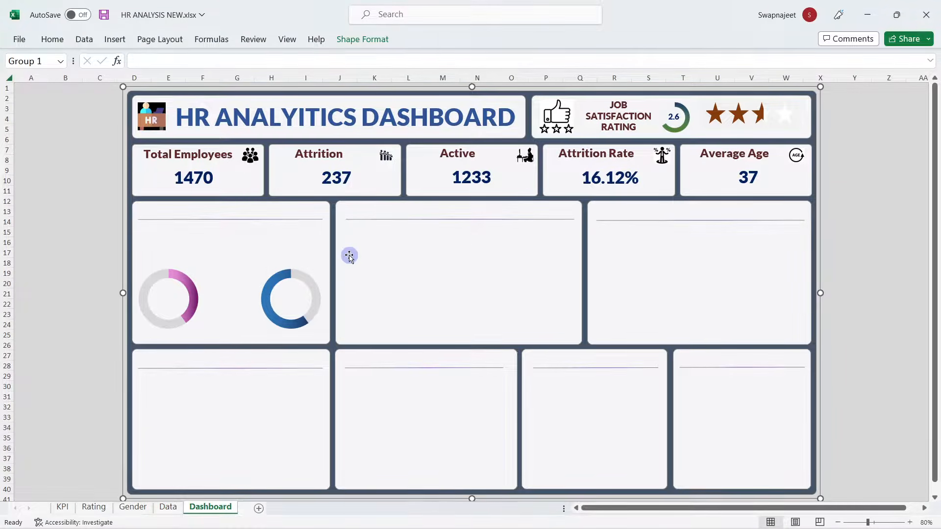
{"action": "left_click", "coordinate": [43, 275]}
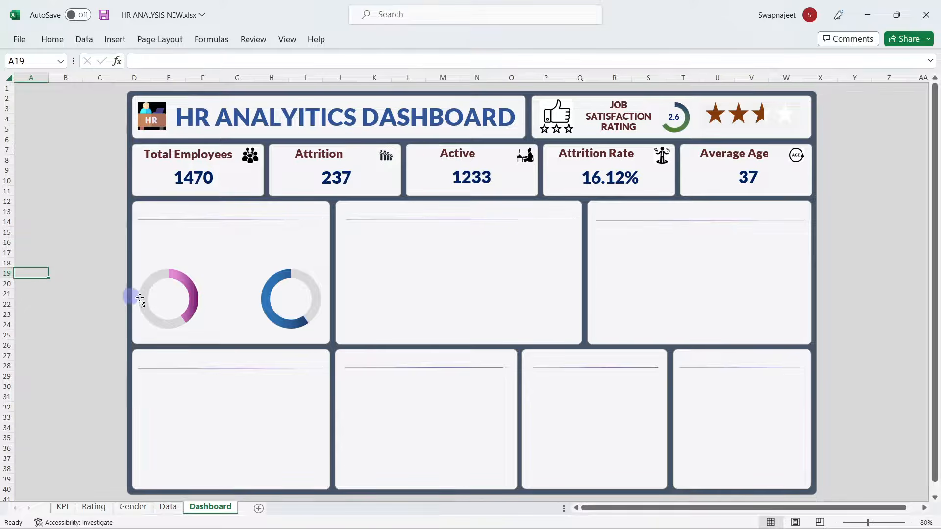
Step: Spread the doughnuts apart, moving the pink one slightly left and the blue one slightly right toward the edges of their card
{"action": "left_click", "coordinate": [165, 272]}
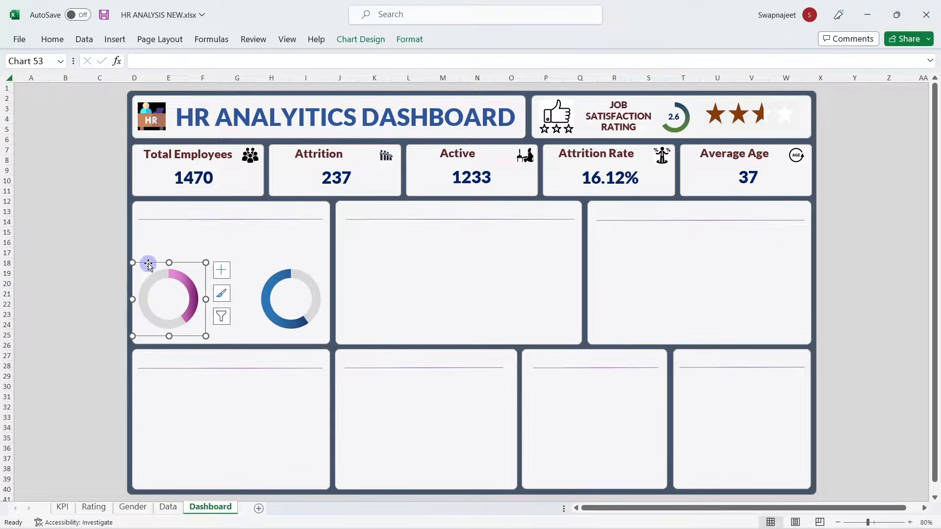
{"action": "left_click_drag", "start_coordinate": [149, 265], "coordinate": [145, 265]}
{"action": "left_click", "coordinate": [318, 265]}
{"action": "left_click_drag", "start_coordinate": [317, 265], "coordinate": [318, 266]}
{"action": "key", "text": "Right"}
{"action": "key", "text": "Right"}
{"action": "key", "text": "Right"}
{"action": "key", "text": "Right"}
{"action": "key", "text": "Right"}
{"action": "key", "text": "Right"}
{"action": "key", "text": "Right"}
{"action": "key", "text": "Right"}
{"action": "key", "text": "Right"}
{"action": "key", "text": "Right"}
{"action": "key", "text": "Right"}
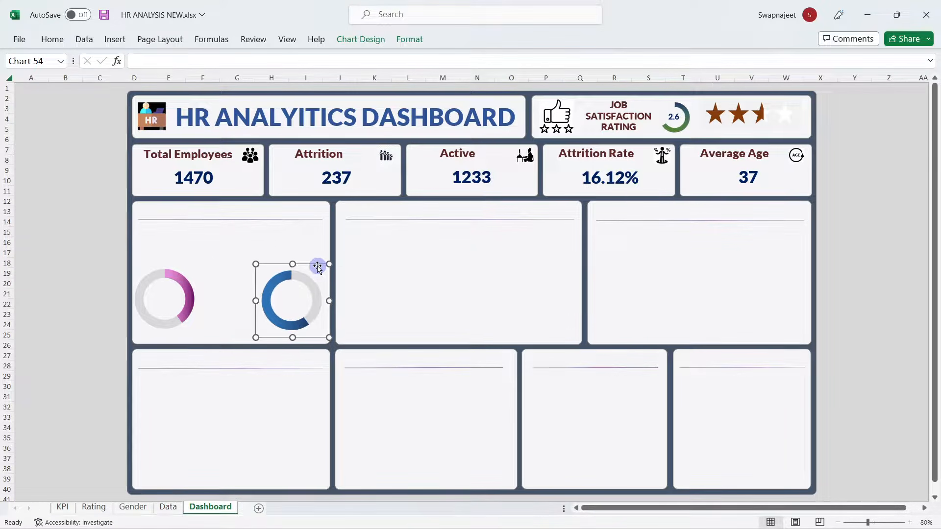
{"action": "key", "text": "Right"}
{"action": "key", "text": "Right"}
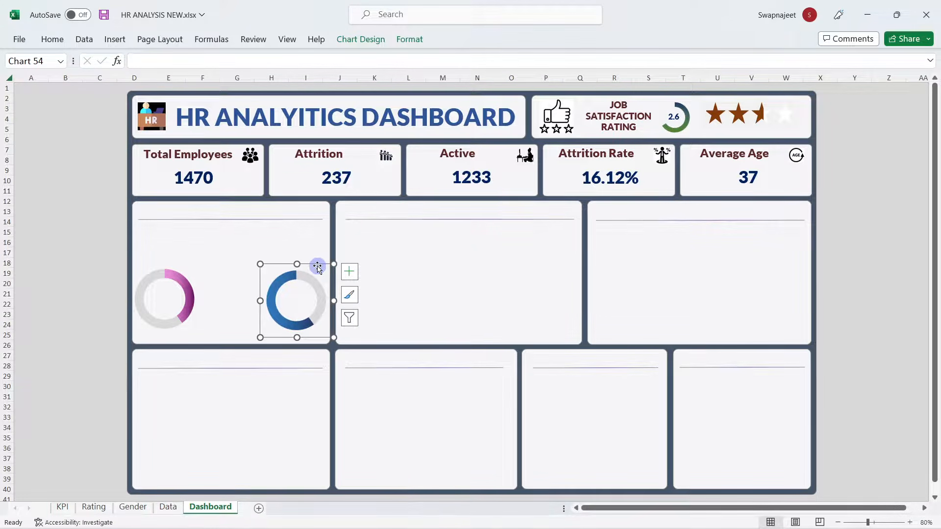
Step: Align the pink and blue doughnut charts with each other using Align Middle
{"action": "left_click", "coordinate": [166, 290], "text": "ctrl"}
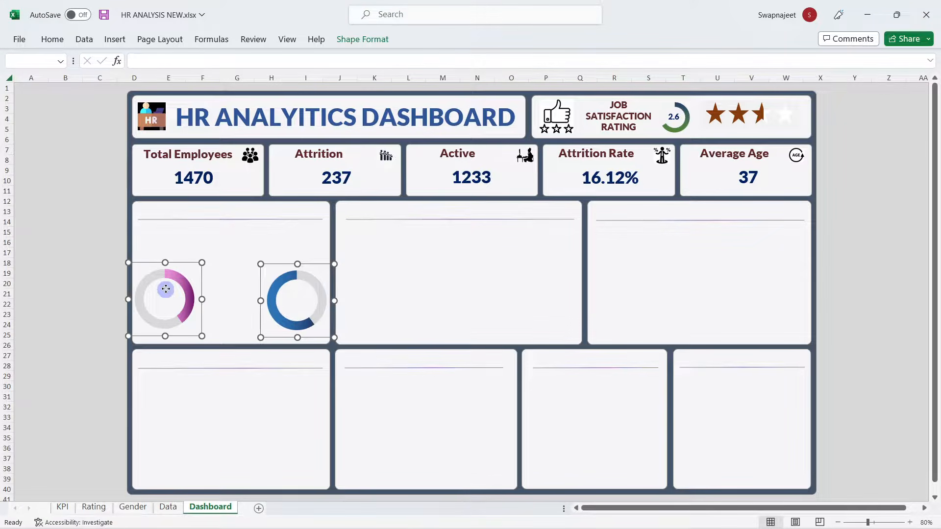
{"action": "left_click", "coordinate": [356, 43]}
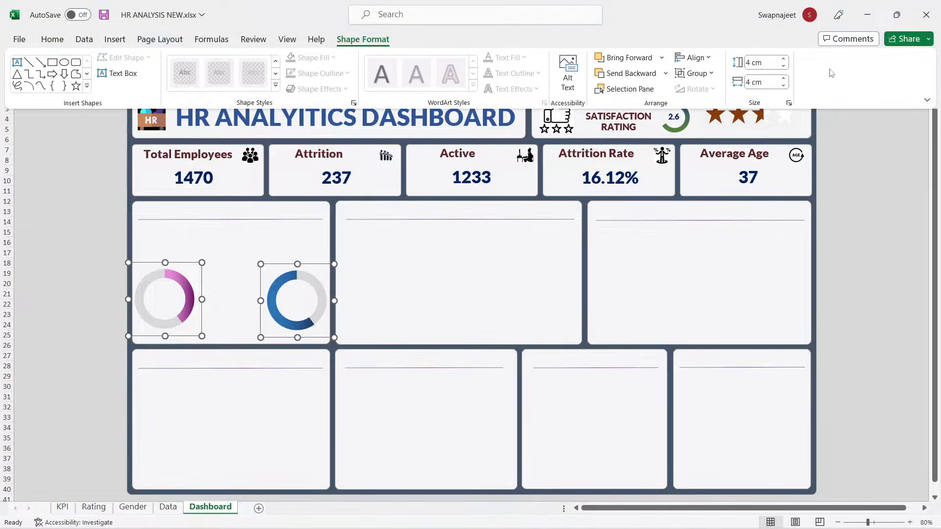
{"action": "left_click", "coordinate": [693, 57]}
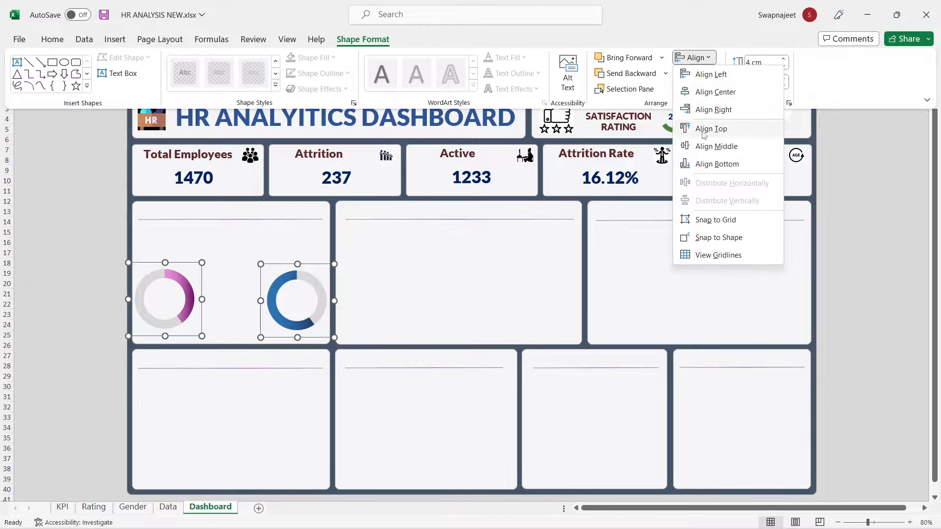
{"action": "left_click", "coordinate": [704, 150]}
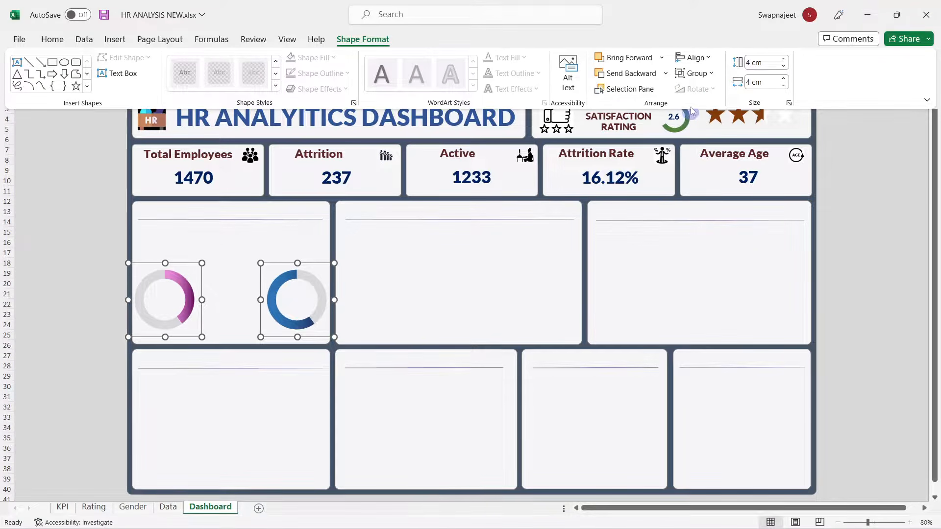
Step: Nudge both aligned doughnut charts slightly upward within their card and deselect them
{"action": "left_click", "coordinate": [181, 265]}
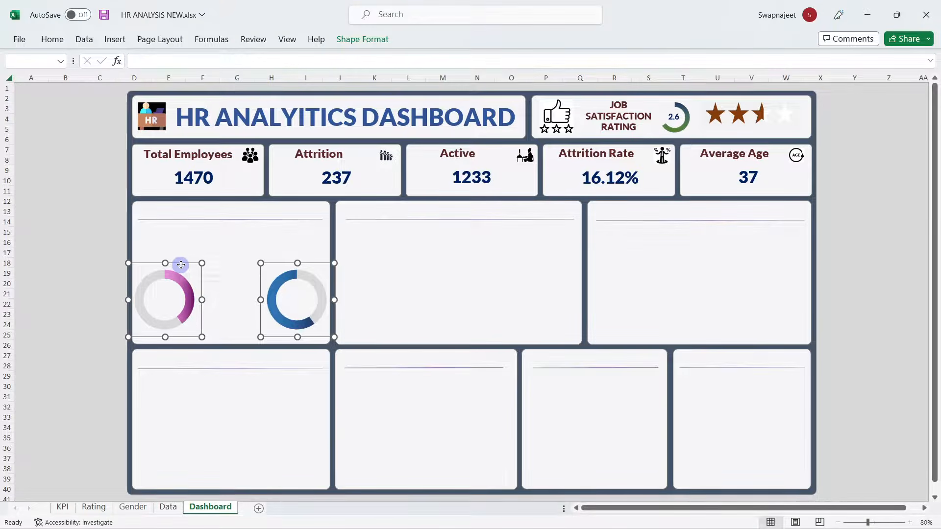
{"action": "key", "text": "Up"}
{"action": "key", "text": "Up"}
{"action": "key", "text": "Up"}
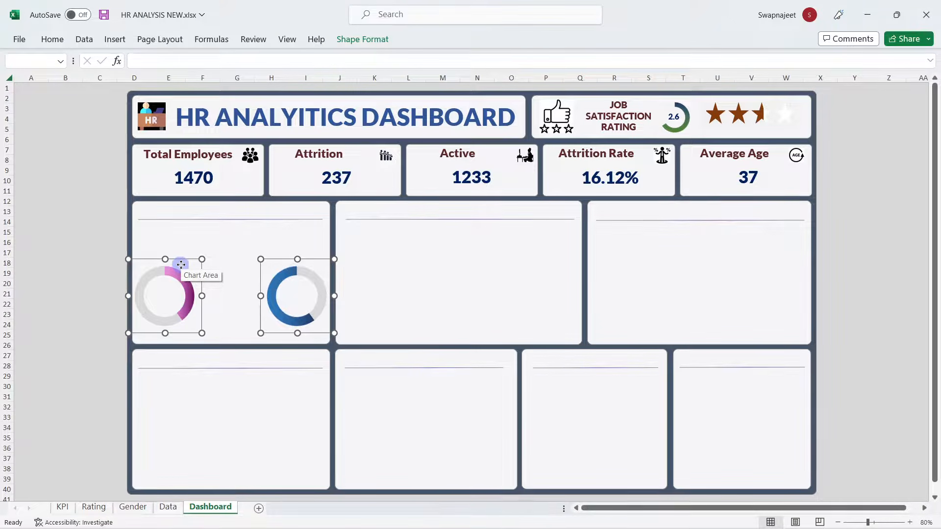
{"action": "left_click", "coordinate": [67, 241]}
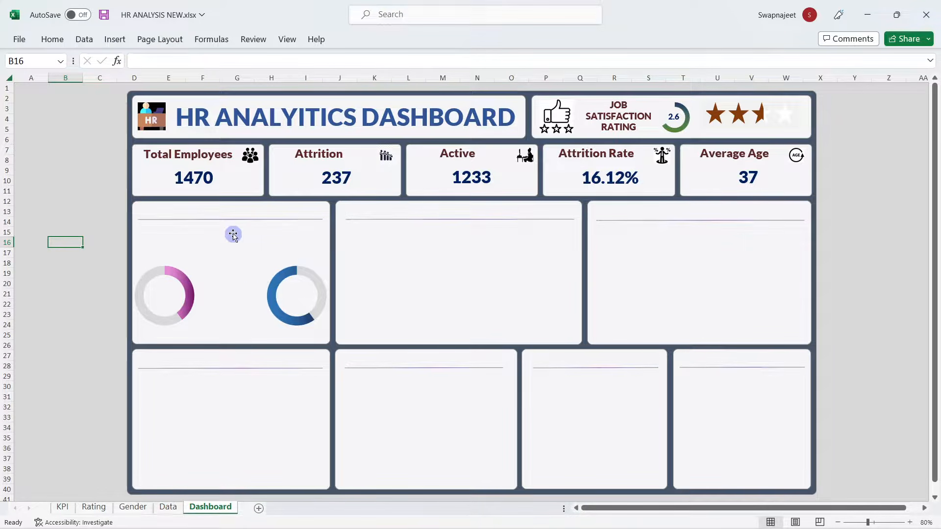
Step: Search the icon library for "people" and insert the short-haired male and the long-haired female head-and-shoulders icons
{"action": "left_click", "coordinate": [110, 44]}
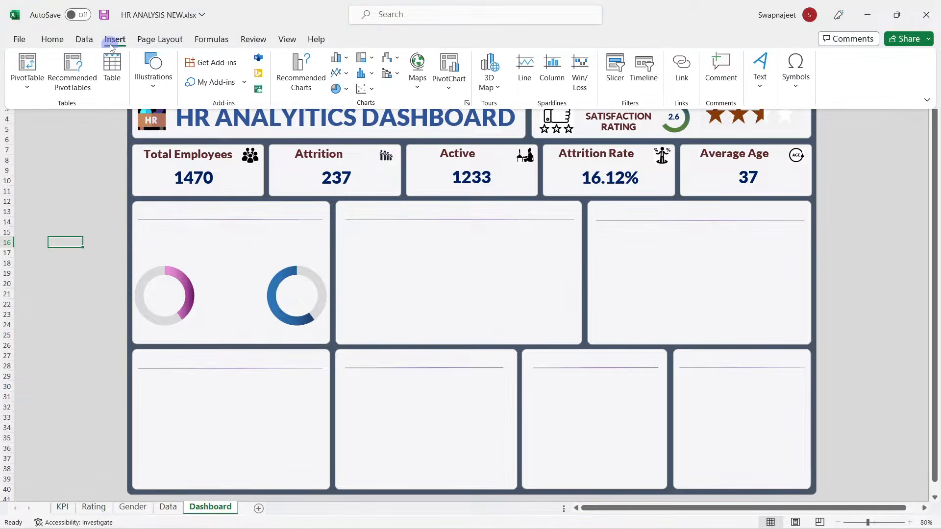
{"action": "left_click", "coordinate": [168, 86]}
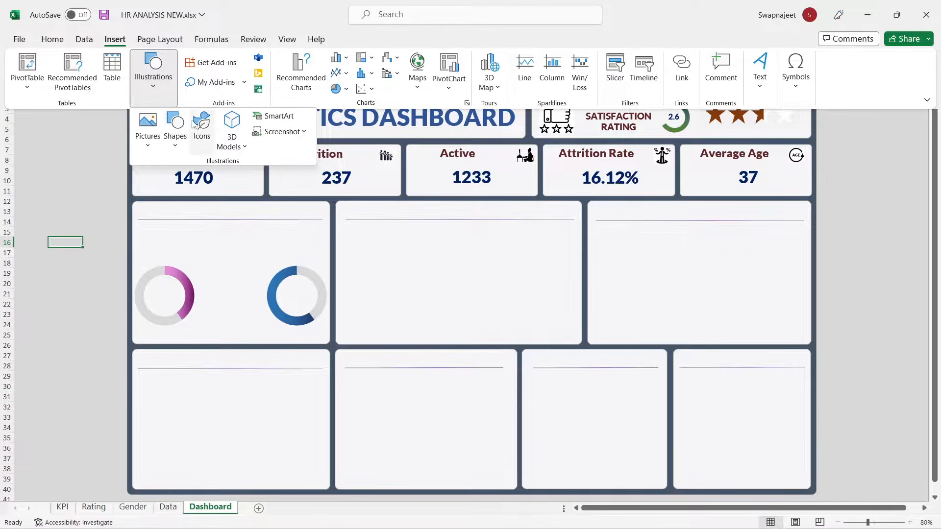
{"action": "left_click", "coordinate": [199, 125]}
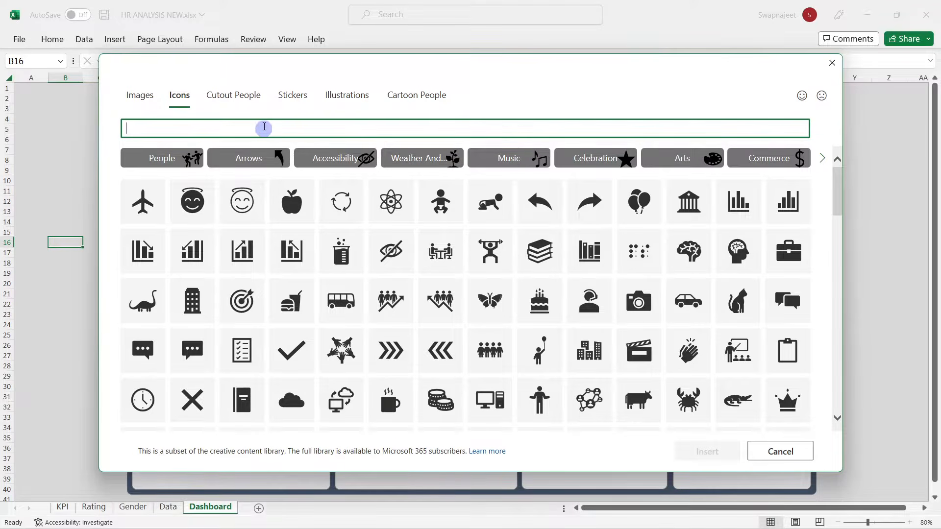
{"action": "type", "text": "people"}
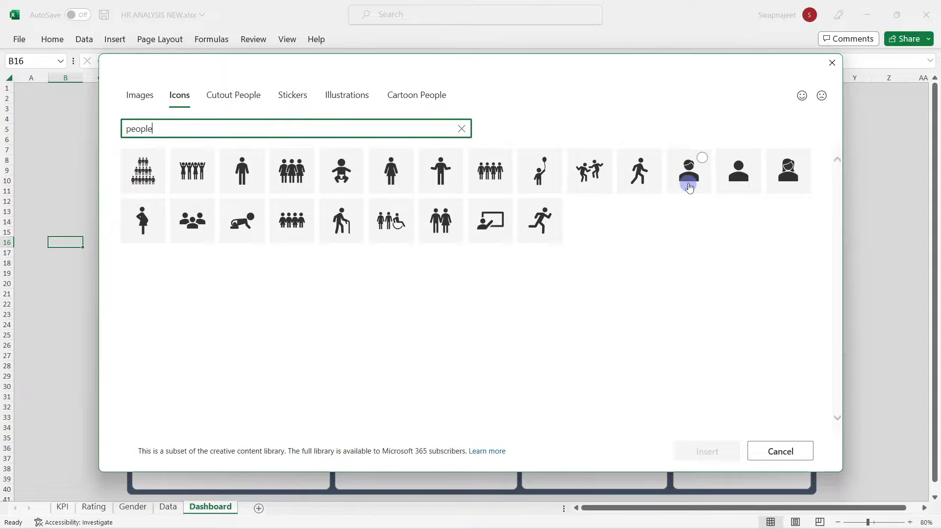
{"action": "left_click", "coordinate": [689, 188]}
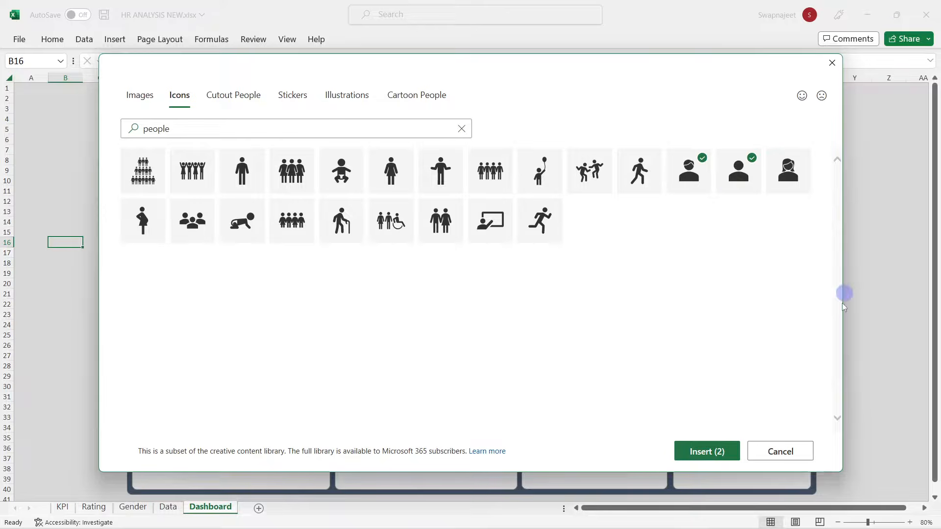
{"action": "left_click", "coordinate": [746, 175]}
{"action": "left_click", "coordinate": [800, 157]}
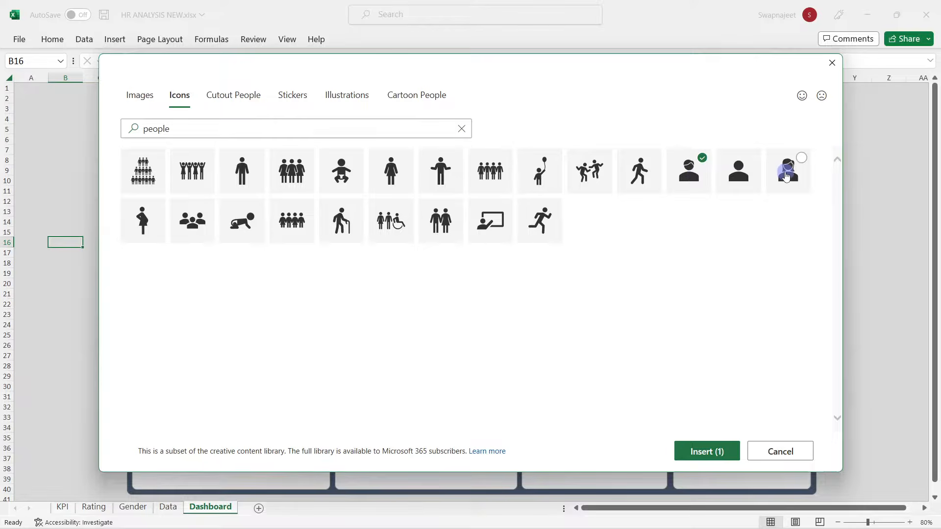
{"action": "left_click", "coordinate": [708, 450]}
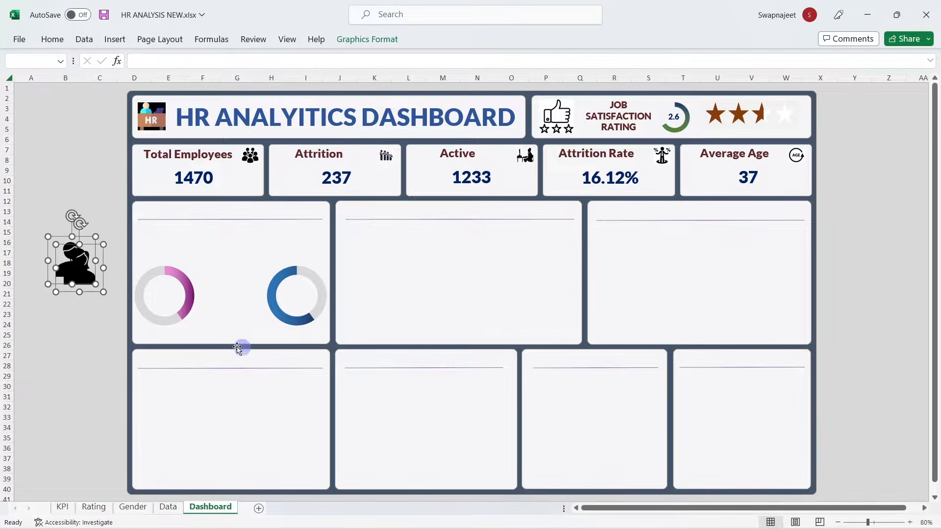
Step: Move the inserted icons between the doughnuts, the female beside the pink chart and the male beside the blue chart
{"action": "left_click_drag", "start_coordinate": [81, 259], "coordinate": [211, 292]}
{"action": "left_click", "coordinate": [237, 286]}
{"action": "left_click", "coordinate": [225, 285]}
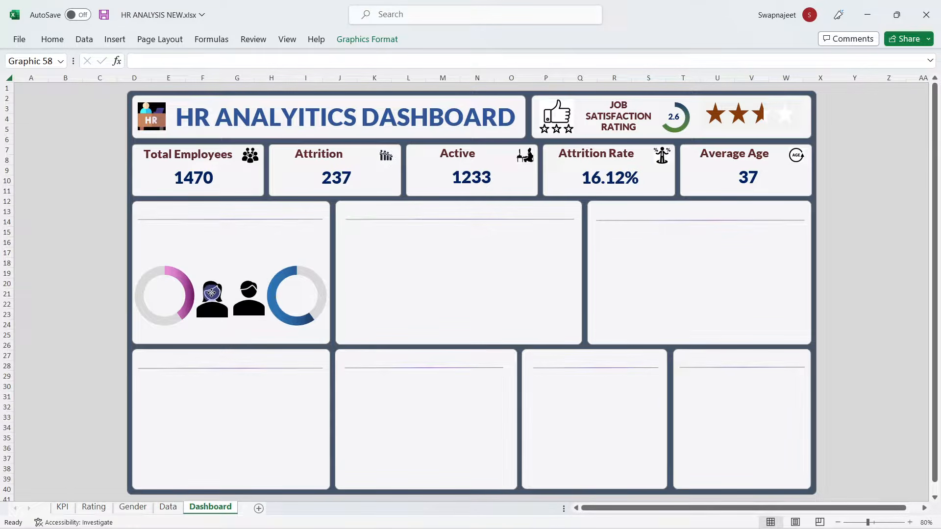
{"action": "key", "text": "Left"}
{"action": "key", "text": "Left"}
{"action": "left_click_drag", "start_coordinate": [211, 290], "coordinate": [241, 292]}
{"action": "left_click", "coordinate": [240, 295]}
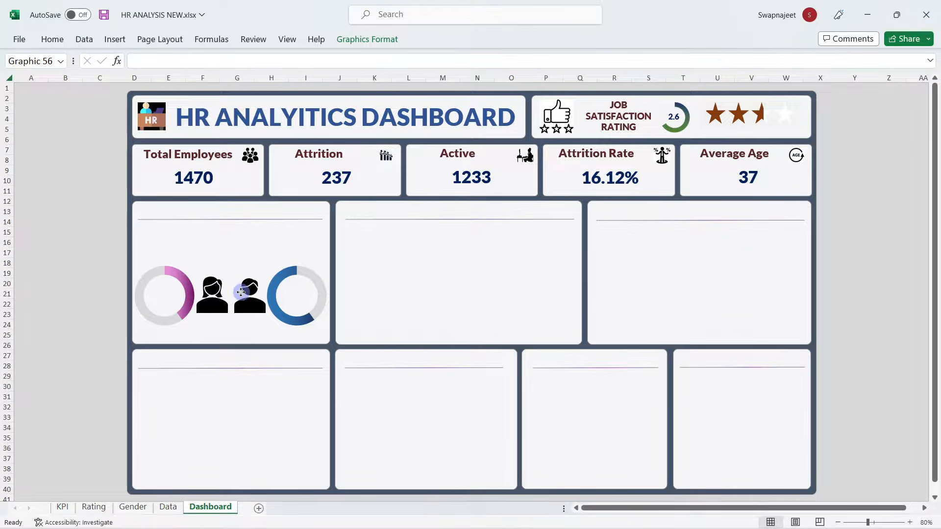
Step: Resize the female icon to 2 cm high and 2 cm wide
{"action": "left_click", "coordinate": [221, 289]}
{"action": "left_click", "coordinate": [367, 40]}
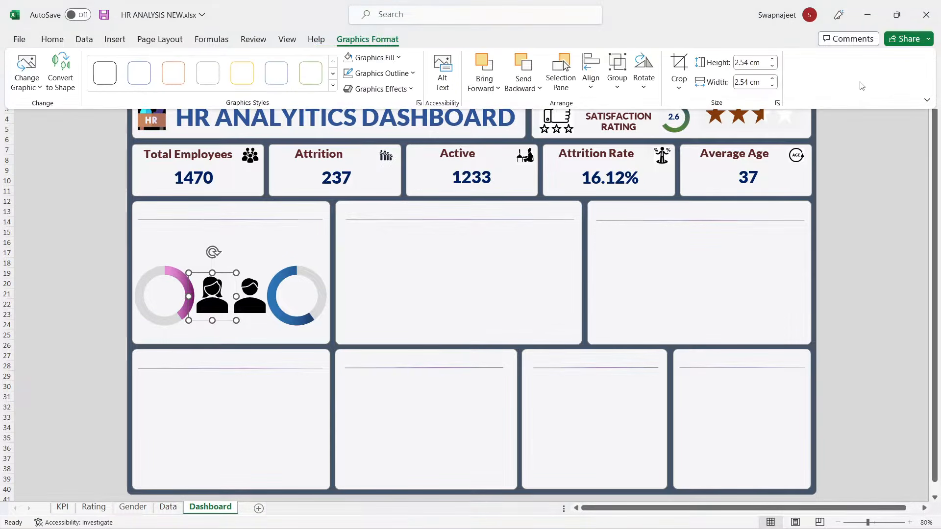
{"action": "double_click", "coordinate": [736, 62]}
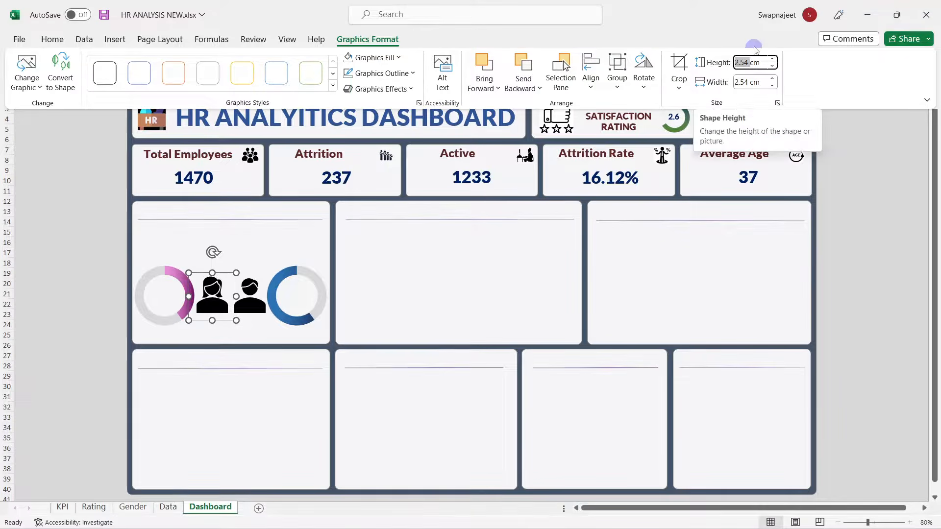
{"action": "type", "text": "2"}
{"action": "left_click", "coordinate": [746, 82]}
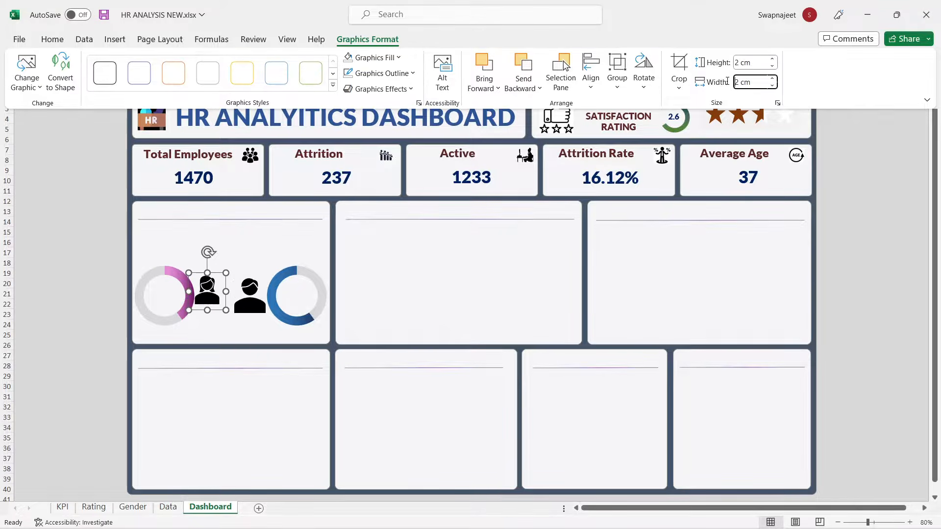
Step: Resize the male icon to 2.1 cm high and 2.1 cm wide
{"action": "left_click", "coordinate": [251, 305]}
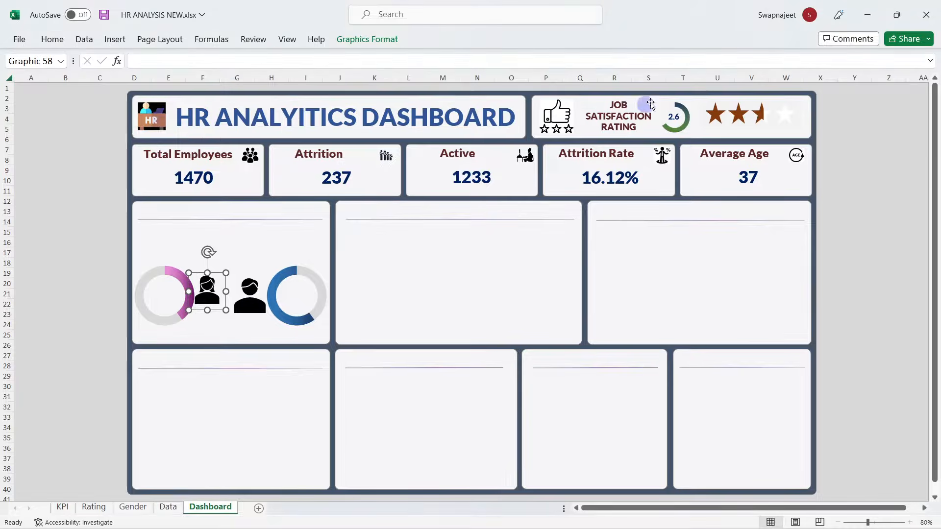
{"action": "left_click", "coordinate": [255, 293]}
{"action": "left_click", "coordinate": [363, 39]}
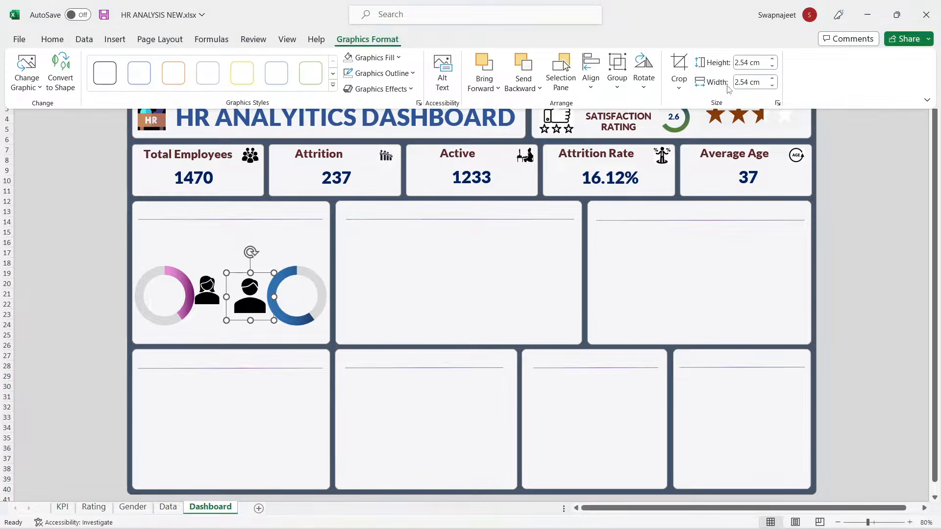
{"action": "left_click", "coordinate": [746, 62]}
{"action": "type", "text": "2.1"}
{"action": "key", "text": "Return"}
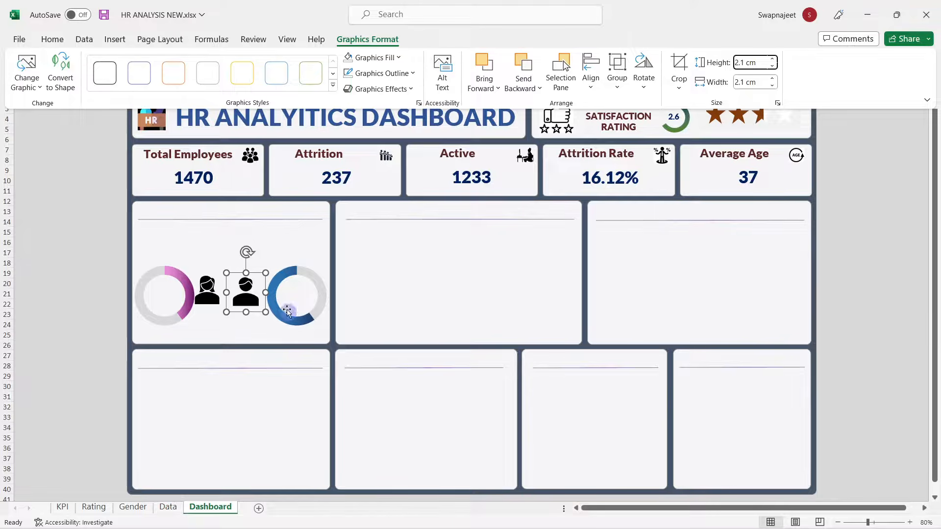
Step: Align the female and male icons with each other using Align Middle
{"action": "left_click", "coordinate": [206, 296]}
{"action": "left_click", "coordinate": [207, 284], "text": "ctrl"}
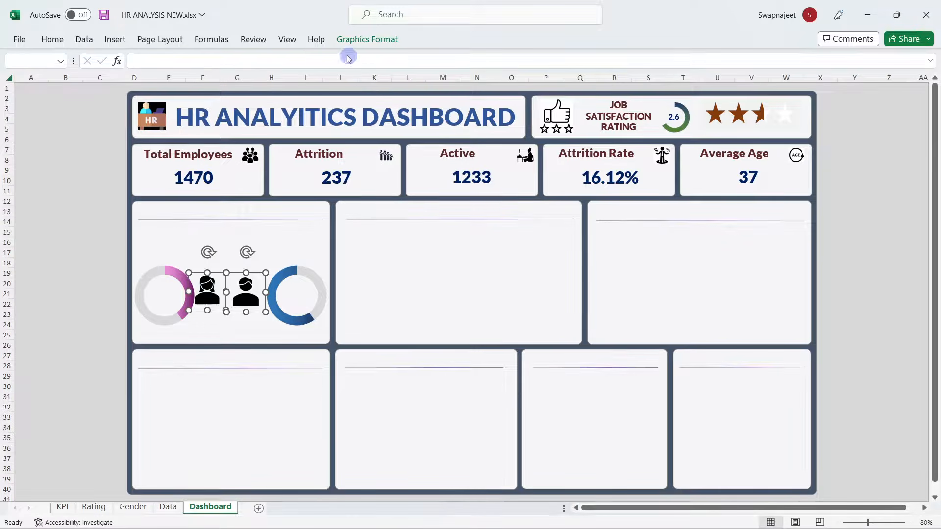
{"action": "left_click", "coordinate": [367, 39]}
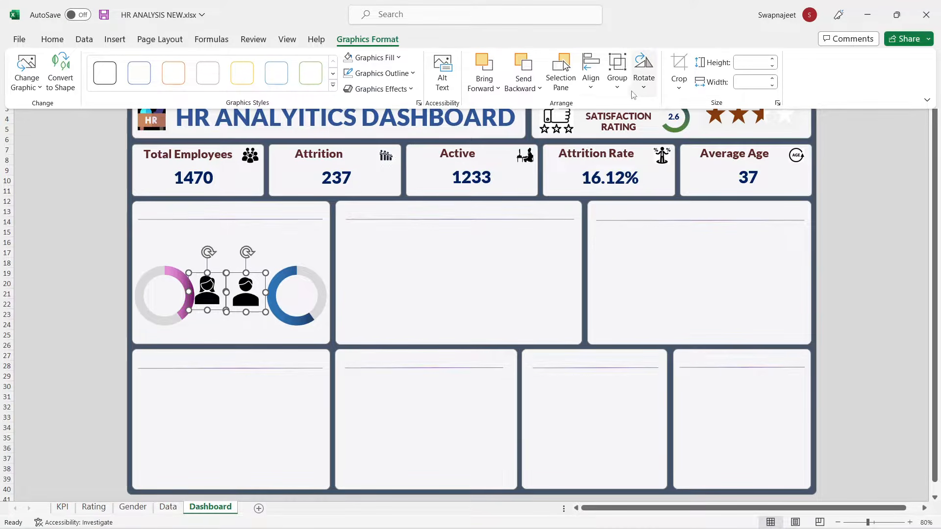
{"action": "left_click", "coordinate": [598, 88]}
{"action": "left_click", "coordinate": [621, 178]}
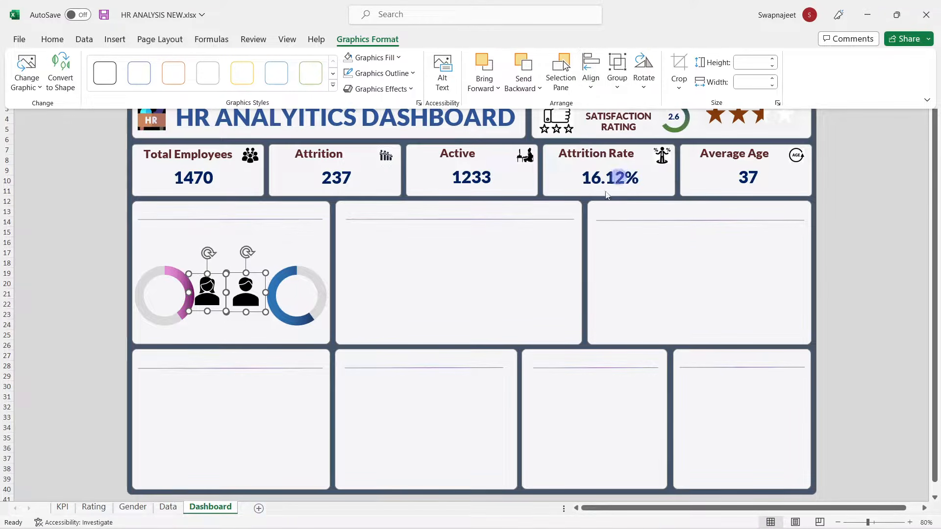
Step: Shift both person icons together slightly right and down between the two doughnuts
{"action": "left_click", "coordinate": [246, 289]}
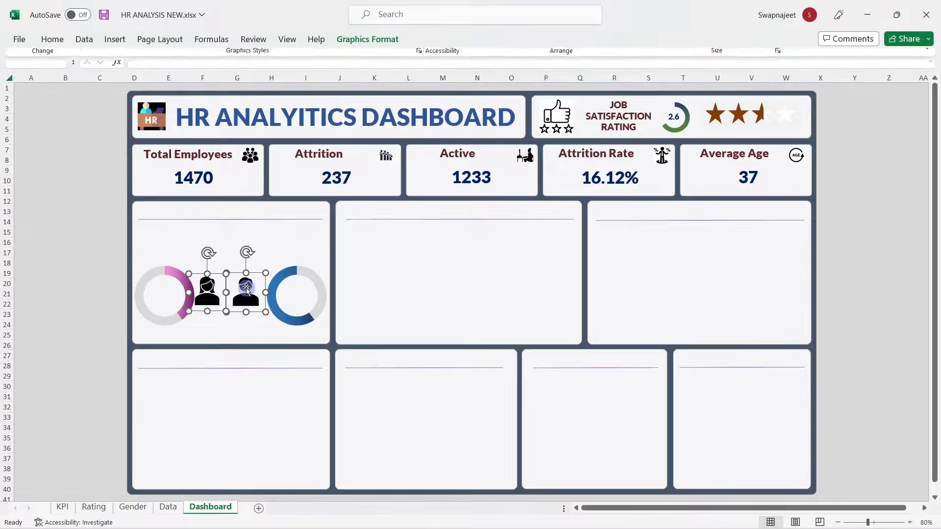
{"action": "key", "text": "Right"}
{"action": "key", "text": "Right"}
{"action": "key", "text": "Right"}
{"action": "key", "text": "Right"}
{"action": "key", "text": "Down"}
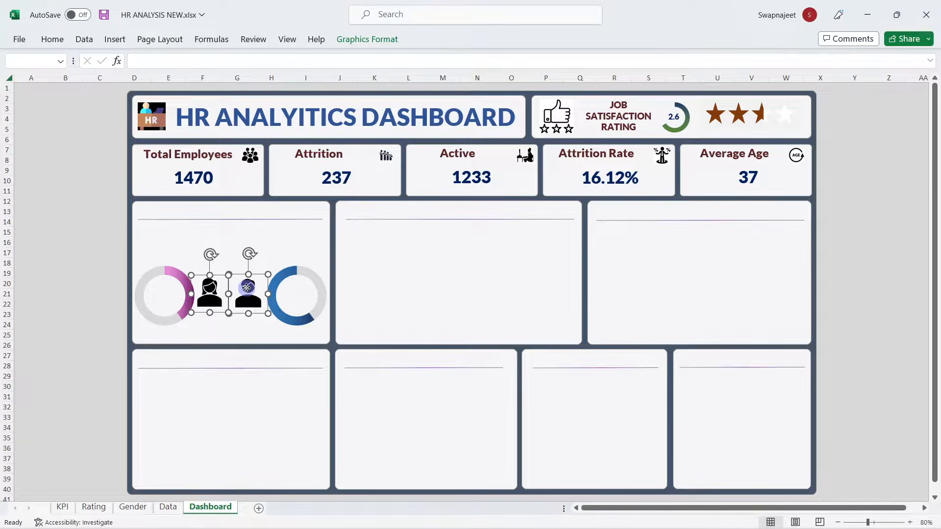
{"action": "mouse_move", "coordinate": [247, 289]}
{"action": "left_mouse_down"}
{"action": "mouse_move", "coordinate": [262, 289]}
{"action": "mouse_move", "coordinate": [243, 289]}
{"action": "left_mouse_up"}
Step: Nudge the male icon alone slightly right, toward the blue doughnut
{"action": "left_click", "coordinate": [280, 245]}
{"action": "left_click", "coordinate": [259, 292]}
{"action": "key", "text": "Right"}
{"action": "key", "text": "Right"}
{"action": "key", "text": "Right"}
{"action": "key", "text": "Right"}
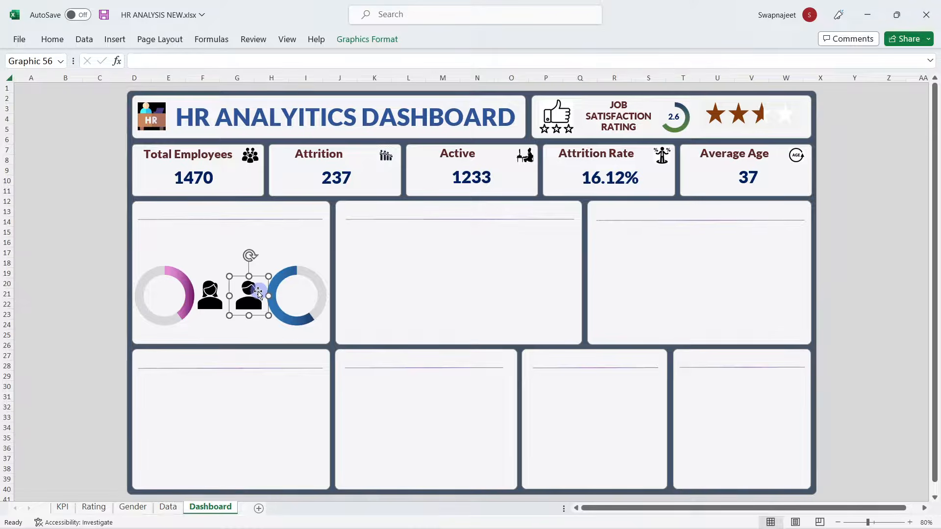
{"action": "key", "text": "Up"}
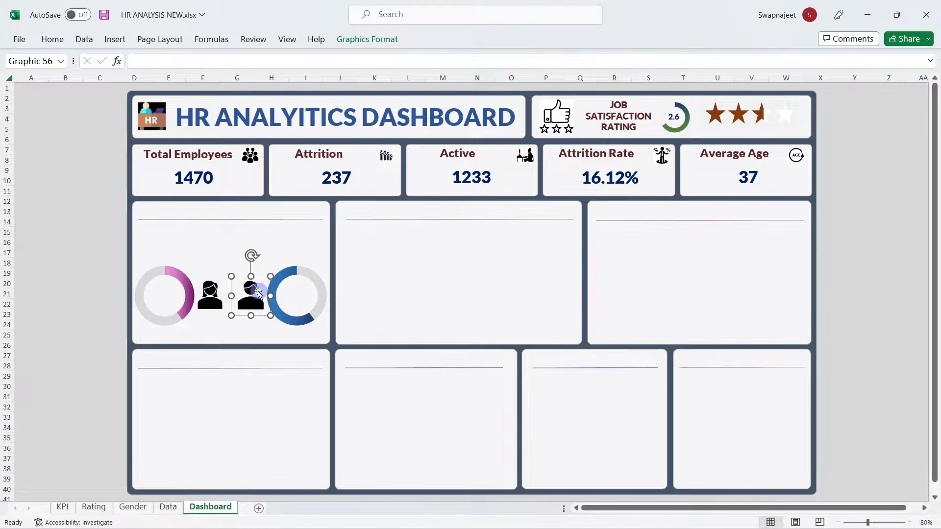
Step: Fine-tune the icon spacing by nudging the female icon slightly right and the male icon slightly left
{"action": "left_click", "coordinate": [427, 268]}
{"action": "left_click", "coordinate": [211, 297]}
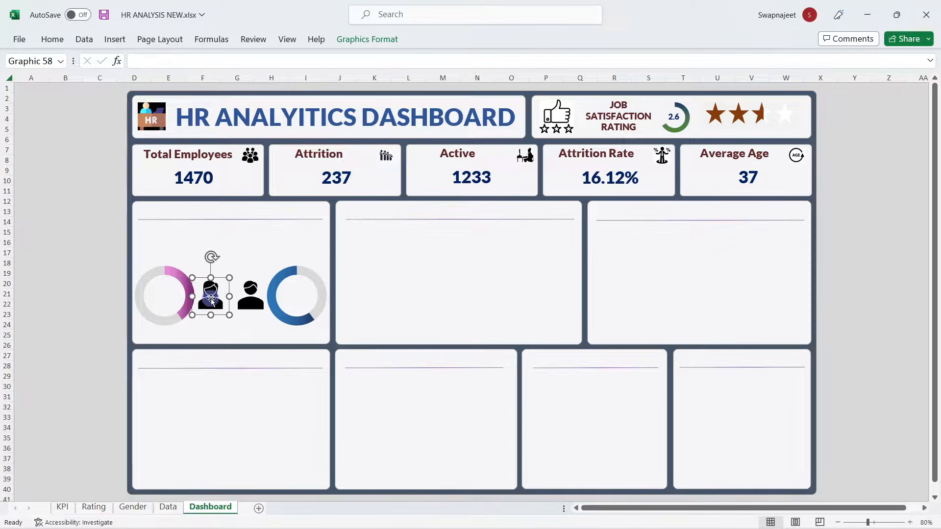
{"action": "left_click", "coordinate": [260, 303]}
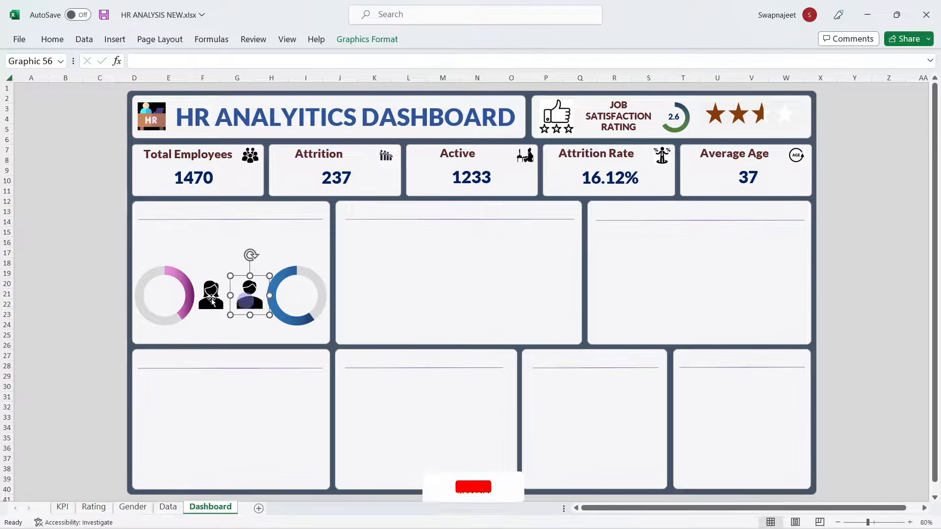
{"action": "left_click", "coordinate": [98, 273]}
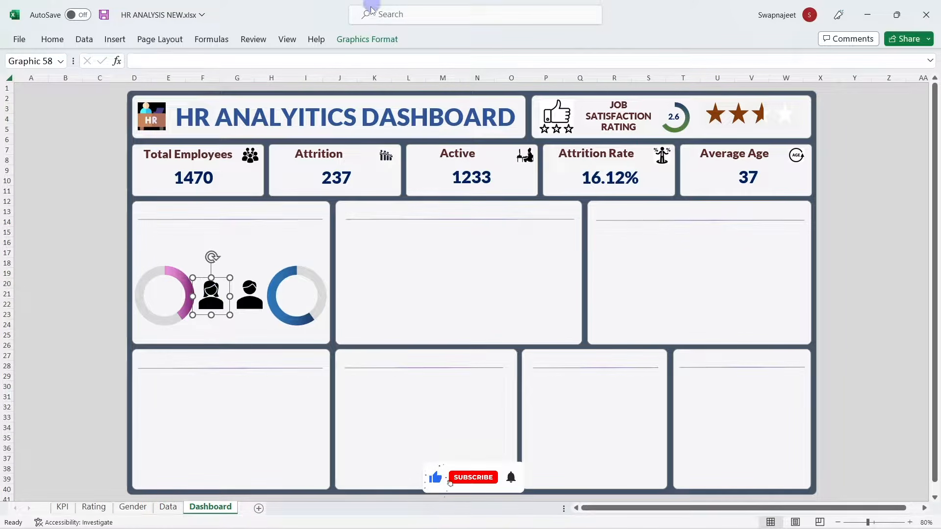
Step: Fill the female icon with the custom purple #901C7F
{"action": "left_click", "coordinate": [365, 39]}
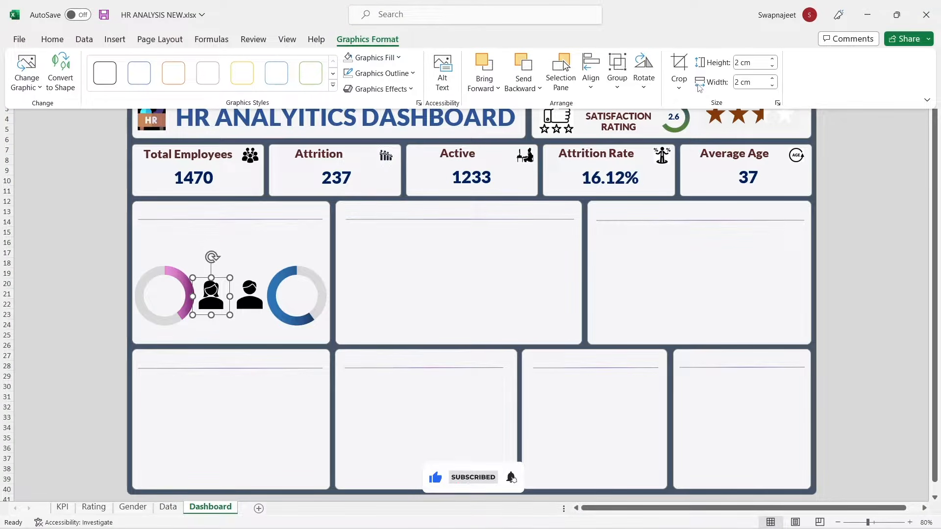
{"action": "left_click", "coordinate": [387, 59]}
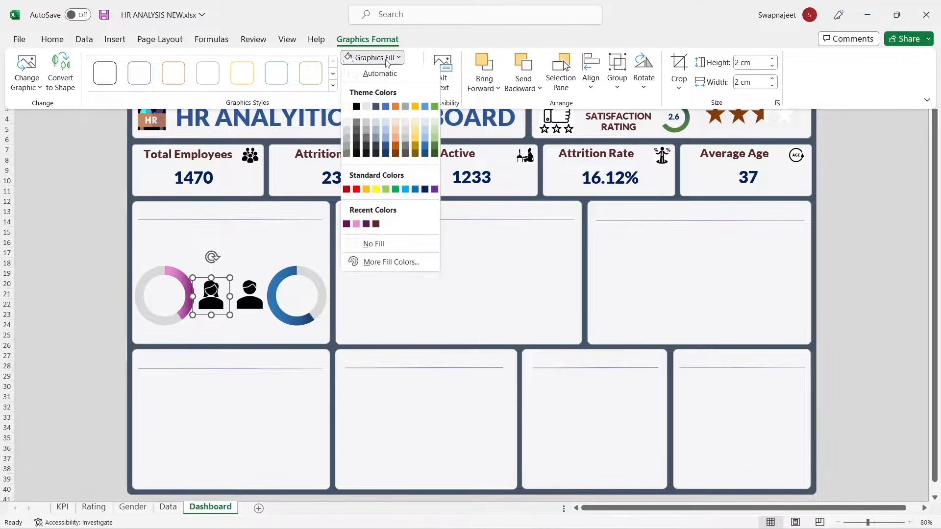
{"action": "left_click", "coordinate": [385, 263]}
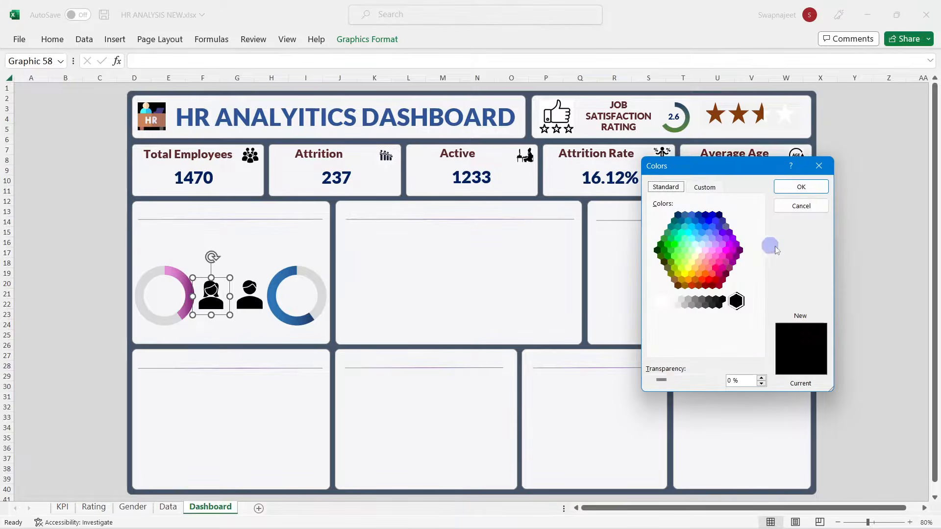
{"action": "left_click", "coordinate": [707, 191]}
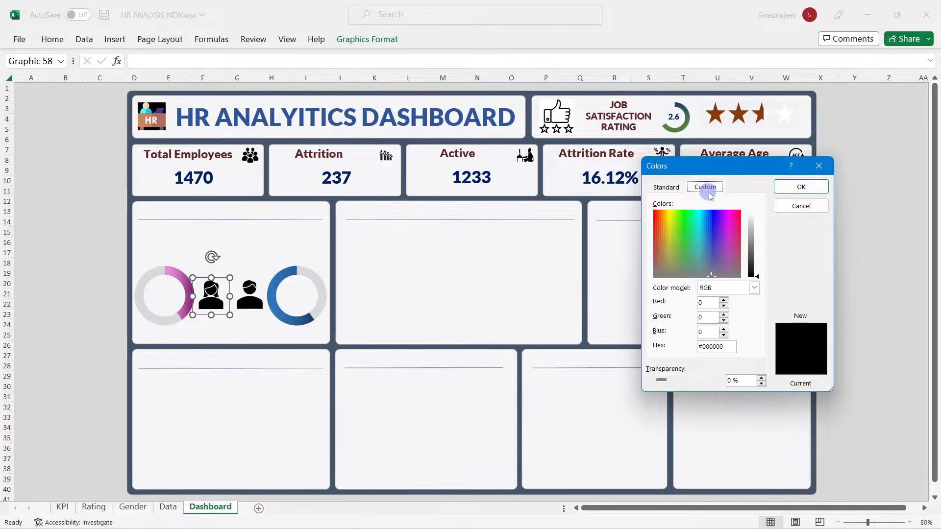
{"action": "left_click", "coordinate": [728, 232]}
{"action": "left_click_drag", "start_coordinate": [757, 276], "coordinate": [758, 255]}
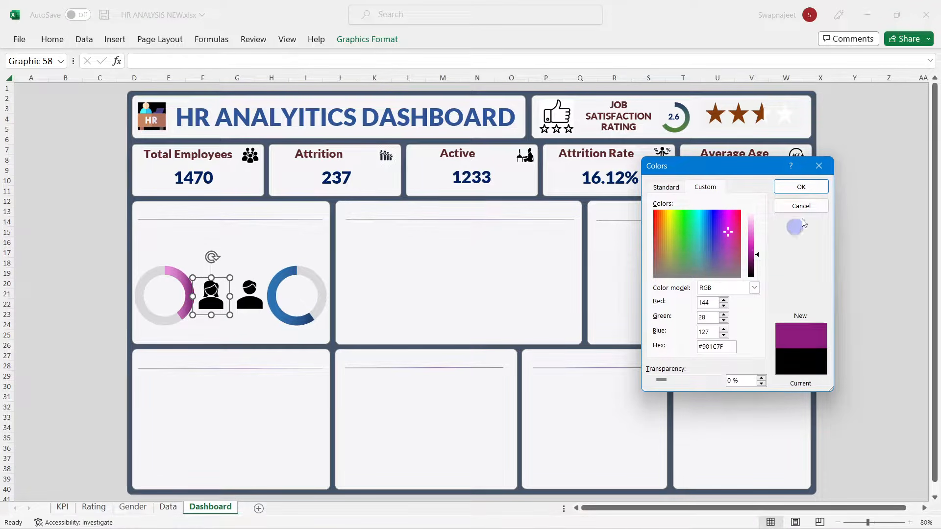
{"action": "left_click", "coordinate": [814, 185]}
Step: Fill the male icon with a darker blue theme color and deselect it
{"action": "left_click", "coordinate": [249, 293]}
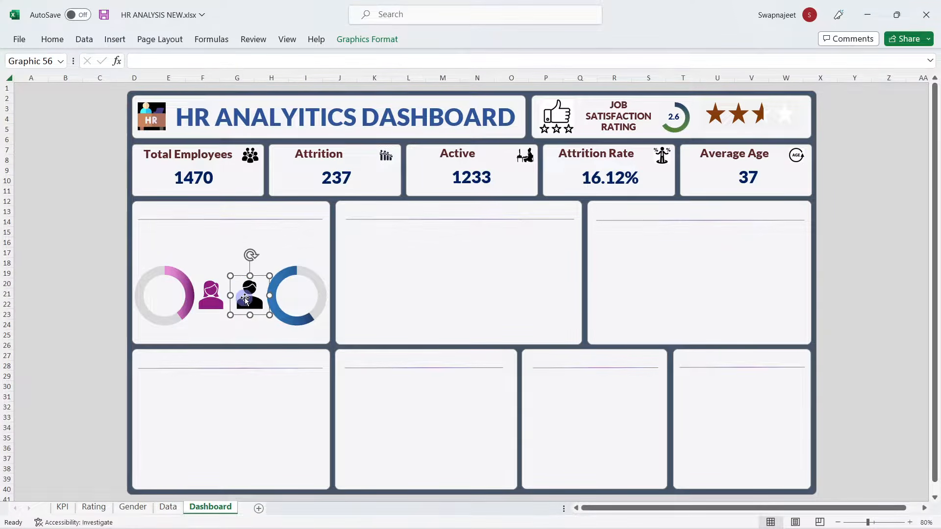
{"action": "left_click", "coordinate": [329, 39]}
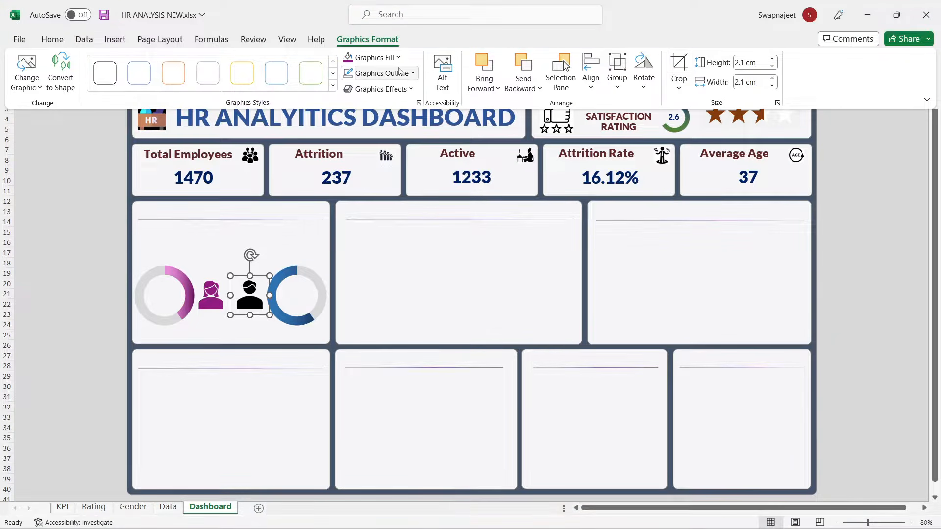
{"action": "left_click", "coordinate": [395, 58]}
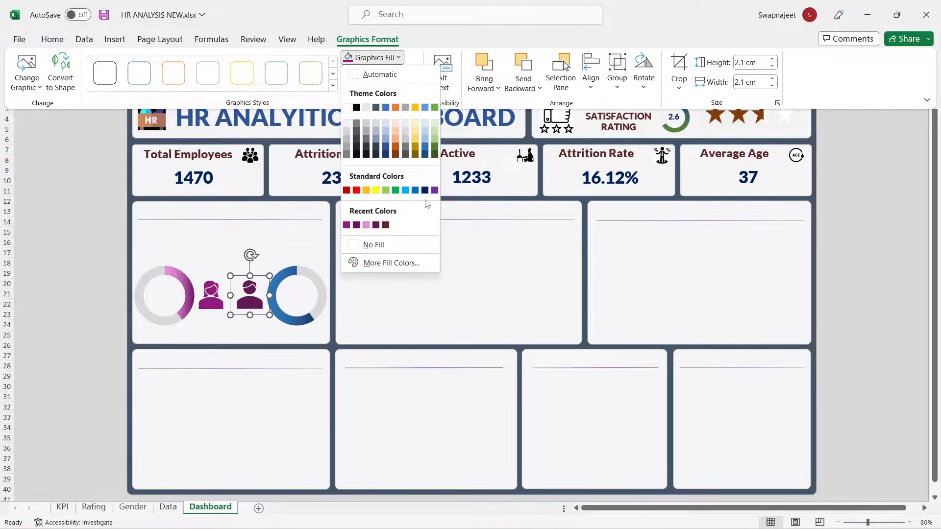
{"action": "left_click", "coordinate": [386, 147]}
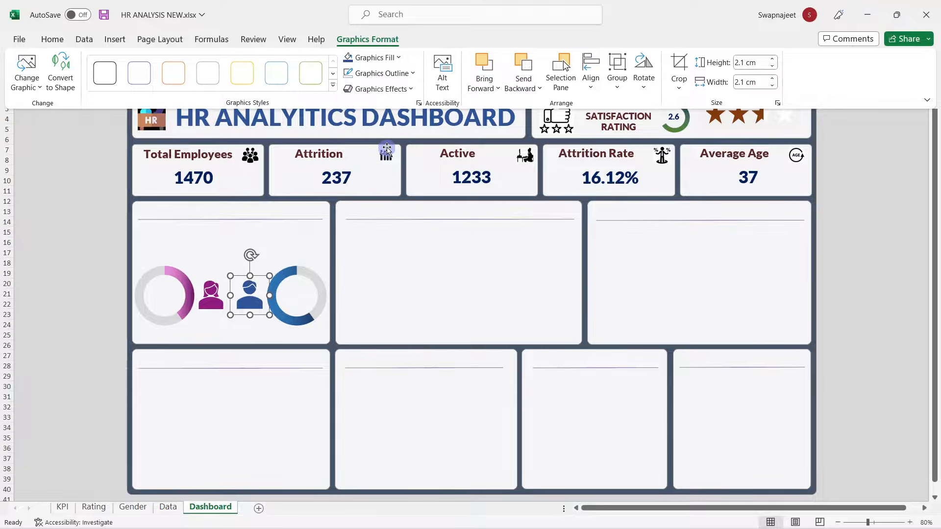
{"action": "left_click", "coordinate": [61, 275]}
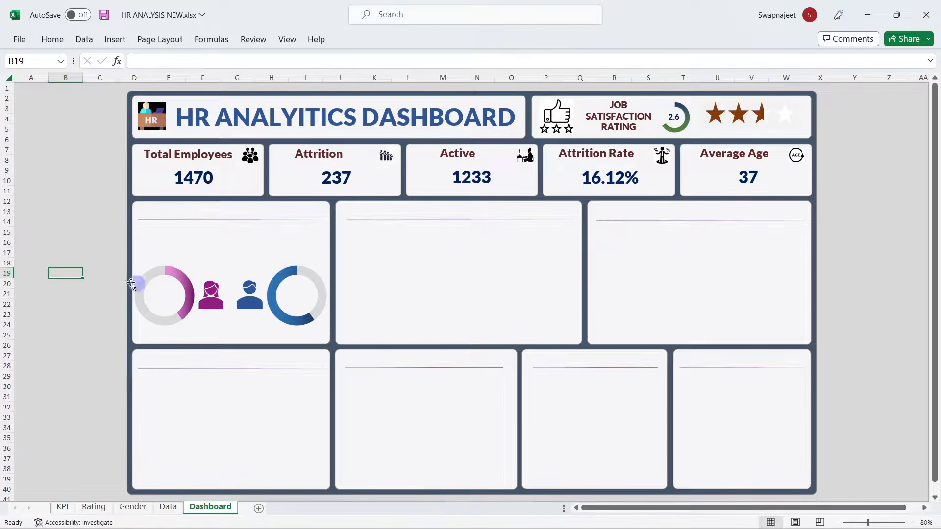
{"action": "left_click", "coordinate": [98, 272]}
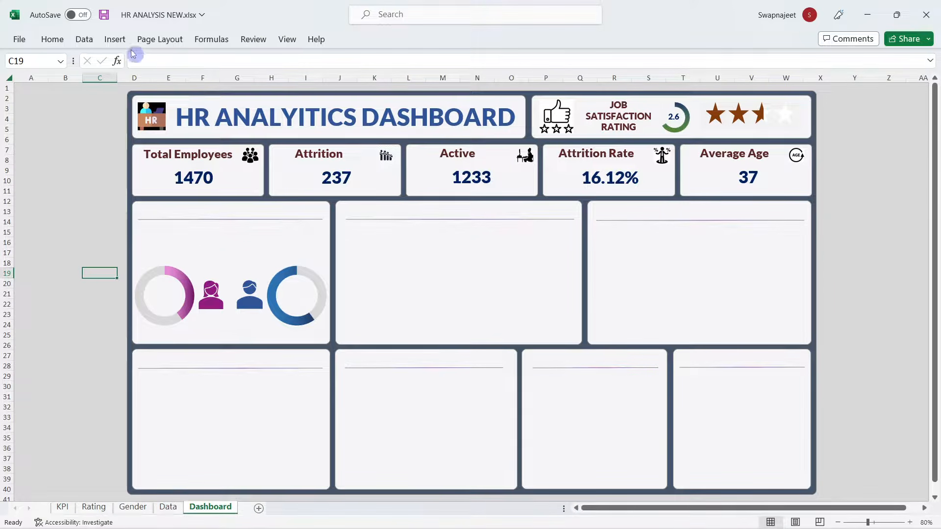
{"action": "left_click", "coordinate": [115, 39]}
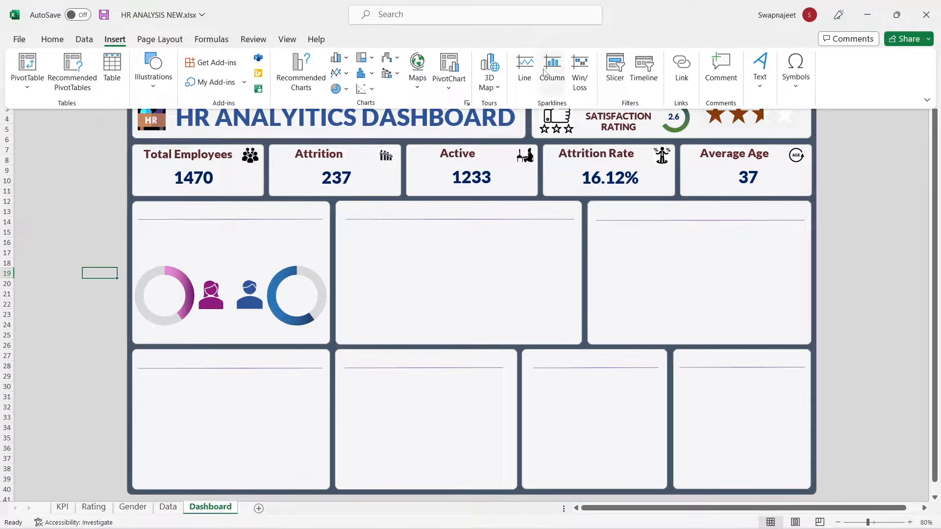
{"action": "left_click", "coordinate": [770, 242]}
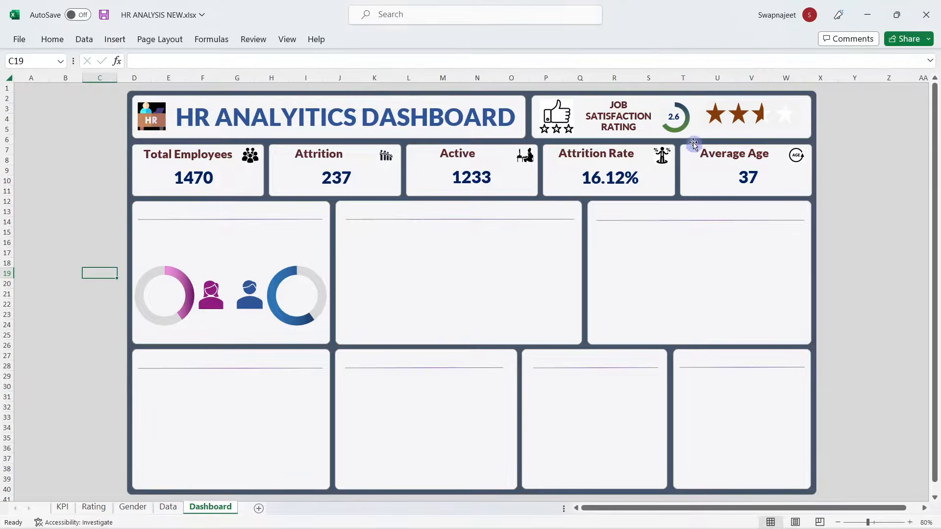
Step: Duplicate the job satisfaction rating's value text box and place the copy inside the pink female doughnut
{"action": "left_click", "coordinate": [670, 116]}
{"action": "key", "text": "ctrl+d"}
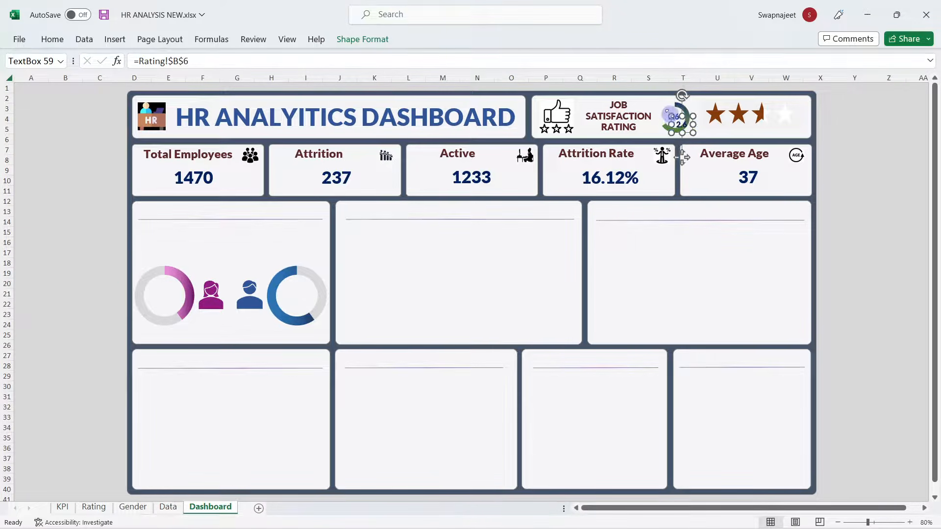
{"action": "left_click_drag", "start_coordinate": [681, 125], "coordinate": [177, 305]}
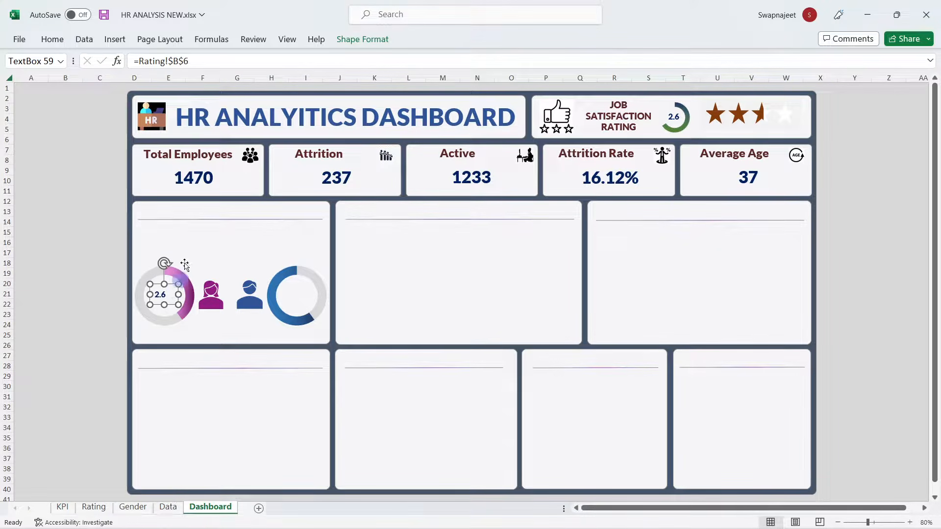
Step: Relink the text box in the pink doughnut to the female employee count in cell B10 of the Gender sheet
{"action": "left_click_drag", "start_coordinate": [189, 61], "coordinate": [138, 61]}
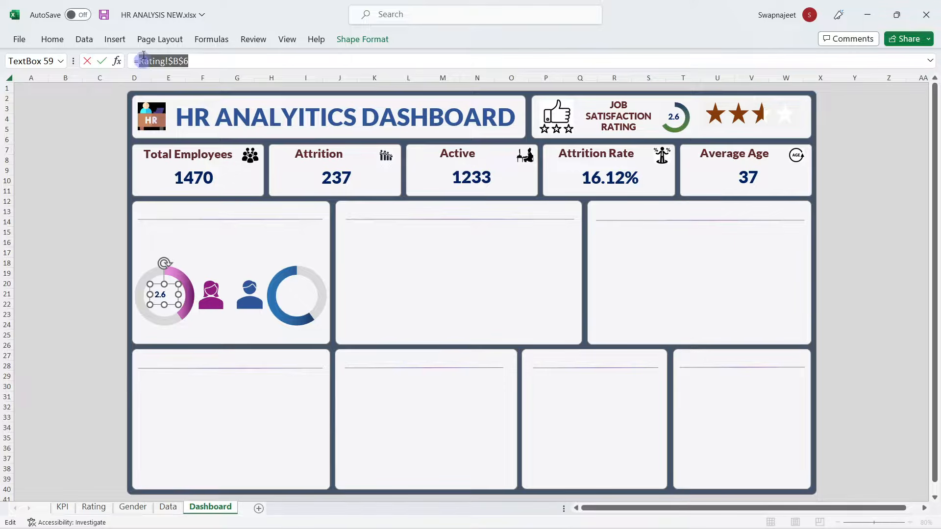
{"action": "key", "text": "BackSpace"}
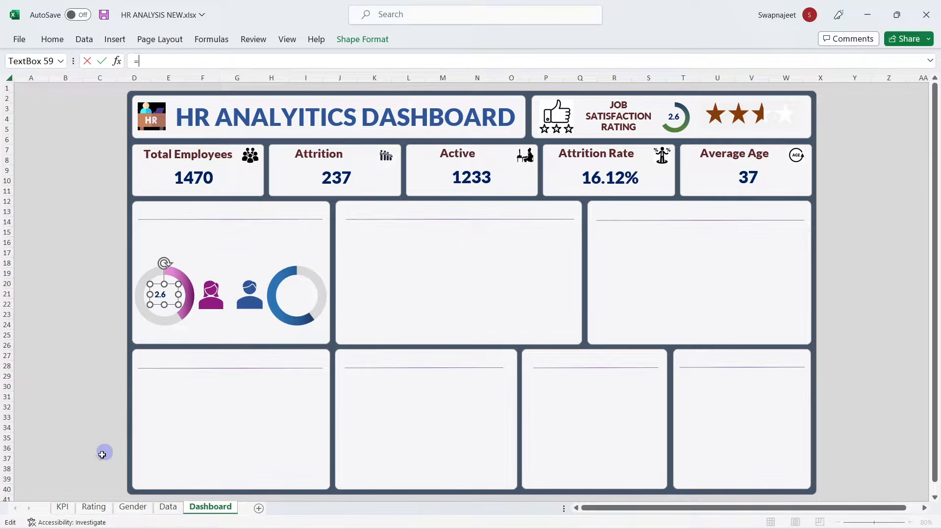
{"action": "left_click", "coordinate": [144, 511]}
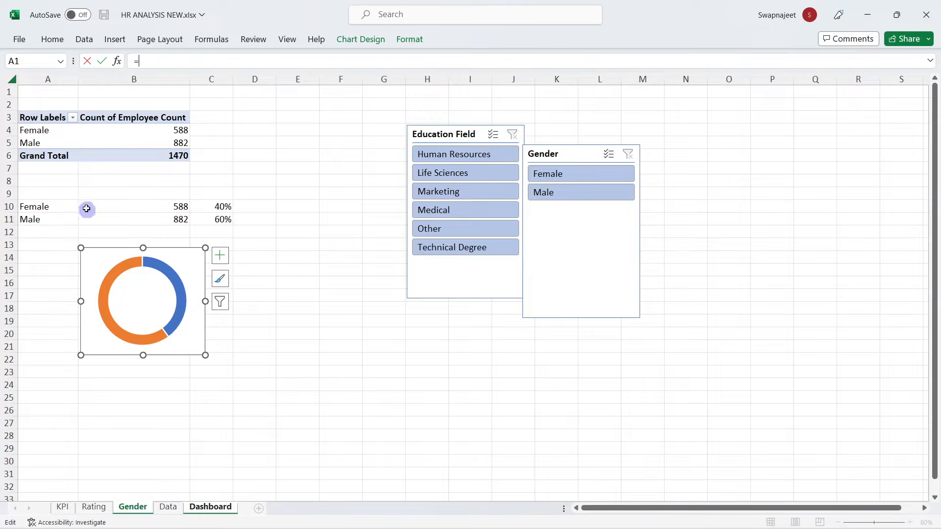
{"action": "left_click", "coordinate": [156, 207]}
{"action": "key", "text": "Return"}
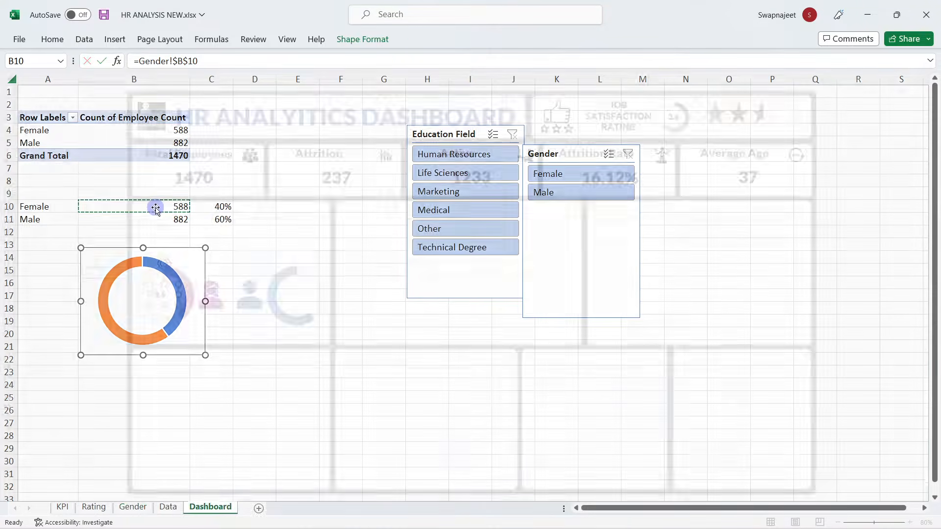
Step: Set the female count's font to Lato Black, size 16, and center it horizontally in its text box
{"action": "left_click", "coordinate": [53, 39]}
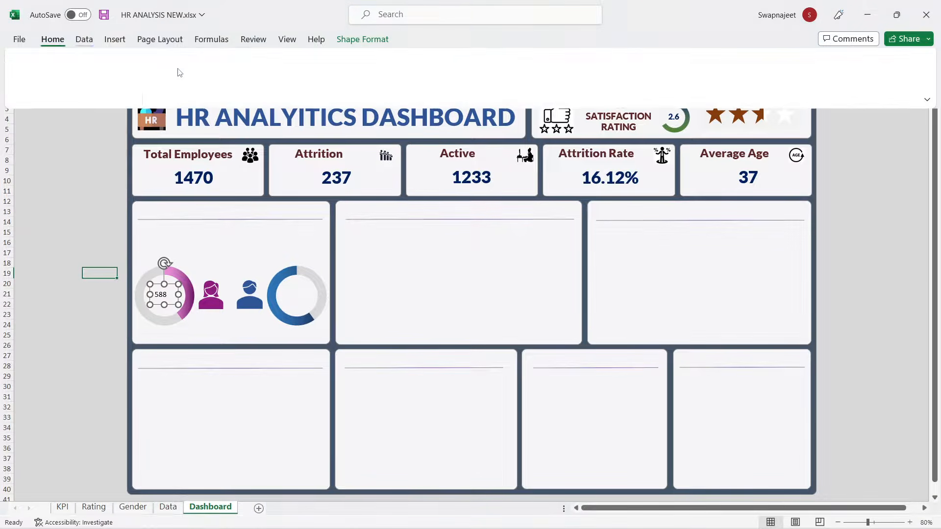
{"action": "left_click", "coordinate": [180, 61]}
{"action": "key", "text": "BackSpace"}
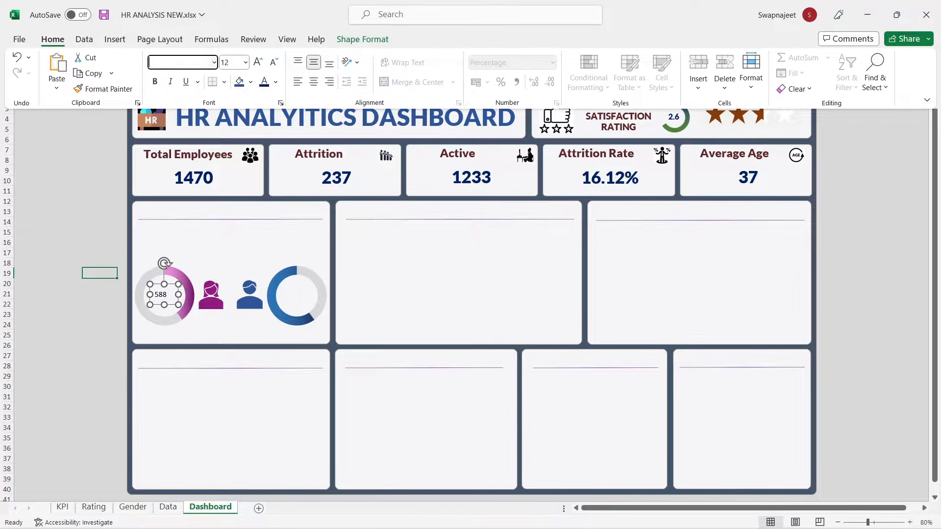
{"action": "type", "text": "Calibri"}
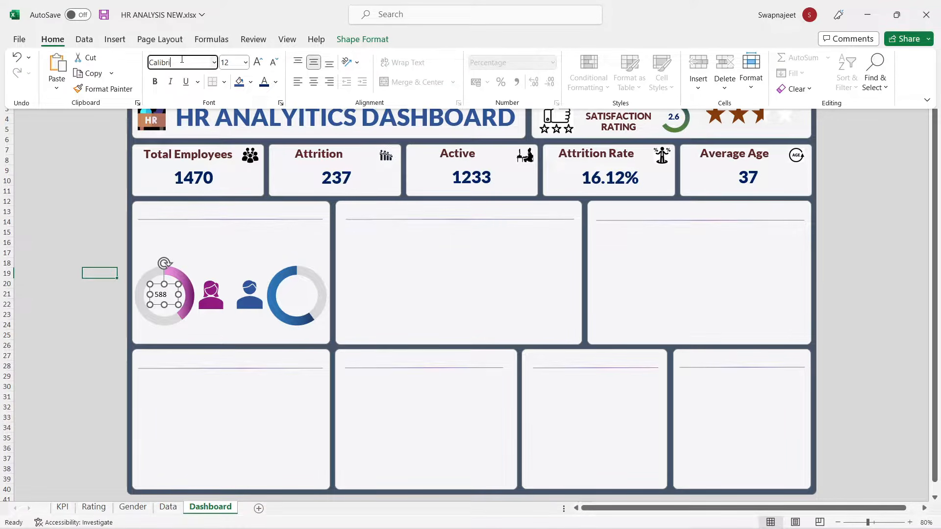
{"action": "type", "text": "Lato Black"}
{"action": "left_click", "coordinate": [314, 82]}
{"action": "left_click", "coordinate": [258, 63]}
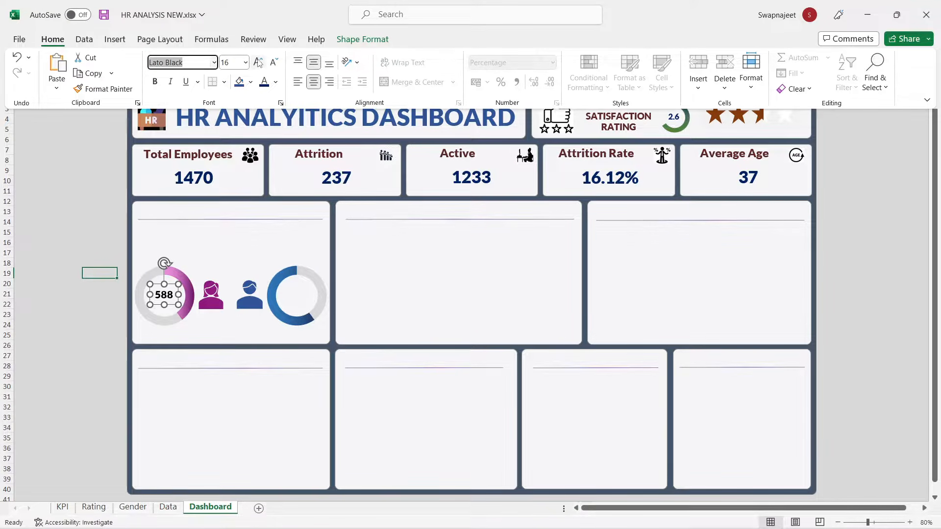
Step: Color the female count text with the standard dark blue and deselect the text box
{"action": "left_click", "coordinate": [277, 82]}
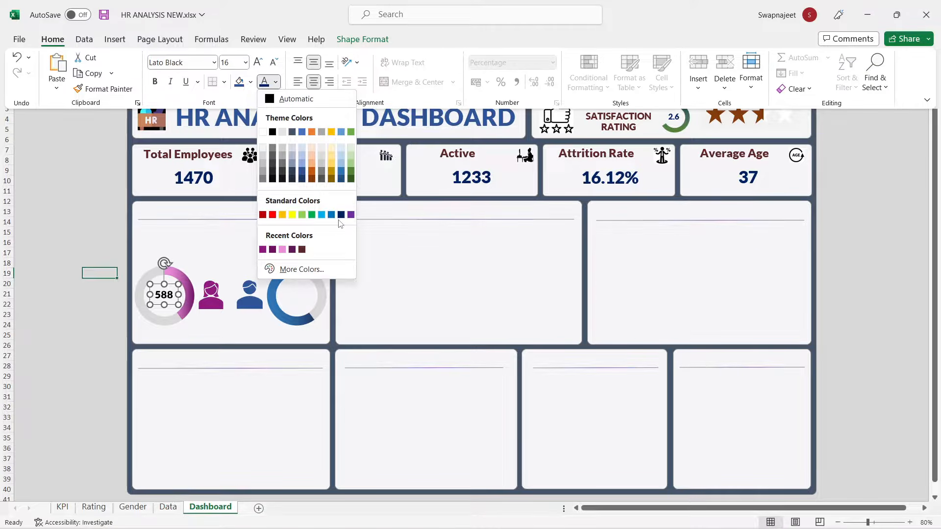
{"action": "left_click", "coordinate": [339, 214]}
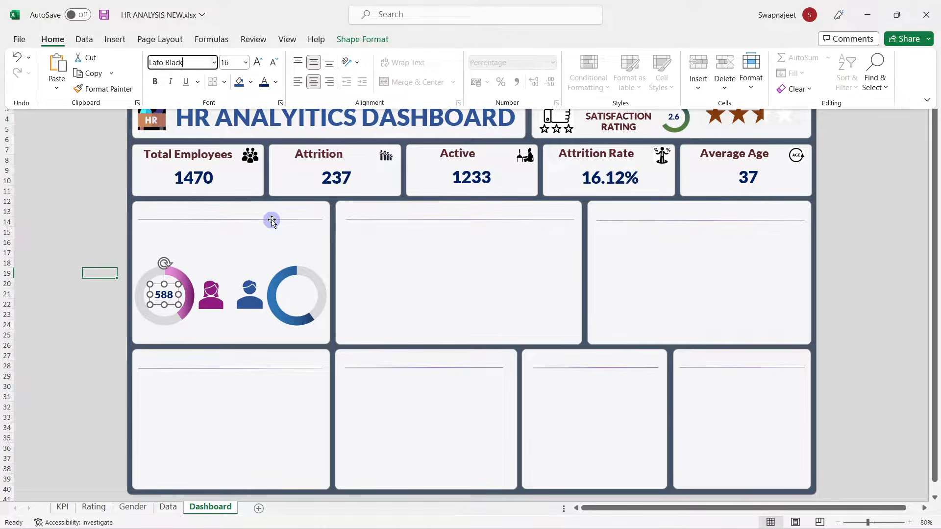
{"action": "left_click", "coordinate": [61, 345]}
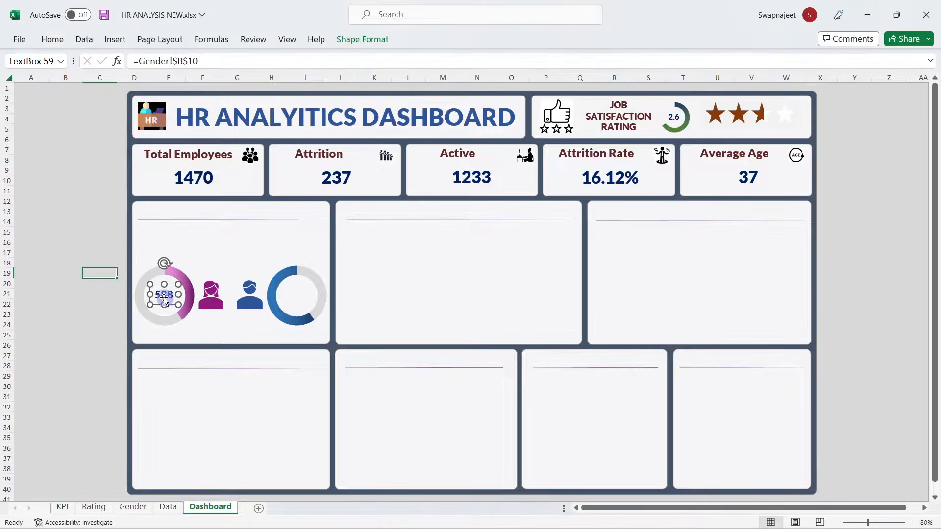
{"action": "left_click", "coordinate": [74, 333]}
Step: Increase the female count's font size to 18
{"action": "left_click", "coordinate": [164, 296]}
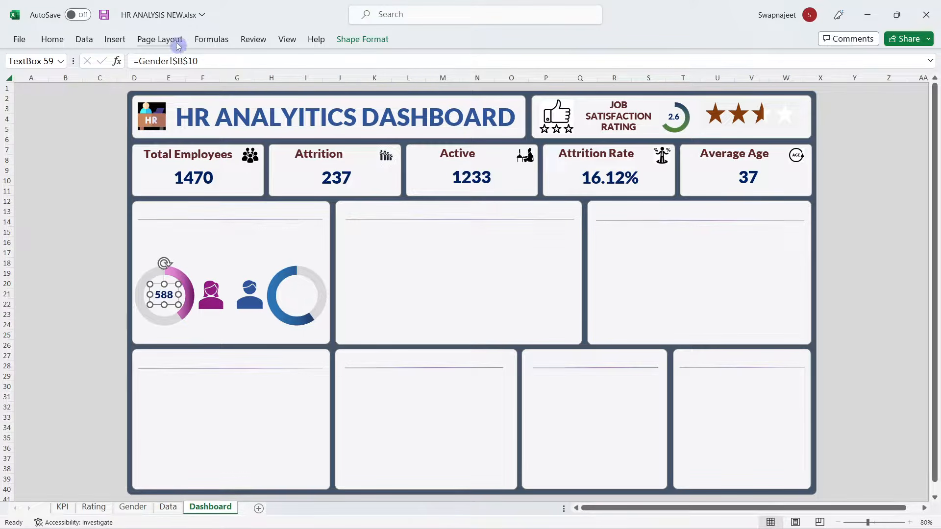
{"action": "left_click", "coordinate": [58, 41]}
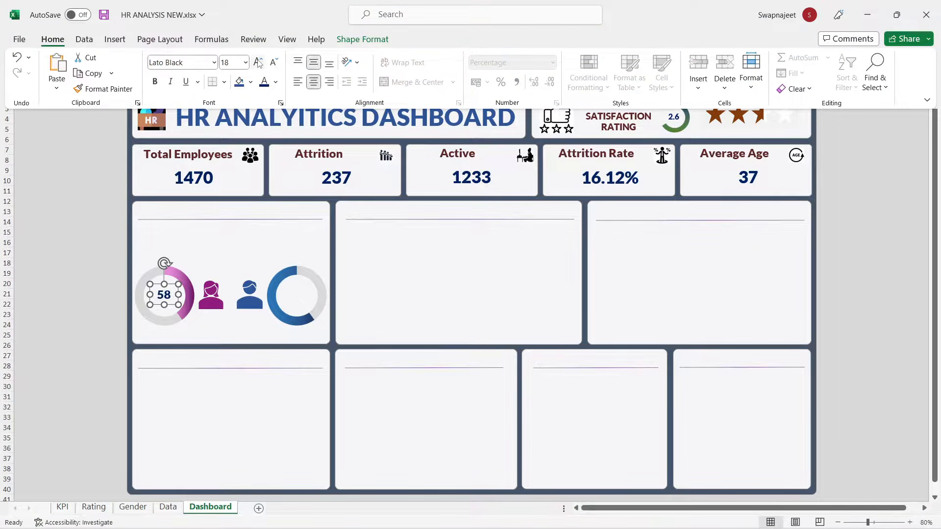
{"action": "left_click", "coordinate": [68, 266]}
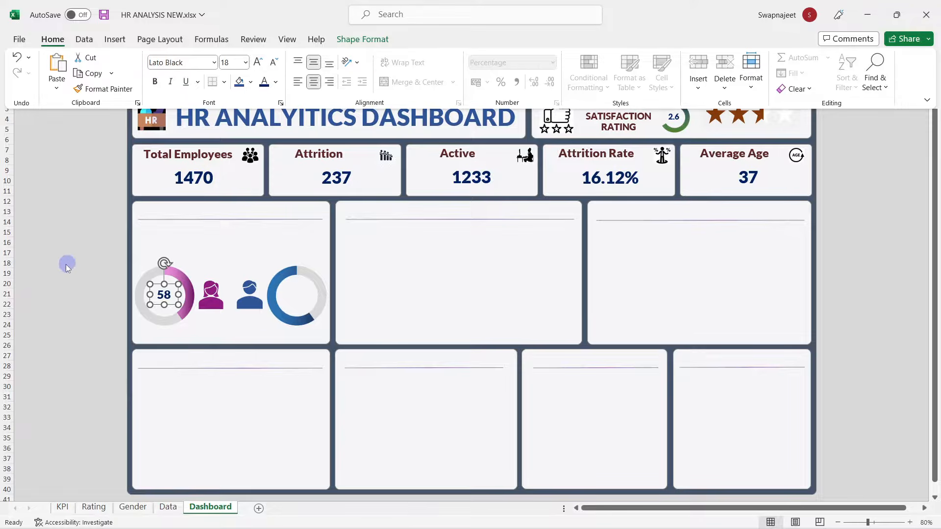
Step: Enlarge the female count's text box slightly to fit all three digits and nudge it left and up to center it in the doughnut
{"action": "left_click", "coordinate": [146, 286]}
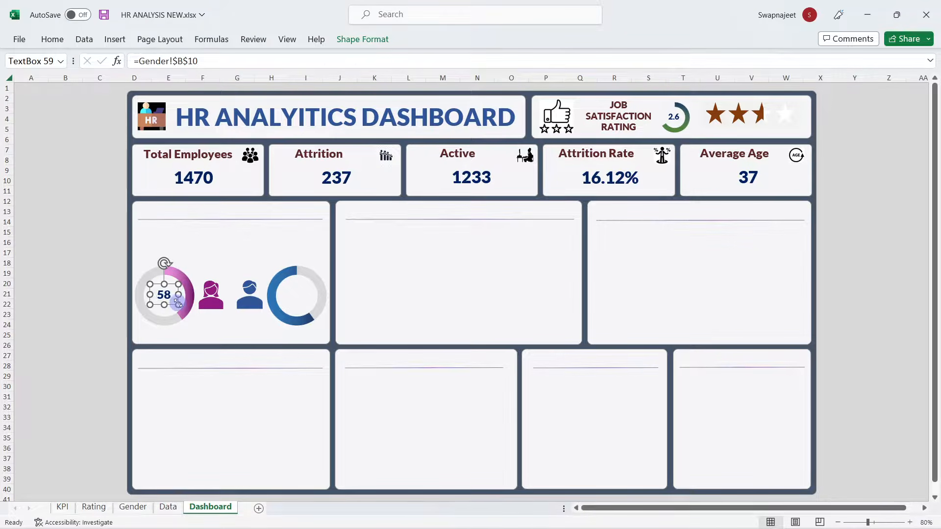
{"action": "left_click_drag", "start_coordinate": [178, 304], "coordinate": [183, 308]}
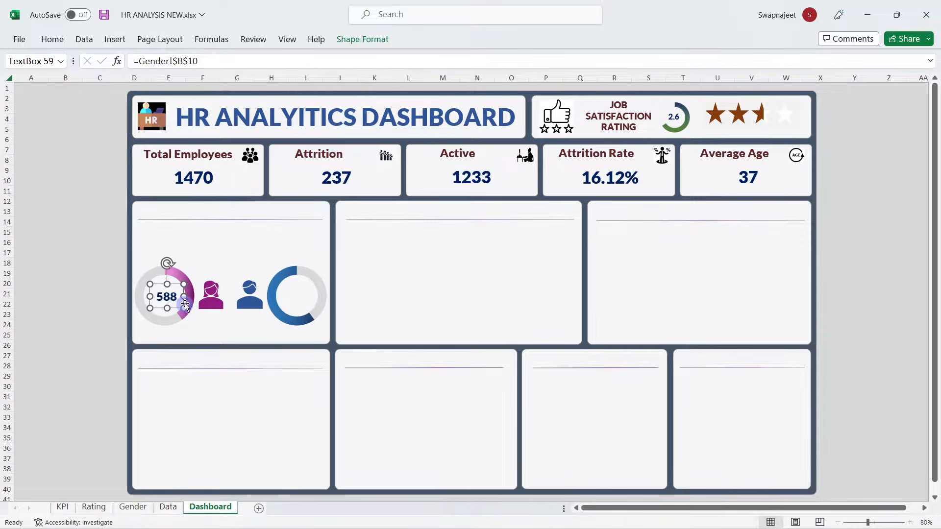
{"action": "key", "text": "Left"}
{"action": "key", "text": "Left"}
{"action": "key", "text": "Left"}
{"action": "key", "text": "Left"}
{"action": "key", "text": "Up"}
{"action": "key", "text": "Up"}
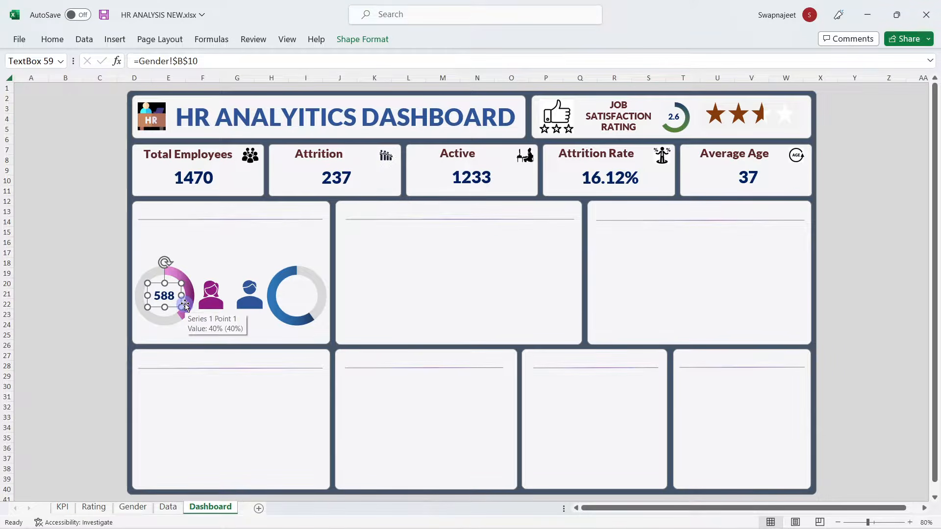
Step: Copy the female count text box into the center of the blue male doughnut
{"action": "left_click", "coordinate": [84, 301]}
{"action": "left_click", "coordinate": [171, 299]}
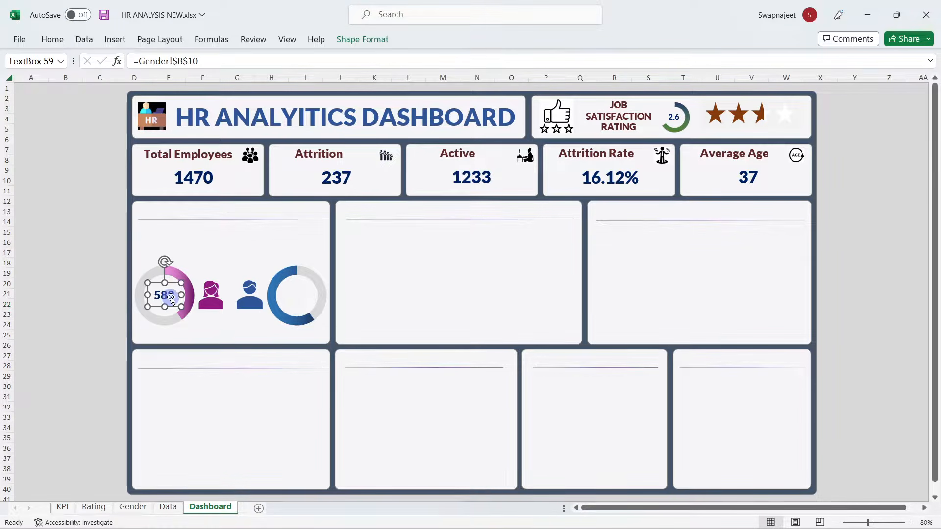
{"action": "left_click_drag", "start_coordinate": [171, 299], "coordinate": [301, 295]}
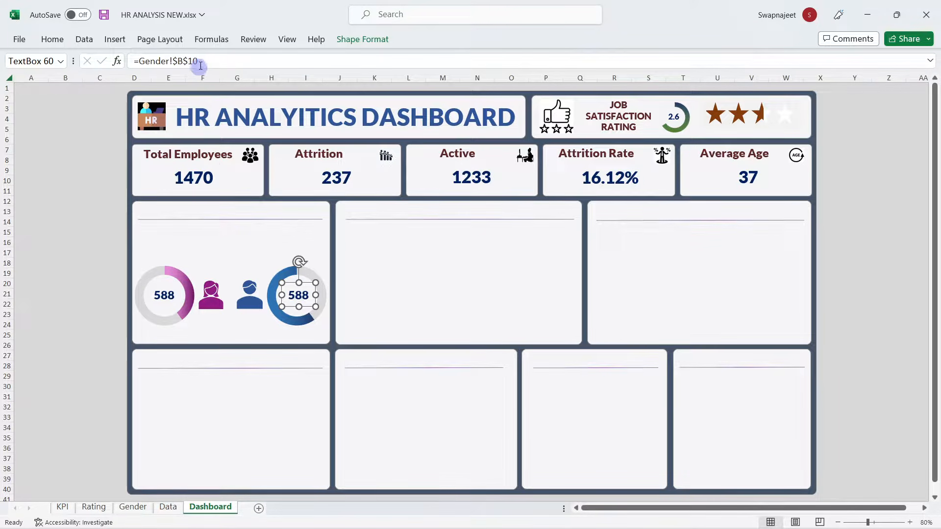
Step: Relink the text box in the blue doughnut to the male employee count in cell B11 of the Gender sheet
{"action": "left_click_drag", "start_coordinate": [199, 61], "coordinate": [142, 66]}
{"action": "key", "text": "BackSpace"}
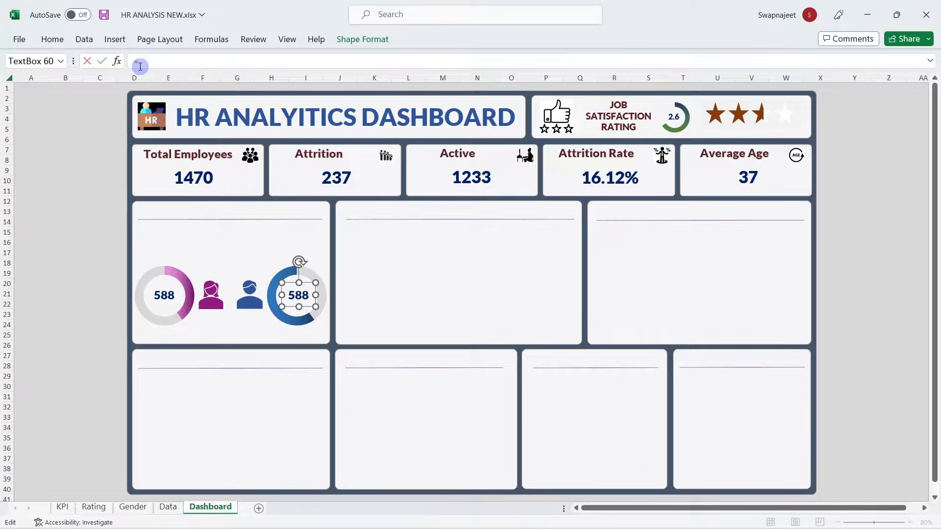
{"action": "left_click", "coordinate": [132, 507]}
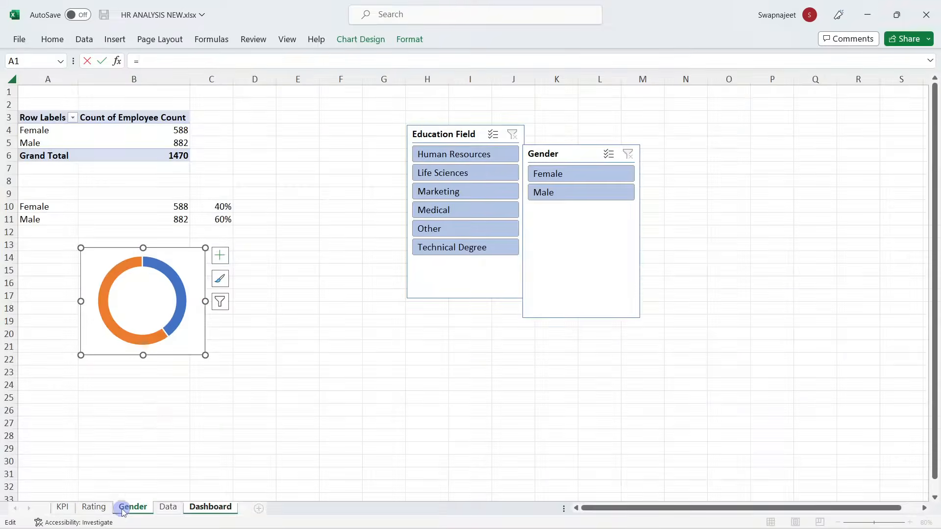
{"action": "left_click", "coordinate": [176, 219]}
{"action": "key", "text": "Return"}
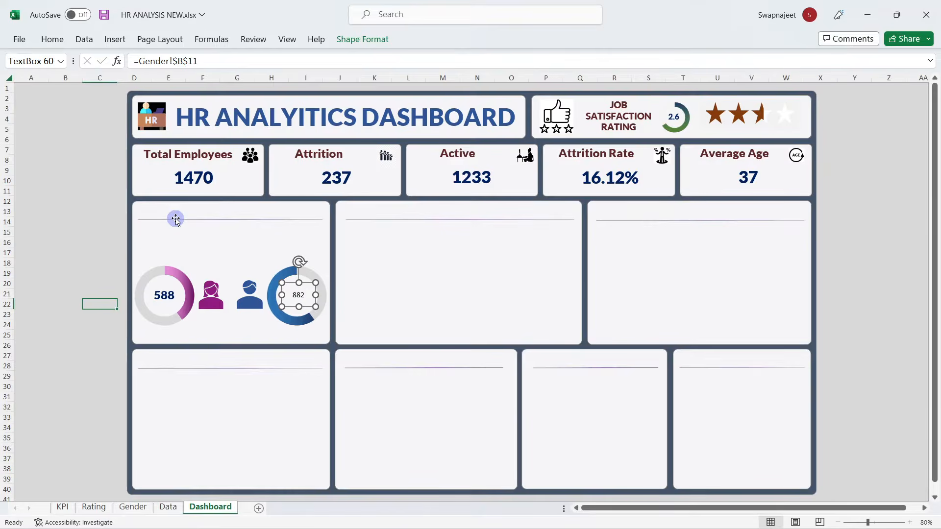
{"action": "left_click", "coordinate": [52, 39]}
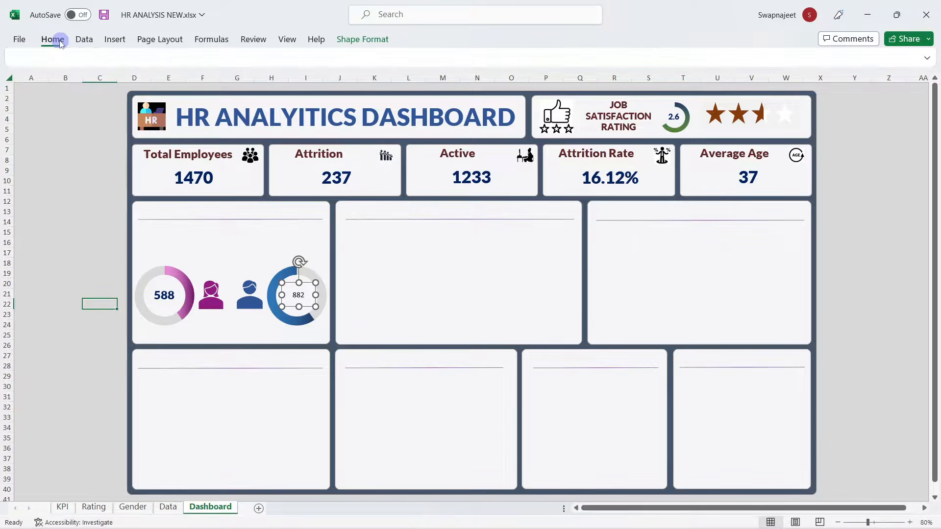
{"action": "left_click", "coordinate": [166, 59]}
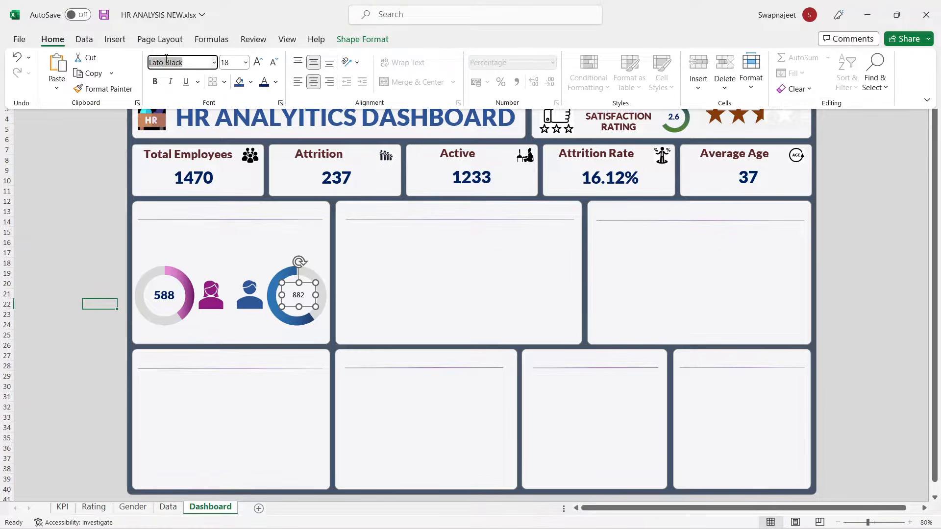
{"action": "type", "text": "La4"}
{"action": "key", "text": "Return"}
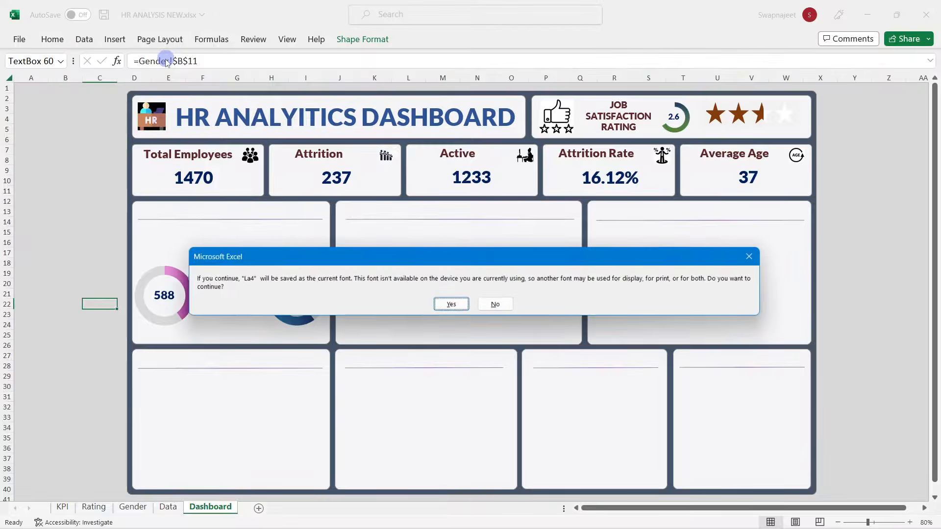
{"action": "left_click", "coordinate": [497, 304]}
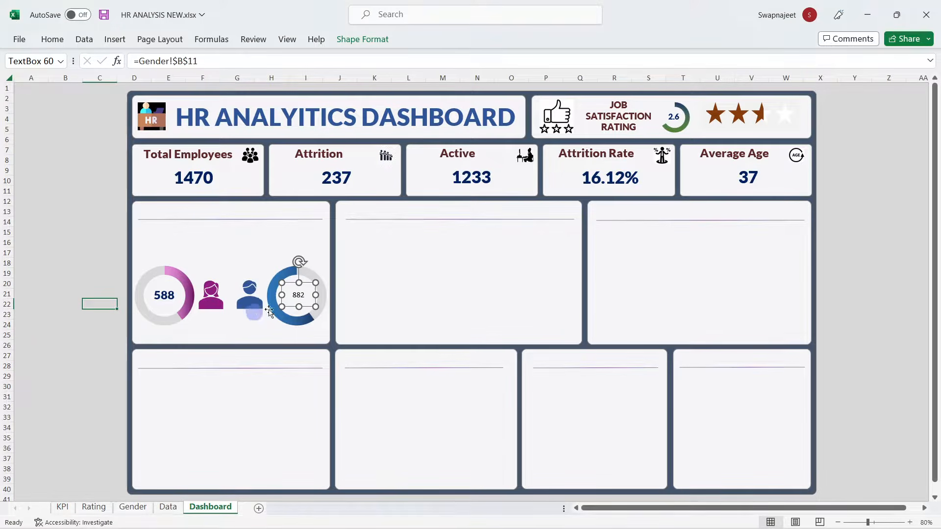
Step: Format the male count in Lato Black, size 18, with dark blue text, and deselect the text box
{"action": "left_click", "coordinate": [53, 39]}
{"action": "left_click", "coordinate": [166, 62]}
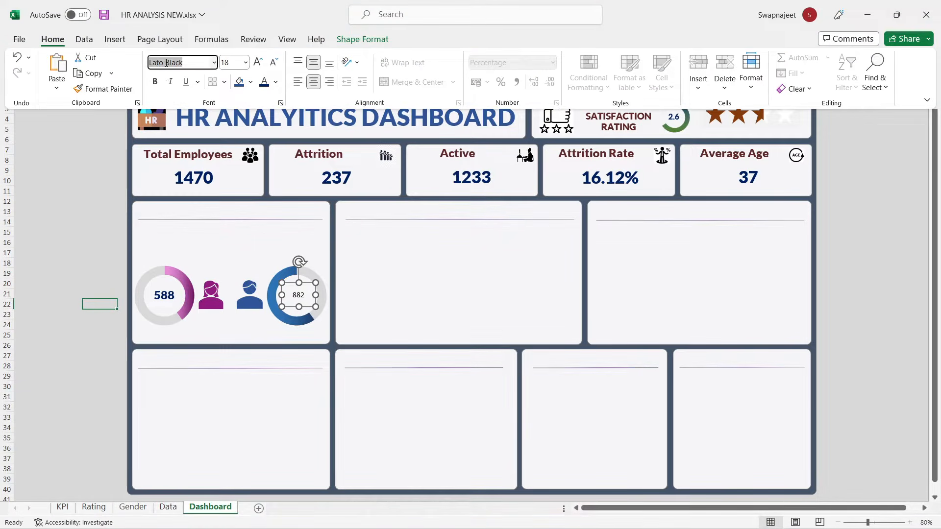
{"action": "key", "text": "Return"}
{"action": "type", "text": "L"}
{"action": "left_click", "coordinate": [225, 61]}
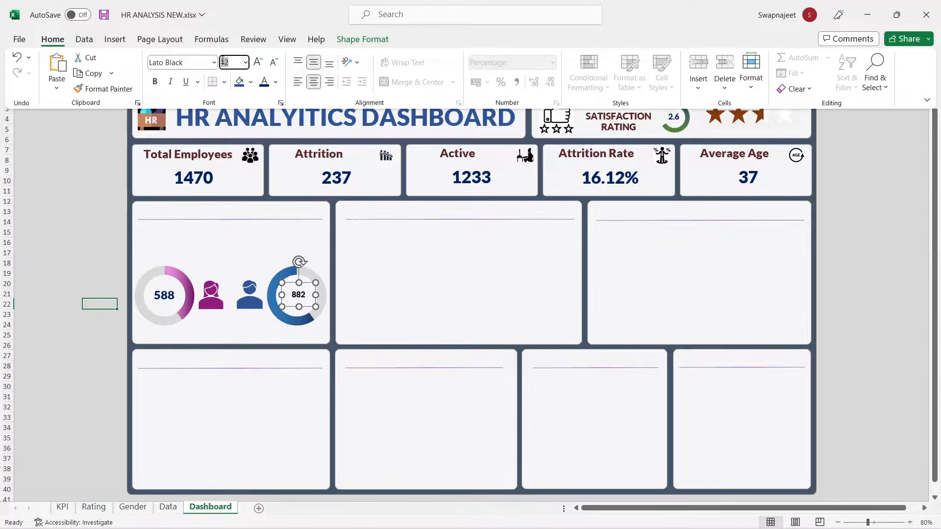
{"action": "key", "text": "Return"}
{"action": "left_click", "coordinate": [152, 212]}
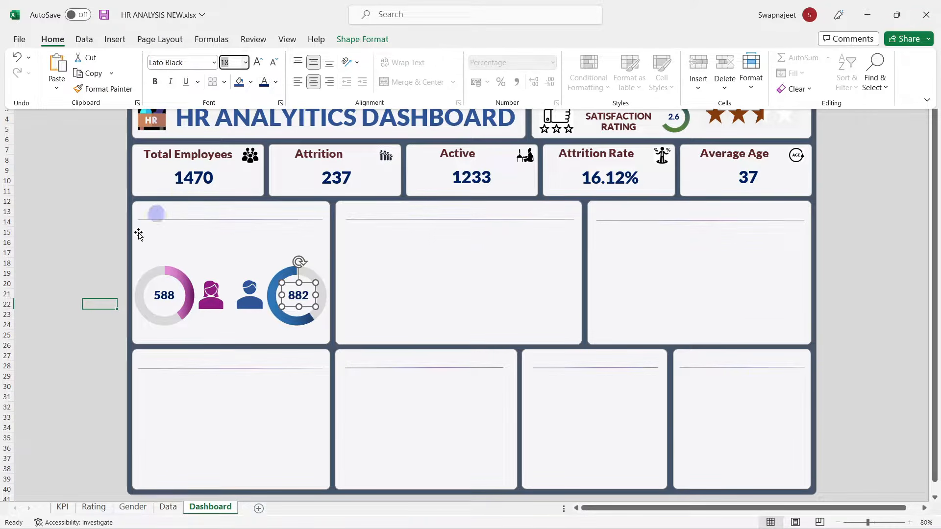
{"action": "left_click", "coordinate": [85, 242]}
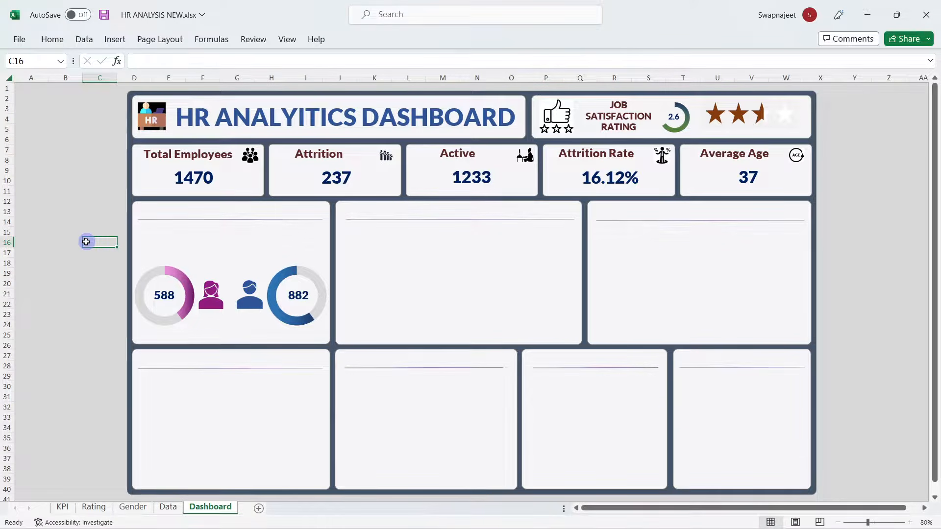
Step: Group the female and male counts, both doughnut charts and the two person icons in the gender card into one object
{"action": "left_click", "coordinate": [93, 375]}
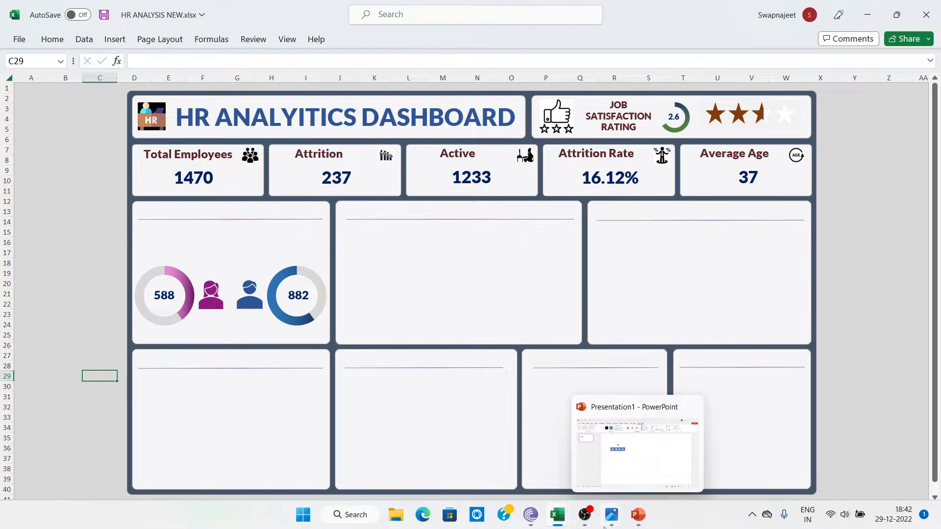
{"action": "mouse_move", "coordinate": [557, 515]}
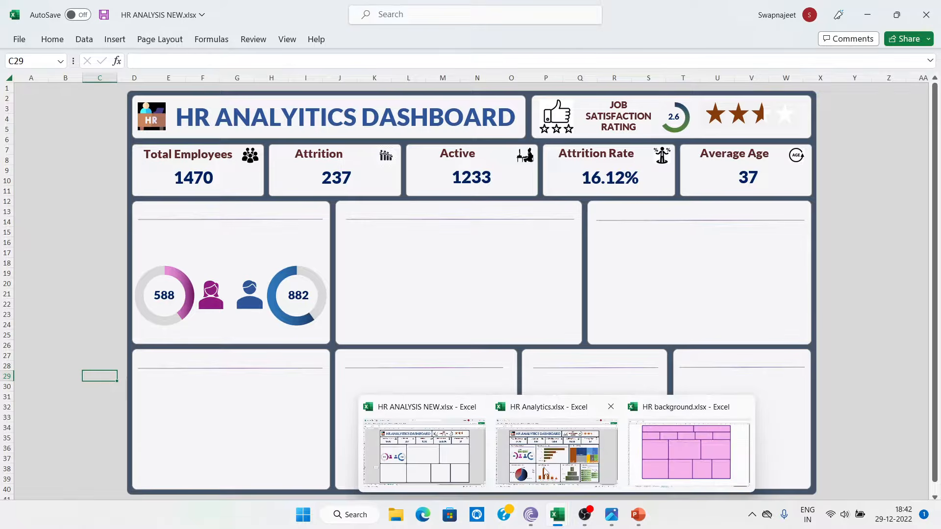
{"action": "left_click", "coordinate": [552, 453]}
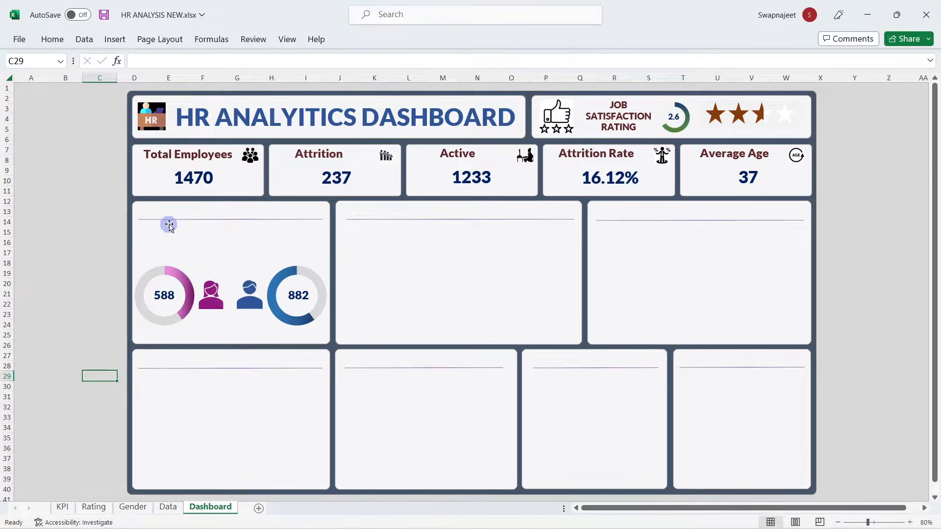
{"action": "left_click", "coordinate": [153, 286]}
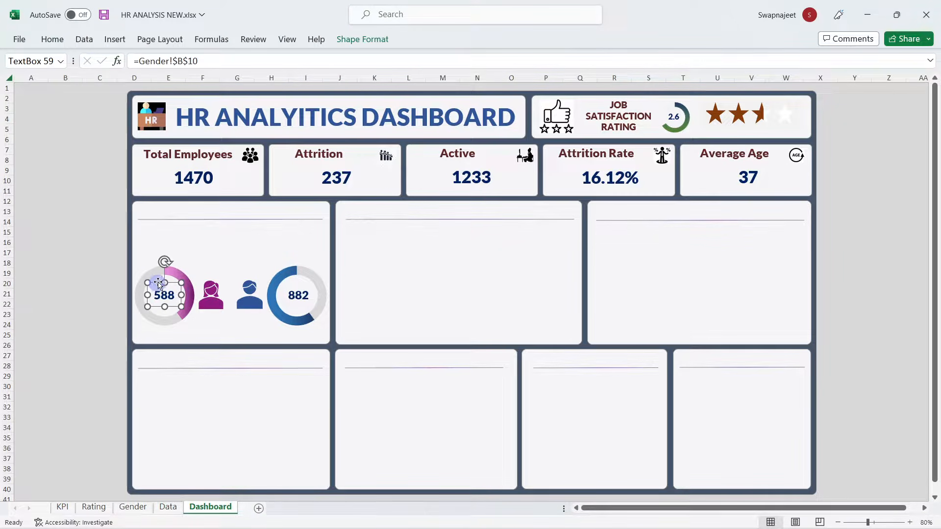
{"action": "left_click", "coordinate": [211, 291], "text": "ctrl"}
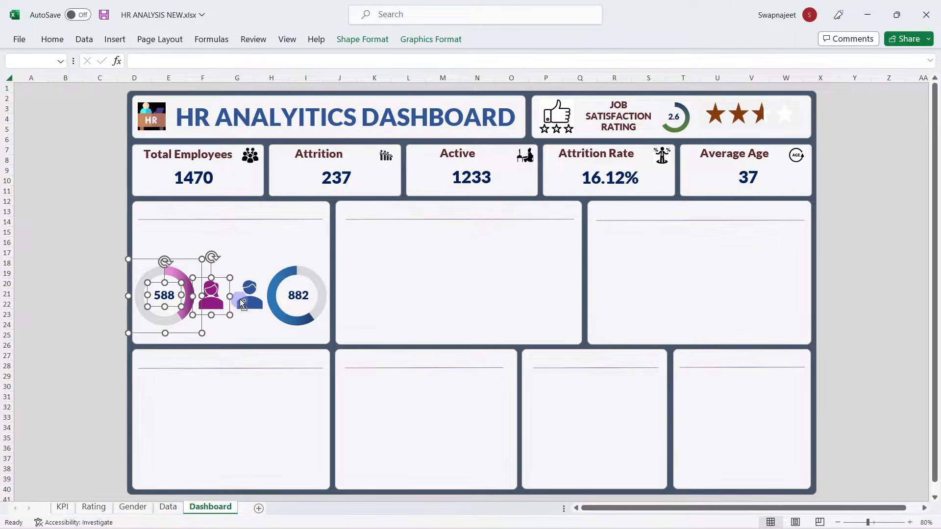
{"action": "left_click", "coordinate": [249, 291], "text": "ctrl"}
{"action": "left_click", "coordinate": [287, 271], "text": "ctrl"}
{"action": "right_click", "coordinate": [281, 262]}
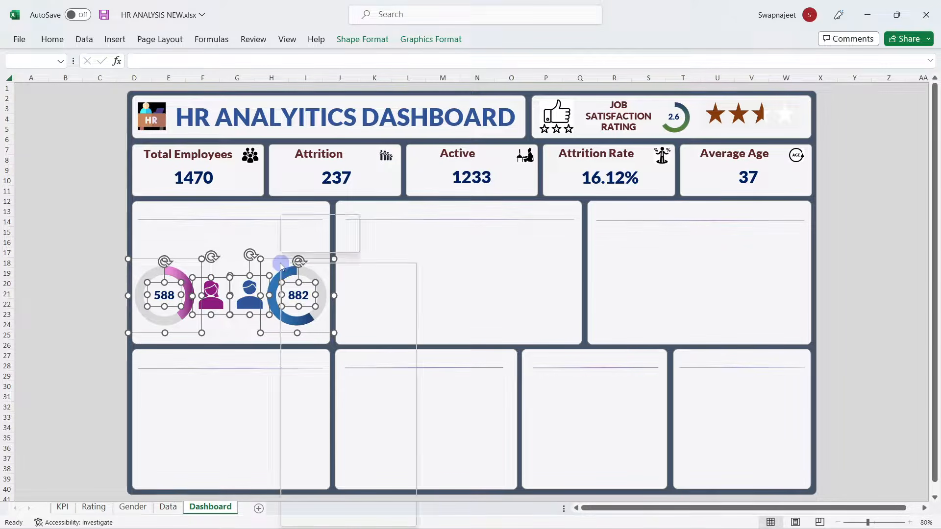
{"action": "mouse_move", "coordinate": [367, 370]}
{"action": "left_click", "coordinate": [443, 371]}
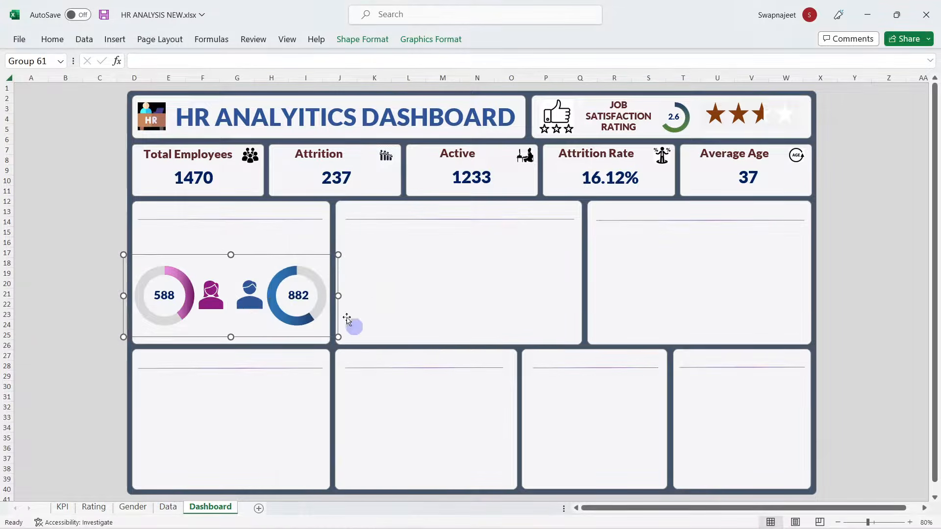
Step: Move the whole gender group slightly up within its card, undoing any accidental shift of a single element
{"action": "left_click", "coordinate": [261, 263]}
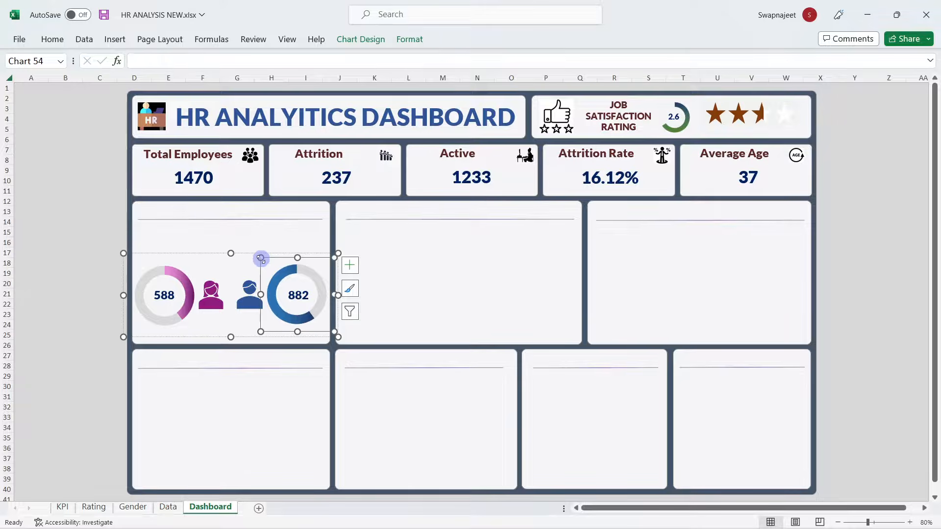
{"action": "left_click", "coordinate": [235, 262]}
{"action": "left_click", "coordinate": [228, 268]}
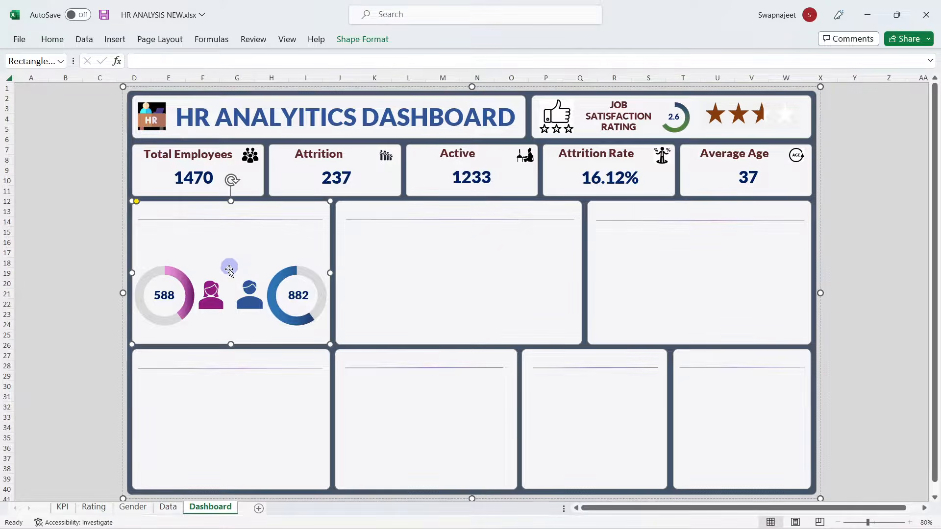
{"action": "left_click", "coordinate": [162, 296]}
{"action": "left_click_drag", "start_coordinate": [229, 277], "coordinate": [211, 288]}
{"action": "key", "text": "ctrl+z"}
{"action": "left_click", "coordinate": [210, 281]}
{"action": "left_click", "coordinate": [87, 269]}
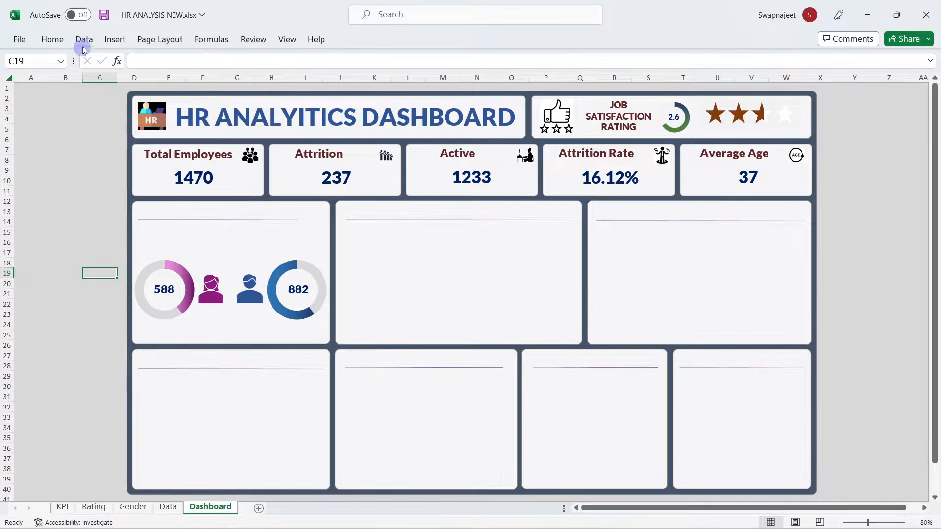
Step: Insert a text box along the upper edge of the gender card, above its divider line, reading "Total Employees by Gender"
{"action": "left_click", "coordinate": [115, 39]}
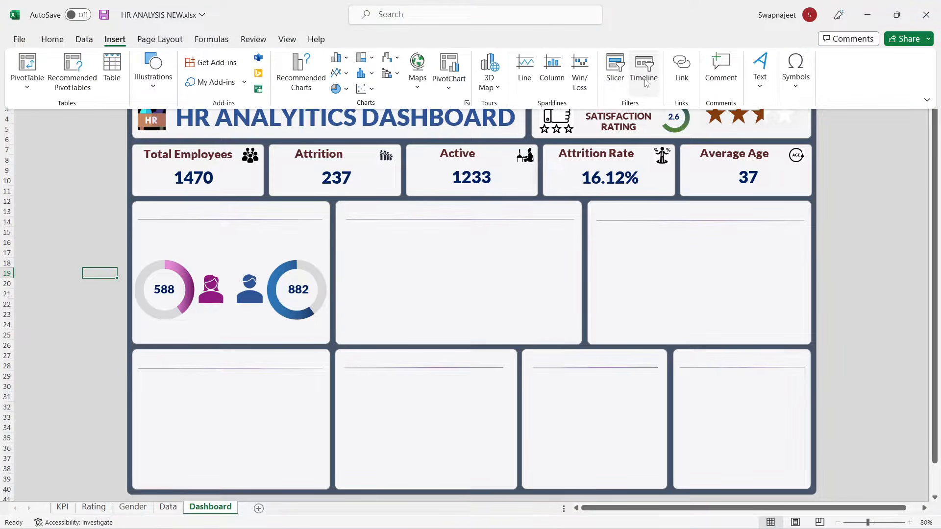
{"action": "left_click", "coordinate": [759, 68]}
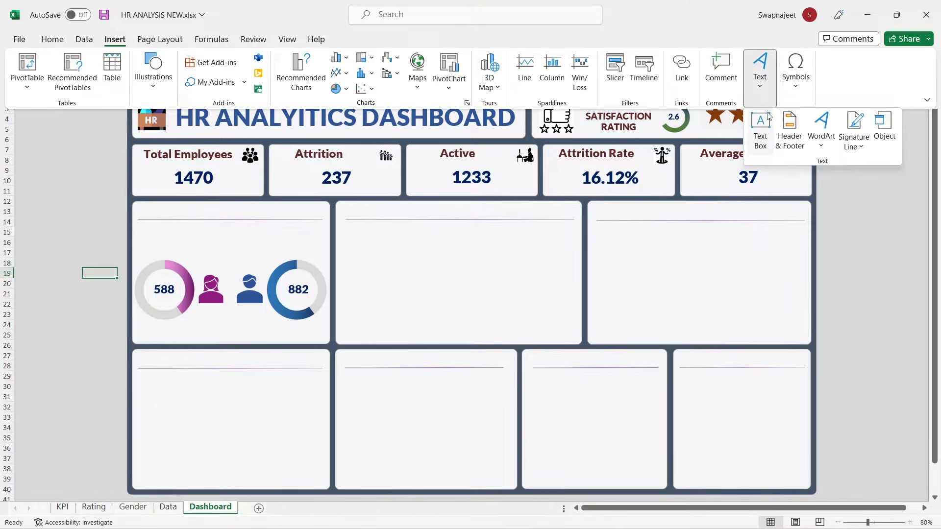
{"action": "left_click", "coordinate": [761, 129]}
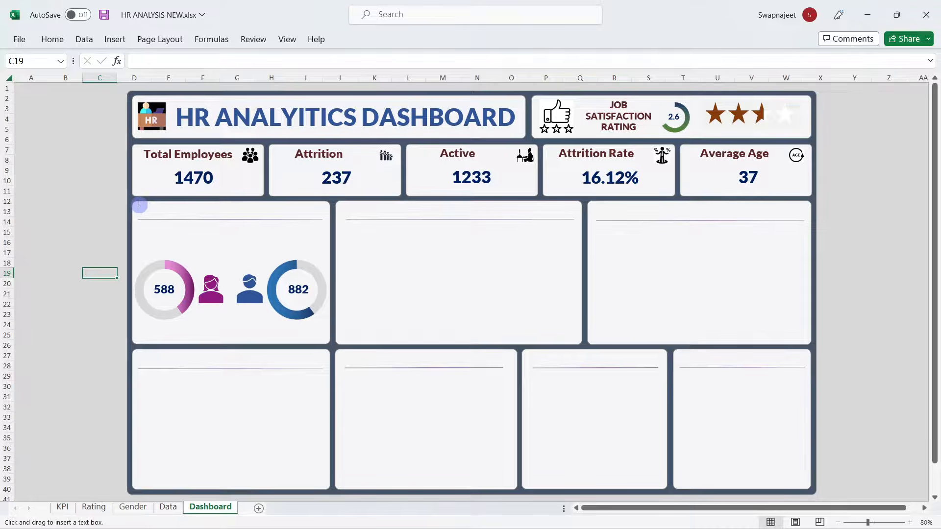
{"action": "left_click_drag", "start_coordinate": [139, 203], "coordinate": [299, 218]}
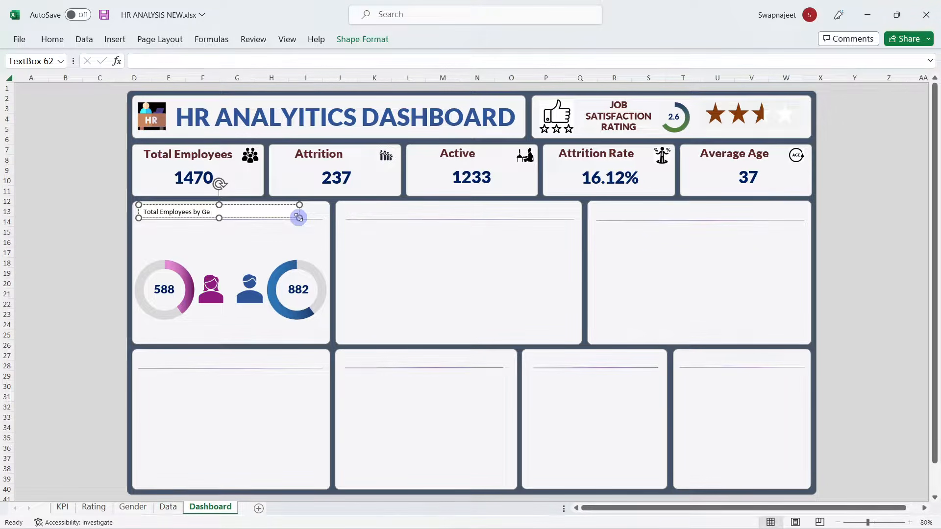
{"action": "type", "text": "t"}
Step: Correct the spelling of the dashboard title to "HR ANALYTICS DASHBOARD"
{"action": "left_click", "coordinate": [307, 118]}
{"action": "left_click", "coordinate": [305, 115]}
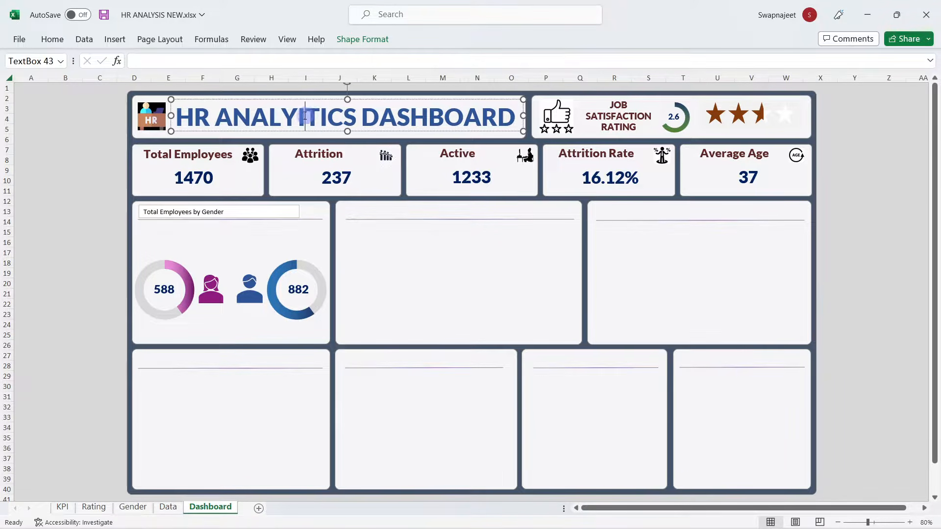
{"action": "key", "text": "BackSpace"}
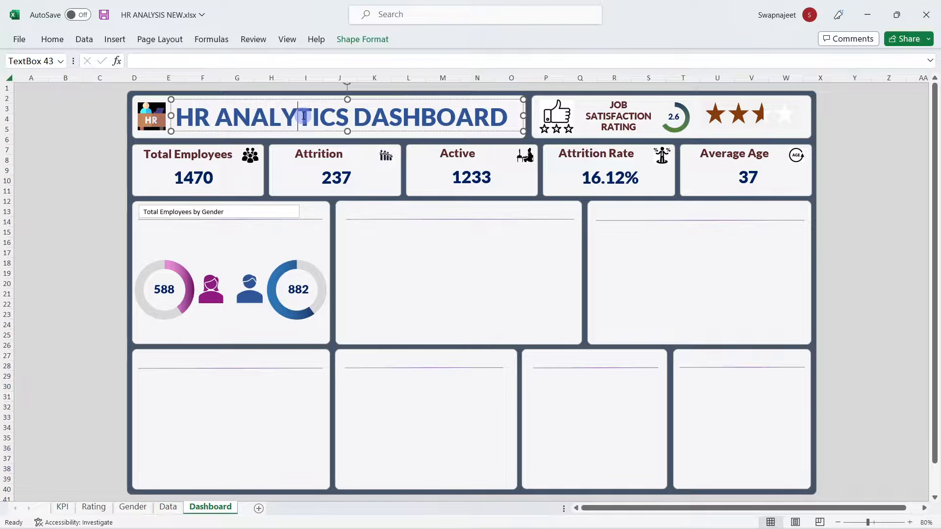
{"action": "left_click", "coordinate": [96, 255]}
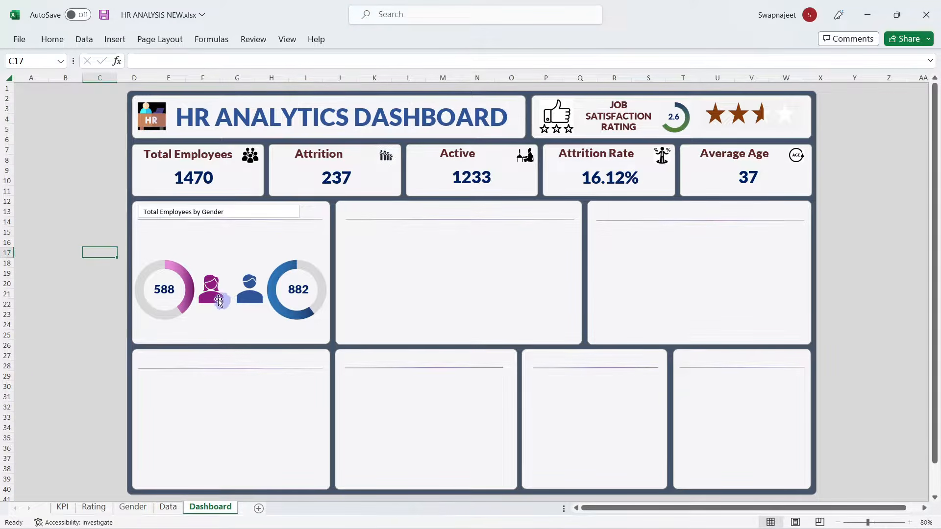
Step: Remove the fill and outline from the "Total Employees by Gender" text box
{"action": "left_click", "coordinate": [183, 211]}
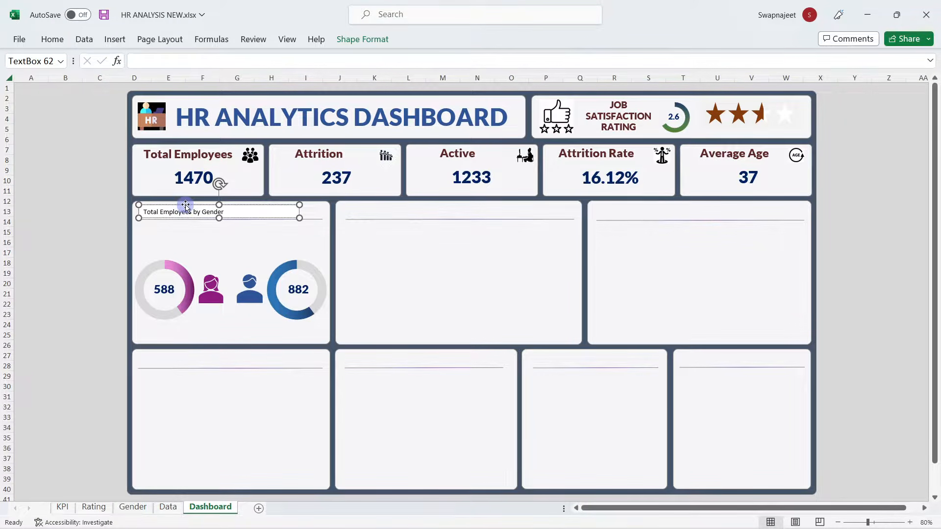
{"action": "left_click", "coordinate": [377, 40]}
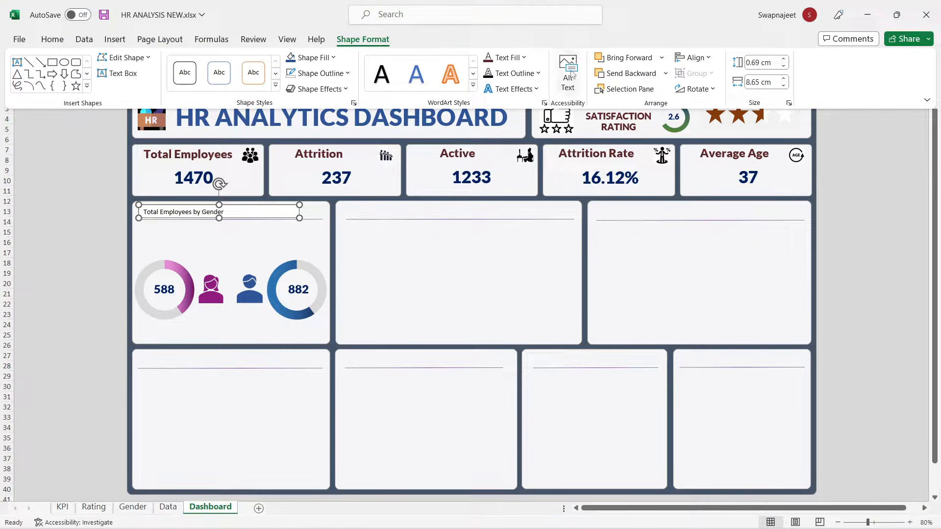
{"action": "left_click", "coordinate": [313, 58]}
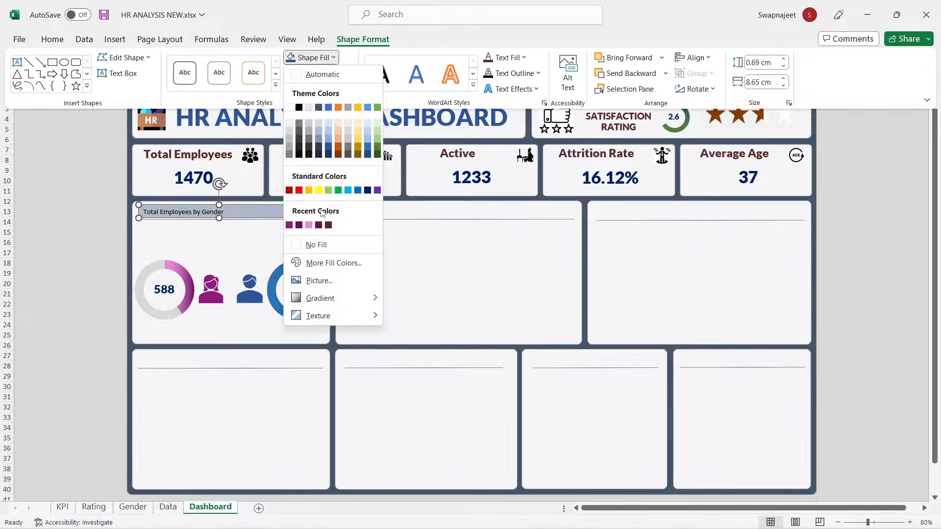
{"action": "left_click", "coordinate": [314, 245]}
{"action": "left_click", "coordinate": [320, 73]}
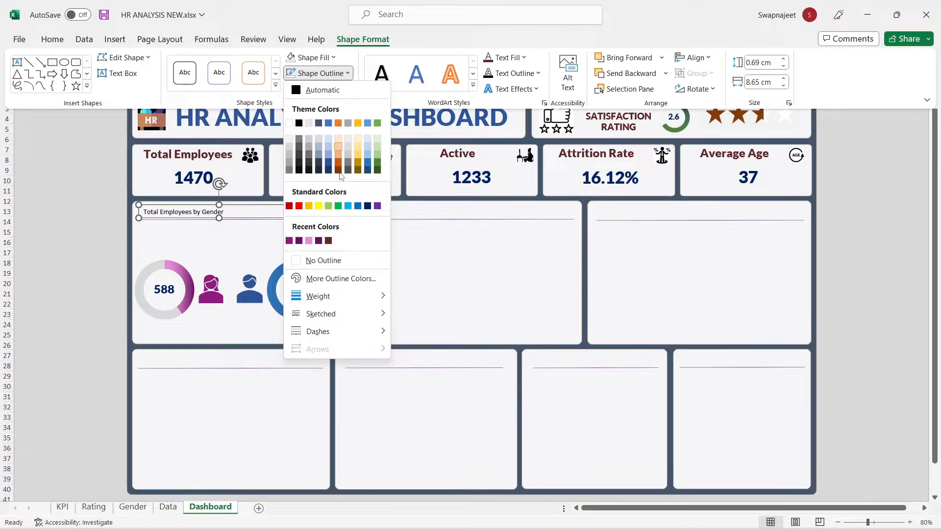
{"action": "left_click", "coordinate": [315, 260]}
Step: Format the "Total Employees by Gender" heading in Lato Black, size 14, with the recently used dark maroon color
{"action": "left_click", "coordinate": [59, 40]}
{"action": "left_click", "coordinate": [198, 61]}
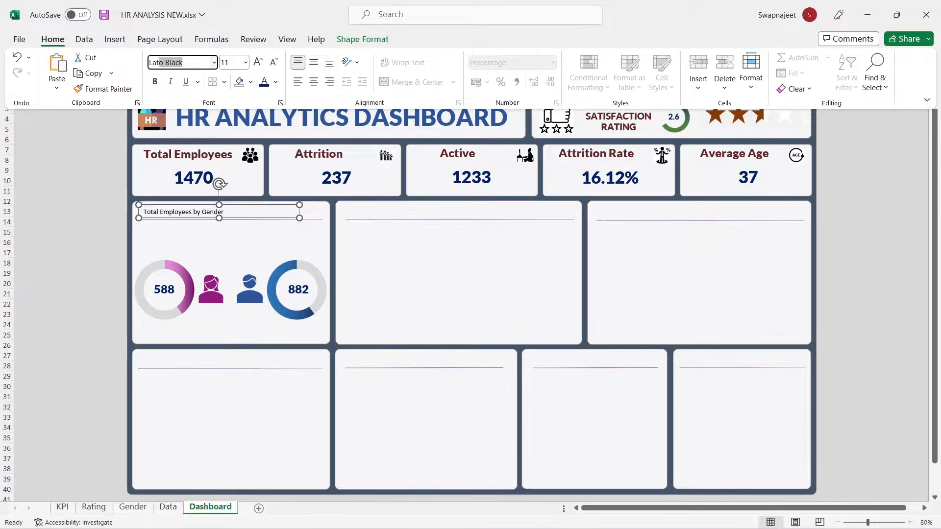
{"action": "key", "text": "Return"}
{"action": "left_click", "coordinate": [228, 61]}
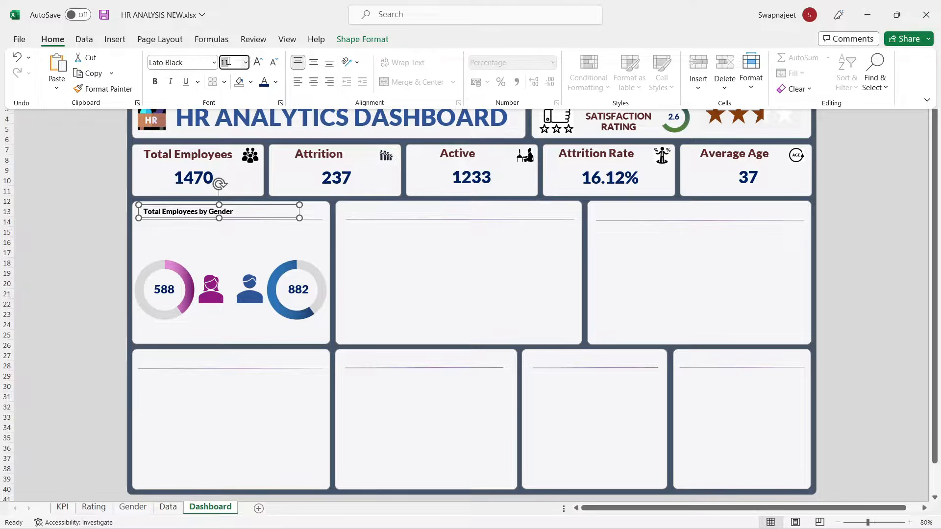
{"action": "type", "text": "14"}
{"action": "key", "text": "Return"}
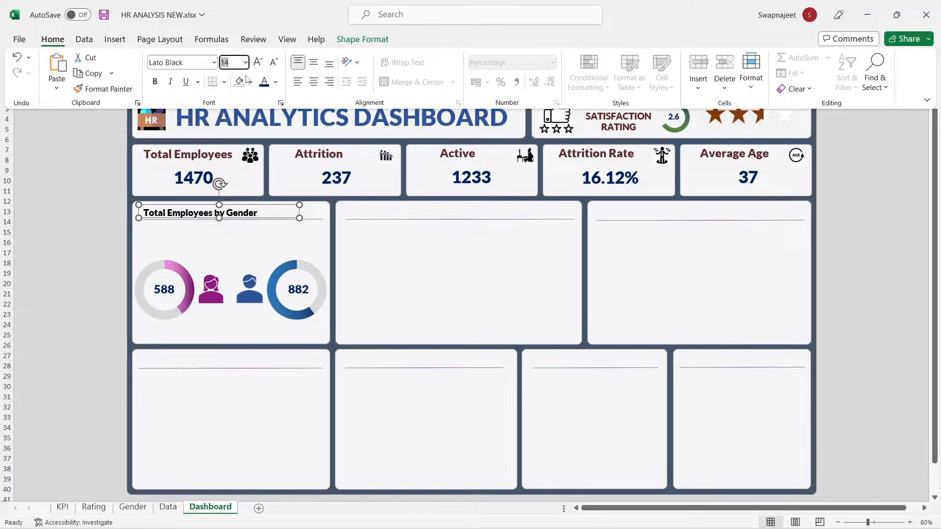
{"action": "left_click", "coordinate": [275, 82]}
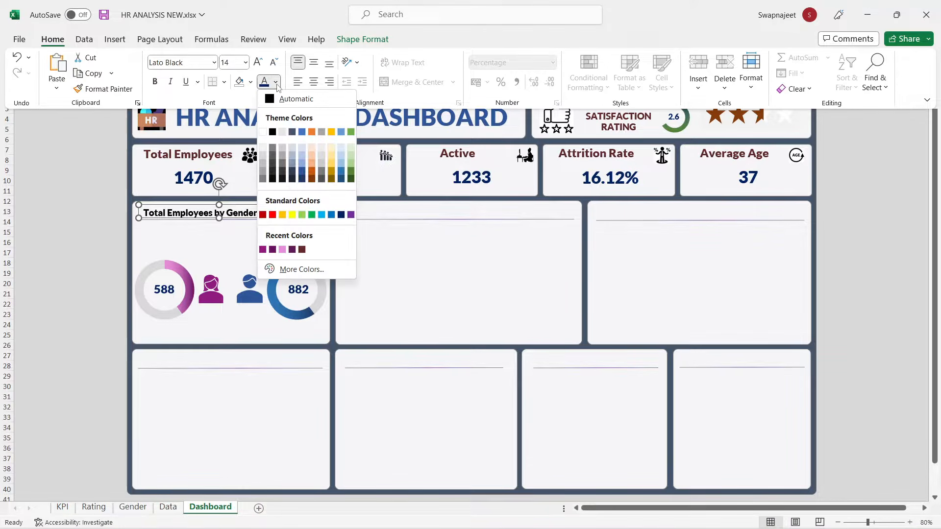
{"action": "left_click", "coordinate": [302, 250]}
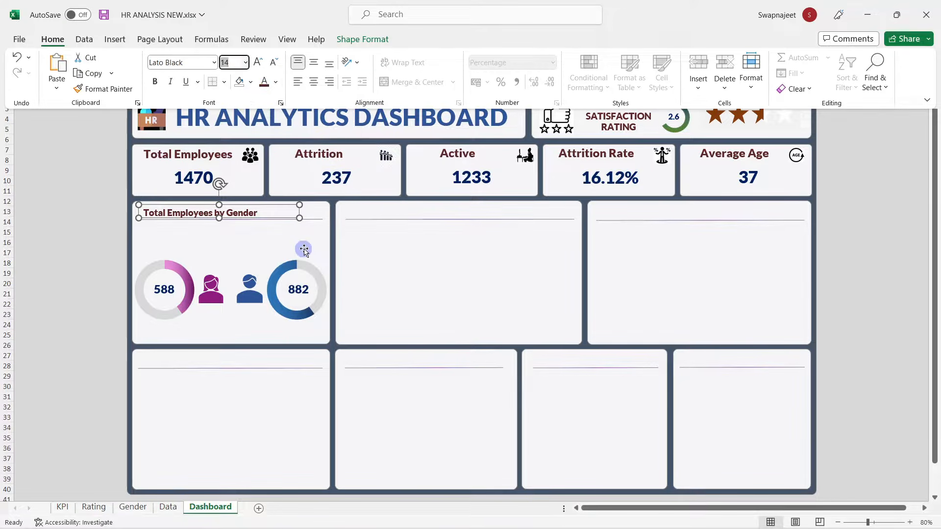
{"action": "key", "text": "Up"}
{"action": "key", "text": "Up"}
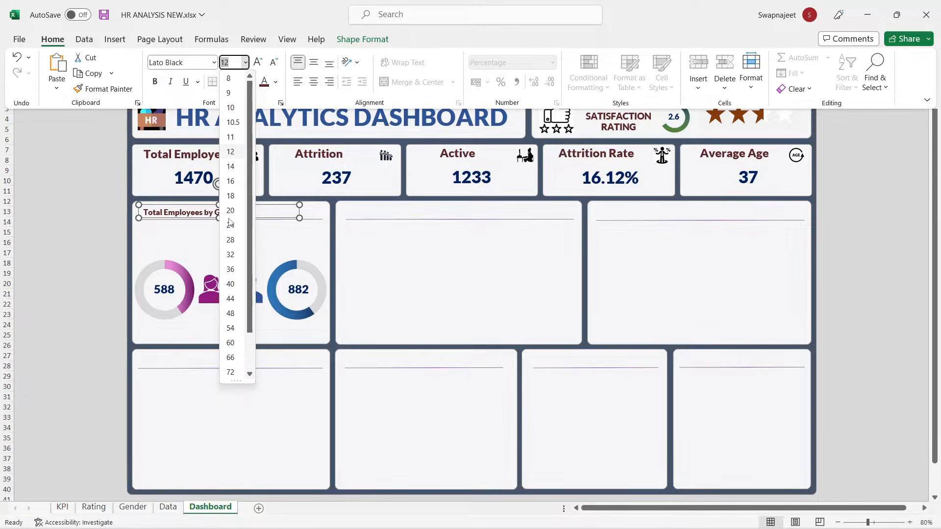
{"action": "left_click", "coordinate": [229, 167]}
Step: Nudge the "Total Employees by Gender" heading slightly up and left above the divider line, and deselect it
{"action": "left_click", "coordinate": [230, 206]}
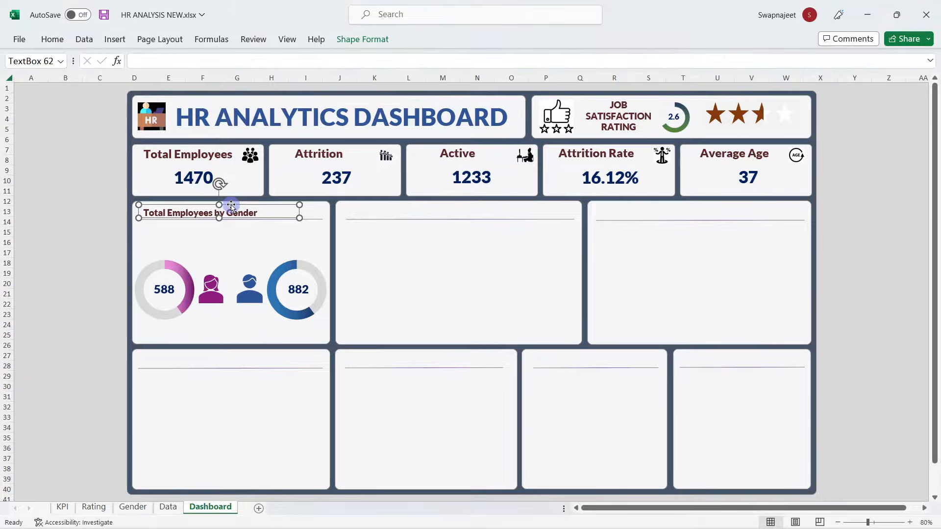
{"action": "key", "text": "Up"}
{"action": "key", "text": "Up"}
{"action": "key", "text": "Left"}
{"action": "key", "text": "Left"}
{"action": "key", "text": "Up"}
{"action": "key", "text": "Up"}
{"action": "key", "text": "Up"}
{"action": "key", "text": "Left"}
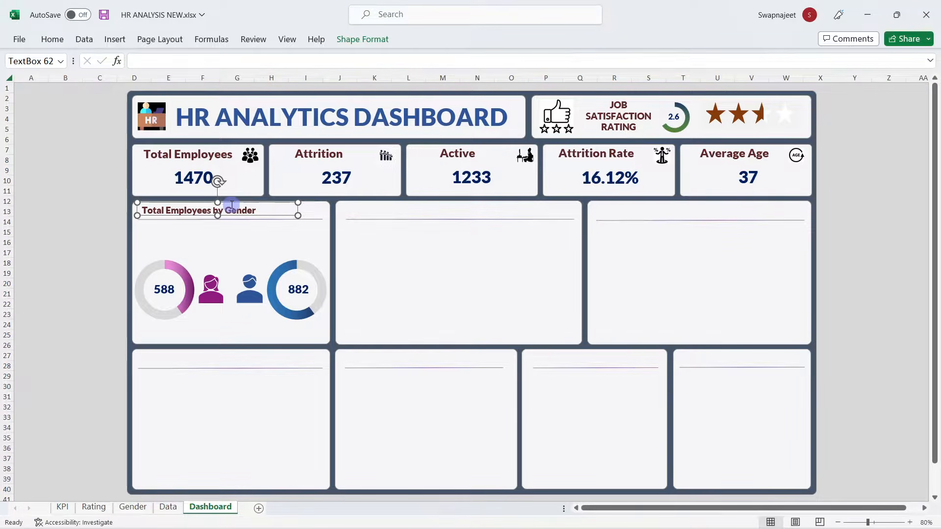
{"action": "key", "text": "Down"}
{"action": "left_click", "coordinate": [60, 230]}
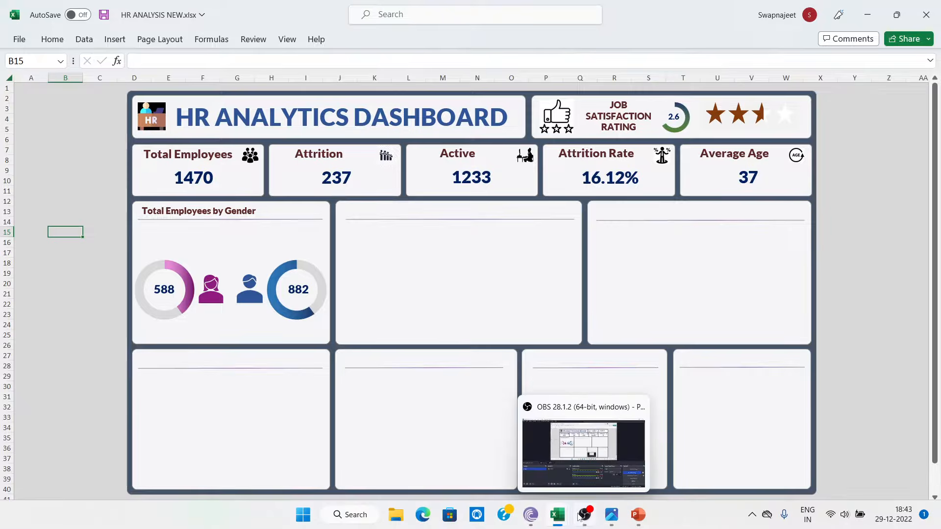
Step: Slightly reduce the font size of the "Total Employees by Gender" heading and deselect it
{"action": "mouse_move", "coordinate": [556, 517]}
{"action": "mouse_move", "coordinate": [547, 458]}
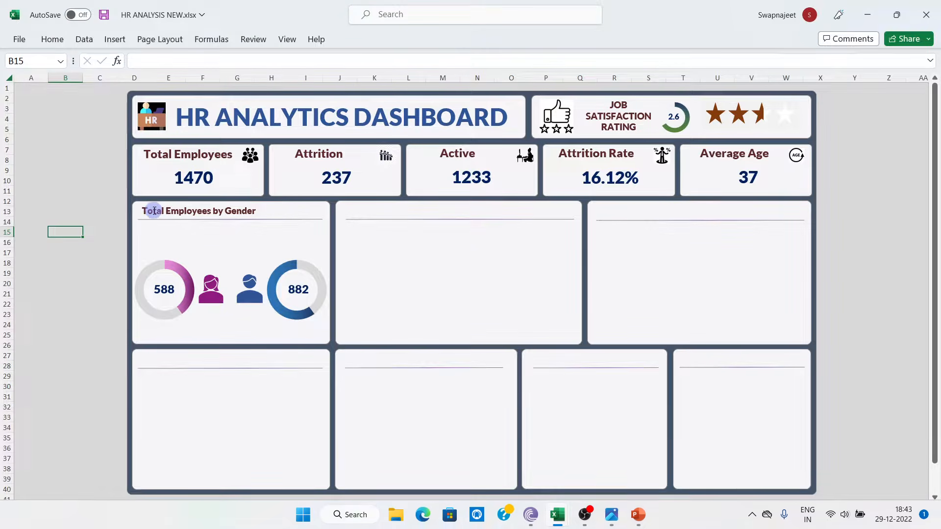
{"action": "left_click", "coordinate": [152, 210]}
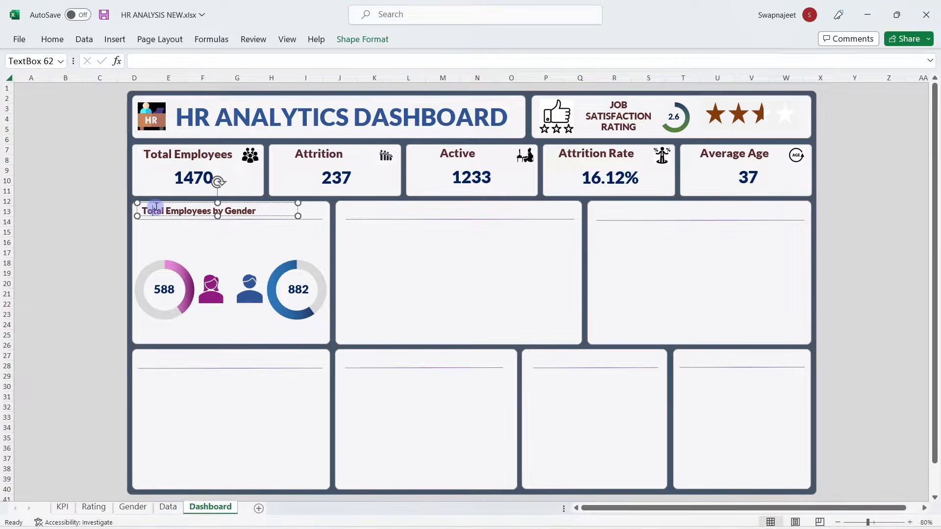
{"action": "left_click", "coordinate": [53, 38]}
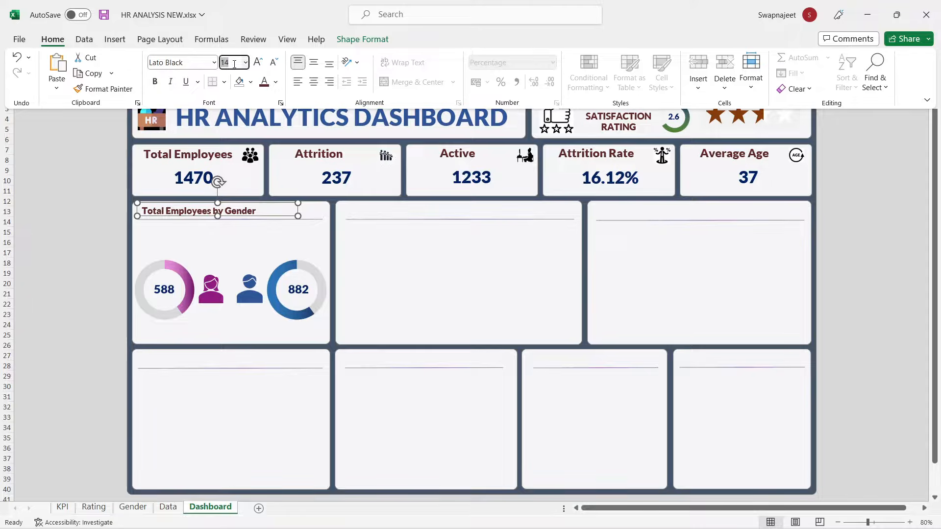
{"action": "left_click", "coordinate": [91, 225]}
{"action": "left_click", "coordinate": [100, 232]}
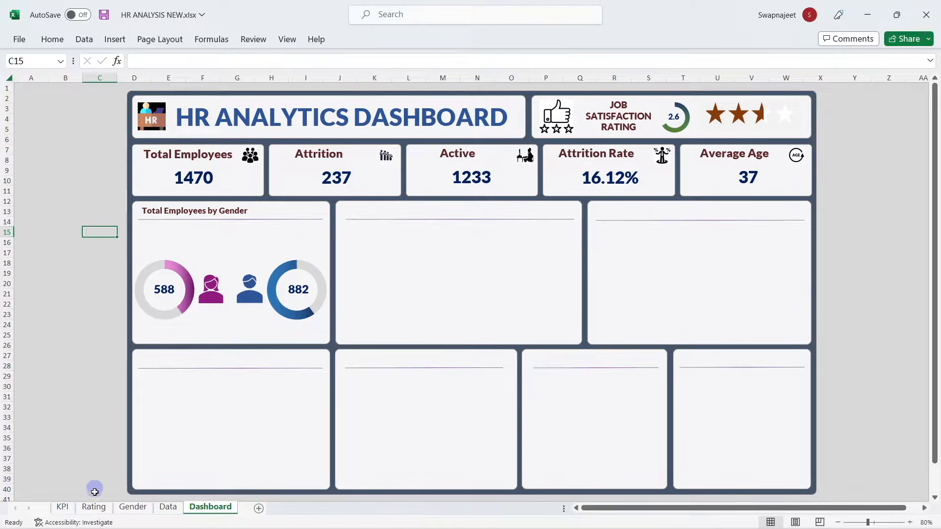
Step: Copy the Gender slicer from the Gender sheet and paste it onto the Dashboard sheet
{"action": "left_click", "coordinate": [93, 507]}
{"action": "left_click", "coordinate": [120, 508]}
{"action": "left_click", "coordinate": [591, 232]}
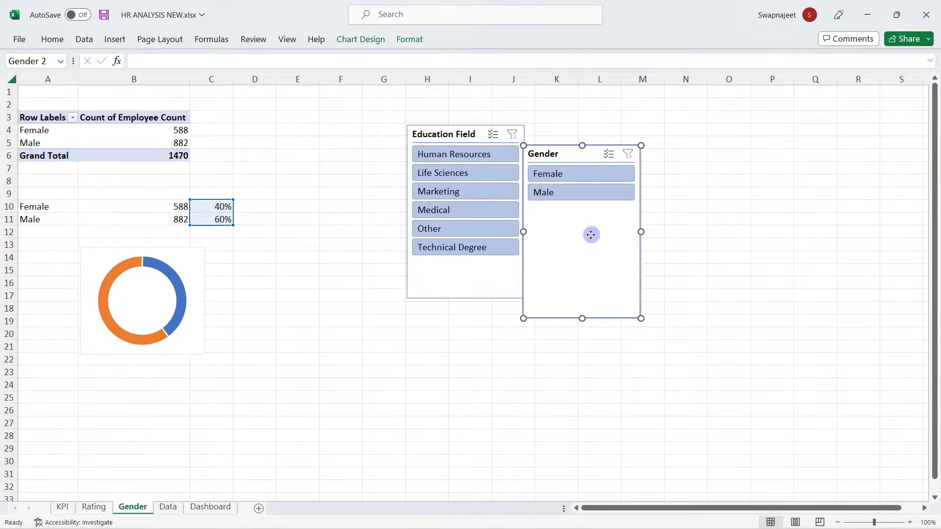
{"action": "left_click", "coordinate": [210, 507]}
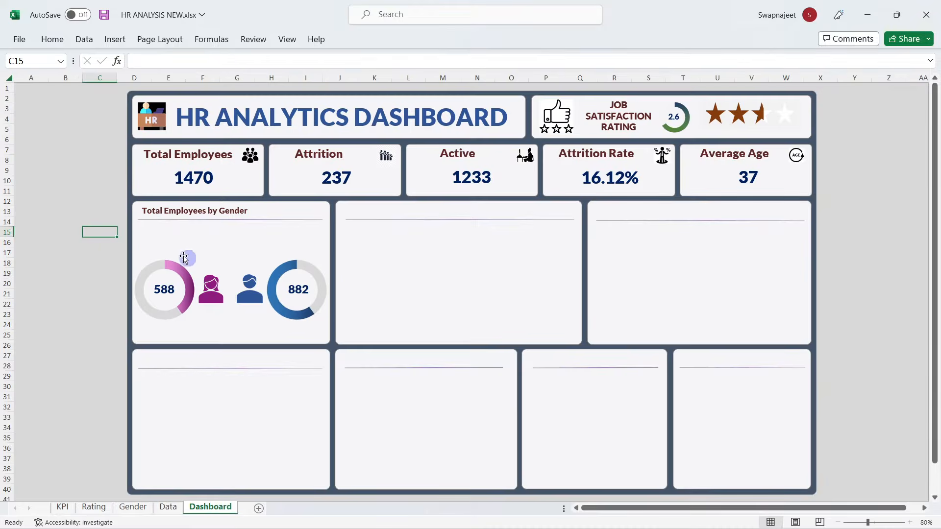
{"action": "key", "text": "ctrl+v"}
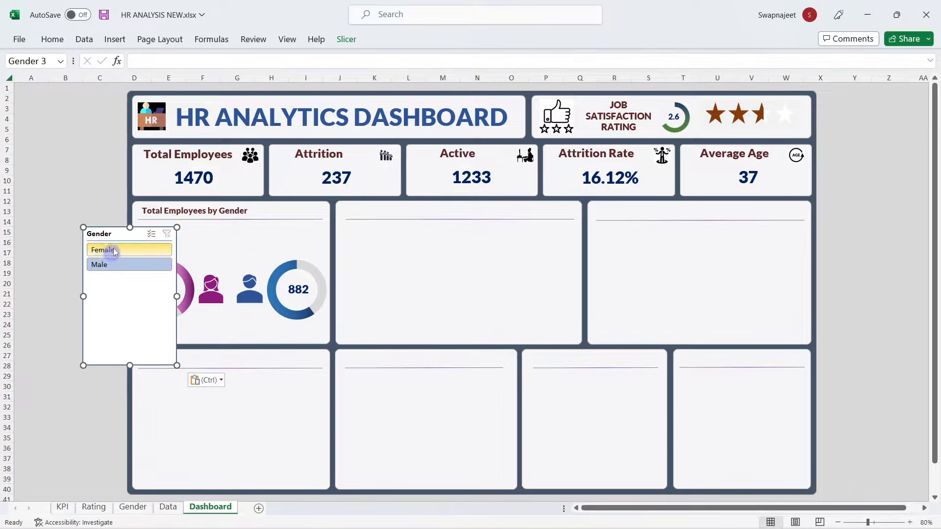
Step: Move the Gender slicer under the "Total Employees by Gender" heading and shorten it to fit its two options
{"action": "left_click_drag", "start_coordinate": [108, 228], "coordinate": [212, 232]}
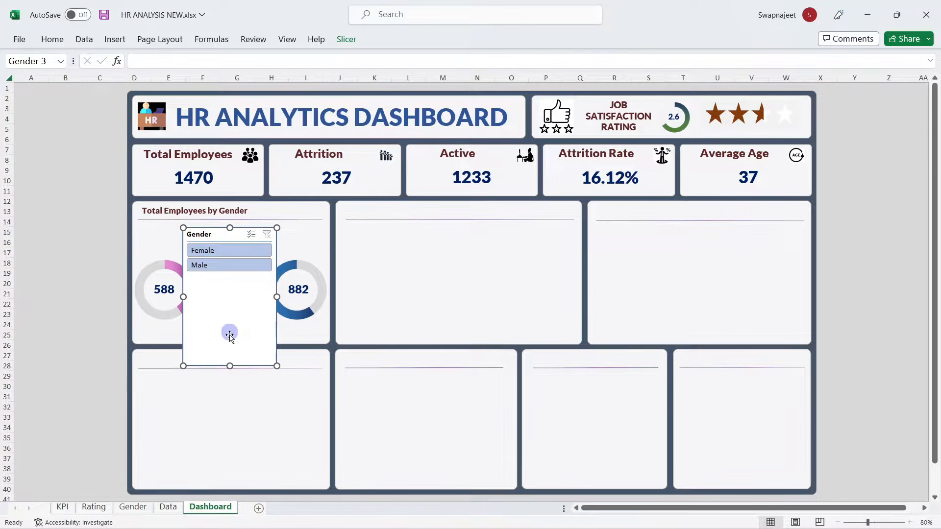
{"action": "left_click_drag", "start_coordinate": [236, 280], "coordinate": [238, 276]}
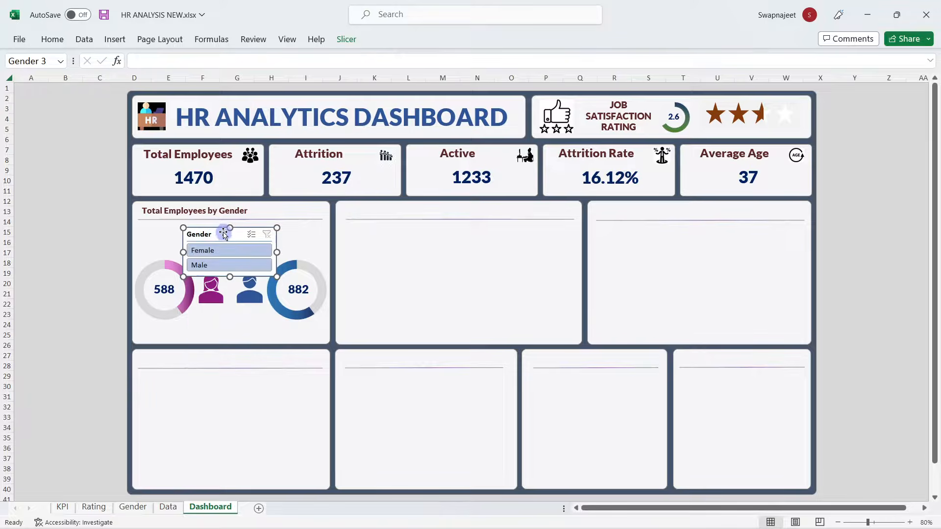
{"action": "left_click_drag", "start_coordinate": [222, 232], "coordinate": [222, 229]}
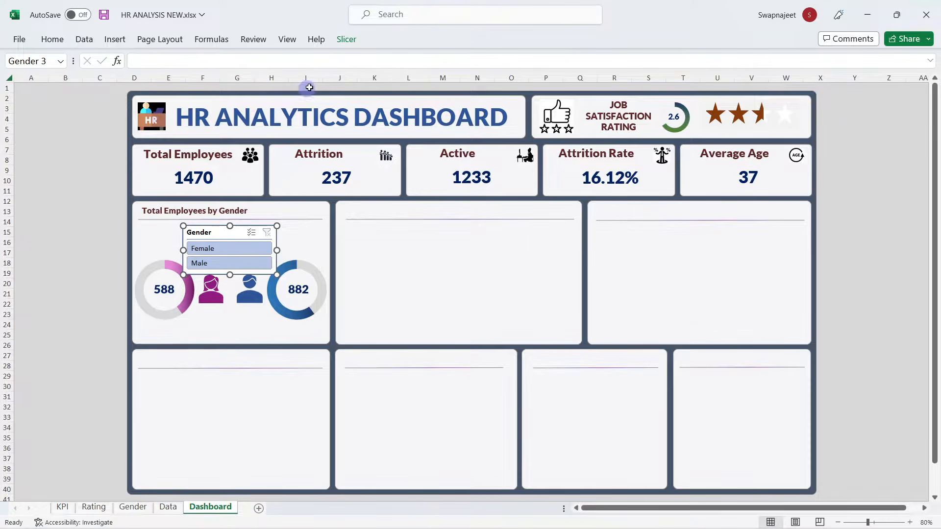
Step: Arrange the Gender slicer's buttons in 2 columns
{"action": "left_click", "coordinate": [346, 40]}
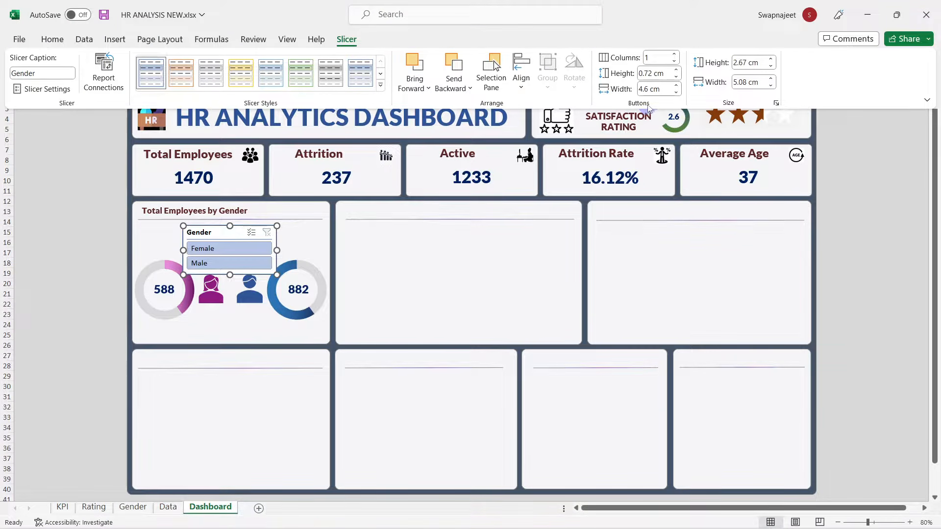
{"action": "left_click", "coordinate": [675, 54]}
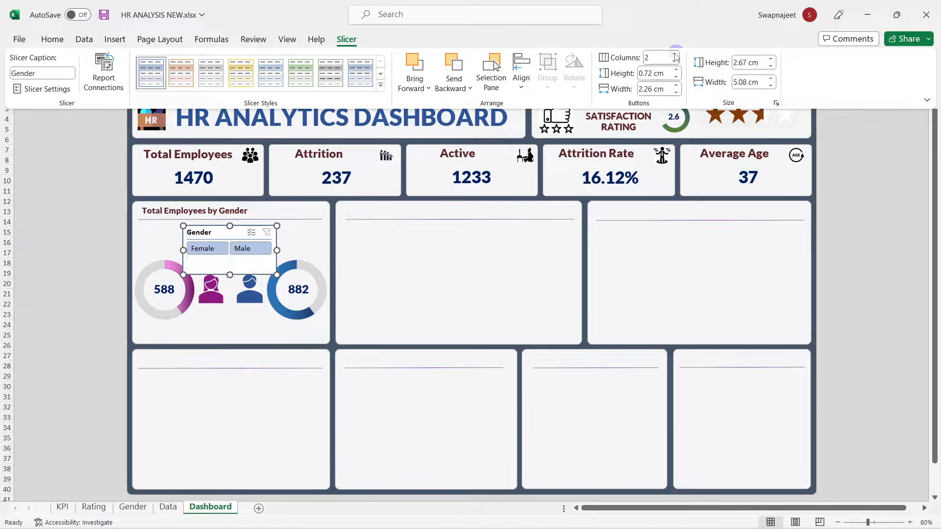
{"action": "left_click", "coordinate": [212, 265]}
{"action": "left_click", "coordinate": [232, 260]}
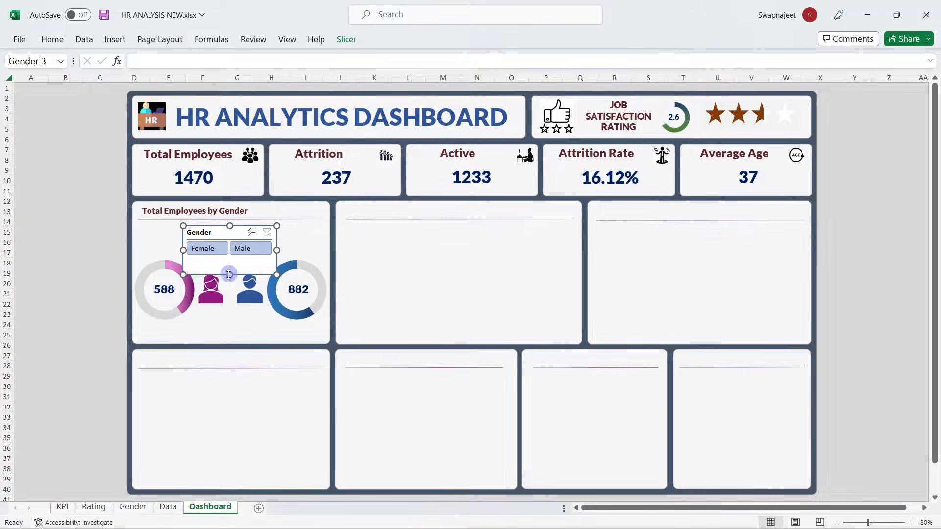
Step: Shorten the Gender slicer to a single button row and position it just above the female and male icons
{"action": "left_click_drag", "start_coordinate": [229, 274], "coordinate": [227, 241]}
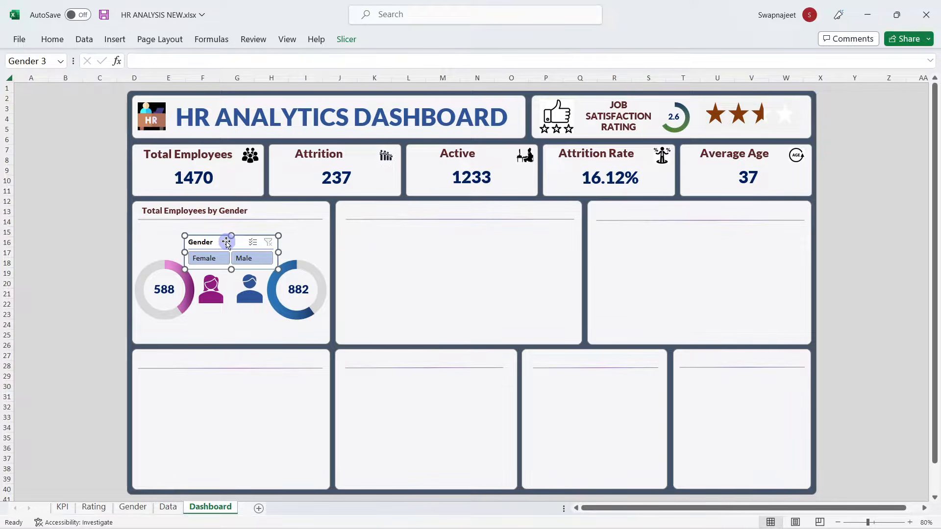
{"action": "left_click", "coordinate": [42, 241]}
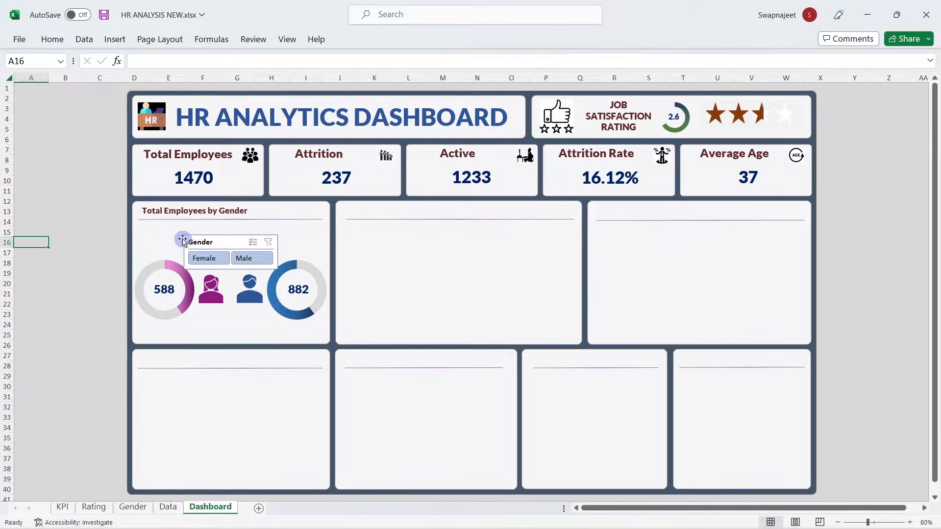
{"action": "left_click_drag", "start_coordinate": [212, 241], "coordinate": [211, 240]}
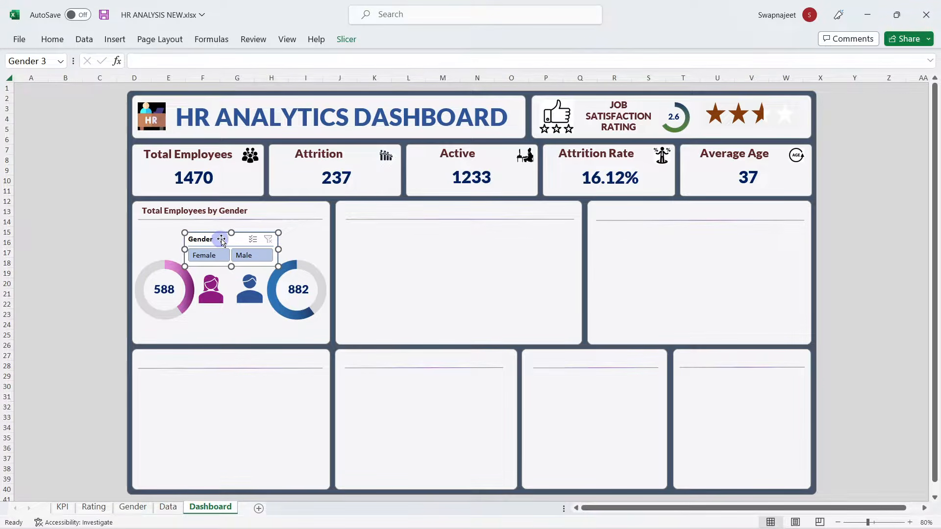
Step: Test the dashboard's Gender slicer by filtering alternately on Female and Male, and clear the filter
{"action": "left_click", "coordinate": [93, 260]}
{"action": "left_click", "coordinate": [210, 255]}
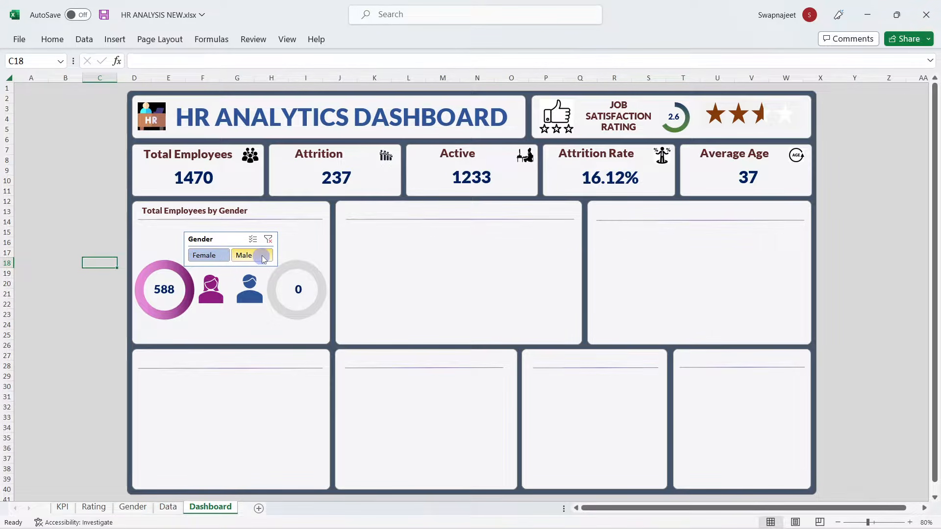
{"action": "left_click", "coordinate": [263, 255]}
{"action": "left_click", "coordinate": [213, 255]}
{"action": "left_click", "coordinate": [254, 256]}
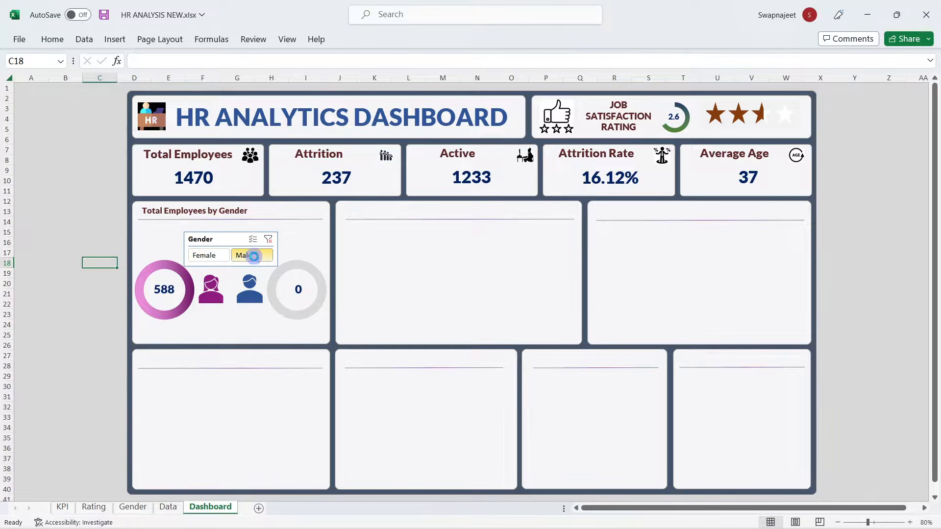
{"action": "left_click", "coordinate": [211, 256]}
{"action": "left_click", "coordinate": [247, 255]}
{"action": "left_click", "coordinate": [210, 255]}
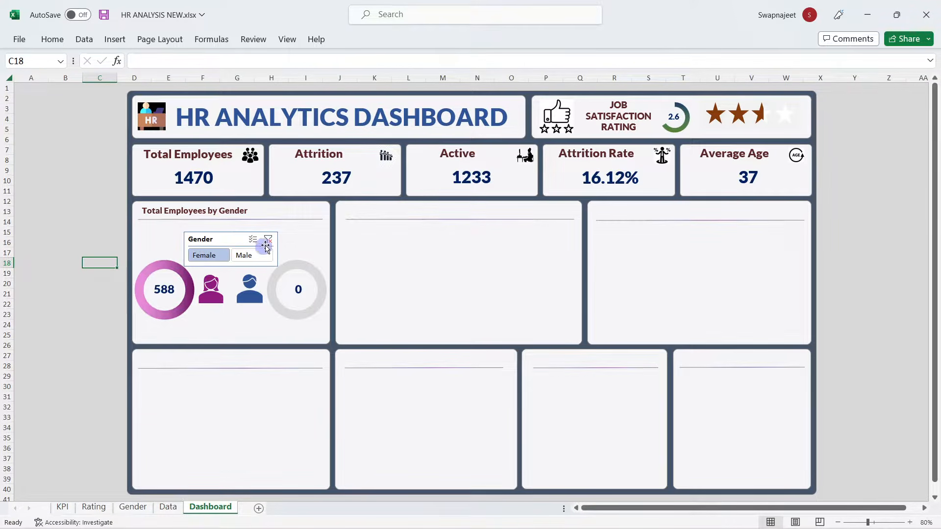
{"action": "left_click", "coordinate": [266, 243]}
{"action": "left_click", "coordinate": [89, 201]}
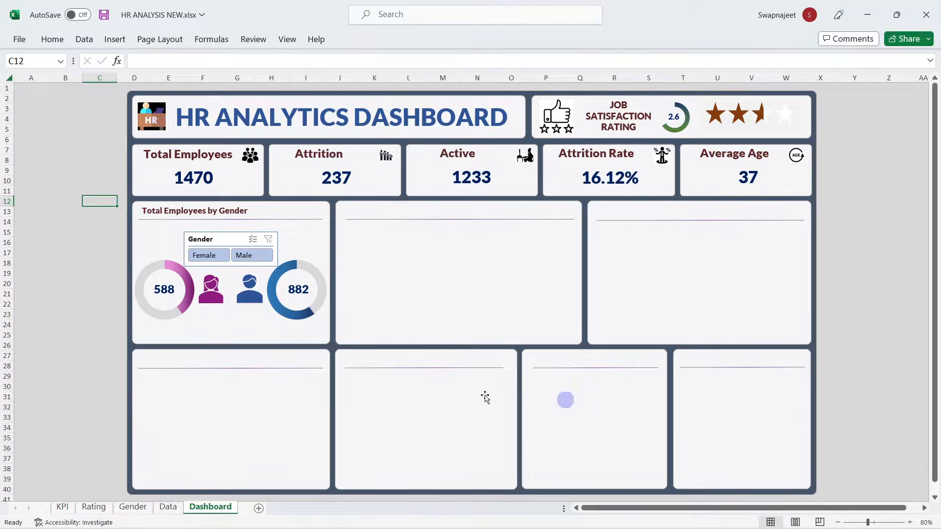
{"action": "left_click", "coordinate": [880, 238]}
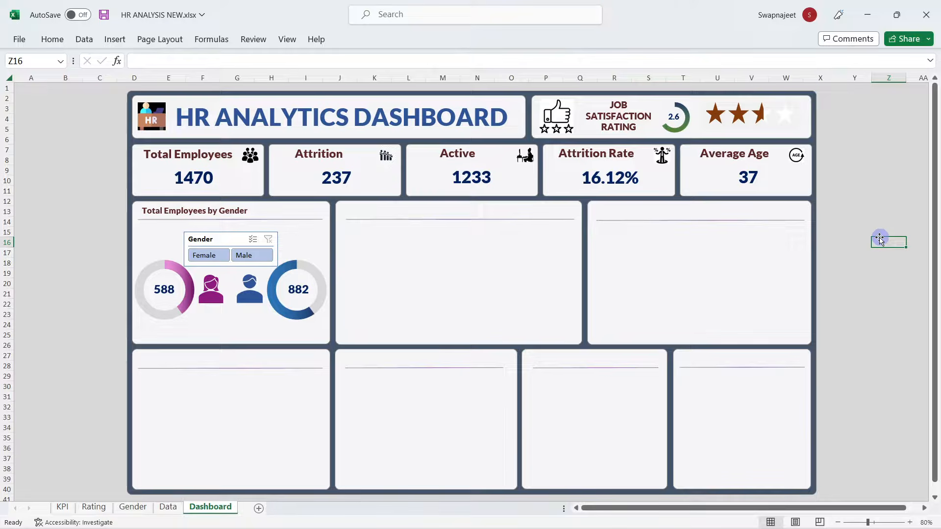
{"action": "left_click", "coordinate": [131, 378]}
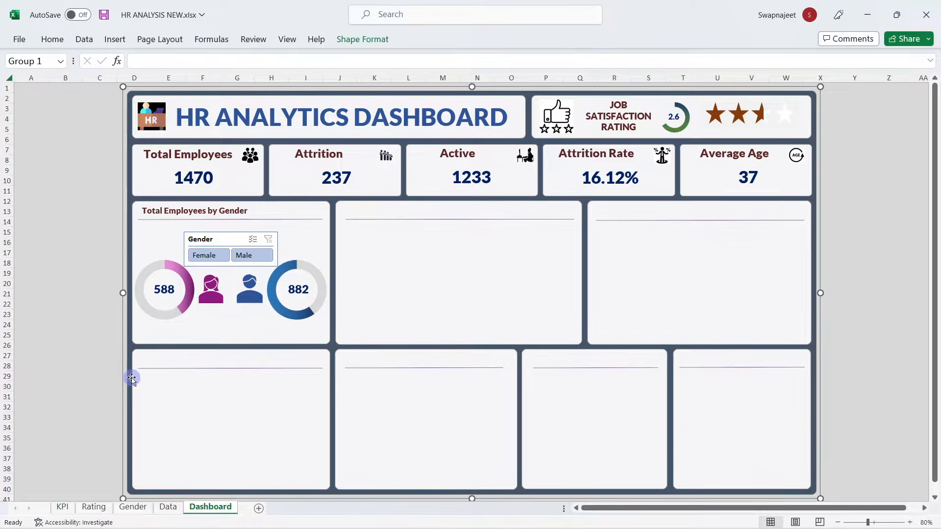
Step: Insert a PivotTable based on Table1 from the Data sheet into a new worksheet
{"action": "left_click", "coordinate": [166, 507]}
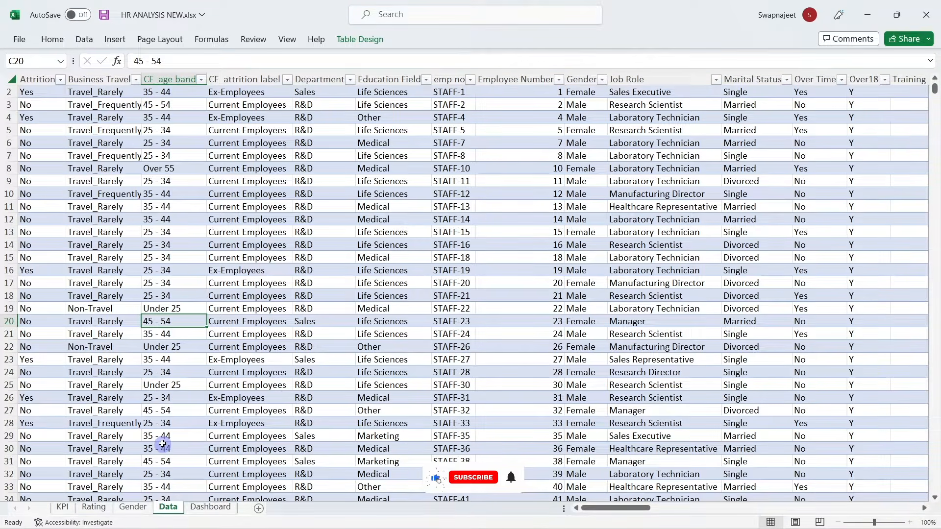
{"action": "scroll", "coordinate": [298, 392], "scroll_direction": "up", "scroll_amount": 1}
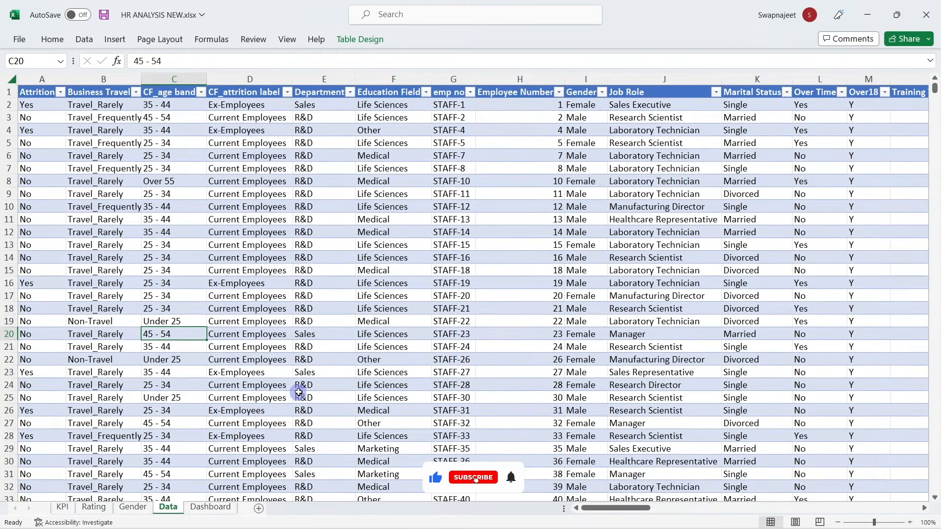
{"action": "left_click", "coordinate": [115, 39]}
{"action": "left_click", "coordinate": [24, 66]}
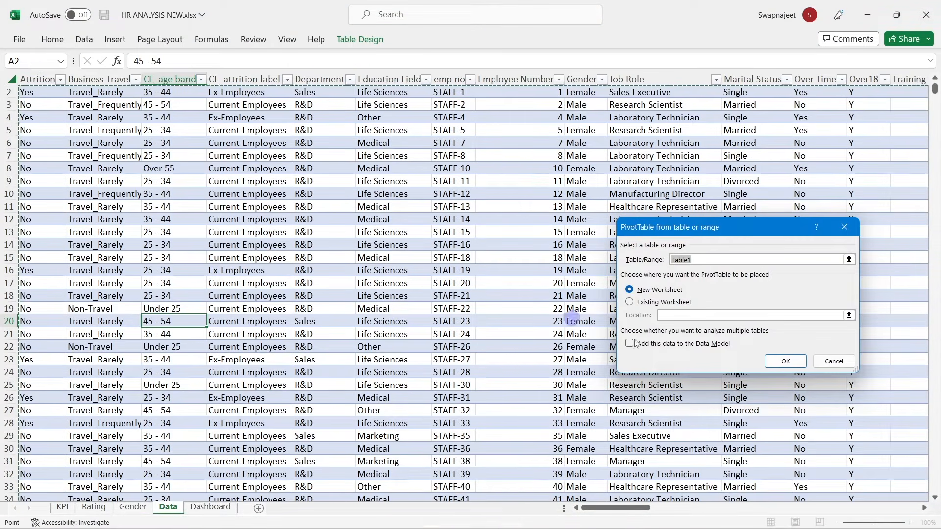
{"action": "left_click", "coordinate": [785, 360]}
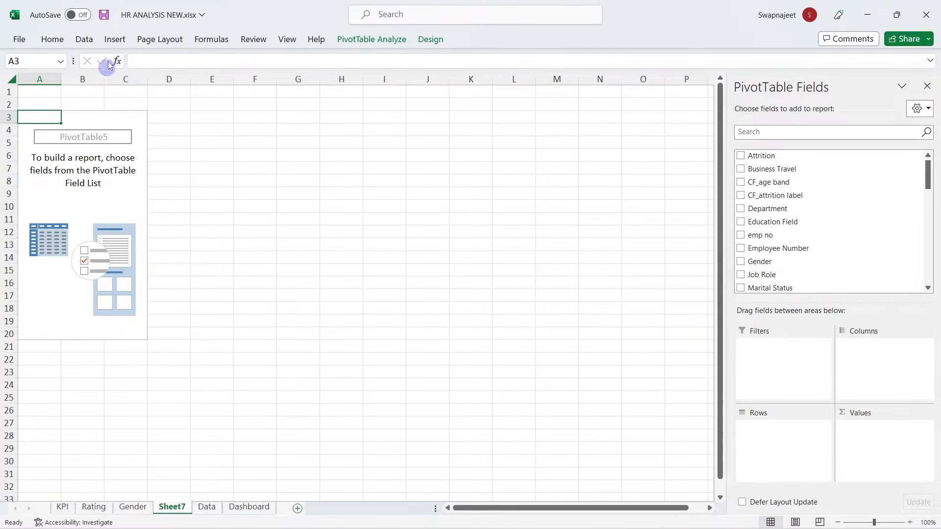
Step: Name both the new PivotTable and its worksheet "Education by Attrition"
{"action": "left_click", "coordinate": [370, 39]}
{"action": "left_click", "coordinate": [17, 70]}
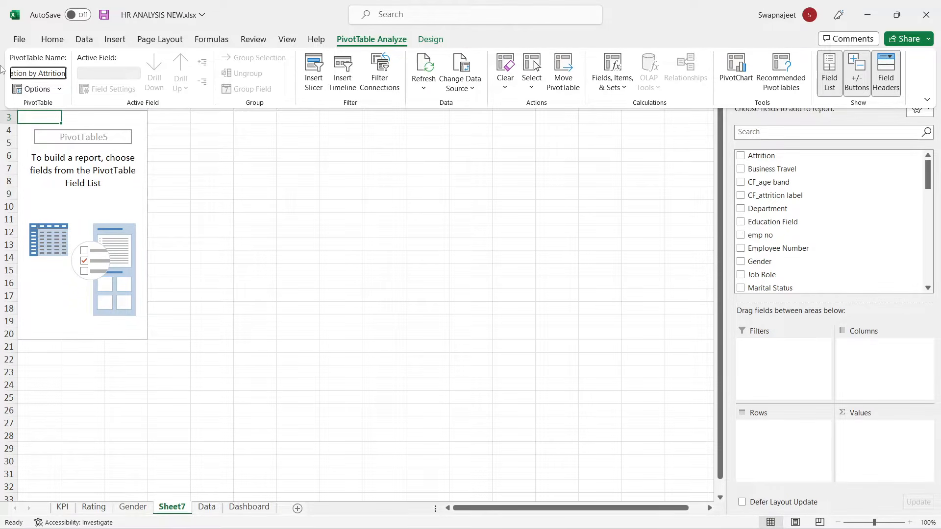
{"action": "left_click", "coordinate": [38, 72]}
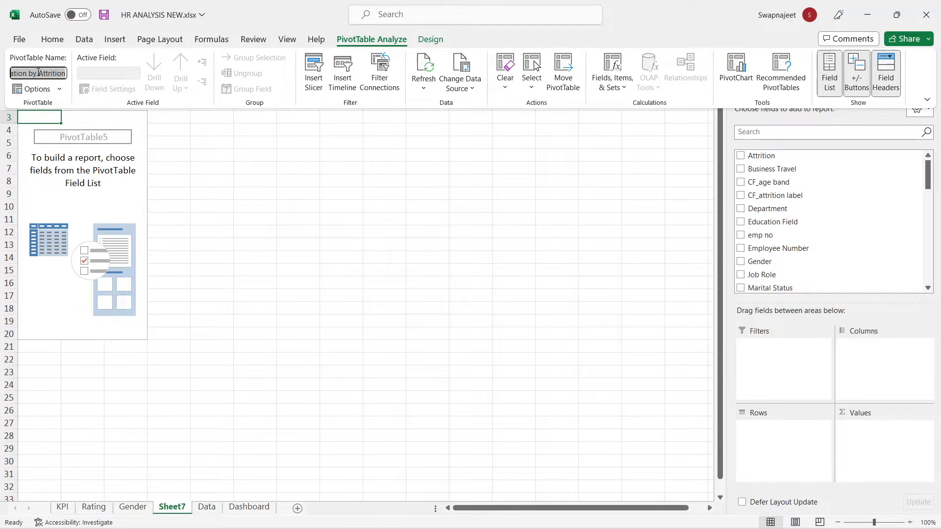
{"action": "left_click", "coordinate": [169, 487]}
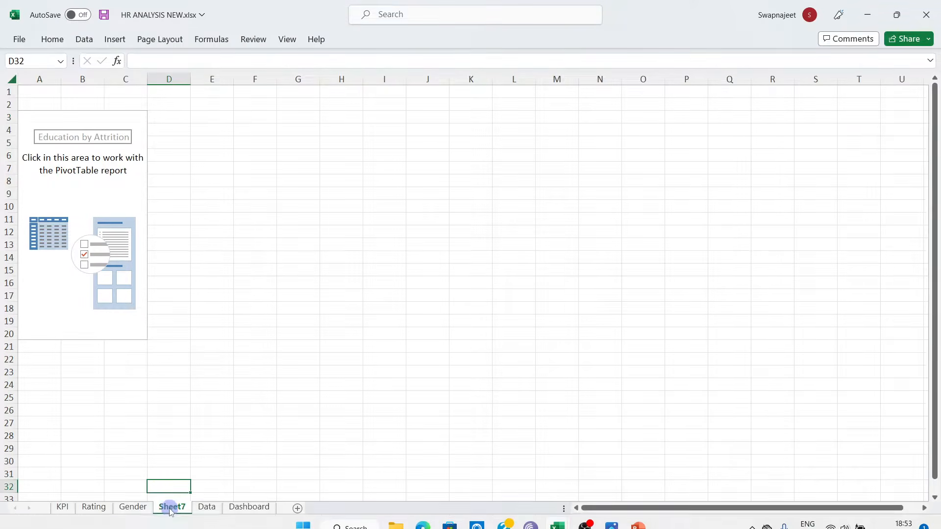
{"action": "left_click", "coordinate": [170, 507]}
{"action": "type", "text": "Education by Attrition"}
{"action": "key", "text": "Return"}
{"action": "left_click", "coordinate": [215, 372]}
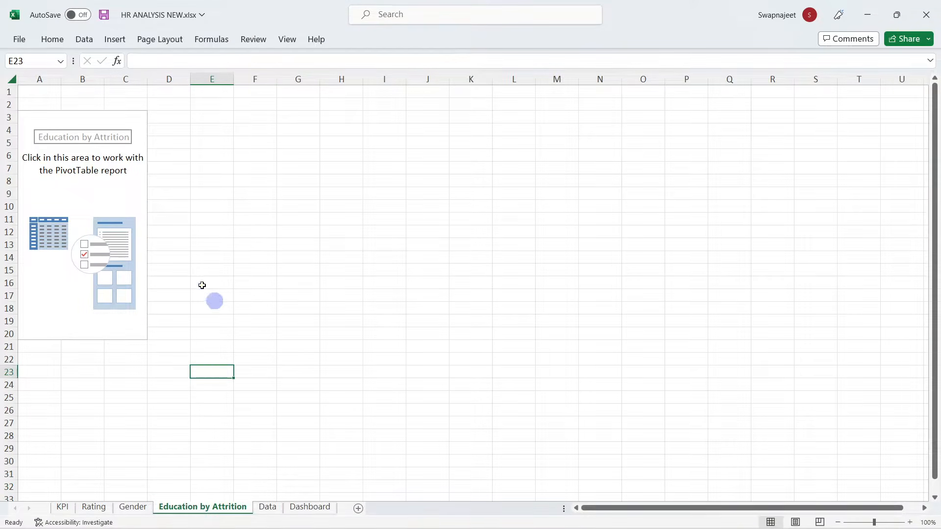
Step: Find the Education field and add it to the PivotTable's rows
{"action": "left_click", "coordinate": [112, 177]}
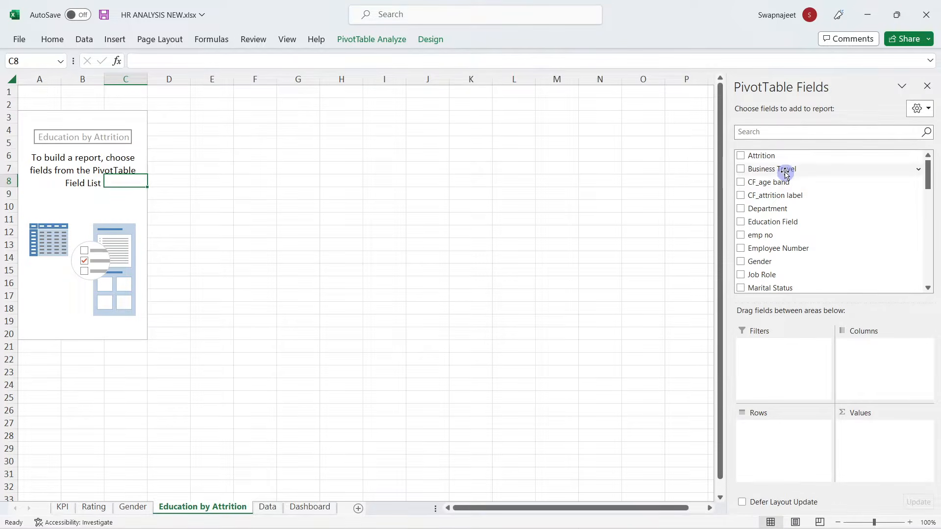
{"action": "scroll", "coordinate": [787, 245], "scroll_direction": "down", "scroll_amount": 2}
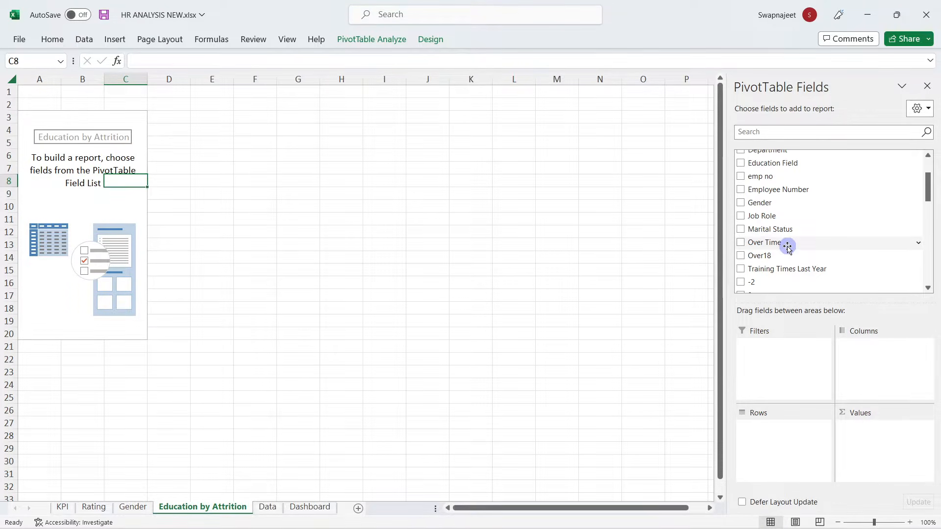
{"action": "left_click", "coordinate": [761, 133]}
{"action": "type", "text": "ed"}
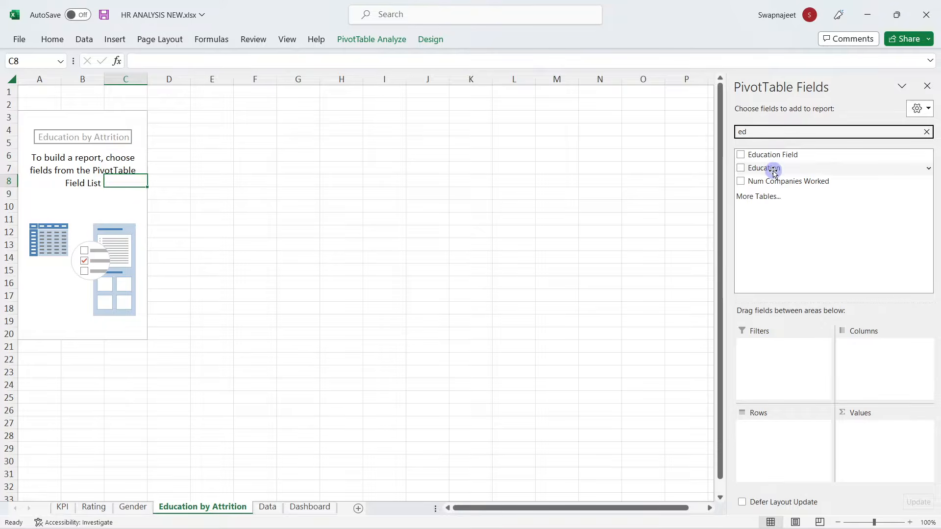
{"action": "left_click_drag", "start_coordinate": [767, 168], "coordinate": [794, 432]}
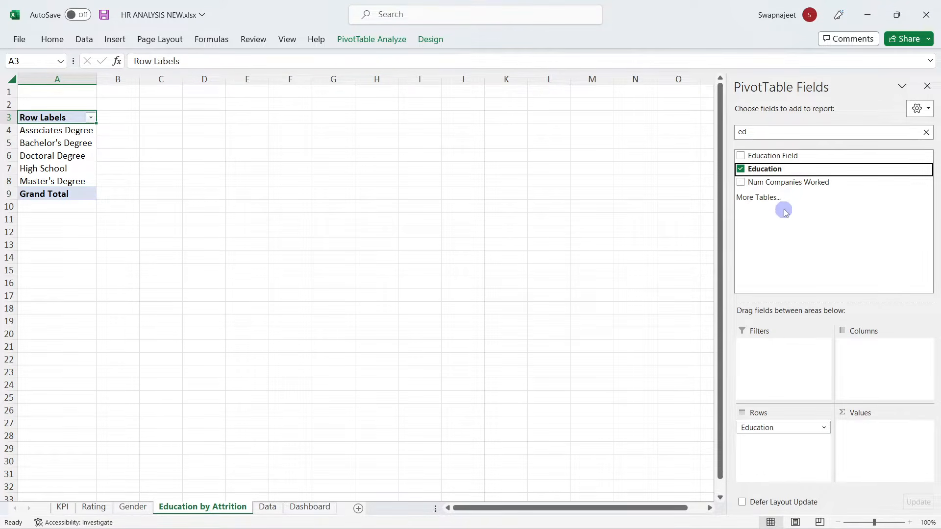
Step: Add CF_attrition count to the PivotTable's values as a sum and close the field list
{"action": "left_click", "coordinate": [762, 132]}
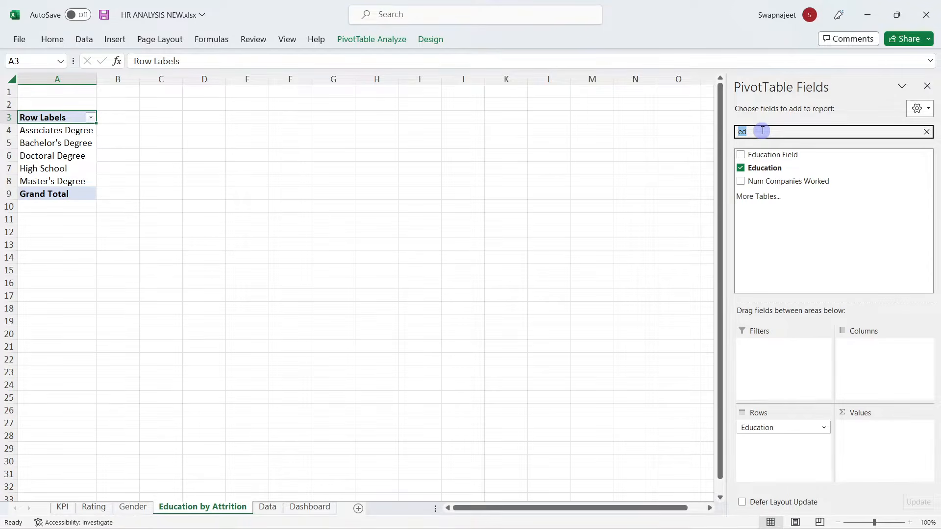
{"action": "type", "text": "att"}
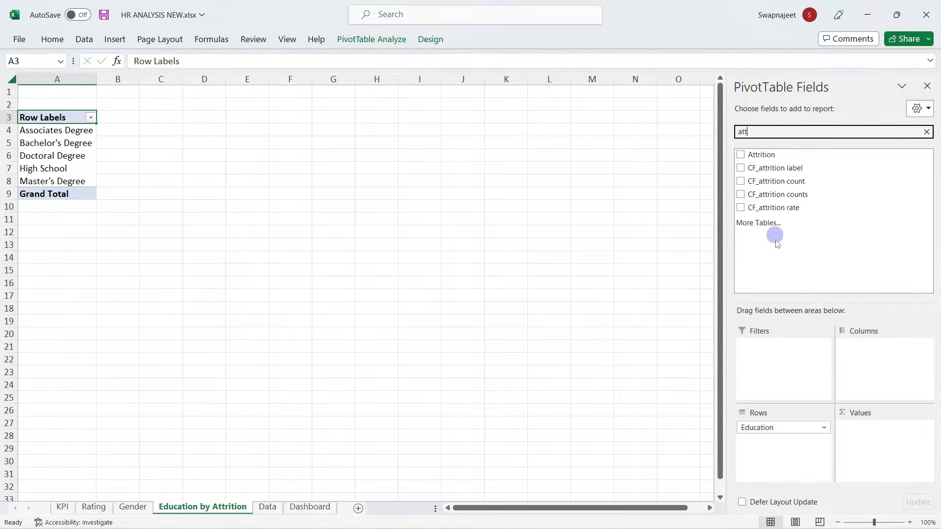
{"action": "left_click_drag", "start_coordinate": [773, 186], "coordinate": [909, 427]}
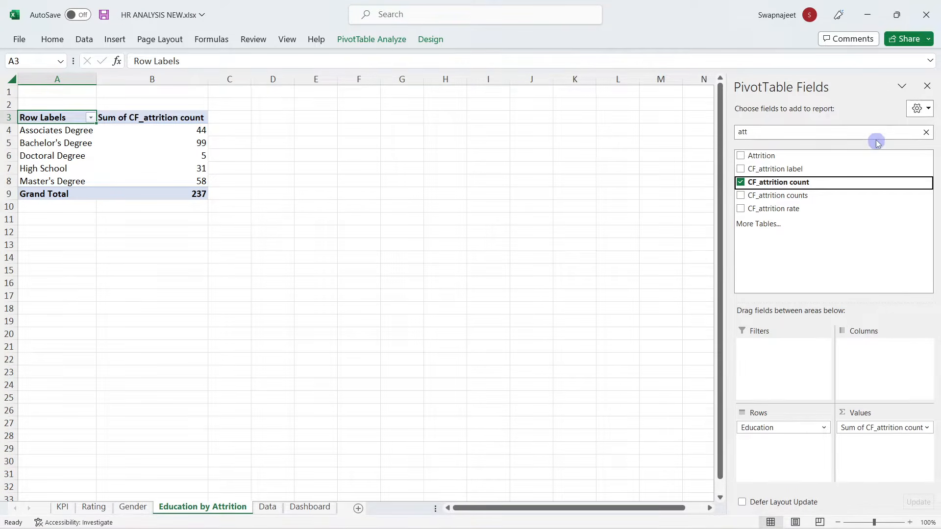
{"action": "left_click", "coordinate": [926, 85]}
{"action": "left_click", "coordinate": [296, 156]}
Step: Insert a Clustered Bar PivotChart from the education attrition data
{"action": "left_click", "coordinate": [47, 129]}
{"action": "left_click_drag", "start_coordinate": [47, 129], "coordinate": [178, 176]}
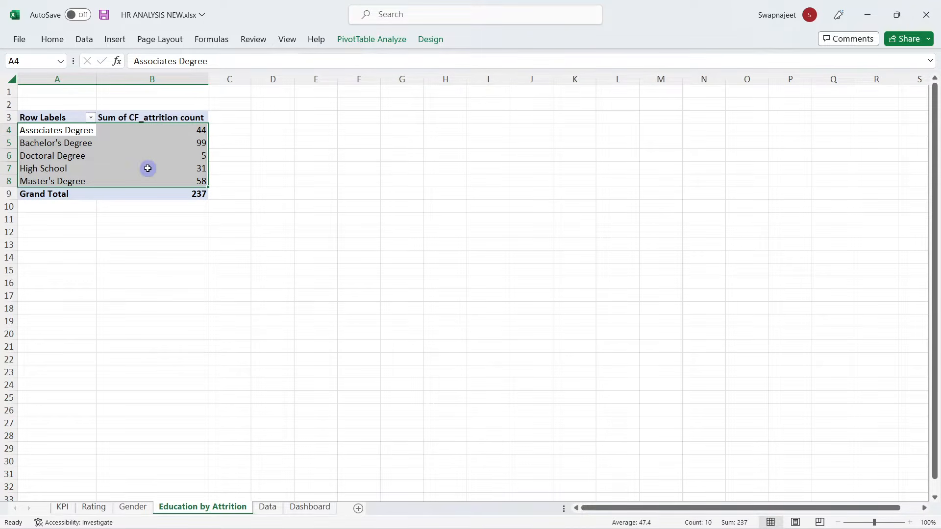
{"action": "mouse_move", "coordinate": [147, 168]}
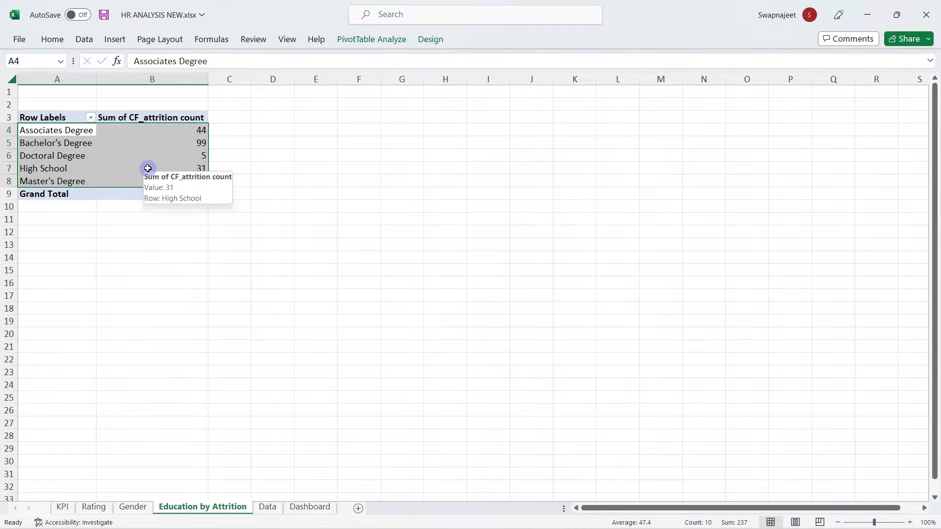
{"action": "left_click", "coordinate": [381, 40]}
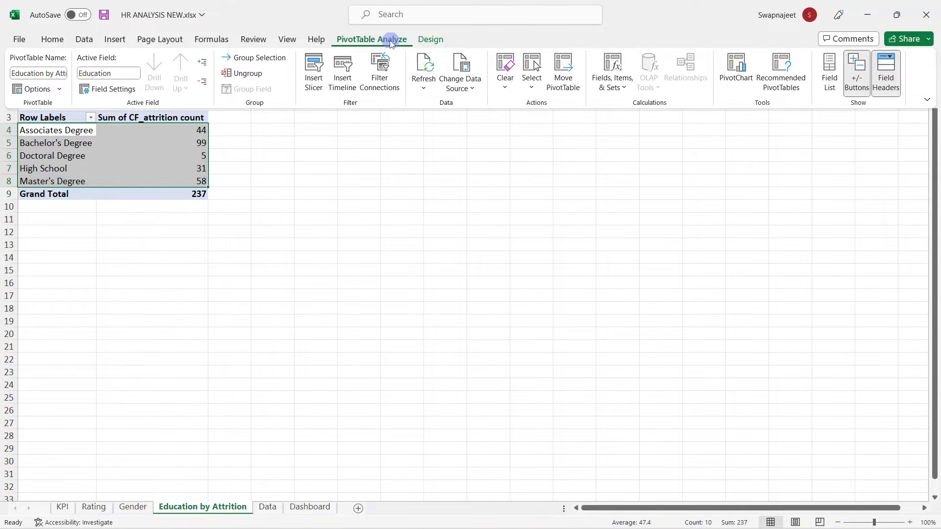
{"action": "left_click", "coordinate": [735, 73]}
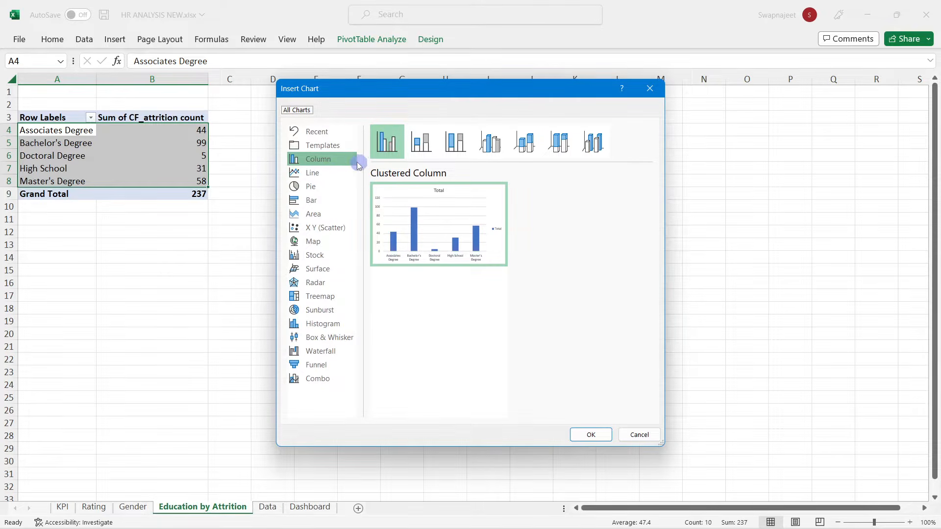
{"action": "mouse_move", "coordinate": [460, 239]}
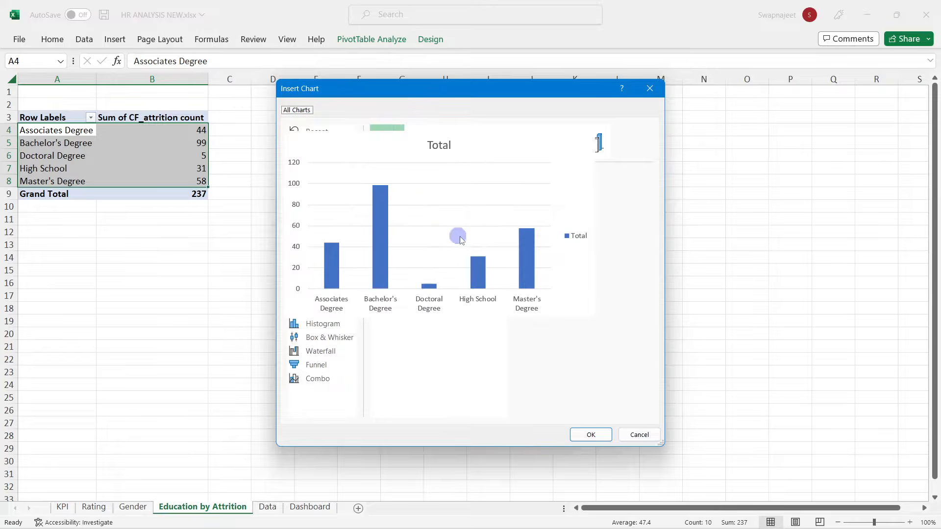
{"action": "left_click", "coordinate": [313, 199]}
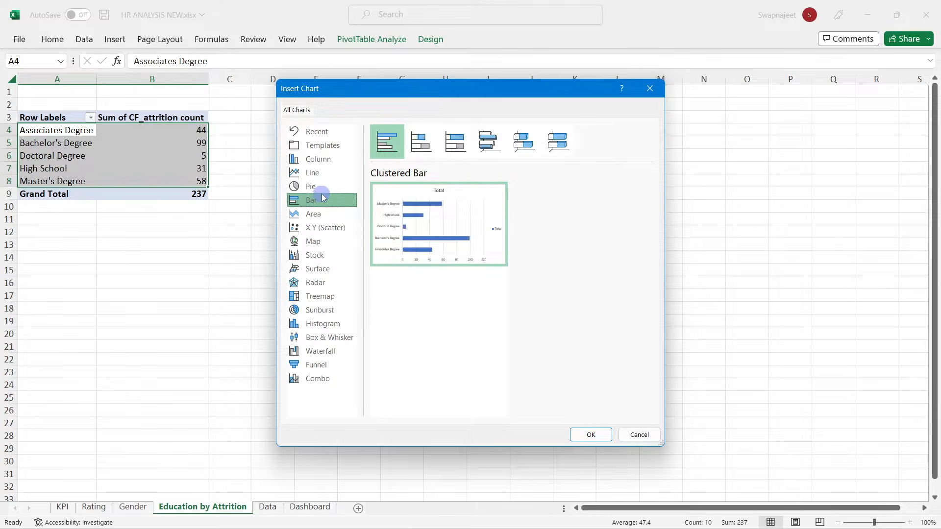
{"action": "left_click", "coordinate": [605, 435]}
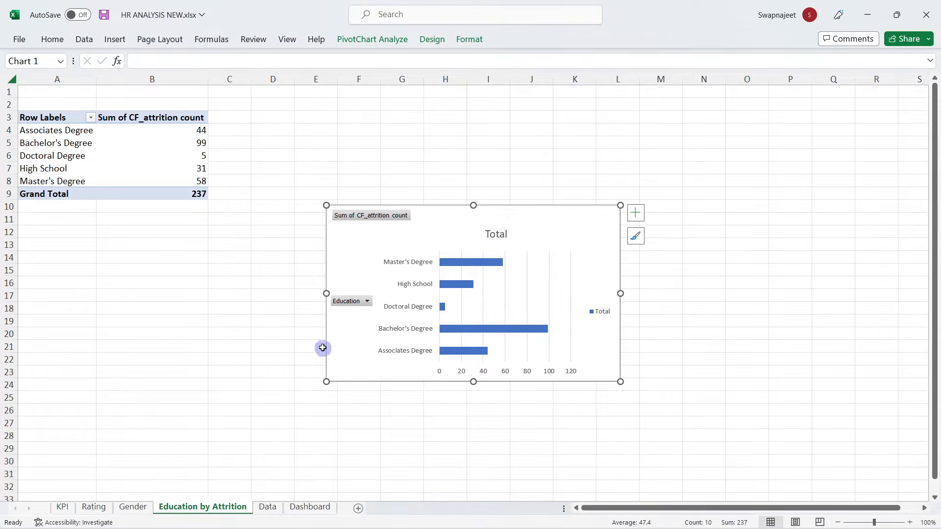
Step: Hide all field buttons on the bar chart, including the attrition value and Education axis buttons
{"action": "left_click", "coordinate": [256, 325]}
{"action": "left_click", "coordinate": [357, 220]}
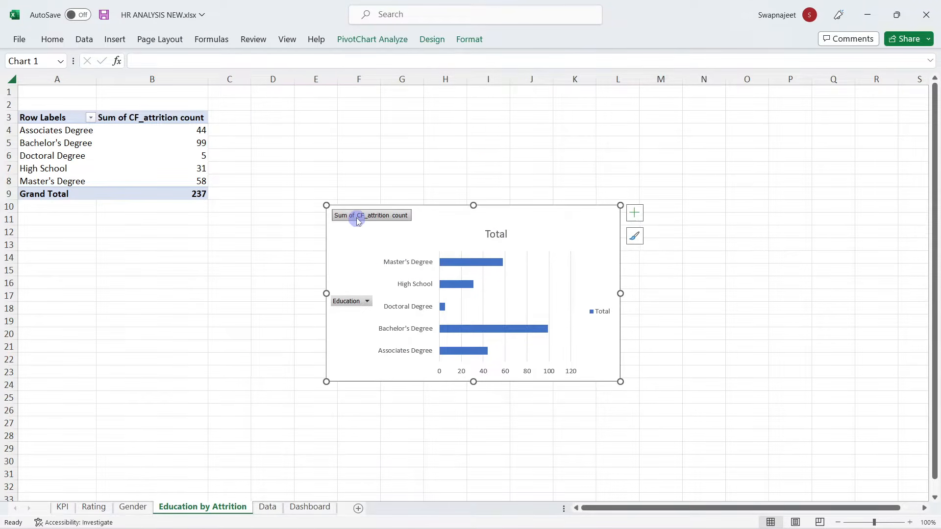
{"action": "left_click", "coordinate": [366, 299]}
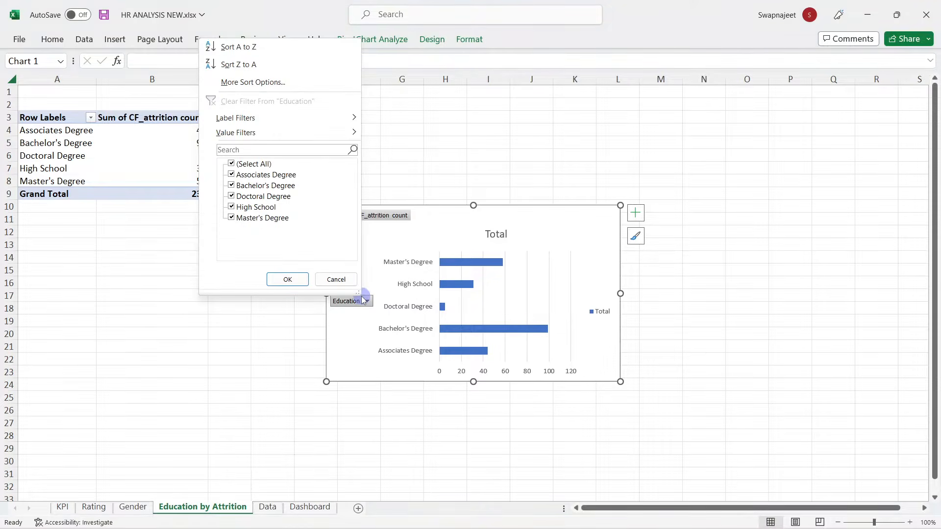
{"action": "left_click", "coordinate": [384, 264]}
{"action": "right_click", "coordinate": [363, 218]}
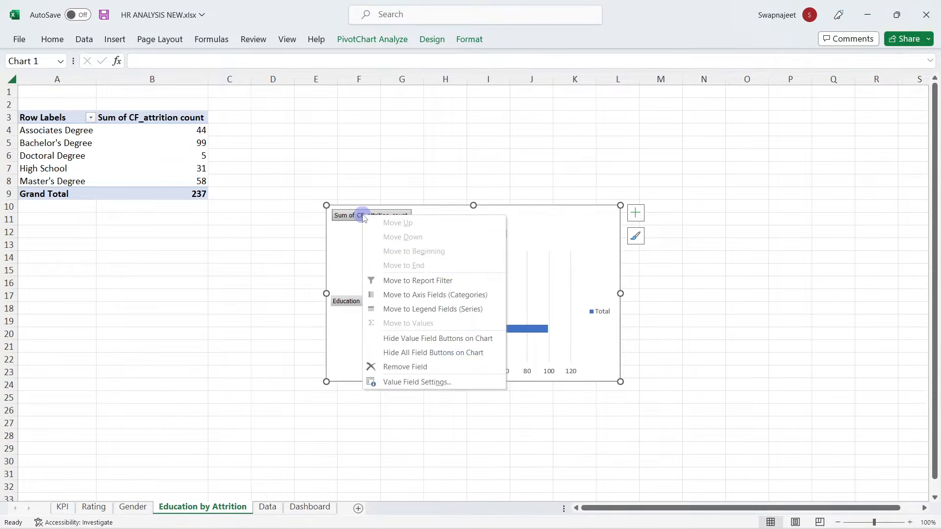
{"action": "left_click", "coordinate": [440, 338]}
{"action": "right_click", "coordinate": [353, 299]}
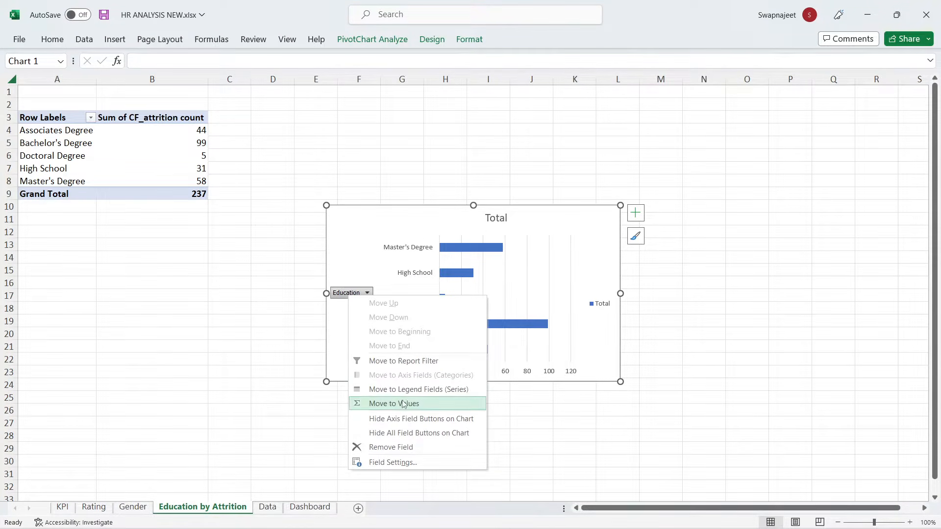
{"action": "left_click", "coordinate": [405, 429]}
Step: Delete the legend and the "Total" title from the bar chart
{"action": "left_click", "coordinate": [600, 303]}
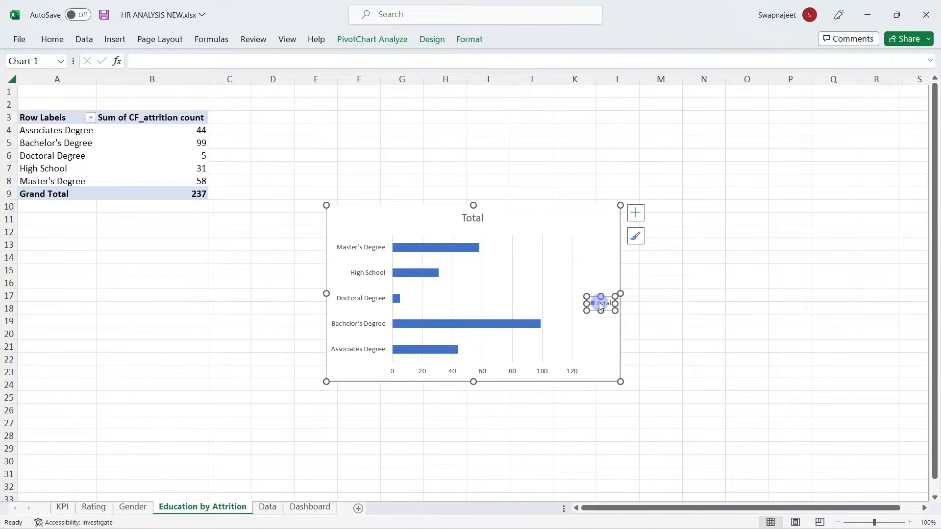
{"action": "key", "text": "Delete"}
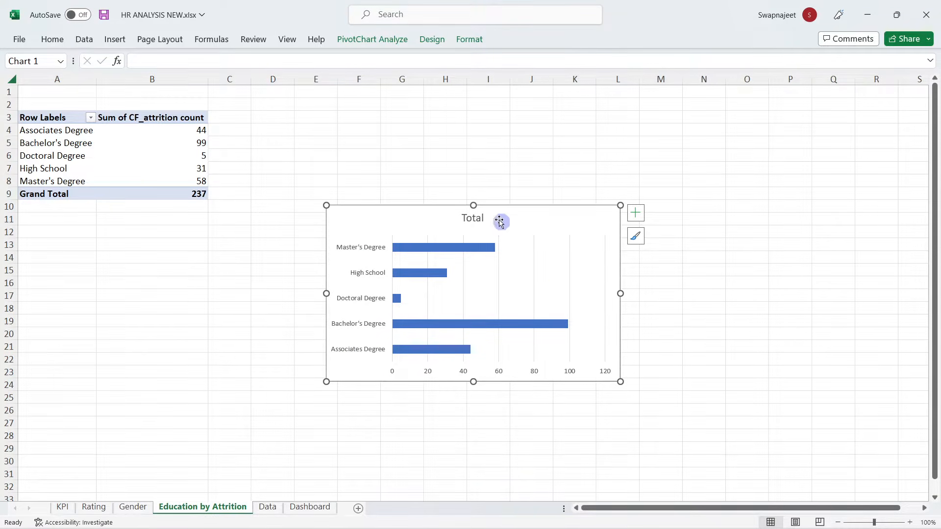
{"action": "left_click", "coordinate": [479, 217]}
{"action": "key", "text": "Delete"}
Step: Remove the axes and gridlines from the education bar chart and turn on its data labels
{"action": "left_click", "coordinate": [636, 213]}
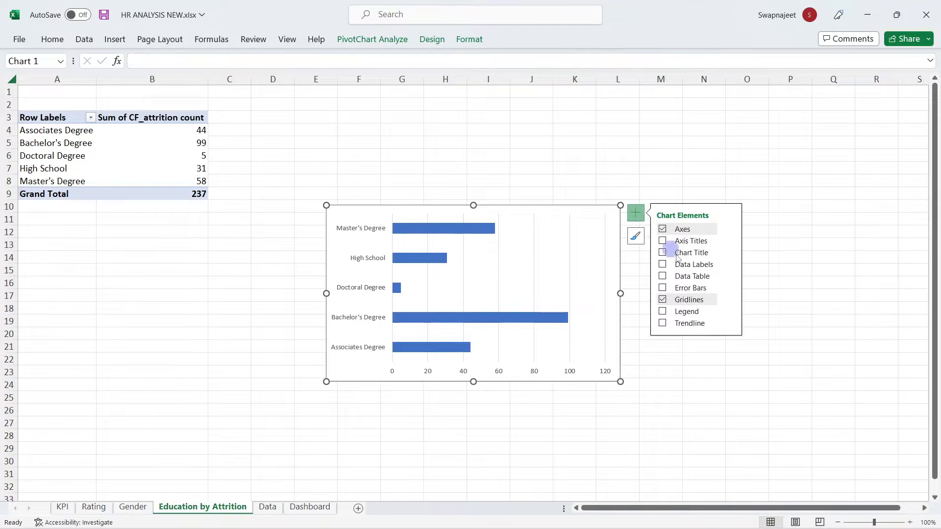
{"action": "left_click", "coordinate": [662, 299]}
{"action": "left_click", "coordinate": [663, 230]}
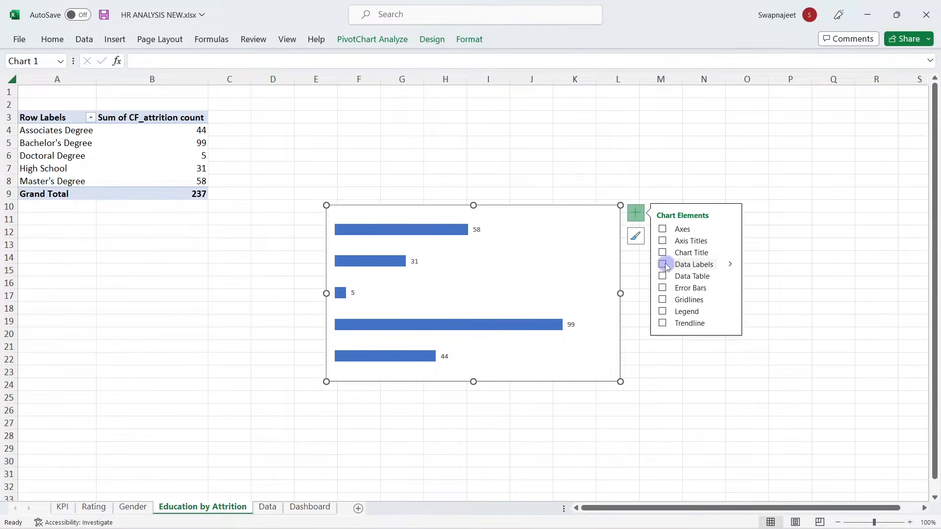
{"action": "left_click", "coordinate": [821, 132]}
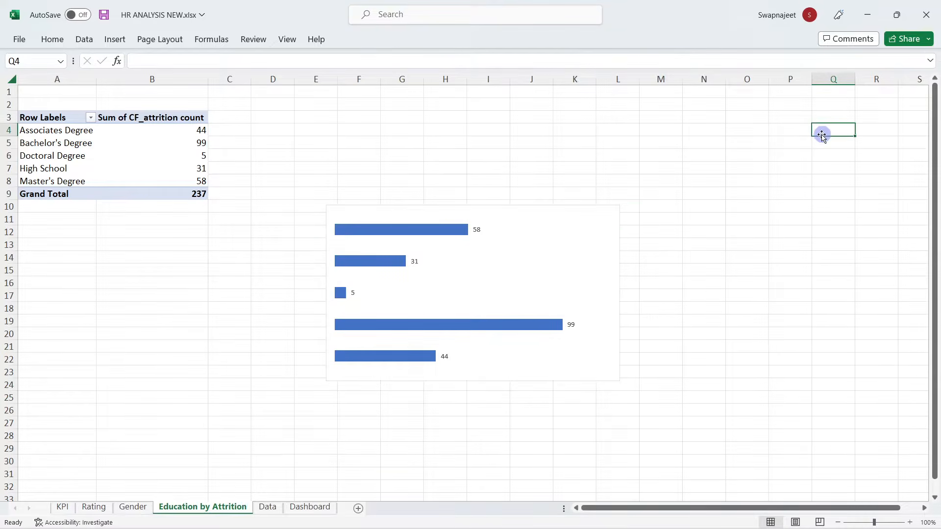
Step: Sort the education PivotTable by its attrition count values from smallest to largest
{"action": "left_click", "coordinate": [602, 266]}
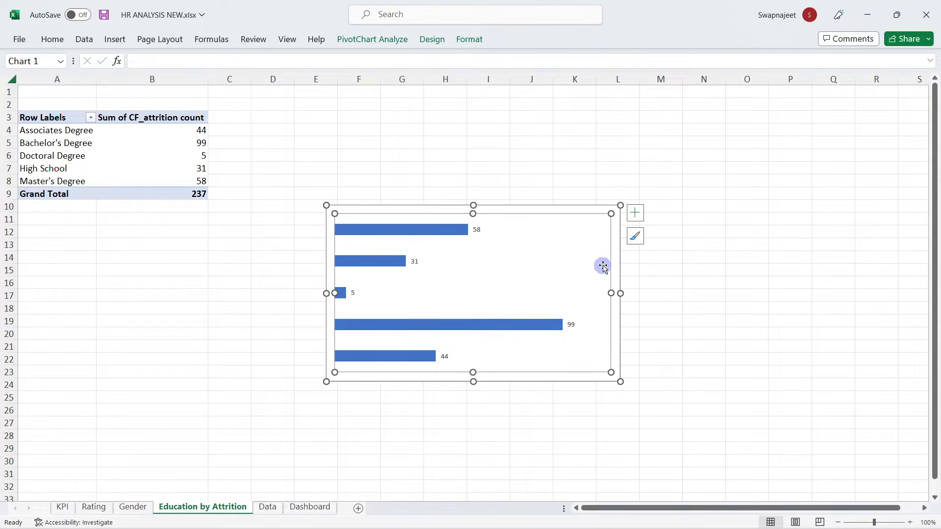
{"action": "left_click", "coordinate": [568, 210]}
{"action": "right_click", "coordinate": [153, 158]}
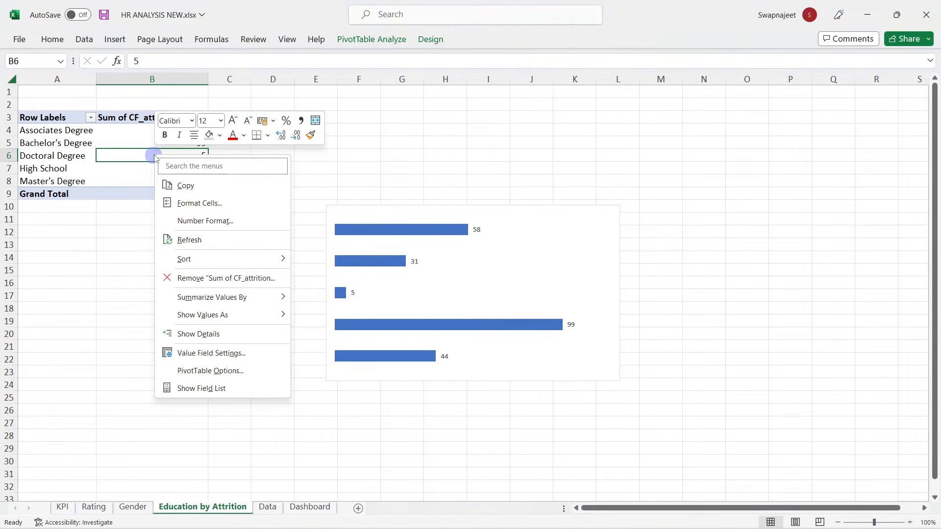
{"action": "mouse_move", "coordinate": [219, 260]}
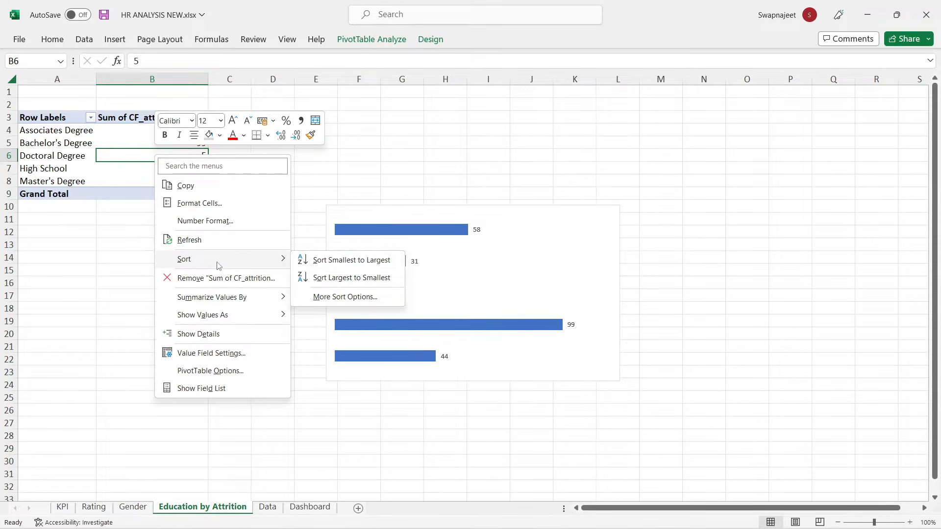
{"action": "left_click", "coordinate": [353, 268]}
{"action": "left_click", "coordinate": [257, 267]}
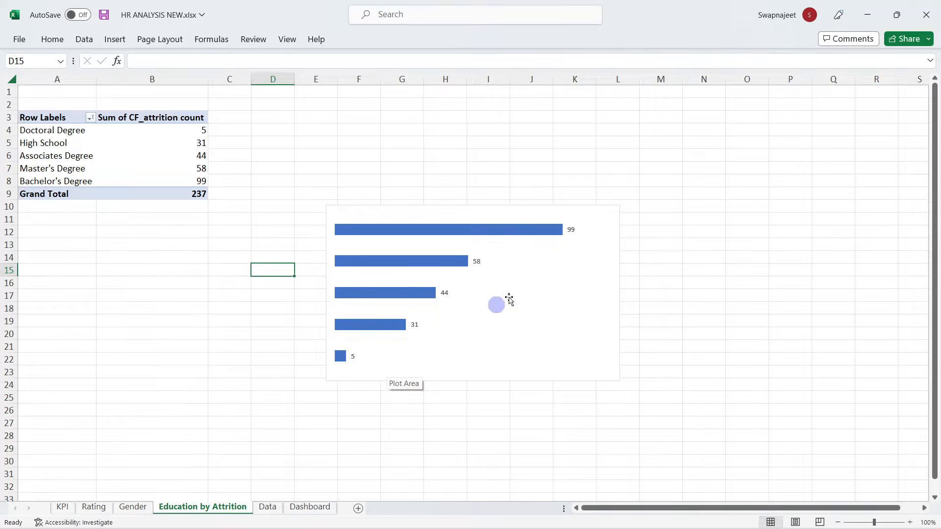
{"action": "left_click", "coordinate": [657, 242]}
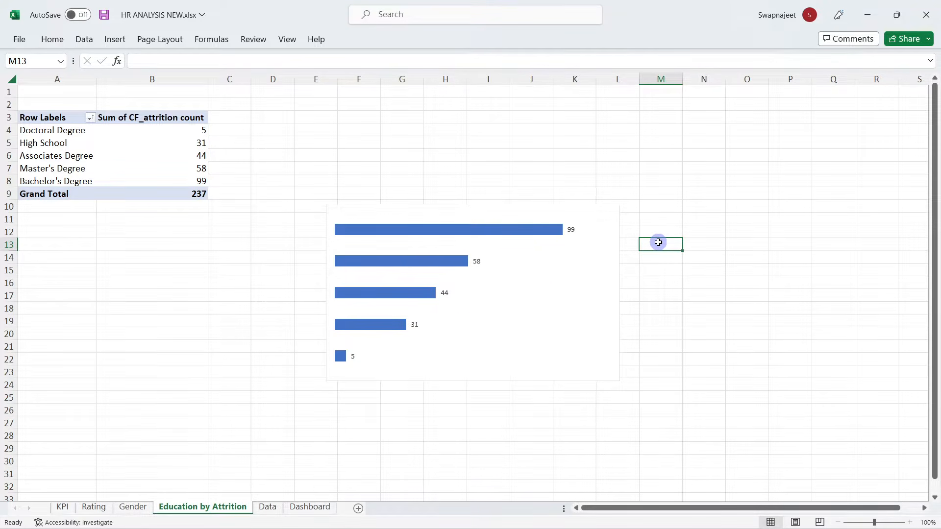
Step: Restore the bar chart's axes without axis titles, and delete only the horizontal value axis
{"action": "left_click", "coordinate": [506, 277]}
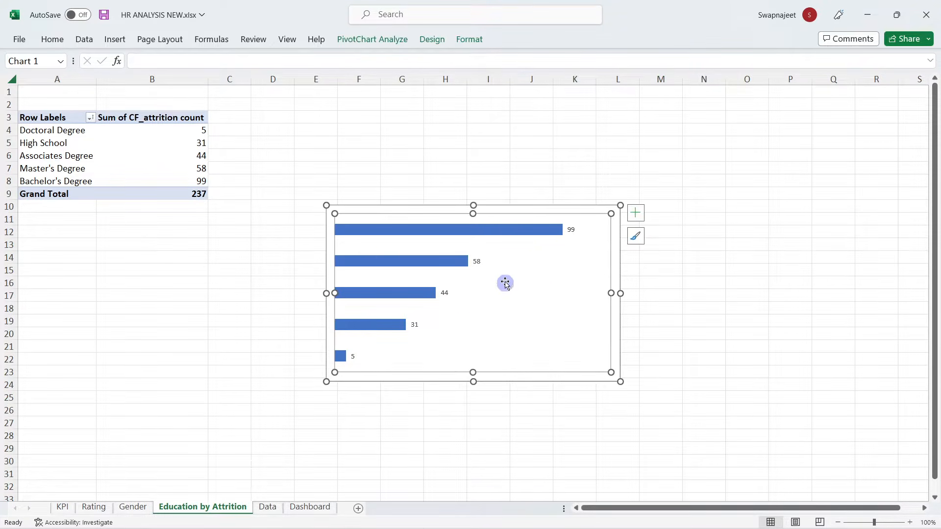
{"action": "left_click", "coordinate": [636, 214]}
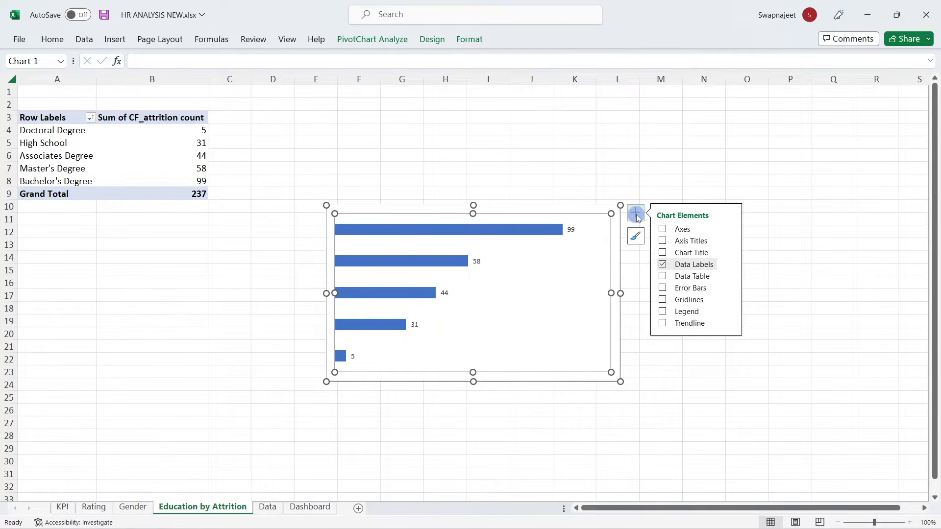
{"action": "left_click", "coordinate": [680, 240]}
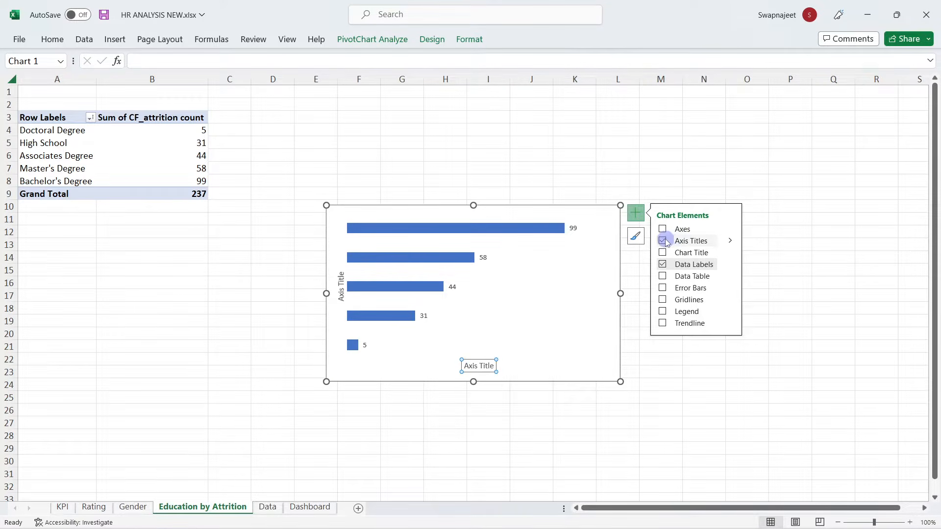
{"action": "left_click", "coordinate": [662, 240]}
{"action": "left_click", "coordinate": [662, 229]}
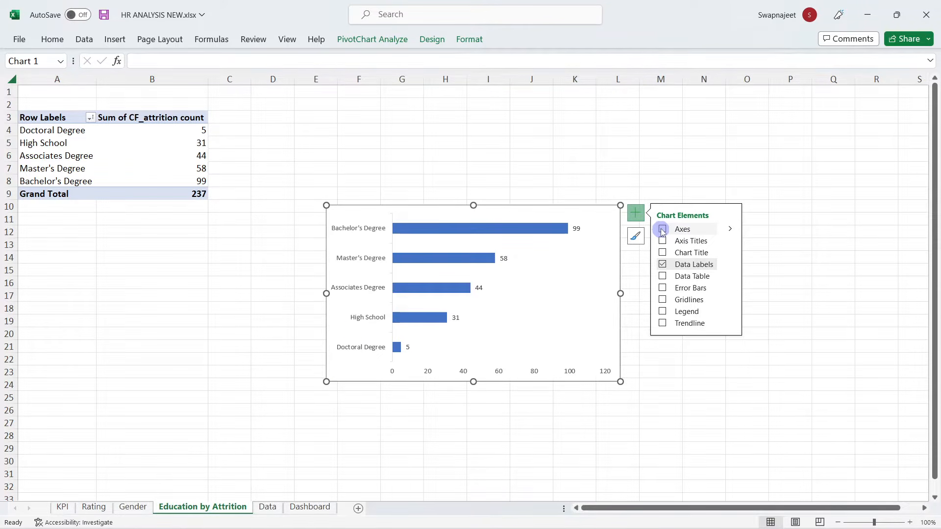
{"action": "left_click", "coordinate": [536, 372]}
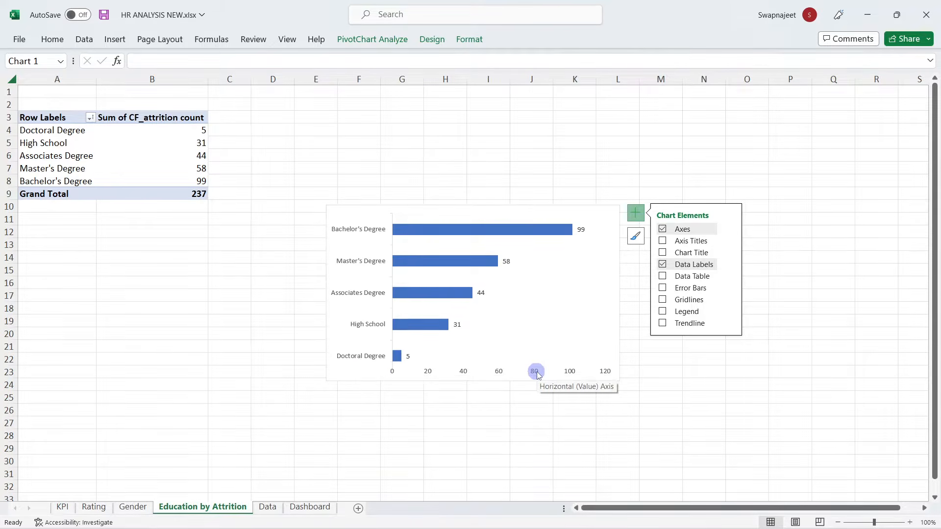
{"action": "key", "text": "Delete"}
{"action": "left_click", "coordinate": [790, 230]}
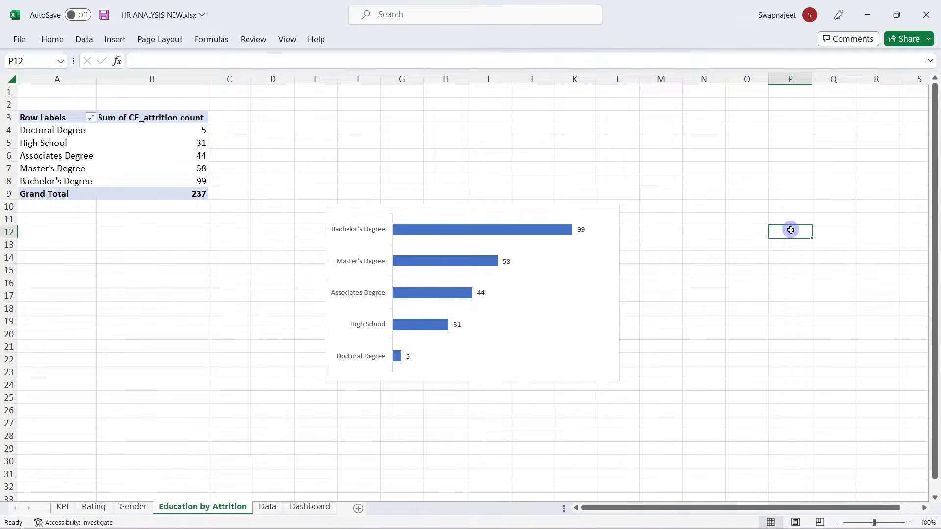
Step: Copy the education attrition bar chart and paste it onto the Dashboard sheet
{"action": "left_click", "coordinate": [616, 274]}
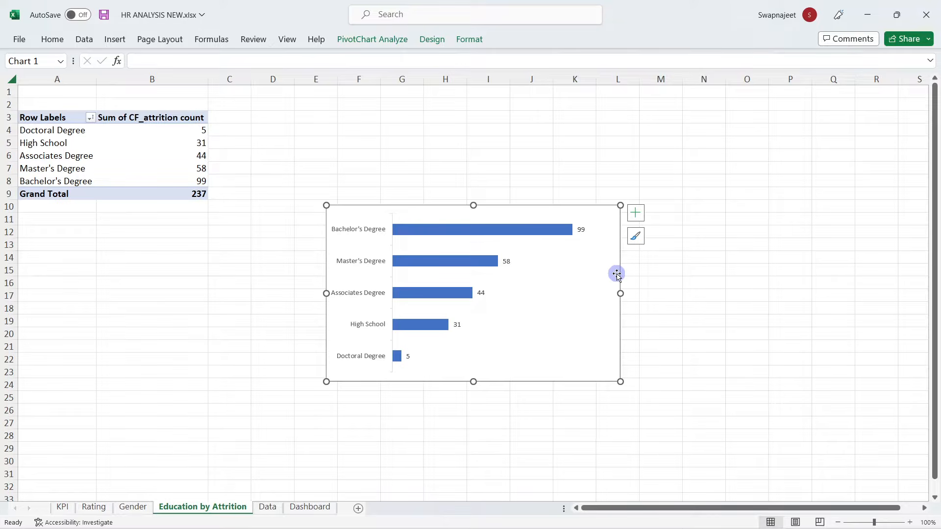
{"action": "left_click", "coordinate": [310, 507]}
{"action": "left_click", "coordinate": [391, 274]}
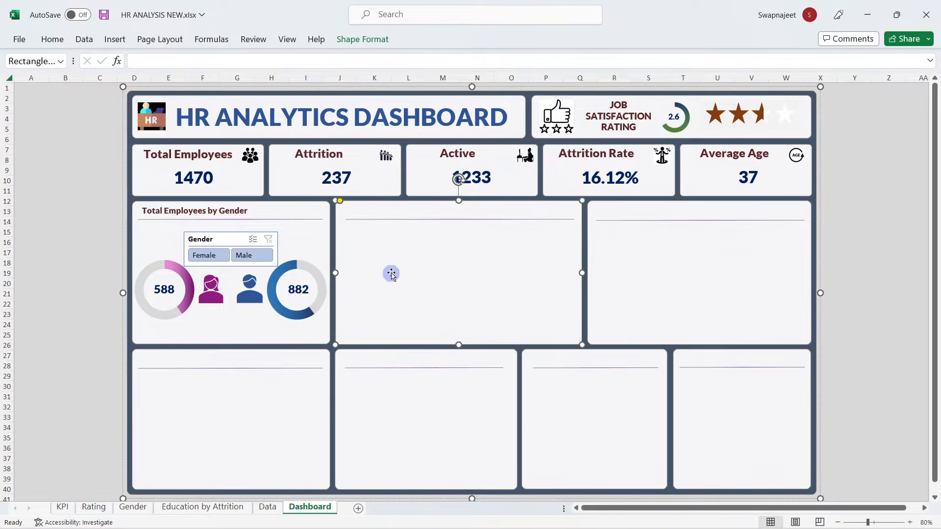
{"action": "key", "text": "ctrl+v"}
Step: Move the pasted chart into the empty panel beside Total Employees by Gender and resize its height to fit below the divider line
{"action": "left_click", "coordinate": [261, 103]}
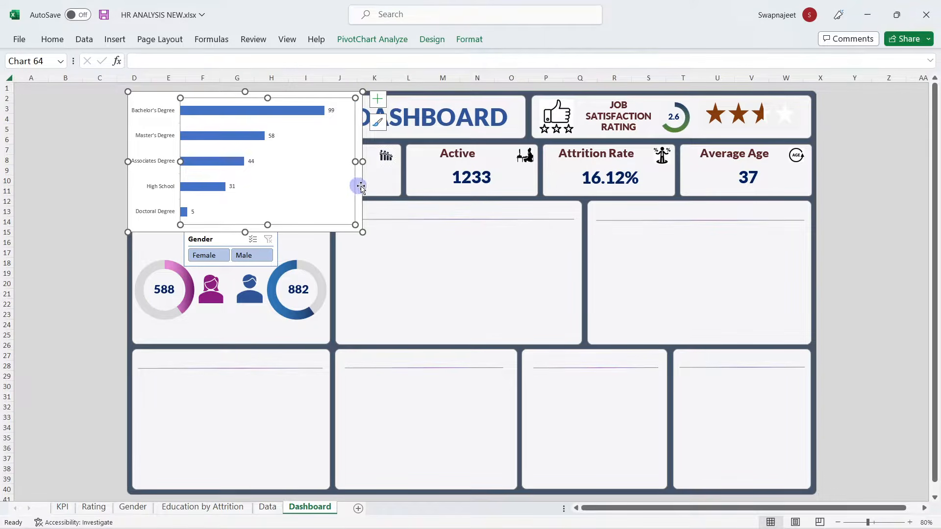
{"action": "left_click", "coordinate": [358, 181]}
{"action": "mouse_move", "coordinate": [358, 171]}
{"action": "left_mouse_down"}
{"action": "mouse_move", "coordinate": [554, 305]}
{"action": "mouse_move", "coordinate": [579, 291]}
{"action": "left_mouse_up"}
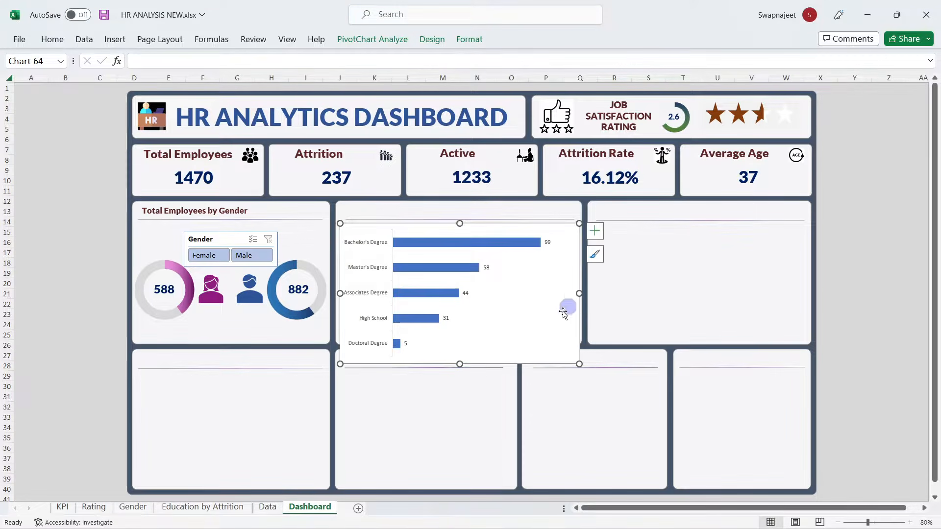
{"action": "left_click_drag", "start_coordinate": [459, 364], "coordinate": [465, 343]}
{"action": "left_click_drag", "start_coordinate": [459, 223], "coordinate": [460, 218]}
Step: Format the education chart's area with no fill and no border line
{"action": "right_click", "coordinate": [543, 302]}
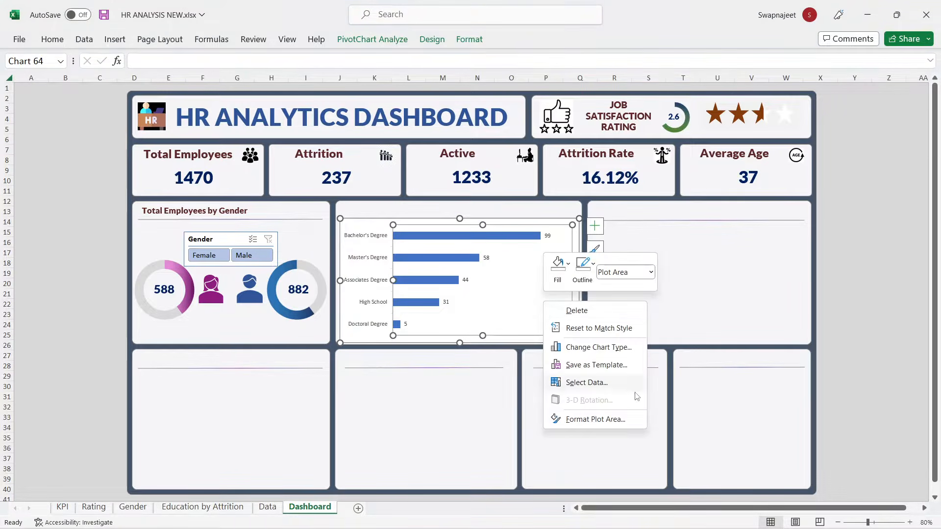
{"action": "left_click", "coordinate": [342, 219]}
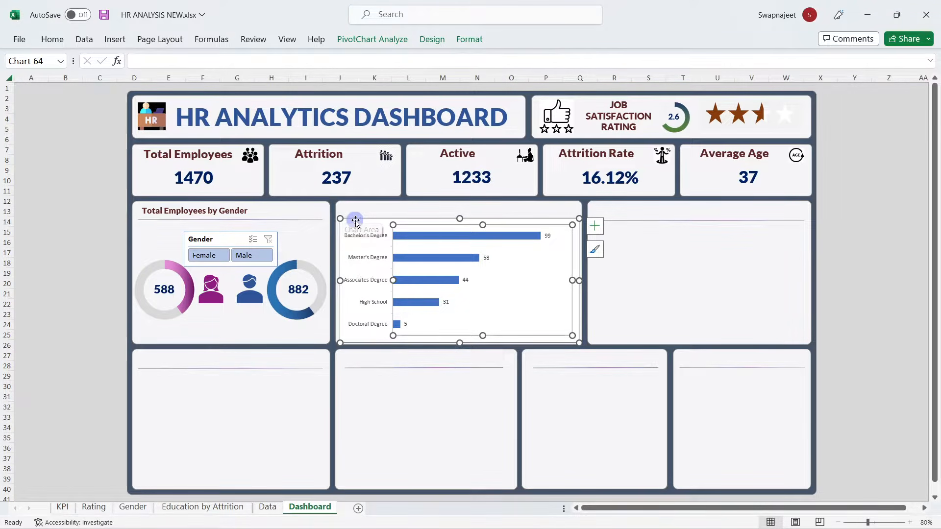
{"action": "left_click", "coordinate": [351, 217]}
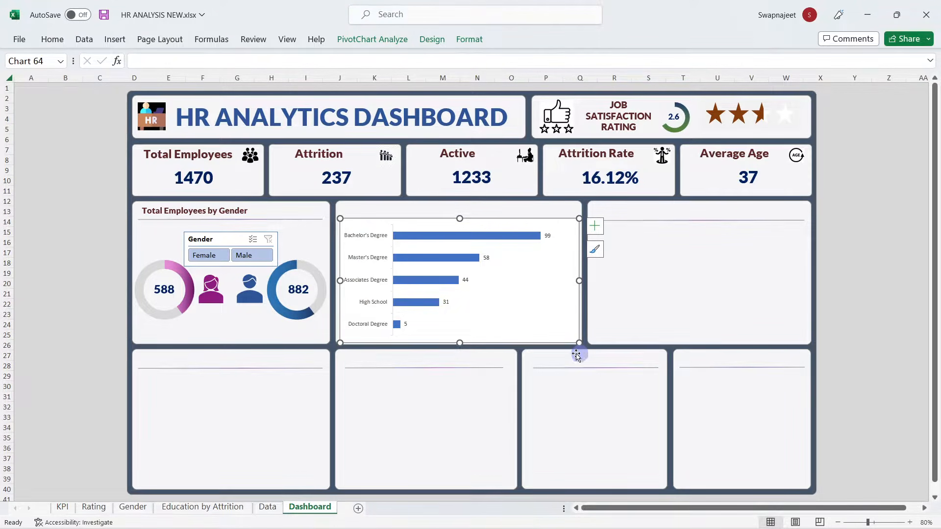
{"action": "left_click", "coordinate": [433, 250]}
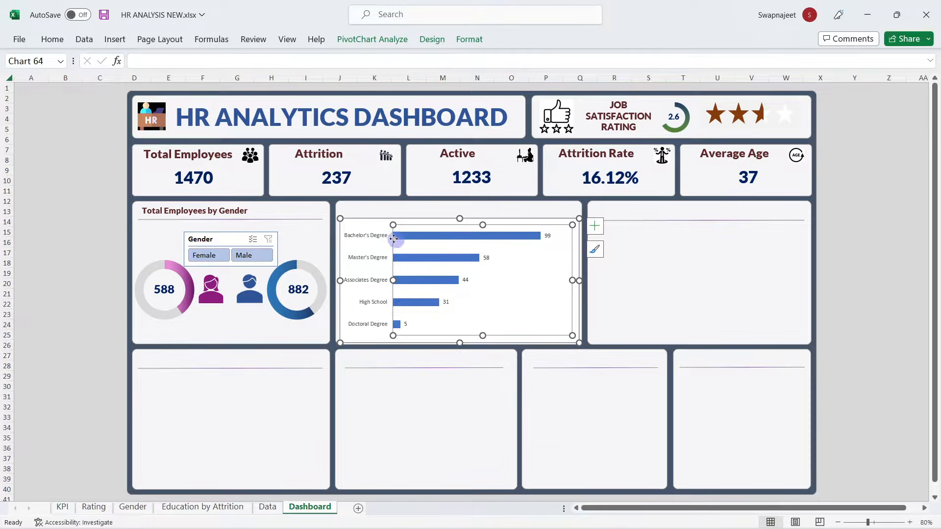
{"action": "left_click", "coordinate": [362, 227]}
{"action": "right_click", "coordinate": [352, 224]}
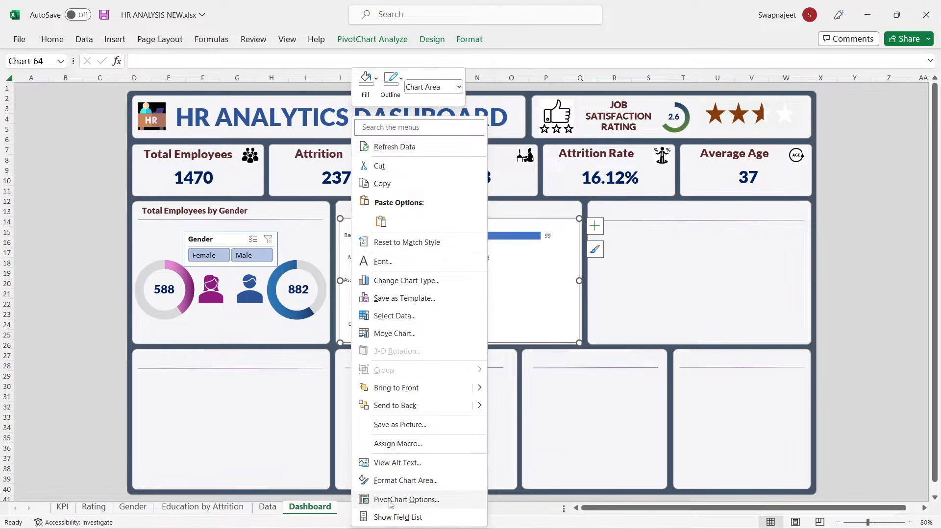
{"action": "left_click", "coordinate": [389, 481]}
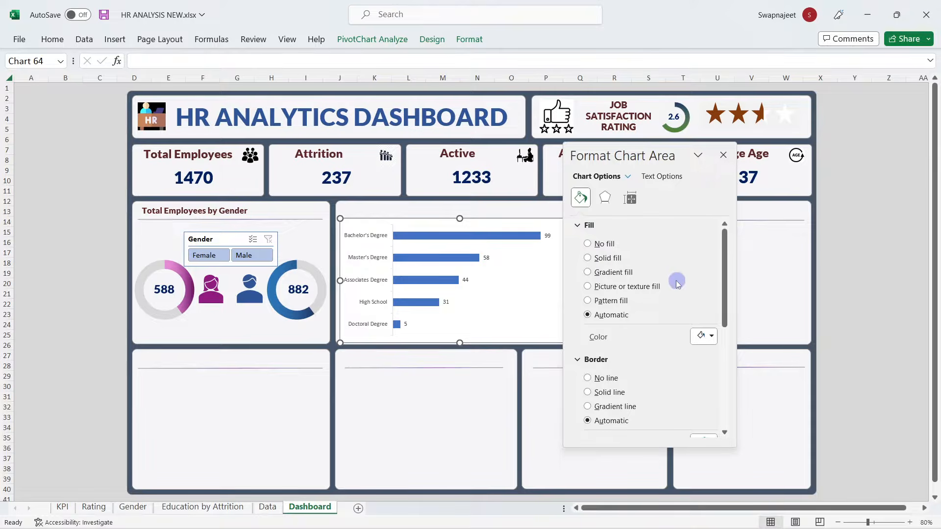
{"action": "left_click", "coordinate": [600, 244]}
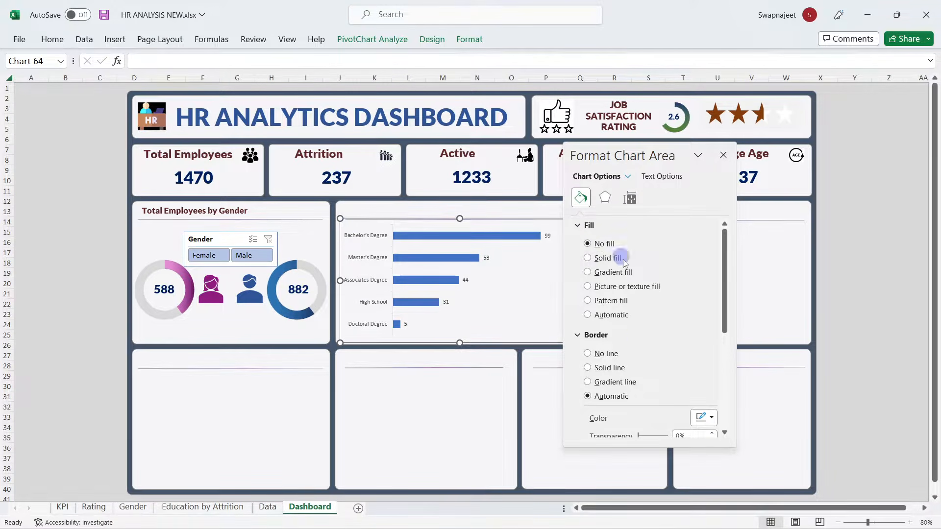
{"action": "left_click", "coordinate": [609, 355]}
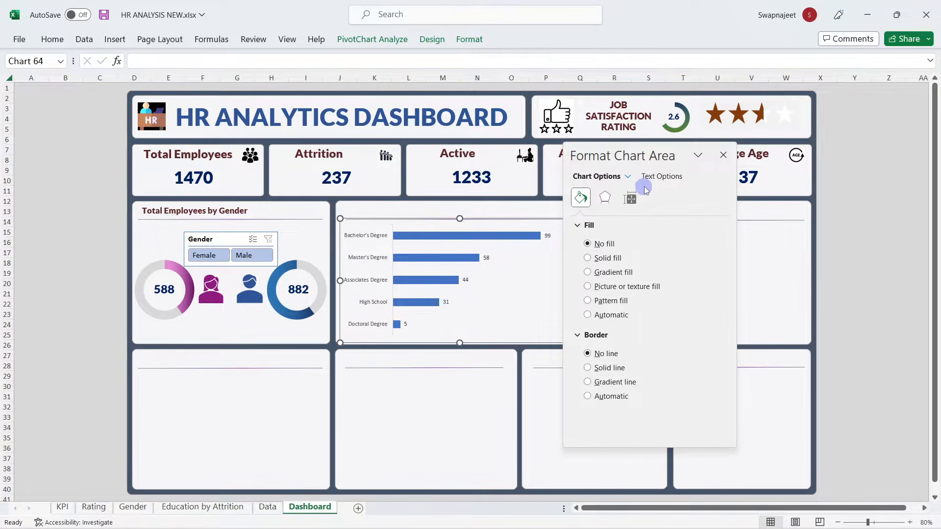
Step: Set the gap width of the education chart's bars to 75%
{"action": "left_click", "coordinate": [629, 199]}
{"action": "left_click", "coordinate": [417, 238]}
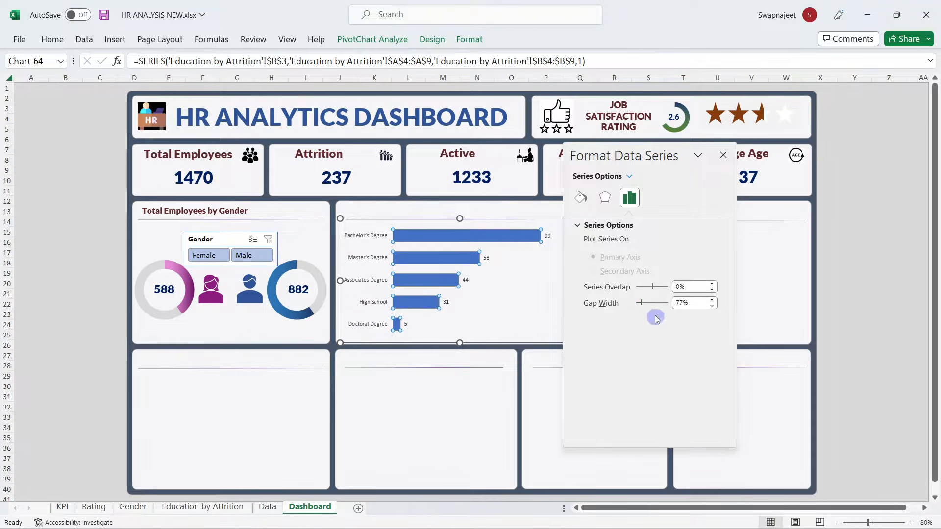
{"action": "double_click", "coordinate": [677, 304]}
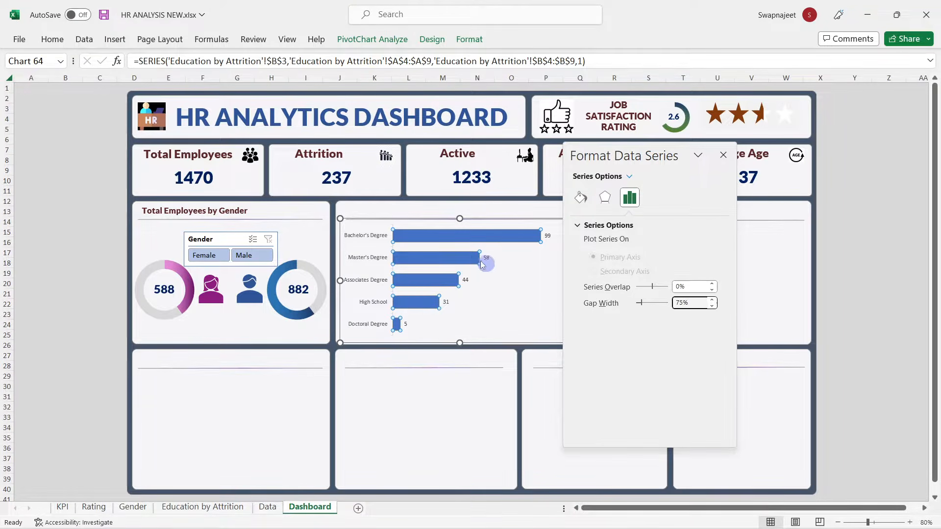
Step: Apply a gradient fill to the bars with the first gradient stop in the theme's dark green at -50% brightness
{"action": "left_click", "coordinate": [580, 198]}
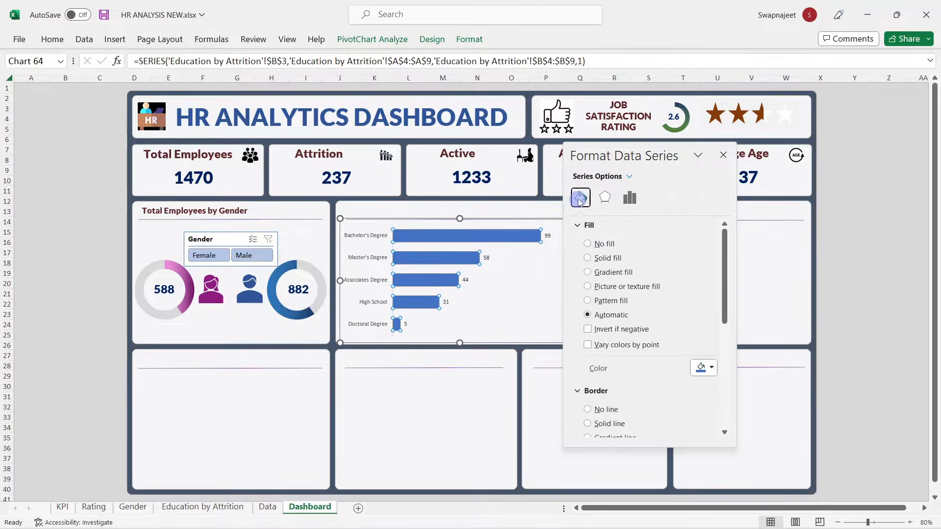
{"action": "left_click", "coordinate": [632, 275]}
{"action": "scroll", "coordinate": [681, 284], "scroll_direction": "down", "scroll_amount": 5}
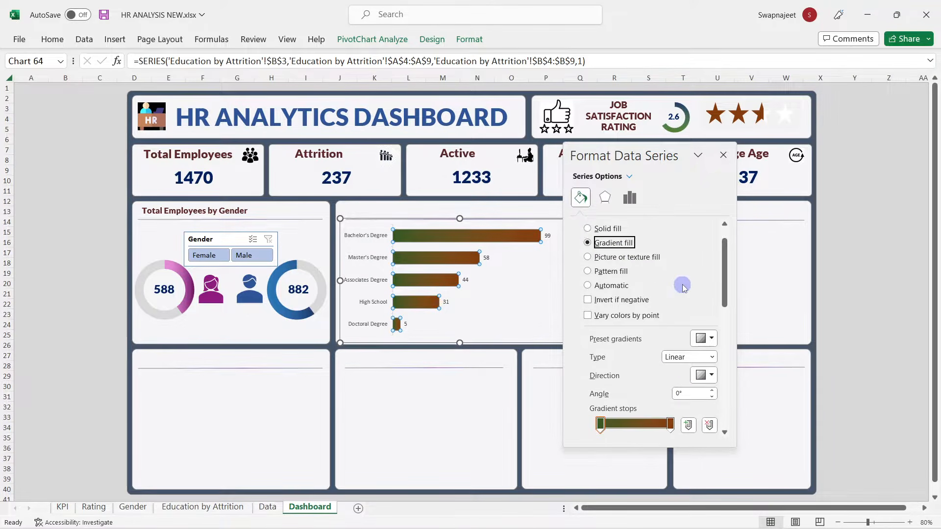
{"action": "left_click", "coordinate": [600, 307]}
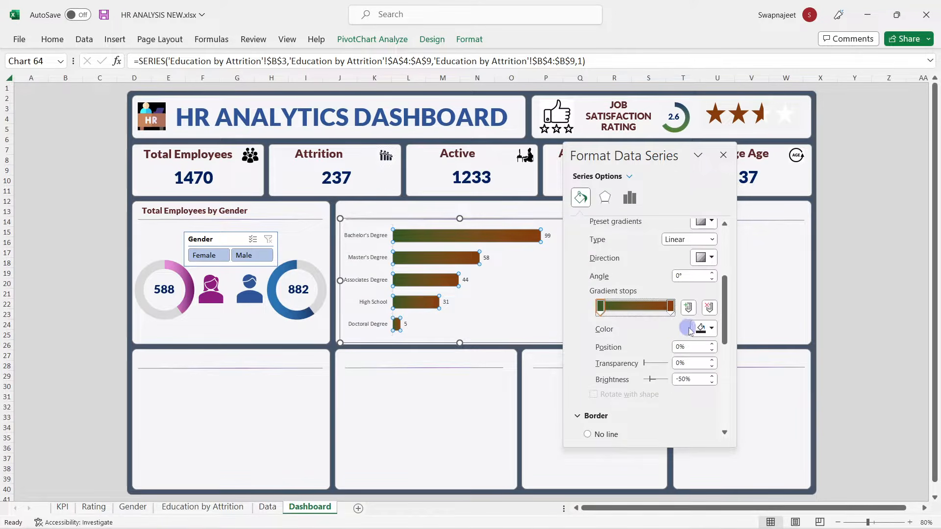
{"action": "left_click", "coordinate": [706, 329]}
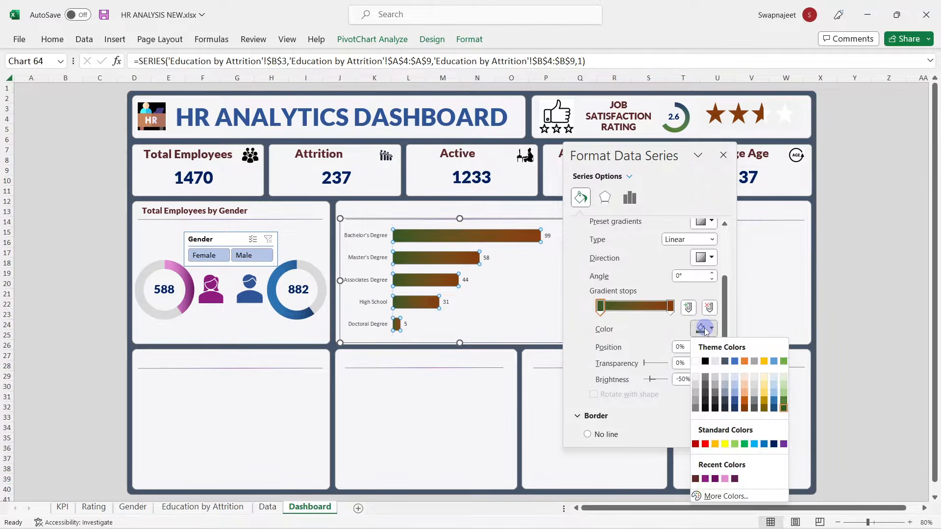
{"action": "left_click", "coordinate": [784, 408]}
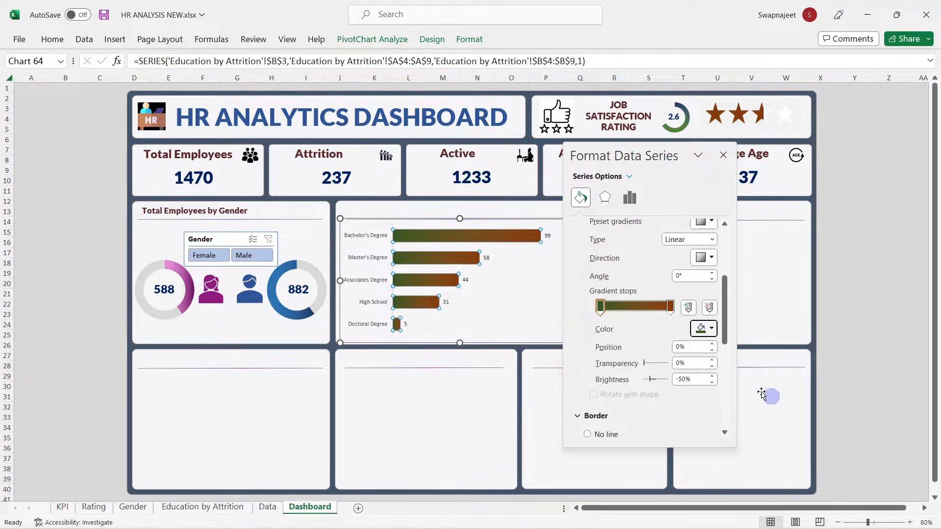
Step: Set the last gradient stop of the bars to the theme green at -25% brightness
{"action": "left_click", "coordinate": [669, 306]}
{"action": "left_click", "coordinate": [704, 335]}
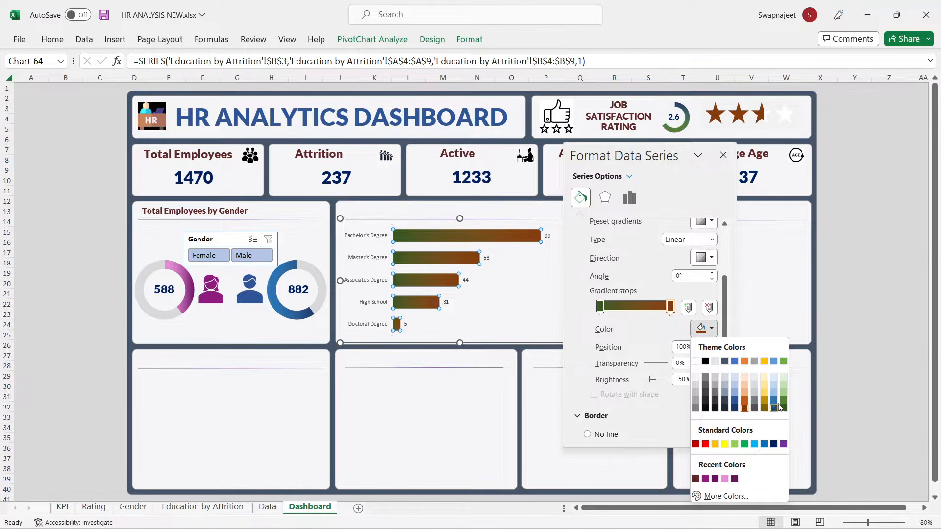
{"action": "left_click", "coordinate": [783, 400]}
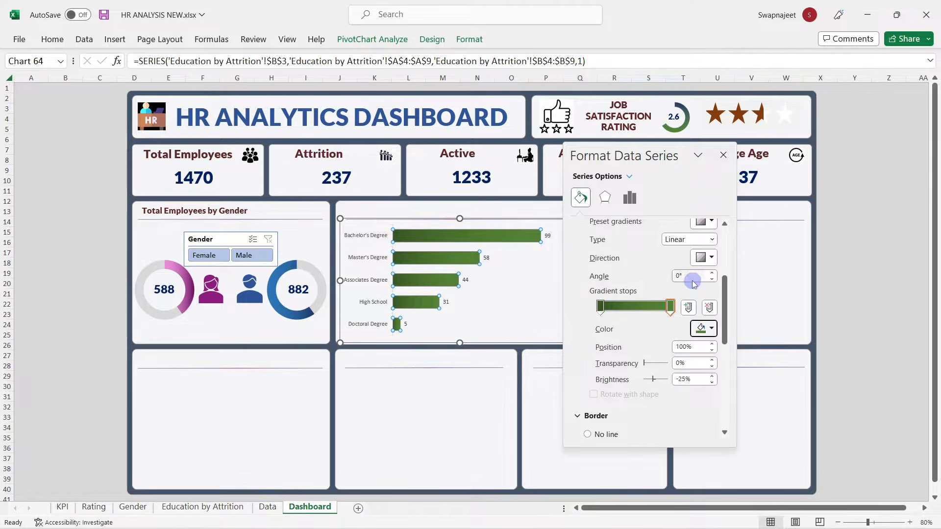
Step: Close the bar series formatting and make the education chart's category axis labels bold
{"action": "scroll", "coordinate": [691, 286], "scroll_direction": "down", "scroll_amount": 2}
{"action": "scroll", "coordinate": [647, 353], "scroll_direction": "up", "scroll_amount": 1}
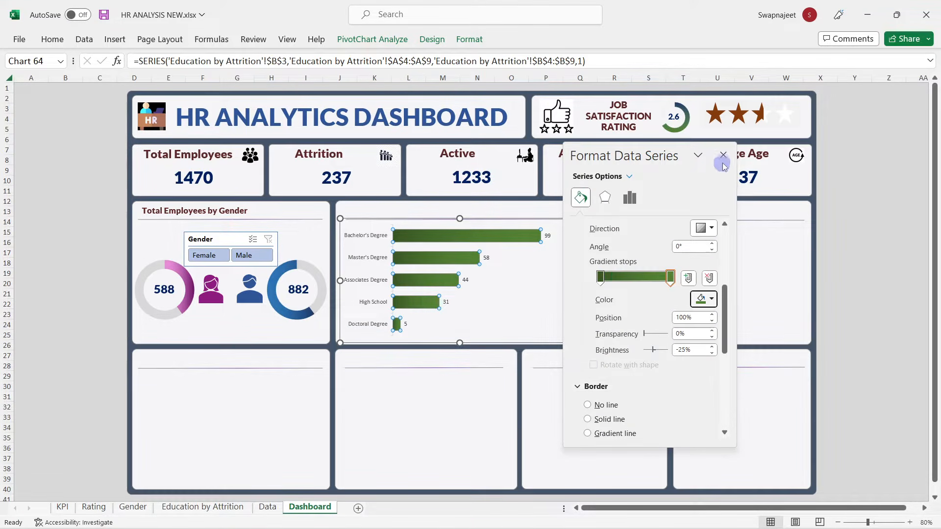
{"action": "left_click", "coordinate": [723, 155]}
{"action": "left_click", "coordinate": [509, 250]}
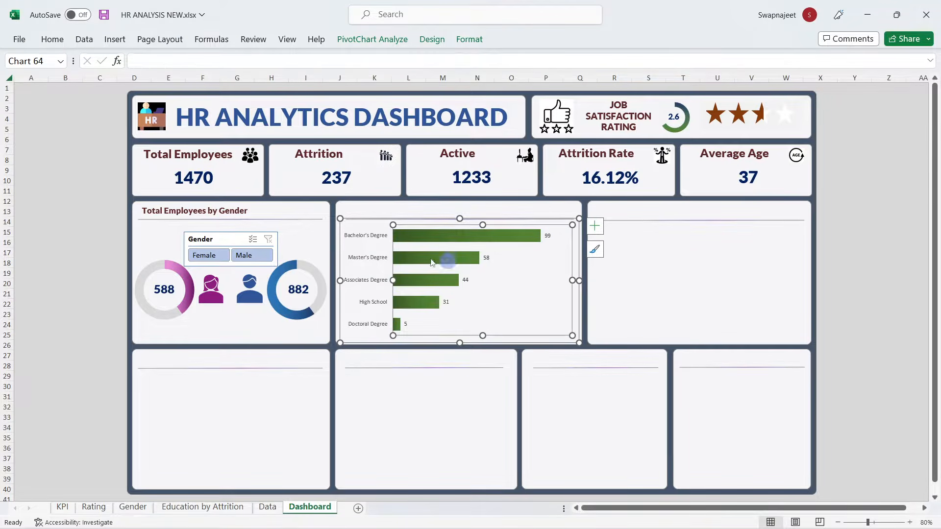
{"action": "left_click", "coordinate": [360, 238]}
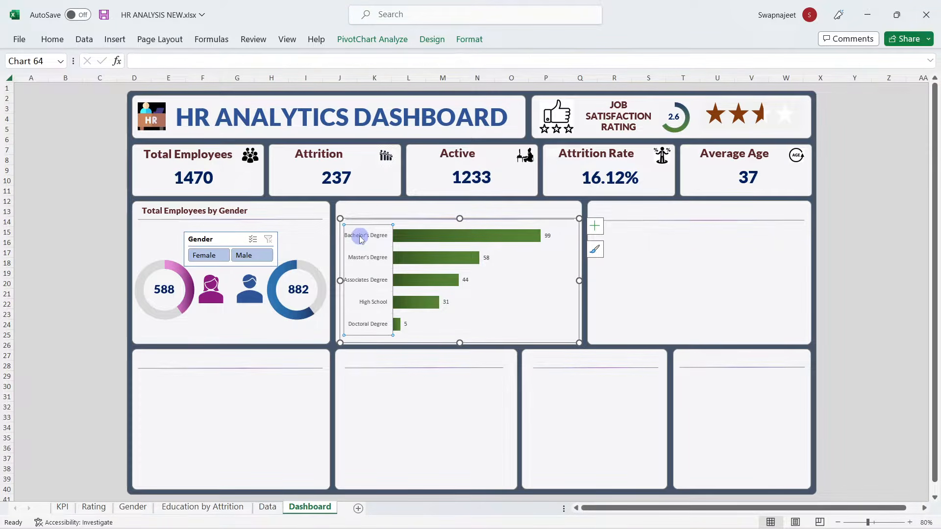
{"action": "left_click", "coordinate": [42, 42]}
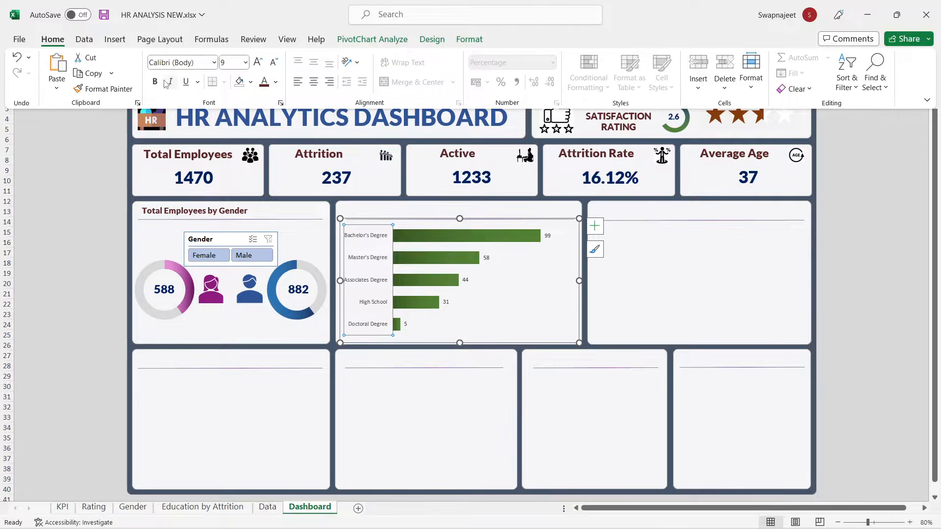
{"action": "left_click", "coordinate": [155, 82]}
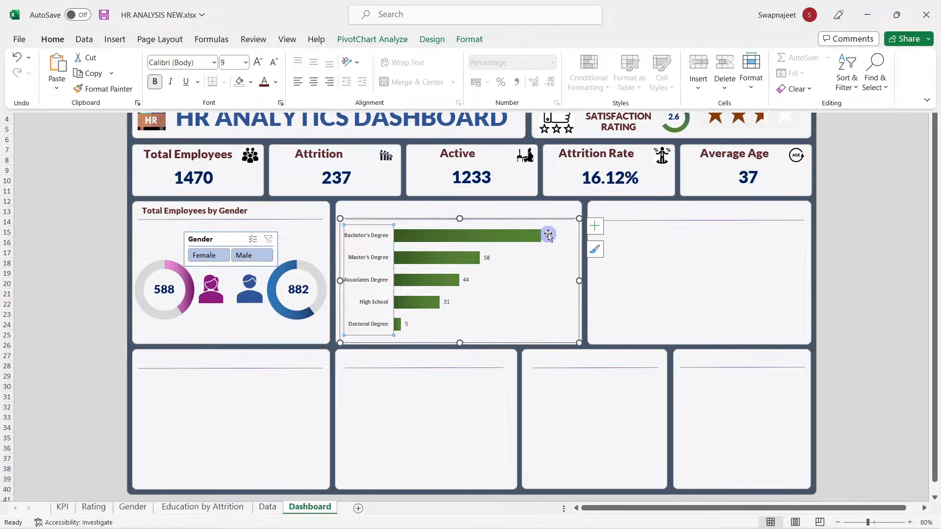
Step: Make the education chart's data labels bold and set their font size to 11
{"action": "left_click", "coordinate": [547, 235]}
{"action": "left_click", "coordinate": [52, 39]}
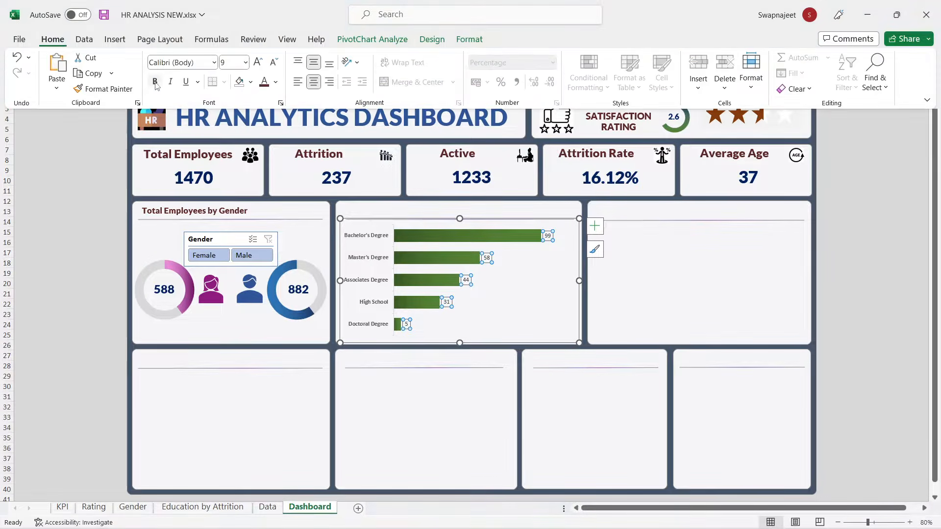
{"action": "left_click", "coordinate": [258, 63]}
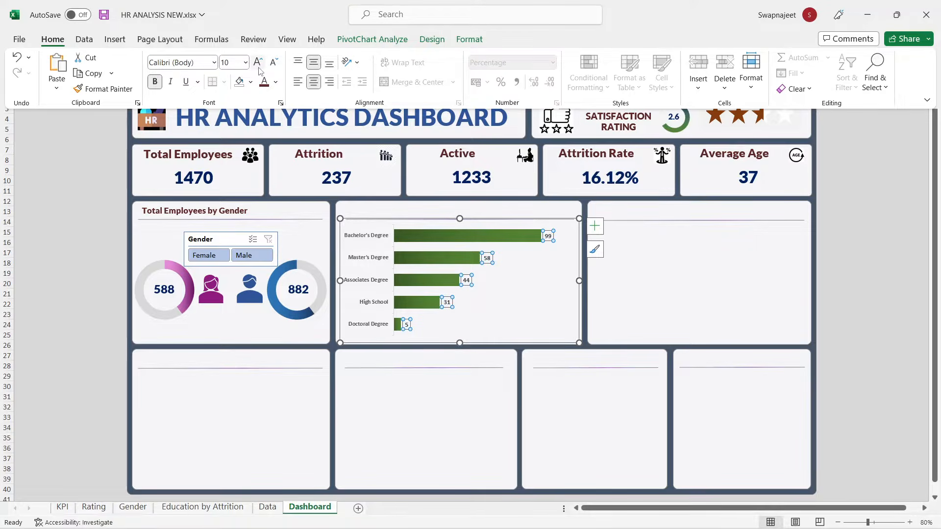
{"action": "left_click", "coordinate": [258, 62]}
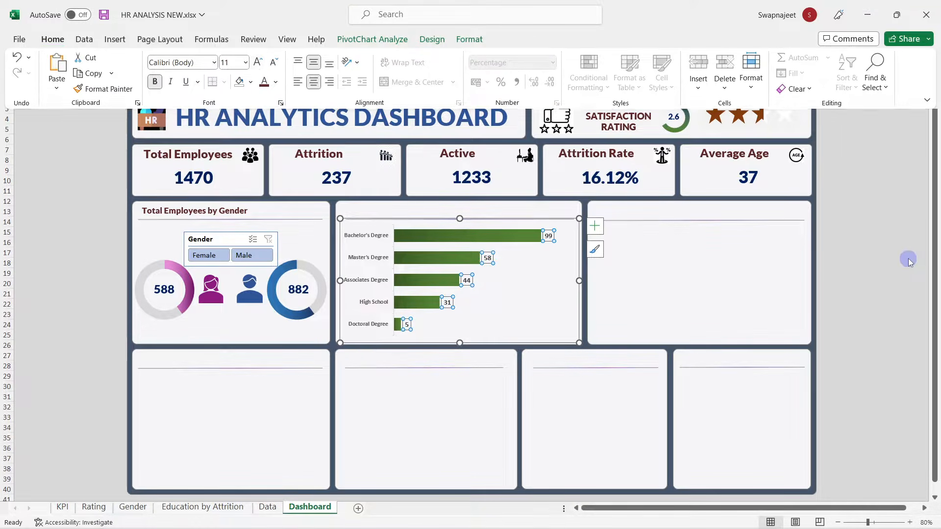
{"action": "left_click", "coordinate": [892, 245]}
Step: Copy the "Total Employees by Gender" heading above the education bar chart and change its text to "Education wise Attrition"
{"action": "left_click", "coordinate": [149, 210]}
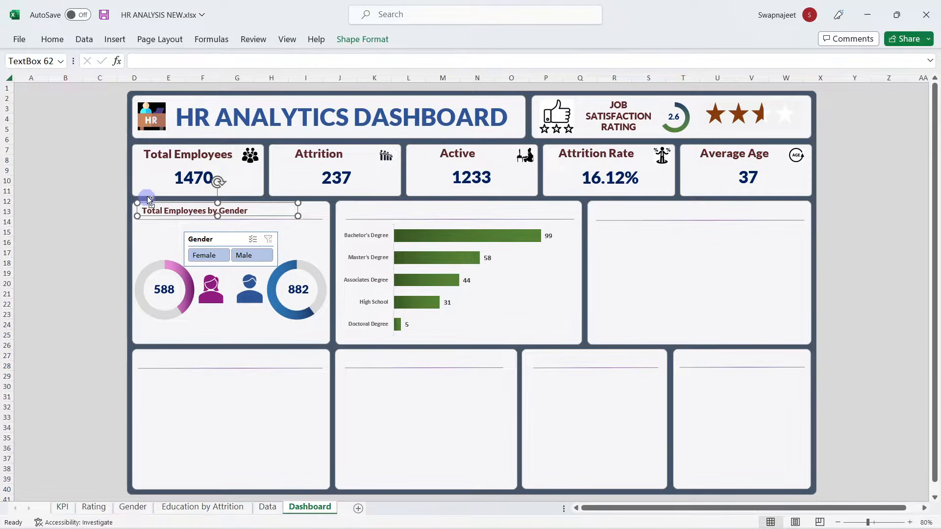
{"action": "left_click_drag", "start_coordinate": [149, 201], "coordinate": [158, 209]}
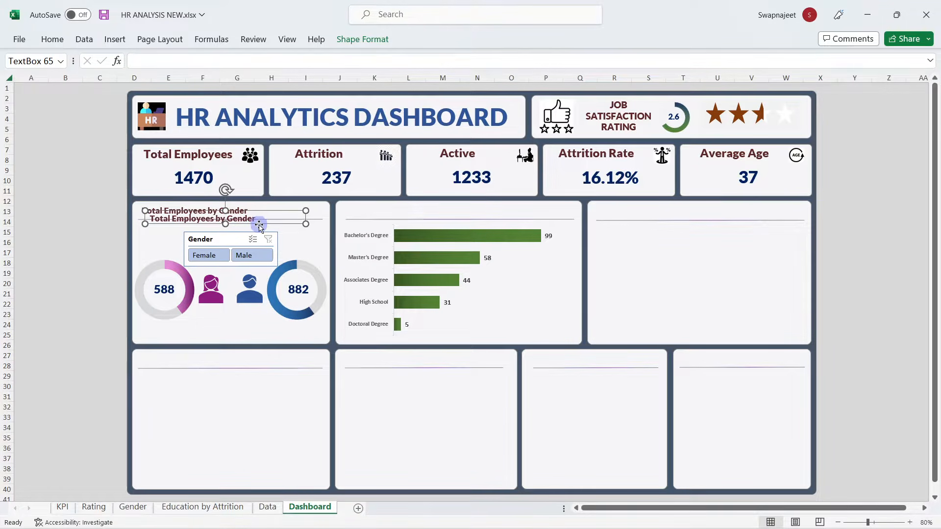
{"action": "left_click_drag", "start_coordinate": [259, 225], "coordinate": [455, 216]}
{"action": "triple_click", "coordinate": [395, 210]}
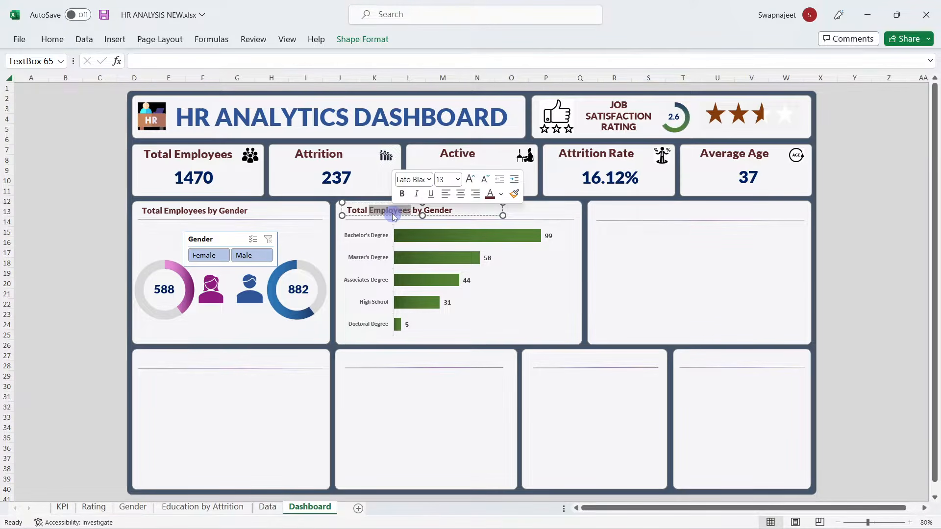
{"action": "type", "text": "Education wise Attrition"}
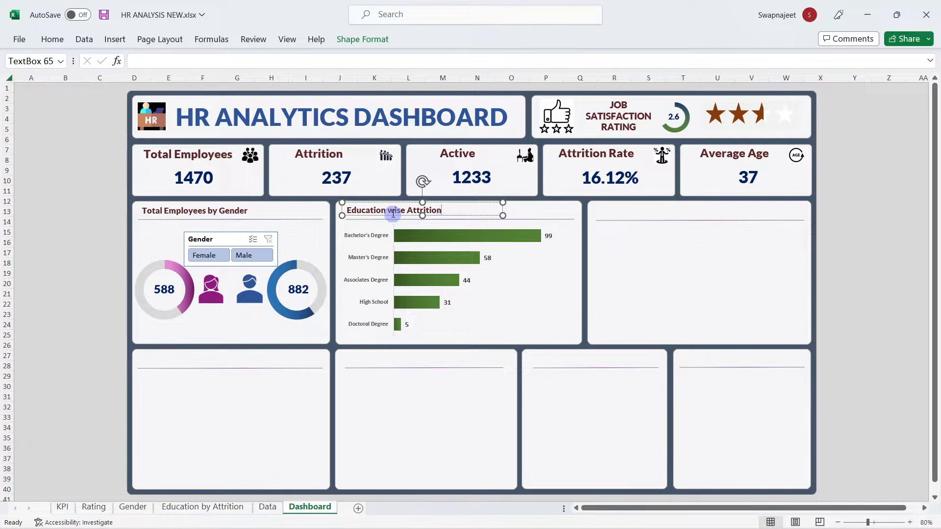
{"action": "left_click", "coordinate": [76, 265]}
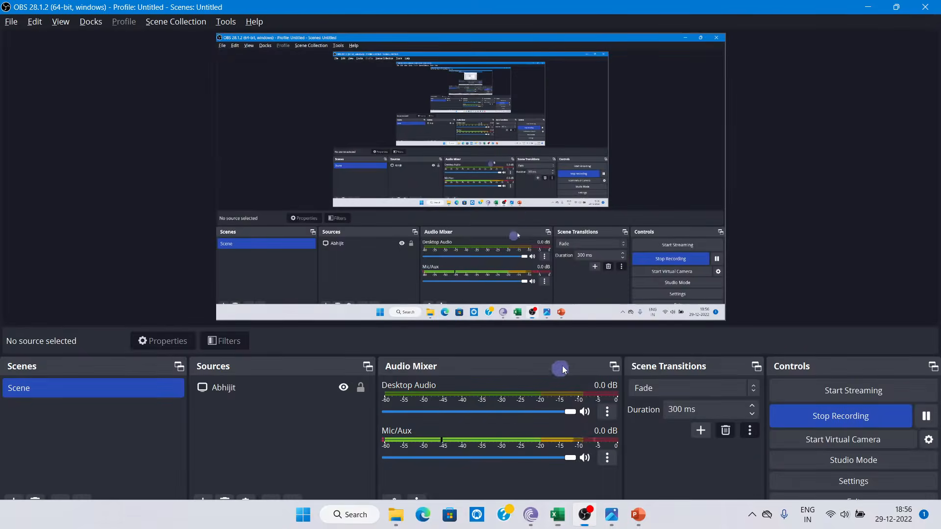
Step: Examine the finished dashboard in HR Analytics.xlsx as a reference, and return to the HR ANALYSIS NEW.xlsx workbook
{"action": "left_click", "coordinate": [555, 517]}
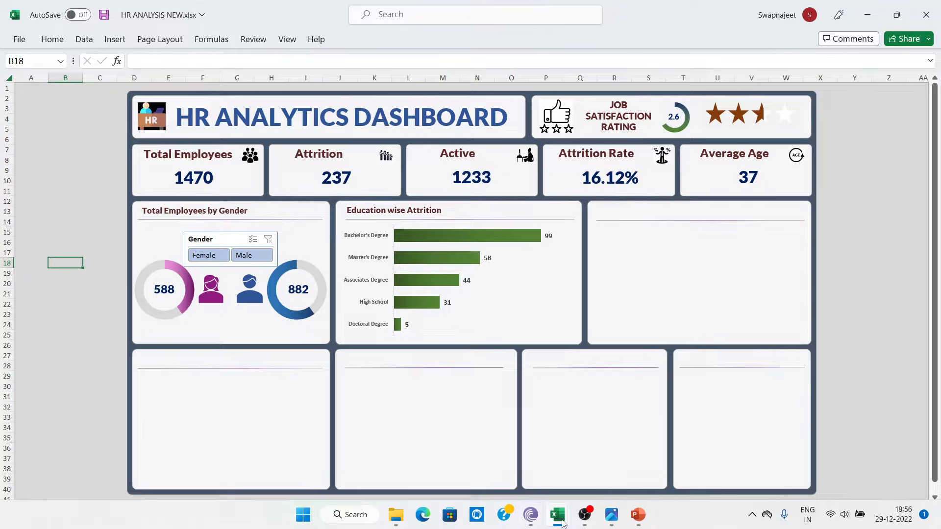
{"action": "mouse_move", "coordinate": [563, 523]}
{"action": "left_click", "coordinate": [552, 481]}
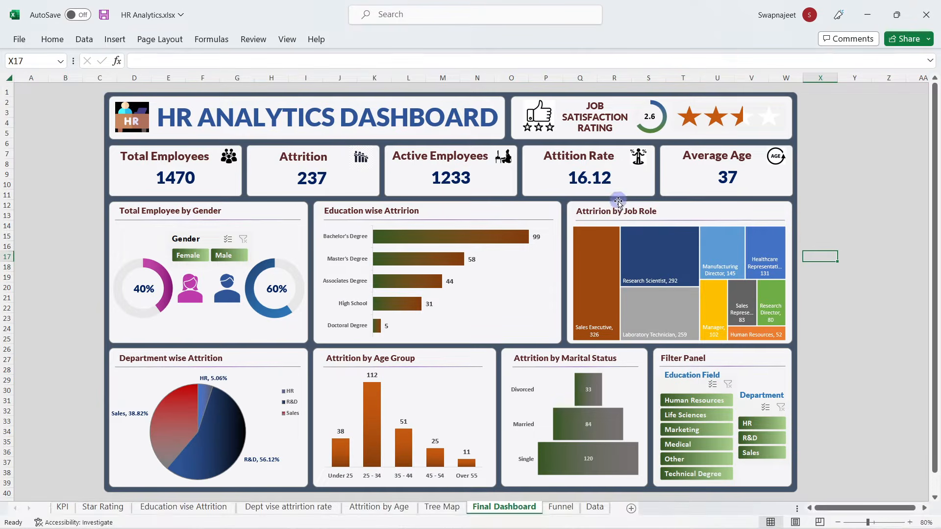
{"action": "mouse_move", "coordinate": [566, 526]}
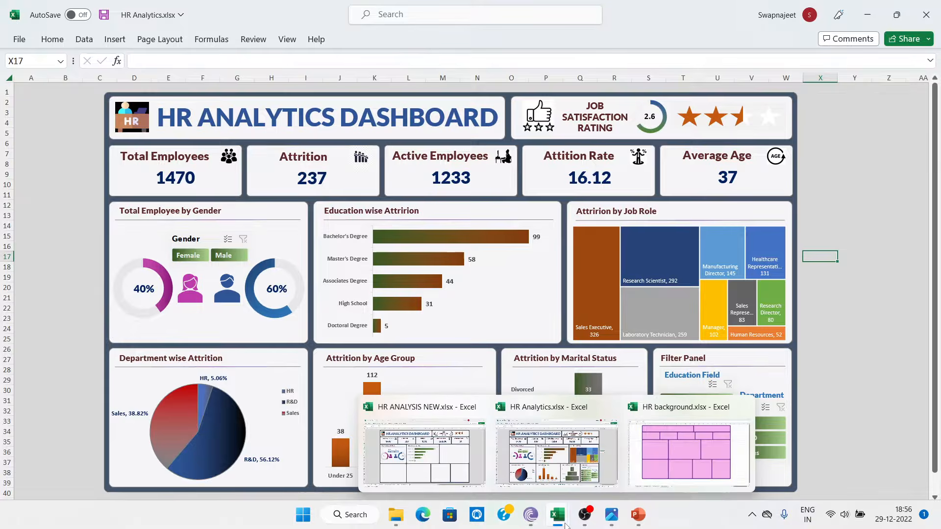
{"action": "left_click", "coordinate": [441, 463]}
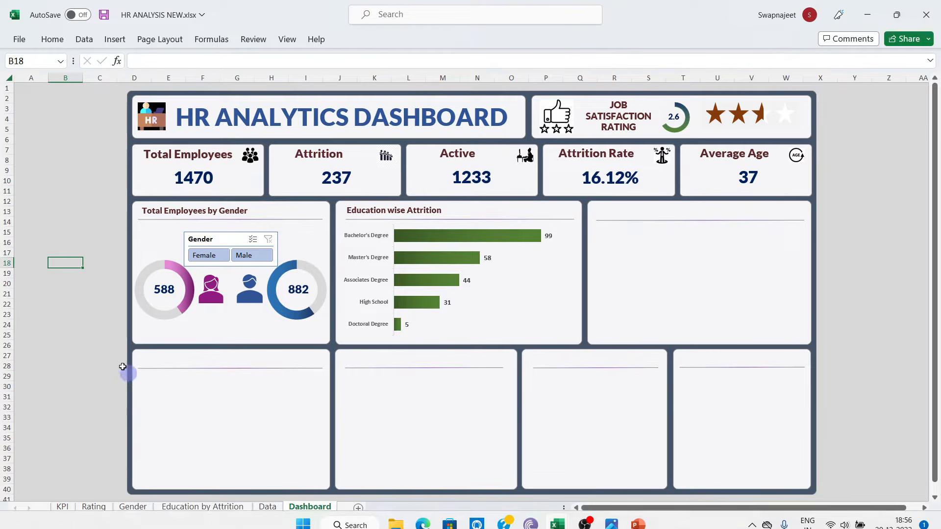
{"action": "left_click", "coordinate": [98, 335]}
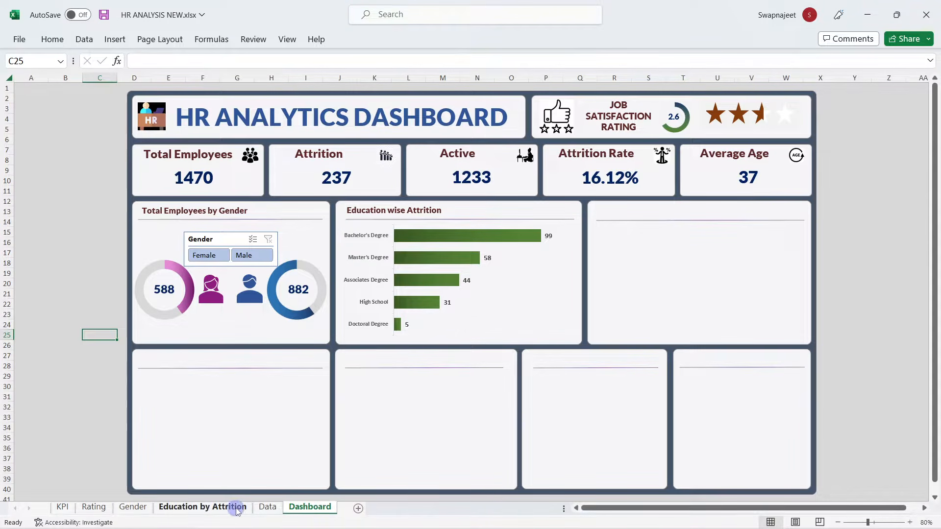
Step: Create a PivotTable from Table1 of the Data sheet on a new worksheet
{"action": "left_click", "coordinate": [266, 508]}
{"action": "left_click", "coordinate": [576, 180]}
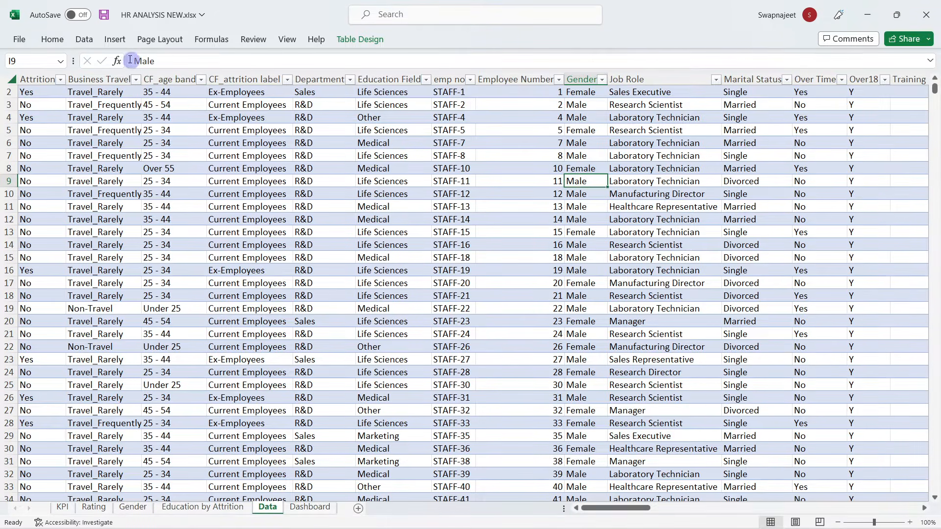
{"action": "left_click", "coordinate": [106, 42]}
{"action": "left_click", "coordinate": [26, 69]}
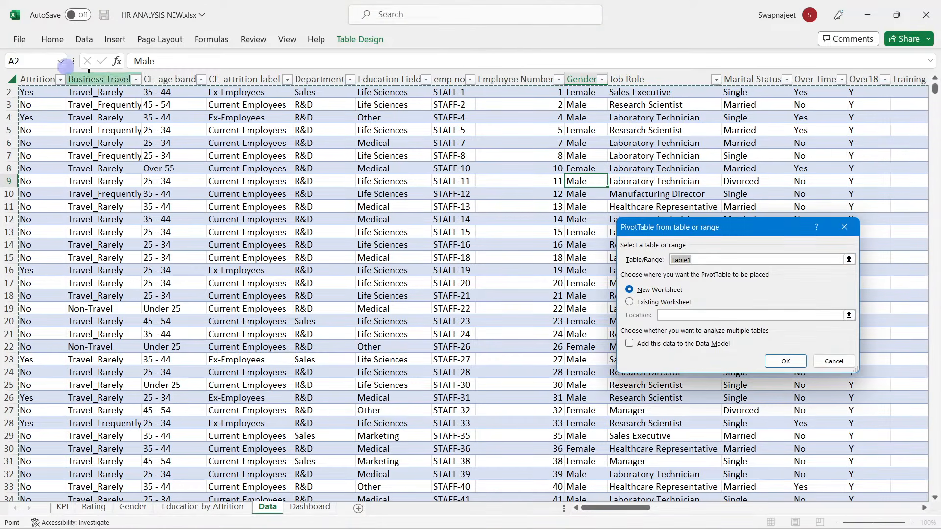
{"action": "left_click", "coordinate": [785, 361]}
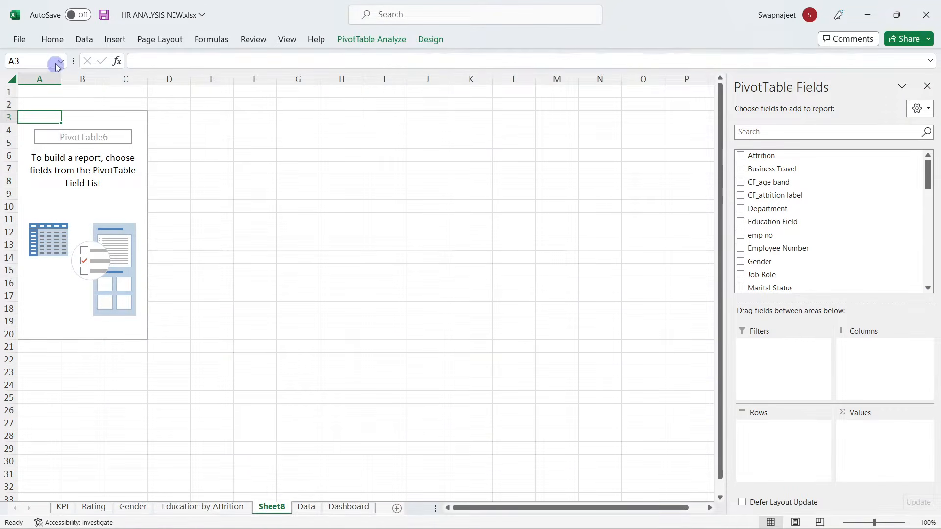
Step: Name the new PivotTable "Attrition by Job"
{"action": "left_click", "coordinate": [357, 41]}
{"action": "left_click", "coordinate": [36, 73]}
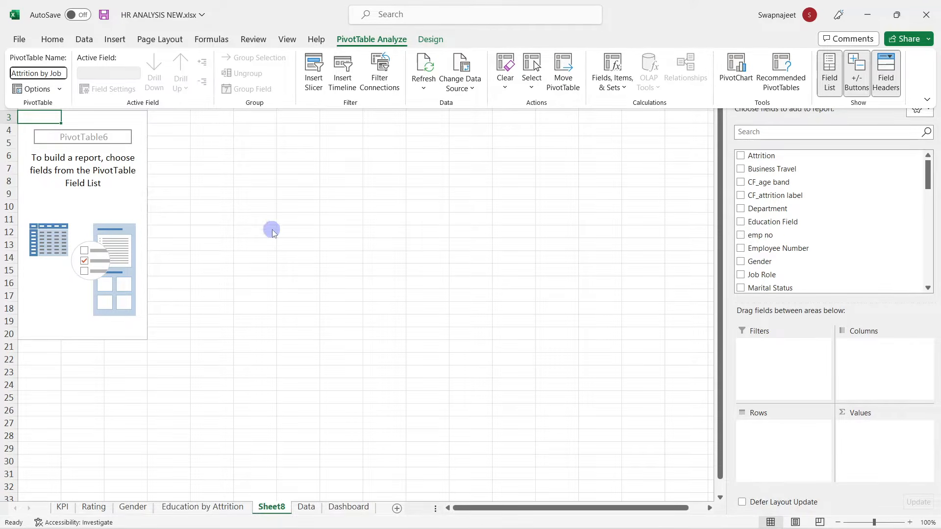
{"action": "type", "text": "Attrition by Job"}
{"action": "key", "text": "Return"}
Step: Rename the new PivotTable's worksheet "Attrition by Job", reusing the PivotTable's name
{"action": "left_click", "coordinate": [371, 39]}
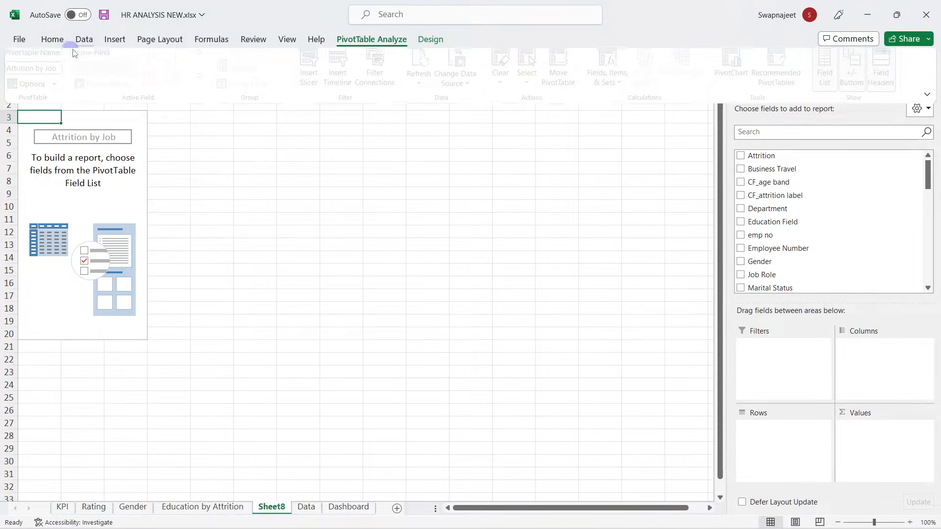
{"action": "double_click", "coordinate": [34, 74]}
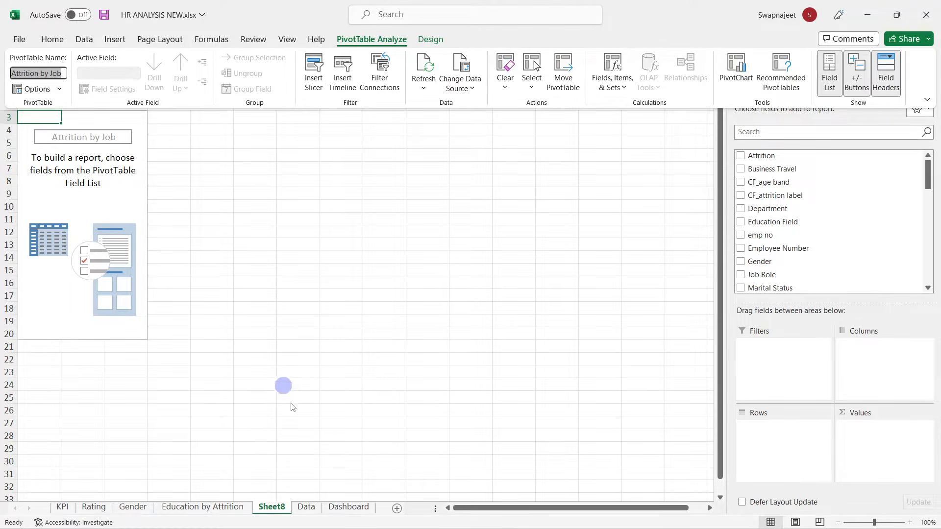
{"action": "left_click", "coordinate": [270, 511]}
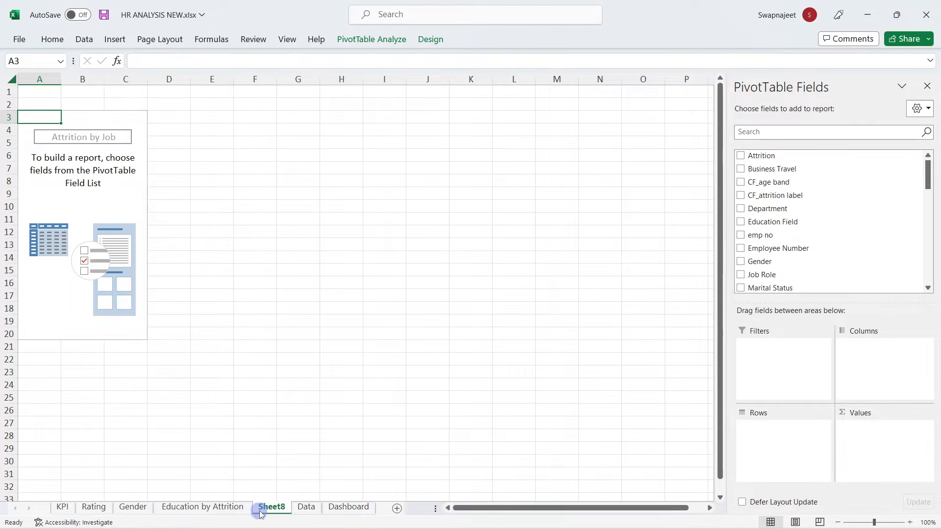
{"action": "double_click", "coordinate": [259, 510]}
{"action": "type", "text": "Attrition by Job"}
{"action": "left_click", "coordinate": [259, 373]}
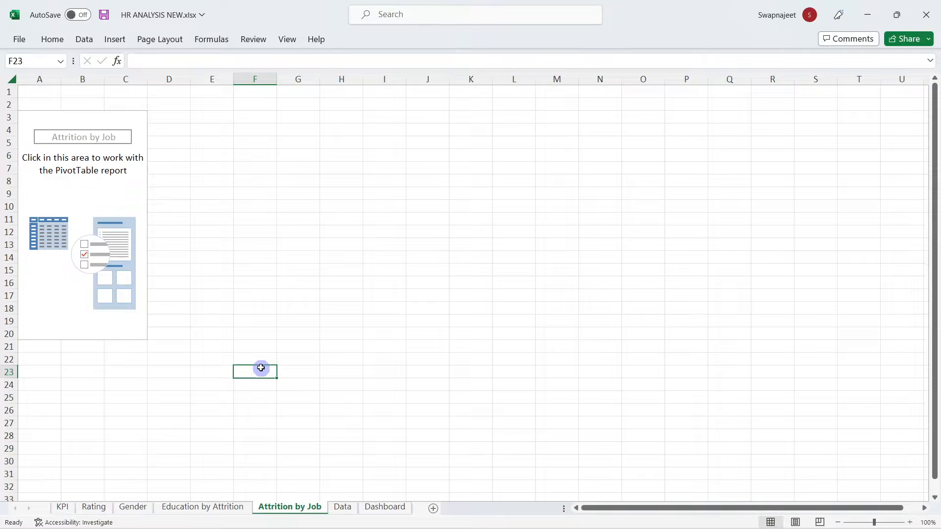
Step: Find the Job Role field with the search "job" and add it to the PivotTable's rows
{"action": "left_click", "coordinate": [80, 191]}
{"action": "left_click", "coordinate": [744, 133]}
{"action": "type", "text": "J"}
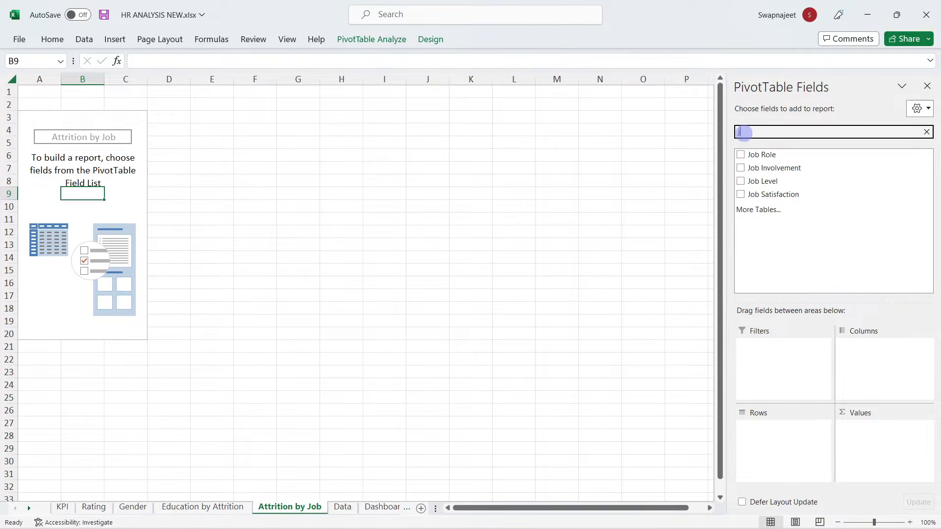
{"action": "left_click", "coordinate": [740, 155]}
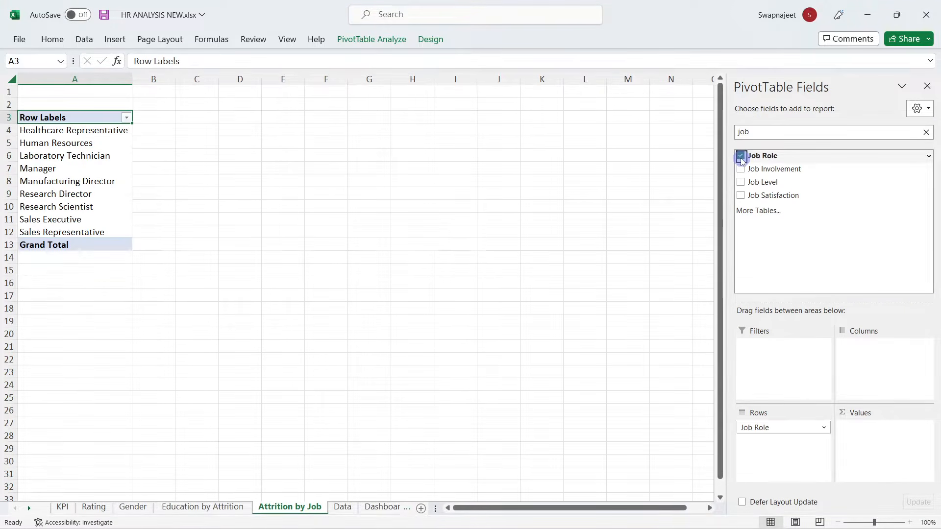
Step: Find the CF_attrition count field with the search "att", add it to the PivotTable's values as a sum, and close the field list
{"action": "left_click", "coordinate": [758, 132]}
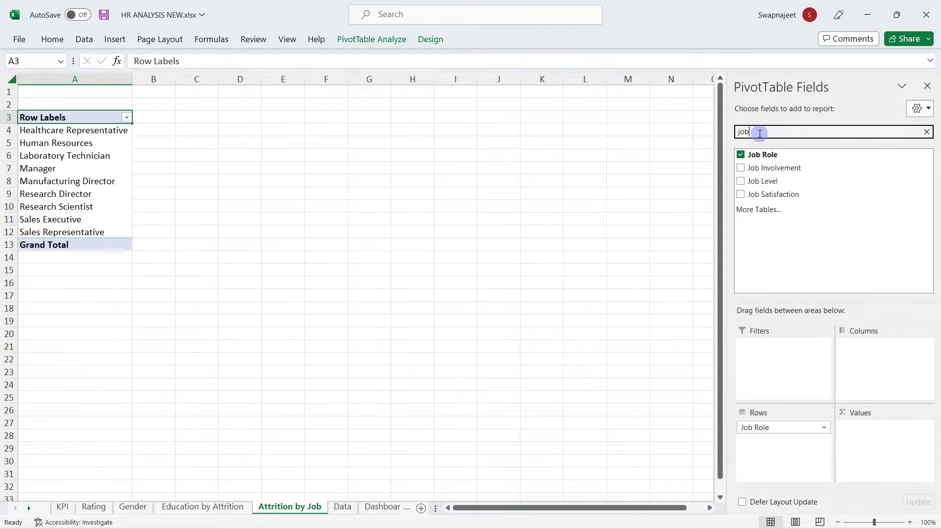
{"action": "type", "text": "att"}
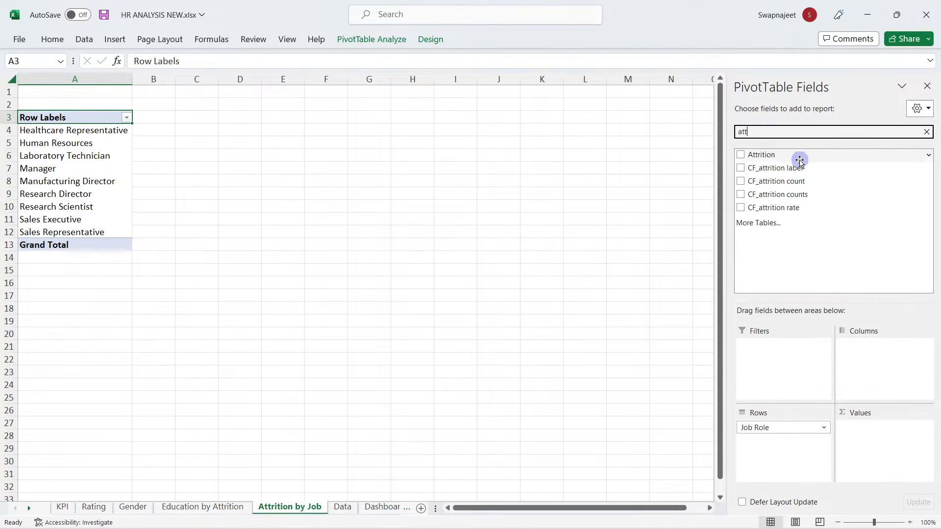
{"action": "left_click_drag", "start_coordinate": [780, 181], "coordinate": [872, 468]}
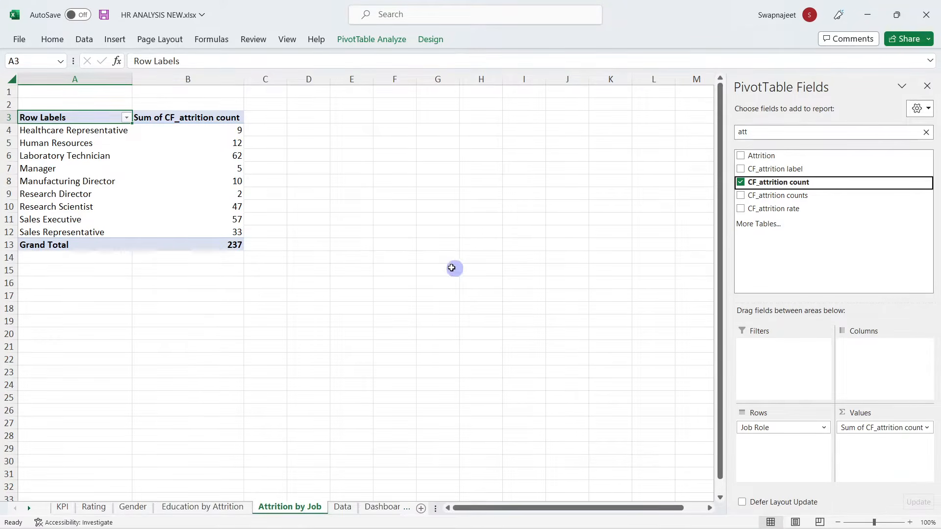
{"action": "left_click", "coordinate": [926, 86]}
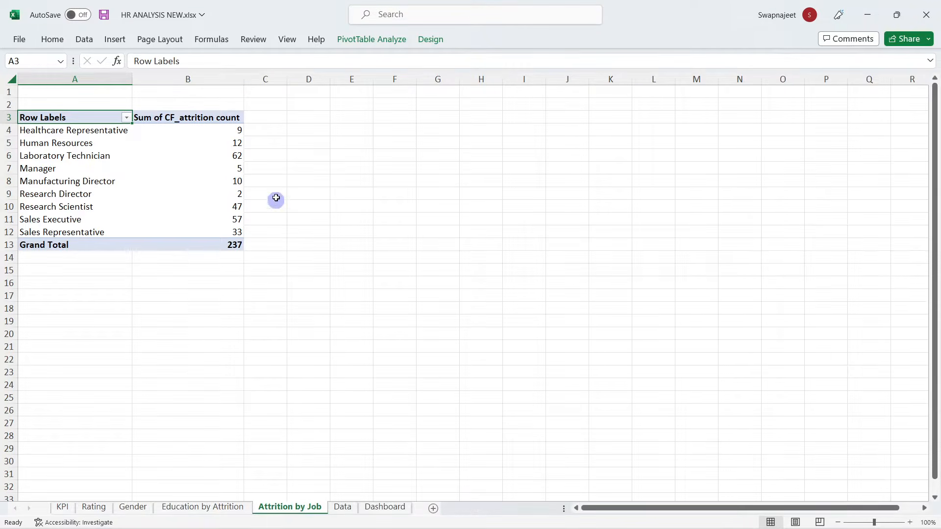
{"action": "left_click", "coordinate": [321, 191]}
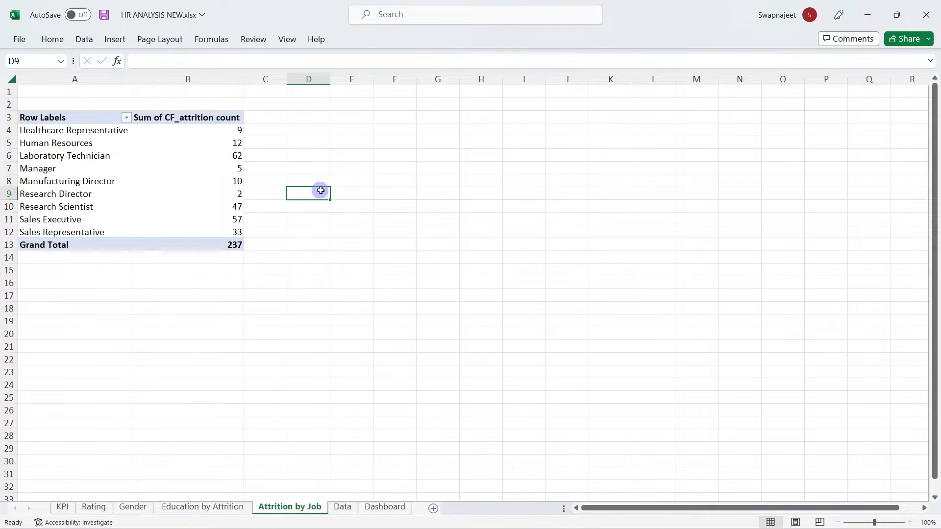
{"action": "left_click", "coordinate": [206, 203]}
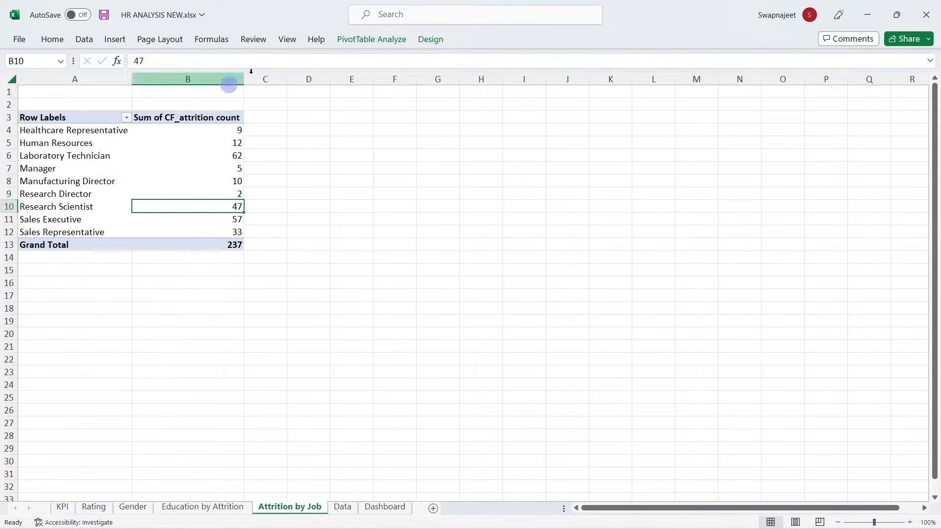
{"action": "left_click", "coordinate": [351, 40]}
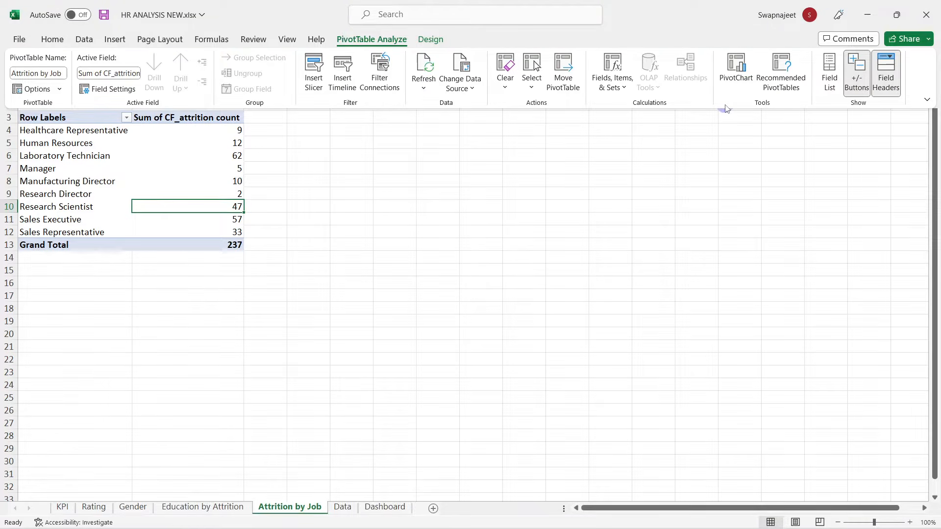
{"action": "left_click", "coordinate": [736, 71]}
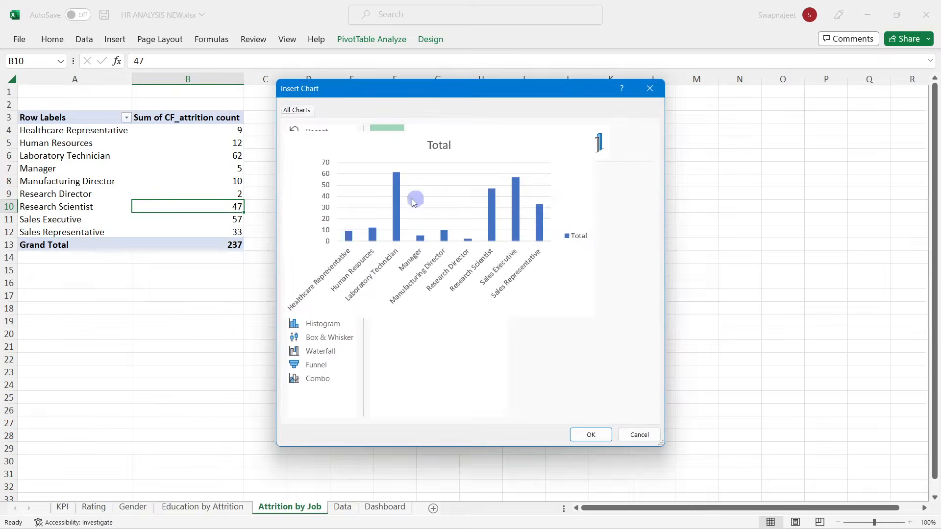
{"action": "left_click", "coordinate": [324, 297]}
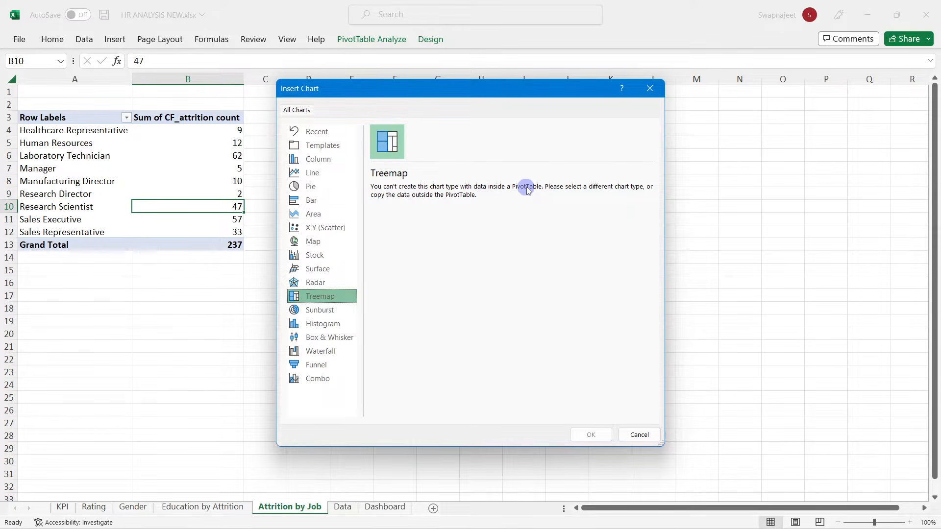
{"action": "left_click", "coordinate": [649, 89]}
{"action": "left_click", "coordinate": [301, 167]}
{"action": "left_click", "coordinate": [432, 174]}
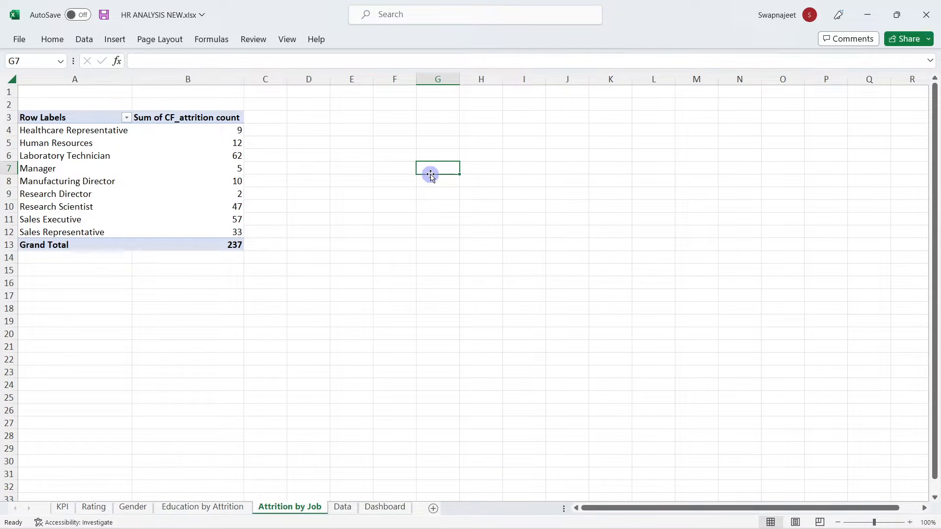
Step: Enter the headings "Job Role" in D3 and "Attrition" in E3 beside the PivotTable
{"action": "left_click", "coordinate": [187, 143]}
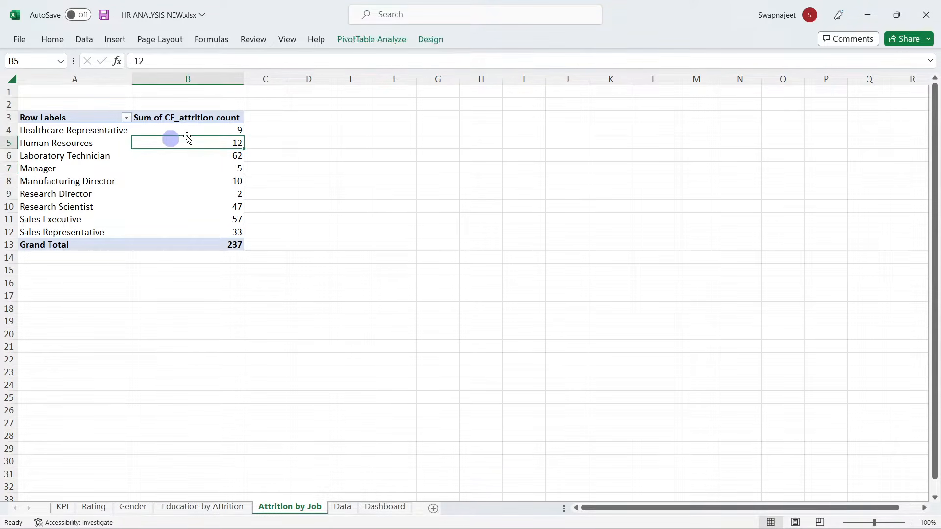
{"action": "left_click", "coordinate": [308, 134]}
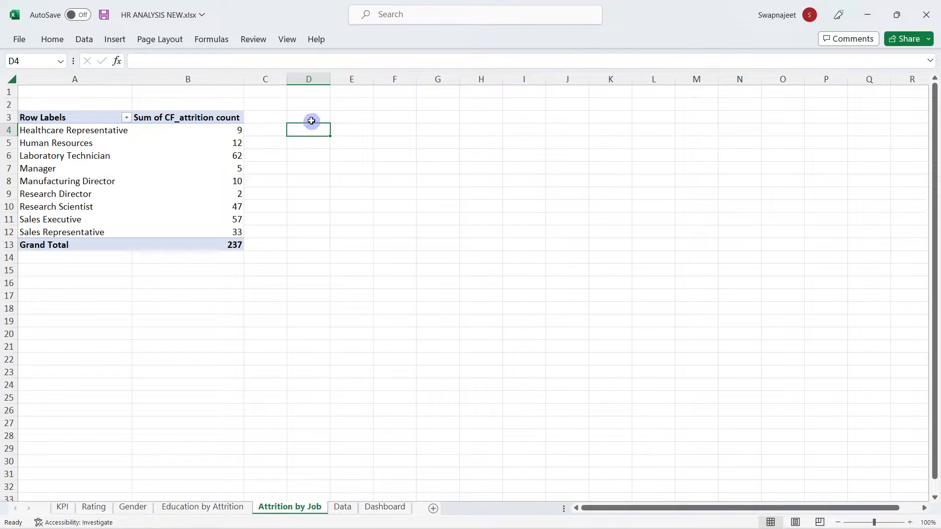
{"action": "left_click", "coordinate": [311, 118]}
{"action": "type", "text": "Job Role"}
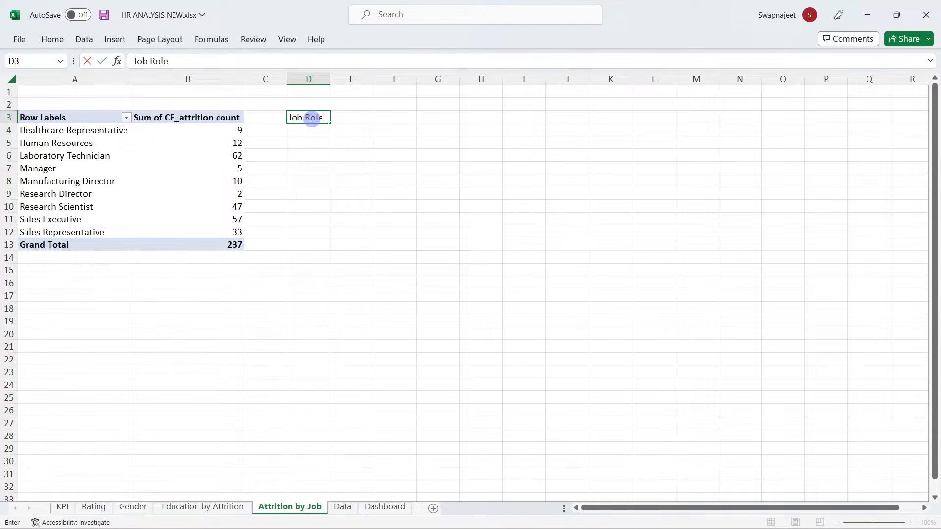
{"action": "key", "text": "Tab"}
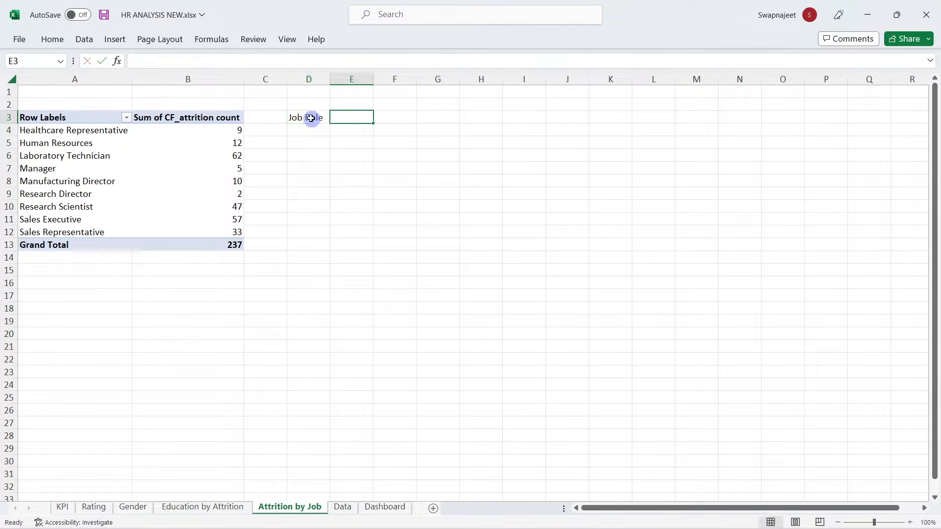
{"action": "type", "text": "Attrition"}
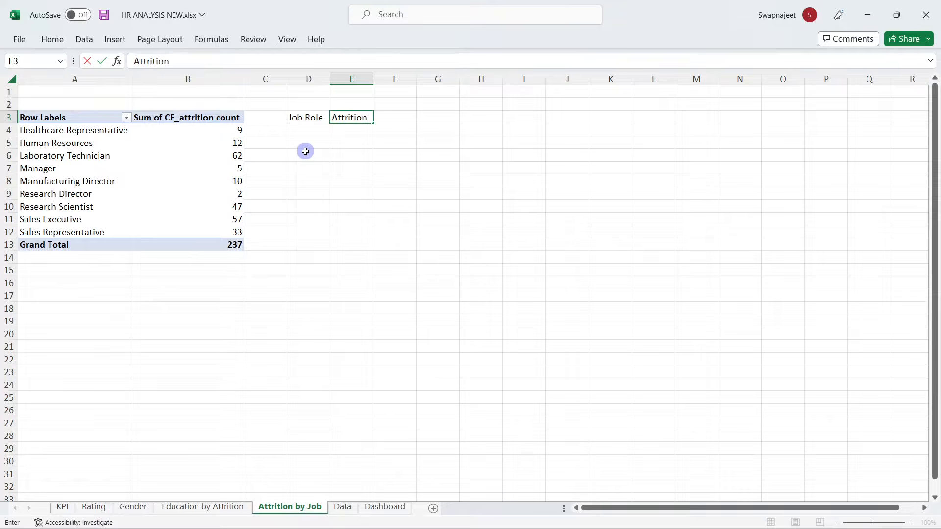
{"action": "left_click", "coordinate": [306, 151]}
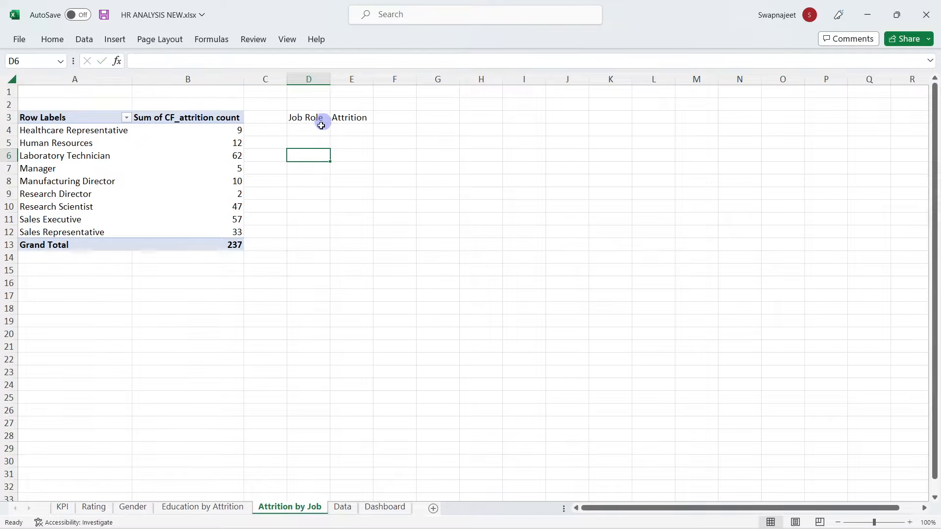
Step: Link D4:D12 to the PivotTable's job role labels by filling down =A4, and autofit column D
{"action": "left_click", "coordinate": [123, 131]}
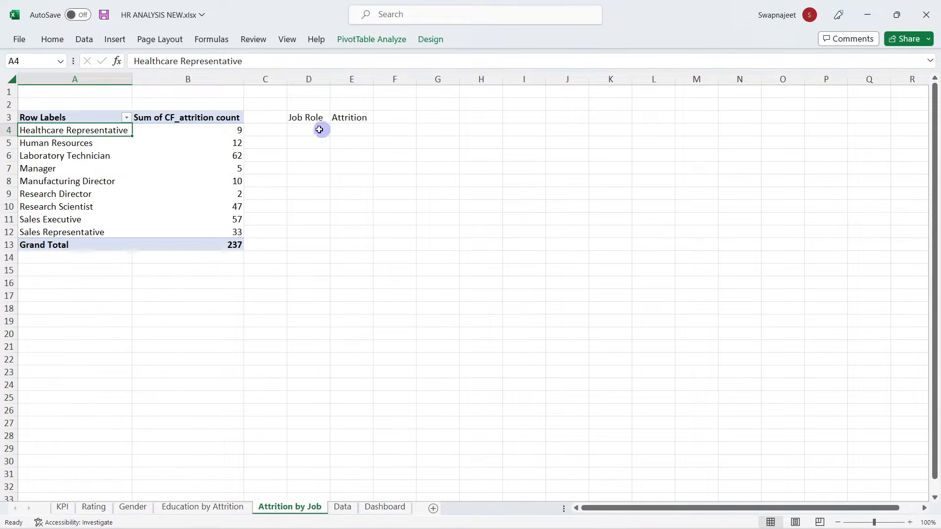
{"action": "left_click", "coordinate": [316, 131]}
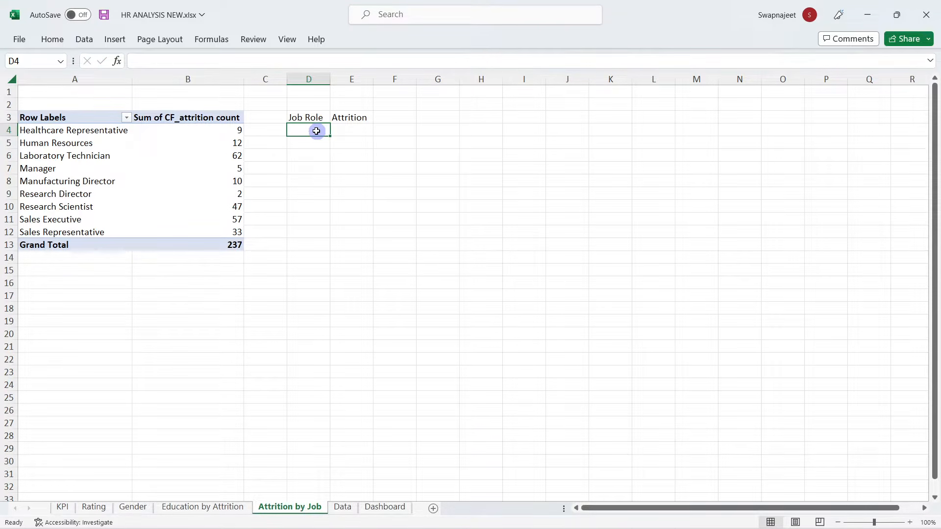
{"action": "type", "text": "="}
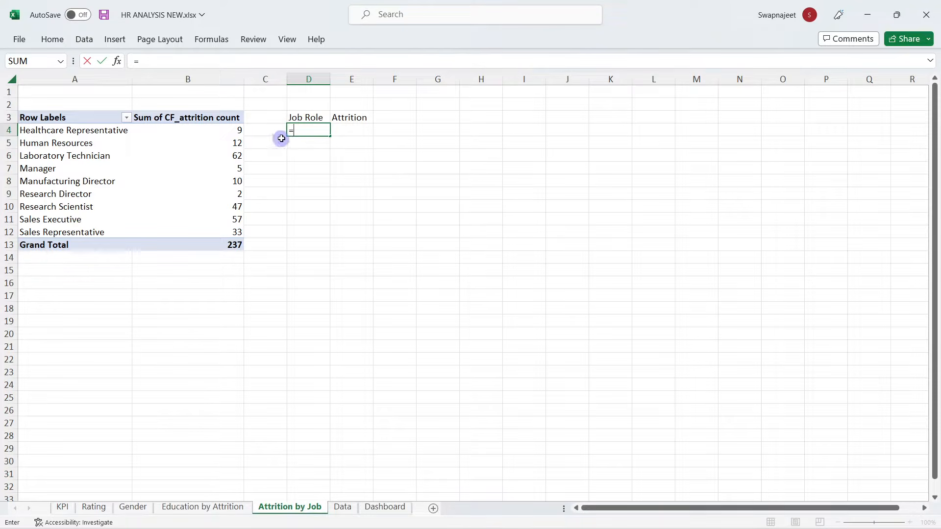
{"action": "left_click", "coordinate": [108, 130]}
{"action": "key", "text": "Return"}
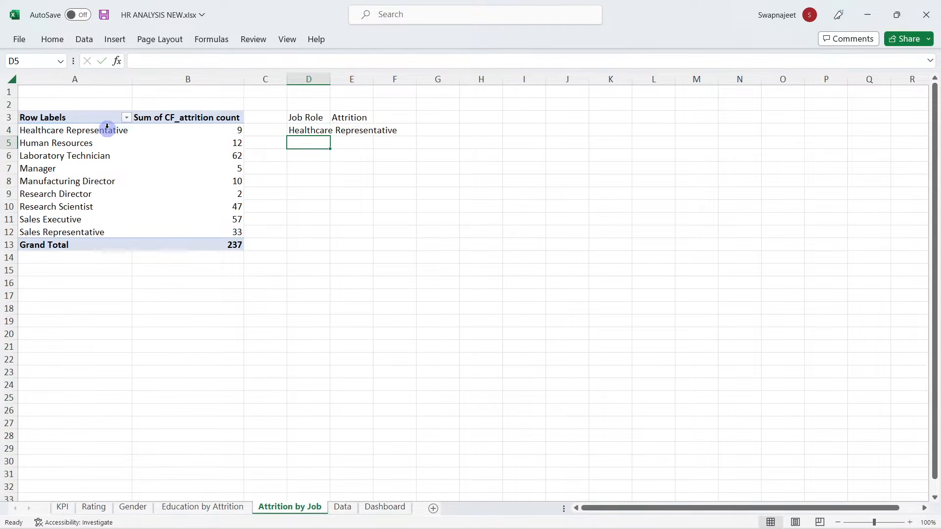
{"action": "double_click", "coordinate": [330, 79]}
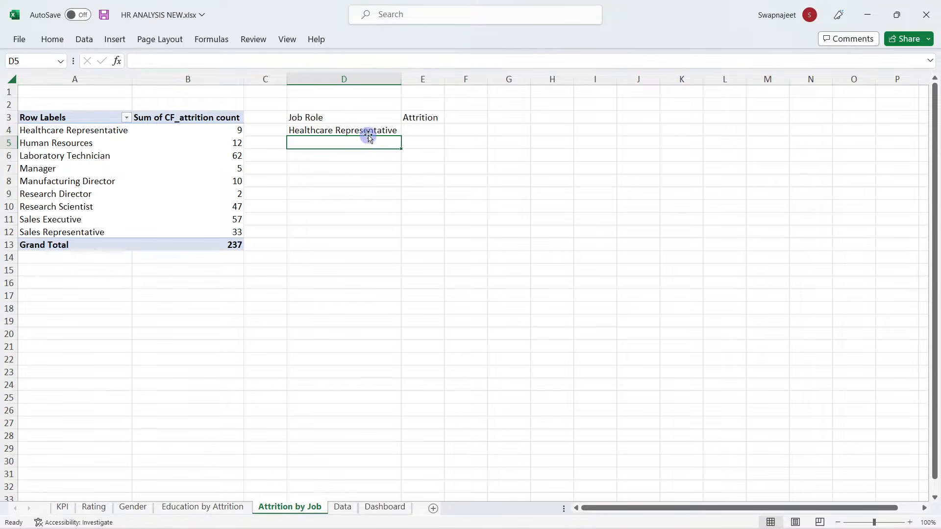
{"action": "left_click", "coordinate": [394, 131]}
{"action": "left_click_drag", "start_coordinate": [395, 132], "coordinate": [397, 238]}
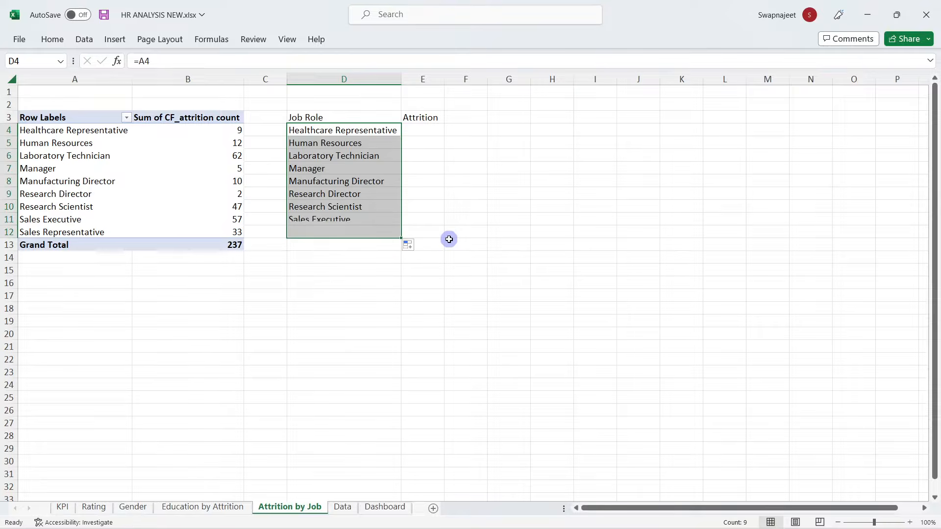
{"action": "left_click", "coordinate": [449, 241]}
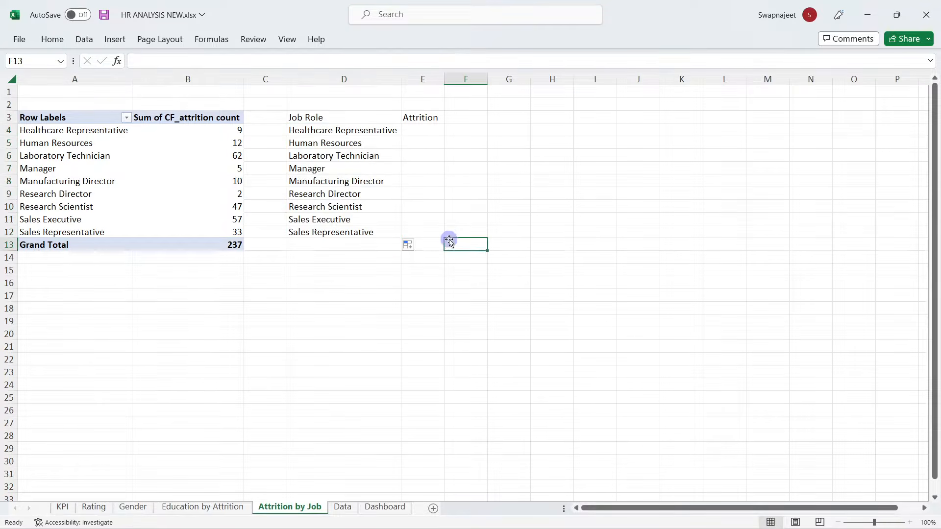
Step: Reference the PivotTable's Healthcare Representative attrition value in E4 with a GETPIVOTDATA formula
{"action": "left_click", "coordinate": [426, 129]}
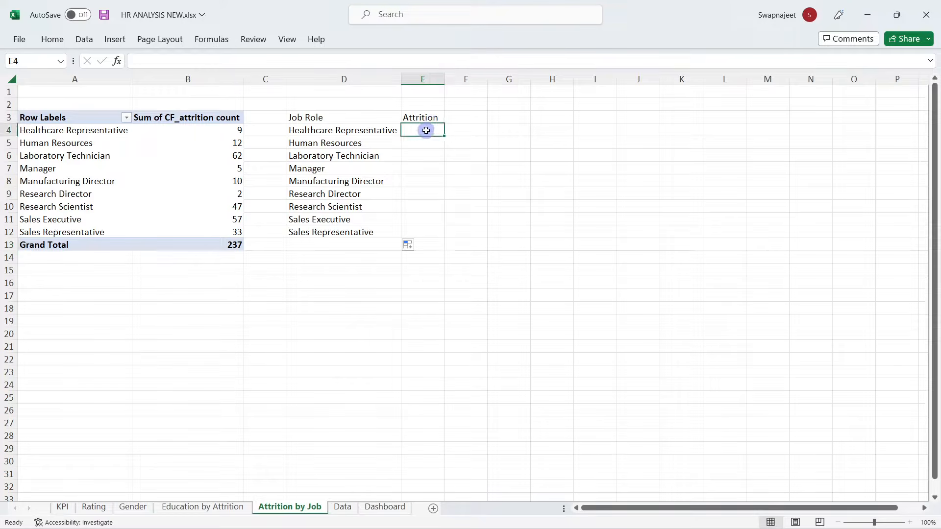
{"action": "type", "text": "="}
{"action": "left_click", "coordinate": [237, 131]}
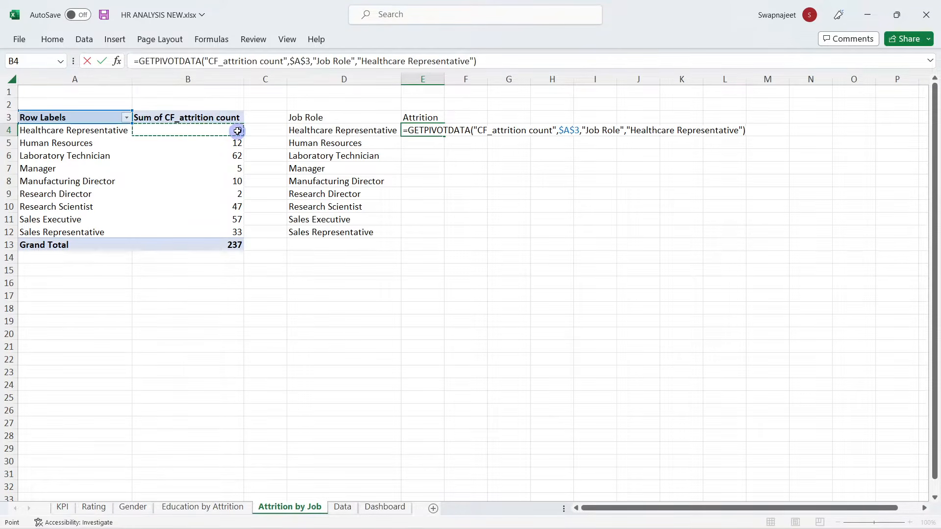
{"action": "key", "text": "Return"}
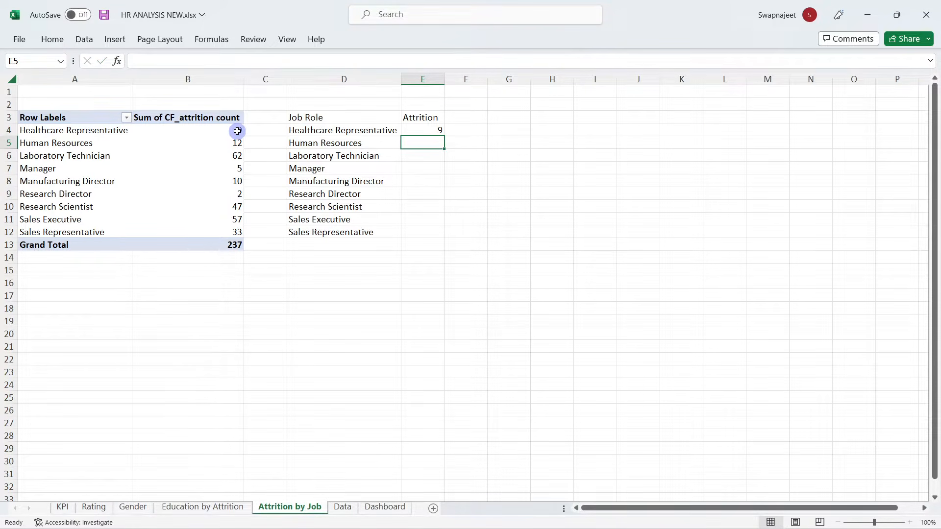
Step: Fill the E4 attrition formula down to E12
{"action": "left_click", "coordinate": [443, 132]}
{"action": "left_click_drag", "start_coordinate": [445, 134], "coordinate": [440, 238]}
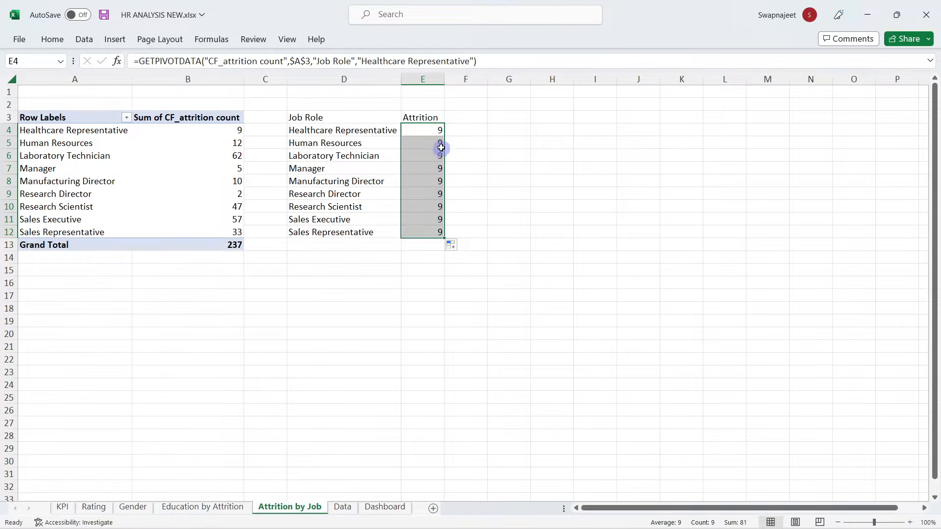
{"action": "left_click", "coordinate": [428, 319]}
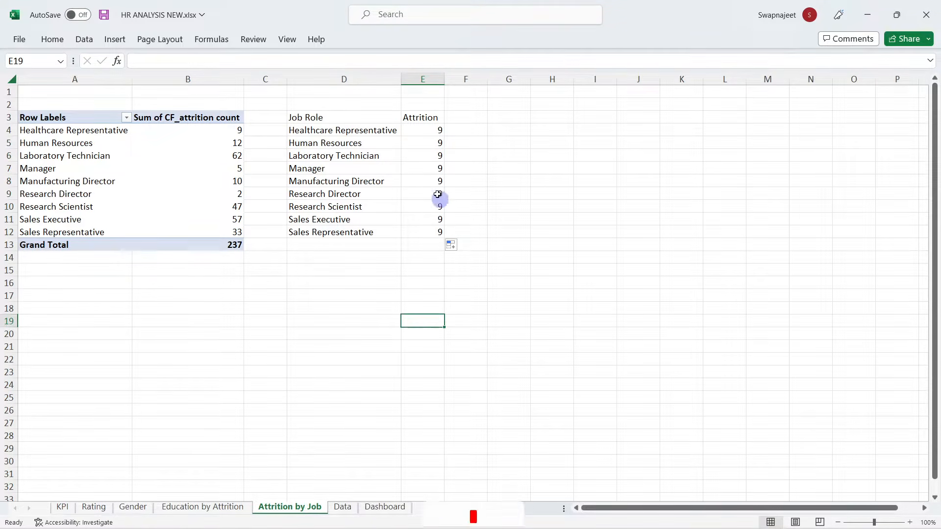
Step: Replace "Healthcare Representative" in E4's GETPIVOTDATA formula with a relative reference to A4 and fill the formula down to E12
{"action": "left_click", "coordinate": [435, 126]}
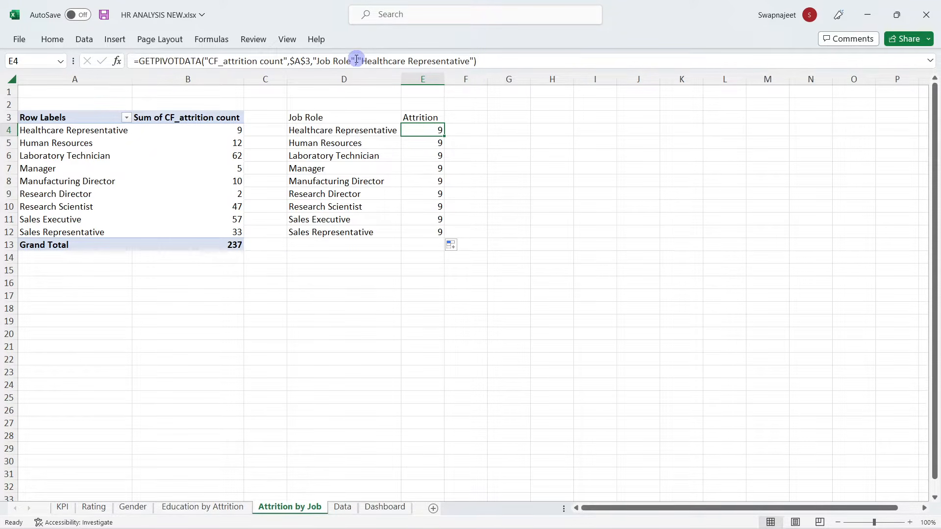
{"action": "left_click_drag", "start_coordinate": [358, 60], "coordinate": [465, 62]}
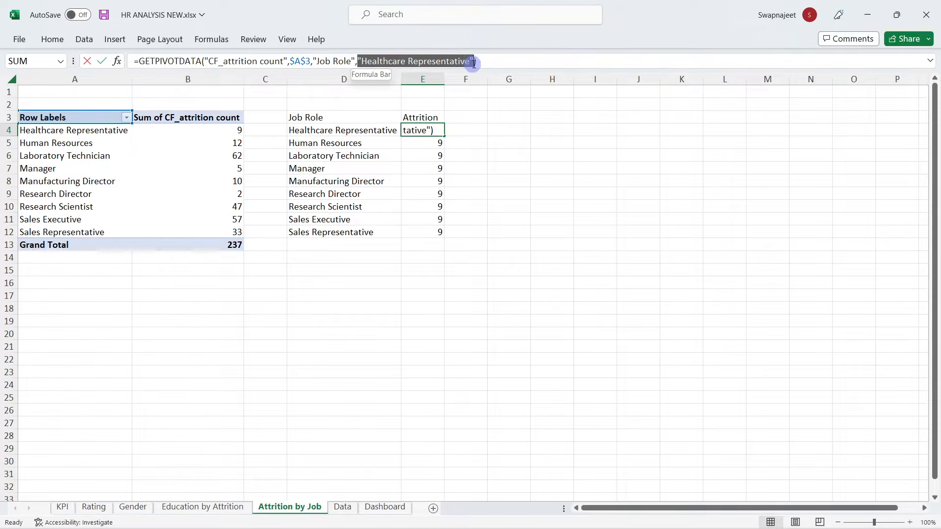
{"action": "key", "text": "BackSpace"}
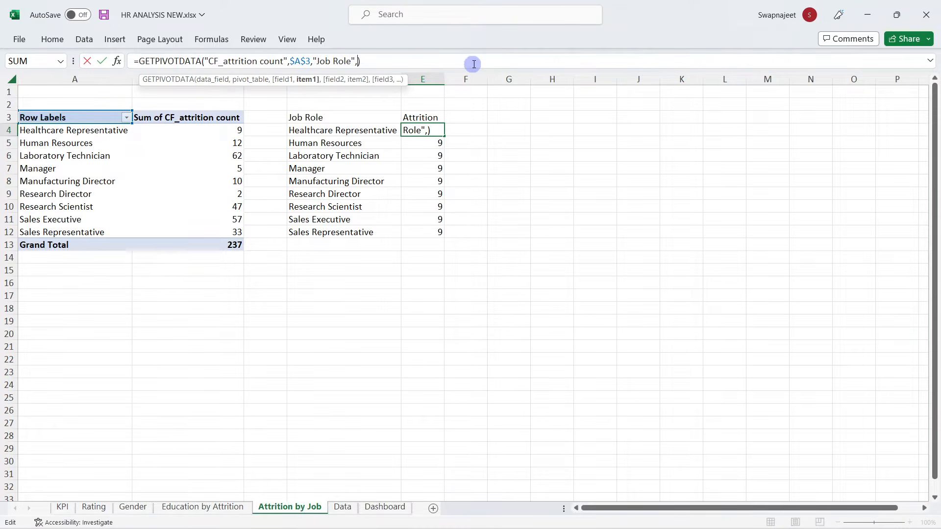
{"action": "left_click", "coordinate": [102, 131]}
{"action": "key", "text": "Return"}
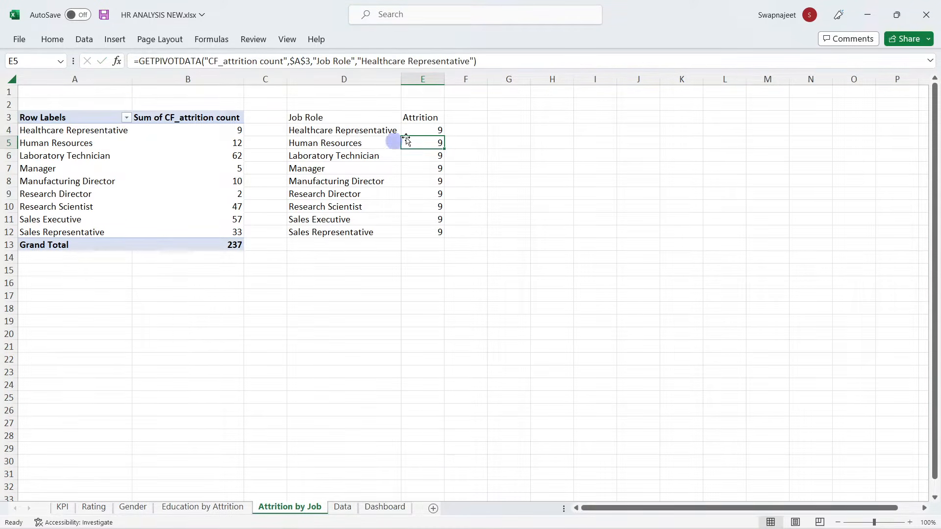
{"action": "left_click", "coordinate": [445, 130]}
{"action": "left_click", "coordinate": [440, 130]}
{"action": "left_click_drag", "start_coordinate": [444, 136], "coordinate": [442, 237]}
{"action": "left_click", "coordinate": [475, 273]}
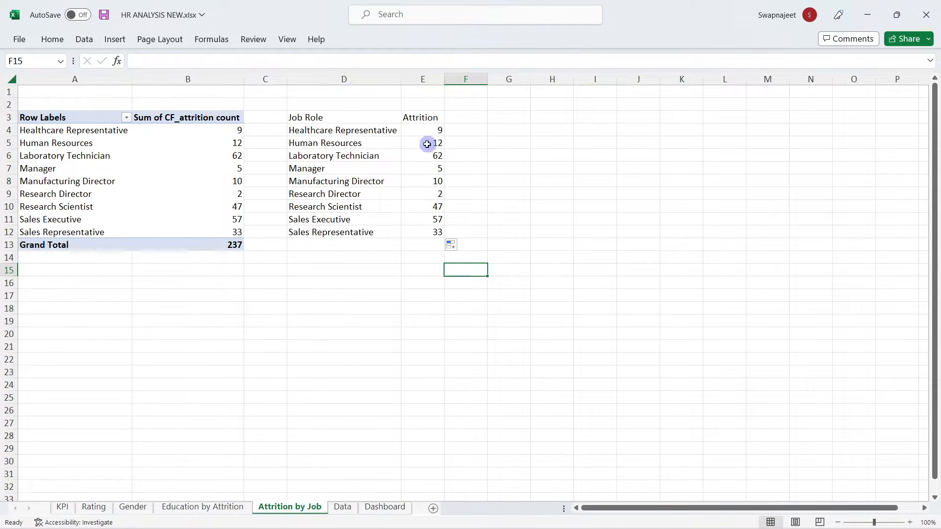
{"action": "left_click_drag", "start_coordinate": [534, 245], "coordinate": [514, 245]}
Step: Insert a Treemap chart from the job role and attrition data in D4:E12 and move it beside the data
{"action": "left_click", "coordinate": [304, 126]}
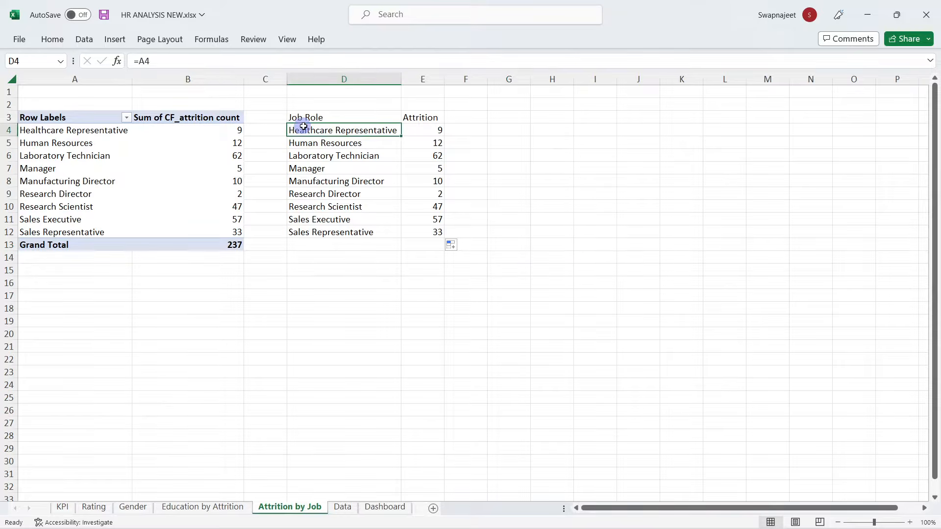
{"action": "left_click_drag", "start_coordinate": [304, 127], "coordinate": [435, 233]}
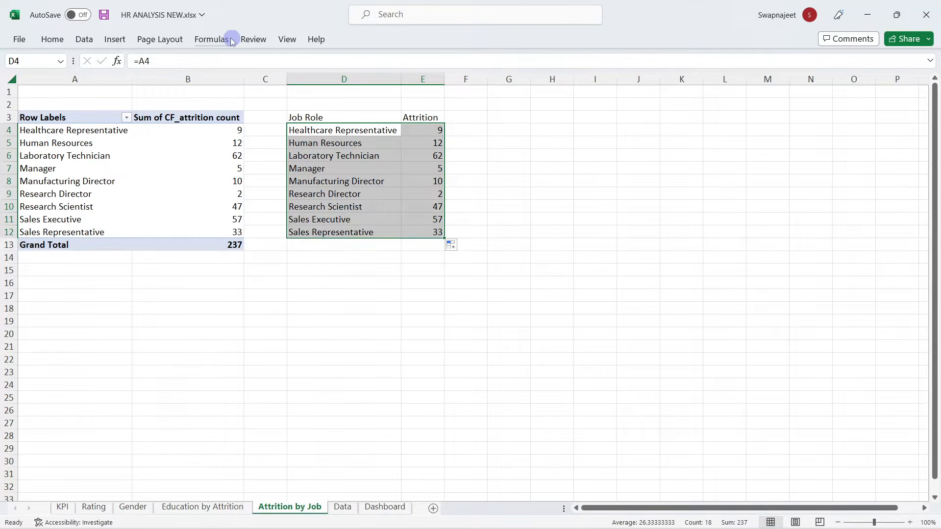
{"action": "left_click", "coordinate": [115, 42]}
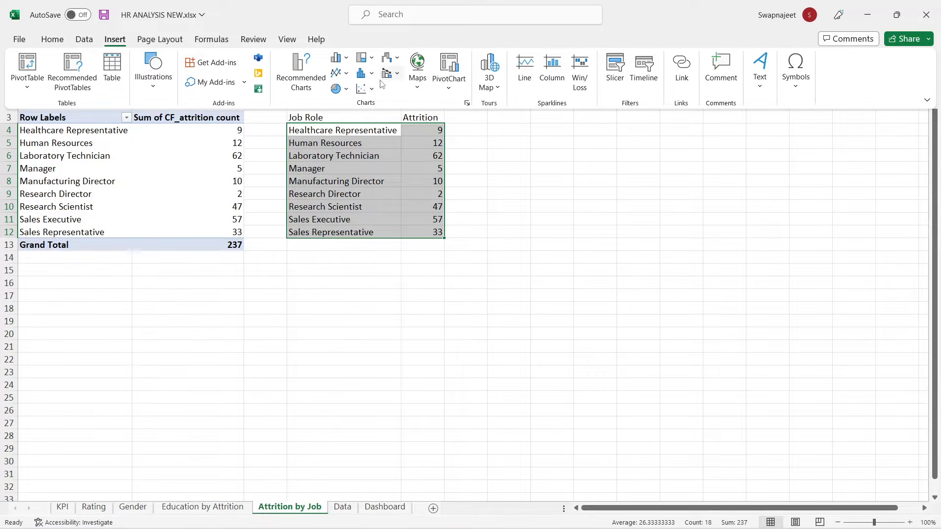
{"action": "left_click", "coordinate": [365, 61]}
{"action": "left_click", "coordinate": [369, 98]}
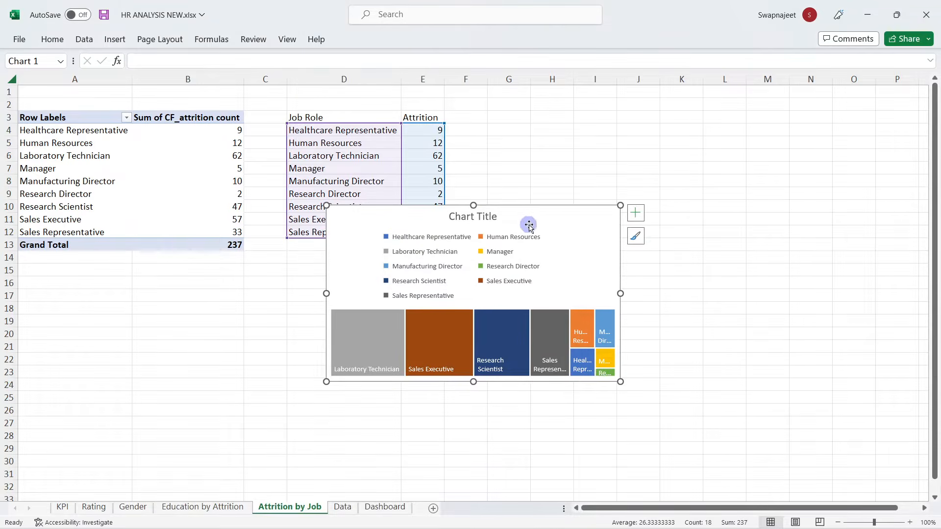
{"action": "left_click_drag", "start_coordinate": [529, 224], "coordinate": [673, 144]}
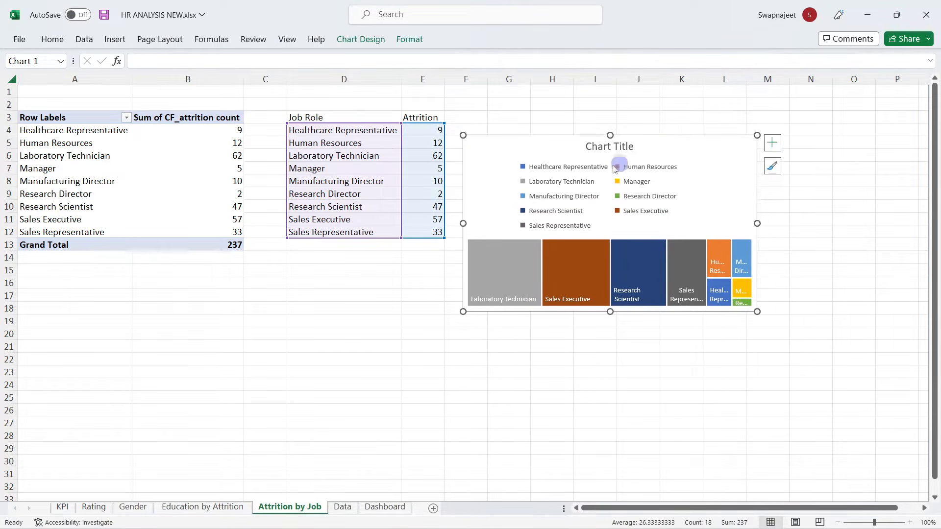
Step: Delete the legend from the treemap chart
{"action": "left_click", "coordinate": [553, 176]}
{"action": "key", "text": "Delete"}
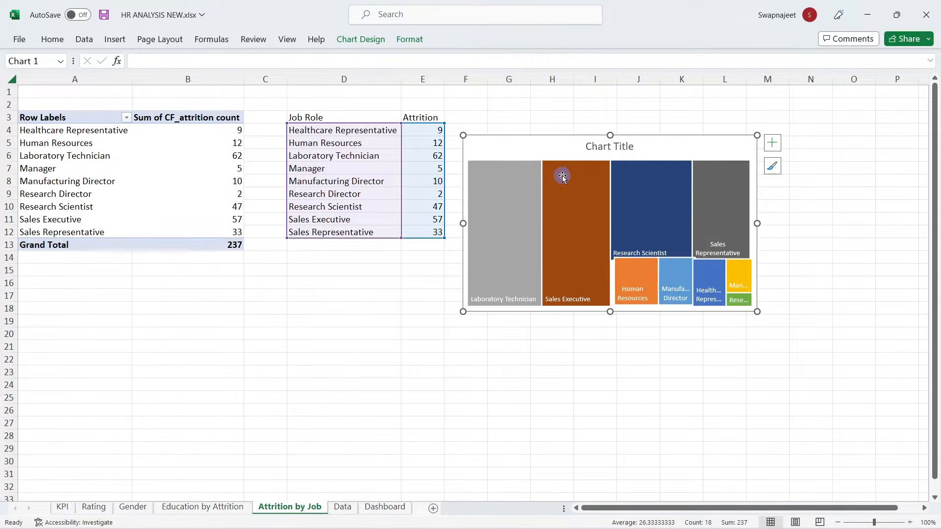
{"action": "left_click", "coordinate": [580, 361]}
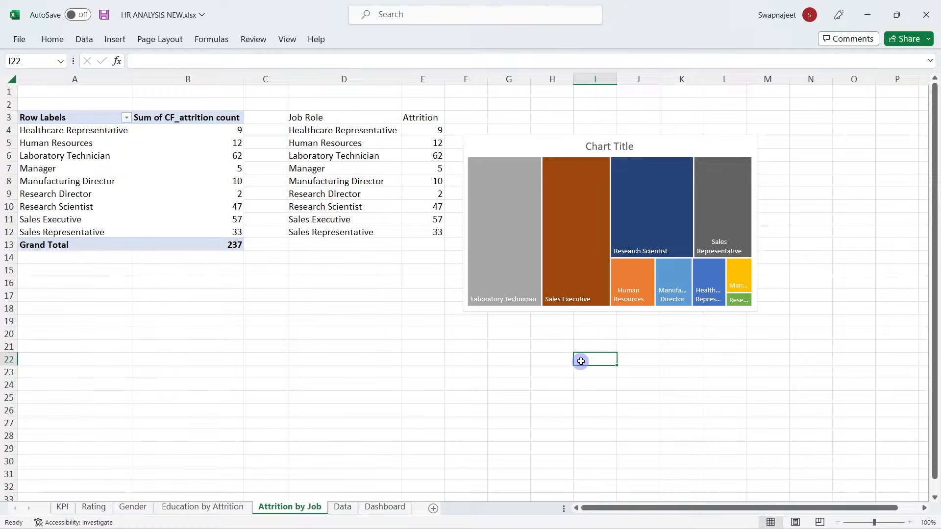
Step: Delete the job role treemap's chart title and copy the chart onto the Dashboard sheet
{"action": "left_click", "coordinate": [592, 147]}
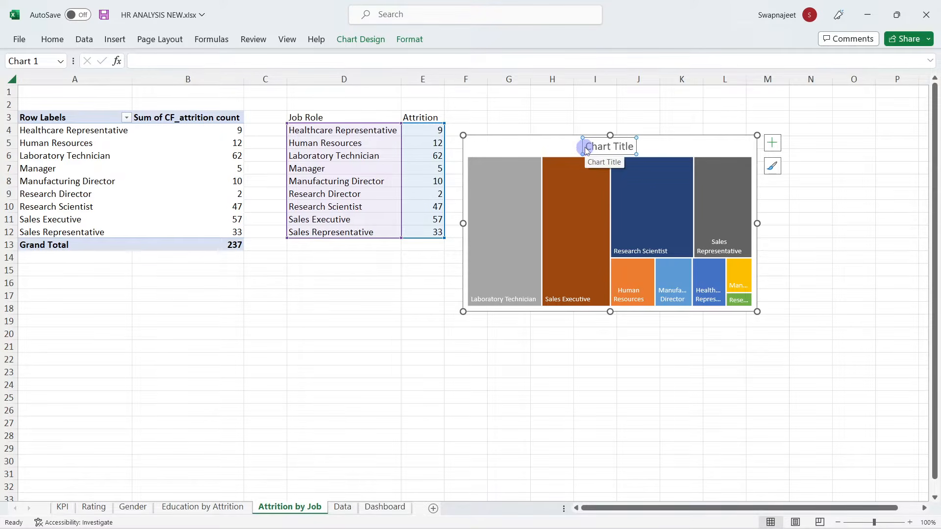
{"action": "key", "text": "Delete"}
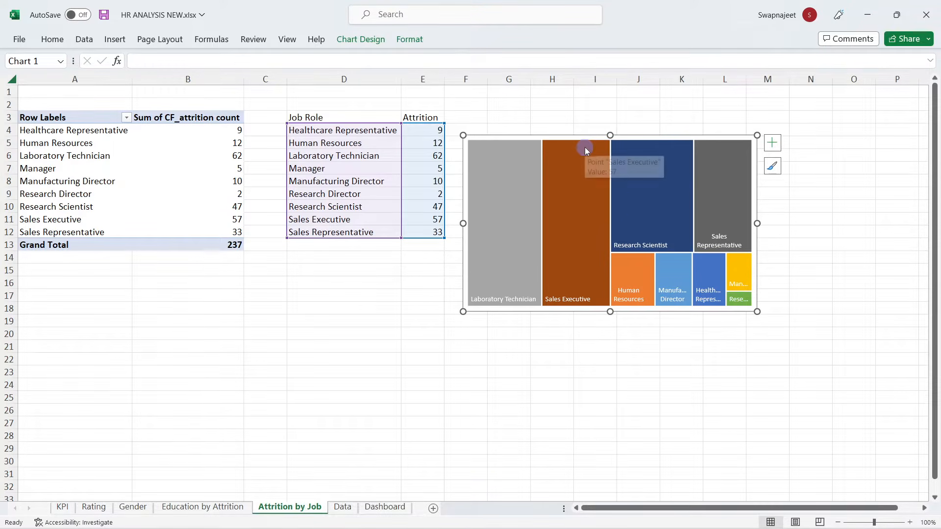
{"action": "key", "text": "ctrl+c"}
{"action": "left_click", "coordinate": [385, 507]}
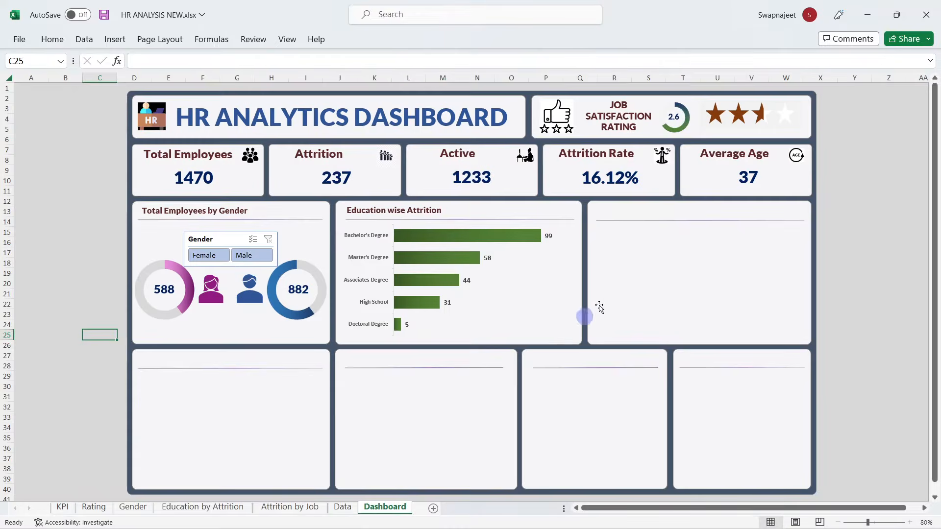
{"action": "left_click", "coordinate": [615, 275]}
{"action": "key", "text": "ctrl+v"}
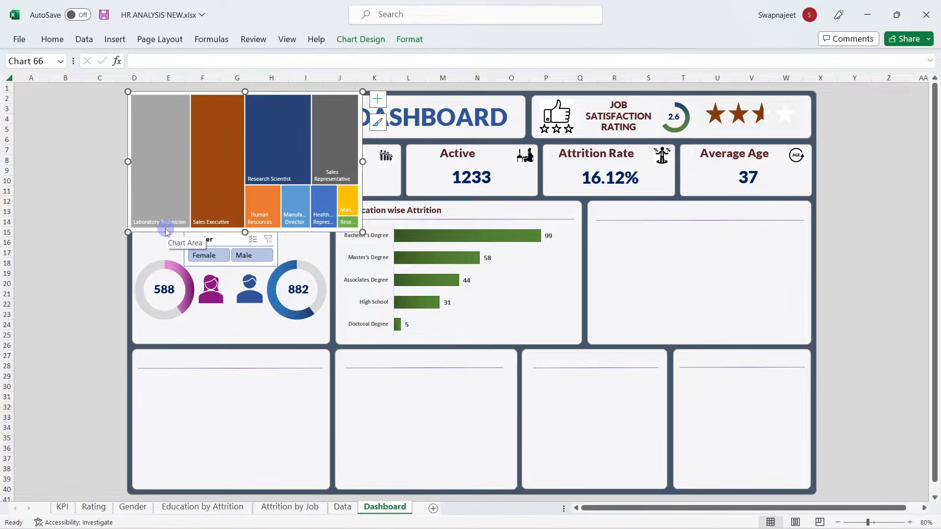
Step: Move the treemap into the empty panel beside Education wise Attrition and resize it to fit below the divider line
{"action": "left_click_drag", "start_coordinate": [166, 227], "coordinate": [632, 369]}
{"action": "left_click_drag", "start_coordinate": [830, 296], "coordinate": [806, 296]}
{"action": "left_click_drag", "start_coordinate": [699, 365], "coordinate": [699, 339]}
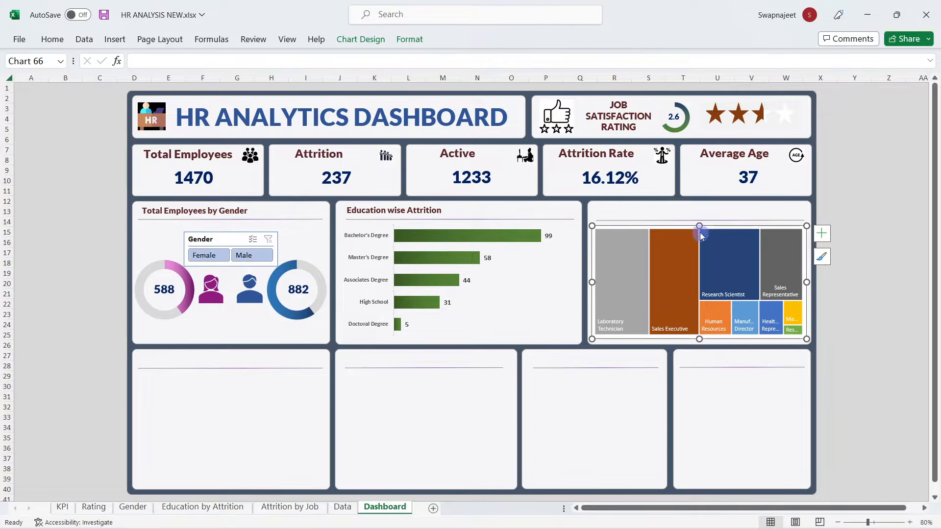
{"action": "left_click_drag", "start_coordinate": [696, 226], "coordinate": [695, 223]}
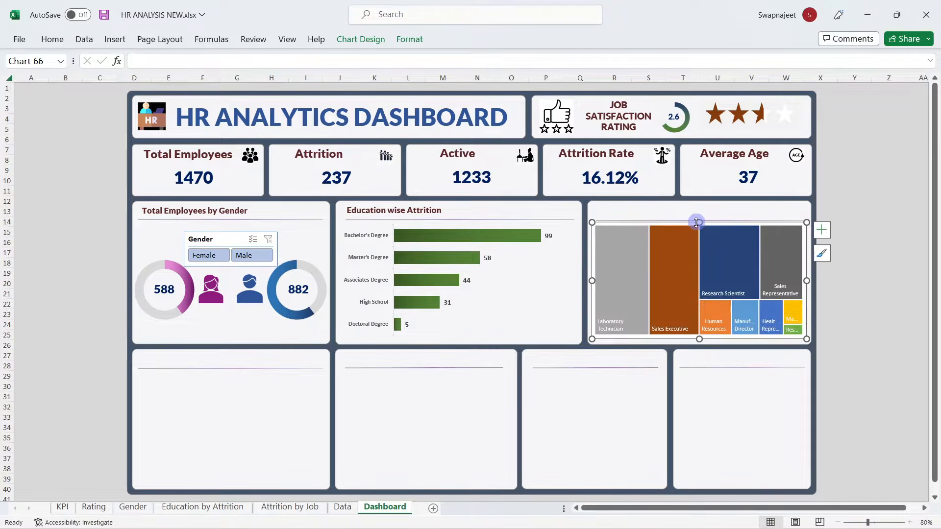
{"action": "left_click", "coordinate": [841, 219]}
Step: Set the treemap's chart area to no fill and its border to no line
{"action": "left_click", "coordinate": [628, 247]}
{"action": "right_click", "coordinate": [628, 247]}
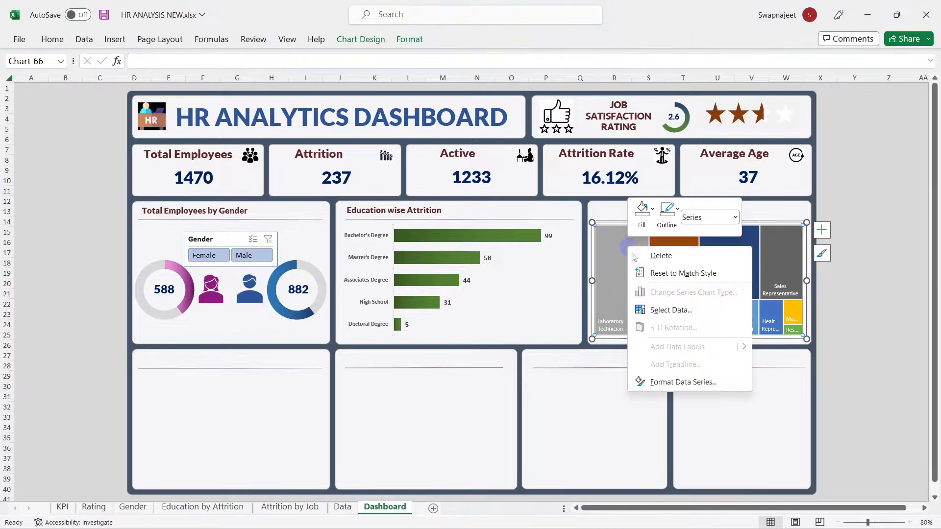
{"action": "left_click", "coordinate": [697, 387]}
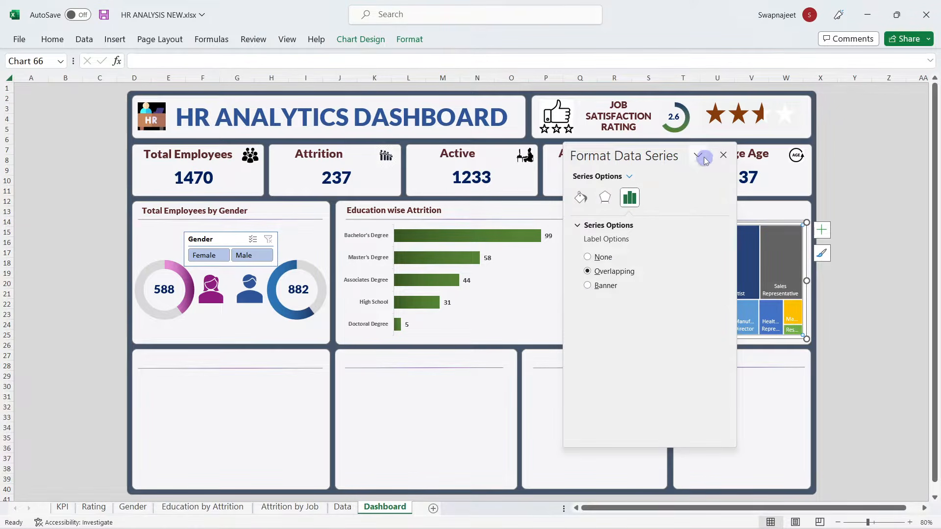
{"action": "left_click_drag", "start_coordinate": [703, 151], "coordinate": [490, 142]}
{"action": "left_click_drag", "start_coordinate": [586, 148], "coordinate": [317, 142]}
{"action": "left_click", "coordinate": [602, 224]}
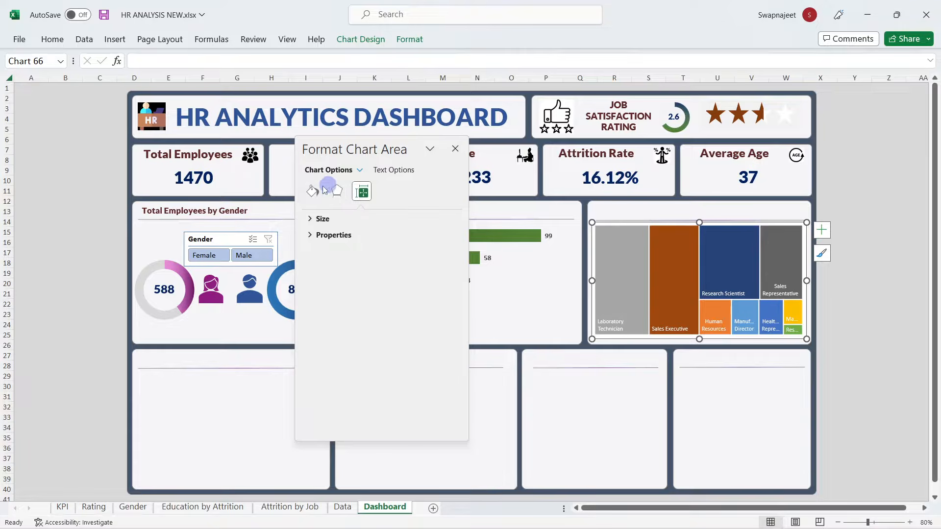
{"action": "left_click", "coordinate": [316, 199]}
{"action": "left_click", "coordinate": [330, 237]}
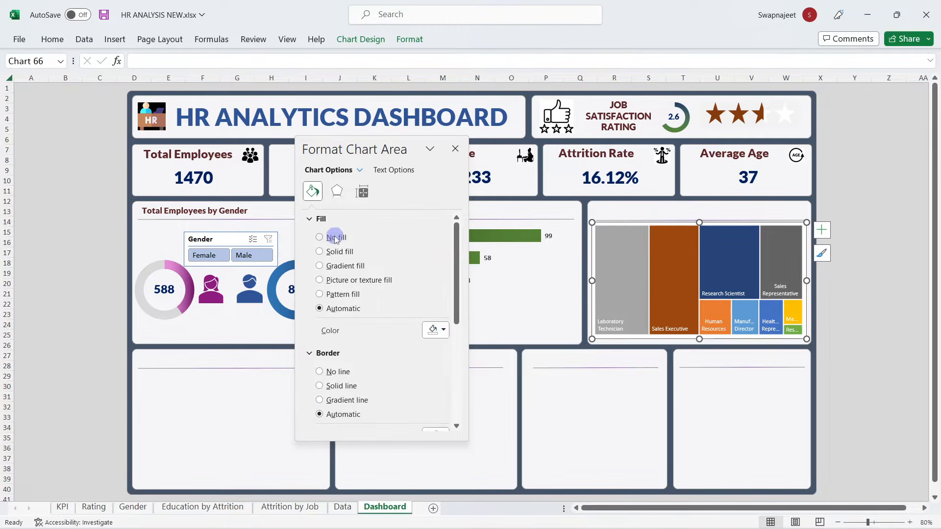
{"action": "left_click", "coordinate": [344, 348]}
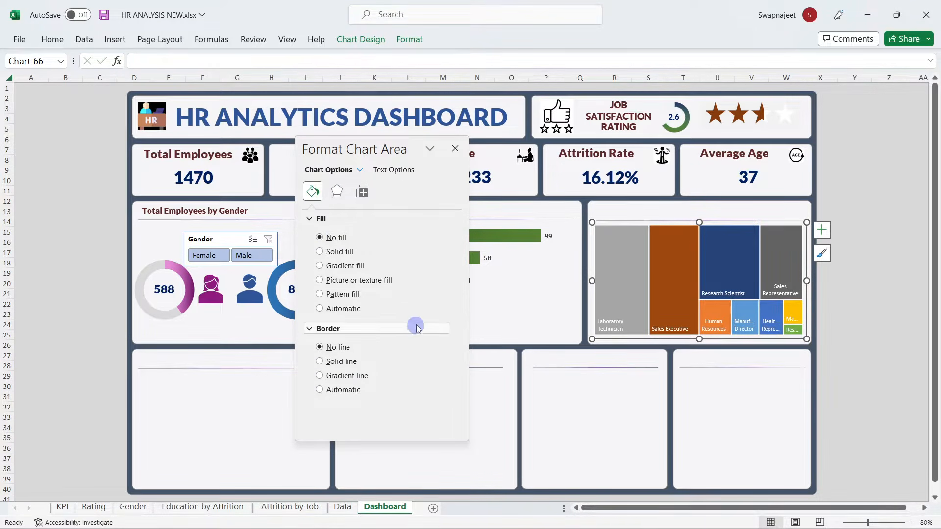
Step: Give the Laboratory Technician block of the treemap a solid blue fill and close the formatting options
{"action": "left_click", "coordinate": [623, 258]}
{"action": "left_click", "coordinate": [615, 274]}
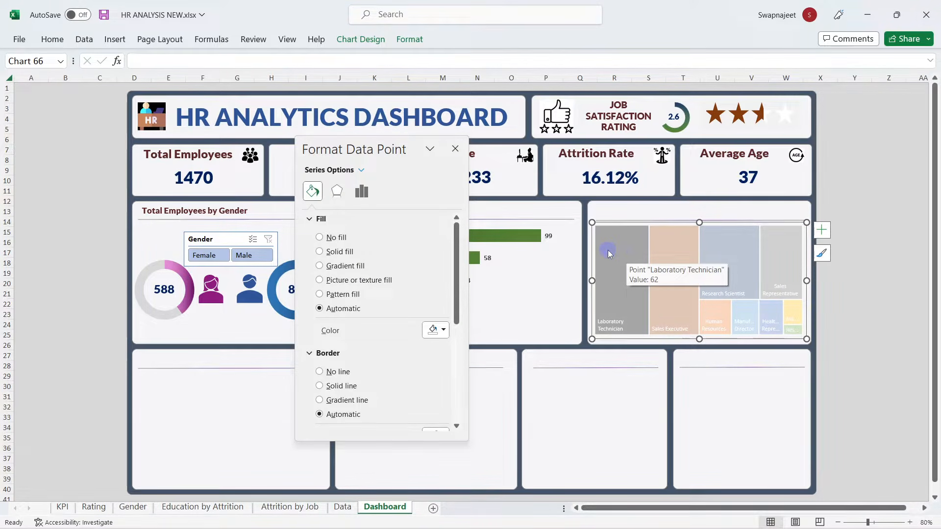
{"action": "left_click", "coordinate": [431, 331]}
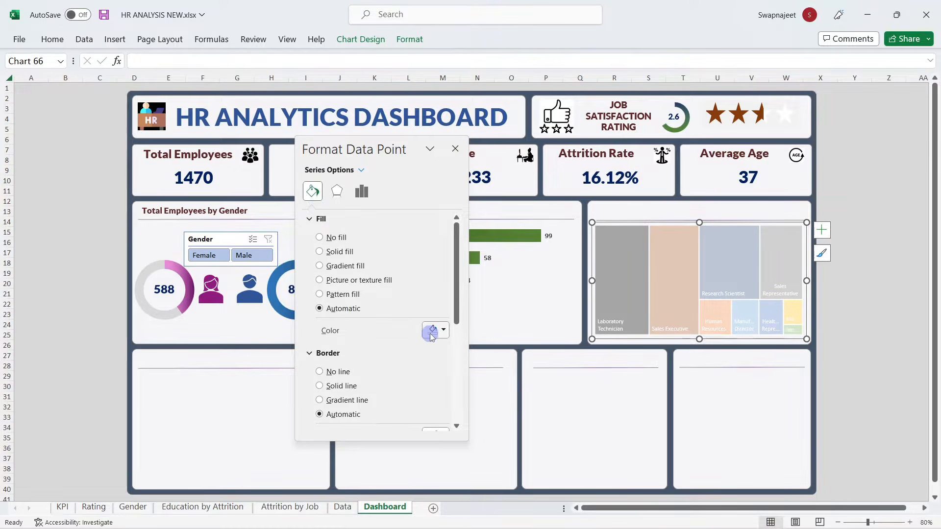
{"action": "left_click", "coordinate": [465, 386]}
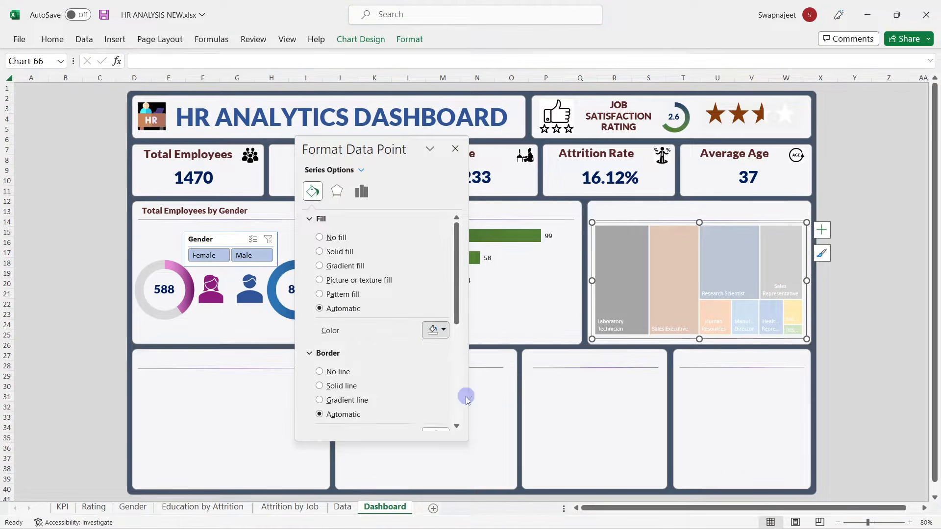
{"action": "left_click", "coordinate": [431, 330]}
{"action": "left_click", "coordinate": [505, 403]}
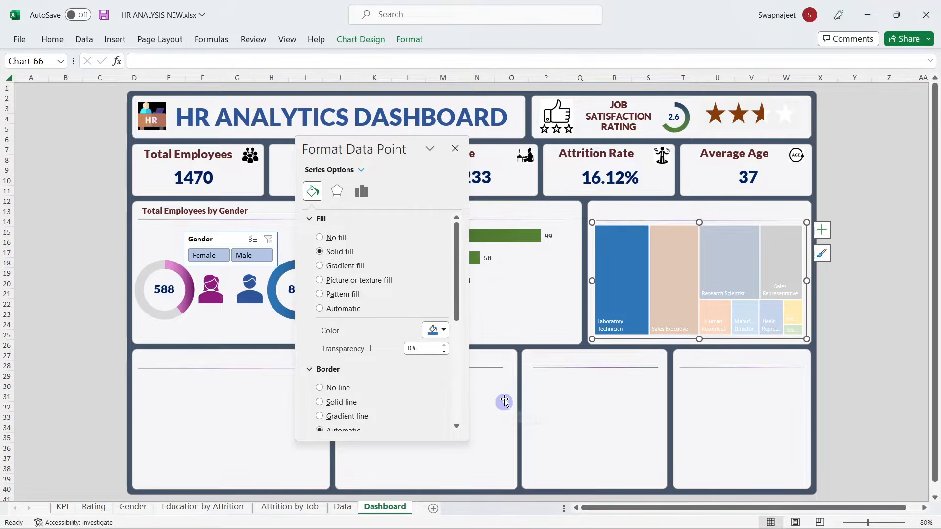
{"action": "left_click", "coordinate": [455, 148]}
{"action": "left_click", "coordinate": [921, 282]}
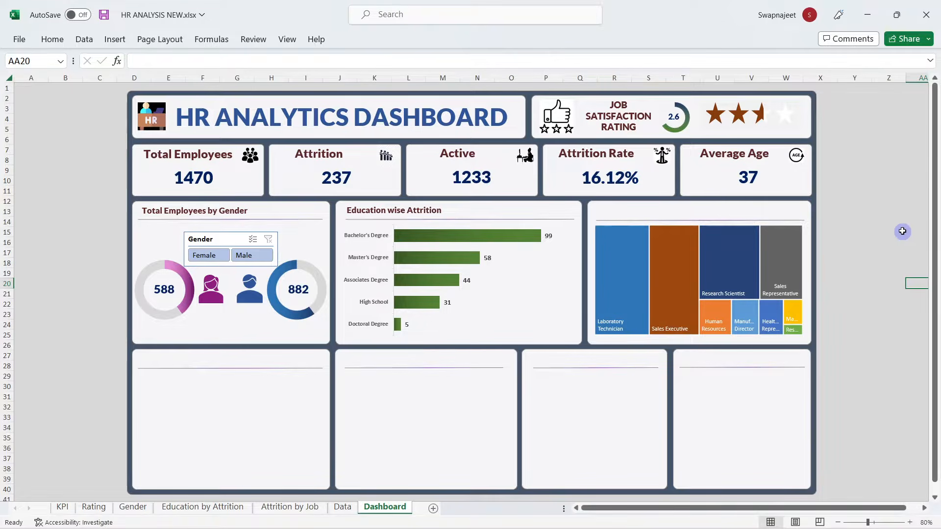
Step: Duplicate the "Education wise Attrition" heading, place the copy above the treemap and change its text to "Attrition by Job Role"
{"action": "left_click", "coordinate": [419, 209]}
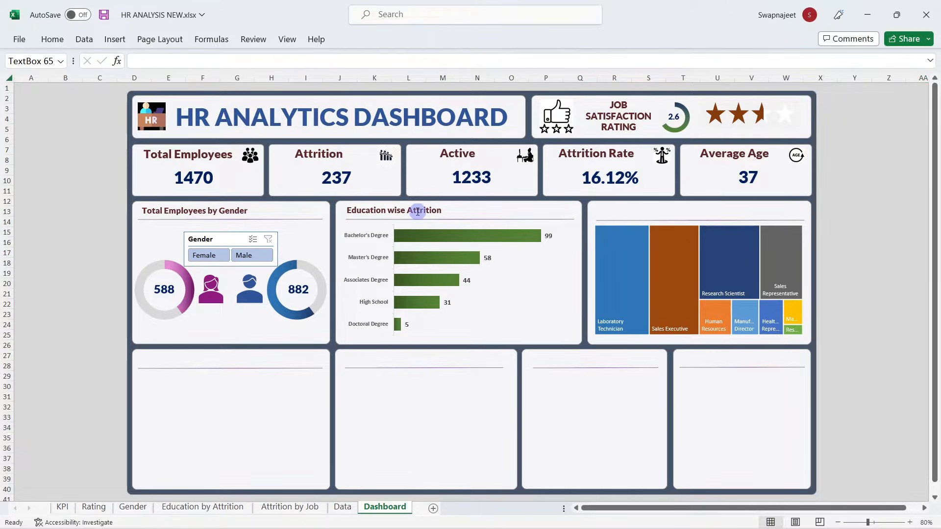
{"action": "key", "text": "ctrl+d"}
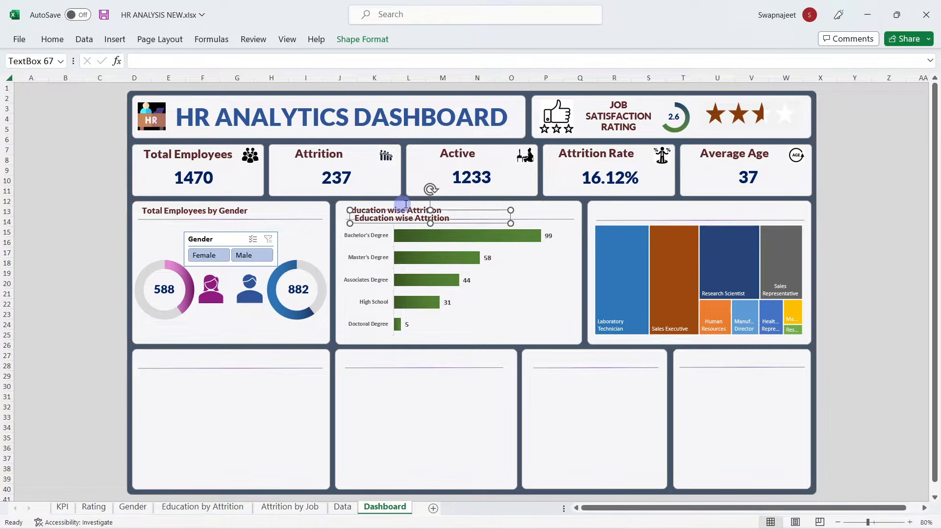
{"action": "left_click_drag", "start_coordinate": [417, 223], "coordinate": [657, 215]}
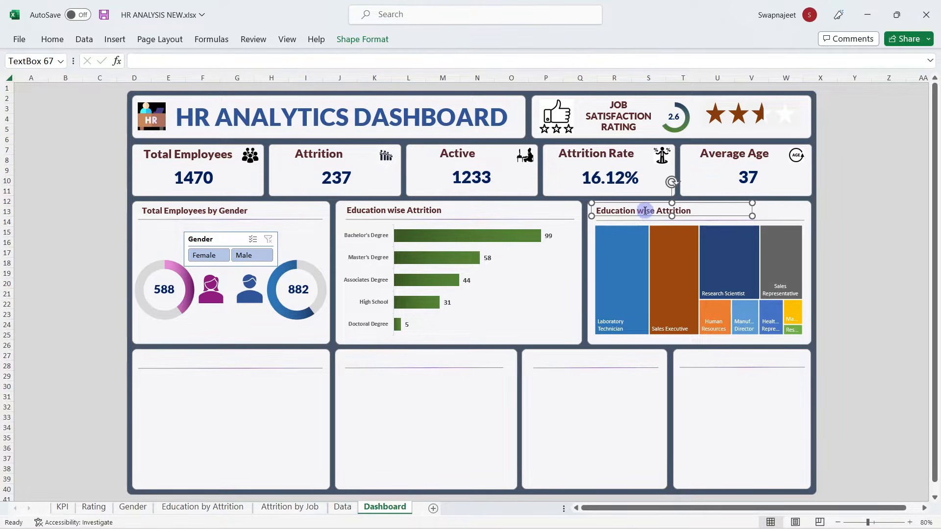
{"action": "triple_click", "coordinate": [644, 211]}
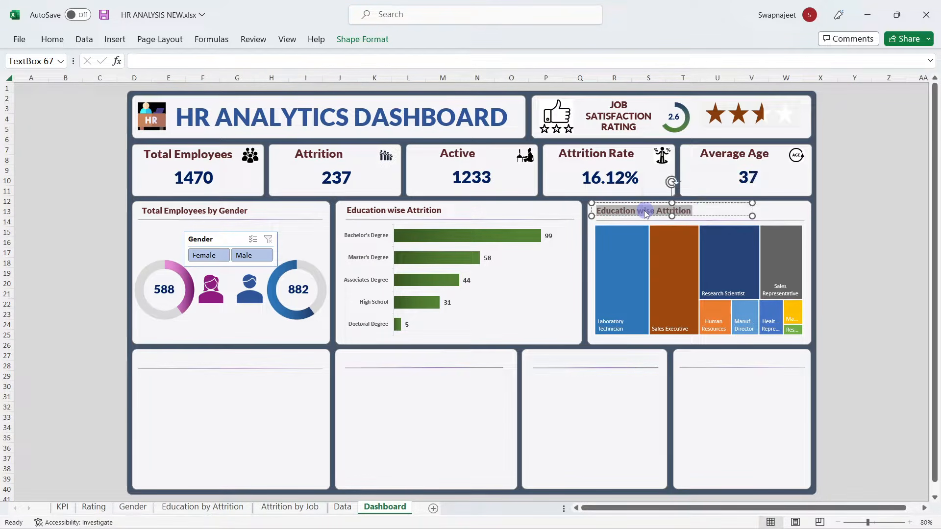
{"action": "type", "text": "Attrition by Job Role"}
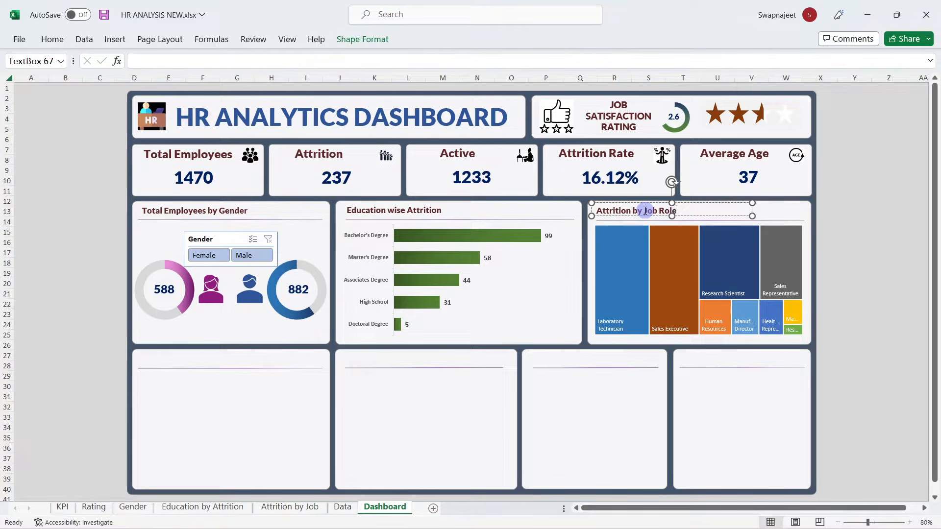
{"action": "left_click", "coordinate": [856, 194]}
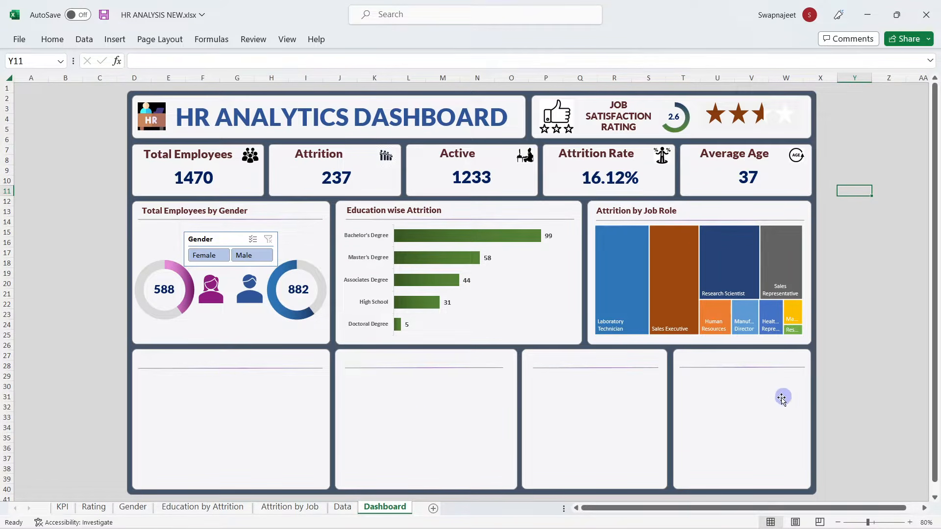
{"action": "left_click", "coordinate": [73, 273]}
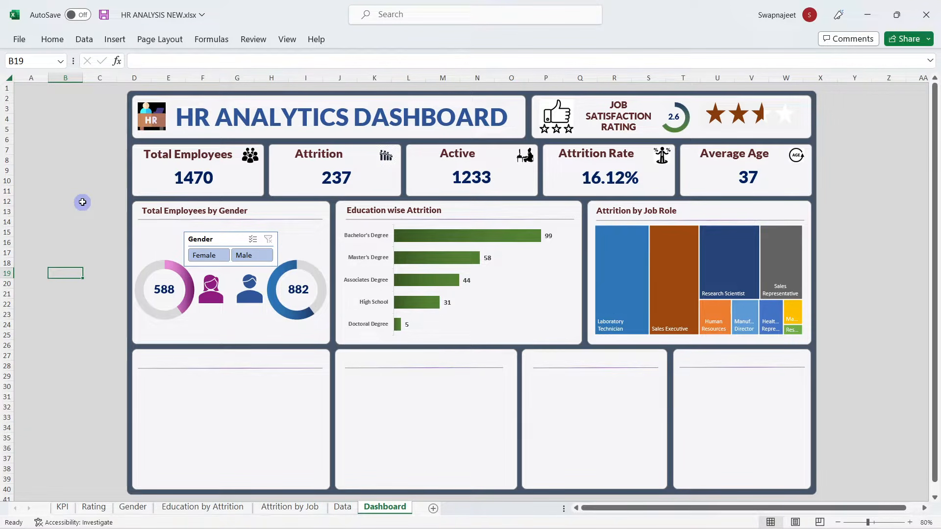
Step: Create a PivotTable from Table1 on the Data sheet in a new worksheet
{"action": "left_click", "coordinate": [342, 506]}
{"action": "left_click", "coordinate": [438, 257]}
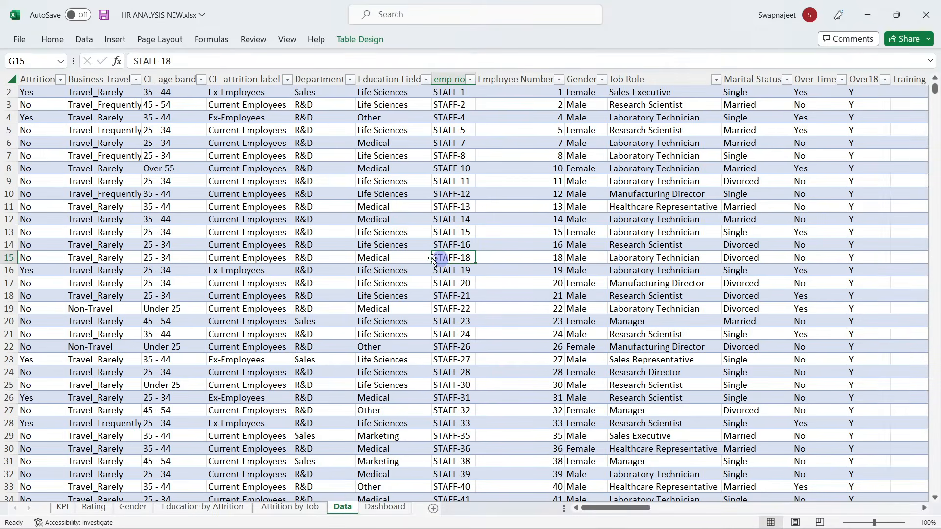
{"action": "left_click", "coordinate": [114, 39]}
{"action": "left_click", "coordinate": [22, 69]}
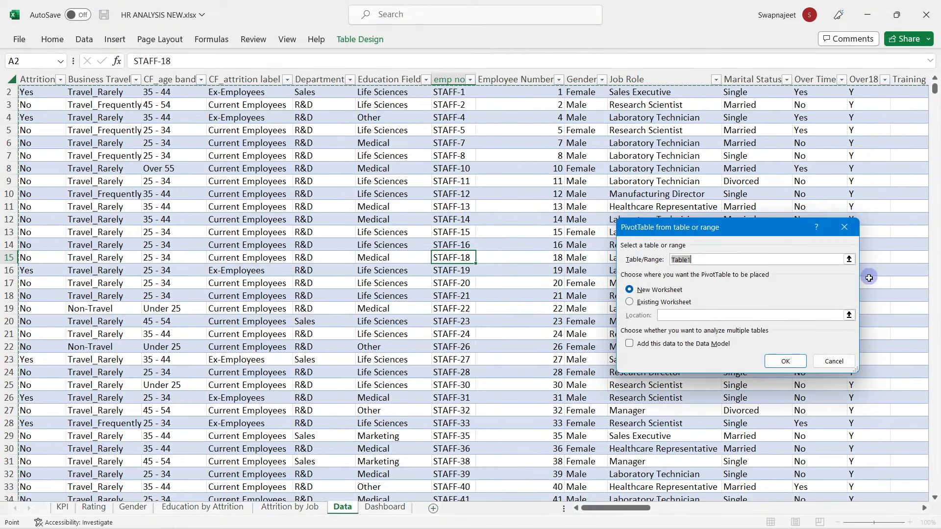
{"action": "left_click", "coordinate": [785, 362]}
Step: Name both the new PivotTable and its worksheet "Dept wise Attrition"
{"action": "left_click", "coordinate": [387, 39]}
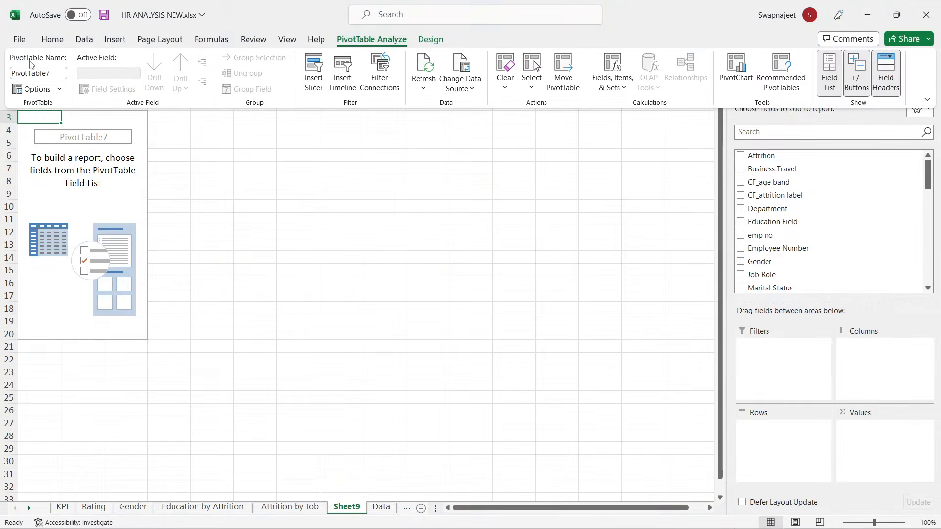
{"action": "left_click", "coordinate": [33, 74]}
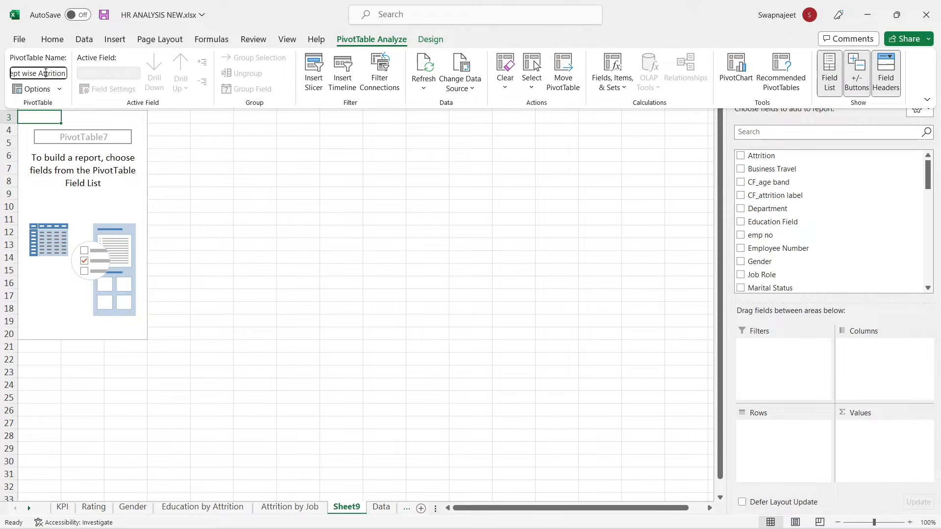
{"action": "key", "text": "ctrl+a"}
{"action": "key", "text": "ctrl+c"}
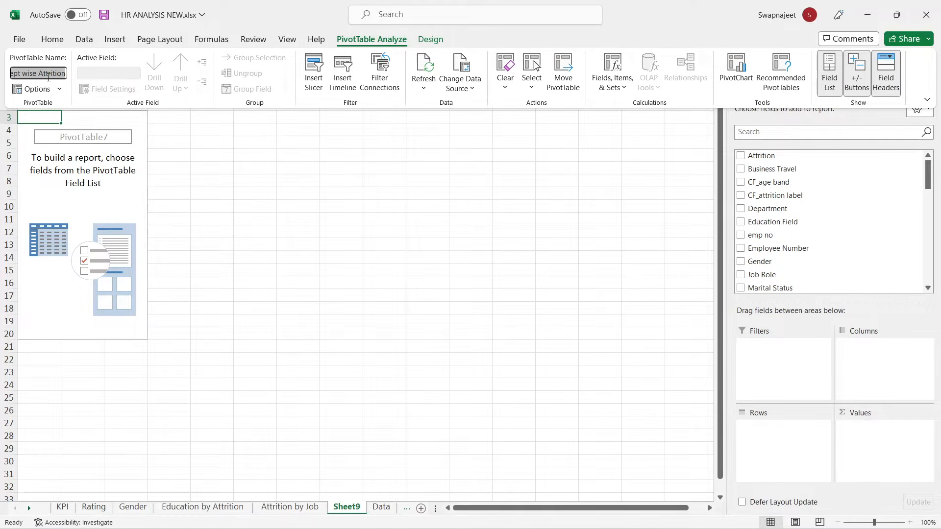
{"action": "left_click", "coordinate": [343, 498]}
{"action": "double_click", "coordinate": [341, 508]}
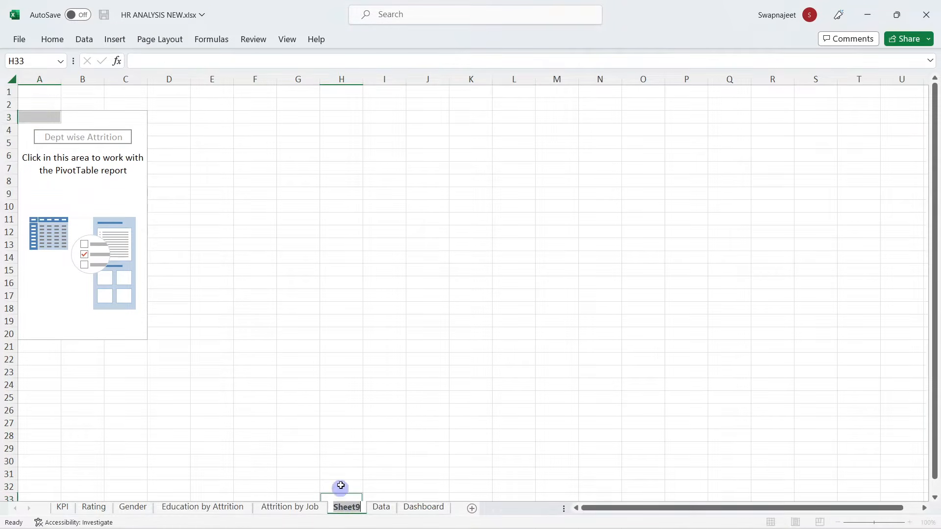
{"action": "key", "text": "ctrl+v"}
{"action": "left_click", "coordinate": [329, 412]}
Step: Add Department to the PivotTable's rows and CF_attrition count to its values
{"action": "left_click", "coordinate": [100, 217]}
{"action": "left_click", "coordinate": [755, 133]}
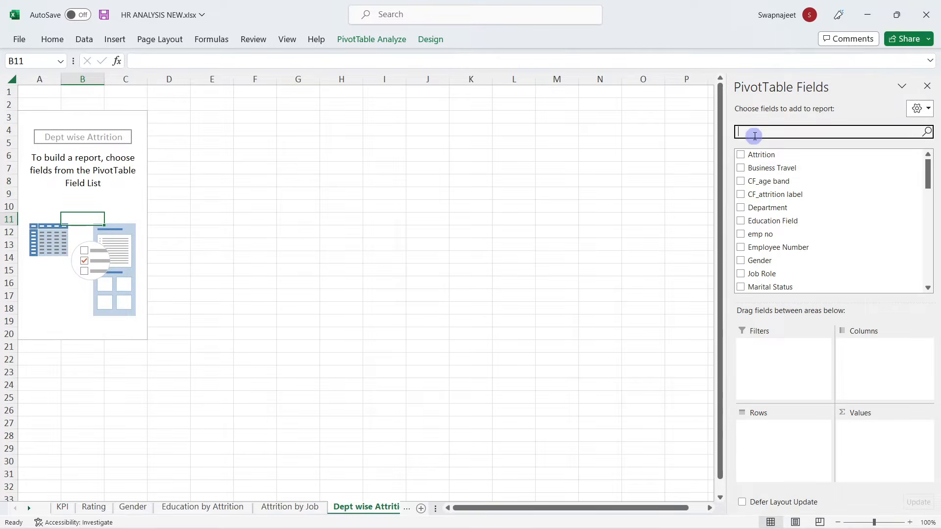
{"action": "type", "text": "dep"}
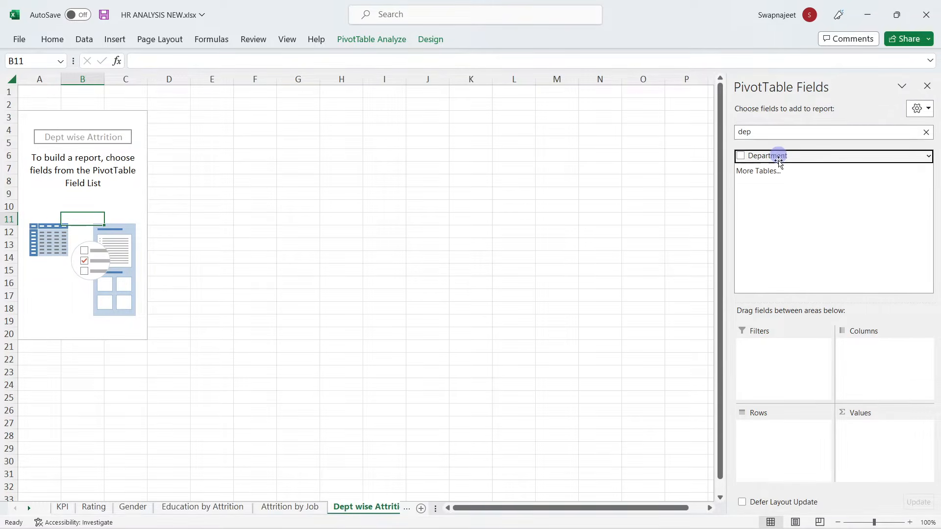
{"action": "left_click_drag", "start_coordinate": [777, 155], "coordinate": [794, 431]}
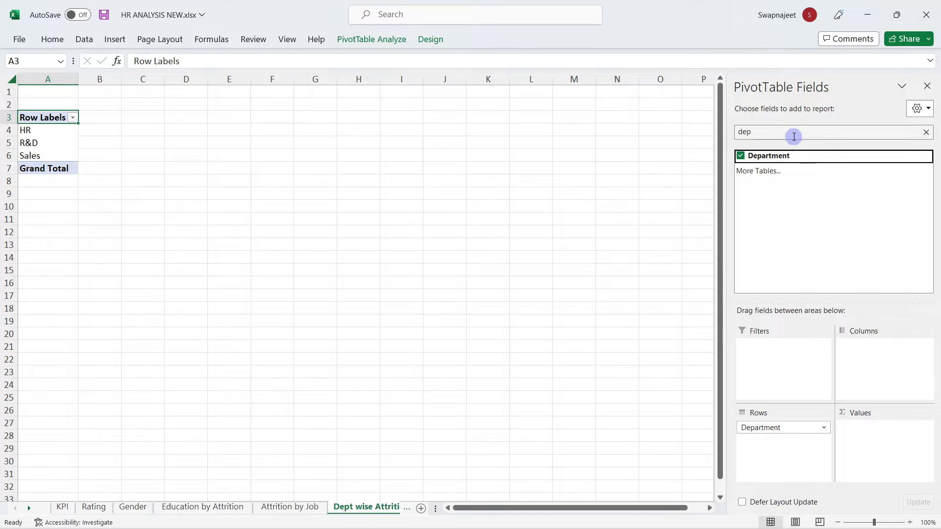
{"action": "left_click", "coordinate": [794, 136]}
{"action": "type", "text": "attr"}
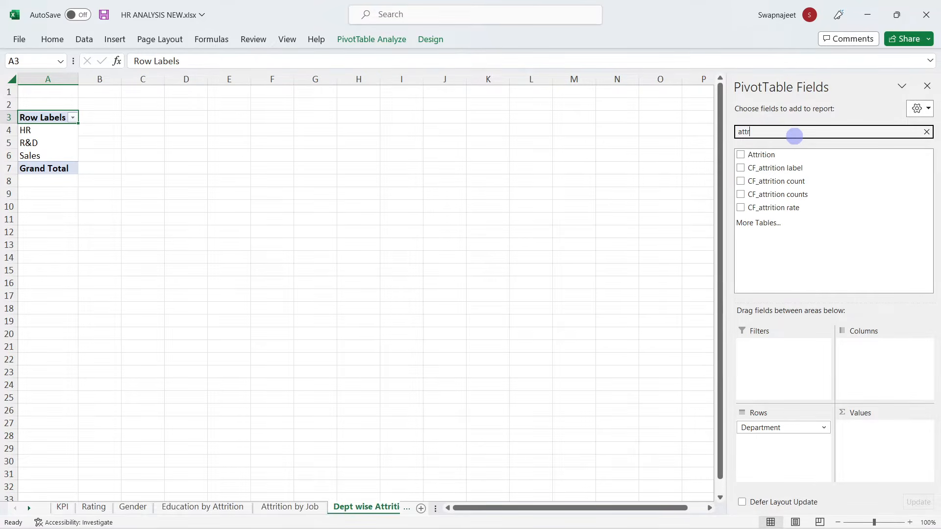
{"action": "left_click_drag", "start_coordinate": [789, 188], "coordinate": [875, 411]}
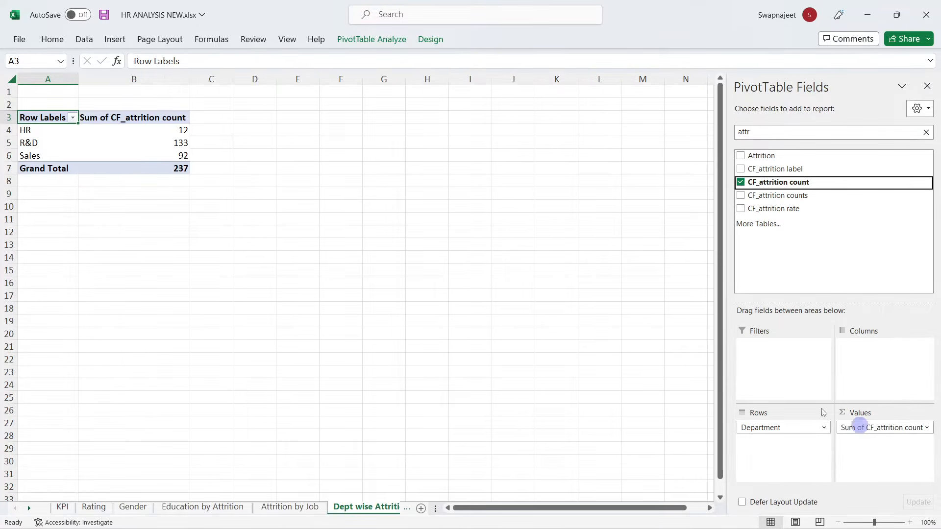
Step: Show the PivotTable's attrition count values as % of Column Total
{"action": "right_click", "coordinate": [160, 148]}
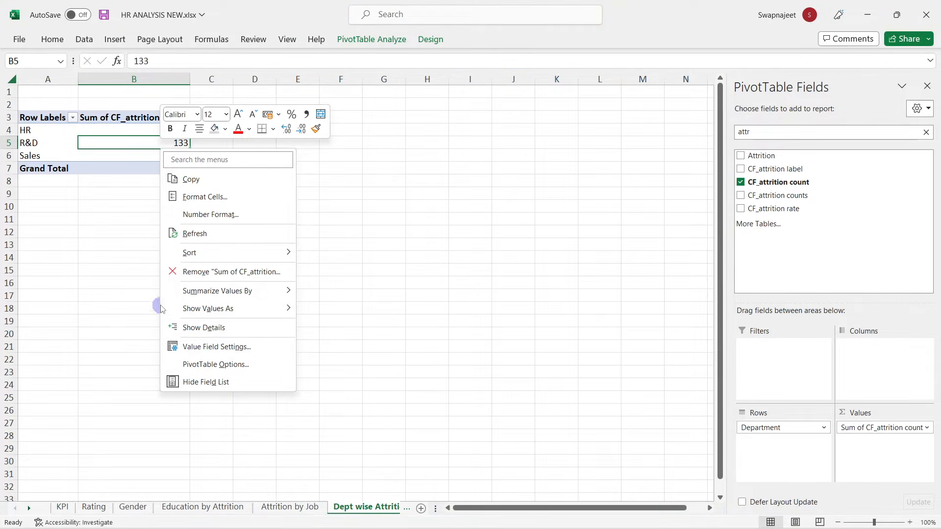
{"action": "right_click", "coordinate": [127, 143]}
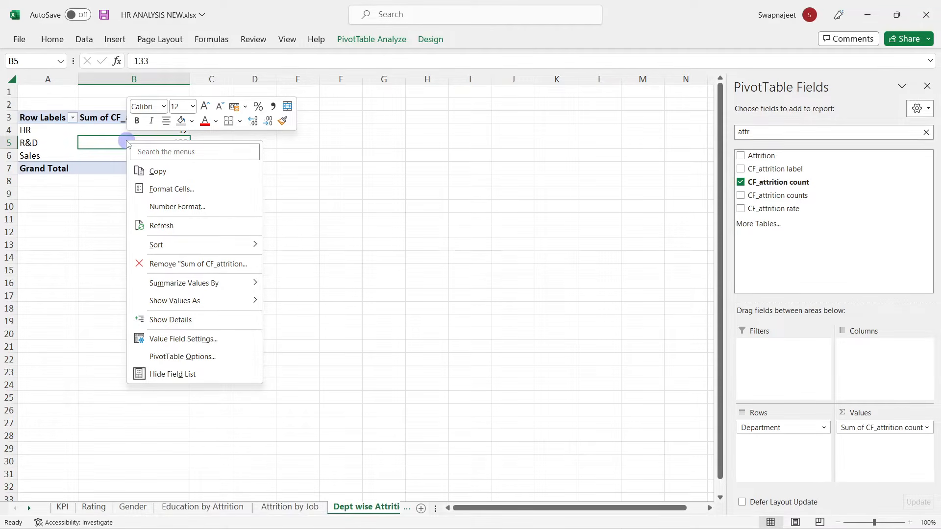
{"action": "mouse_move", "coordinate": [221, 283]}
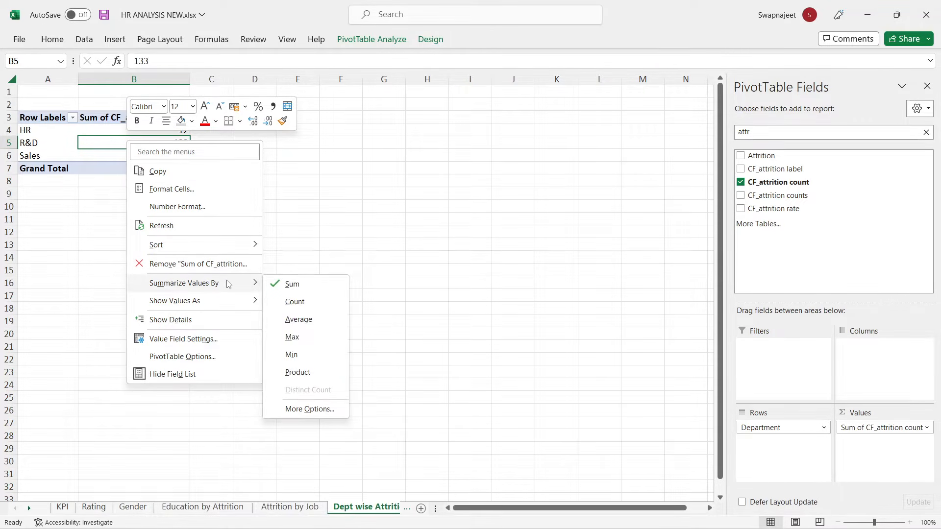
{"action": "mouse_move", "coordinate": [224, 300]}
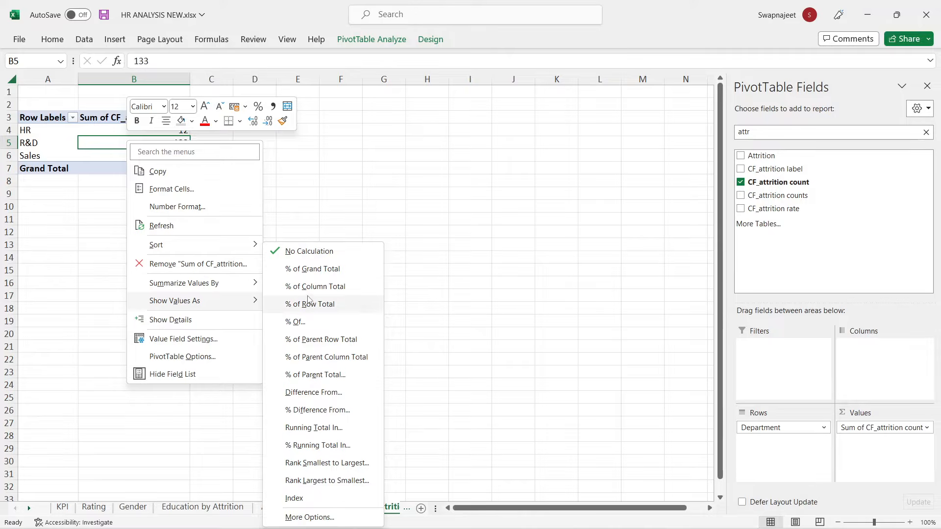
{"action": "left_click", "coordinate": [307, 286]}
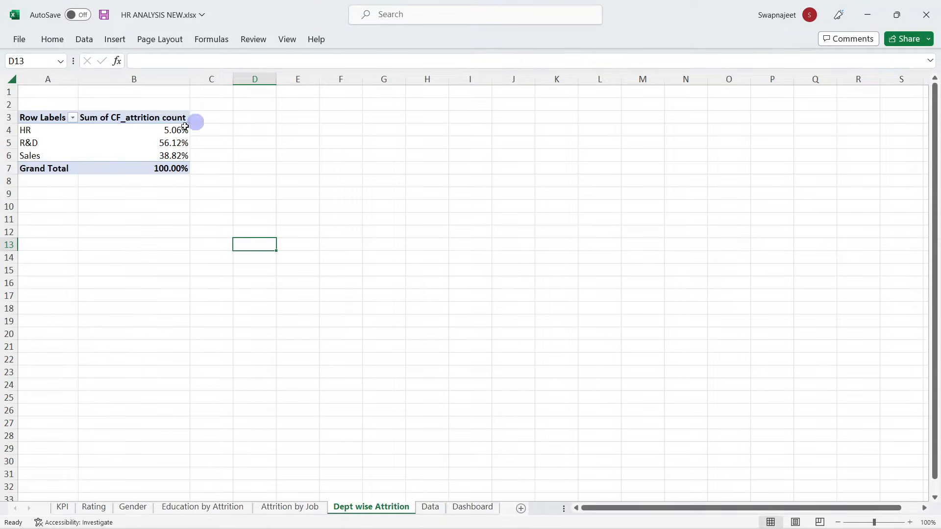
Step: Insert a Pie PivotChart based on the department attrition PivotTable
{"action": "left_click", "coordinate": [162, 142]}
{"action": "left_click", "coordinate": [369, 41]}
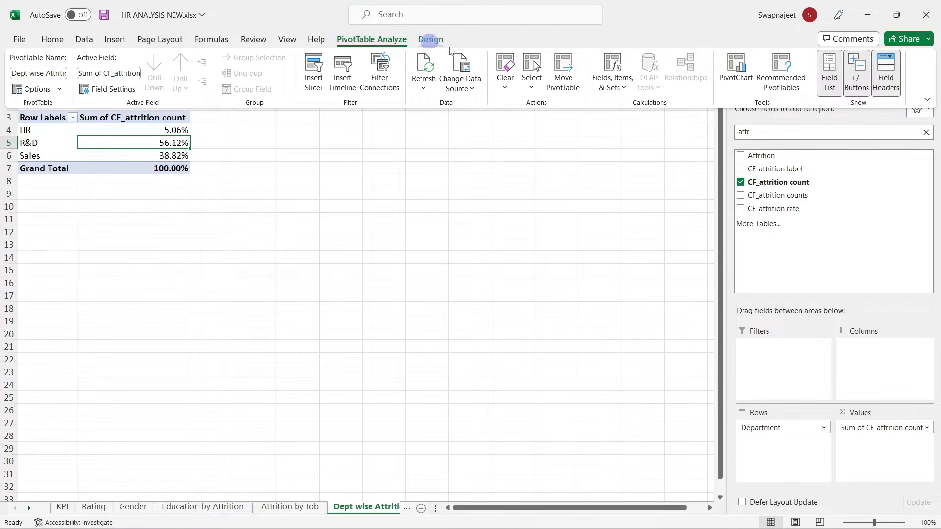
{"action": "left_click", "coordinate": [735, 74]}
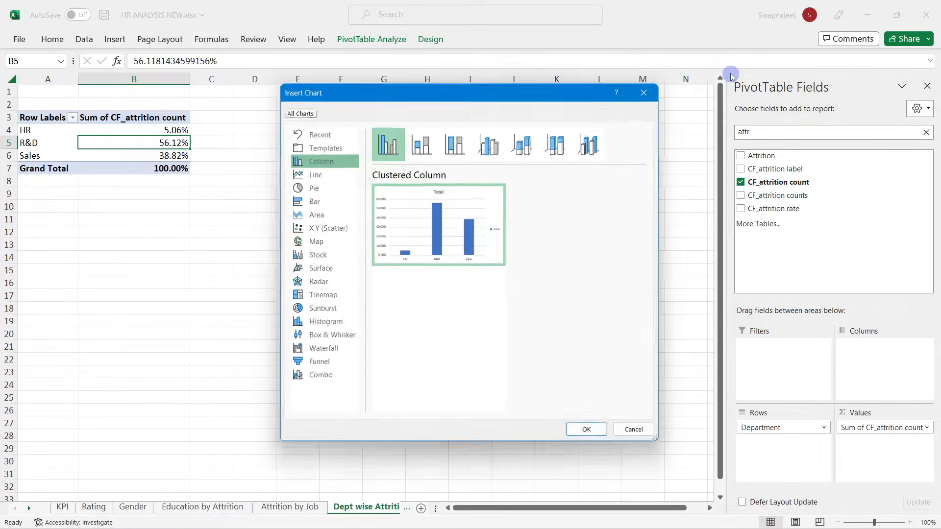
{"action": "left_click", "coordinate": [310, 186]}
{"action": "left_click", "coordinate": [589, 433]}
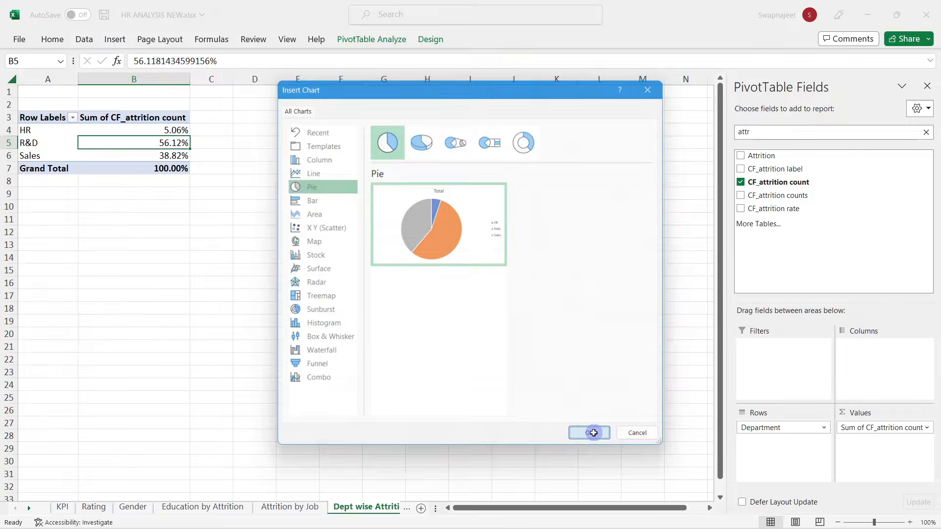
{"action": "left_click", "coordinate": [597, 335]}
Step: Hide all field buttons on the pie chart and delete its "Total" title
{"action": "right_click", "coordinate": [269, 223]}
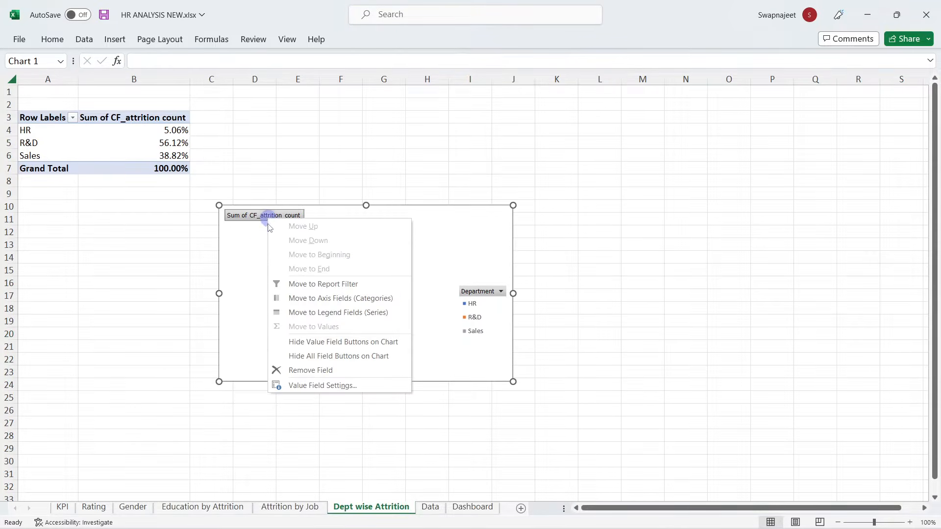
{"action": "left_click", "coordinate": [333, 355]}
{"action": "left_click", "coordinate": [500, 307]}
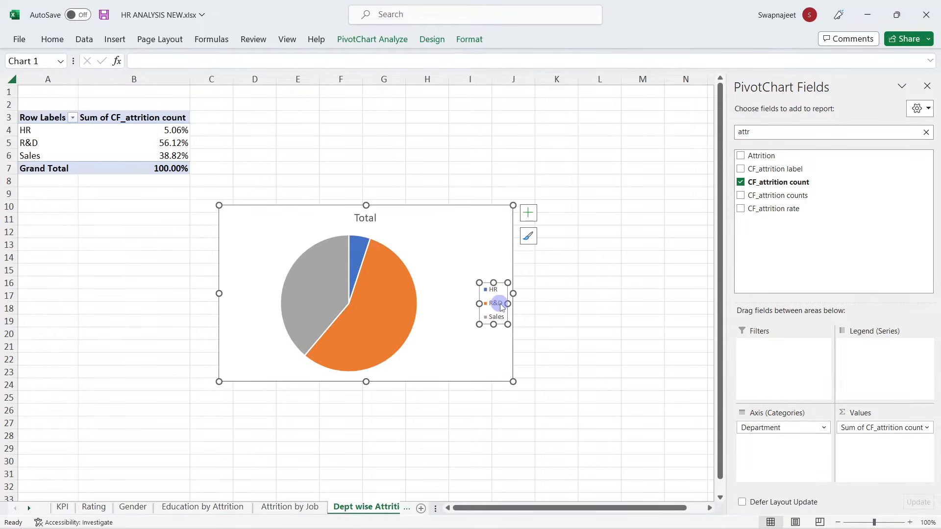
{"action": "left_click", "coordinate": [354, 219]}
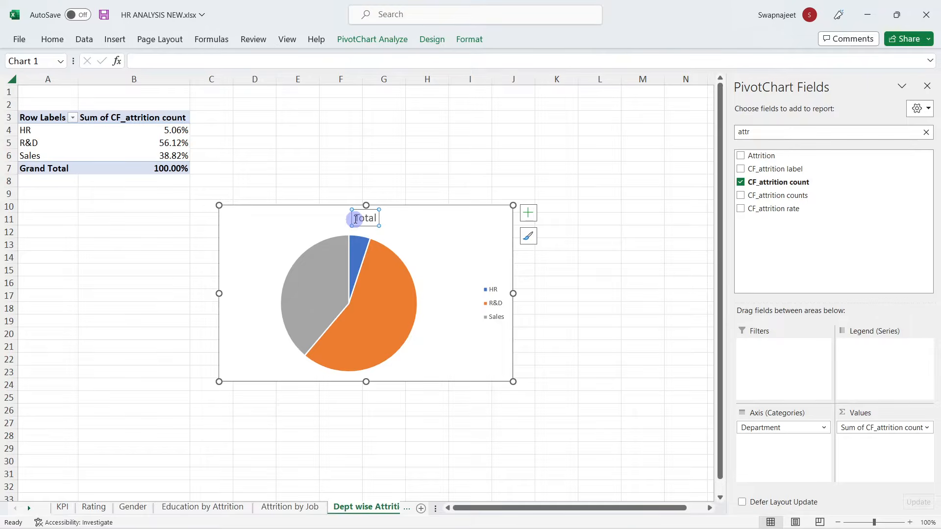
{"action": "key", "text": "Delete"}
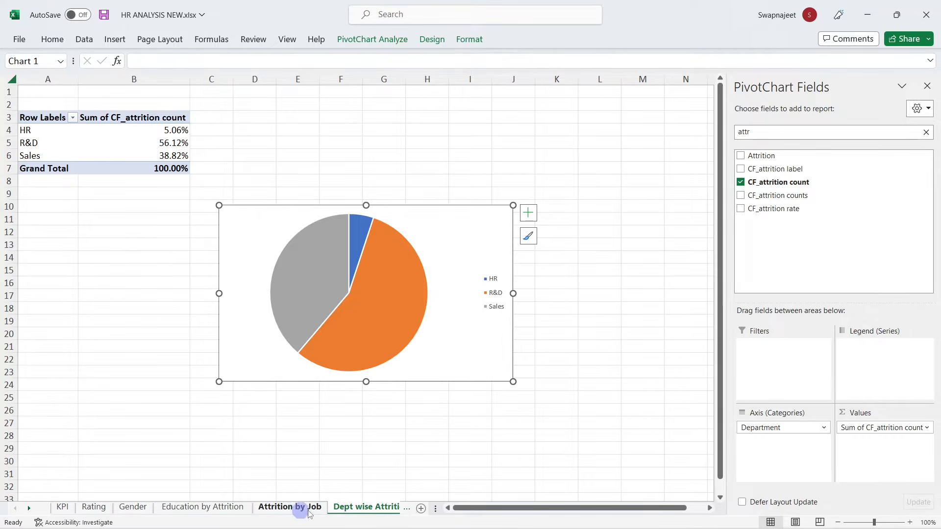
Step: Paste the department pie chart onto the Dashboard sheet and close the PivotChart field list
{"action": "left_click_drag", "start_coordinate": [431, 509], "coordinate": [573, 509]}
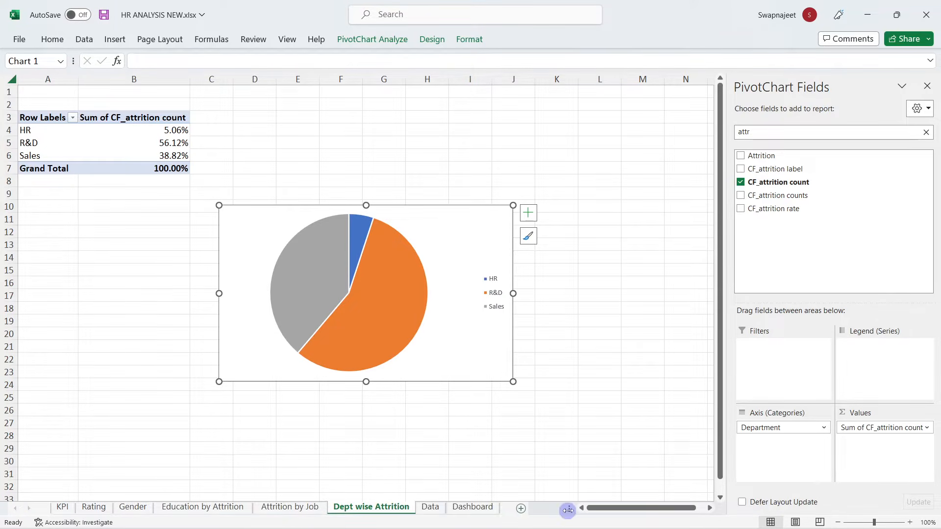
{"action": "left_click", "coordinate": [473, 506]}
{"action": "left_click", "coordinate": [249, 394]}
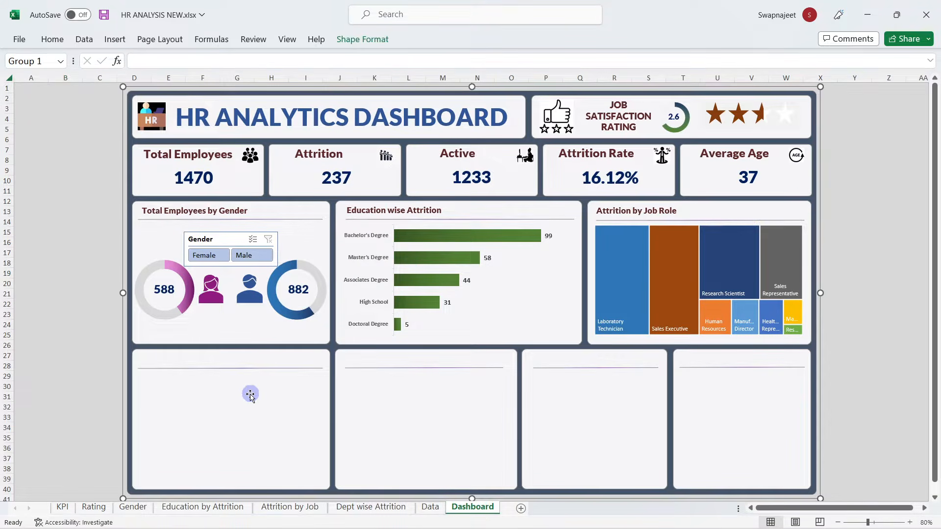
{"action": "key", "text": "ctrl+v"}
{"action": "left_click", "coordinate": [278, 121]}
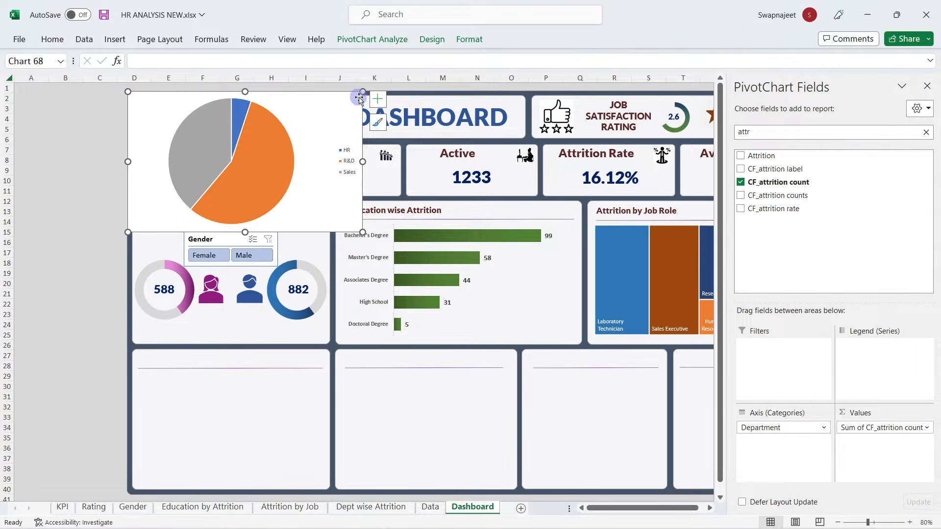
{"action": "left_click", "coordinate": [927, 87]}
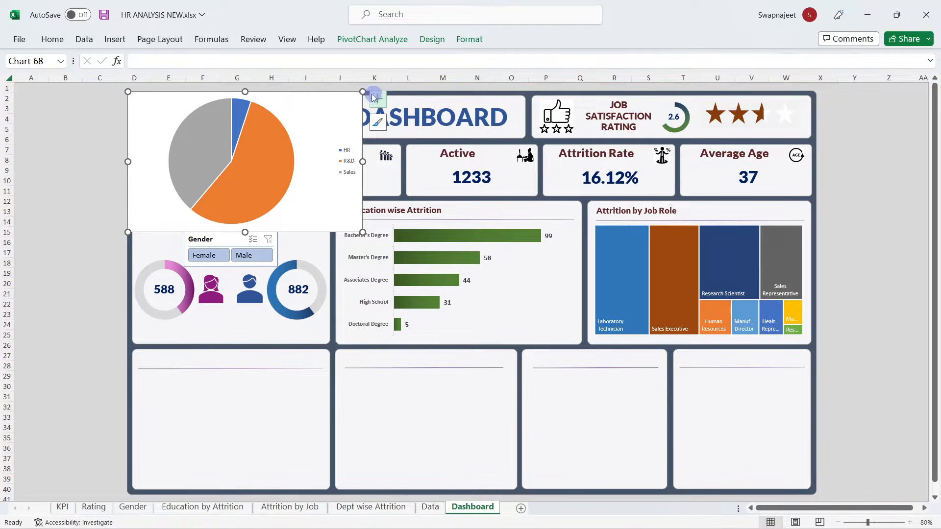
Step: Move the pie chart into the empty card below Total Employees by Gender and resize it to fit
{"action": "left_click_drag", "start_coordinate": [362, 91], "coordinate": [275, 378]}
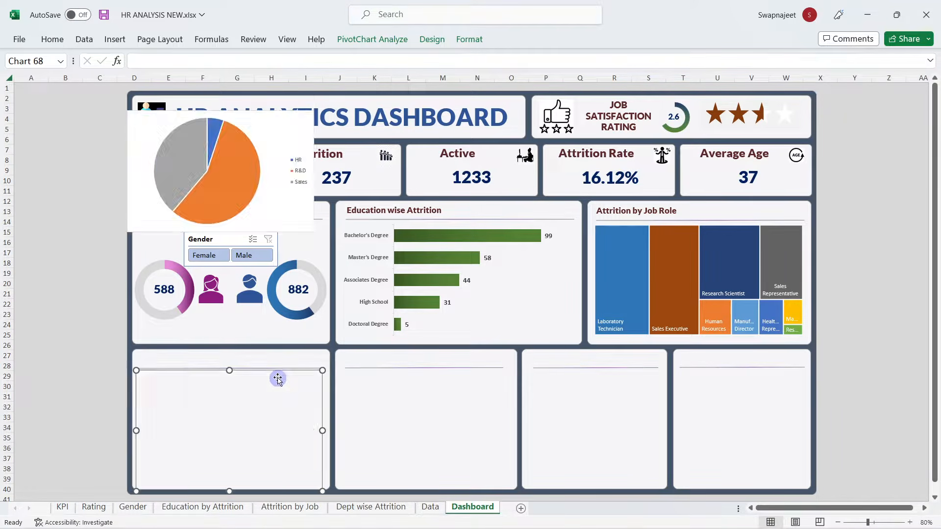
{"action": "left_click_drag", "start_coordinate": [229, 489], "coordinate": [230, 485]}
{"action": "left_click_drag", "start_coordinate": [322, 426], "coordinate": [325, 427]}
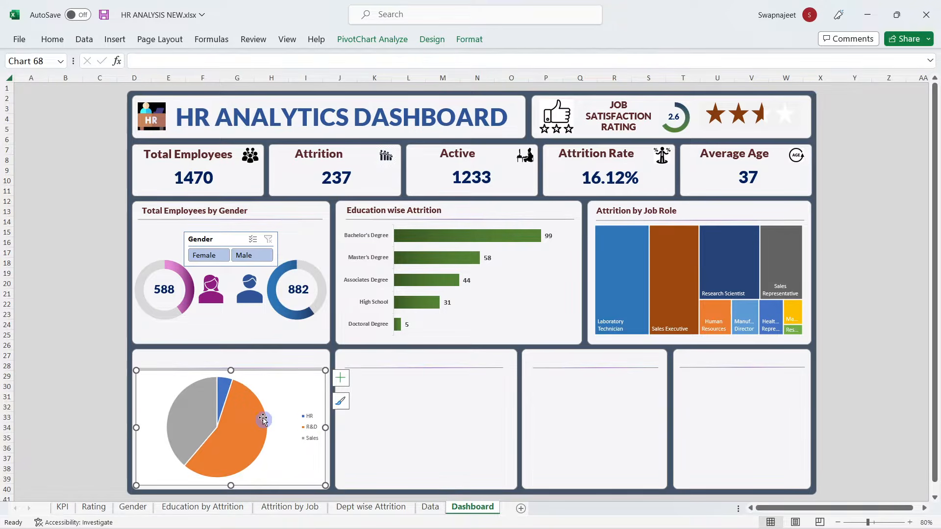
Step: Format the pie chart's area with no fill and no border line
{"action": "right_click", "coordinate": [285, 388]}
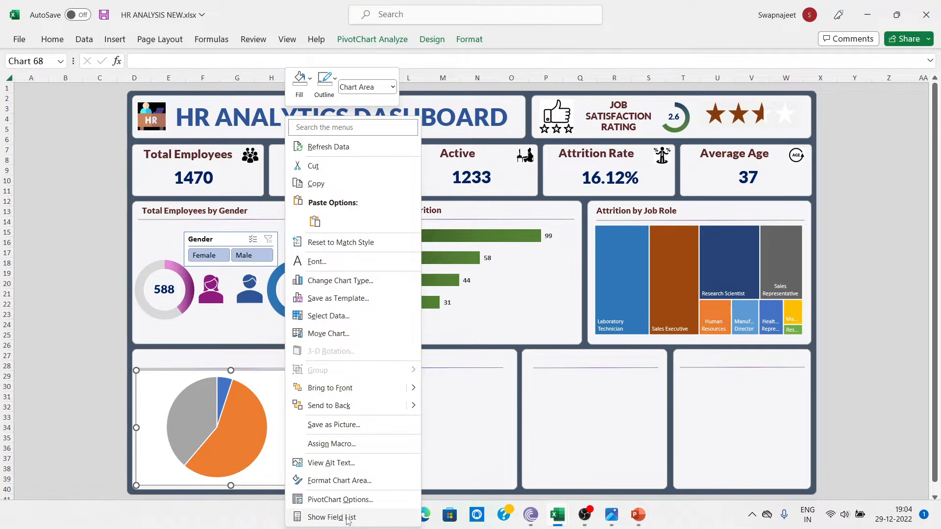
{"action": "left_click", "coordinate": [339, 481]}
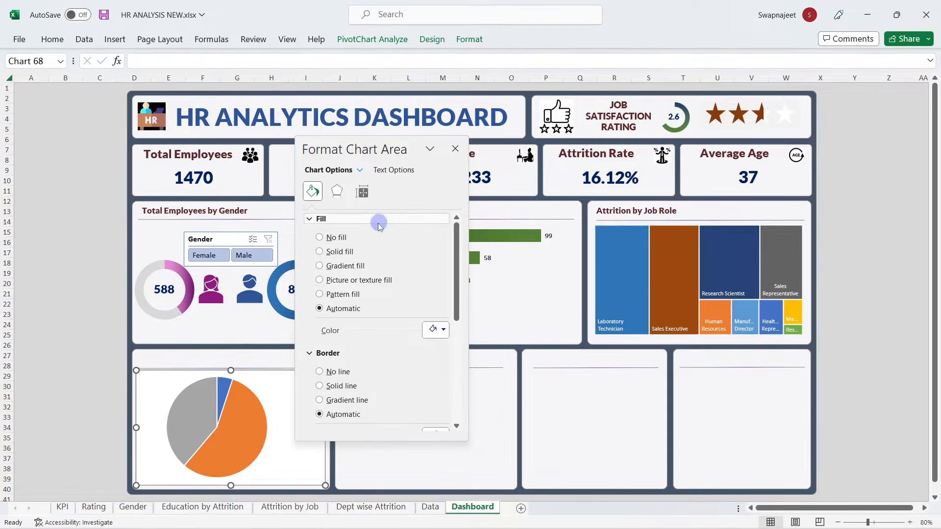
{"action": "left_click_drag", "start_coordinate": [414, 149], "coordinate": [619, 132]}
{"action": "left_click", "coordinate": [541, 221]}
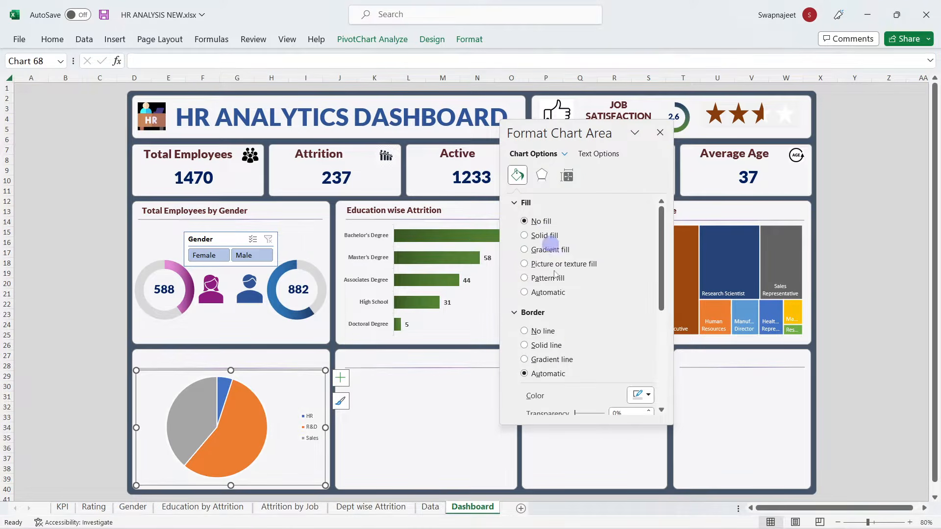
{"action": "left_click", "coordinate": [543, 331]}
Step: Select only the Sales slice of the pie and apply a gradient fill to it
{"action": "left_click", "coordinate": [195, 417]}
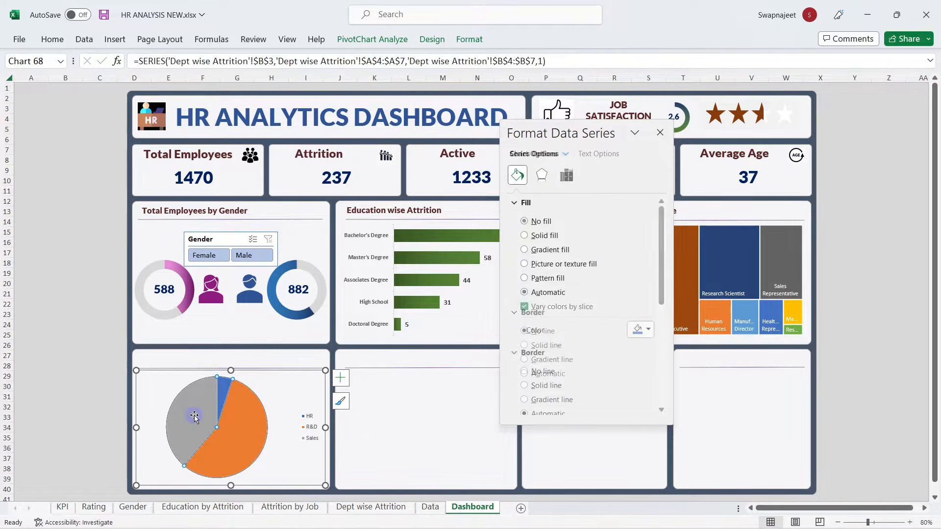
{"action": "left_click", "coordinate": [192, 428]}
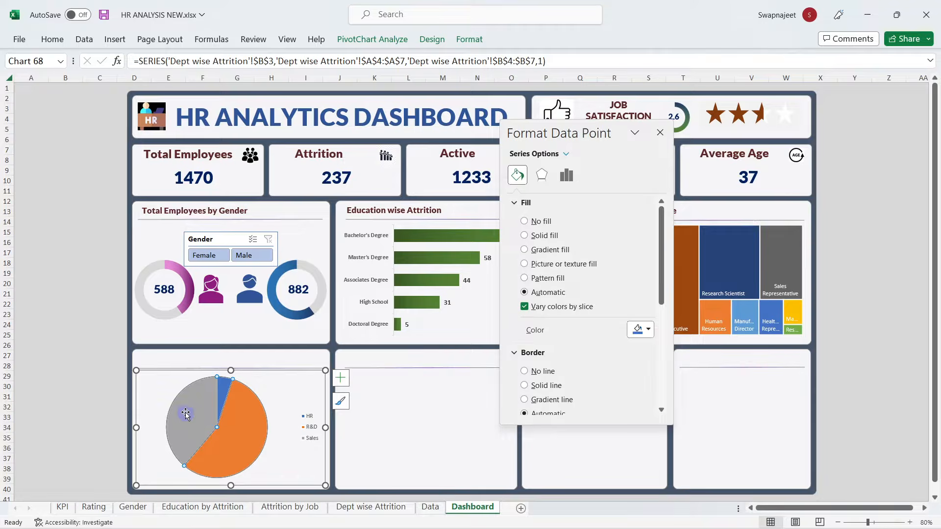
{"action": "left_click", "coordinate": [642, 329]}
{"action": "left_click", "coordinate": [603, 326]}
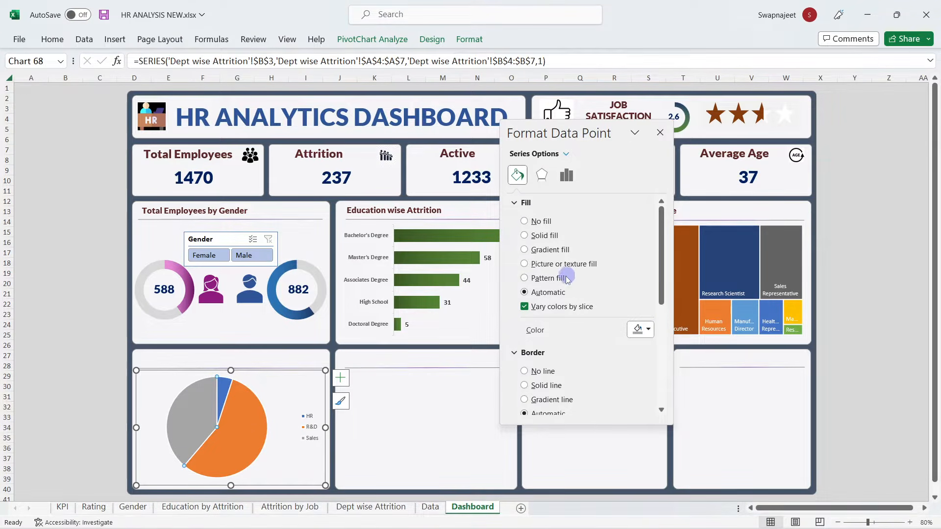
{"action": "left_click", "coordinate": [547, 250]}
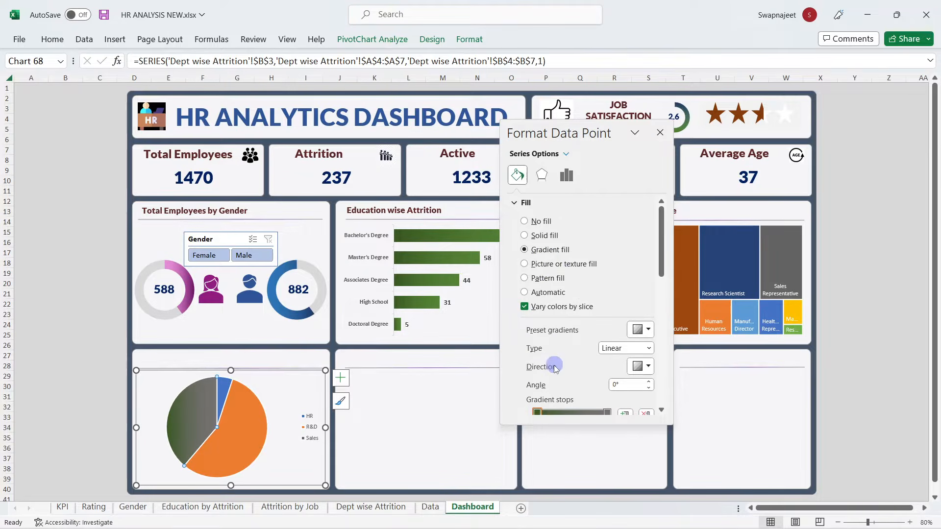
Step: Set the Sales slice's first gradient stop to the darkest shade of the gray accent color and the gradient angle to 180°
{"action": "scroll", "coordinate": [558, 365], "scroll_direction": "down", "scroll_amount": 1}
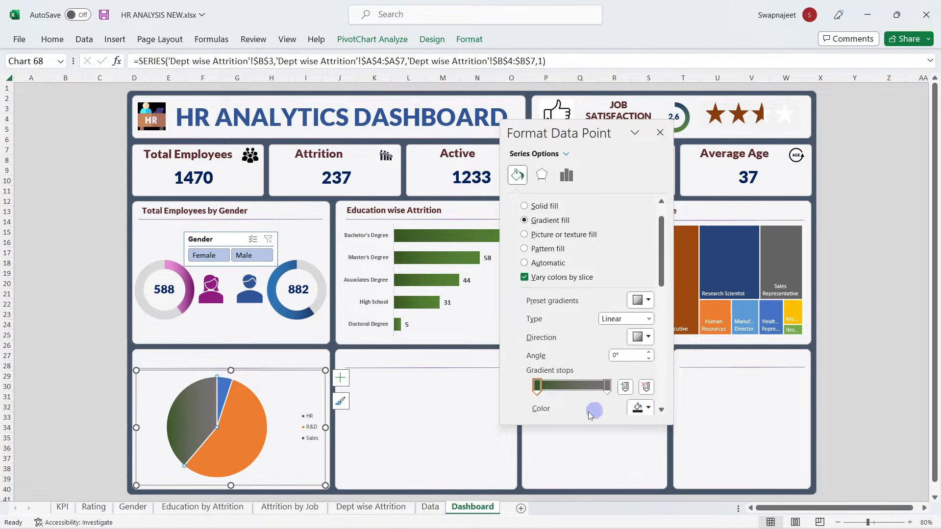
{"action": "left_click", "coordinate": [538, 386]}
{"action": "left_click", "coordinate": [640, 407]}
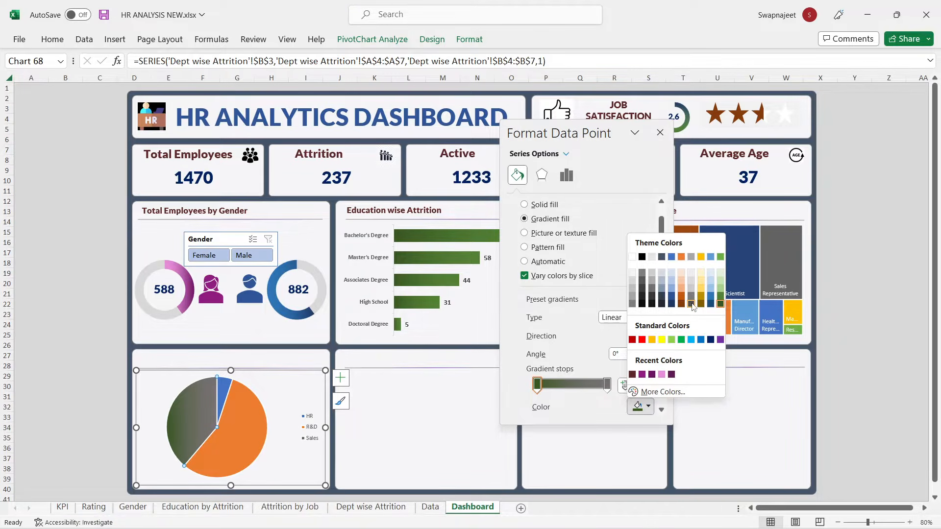
{"action": "left_click", "coordinate": [691, 304]}
{"action": "left_click", "coordinate": [620, 355]}
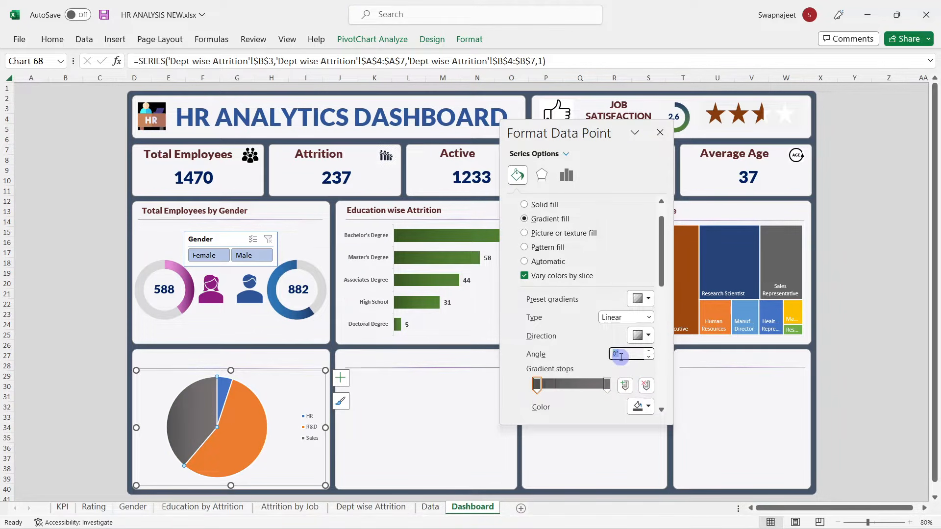
{"action": "type", "text": "180"}
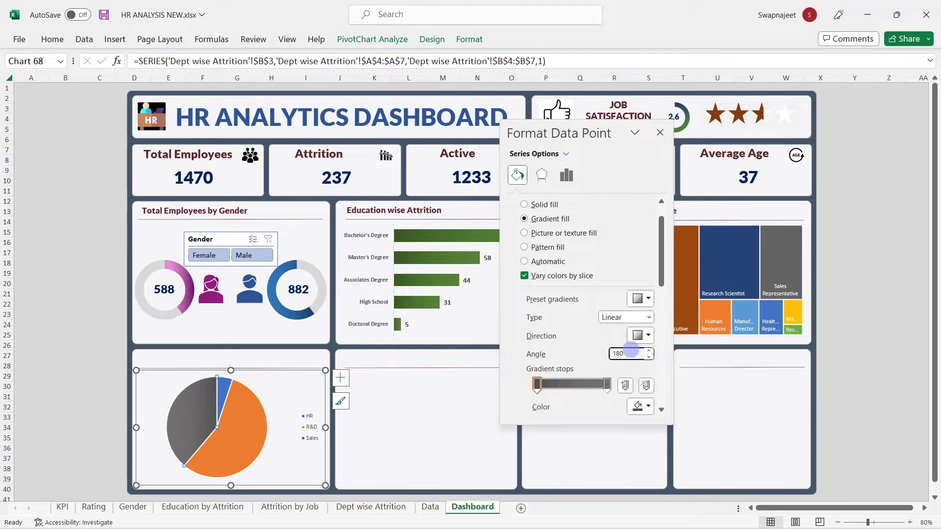
Step: Set the Sales slice's last gradient stop to the second-darkest shade of the gray accent color
{"action": "left_click", "coordinate": [608, 384]}
{"action": "left_click", "coordinate": [643, 406]}
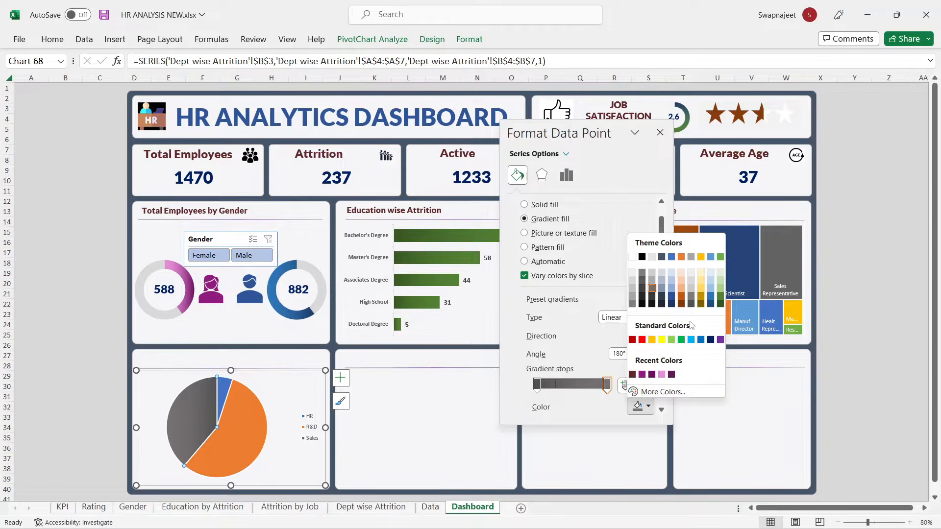
{"action": "left_click", "coordinate": [537, 385]}
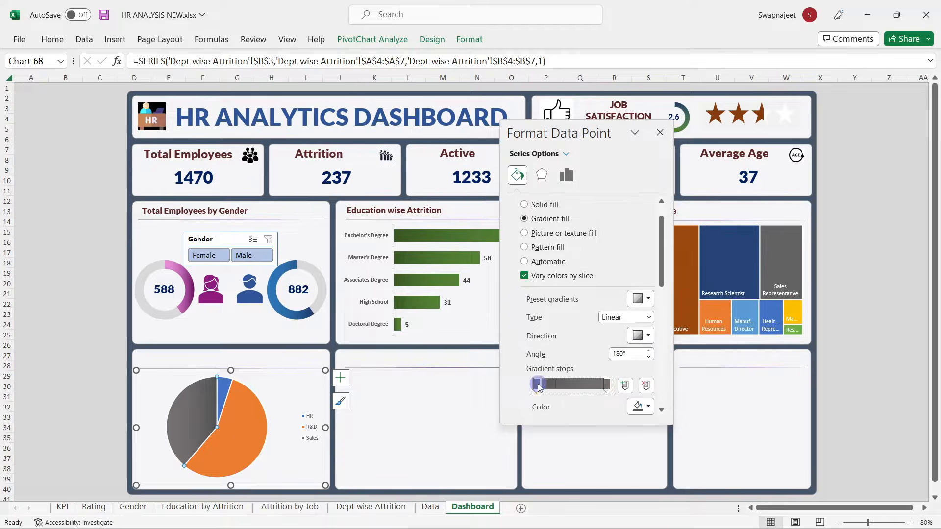
{"action": "left_click", "coordinate": [643, 406]}
{"action": "left_click", "coordinate": [607, 385]}
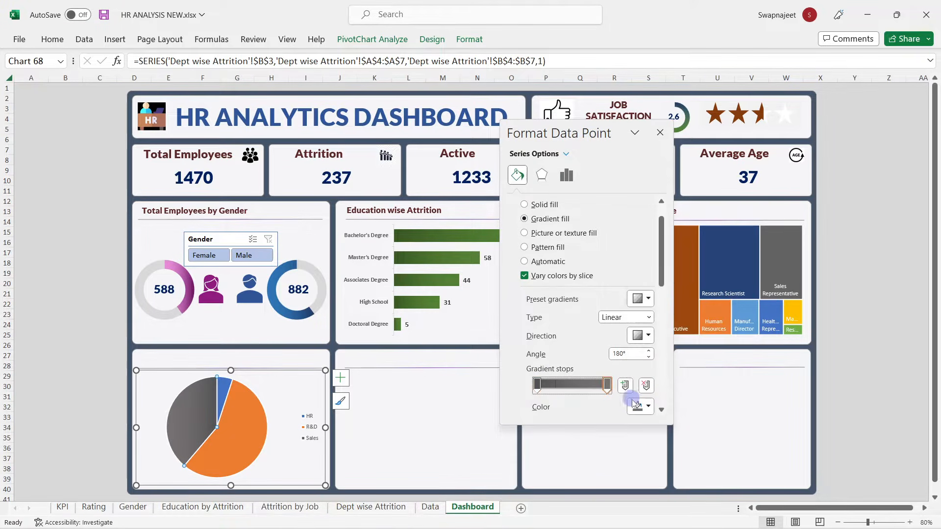
{"action": "left_click", "coordinate": [643, 406]}
{"action": "left_click", "coordinate": [691, 297]}
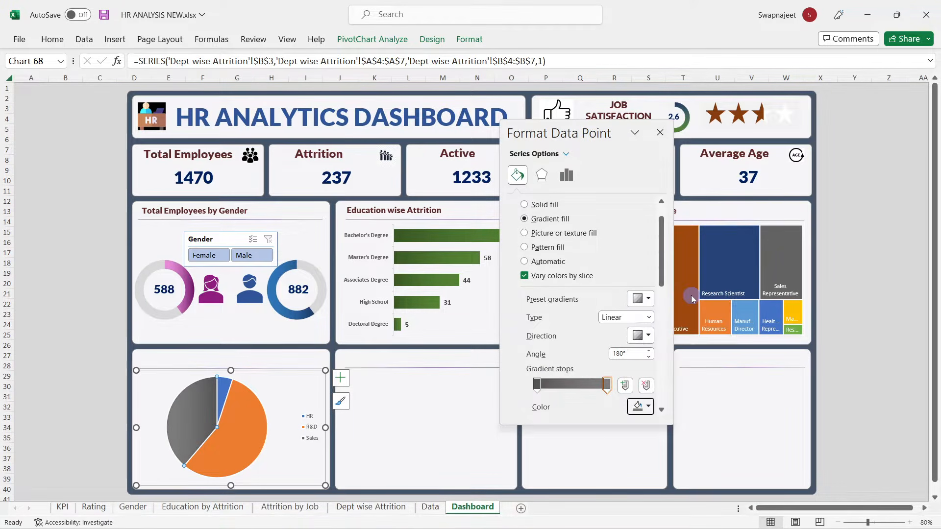
Step: Give the HR slice a gradient fill running from the second-darkest to the third-darkest shade of the blue accent color
{"action": "left_click", "coordinate": [223, 390]}
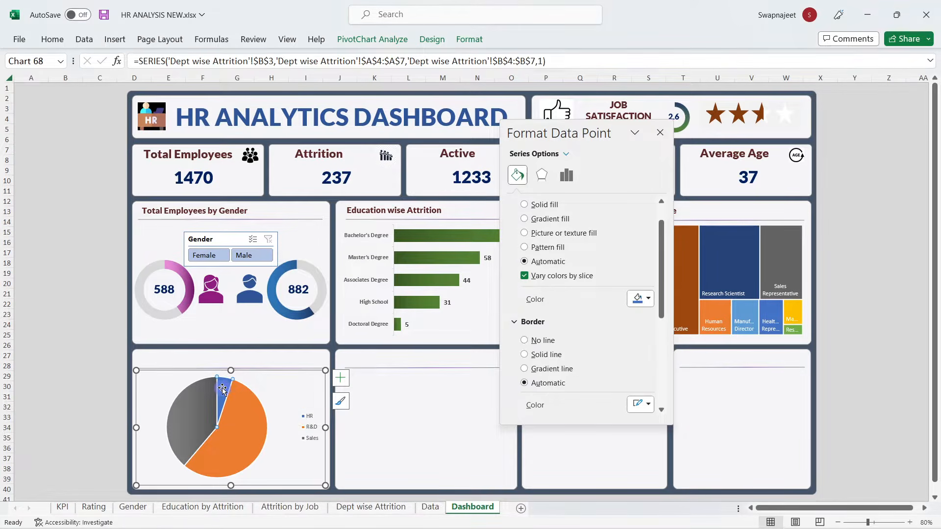
{"action": "left_click", "coordinate": [641, 298]}
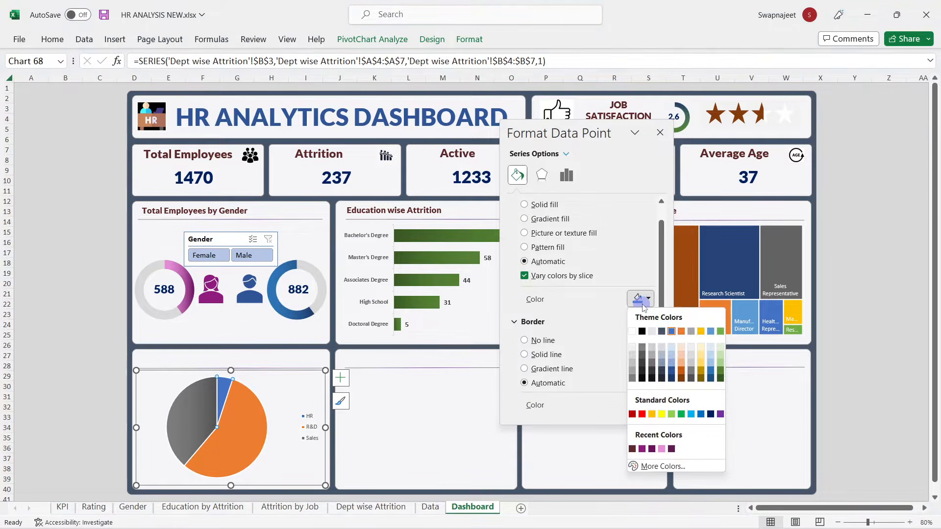
{"action": "left_click", "coordinate": [568, 284]}
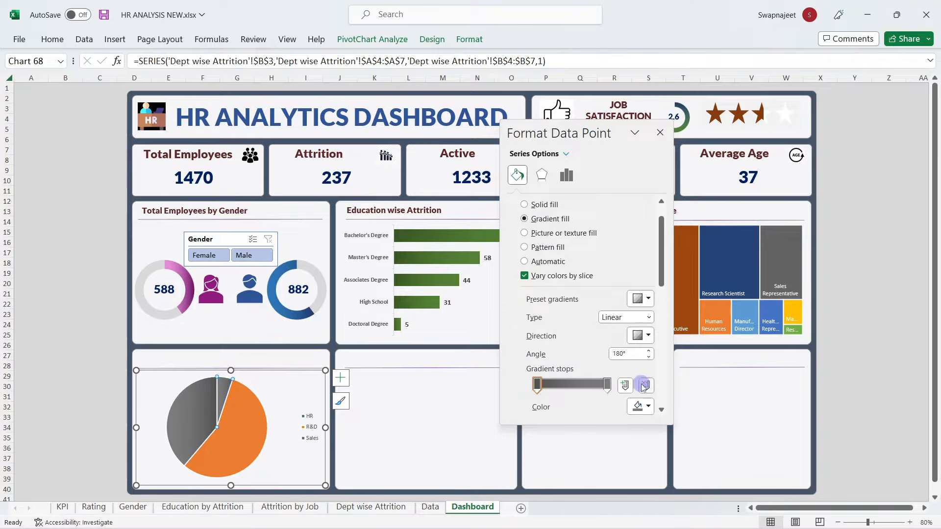
{"action": "left_click", "coordinate": [535, 384]}
{"action": "left_click", "coordinate": [648, 407]}
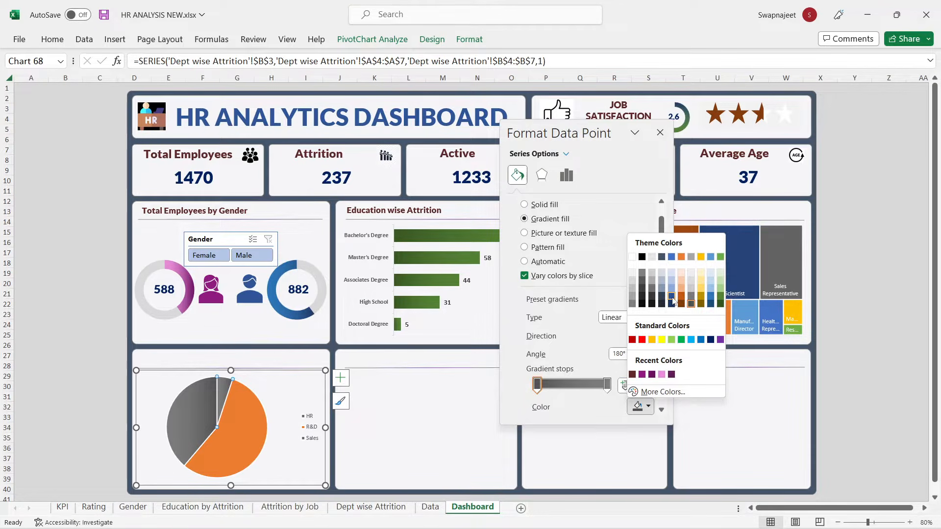
{"action": "left_click", "coordinate": [671, 297]}
{"action": "left_click", "coordinate": [607, 384]}
{"action": "left_click", "coordinate": [637, 406]}
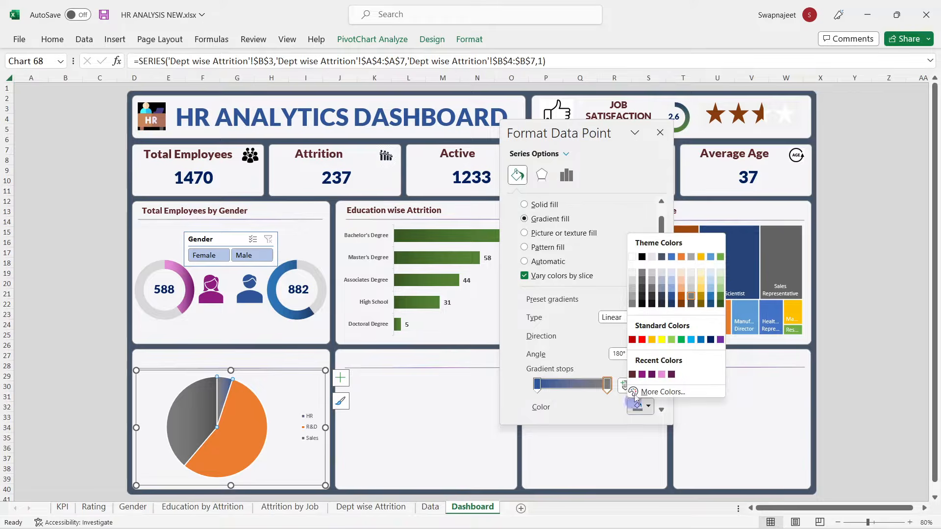
{"action": "left_click", "coordinate": [672, 289]}
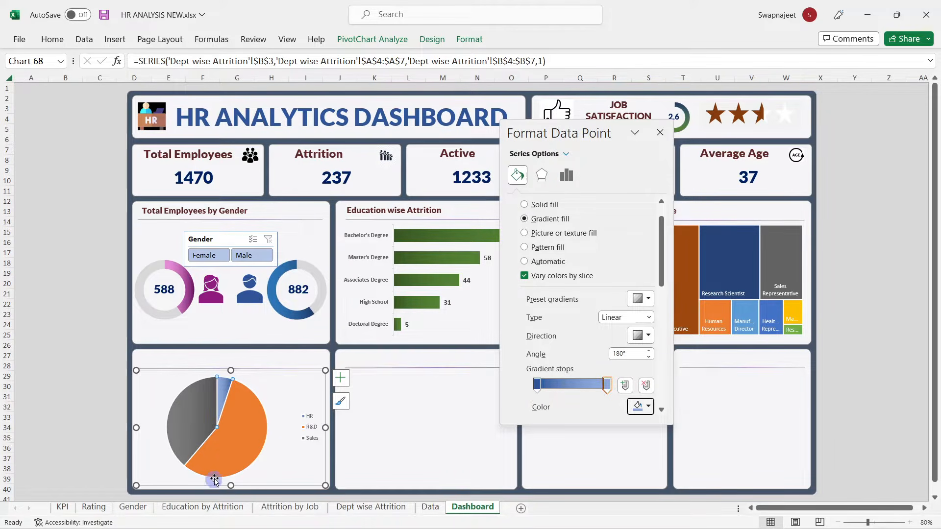
Step: Try solid fills on the R&D slice, first the darkest green accent shade and then the darkest light-blue accent shade
{"action": "left_click", "coordinate": [233, 434]}
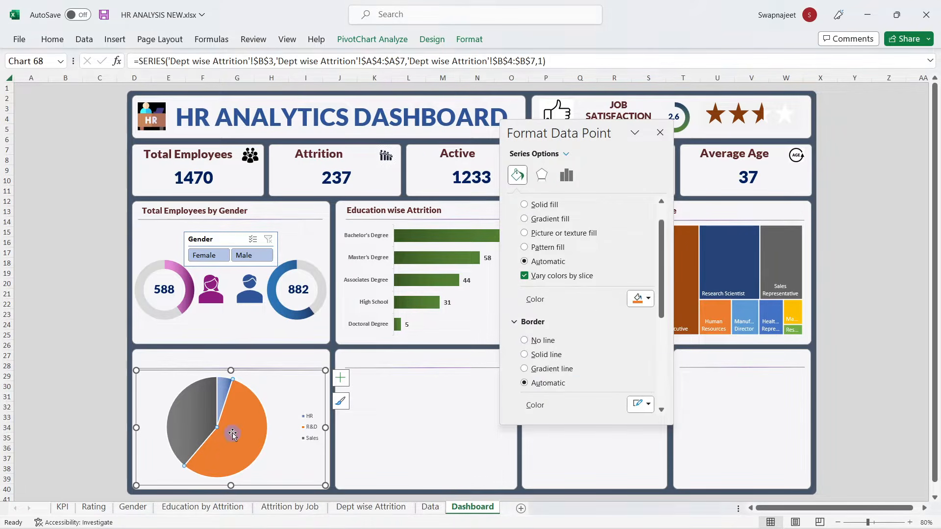
{"action": "left_click", "coordinate": [644, 298]}
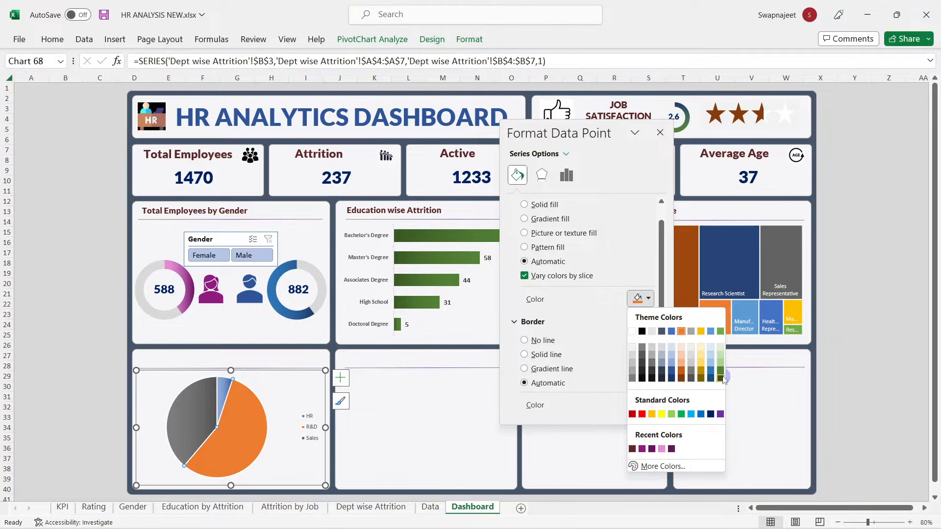
{"action": "left_click", "coordinate": [720, 377]}
{"action": "left_click", "coordinate": [641, 299]}
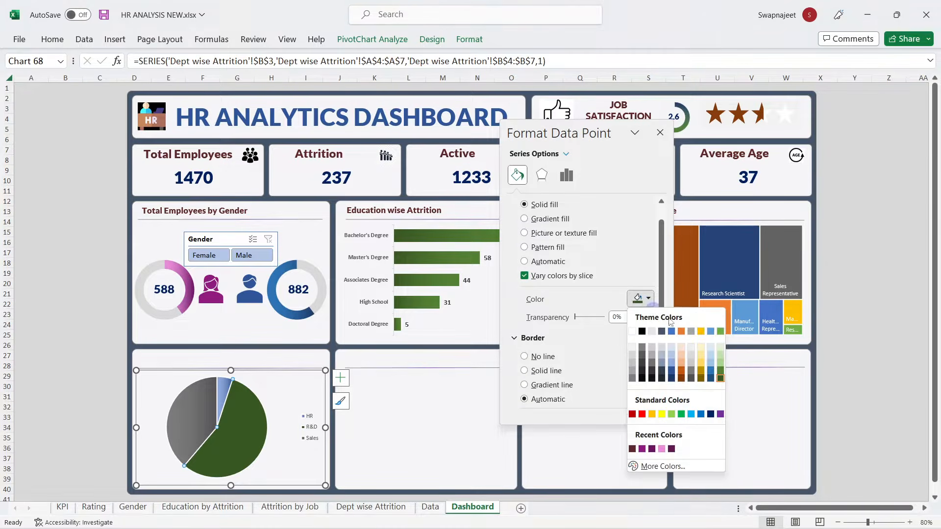
{"action": "left_click", "coordinate": [710, 377]}
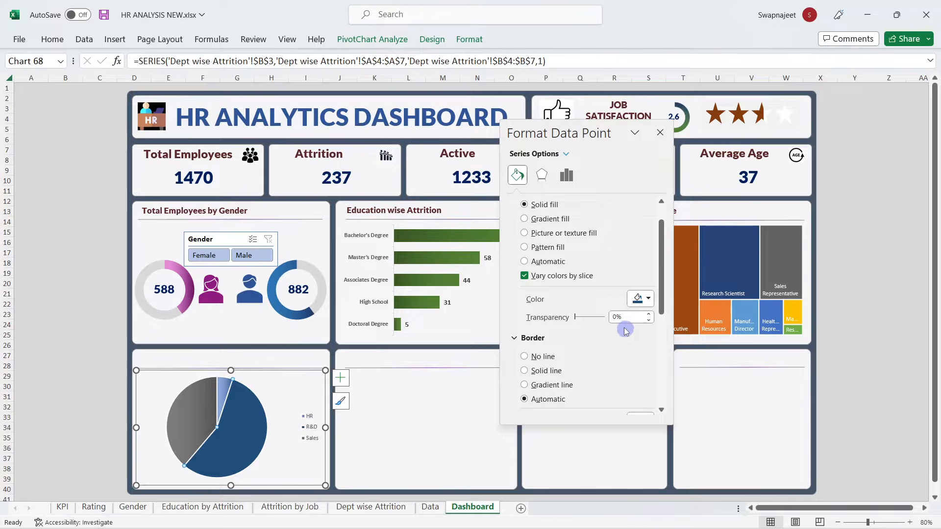
Step: Give the R&D slice a gradient fill running from the darkest to the second-darkest shade of the light-blue accent color
{"action": "left_click", "coordinate": [546, 225]}
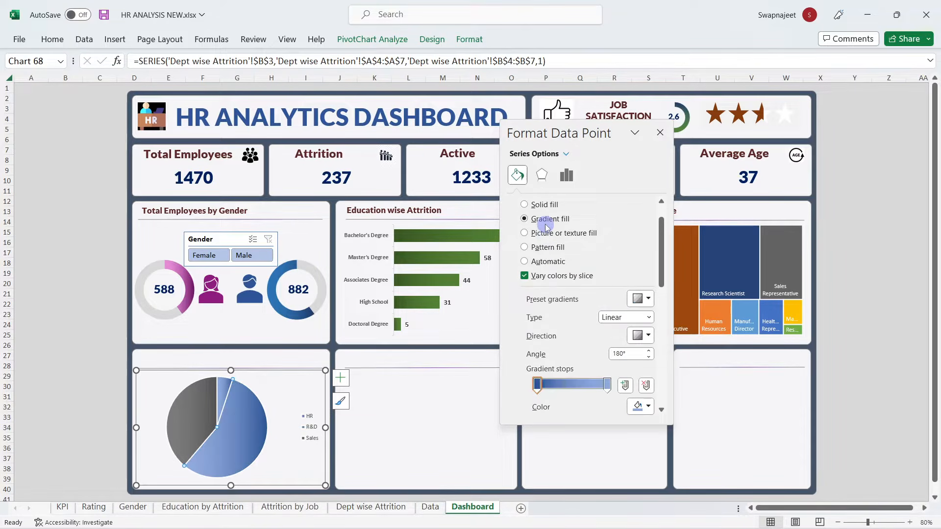
{"action": "left_click", "coordinate": [639, 407]}
{"action": "left_click", "coordinate": [710, 305]}
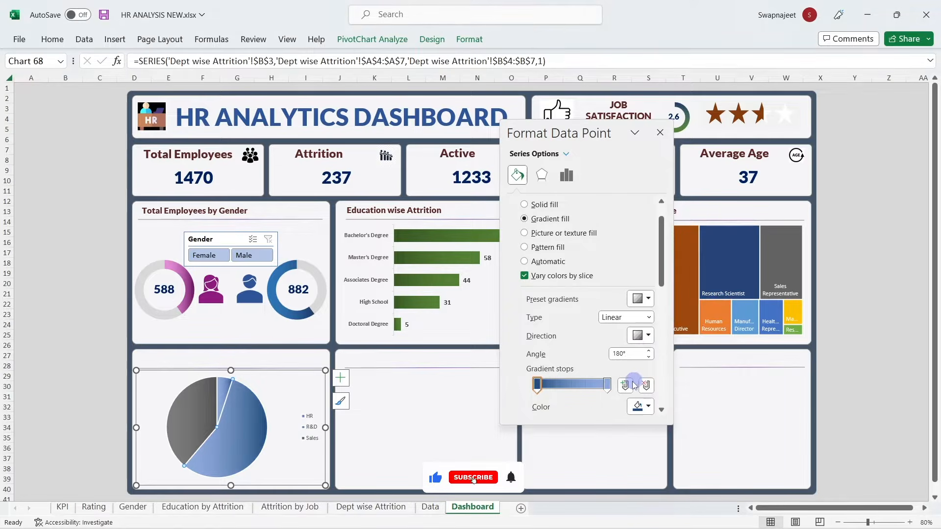
{"action": "left_click", "coordinate": [609, 385]}
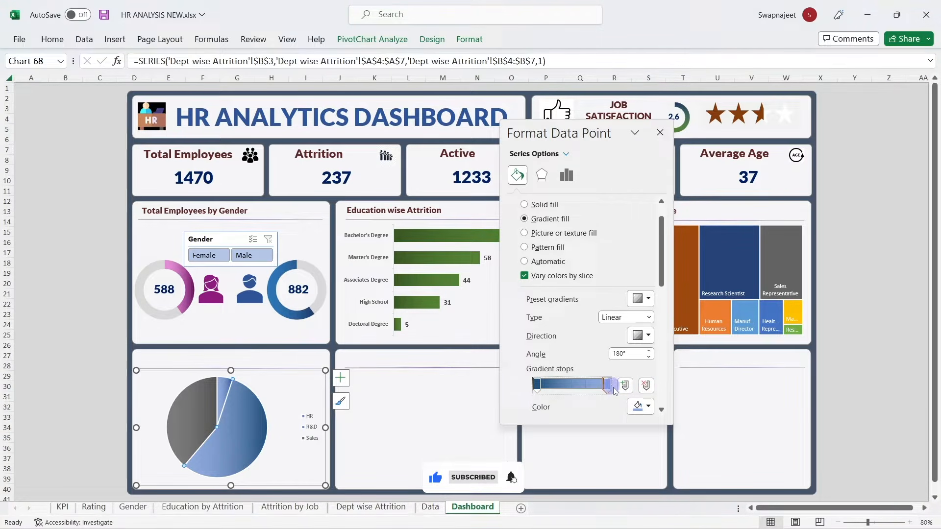
{"action": "left_click", "coordinate": [639, 407]}
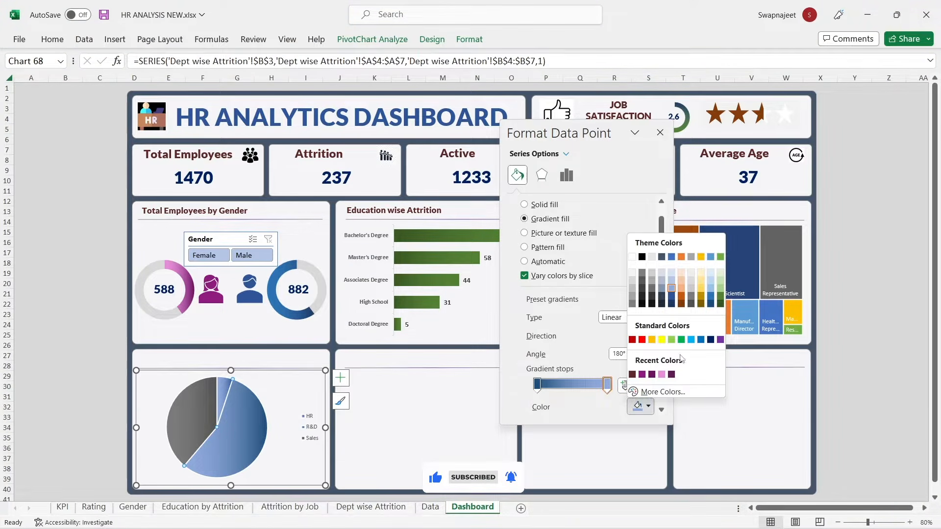
{"action": "left_click", "coordinate": [711, 297]}
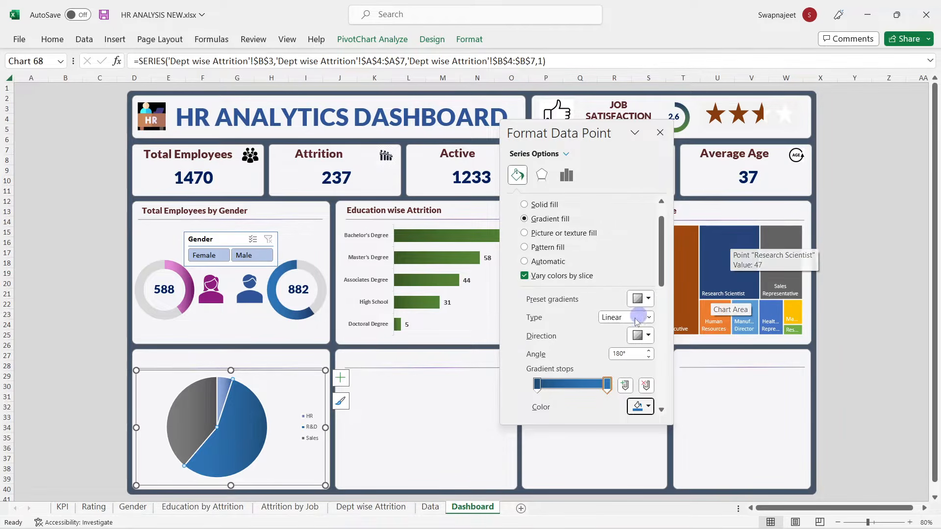
{"action": "left_click", "coordinate": [660, 132]}
{"action": "left_click", "coordinate": [73, 314]}
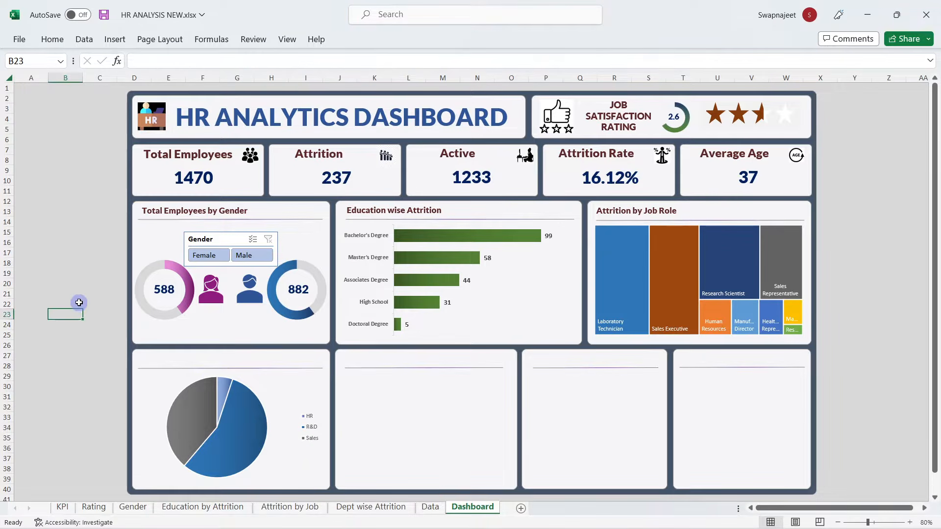
Step: Set the border of the whole pie series to a solid line 1 pt wide
{"action": "right_click", "coordinate": [251, 442]}
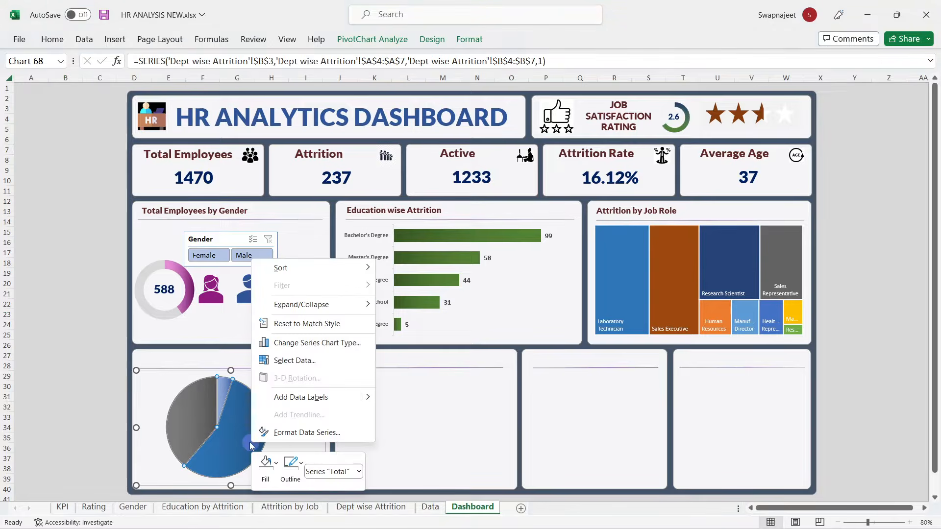
{"action": "right_click", "coordinate": [164, 402]}
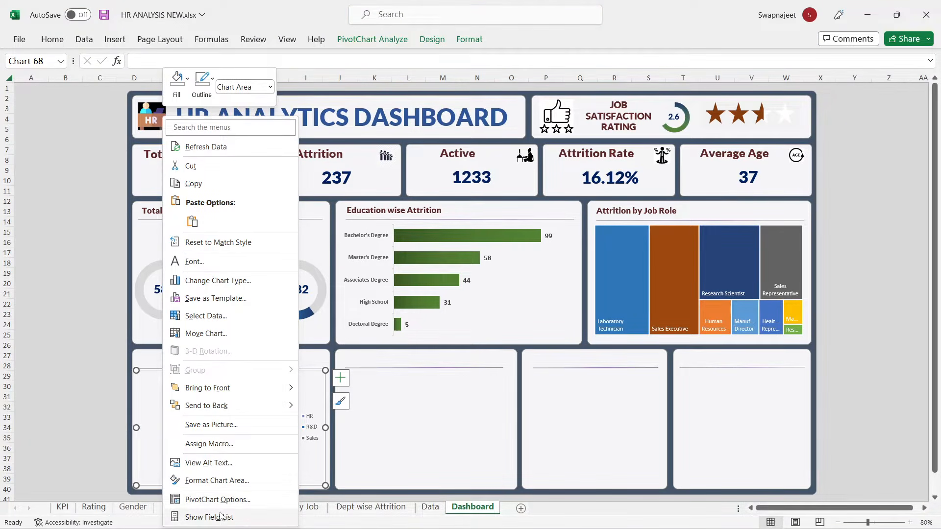
{"action": "left_click", "coordinate": [202, 481]}
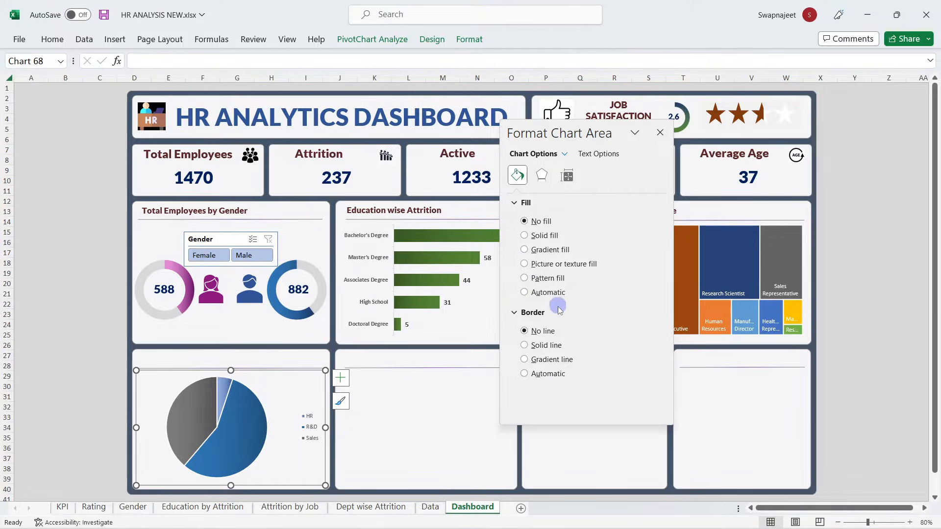
{"action": "left_click", "coordinate": [237, 422]}
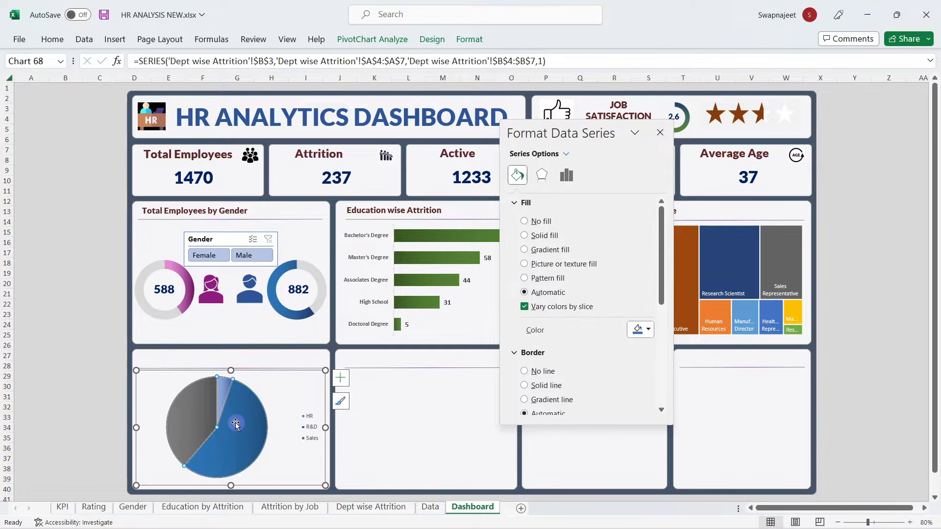
{"action": "scroll", "coordinate": [570, 349], "scroll_direction": "down", "scroll_amount": 3}
{"action": "scroll", "coordinate": [557, 356], "scroll_direction": "down", "scroll_amount": 2}
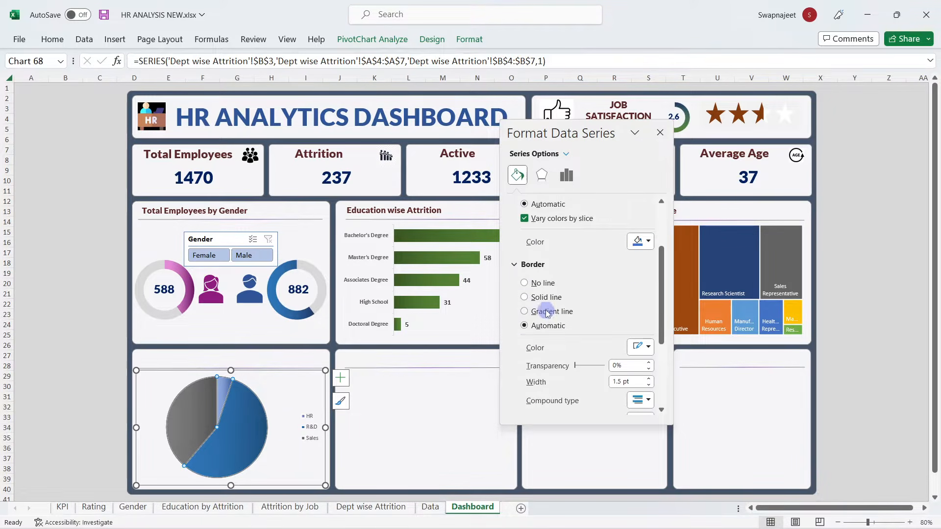
{"action": "scroll", "coordinate": [557, 321], "scroll_direction": "down", "scroll_amount": 3}
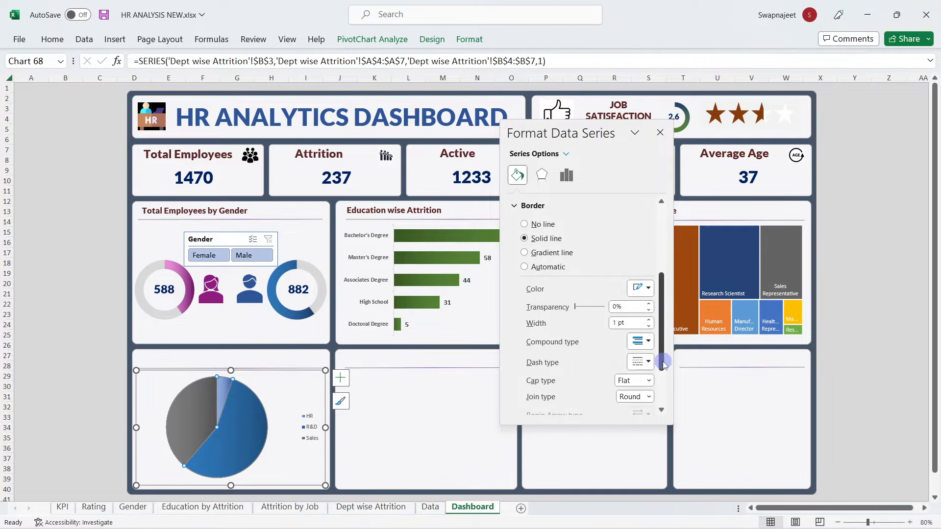
Step: Color the pie series' border with a light gray shade of the white theme color and finish formatting
{"action": "left_click", "coordinate": [649, 288]}
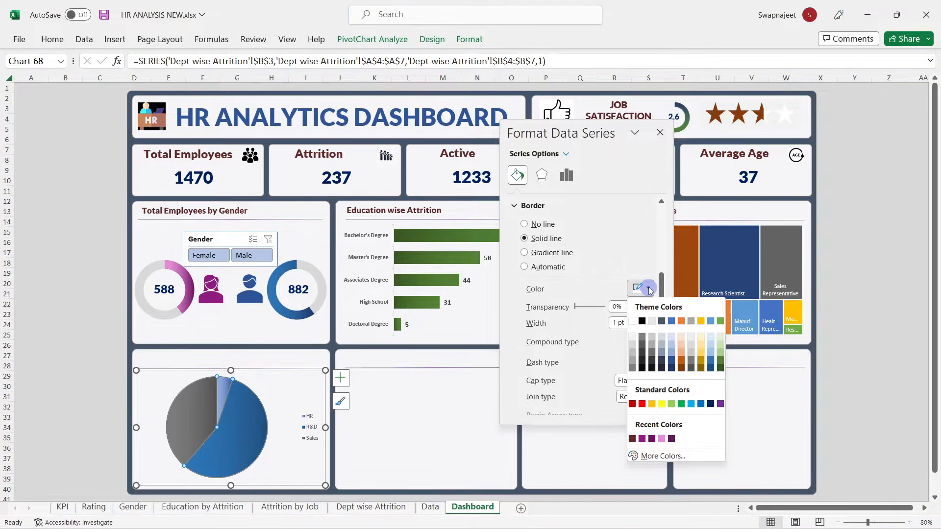
{"action": "left_click", "coordinate": [634, 345]}
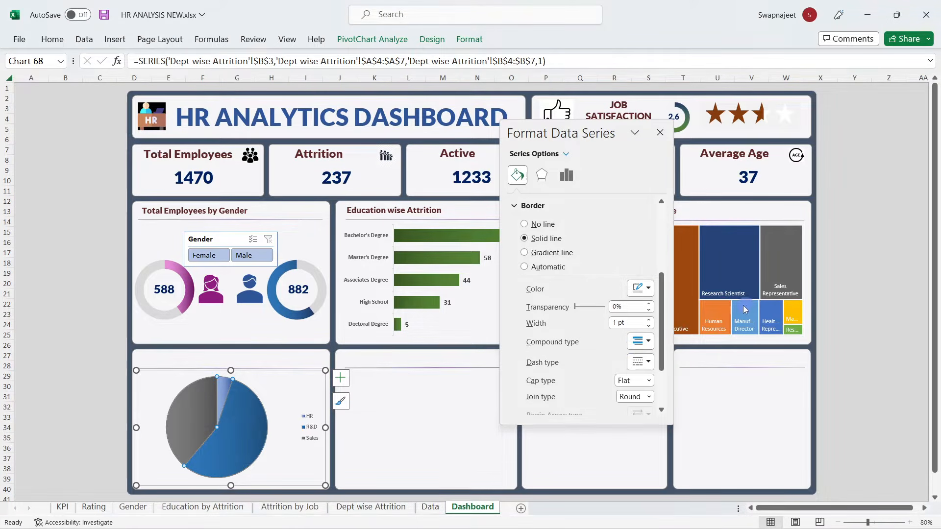
{"action": "left_click", "coordinate": [649, 289]}
{"action": "left_click", "coordinate": [633, 342]}
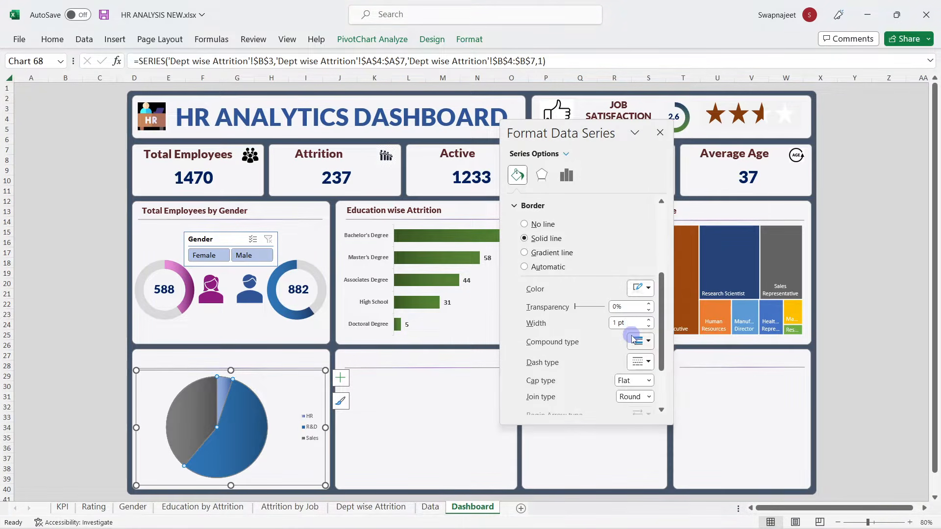
{"action": "left_click", "coordinate": [660, 132]}
{"action": "left_click", "coordinate": [890, 170]}
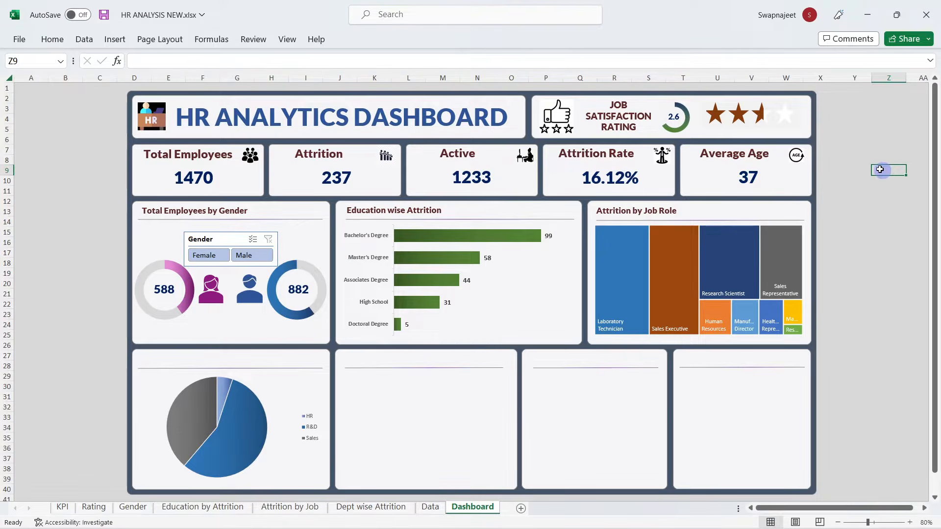
Step: Reapply a light gray theme shade to the pie series' border and lower the border width by one increment
{"action": "right_click", "coordinate": [242, 427]}
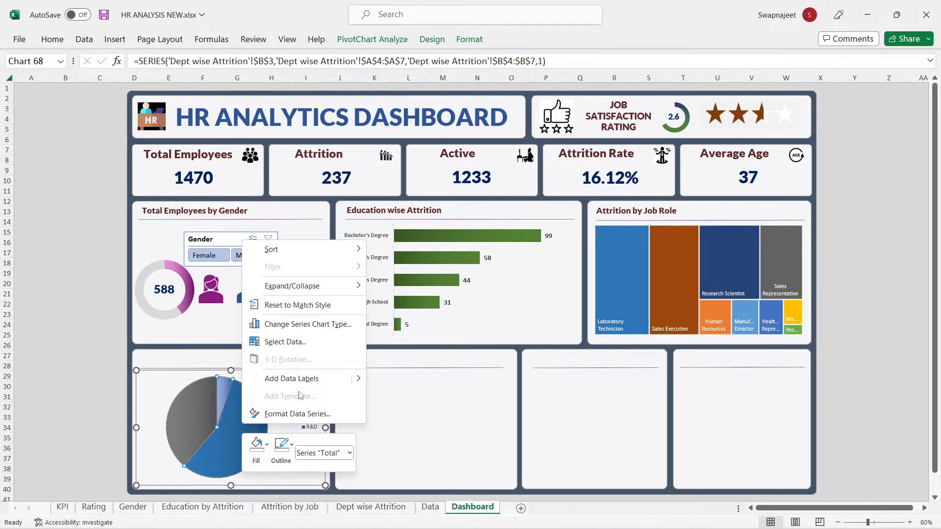
{"action": "left_click", "coordinate": [294, 414]}
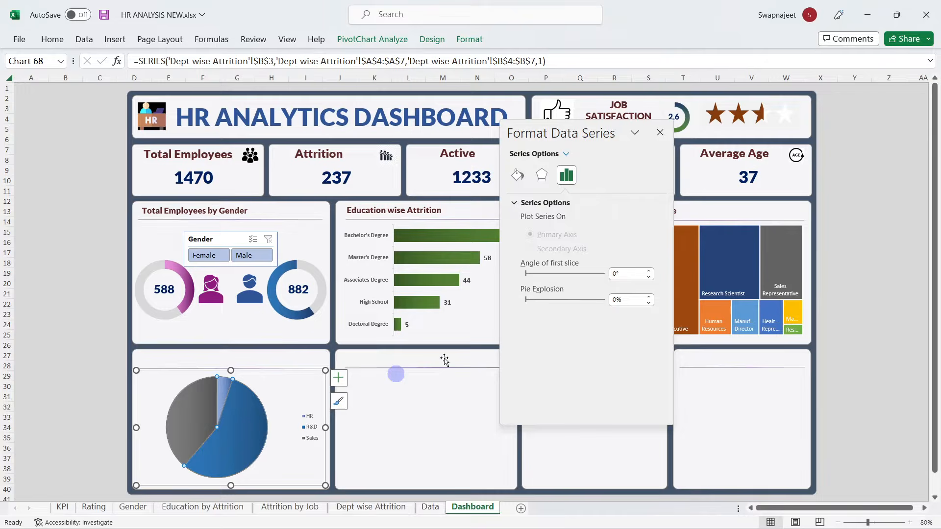
{"action": "left_click", "coordinate": [218, 414]}
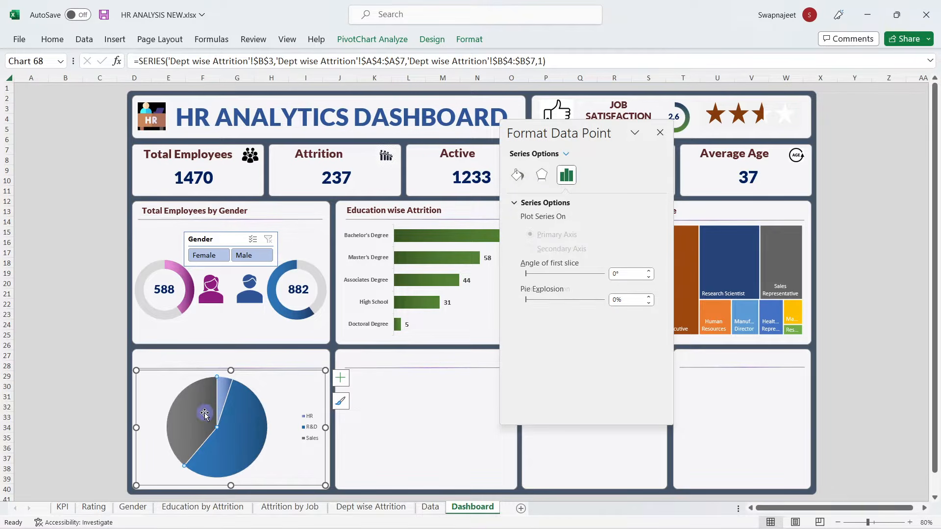
{"action": "left_click", "coordinate": [298, 384]}
{"action": "left_click", "coordinate": [252, 398]}
{"action": "left_click", "coordinate": [519, 175]}
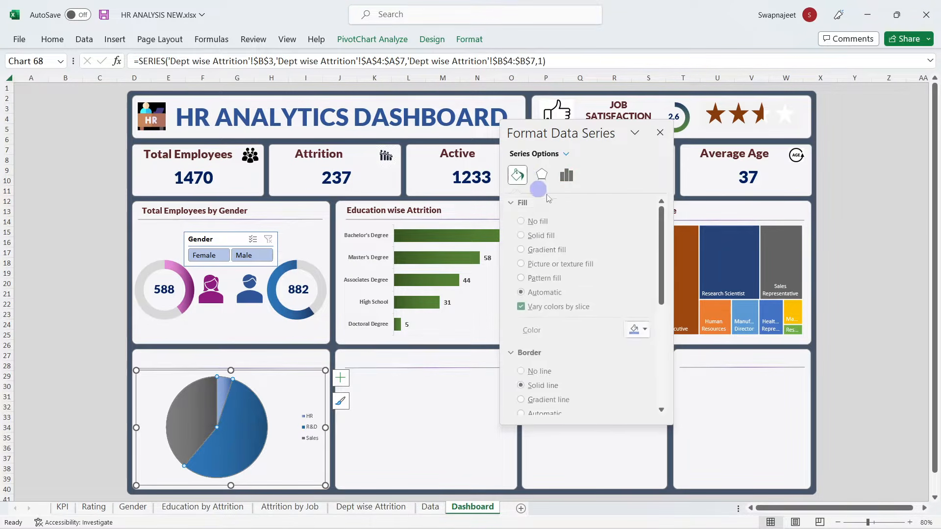
{"action": "scroll", "coordinate": [584, 330], "scroll_direction": "down", "scroll_amount": 4}
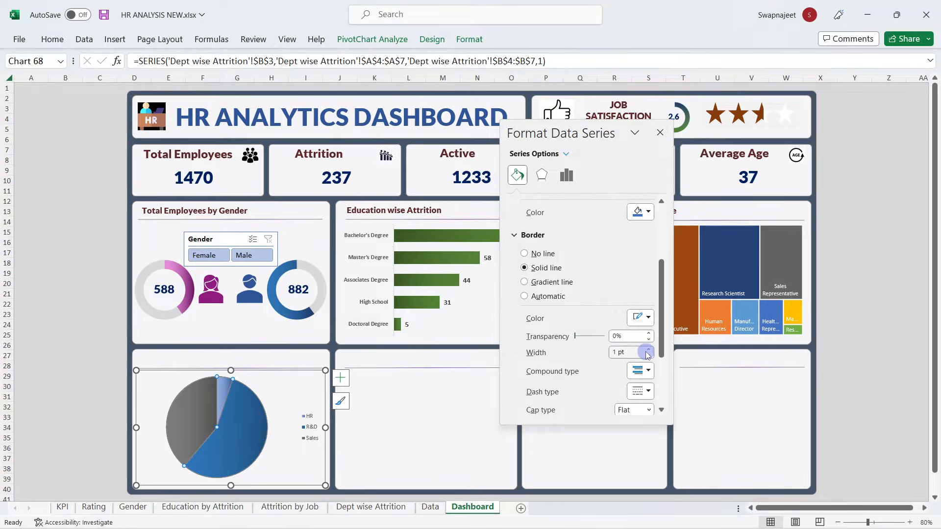
{"action": "scroll", "coordinate": [598, 343], "scroll_direction": "down", "scroll_amount": 3}
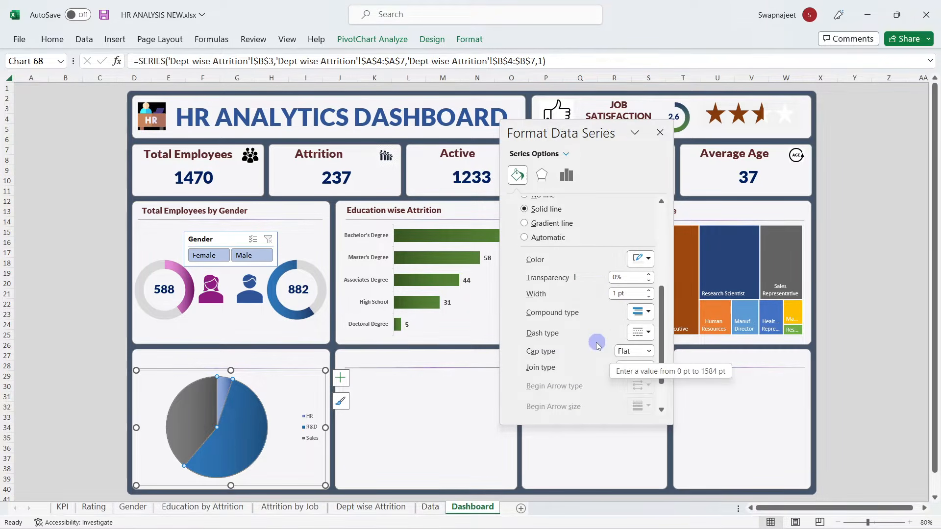
{"action": "scroll", "coordinate": [598, 346], "scroll_direction": "down", "scroll_amount": 2}
{"action": "scroll", "coordinate": [597, 345], "scroll_direction": "up", "scroll_amount": 1}
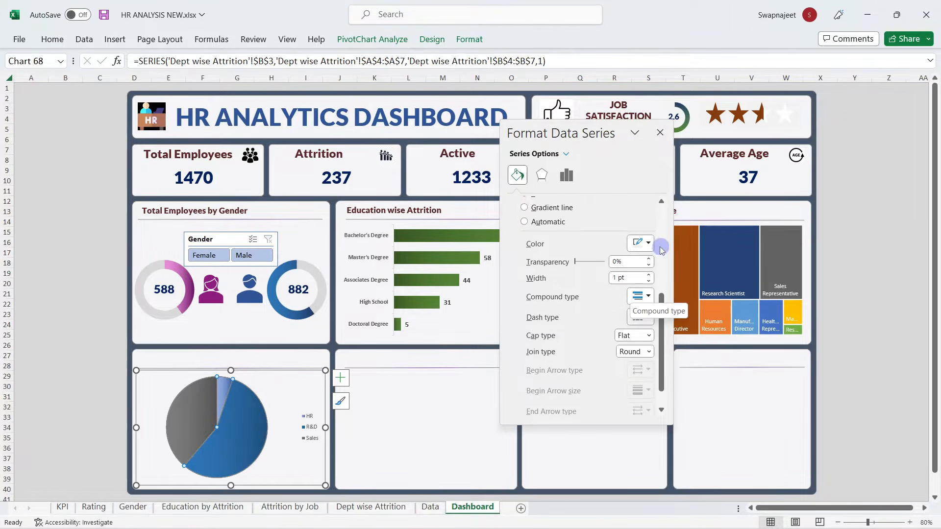
{"action": "left_click", "coordinate": [646, 243]}
{"action": "left_click", "coordinate": [633, 301]}
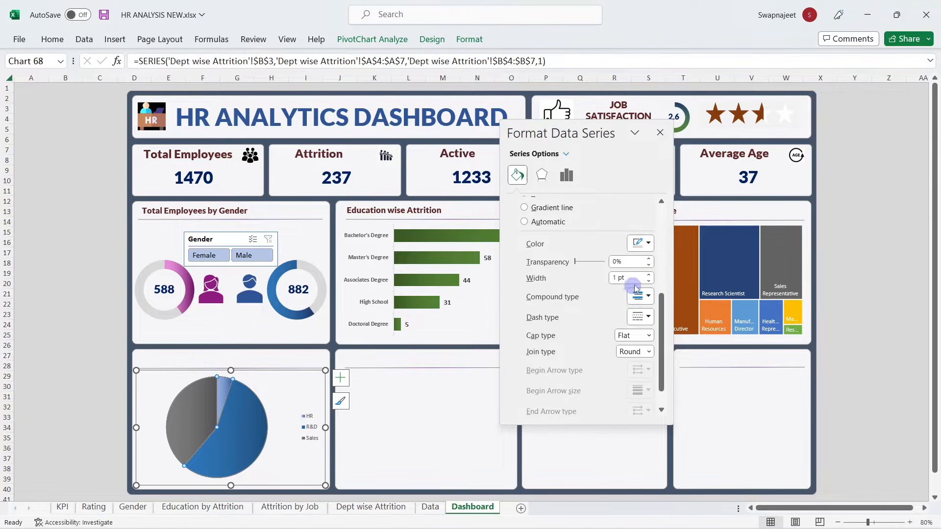
{"action": "left_click", "coordinate": [649, 280]}
{"action": "left_click", "coordinate": [659, 133]}
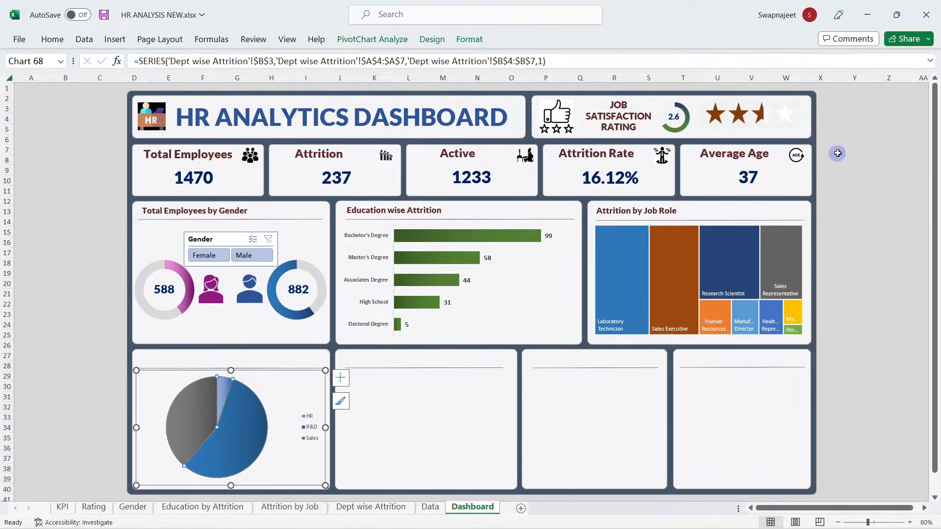
Step: Duplicate the "Total Employees by Gender" title text box, place the copy above the pie chart, and change its text to "Depatment wise Attrition"
{"action": "left_click", "coordinate": [833, 149]}
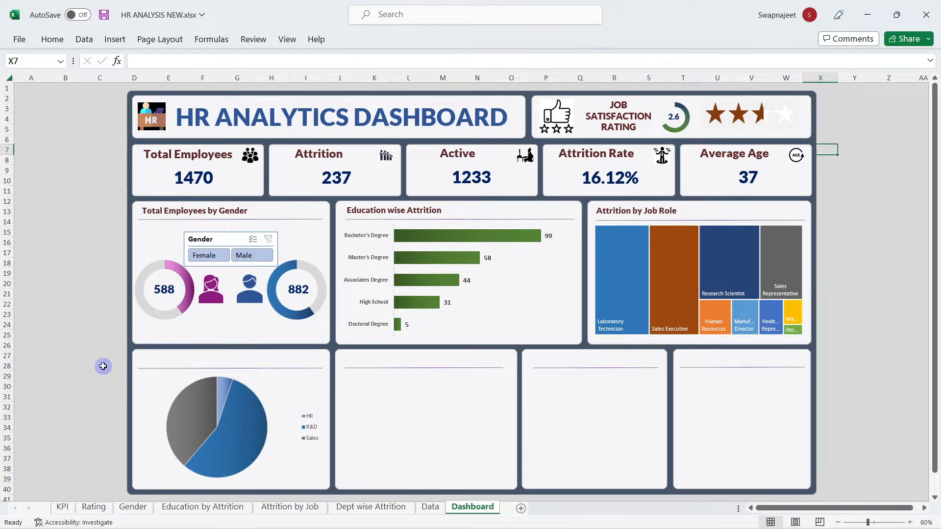
{"action": "left_click", "coordinate": [206, 212]}
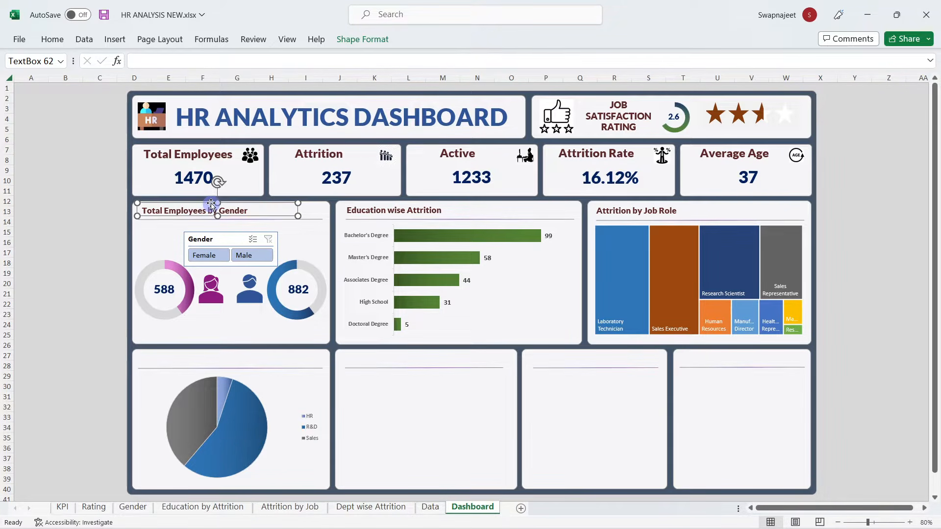
{"action": "key", "text": "ctrl+d"}
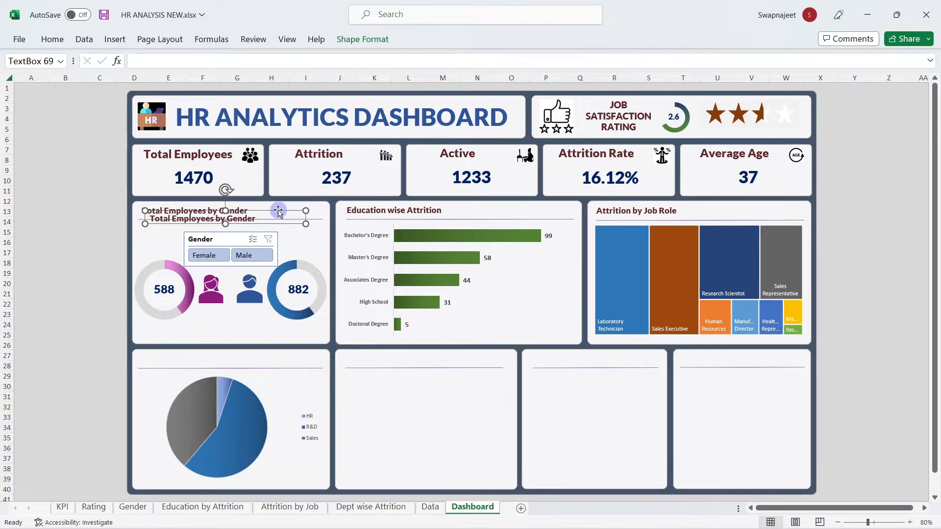
{"action": "left_click_drag", "start_coordinate": [278, 210], "coordinate": [268, 350]}
{"action": "triple_click", "coordinate": [224, 358]}
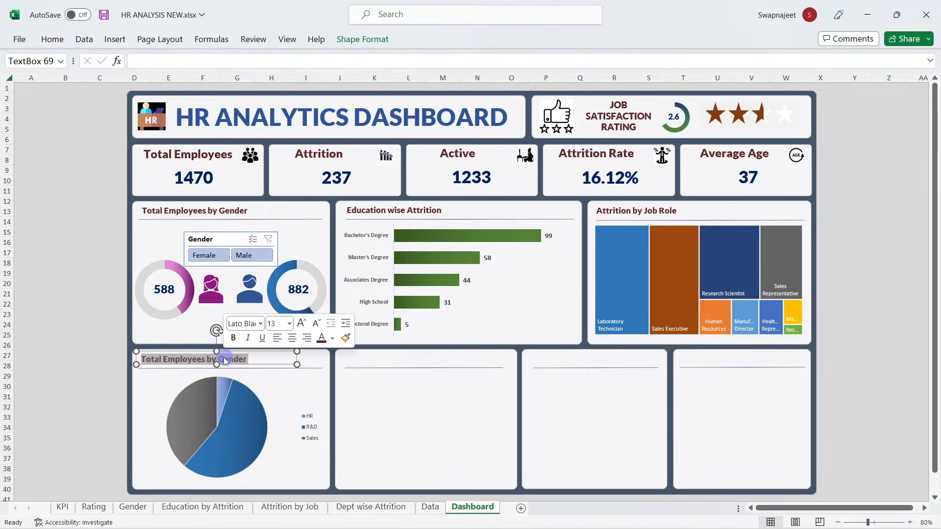
{"action": "type", "text": "Depatment wise Attrition"}
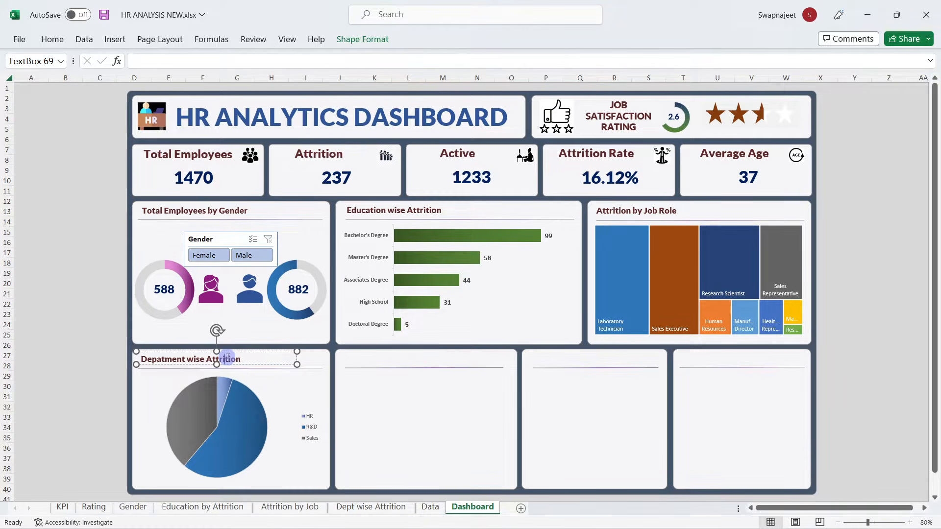
Step: Add data labels to the department pie chart and position them at Inside End
{"action": "left_click", "coordinate": [265, 384]}
{"action": "left_click", "coordinate": [312, 427]}
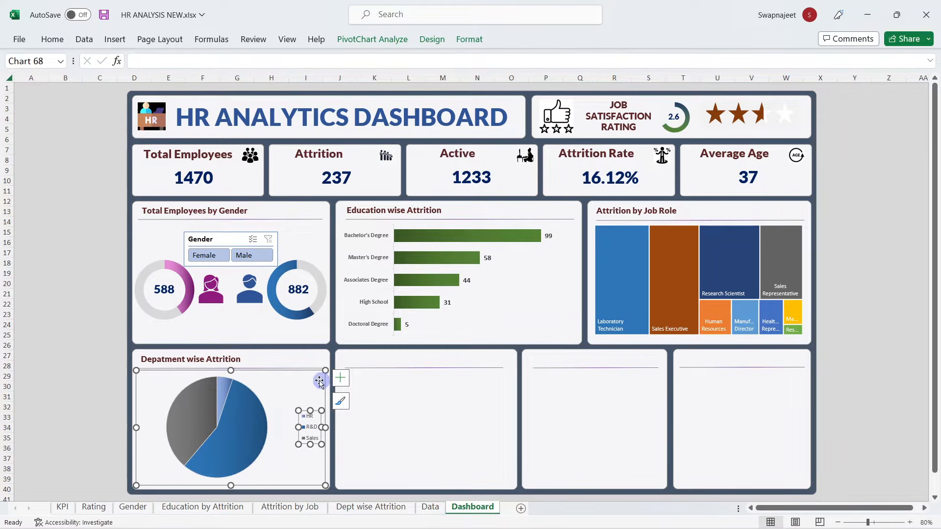
{"action": "left_click", "coordinate": [339, 379]}
{"action": "left_click", "coordinate": [368, 406]}
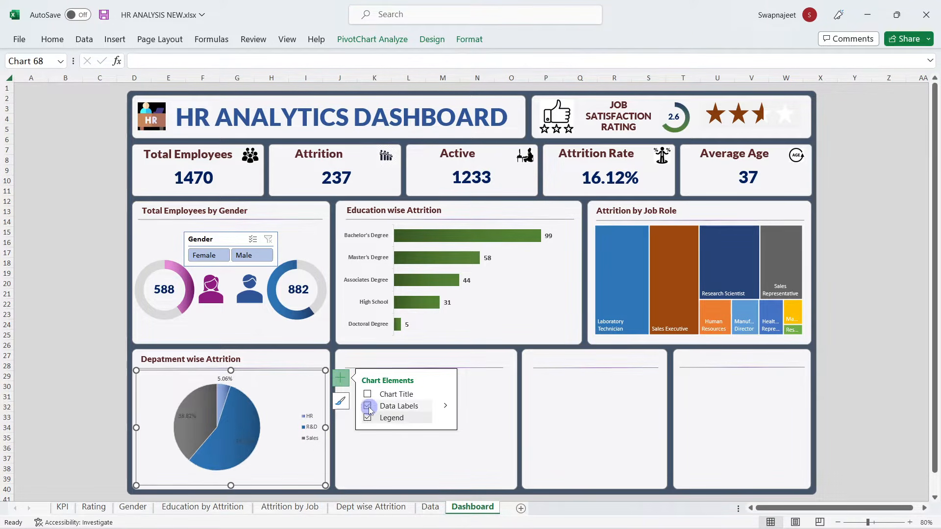
{"action": "left_click", "coordinate": [256, 401]}
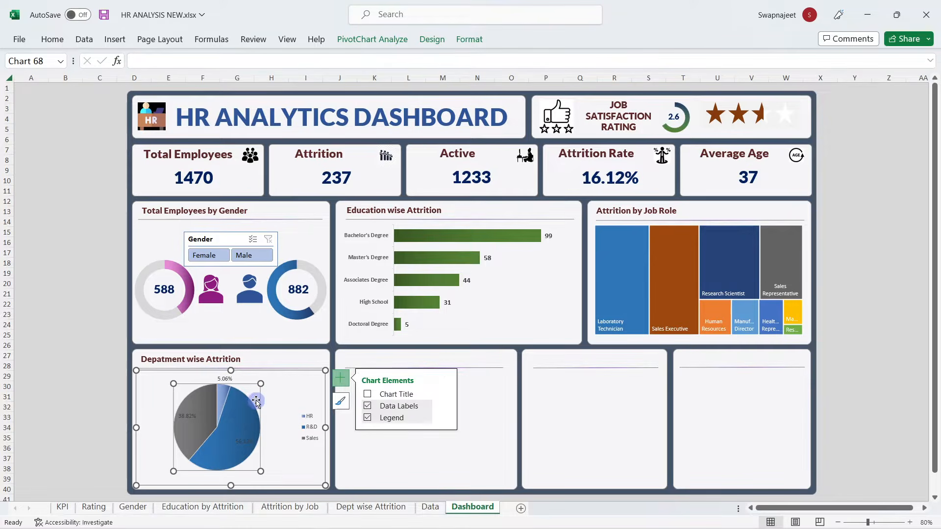
{"action": "left_click", "coordinate": [445, 406]}
{"action": "left_click", "coordinate": [485, 426]}
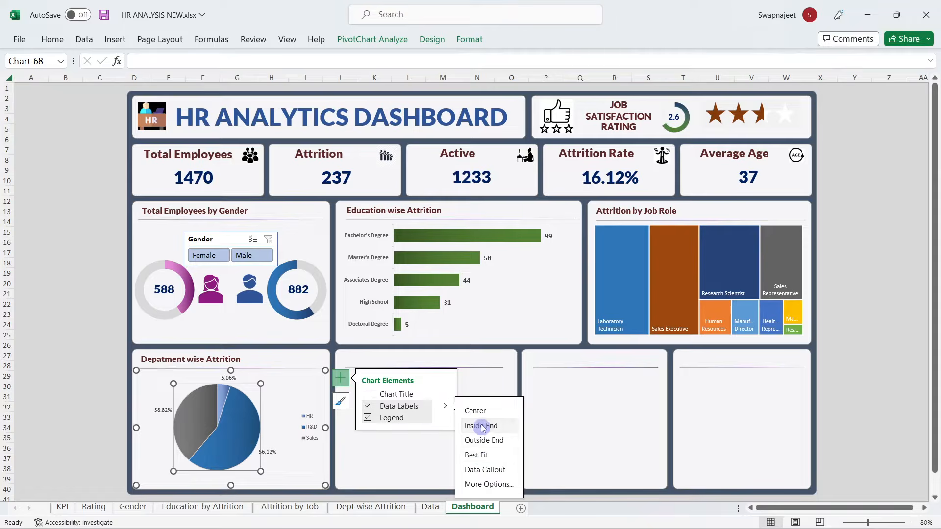
{"action": "left_click", "coordinate": [477, 411]}
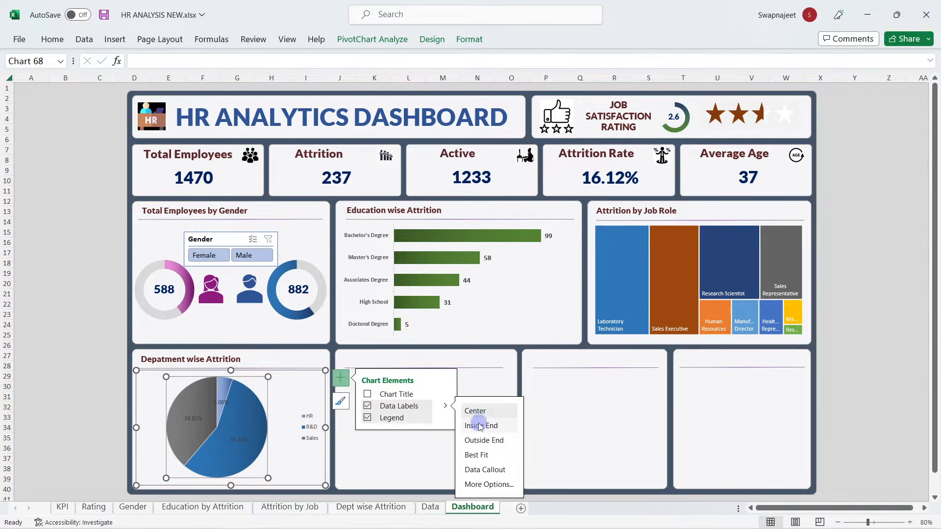
{"action": "left_click", "coordinate": [481, 427]}
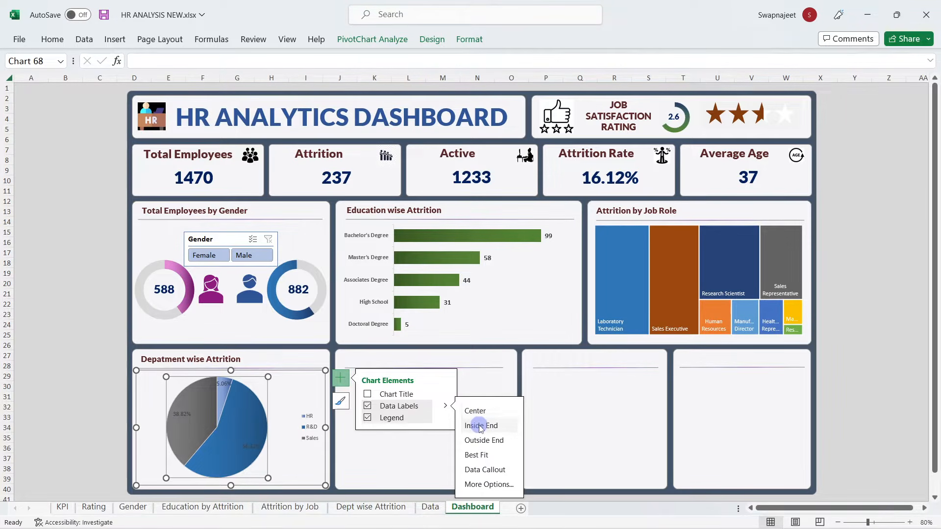
{"action": "left_click", "coordinate": [94, 392]}
Step: Make the pie chart's data labels bold and color them with the white theme color
{"action": "left_click", "coordinate": [221, 383]}
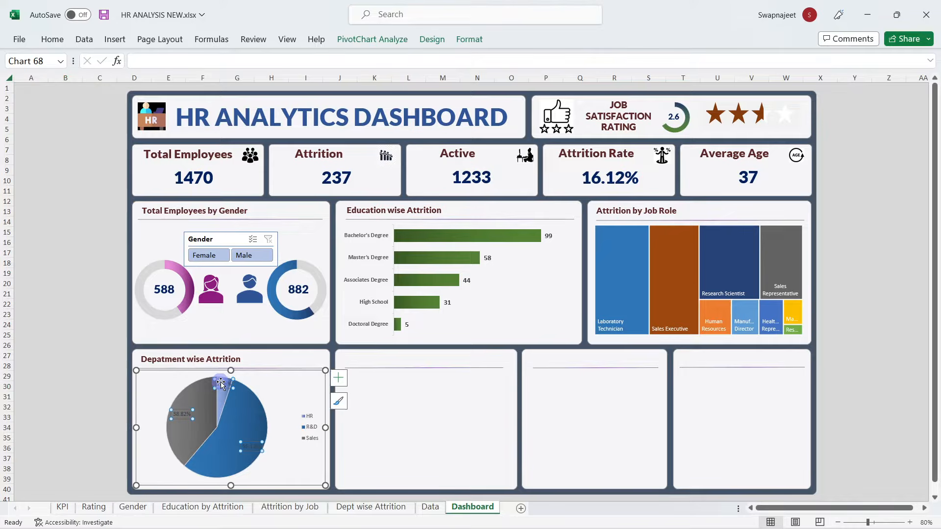
{"action": "left_click", "coordinate": [54, 39]}
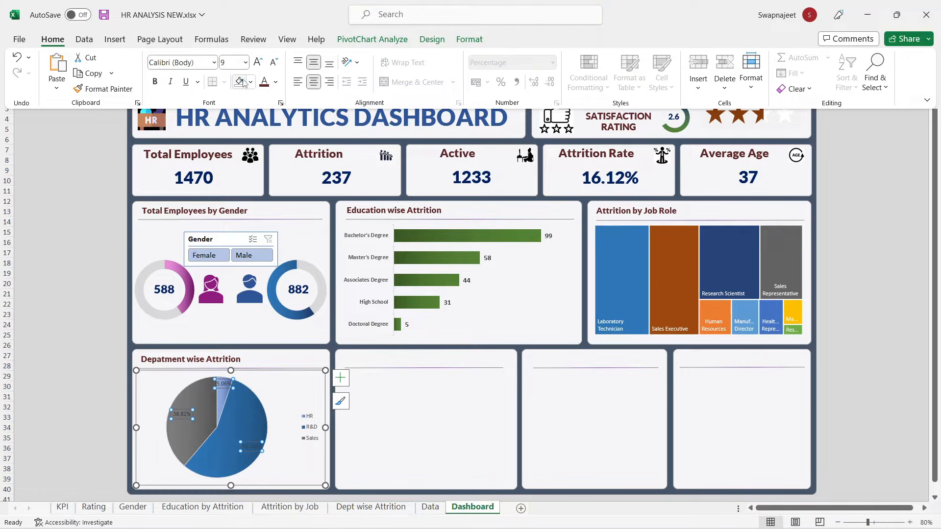
{"action": "left_click", "coordinate": [274, 84]}
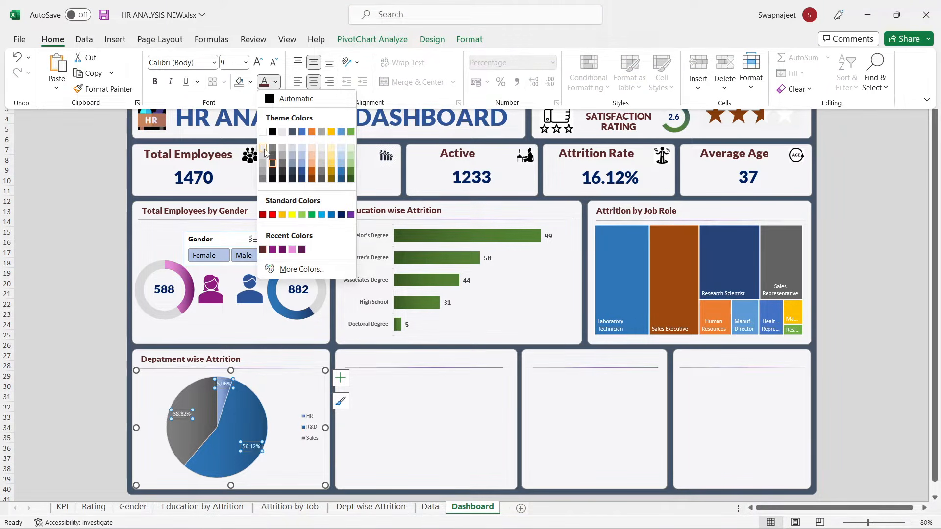
{"action": "left_click", "coordinate": [264, 155]}
{"action": "left_click", "coordinate": [275, 83]}
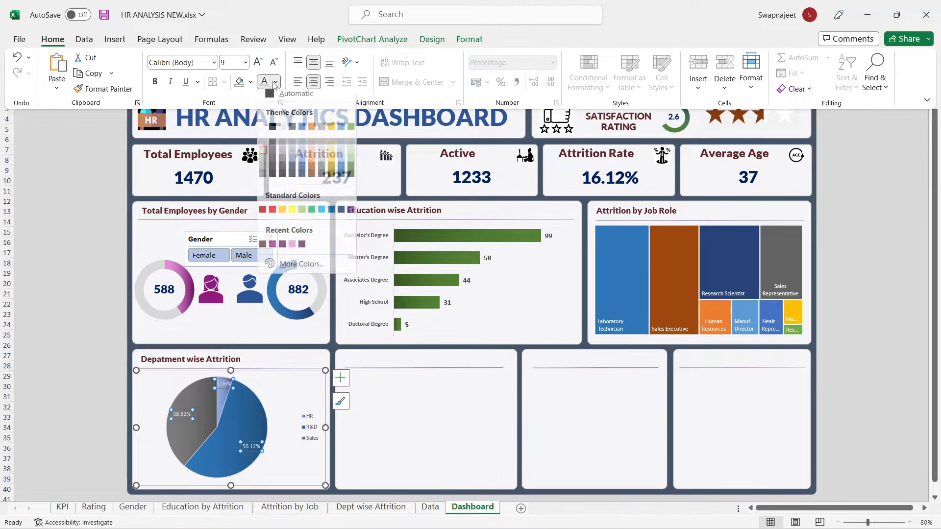
{"action": "left_click", "coordinate": [263, 134]}
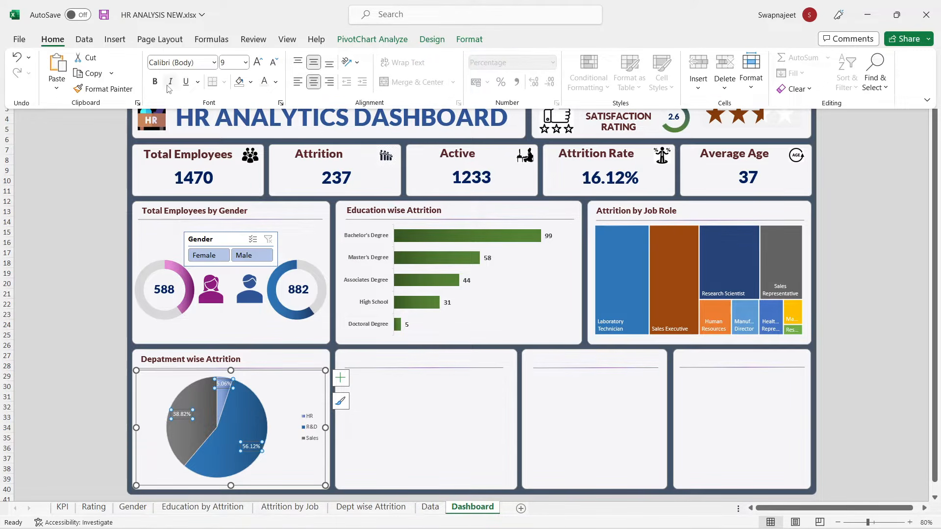
Step: Increase the pie chart legend's font size to 10.5 and make it bold
{"action": "left_click", "coordinate": [304, 416]}
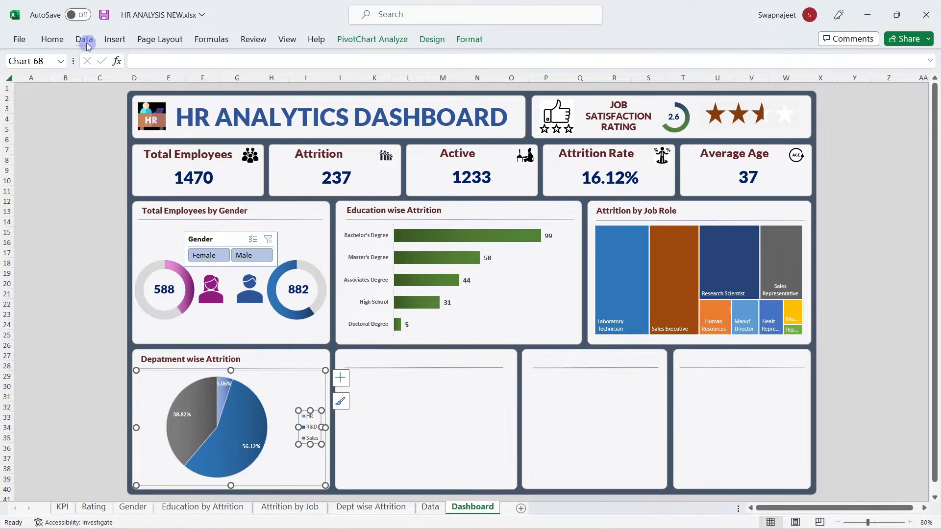
{"action": "left_click", "coordinate": [52, 39]}
{"action": "left_click", "coordinate": [257, 62]}
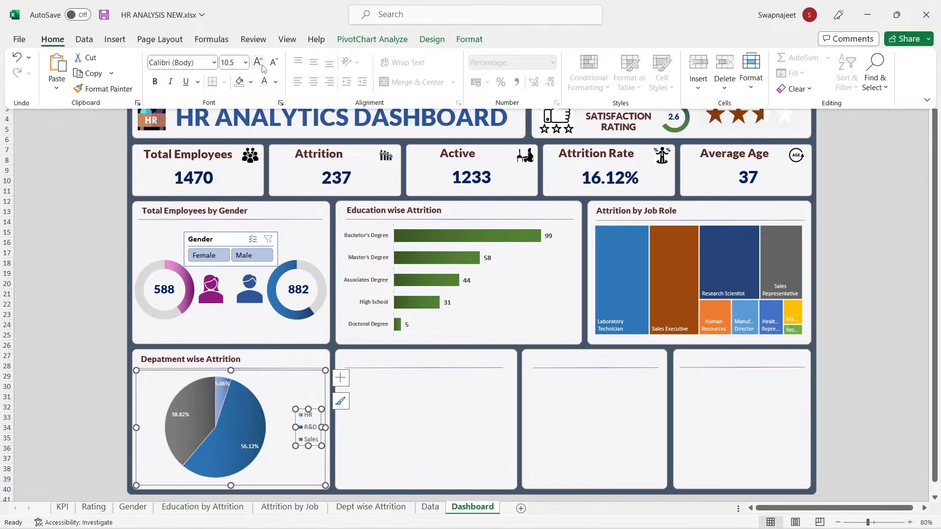
{"action": "left_click", "coordinate": [155, 80]}
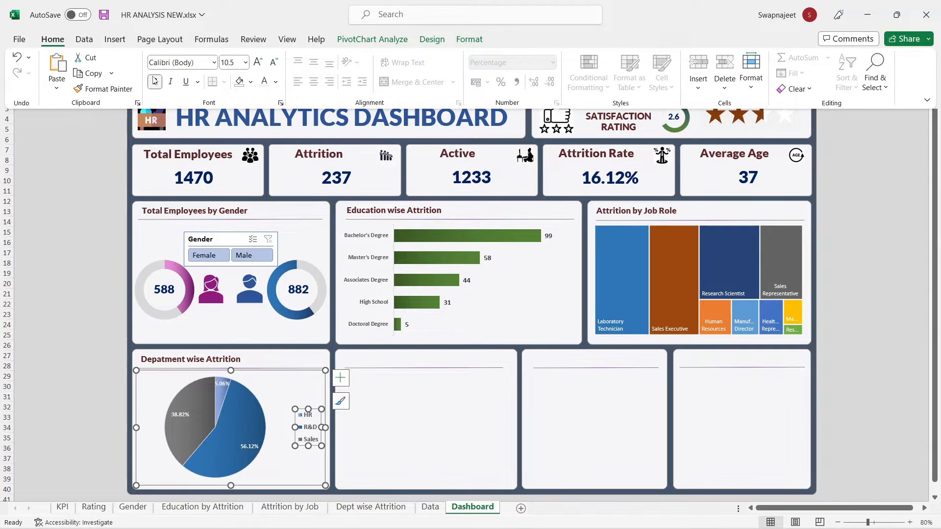
{"action": "left_click", "coordinate": [61, 360]}
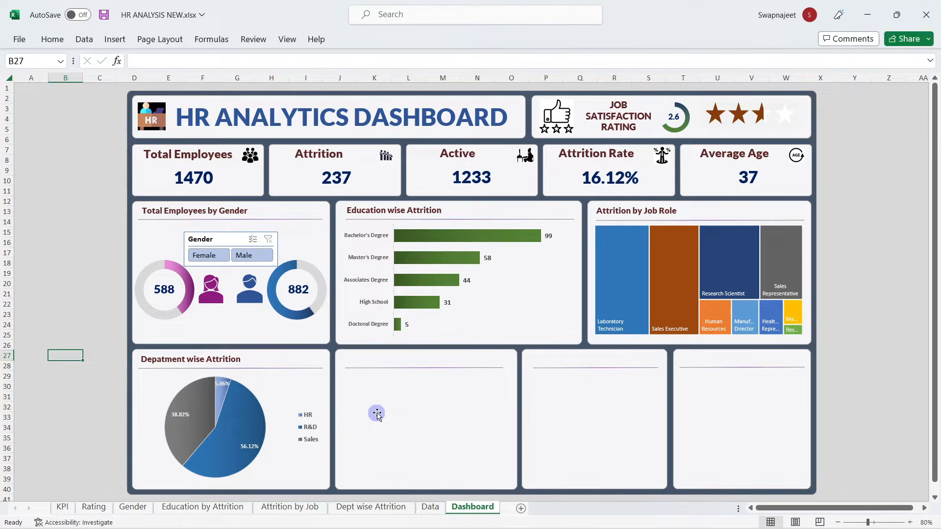
Step: Check the finished reference dashboard in HR Analytics.xlsx for the next chart and return to HR ANALYSIS NEW.xlsx
{"action": "mouse_move", "coordinate": [505, 516]}
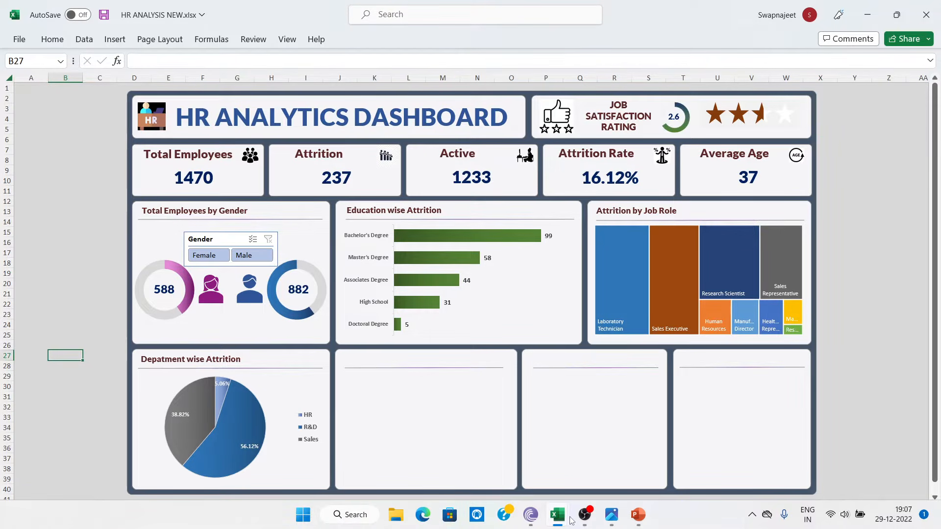
{"action": "mouse_move", "coordinate": [570, 520]}
{"action": "left_click", "coordinate": [559, 465]}
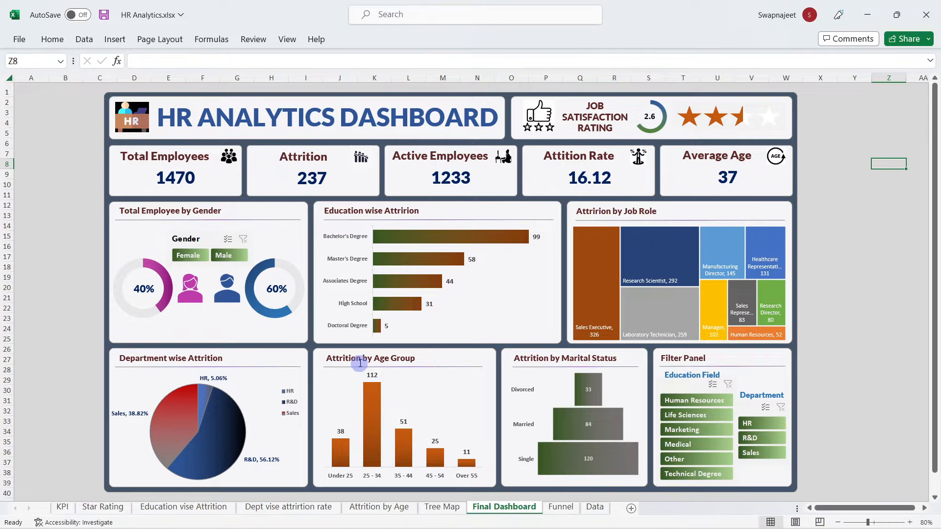
{"action": "key", "text": "alt+Tab"}
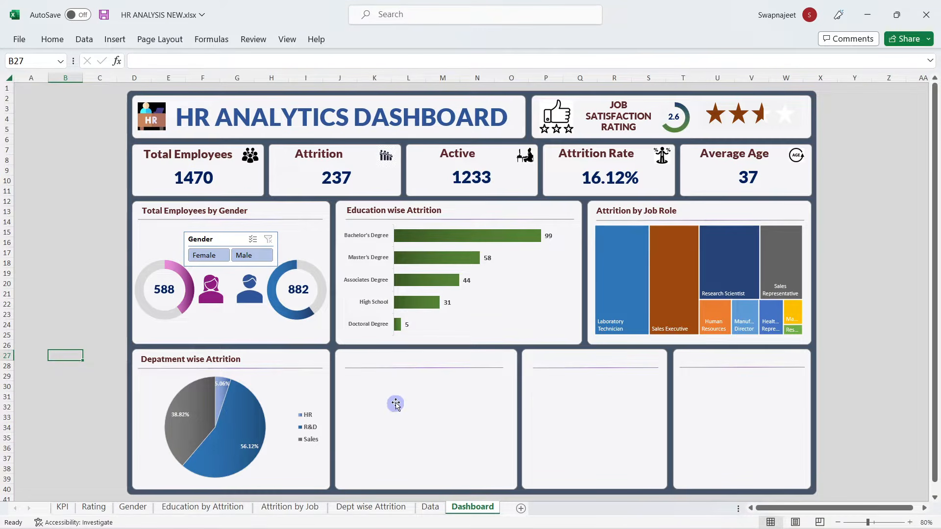
Step: Create a PivotTable from Table1 on the Data sheet and place it on a new worksheet
{"action": "left_click", "coordinate": [430, 507]}
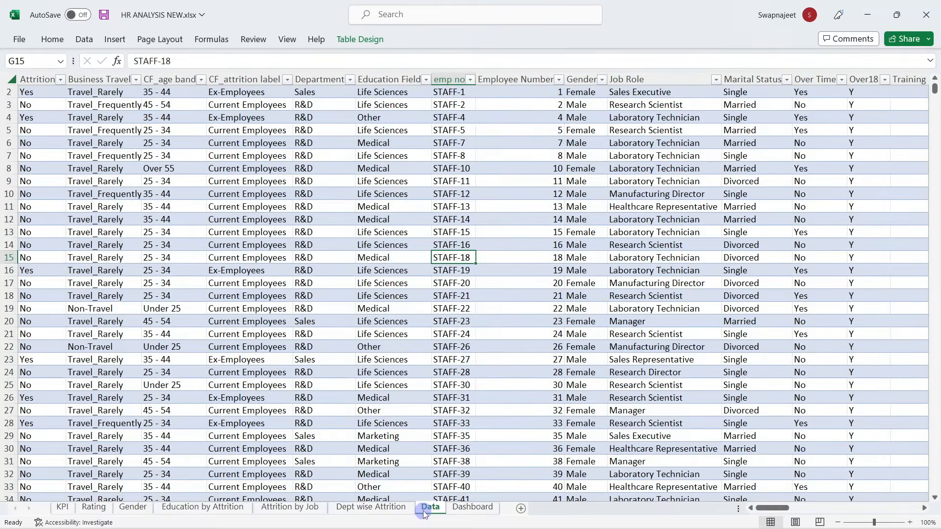
{"action": "left_click", "coordinate": [668, 260]}
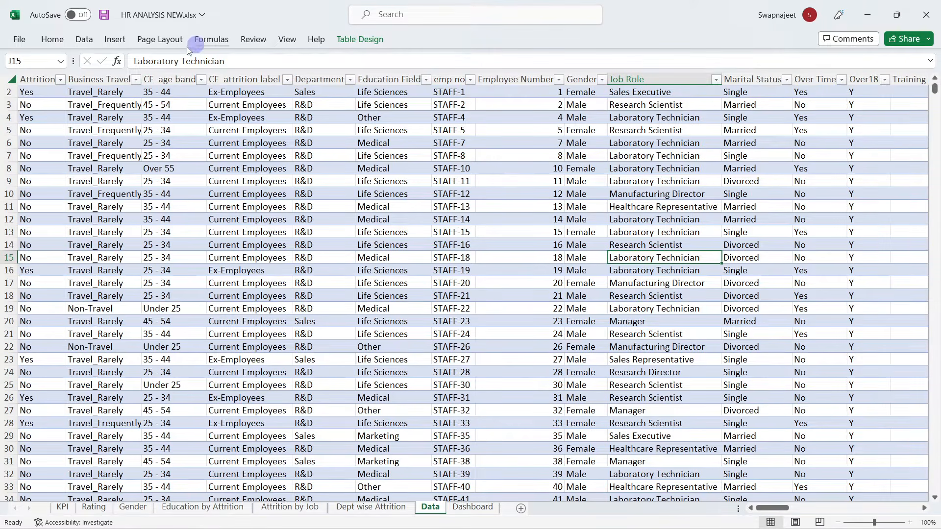
{"action": "left_click", "coordinate": [121, 42]}
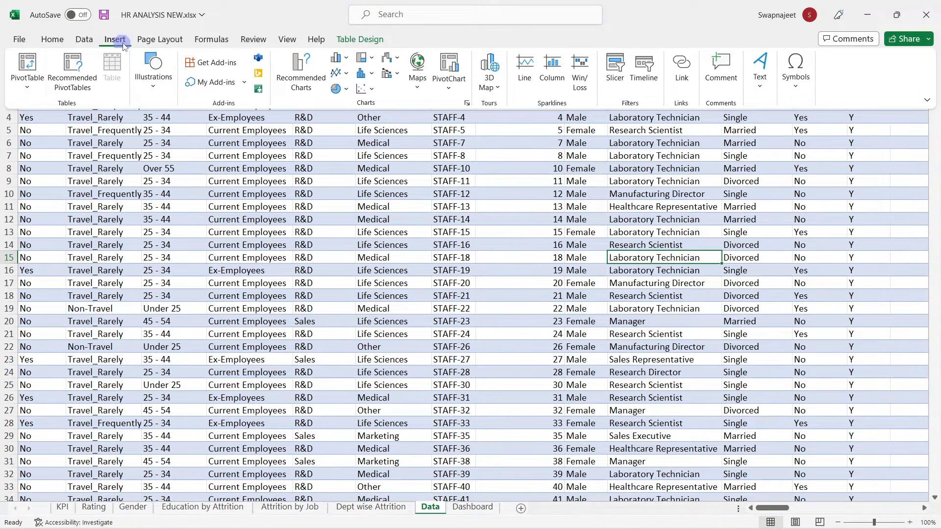
{"action": "left_click", "coordinate": [27, 69]}
{"action": "left_click", "coordinate": [784, 361]}
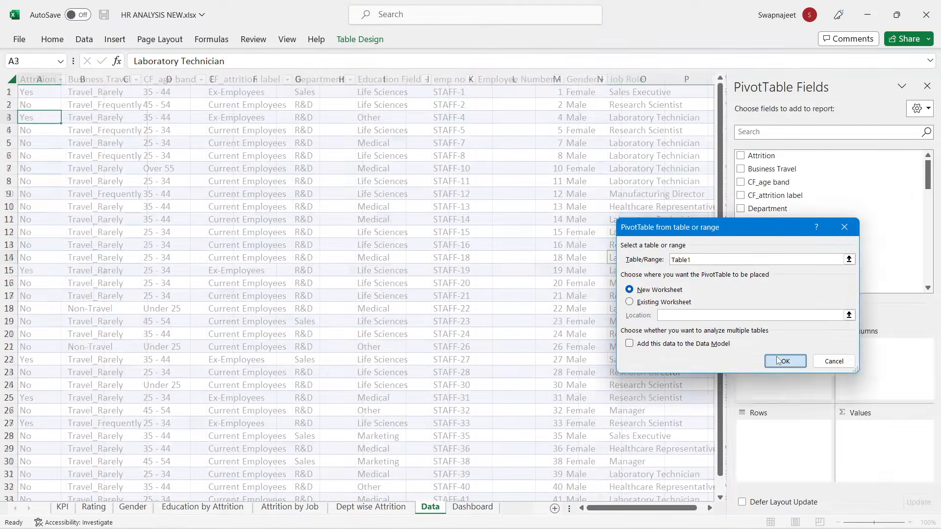
Step: Name both the new PivotTable and its worksheet "Attrition by Age group"
{"action": "left_click", "coordinate": [408, 47]}
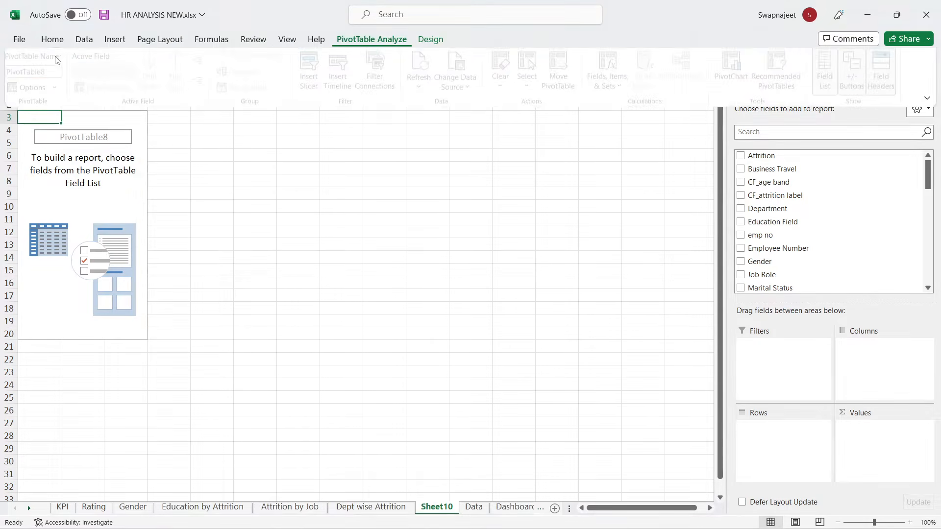
{"action": "left_click", "coordinate": [29, 73]}
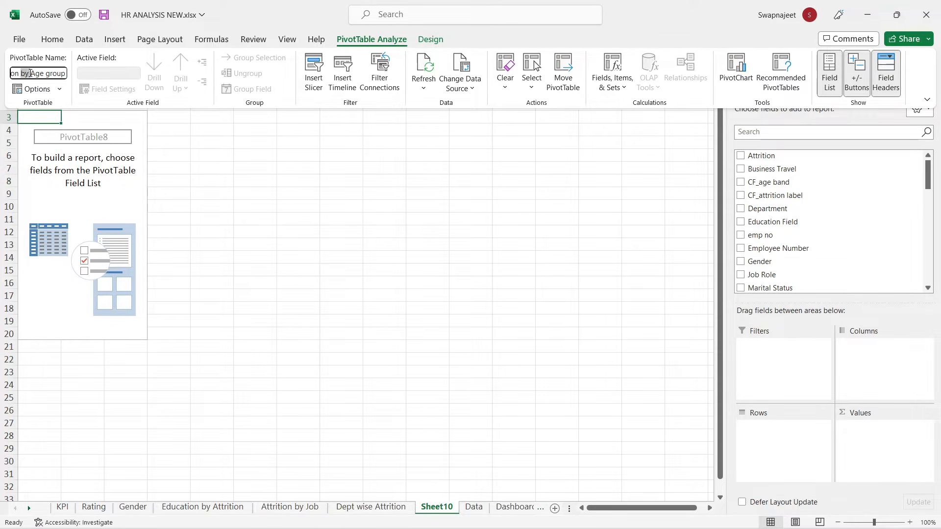
{"action": "type", "text": "Attrition by Age group"}
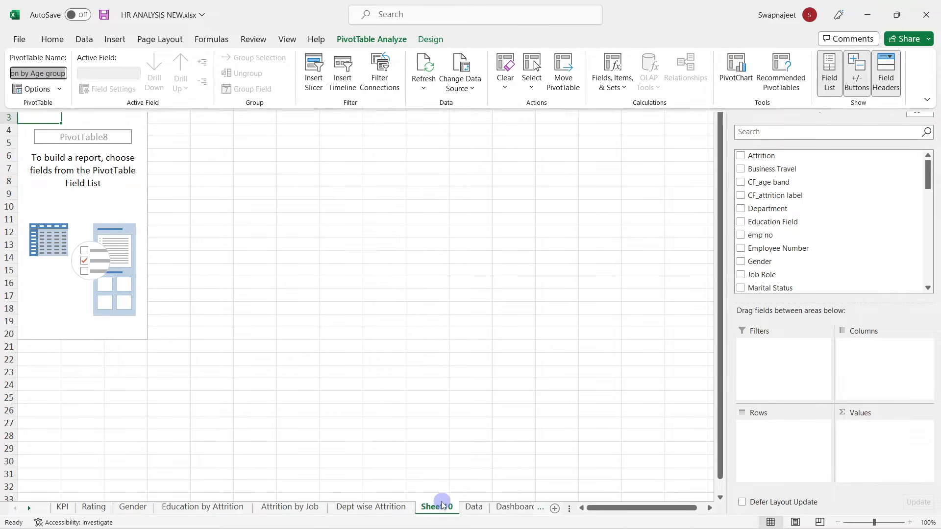
{"action": "double_click", "coordinate": [437, 506]}
{"action": "type", "text": "Attrition by Age group"}
{"action": "left_click", "coordinate": [424, 436]}
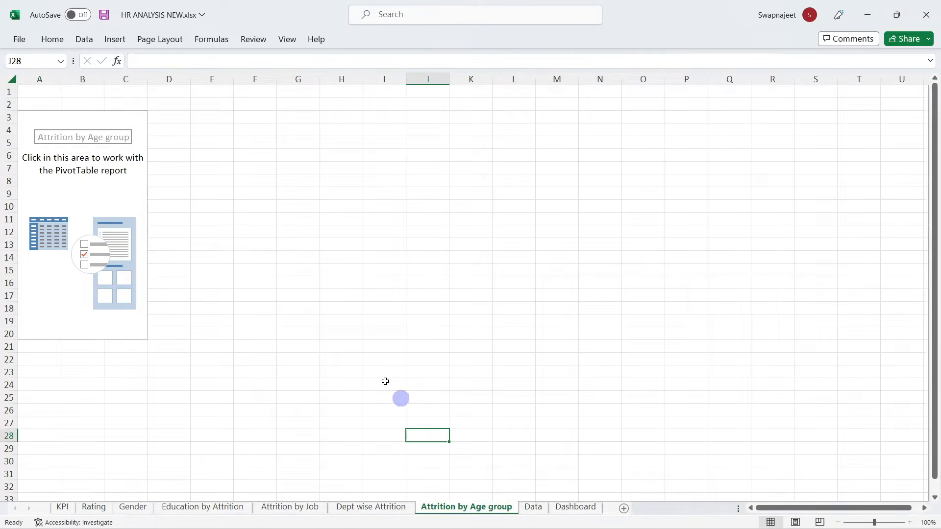
Step: Find the CF_age band field by searching for "ag" and add it to the PivotTable's rows
{"action": "left_click", "coordinate": [49, 143]}
{"action": "left_click", "coordinate": [766, 135]}
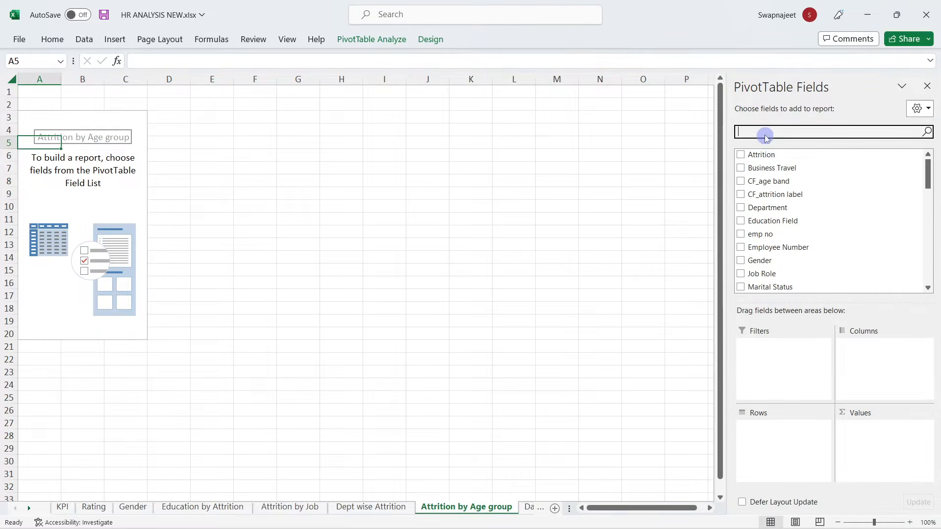
{"action": "type", "text": "ag"}
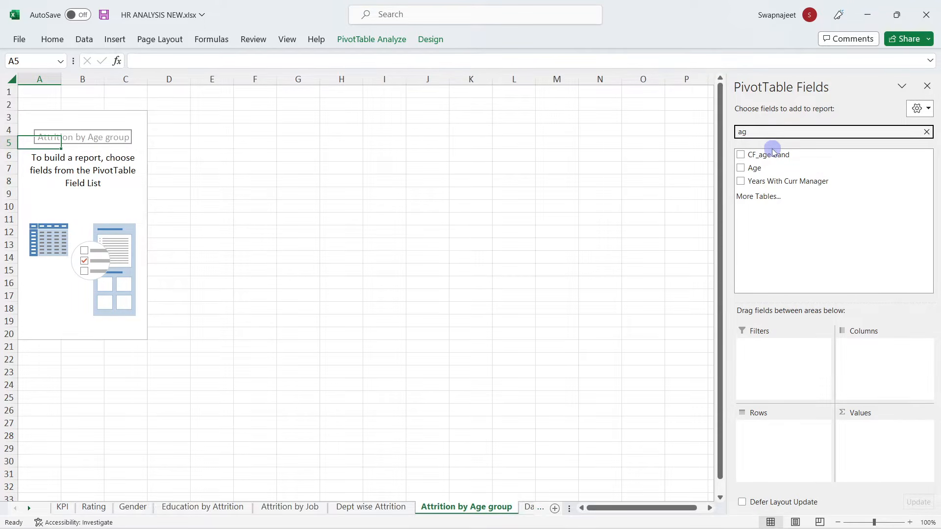
{"action": "left_click", "coordinate": [771, 155]}
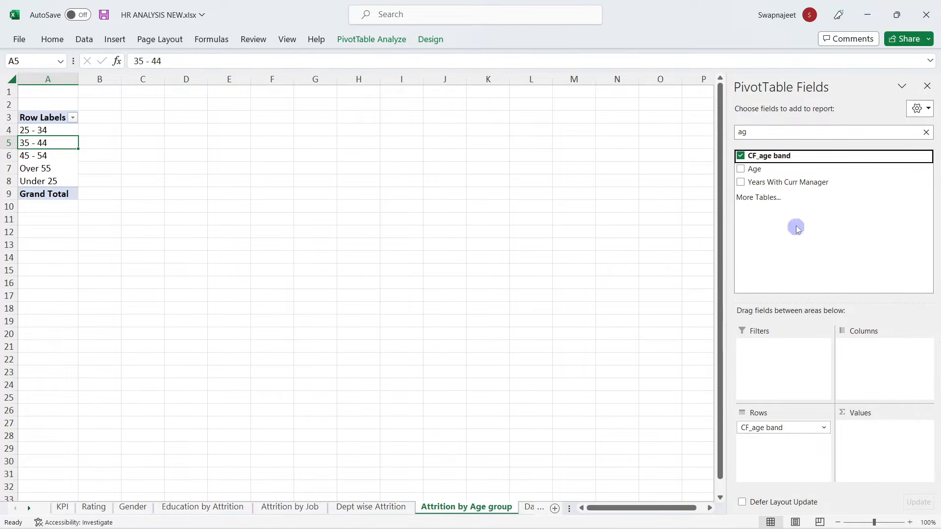
Step: Find the CF_attrition count field by searching for "att", add it to the PivotTable's values and close the field list
{"action": "left_click", "coordinate": [774, 136]}
{"action": "type", "text": "att"}
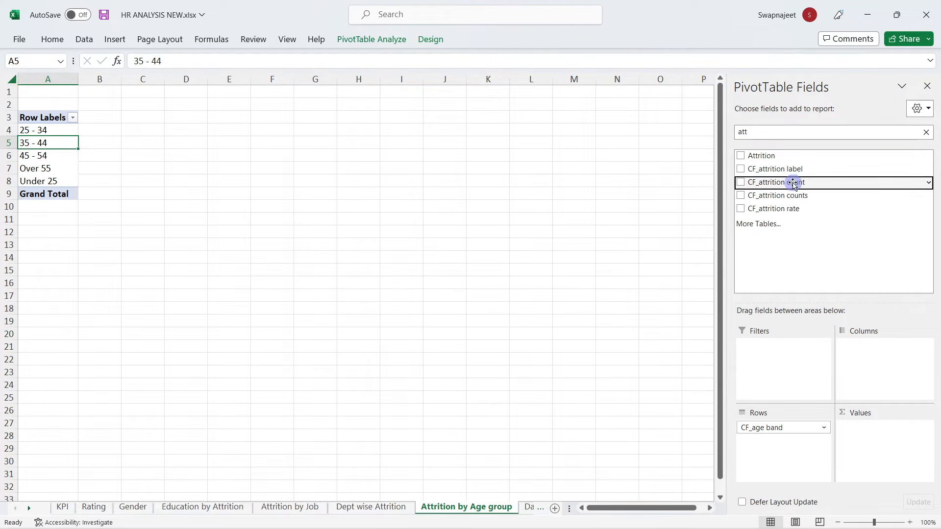
{"action": "left_click_drag", "start_coordinate": [793, 184], "coordinate": [929, 453]}
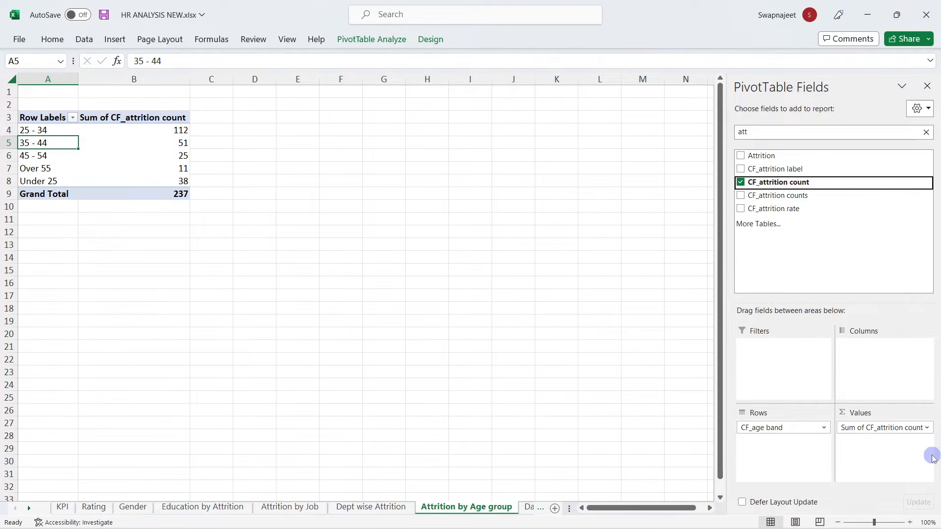
{"action": "left_click", "coordinate": [928, 86]}
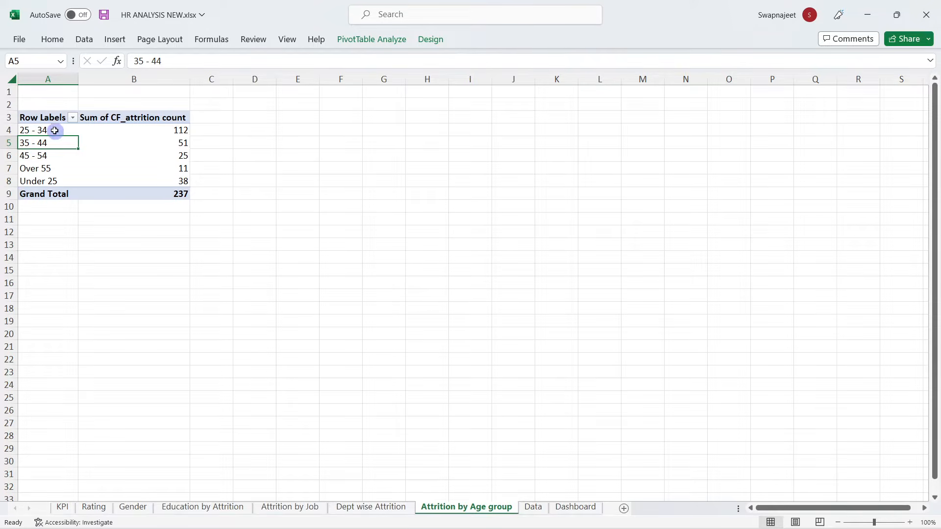
Step: Insert a clustered column PivotChart from the age band rows and their attrition counts
{"action": "left_click_drag", "start_coordinate": [55, 131], "coordinate": [153, 177]}
{"action": "left_click", "coordinate": [374, 41]}
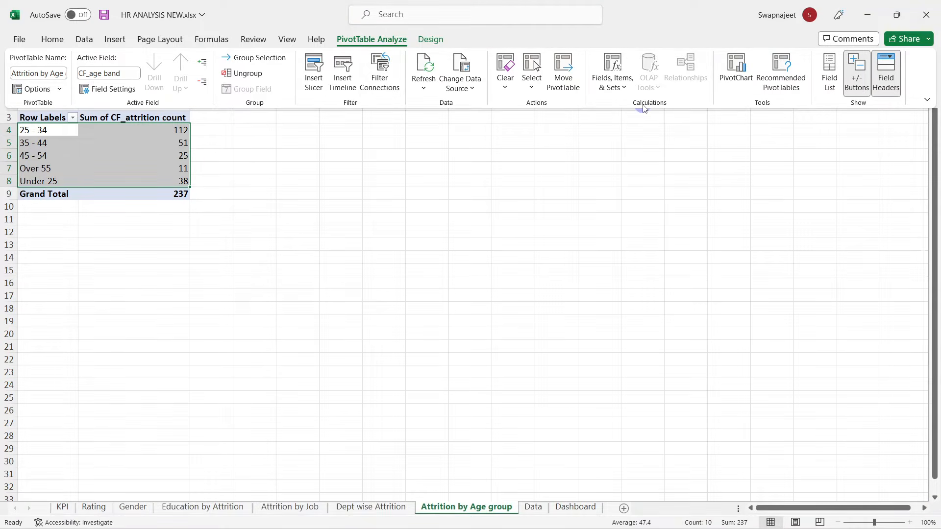
{"action": "left_click", "coordinate": [750, 69]}
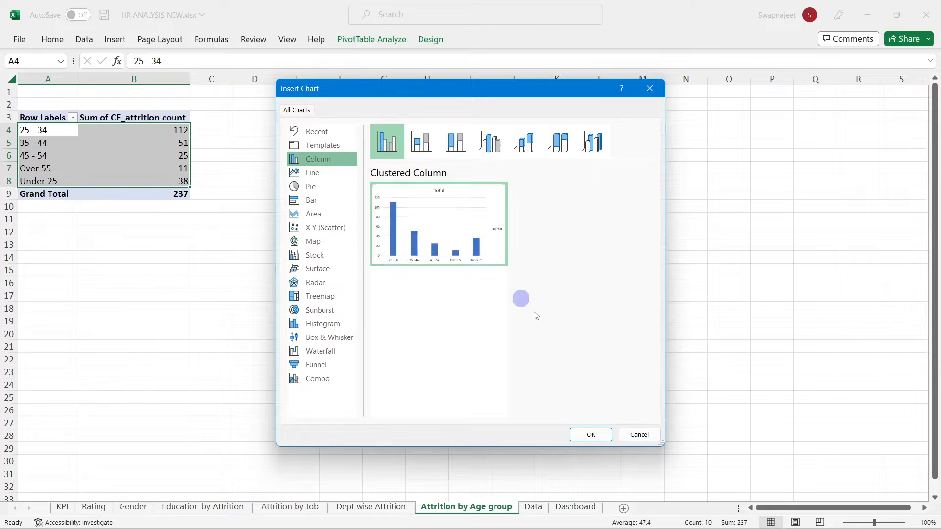
{"action": "left_click", "coordinate": [593, 433]}
{"action": "right_click", "coordinate": [146, 148]}
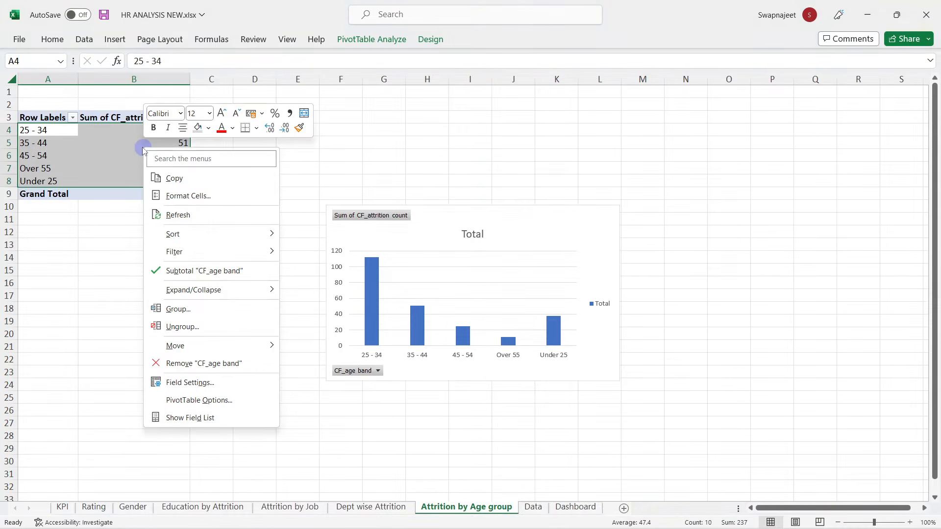
{"action": "mouse_move", "coordinate": [218, 244]}
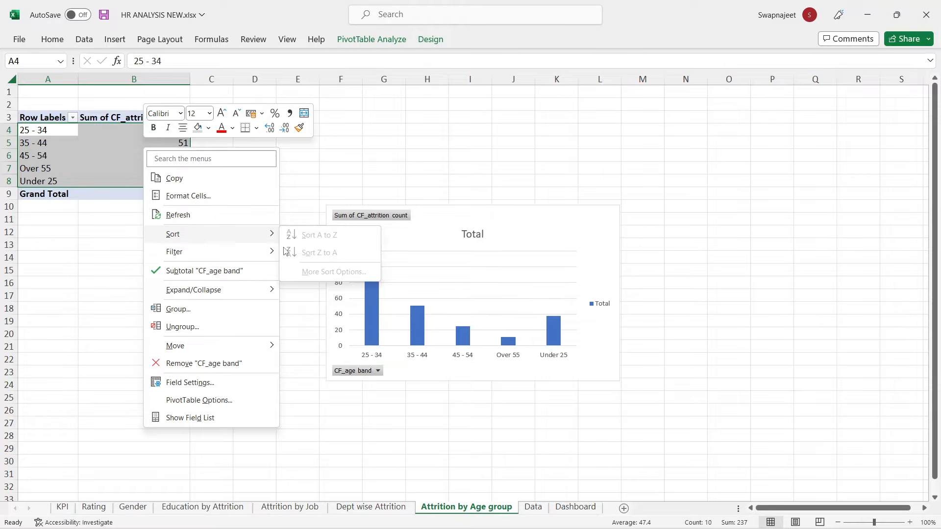
{"action": "left_click", "coordinate": [128, 153]}
{"action": "left_click", "coordinate": [137, 147]}
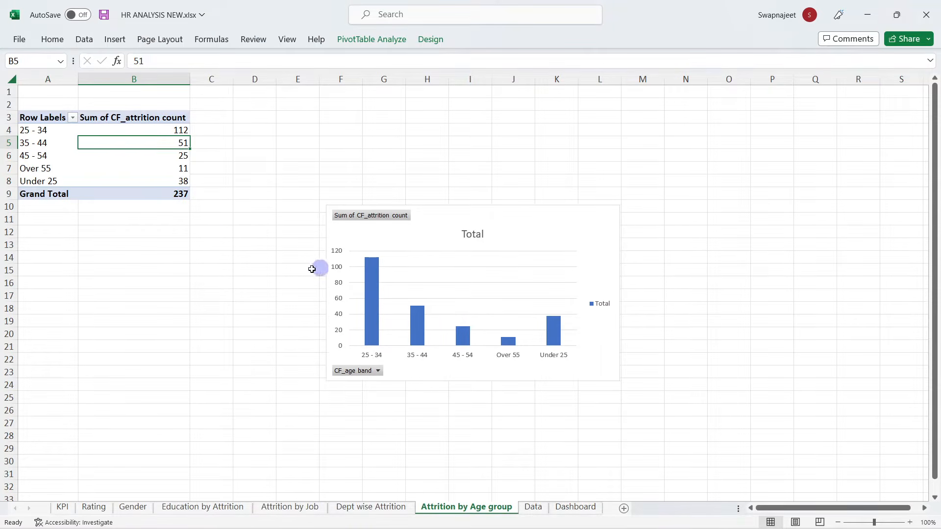
Step: Sort the PivotTable's age bands by attrition count from smallest to largest
{"action": "right_click", "coordinate": [166, 168]}
{"action": "mouse_move", "coordinate": [273, 271]}
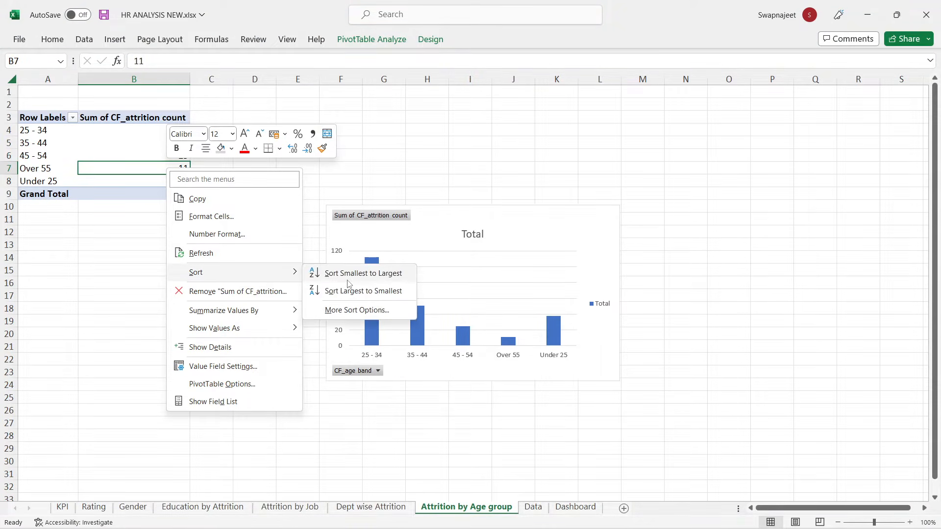
{"action": "left_click", "coordinate": [349, 275]}
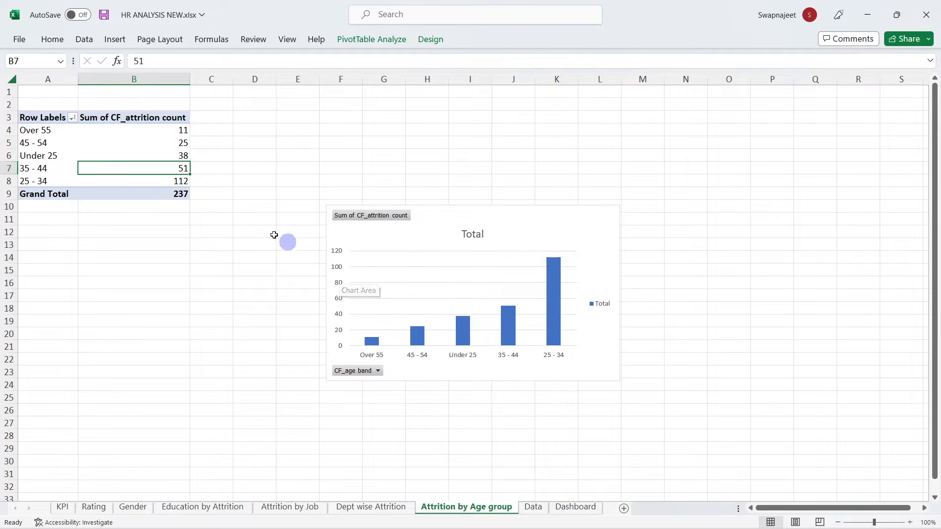
Step: Re-sort the PivotTable's age bands by attrition count from largest to smallest
{"action": "right_click", "coordinate": [173, 155]}
{"action": "mouse_move", "coordinate": [271, 261]}
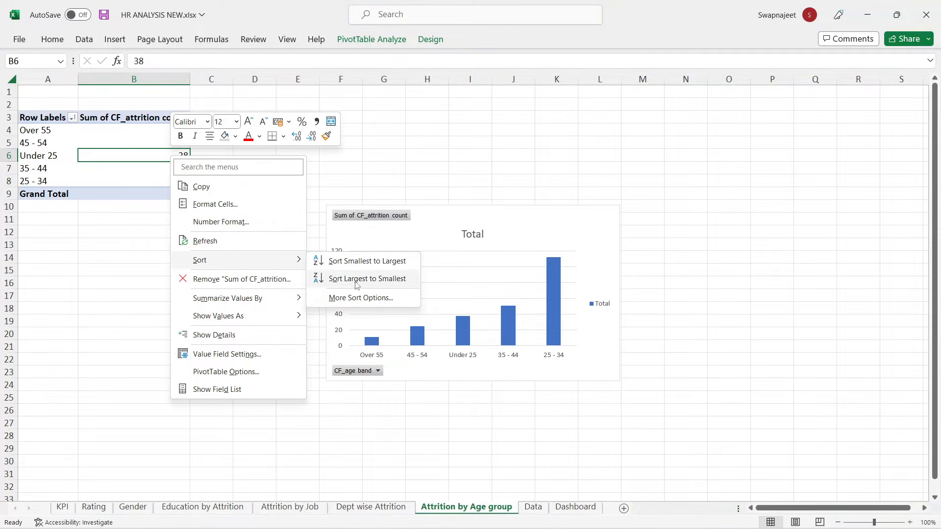
Step: Sort the age groups by attrition count from largest to smallest and hide all field buttons on the chart
{"action": "left_click", "coordinate": [356, 280]}
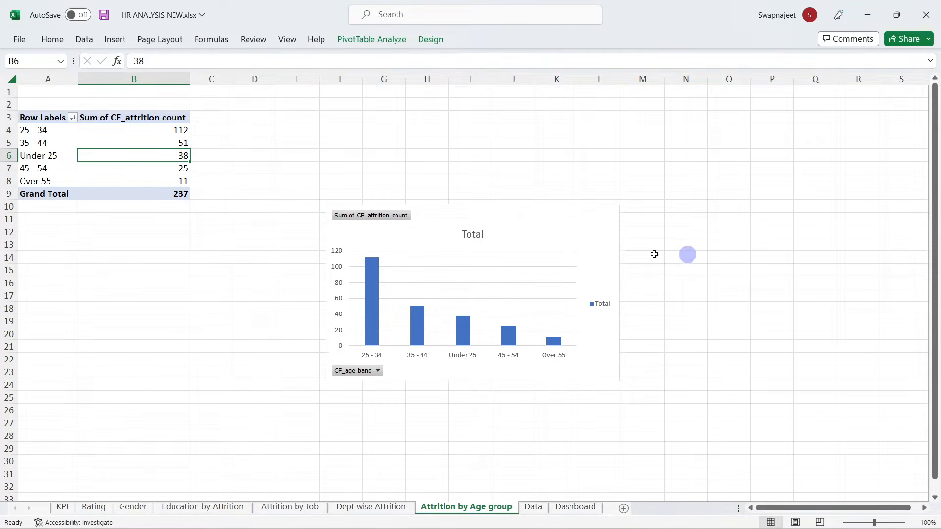
{"action": "right_click", "coordinate": [392, 215]}
{"action": "left_click", "coordinate": [438, 354]}
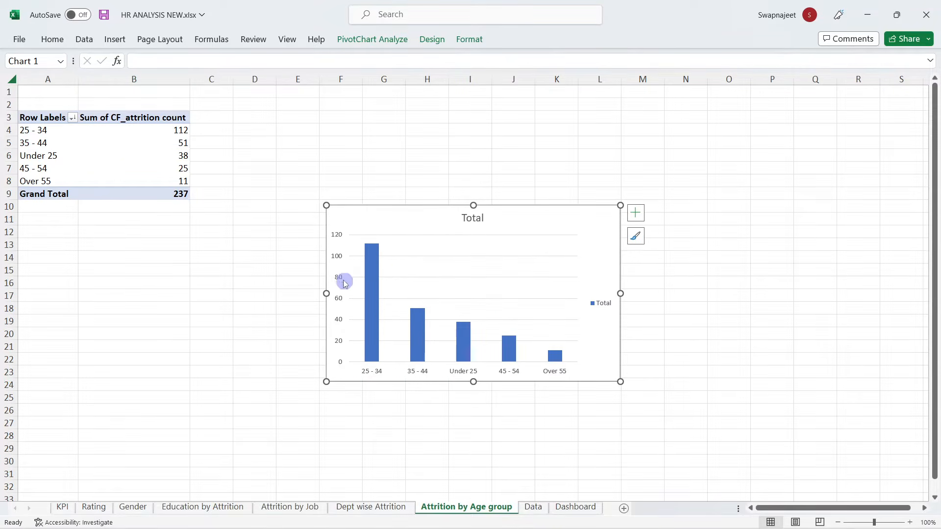
Step: Remove the vertical axis, title, legend and gridlines from the age group attrition chart
{"action": "left_click", "coordinate": [339, 277]}
{"action": "key", "text": "Delete"}
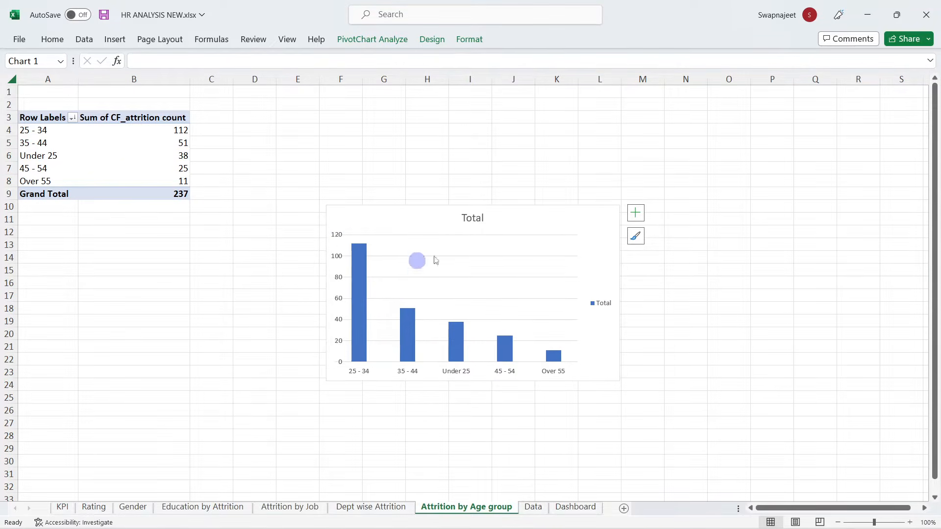
{"action": "left_click", "coordinate": [472, 217]}
{"action": "key", "text": "Delete"}
{"action": "left_click", "coordinate": [597, 292]}
{"action": "key", "text": "Delete"}
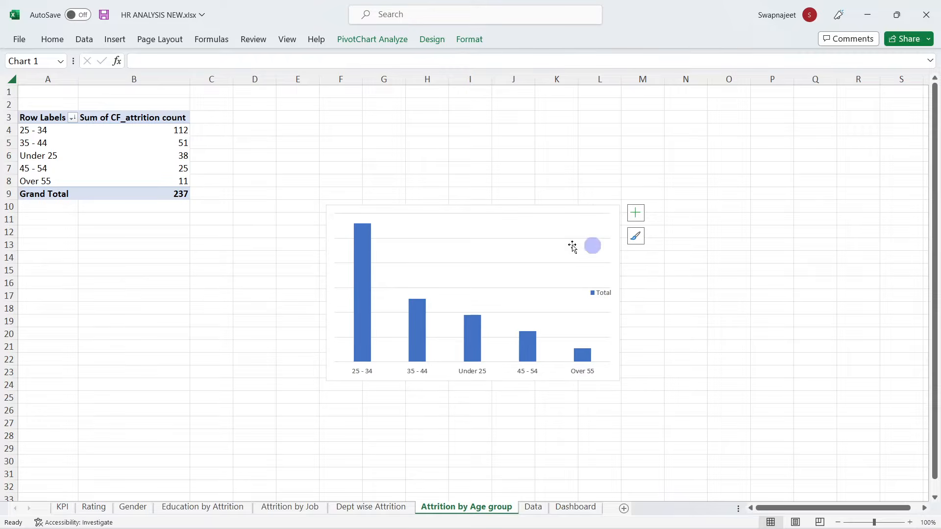
{"action": "left_click", "coordinate": [635, 213]}
{"action": "left_click", "coordinate": [662, 299]}
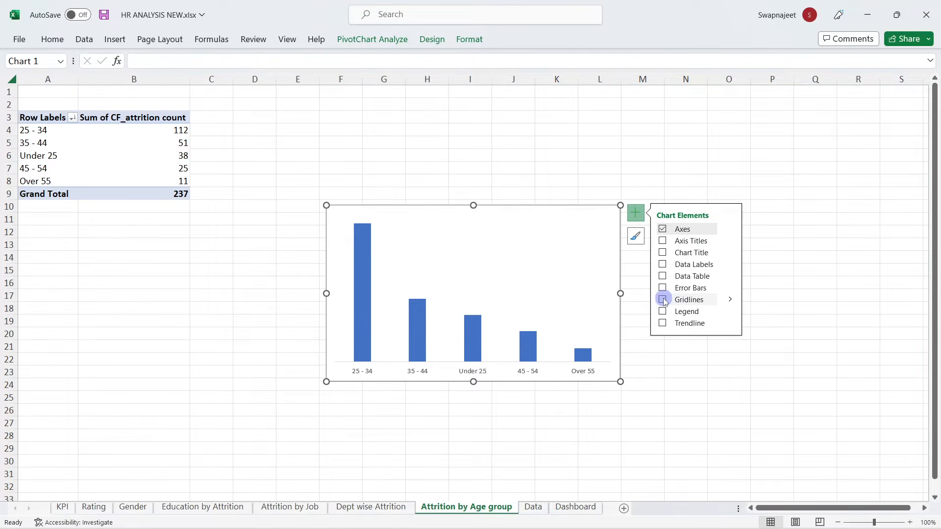
{"action": "left_click", "coordinate": [605, 115]}
{"action": "left_click", "coordinate": [475, 226]}
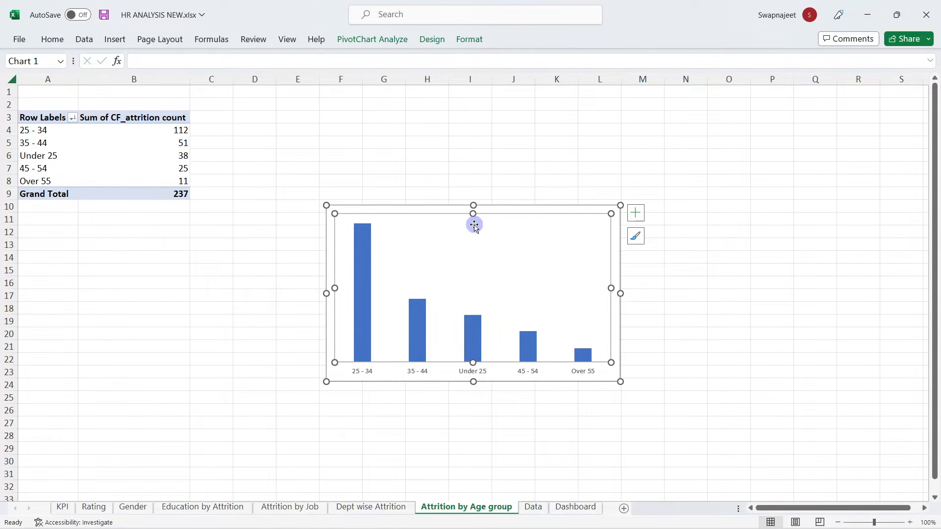
Step: Copy the age group chart onto the Dashboard sheet and fit it into the empty card beside the department pie chart
{"action": "left_click", "coordinate": [440, 208]}
{"action": "left_click", "coordinate": [575, 507]}
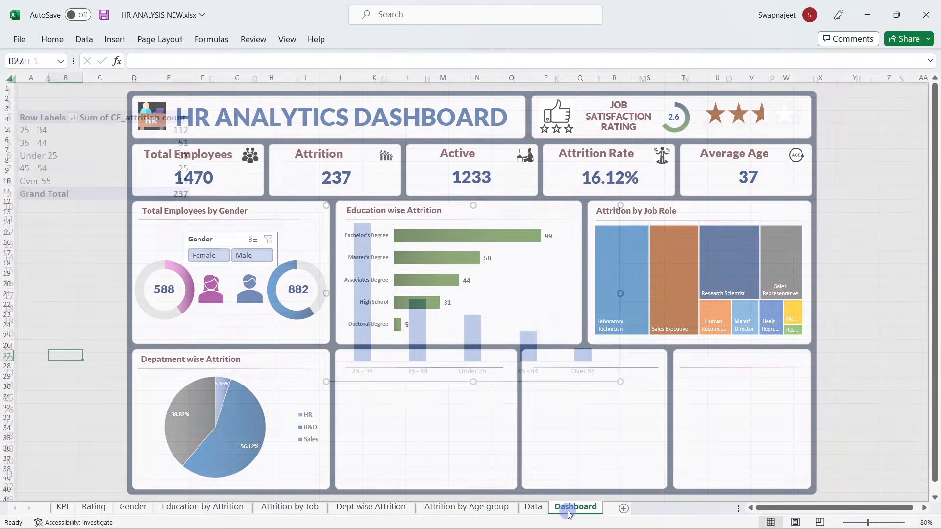
{"action": "key", "text": "ctrl+v"}
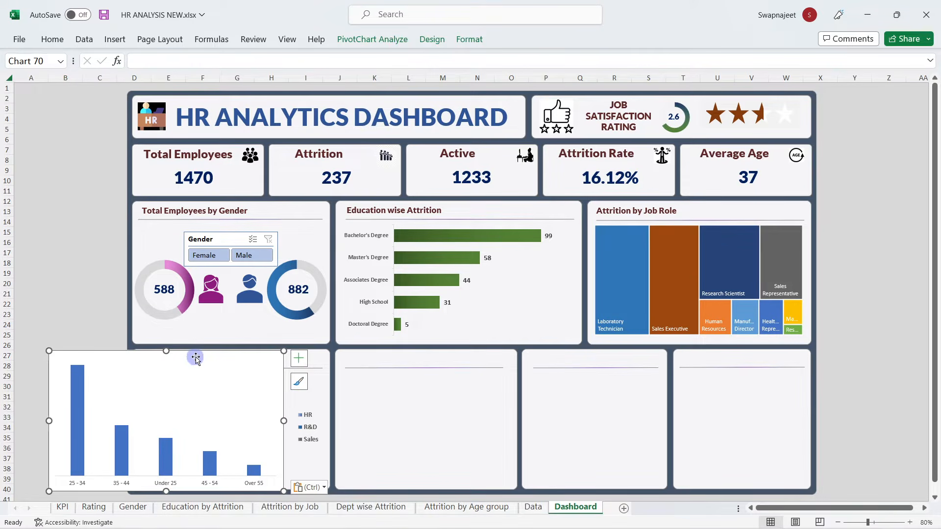
{"action": "left_click_drag", "start_coordinate": [196, 353], "coordinate": [453, 370]}
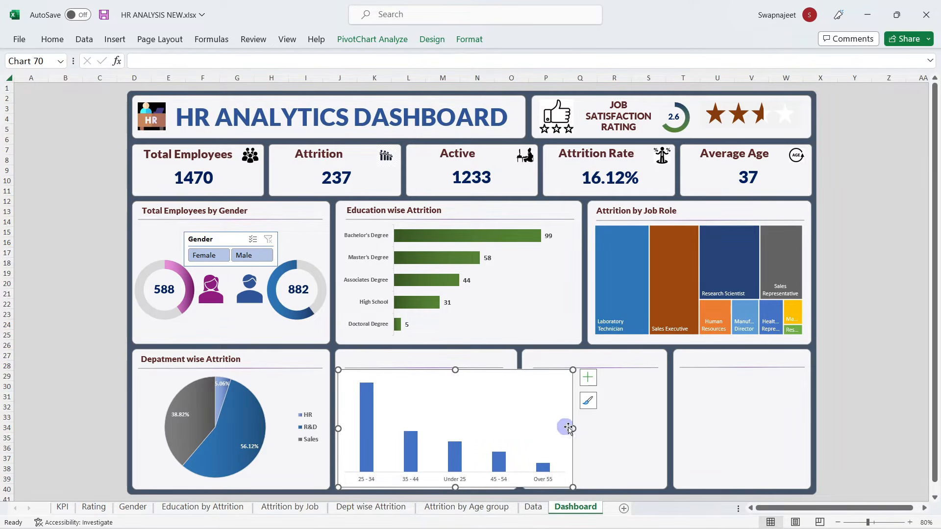
{"action": "left_click_drag", "start_coordinate": [510, 418], "coordinate": [513, 415]}
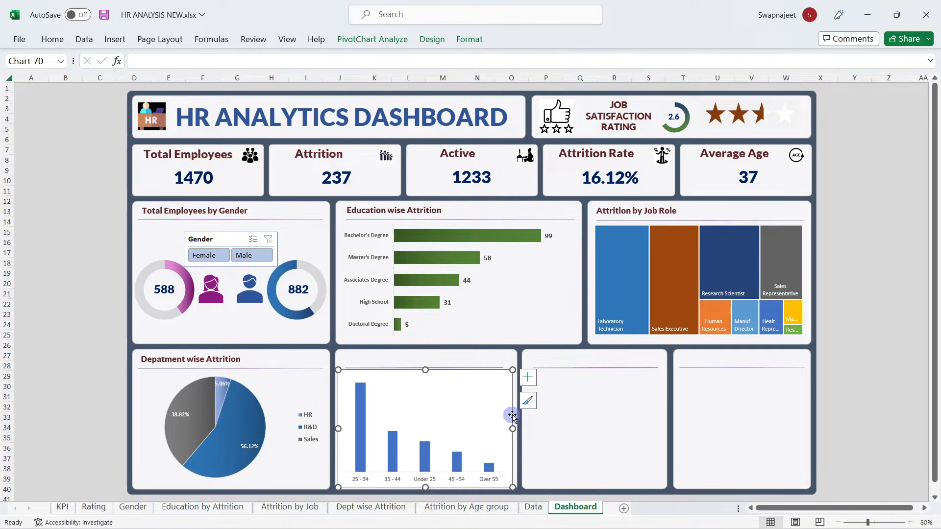
Step: Add data labels to the age group chart and set its chart area to no fill and no border line
{"action": "left_click", "coordinate": [535, 381]}
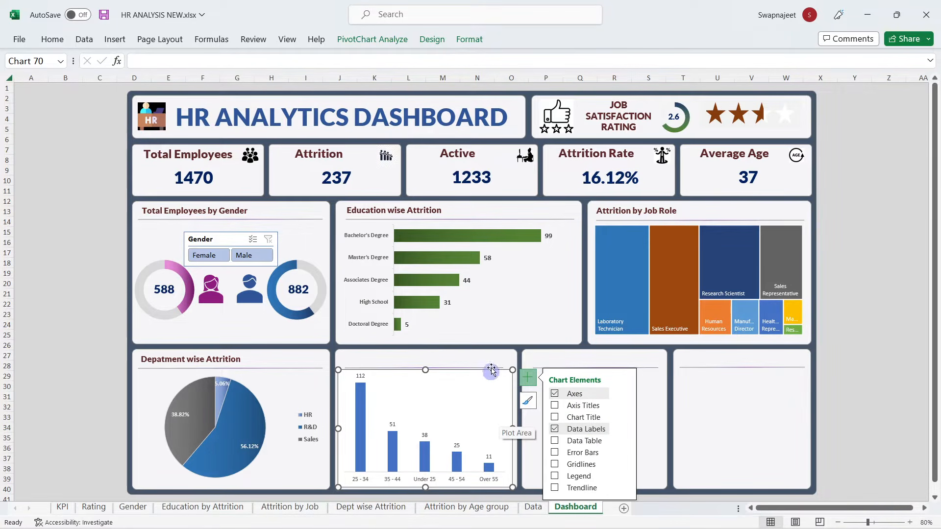
{"action": "right_click", "coordinate": [456, 389]}
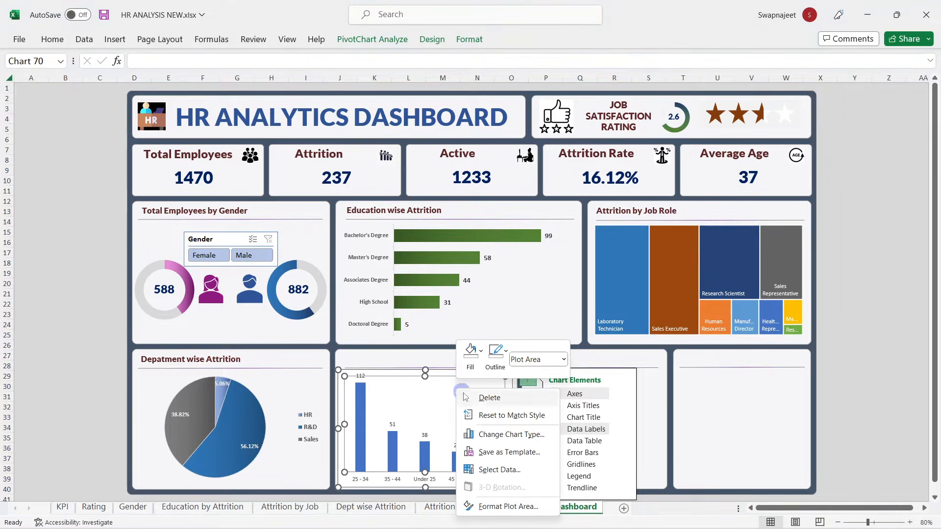
{"action": "right_click", "coordinate": [398, 371]}
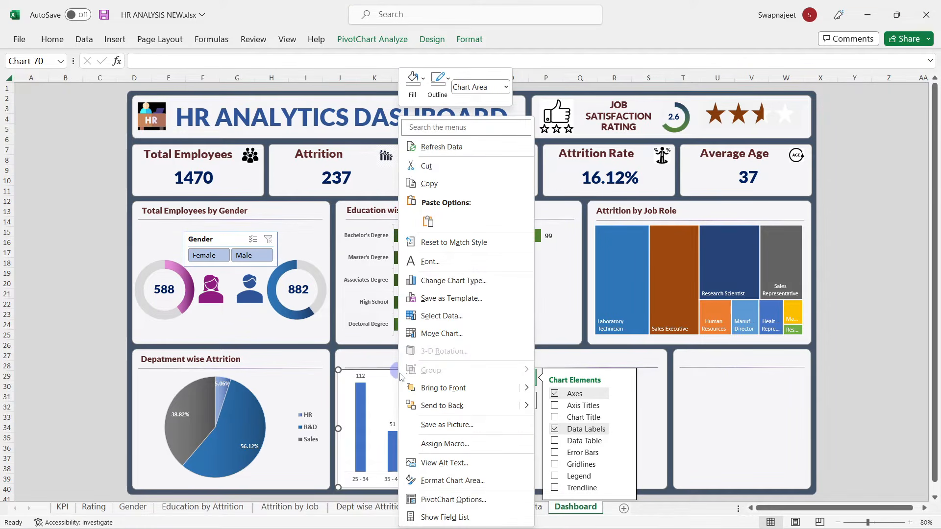
{"action": "left_click", "coordinate": [452, 481]}
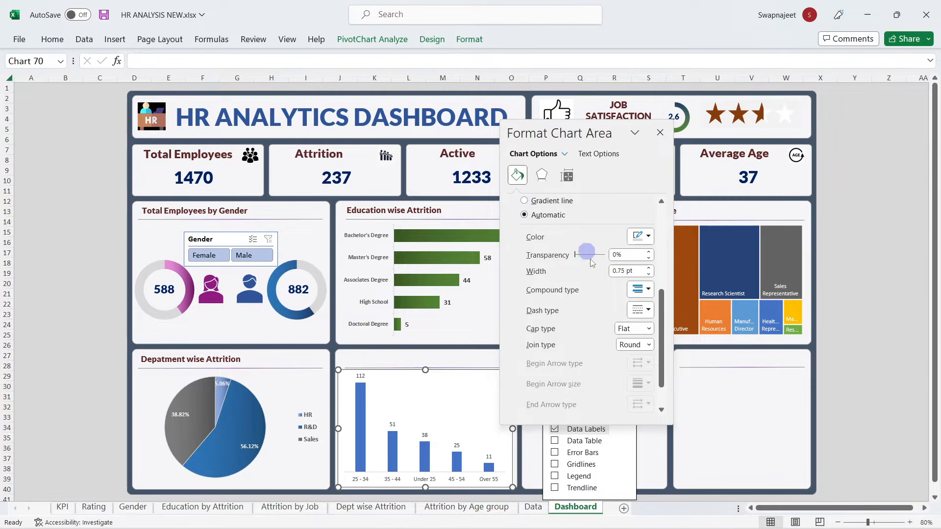
{"action": "scroll", "coordinate": [586, 252], "scroll_direction": "up", "scroll_amount": 5}
{"action": "left_click", "coordinate": [541, 330]}
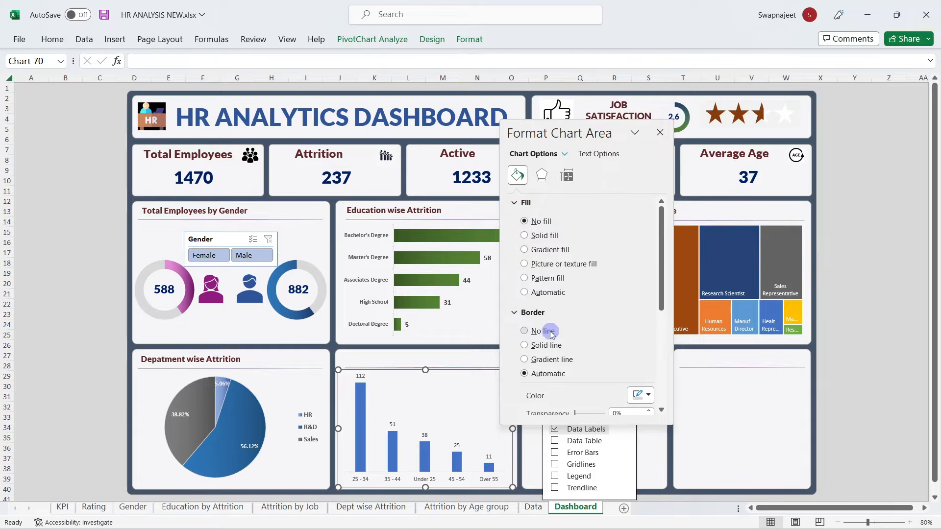
{"action": "left_click_drag", "start_coordinate": [612, 138], "coordinate": [748, 134]}
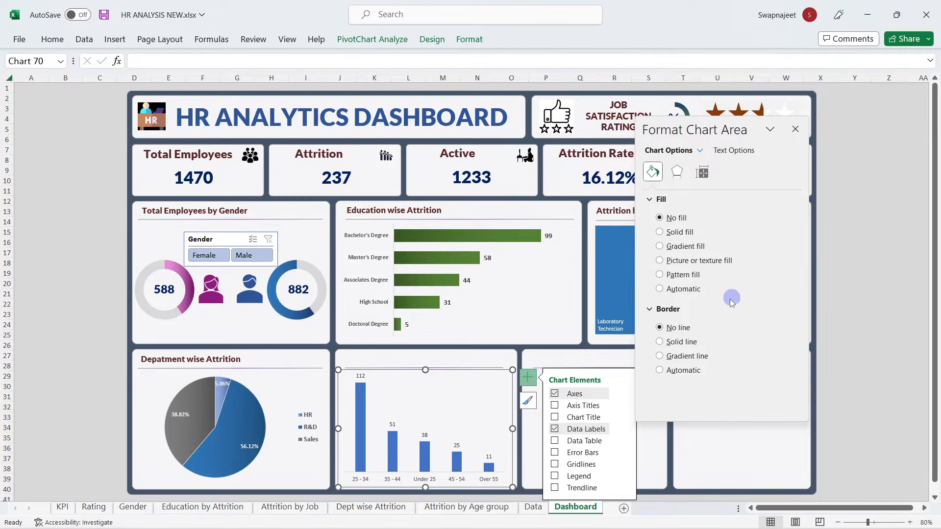
{"action": "left_click", "coordinate": [692, 222]}
Step: Set the gap width of the age group chart's columns to 107%
{"action": "left_click", "coordinate": [365, 416]}
{"action": "left_click", "coordinate": [702, 172]}
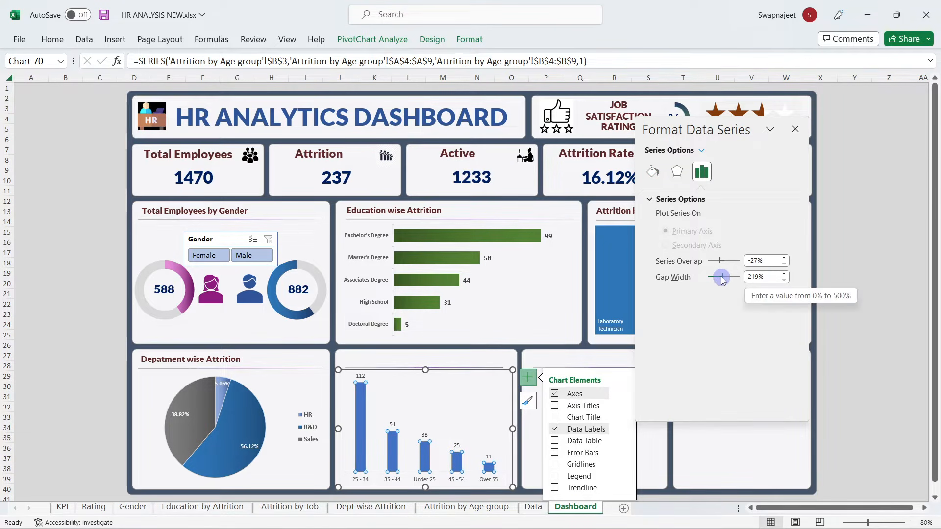
{"action": "left_click_drag", "start_coordinate": [721, 277], "coordinate": [720, 279]}
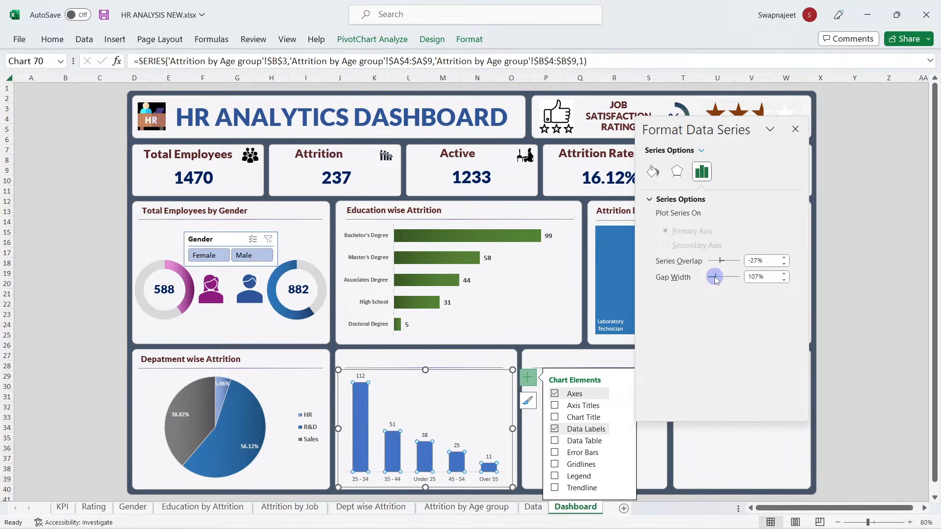
Step: Apply a gradient fill to the age group columns and set the 0% gradient stop to the darkest theme green
{"action": "left_click", "coordinate": [652, 171]}
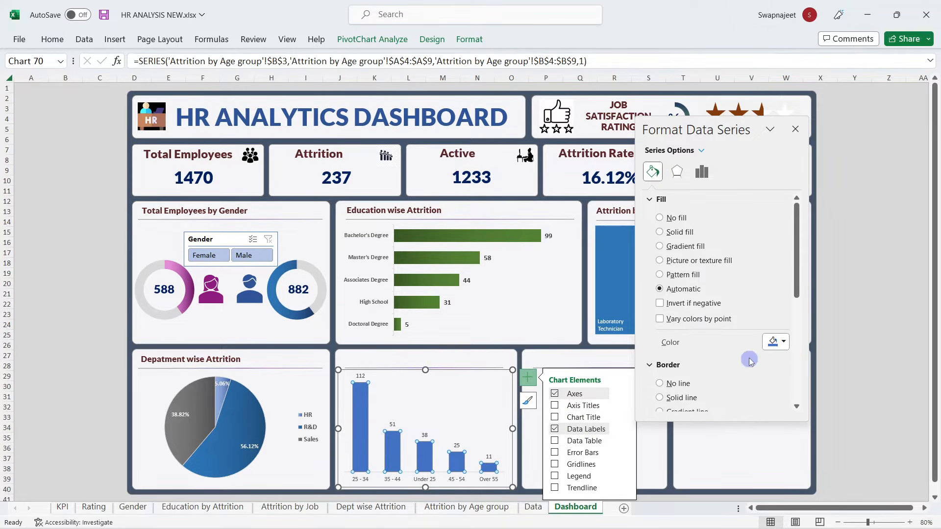
{"action": "left_click", "coordinate": [678, 246]}
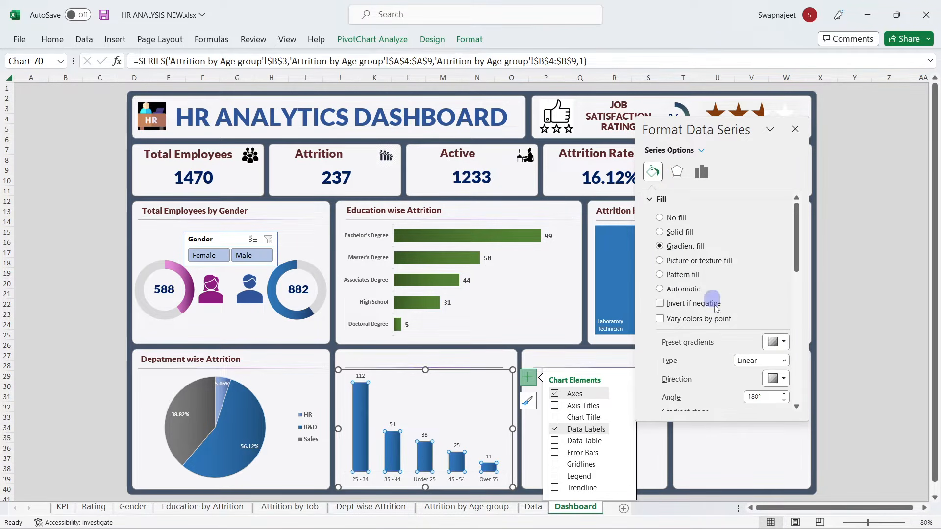
{"action": "scroll", "coordinate": [731, 366], "scroll_direction": "down", "scroll_amount": 2}
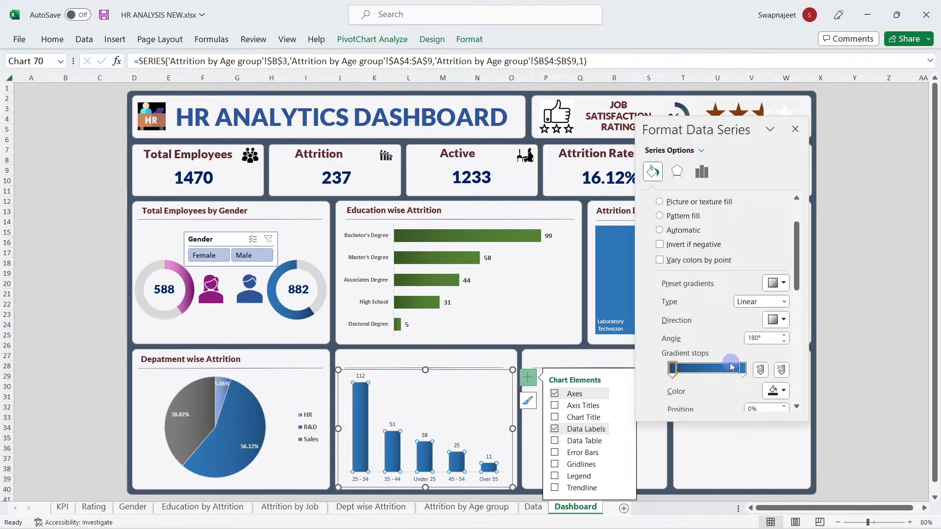
{"action": "left_click", "coordinate": [774, 391]}
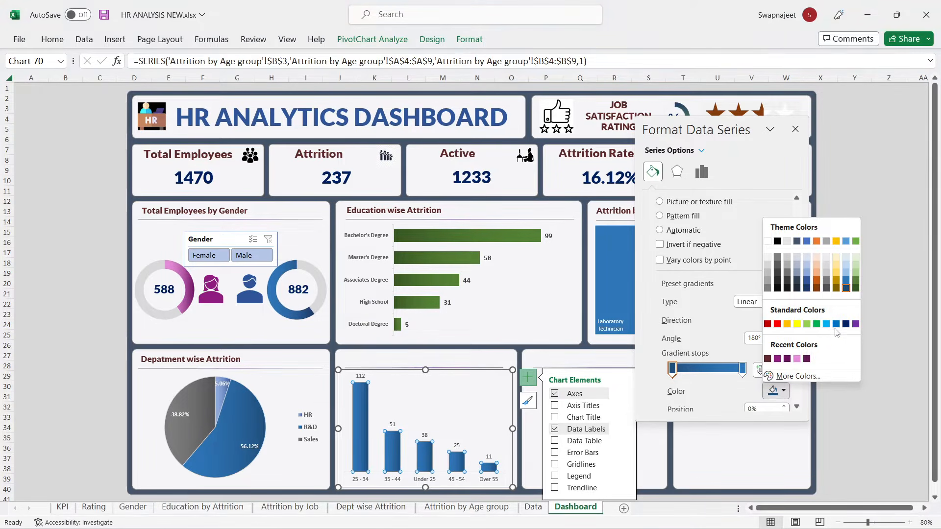
{"action": "left_click", "coordinate": [855, 289]}
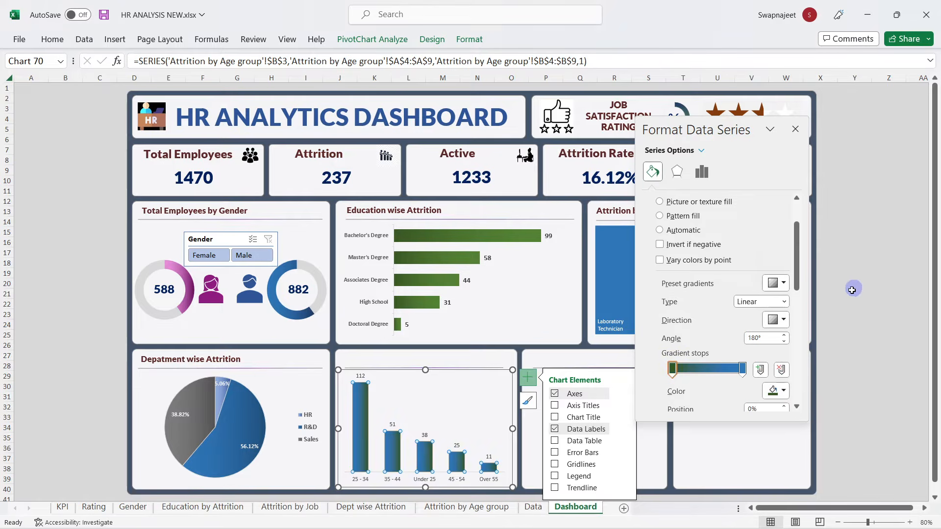
Step: Try giving only the 25 - 34 column a gradient angle of 0° and a medium-dark green 100% stop
{"action": "left_click", "coordinate": [359, 418]}
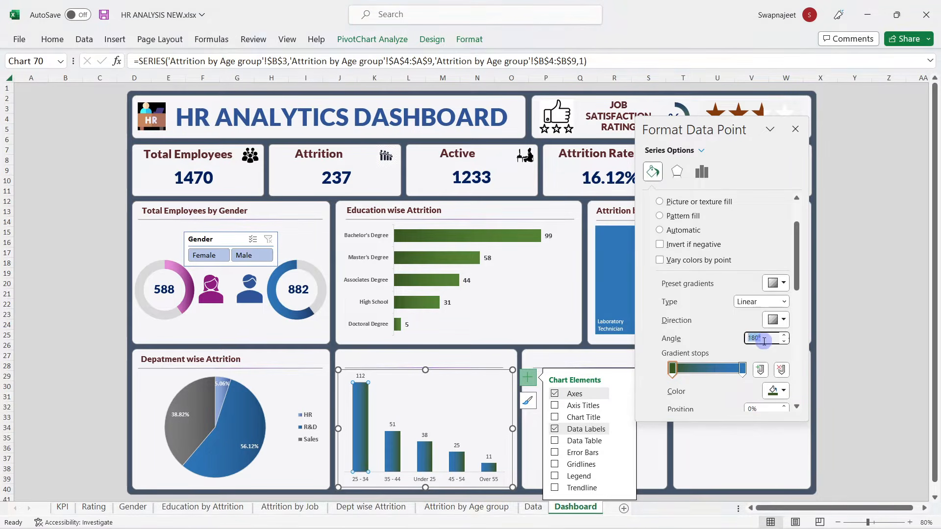
{"action": "type", "text": "0"}
{"action": "key", "text": "Return"}
{"action": "left_click", "coordinate": [741, 370]}
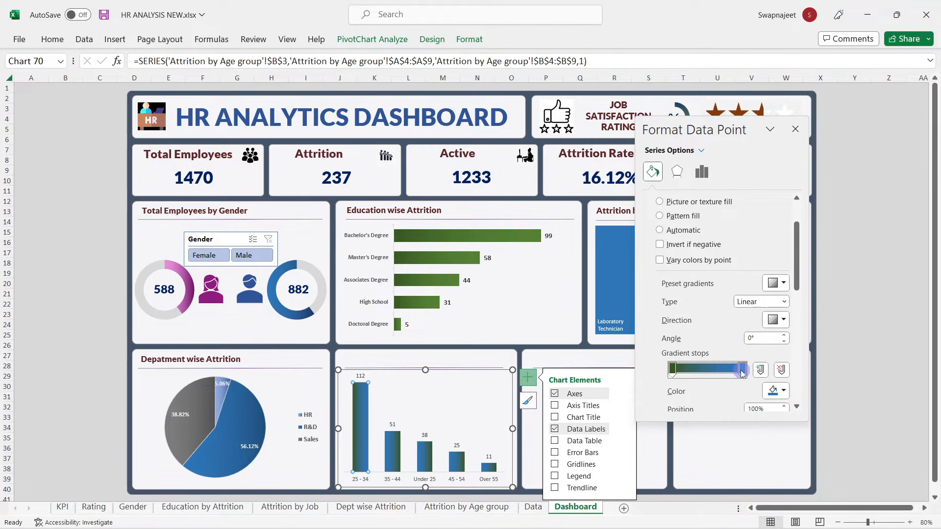
{"action": "left_click", "coordinate": [779, 391]}
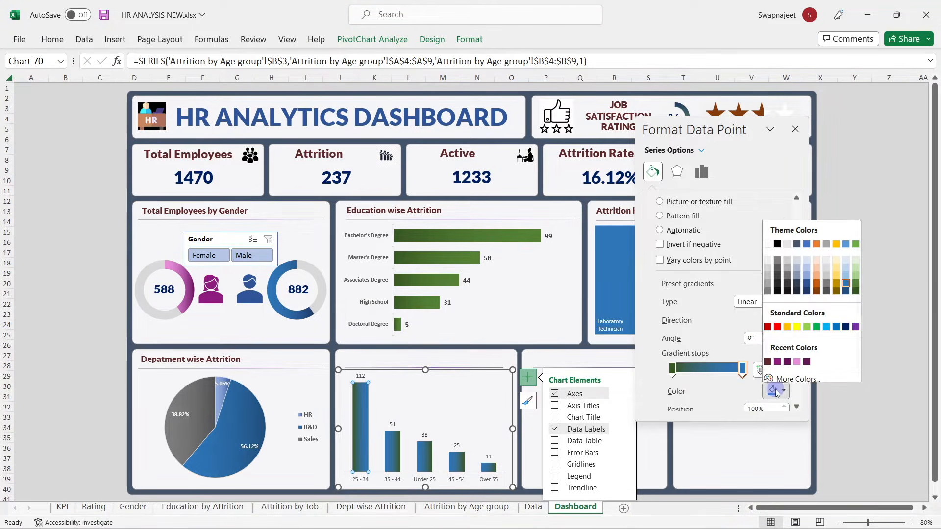
{"action": "left_click", "coordinate": [856, 275]}
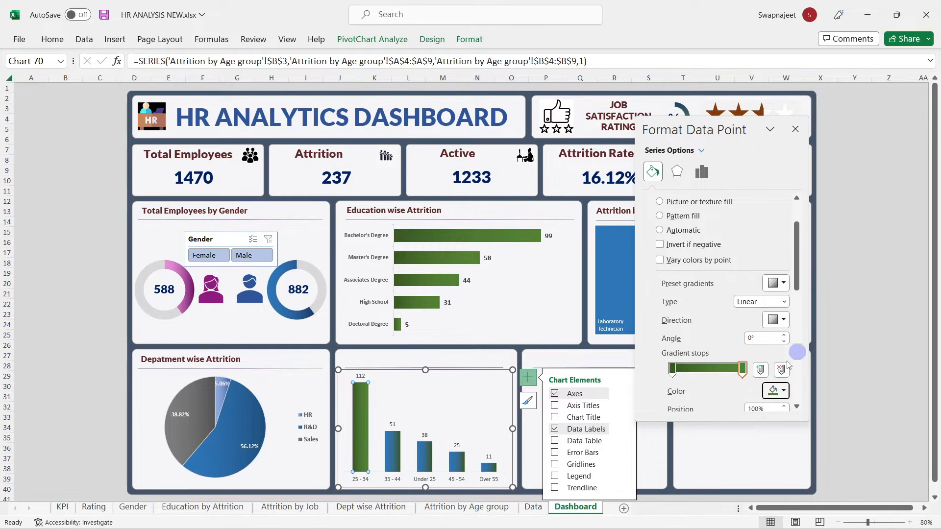
{"action": "left_click", "coordinate": [678, 368]}
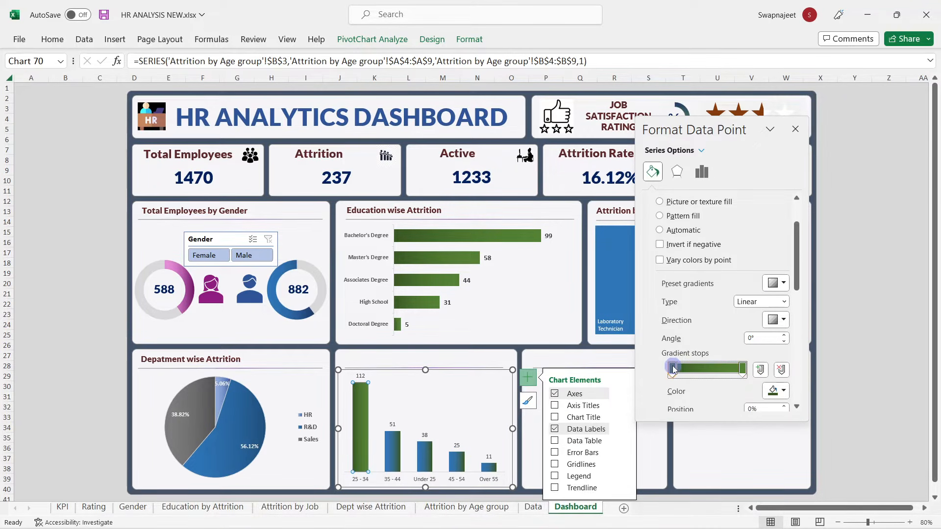
{"action": "left_click", "coordinate": [392, 444]}
{"action": "left_click", "coordinate": [398, 400]}
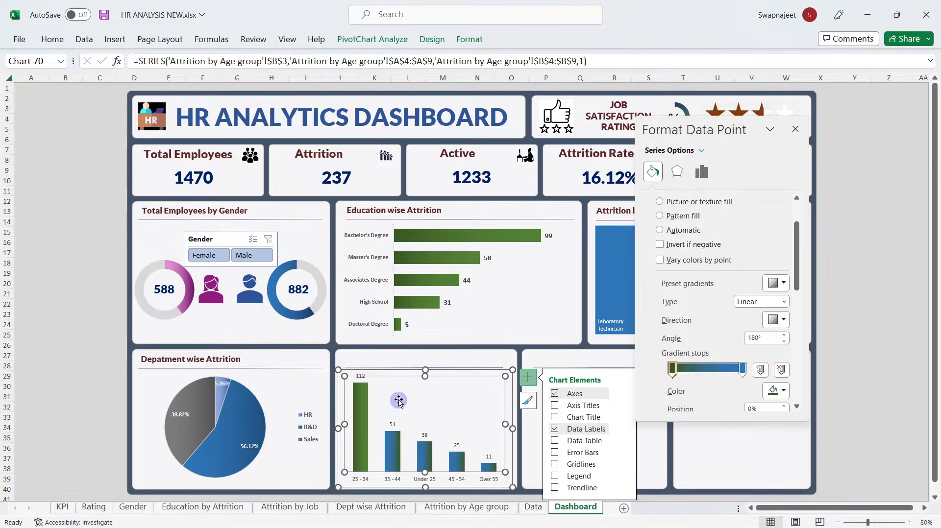
Step: Recolour the gradient of the whole column series with the darkest theme green at 0% and a medium-dark green at 100%
{"action": "left_click", "coordinate": [364, 413]}
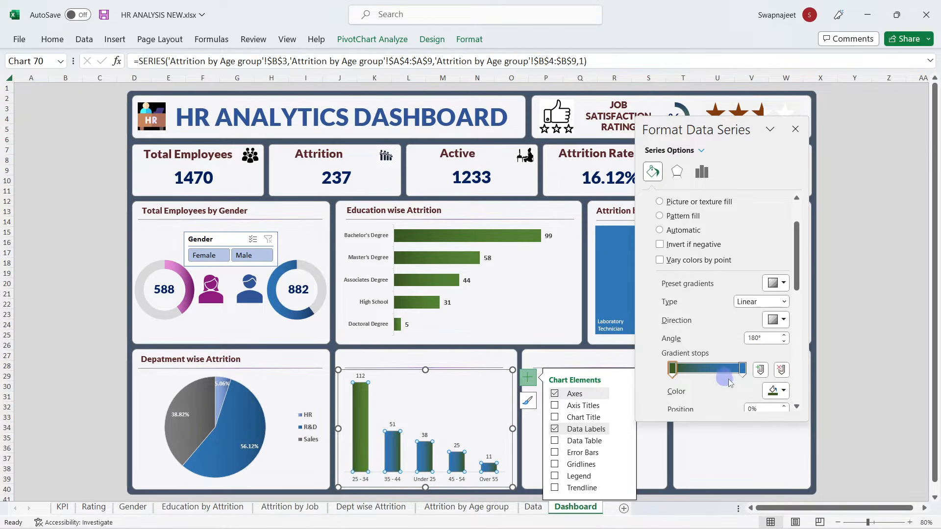
{"action": "left_click", "coordinate": [773, 390]}
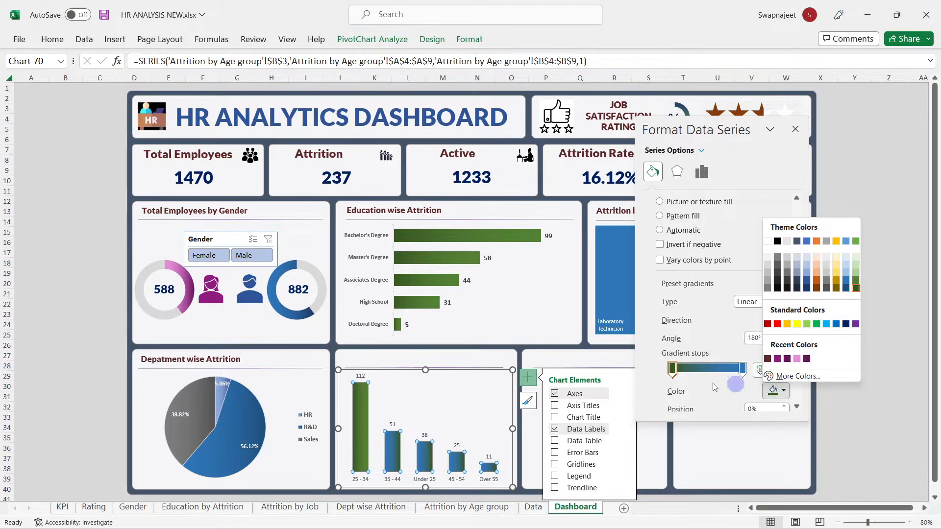
{"action": "left_click", "coordinate": [856, 288]}
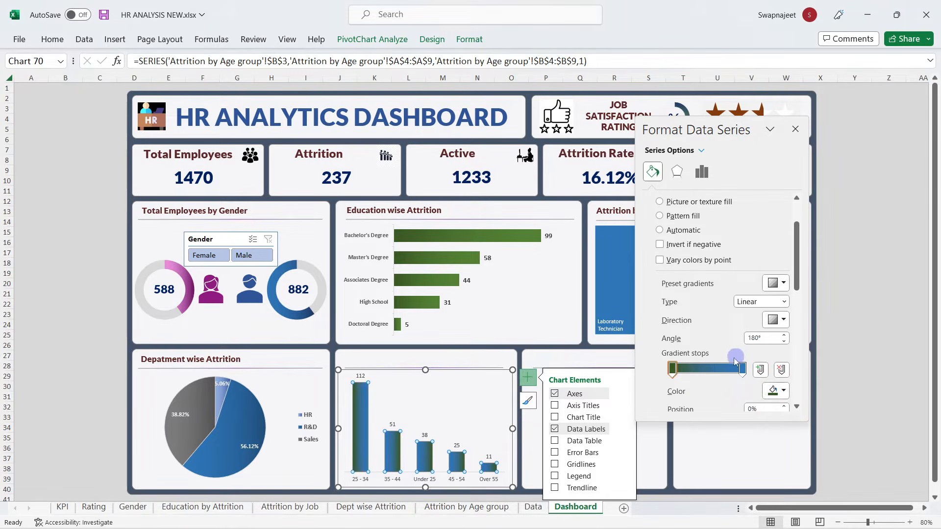
{"action": "left_click", "coordinate": [672, 369]}
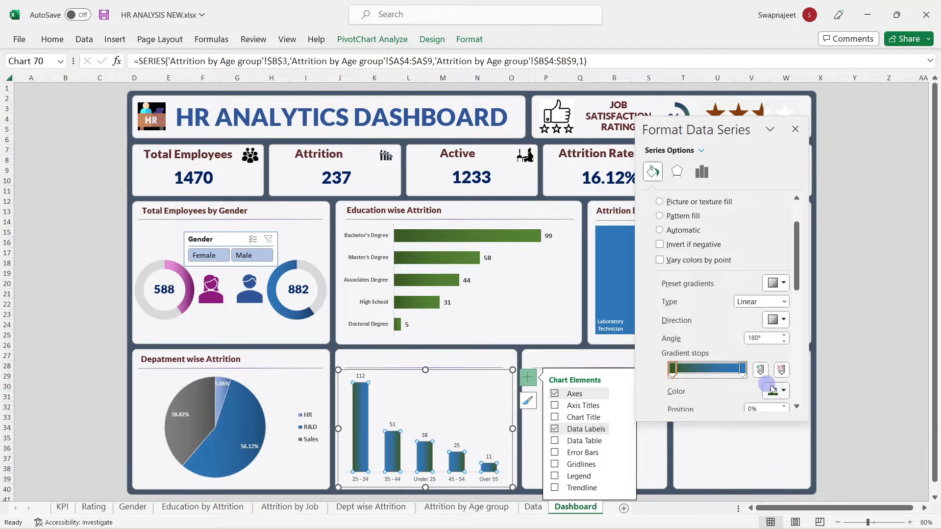
{"action": "left_click", "coordinate": [773, 391]}
{"action": "left_click", "coordinate": [855, 288]}
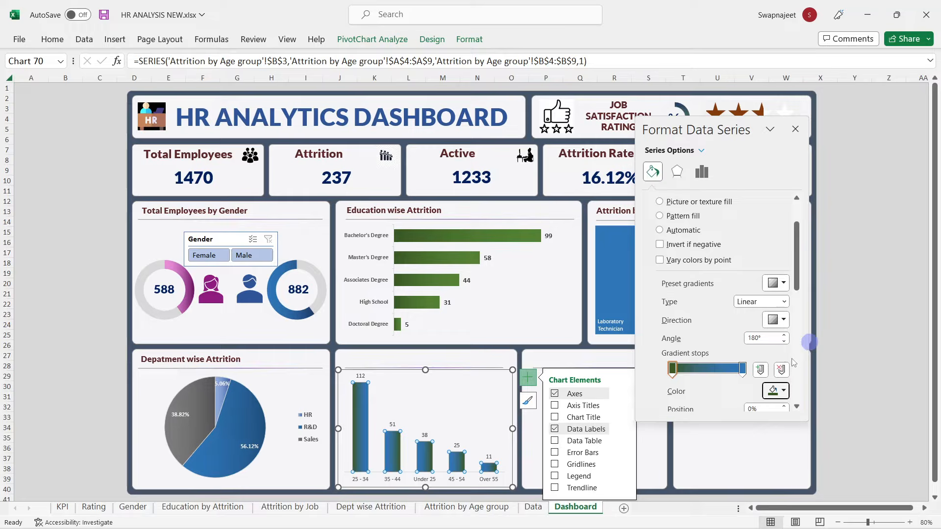
{"action": "left_click", "coordinate": [742, 368]}
{"action": "left_click", "coordinate": [774, 391]}
{"action": "left_click", "coordinate": [855, 281]}
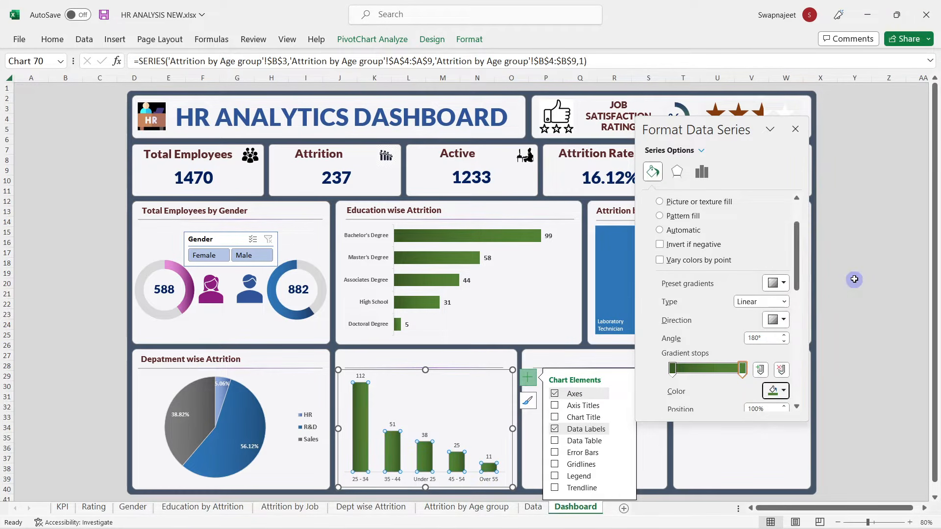
Step: Set the gradient angle of the age group columns to 90°
{"action": "left_click", "coordinate": [757, 339]}
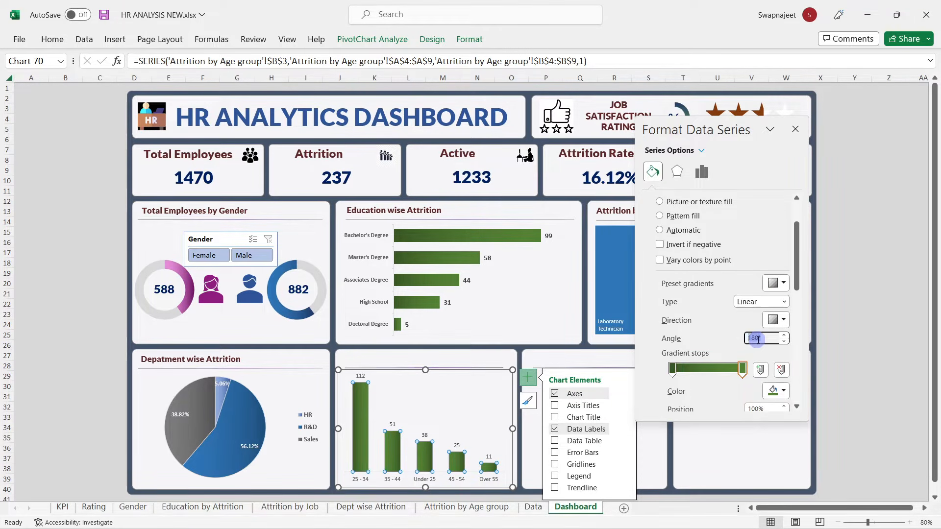
{"action": "type", "text": "0"}
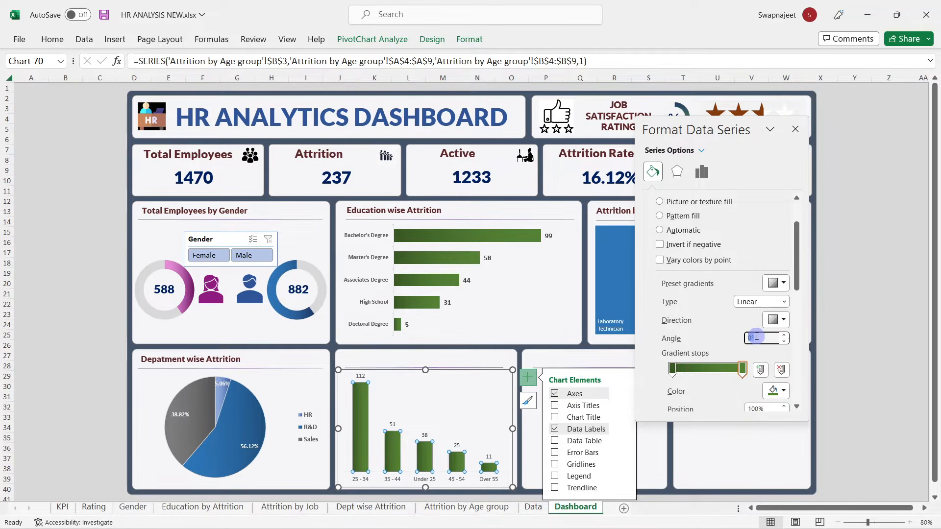
{"action": "type", "text": "90"}
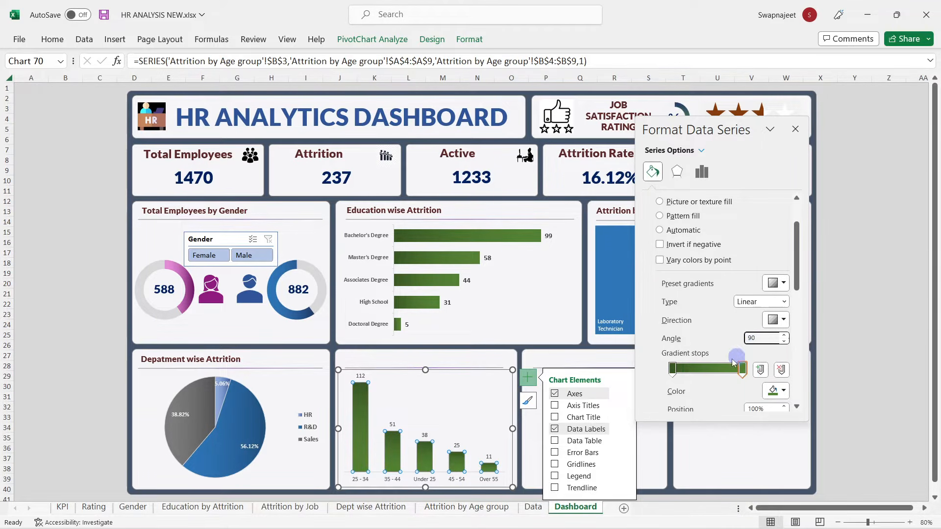
Step: Try swapping the column gradient's greens, with medium-dark green at the 0% stop and the darkest theme green at the 100% stop
{"action": "left_click", "coordinate": [673, 369]}
{"action": "left_click", "coordinate": [776, 390]}
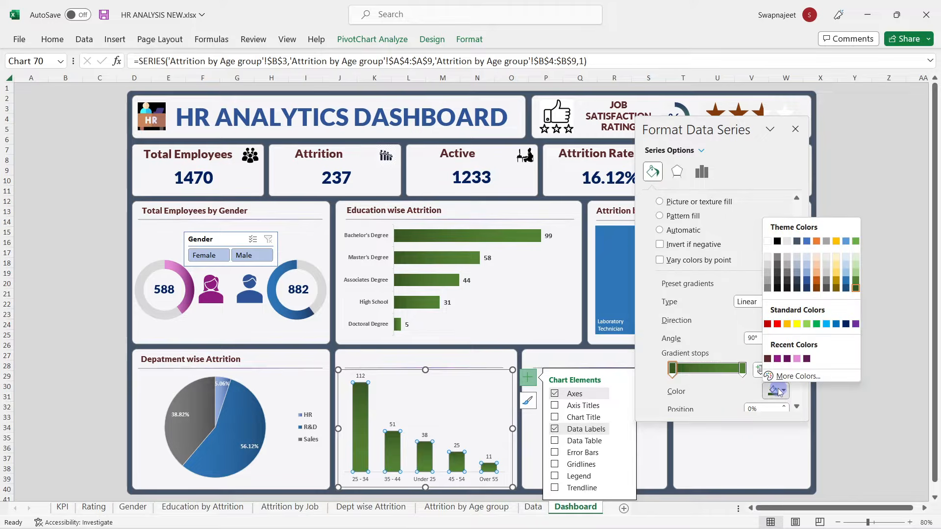
{"action": "left_click", "coordinate": [856, 284]}
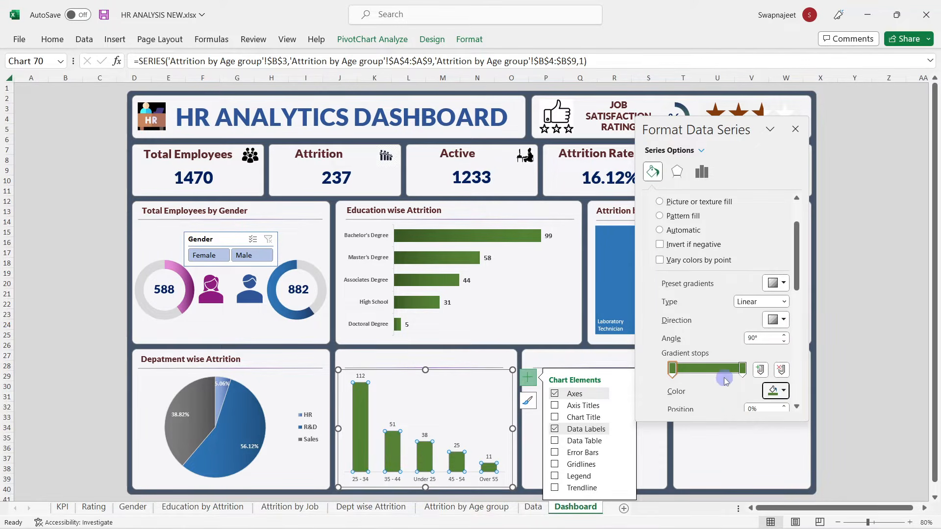
{"action": "left_click", "coordinate": [742, 368]}
{"action": "left_click", "coordinate": [776, 390]}
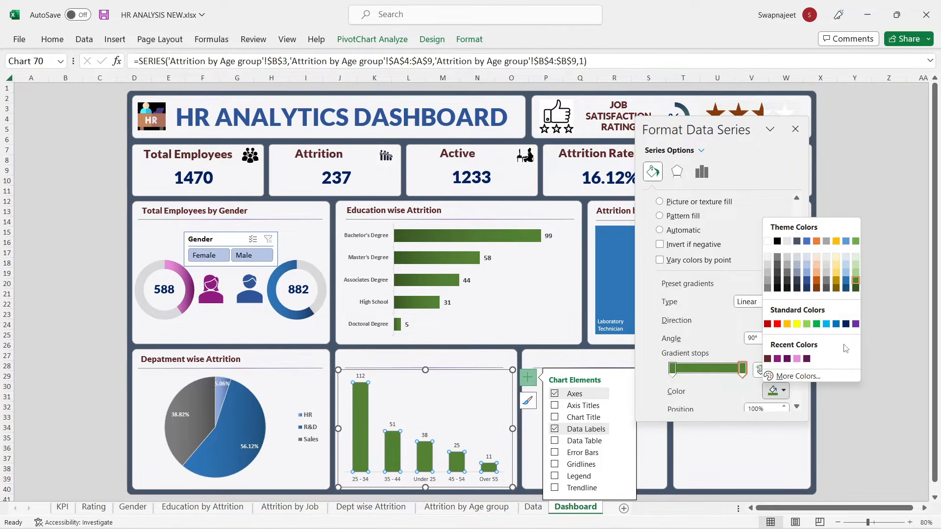
{"action": "left_click", "coordinate": [856, 289]}
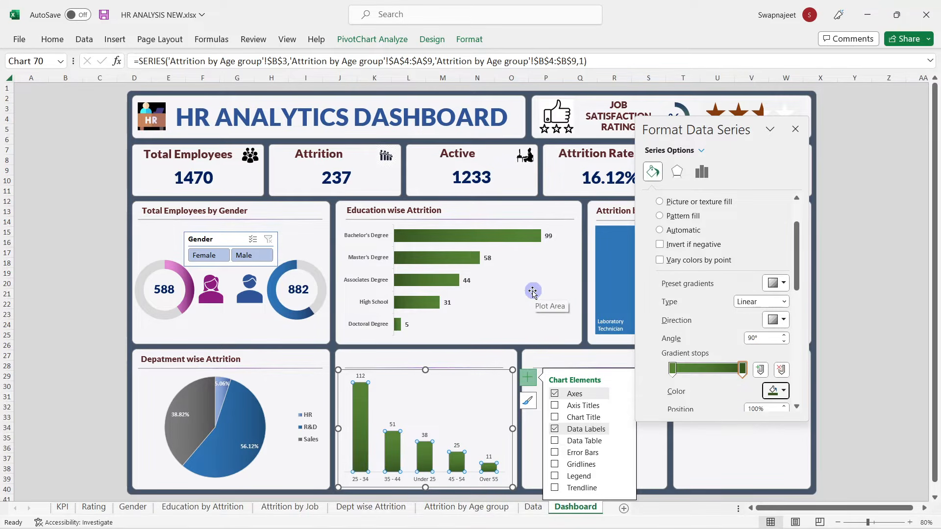
Step: Recolour the age group columns' gradient with dark theme orange at 0% and the darkest theme orange at 100%, and close the formatting pane
{"action": "left_click", "coordinate": [772, 391]}
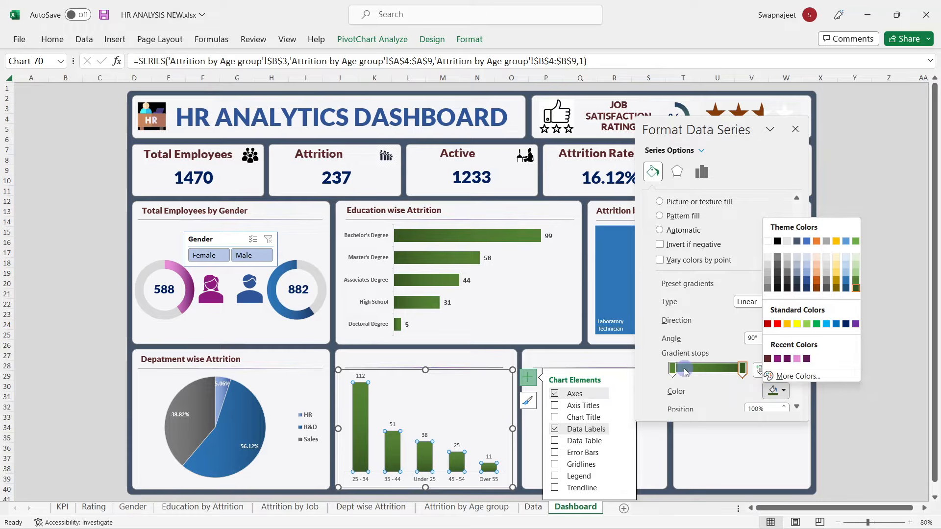
{"action": "left_click", "coordinate": [672, 368]}
{"action": "left_click", "coordinate": [776, 390]}
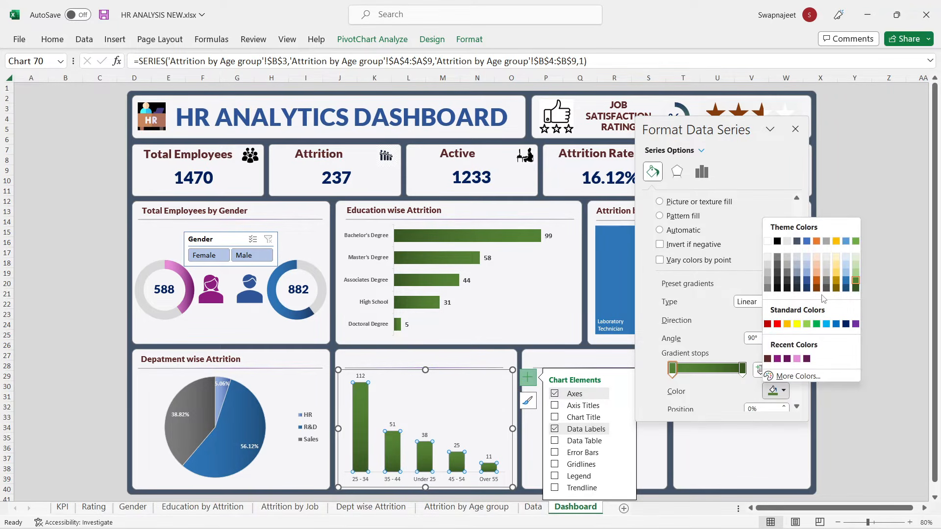
{"action": "left_click", "coordinate": [816, 281]}
{"action": "left_click", "coordinate": [742, 369]}
{"action": "left_click", "coordinate": [777, 391]}
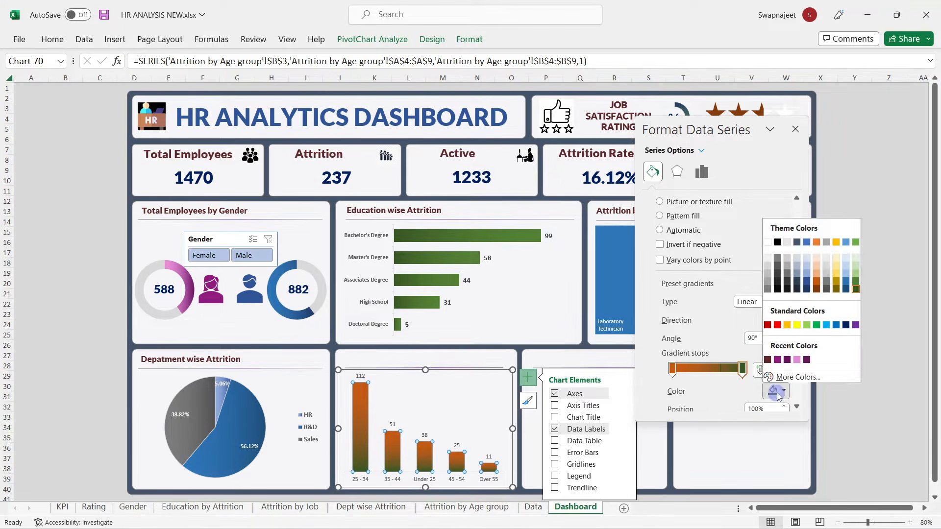
{"action": "left_click", "coordinate": [816, 287]}
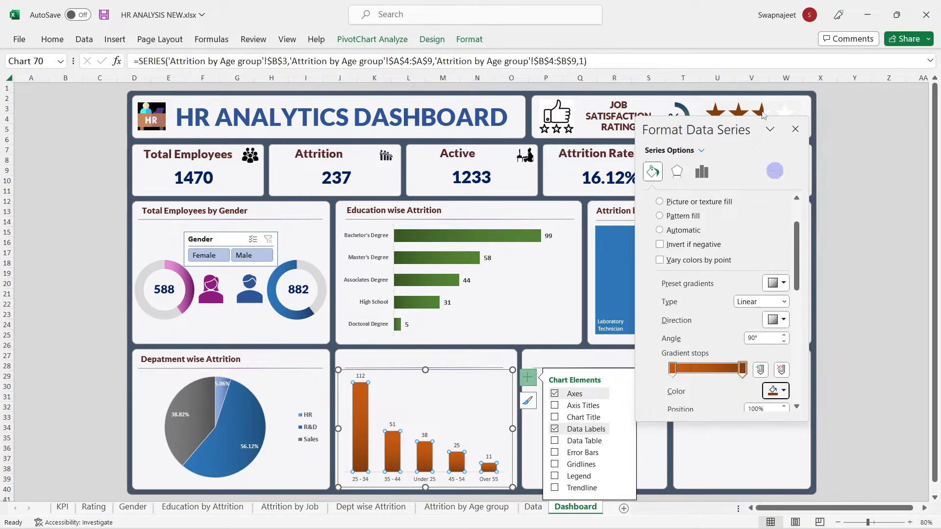
{"action": "left_click", "coordinate": [794, 130]}
{"action": "left_click", "coordinate": [879, 201]}
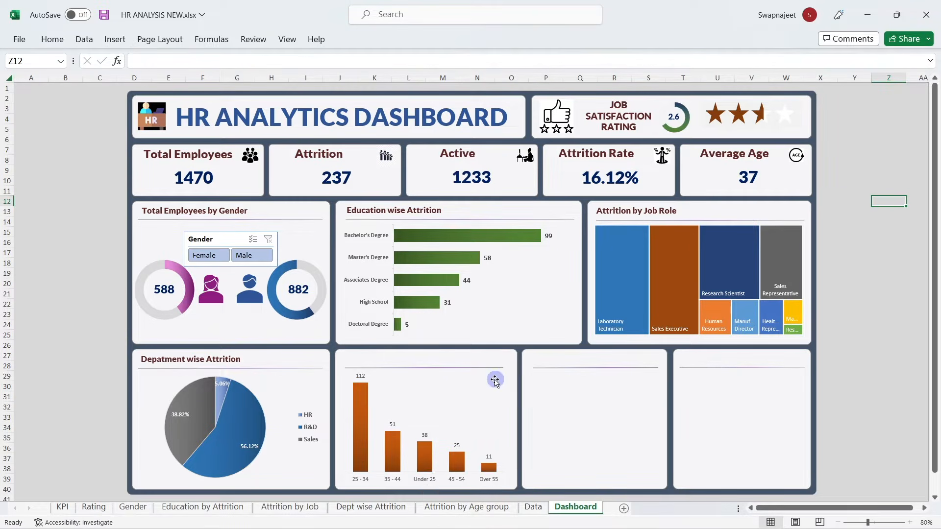
Step: Make the age group chart's data labels bold and increase their font size by two steps
{"action": "left_click", "coordinate": [359, 376]}
{"action": "left_click", "coordinate": [52, 40]}
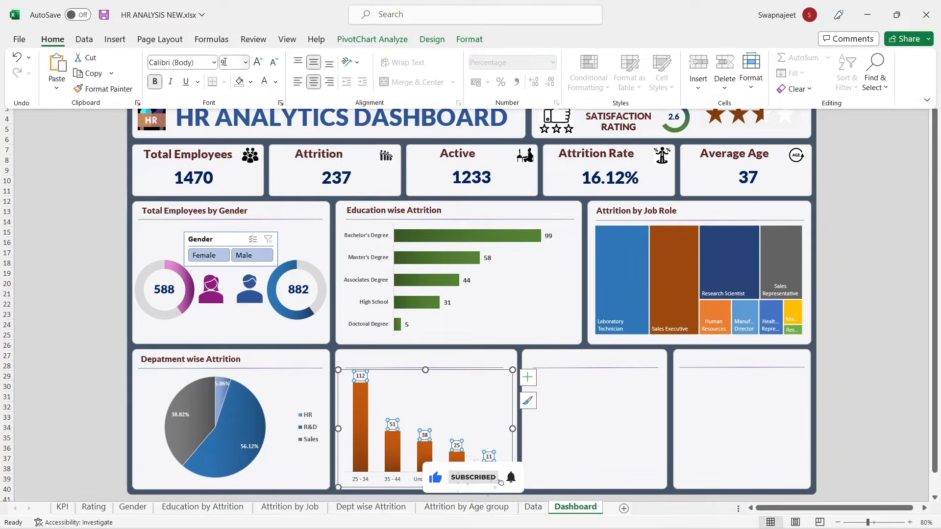
{"action": "left_click", "coordinate": [258, 62]}
{"action": "left_click", "coordinate": [258, 62]}
{"action": "left_click", "coordinate": [889, 272]}
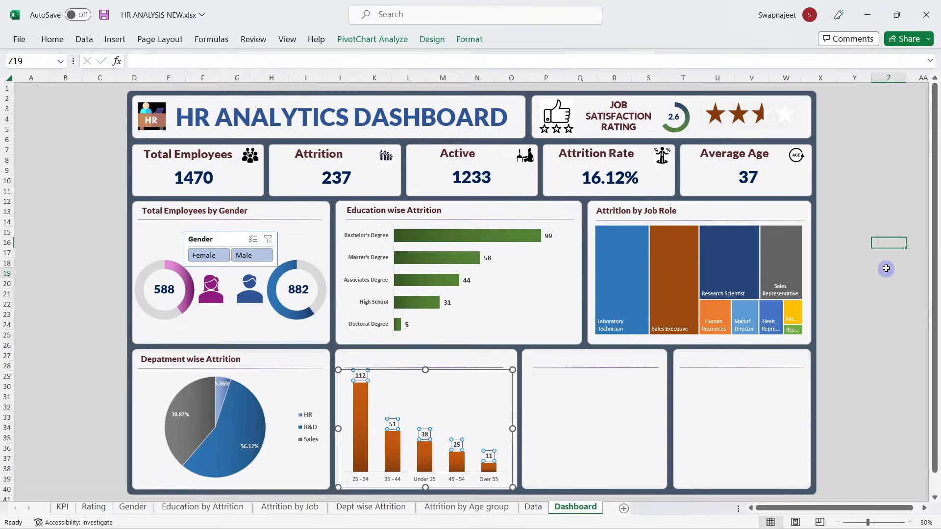
Step: Make the age group chart's category axis labels bold and increase their font size by one step
{"action": "left_click", "coordinate": [385, 480]}
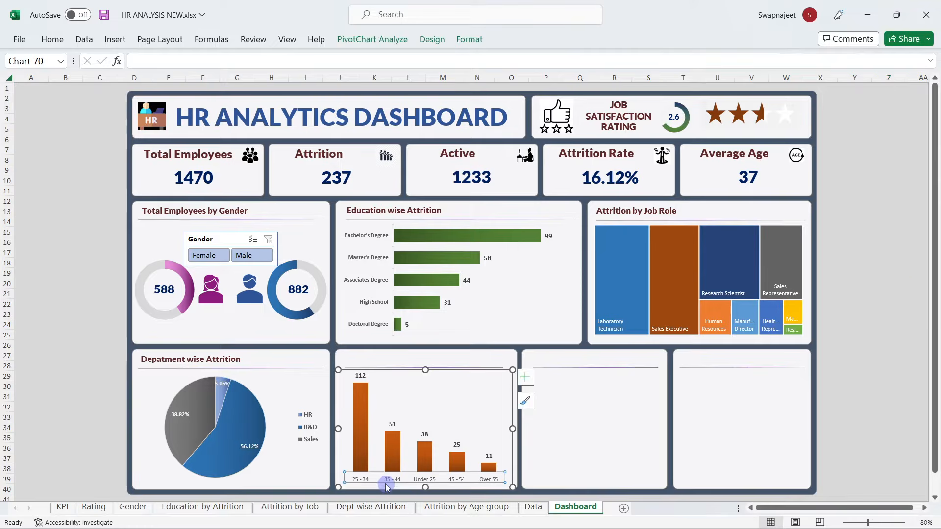
{"action": "left_click", "coordinate": [53, 40]}
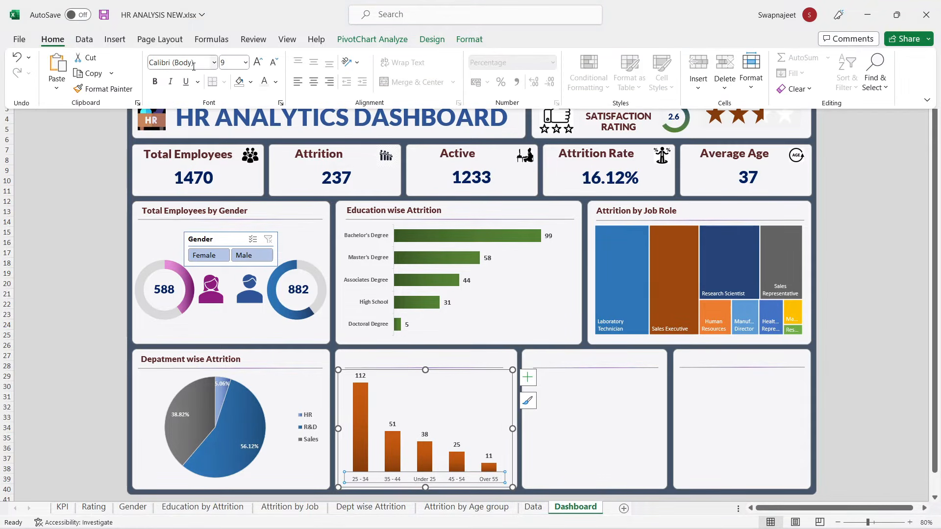
{"action": "left_click", "coordinate": [259, 62]}
{"action": "left_click", "coordinate": [927, 289]}
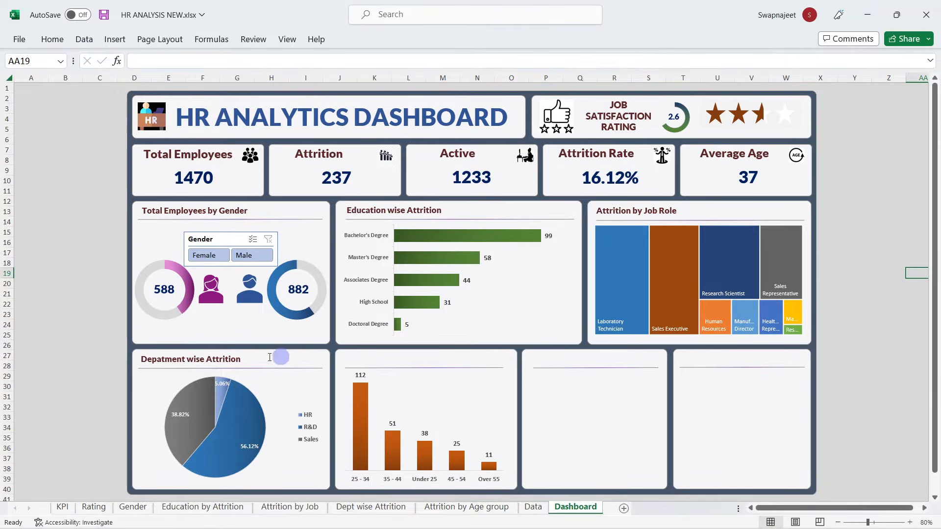
Step: Duplicate the department chart's title text box and place the copy above the age group chart
{"action": "left_click", "coordinate": [237, 358]}
{"action": "left_click", "coordinate": [227, 353]}
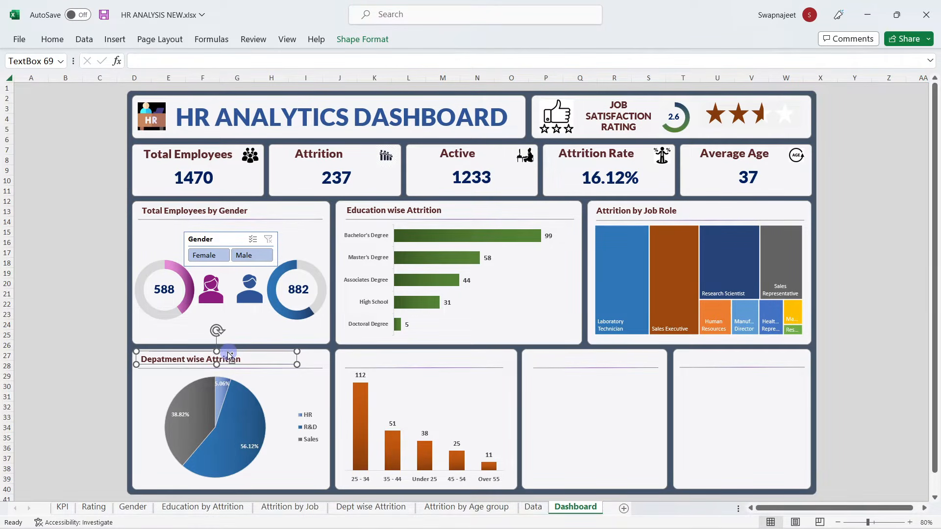
{"action": "key", "text": "ctrl+d"}
{"action": "left_click_drag", "start_coordinate": [251, 373], "coordinate": [446, 364]}
Step: Retitle the copied text box above the age group chart as Age wise Attrition
{"action": "triple_click", "coordinate": [411, 359]}
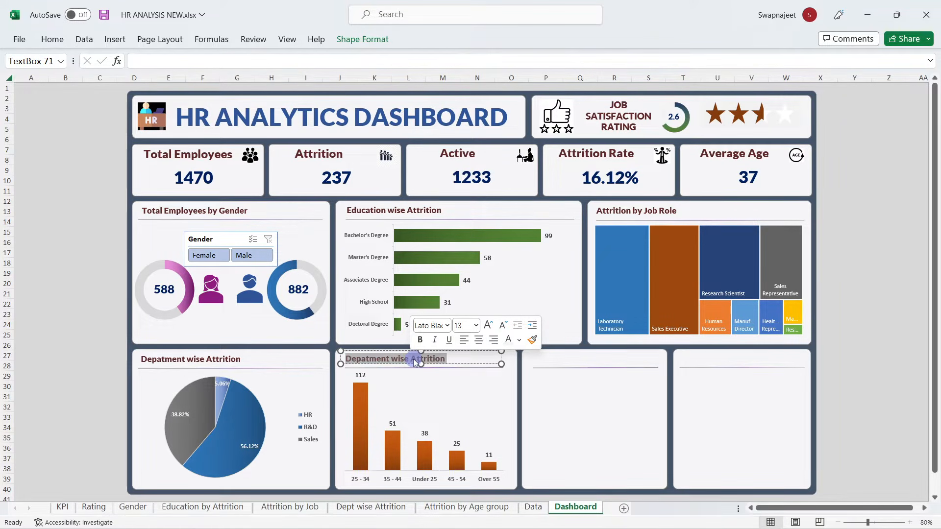
{"action": "type", "text": "Ag"}
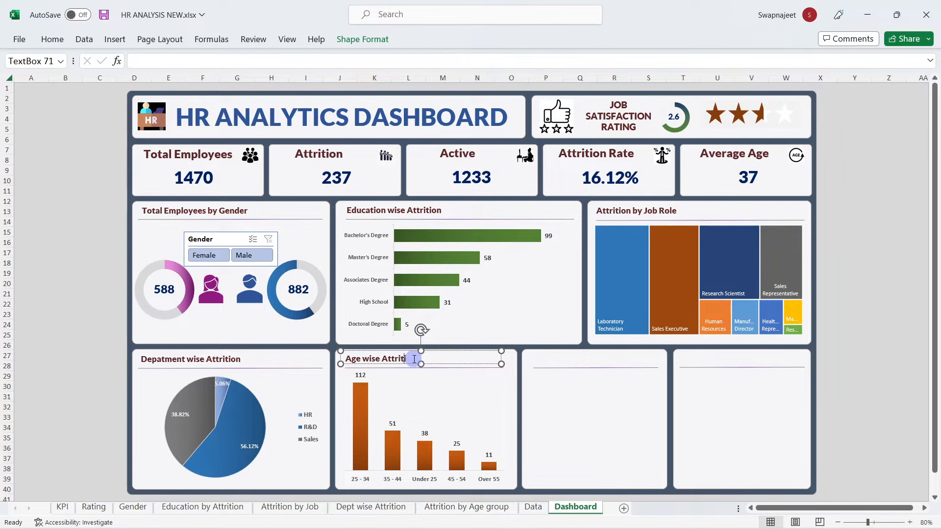
{"action": "left_click", "coordinate": [137, 414]}
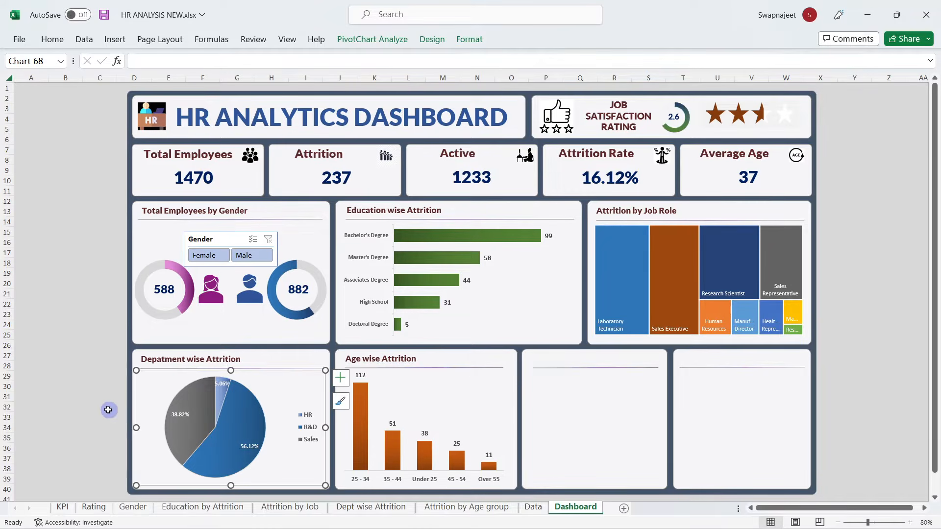
{"action": "left_click", "coordinate": [99, 406]}
Step: Replace the age group chart's title text with Attrition by Age Group
{"action": "mouse_move", "coordinate": [557, 514]}
{"action": "mouse_move", "coordinate": [518, 454]}
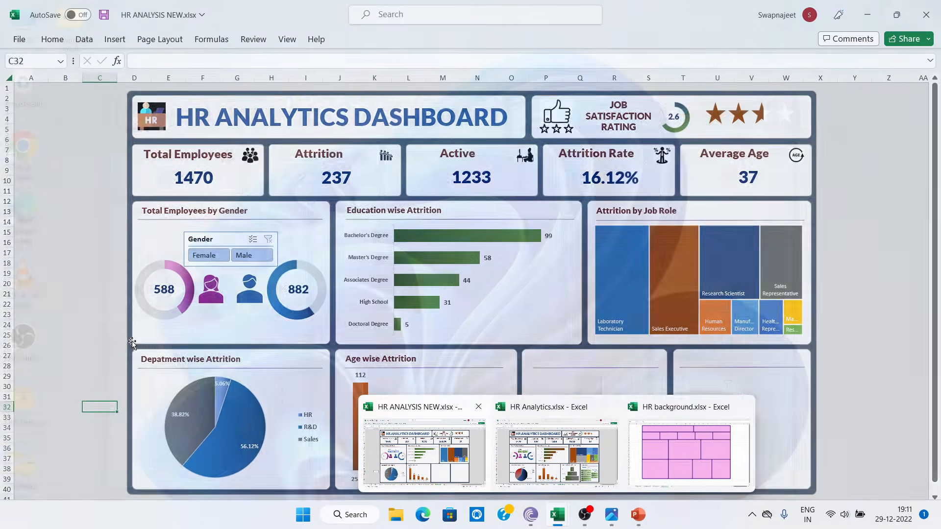
{"action": "left_click", "coordinate": [453, 363]}
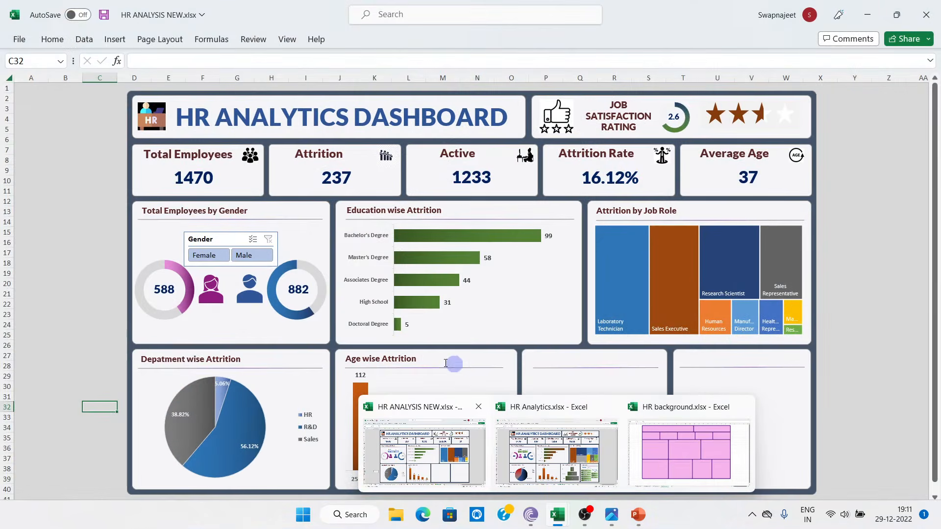
{"action": "triple_click", "coordinate": [405, 359]}
{"action": "type", "text": "At"}
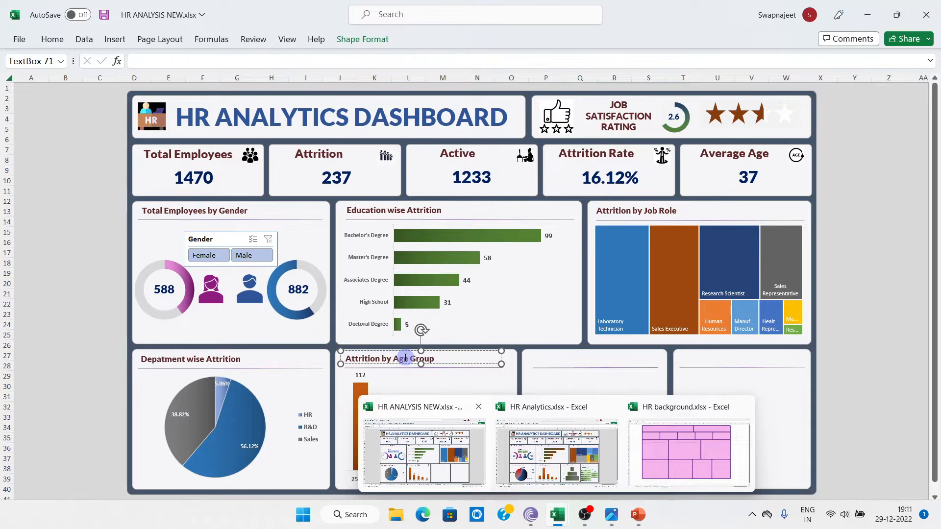
{"action": "left_click", "coordinate": [863, 366]}
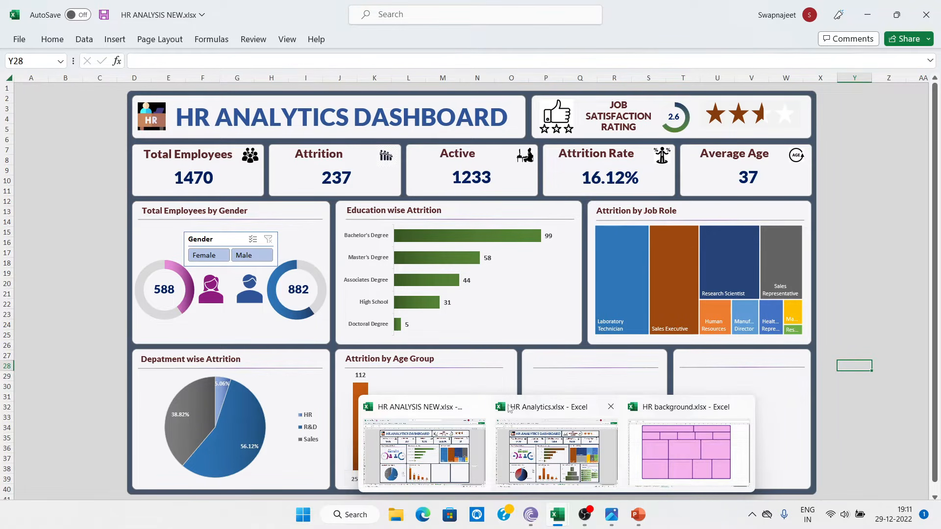
Step: Examine the finished dashboard in the HR Analytics.xlsx workbook as a reference and return to HR ANALYSIS NEW.xlsx
{"action": "left_click", "coordinate": [503, 470]}
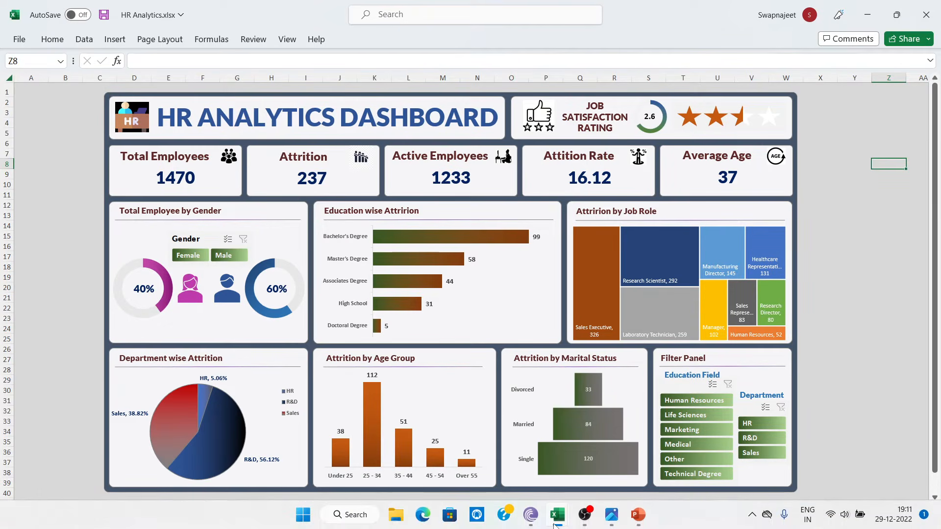
{"action": "mouse_move", "coordinate": [557, 514]}
{"action": "left_click", "coordinate": [383, 461]}
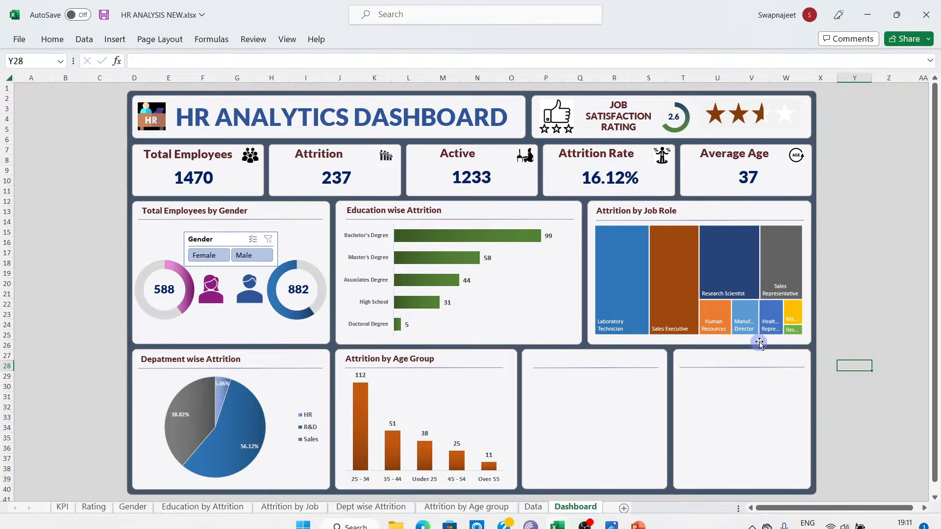
Step: Create a PivotTable from Table1 on the Data sheet and place it on a new worksheet
{"action": "left_click", "coordinate": [533, 506]}
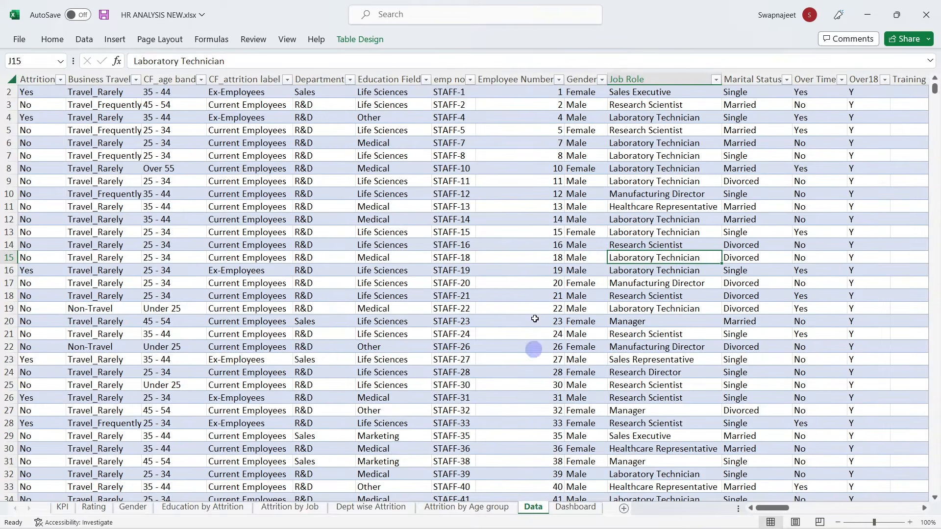
{"action": "left_click", "coordinate": [534, 309]}
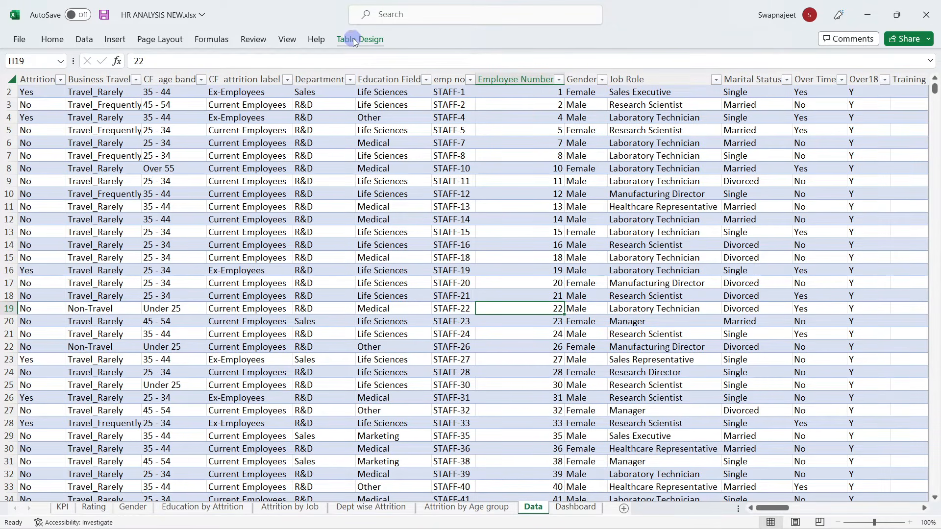
{"action": "left_click", "coordinate": [108, 45]}
{"action": "left_click", "coordinate": [18, 64]}
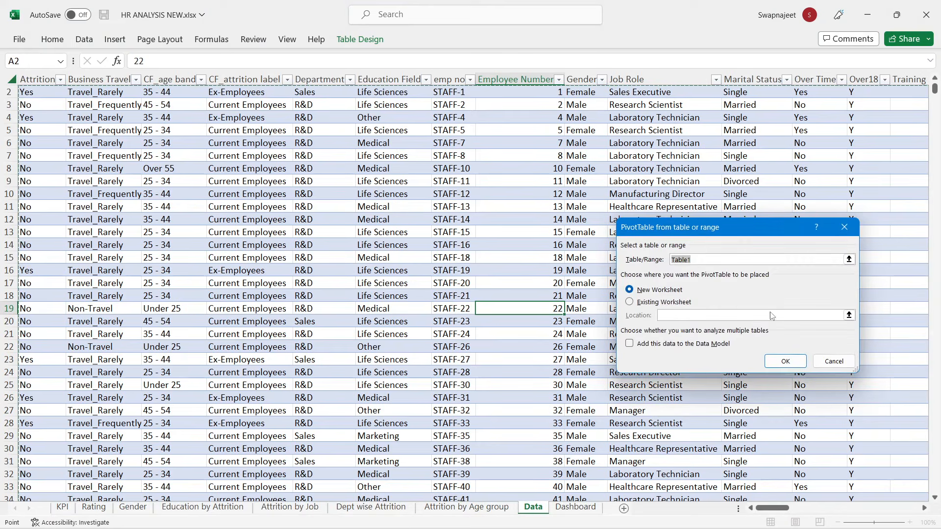
{"action": "left_click", "coordinate": [785, 361]}
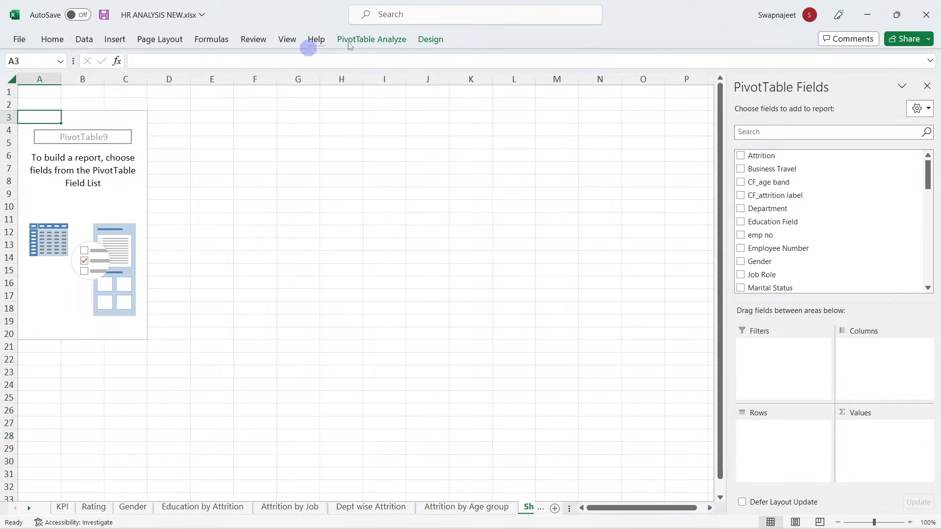
Step: Name the new PivotTable Marital Status and rename its worksheet Marital Status as well
{"action": "left_click", "coordinate": [382, 39]}
{"action": "left_click", "coordinate": [33, 73]}
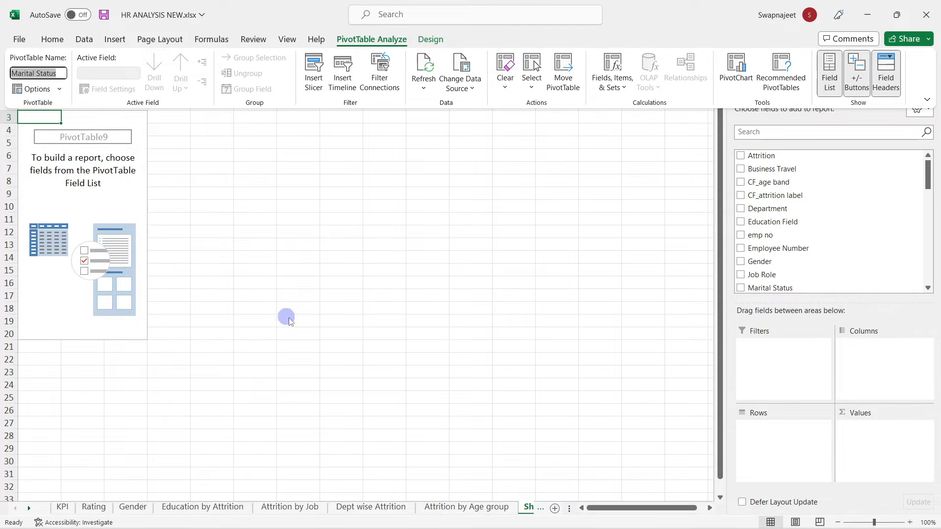
{"action": "left_click", "coordinate": [525, 508]}
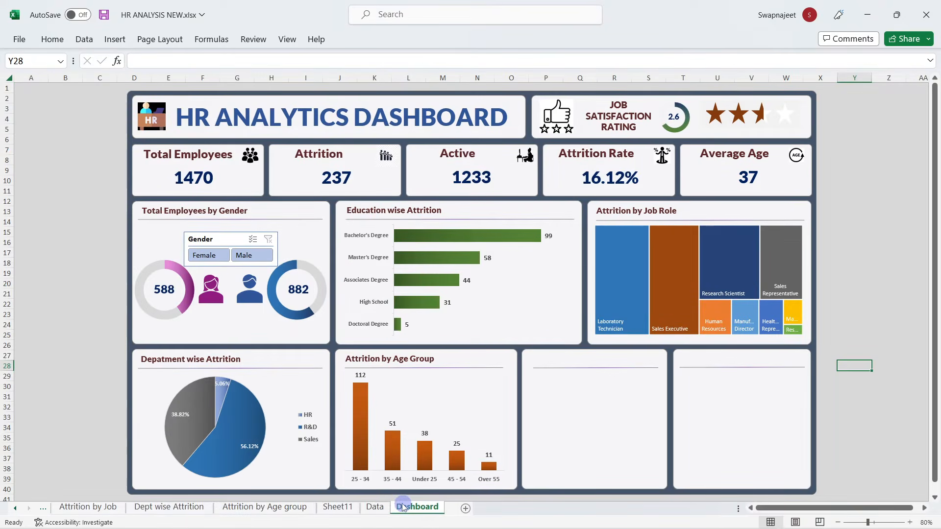
{"action": "left_click", "coordinate": [374, 508]}
{"action": "left_click", "coordinate": [353, 508]}
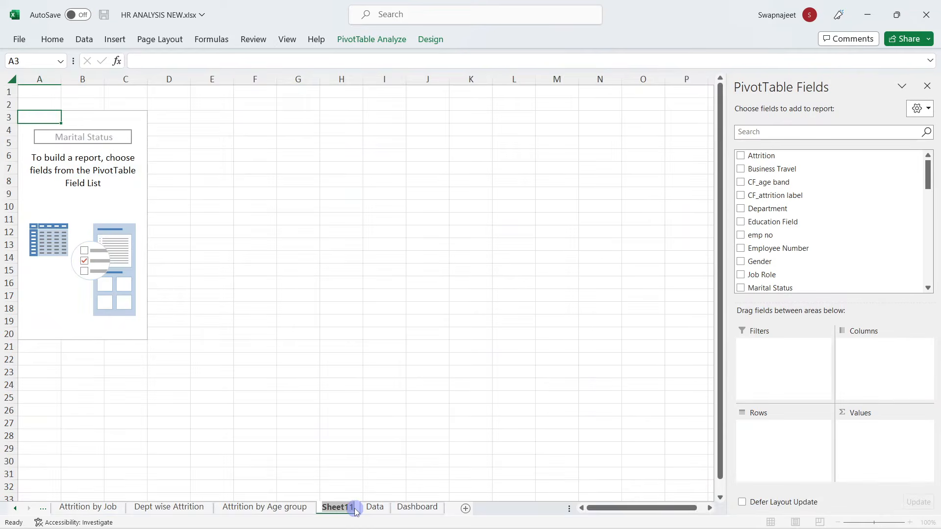
{"action": "type", "text": "Marital Status"}
{"action": "left_click", "coordinate": [384, 410]}
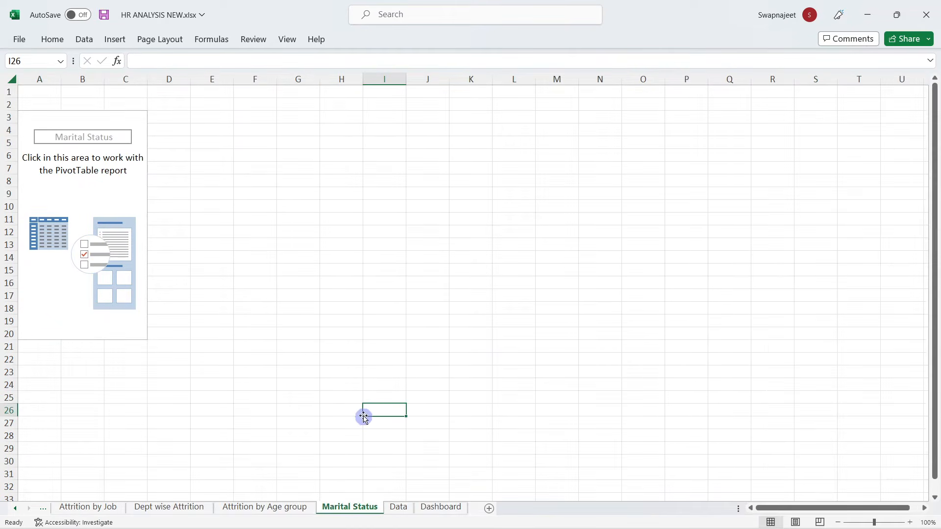
{"action": "left_click", "coordinate": [489, 509]}
{"action": "left_click", "coordinate": [530, 438]}
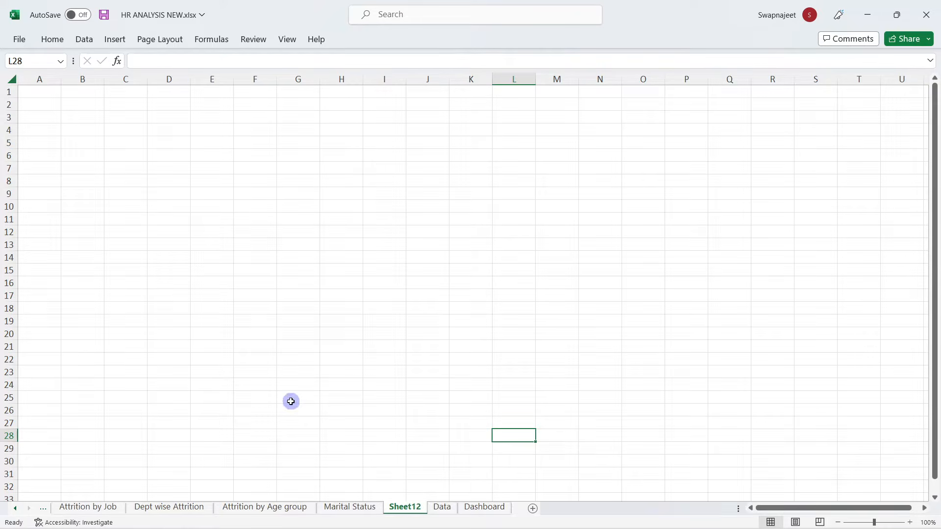
{"action": "key", "text": "ctrl+Page_Up"}
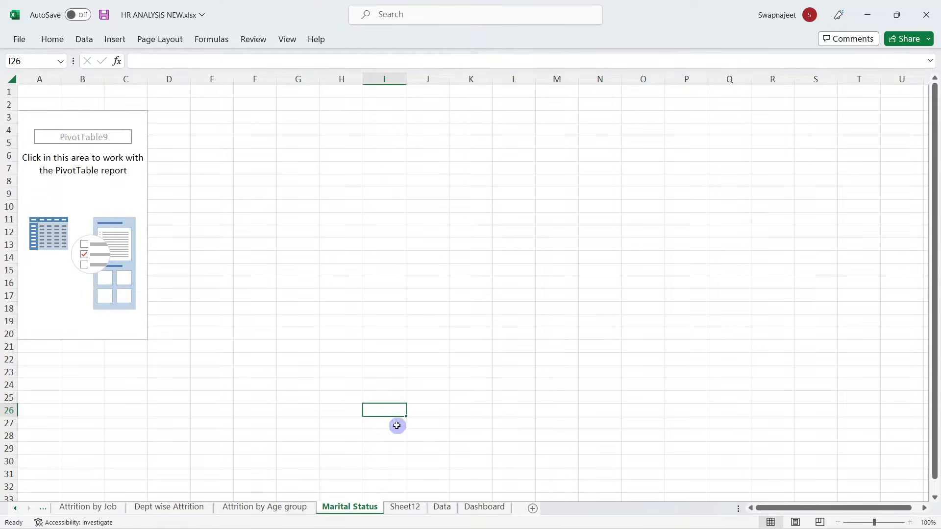
{"action": "left_click", "coordinate": [414, 507]}
{"action": "right_click", "coordinate": [416, 508]}
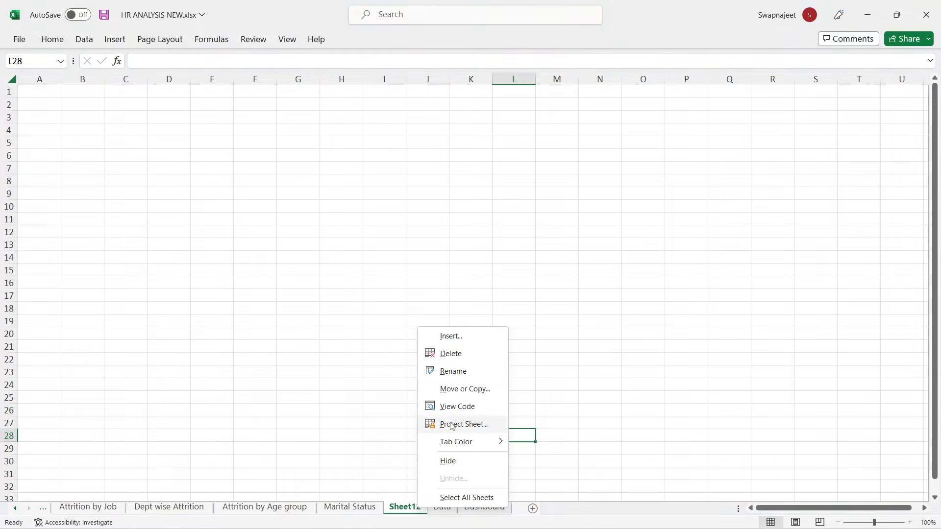
{"action": "left_click", "coordinate": [450, 354]}
{"action": "key", "text": "ctrl+Page_Up"}
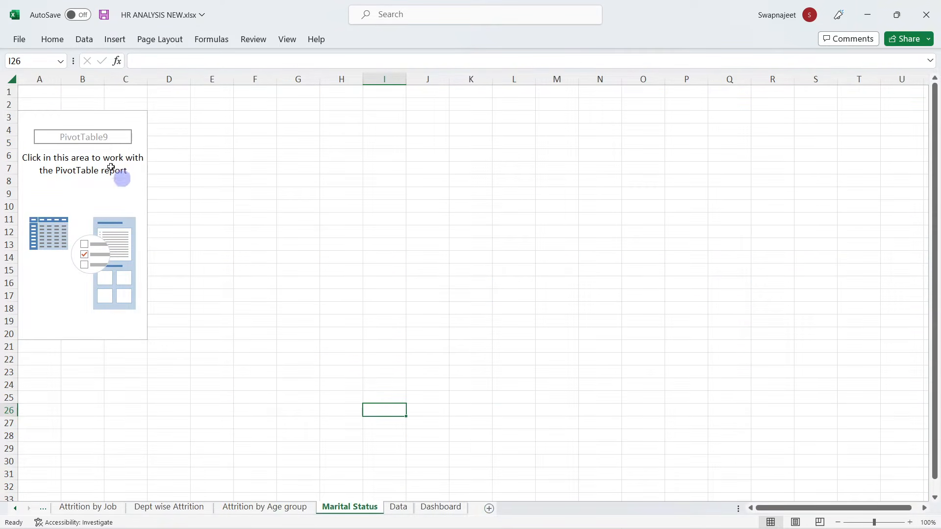
Step: Build the PivotTable with Marital Status as rows and the count of Attrition as values
{"action": "left_click", "coordinate": [88, 157]}
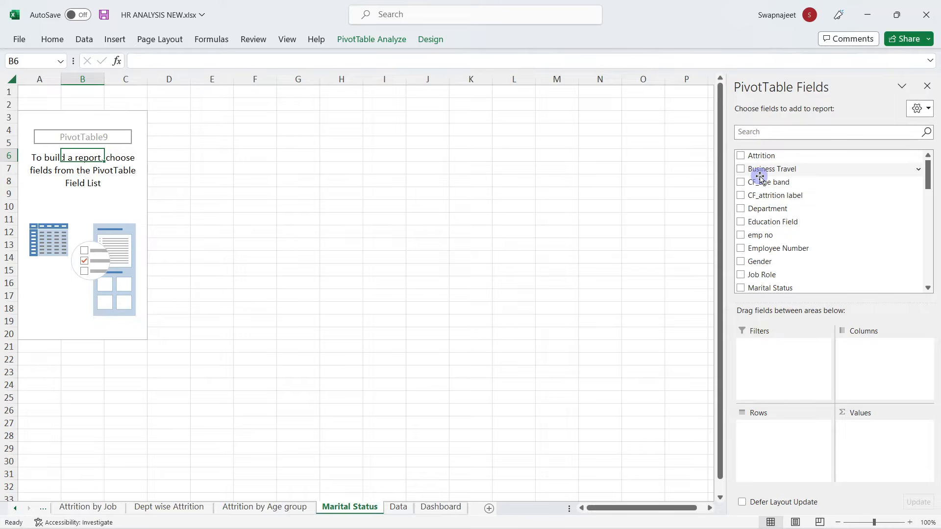
{"action": "left_click", "coordinate": [763, 133]}
{"action": "type", "text": "mar"}
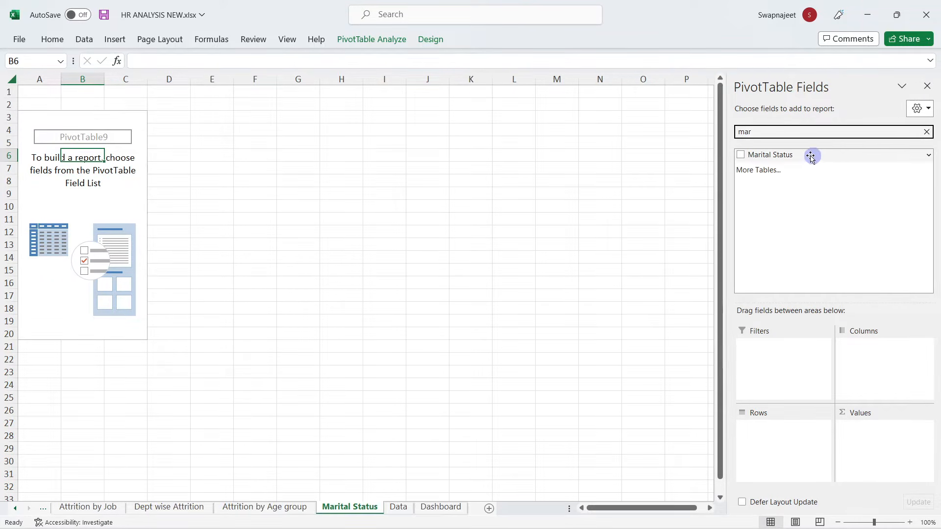
{"action": "left_click_drag", "start_coordinate": [811, 156], "coordinate": [784, 426]}
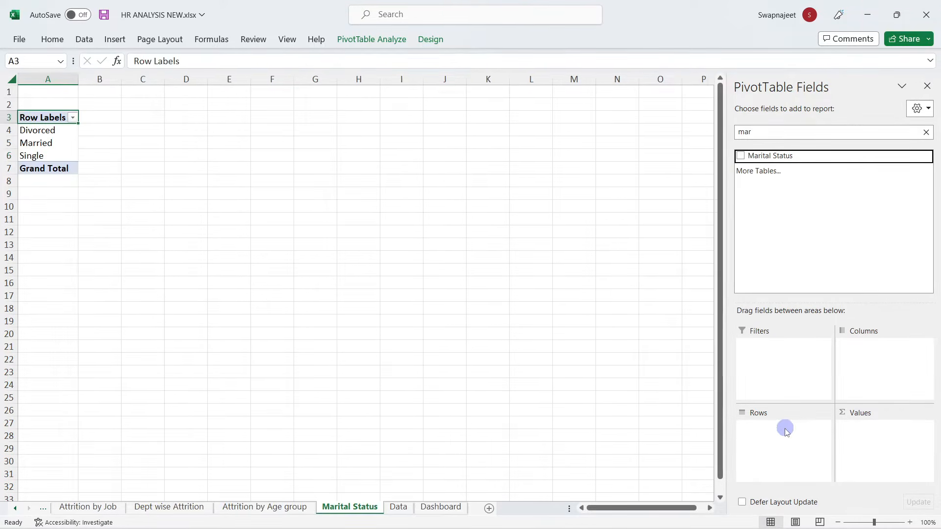
{"action": "left_click", "coordinate": [925, 133]}
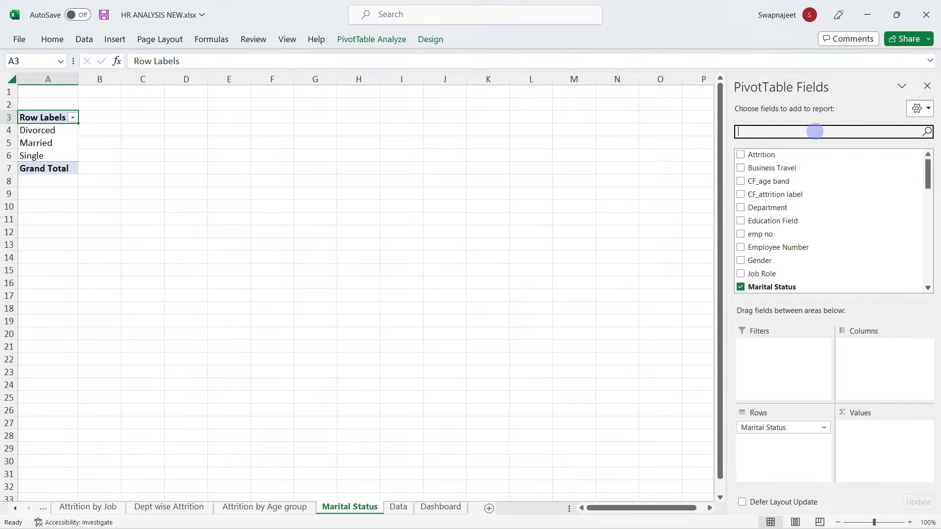
{"action": "type", "text": "a"}
{"action": "left_click_drag", "start_coordinate": [767, 155], "coordinate": [873, 428]}
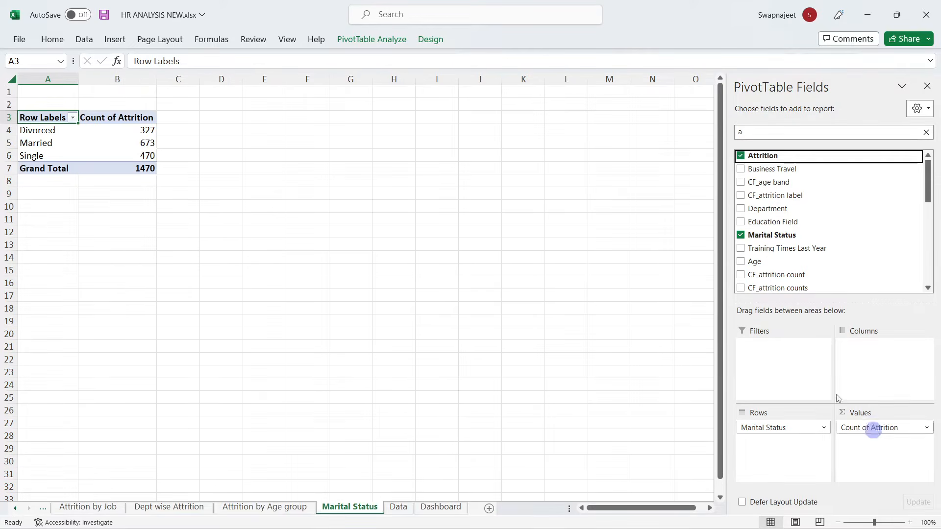
{"action": "left_click", "coordinate": [926, 86]}
Step: Try to insert a Funnel PivotChart from the marital status PivotTable
{"action": "left_click_drag", "start_coordinate": [129, 130], "coordinate": [133, 150]}
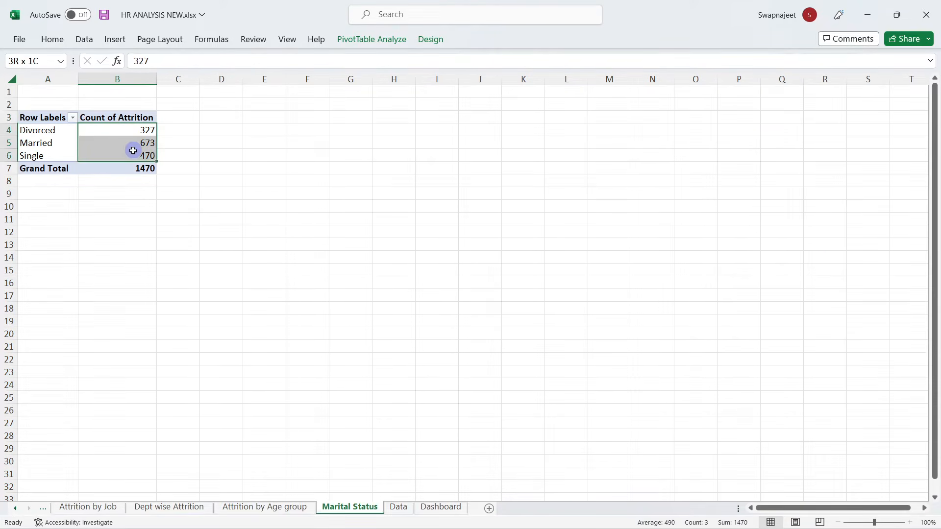
{"action": "left_click", "coordinate": [364, 40]}
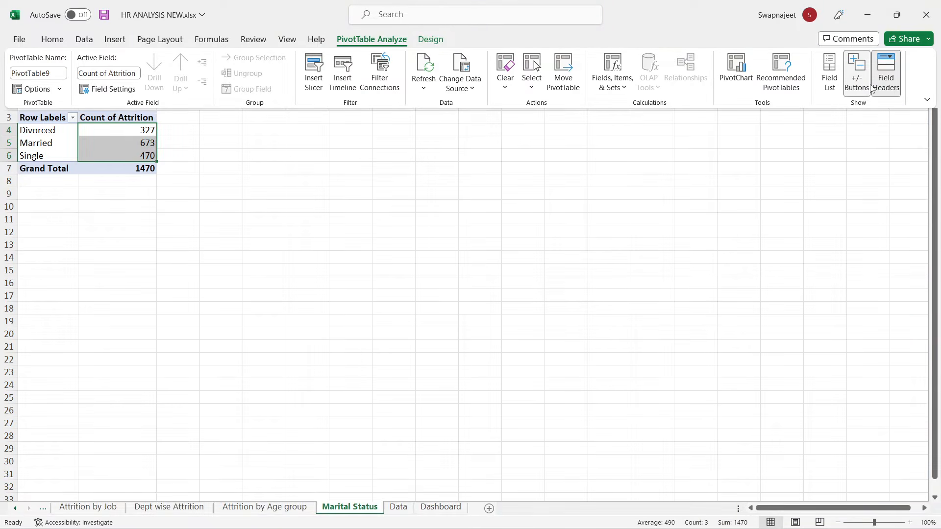
{"action": "left_click", "coordinate": [736, 73]}
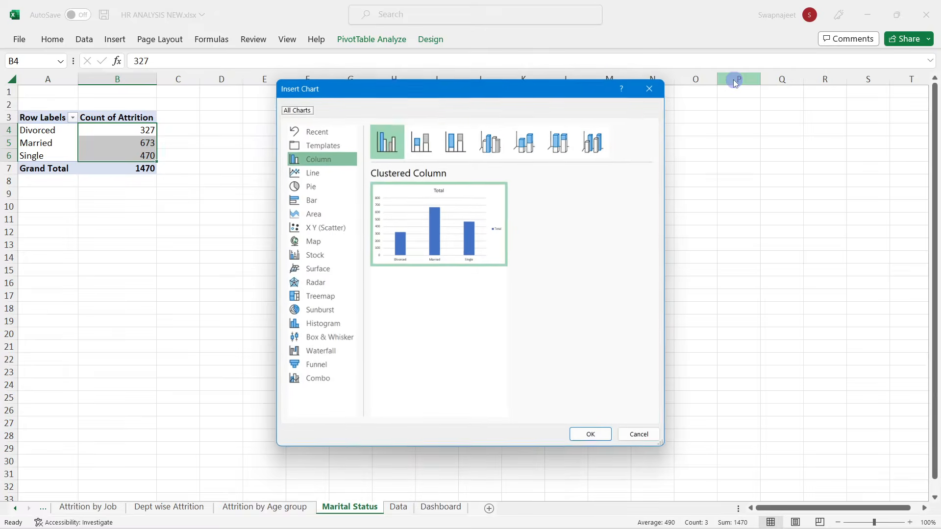
{"action": "left_click", "coordinate": [326, 365]}
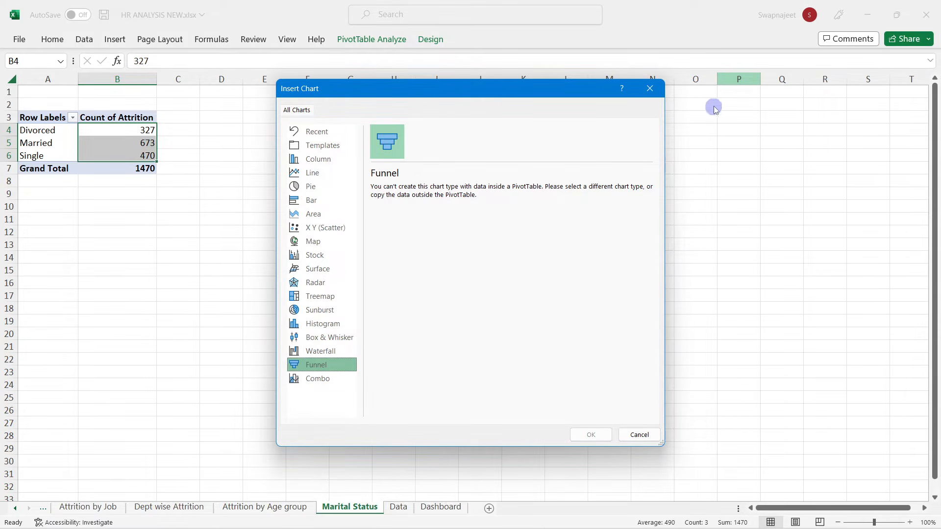
{"action": "left_click", "coordinate": [659, 89]}
{"action": "left_click", "coordinate": [441, 141]}
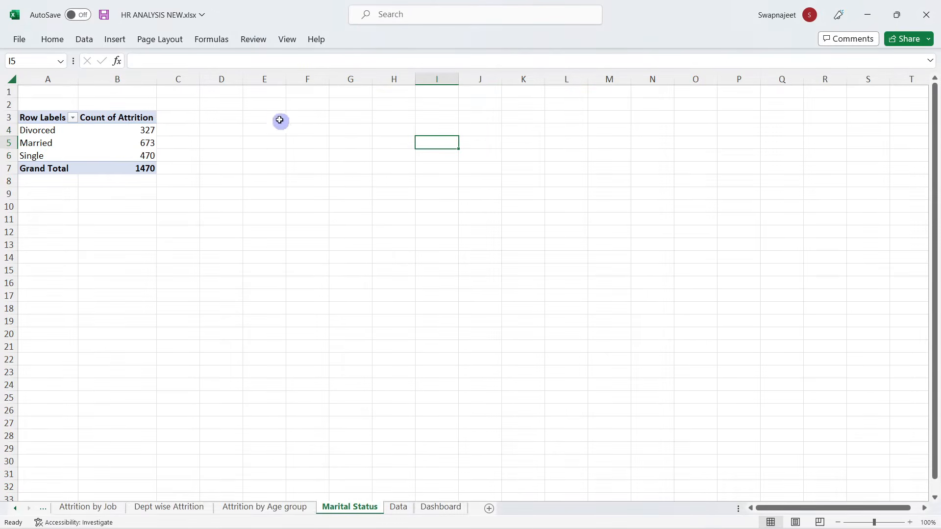
Step: Enter the headers Marital Status in D3 and Attrition in E3, and autofit column D
{"action": "left_click", "coordinate": [226, 118]}
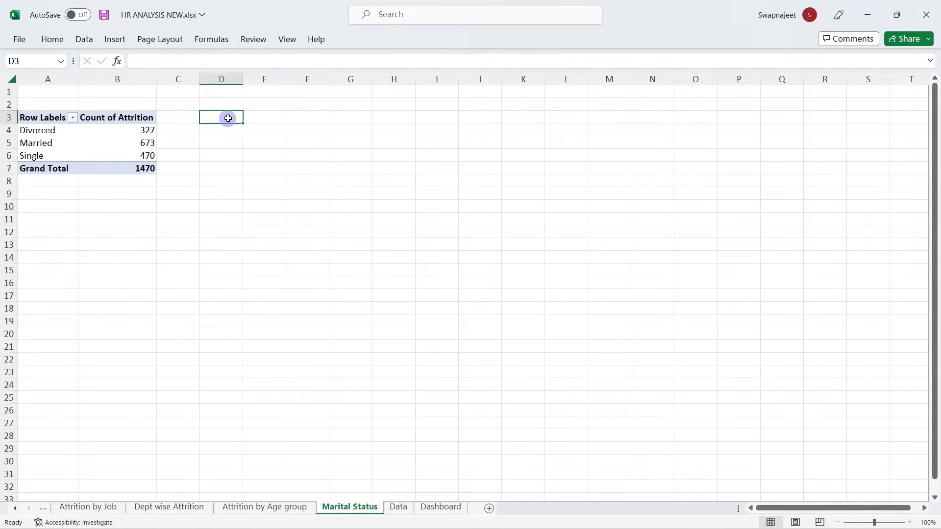
{"action": "type", "text": "Marital Status"}
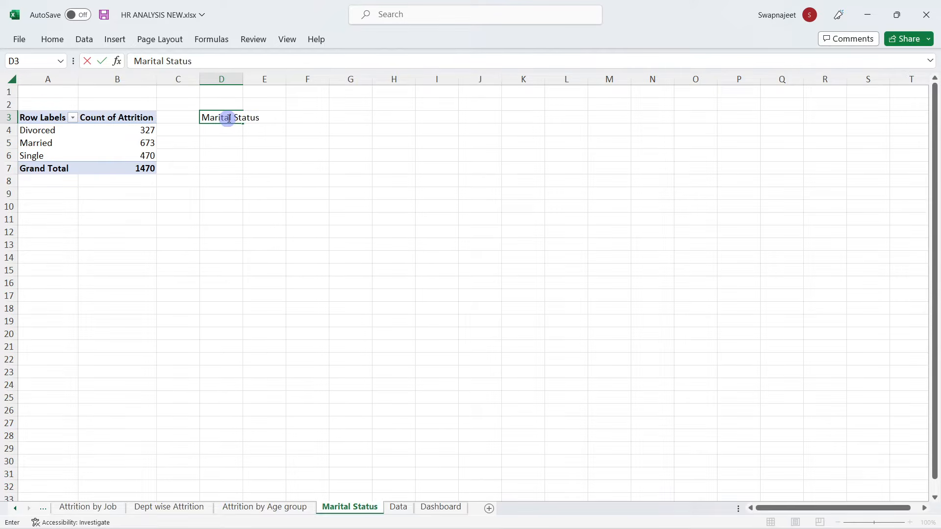
{"action": "key", "text": "Tab"}
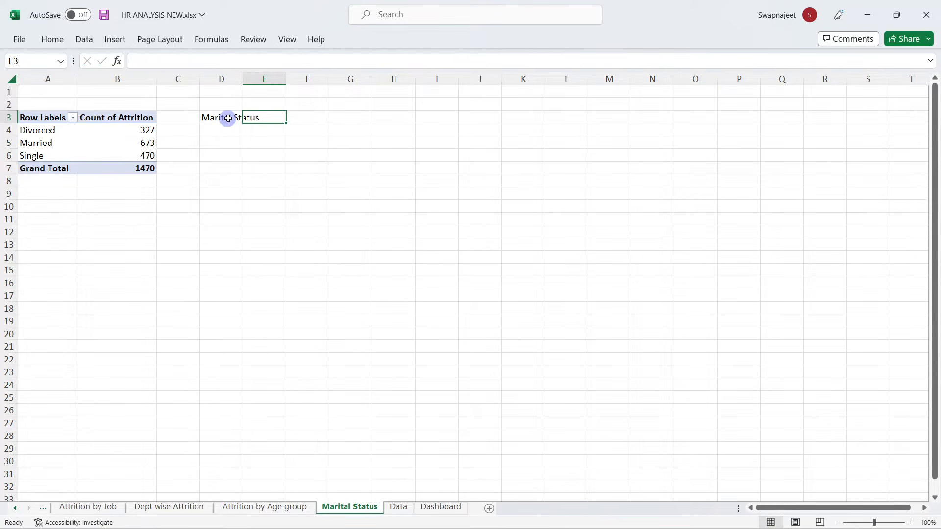
{"action": "type", "text": "Attrition"}
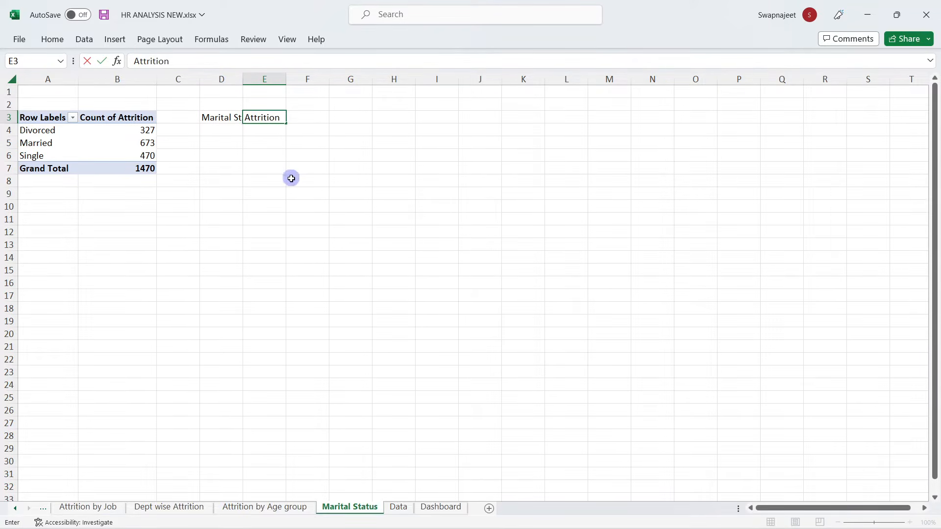
{"action": "left_click", "coordinate": [291, 179]}
{"action": "double_click", "coordinate": [243, 79]}
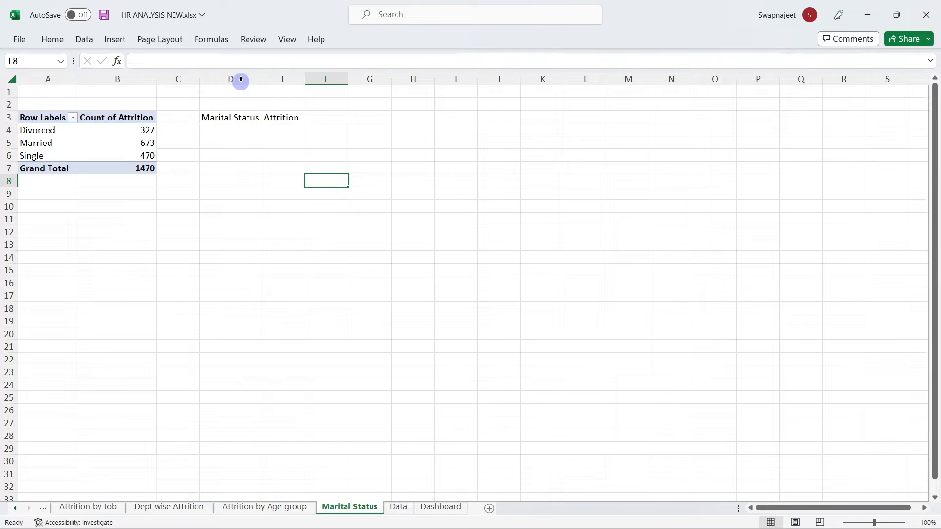
Step: Link D4 to the PivotTable label in A4 and fill the formula down to D6
{"action": "left_click", "coordinate": [230, 125]}
{"action": "type", "text": "="}
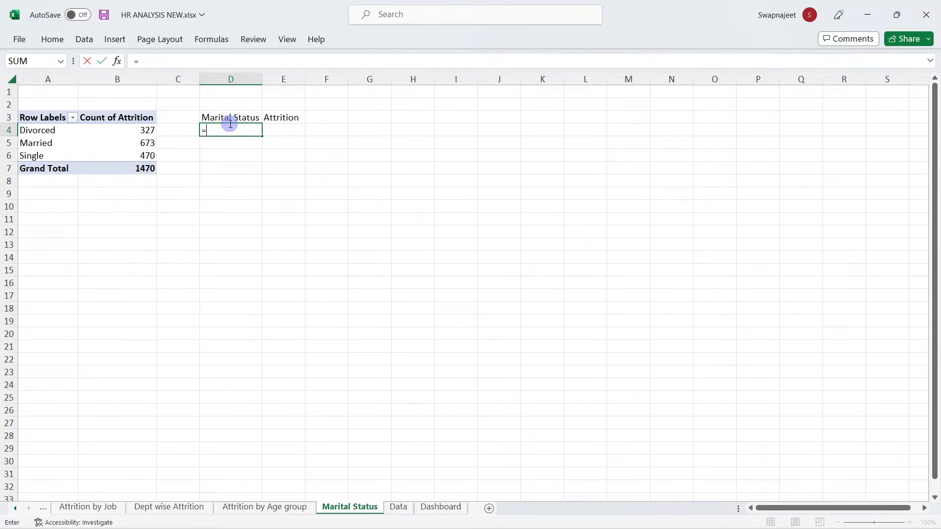
{"action": "left_click", "coordinate": [63, 134]}
{"action": "key", "text": "Return"}
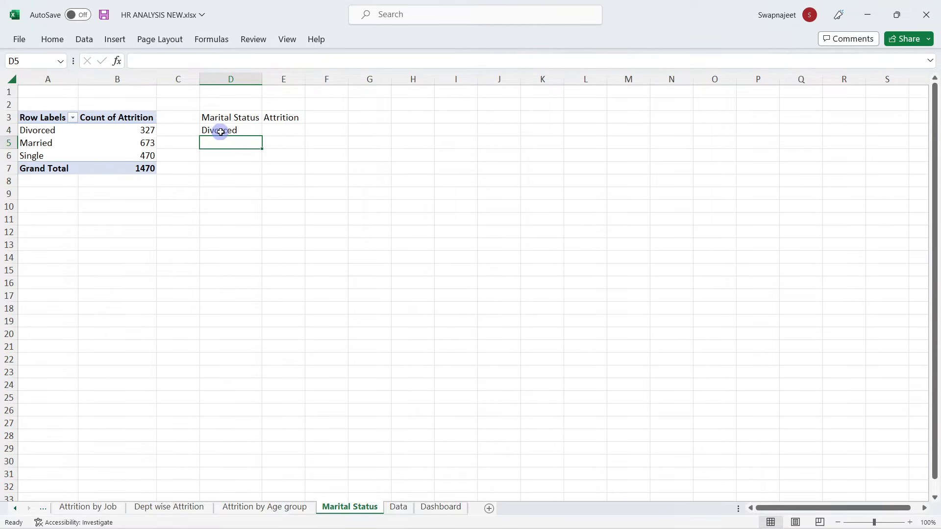
{"action": "left_click", "coordinate": [218, 130]}
{"action": "left_click_drag", "start_coordinate": [261, 137], "coordinate": [262, 163]}
Step: Link E4 to the PivotTable's Divorced count with GETPIVOTDATA and fill the formula down to E6
{"action": "left_click", "coordinate": [283, 128]}
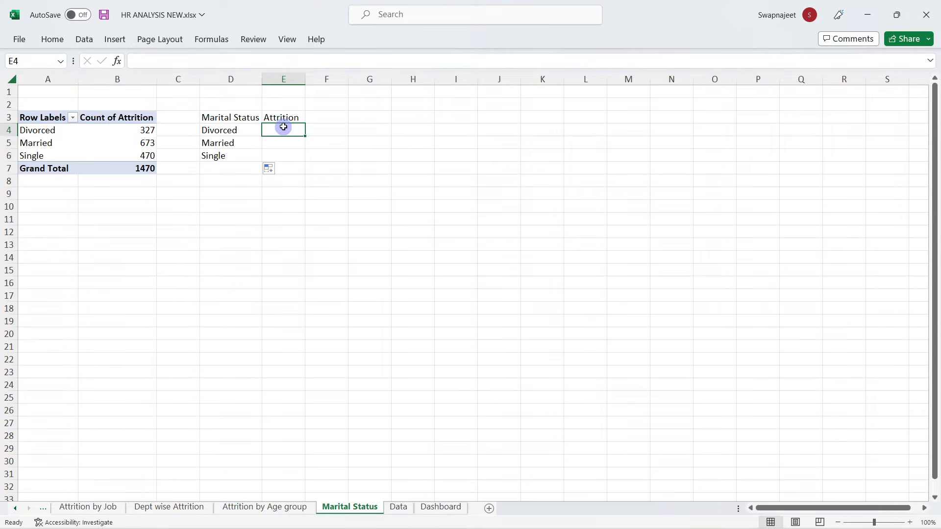
{"action": "type", "text": "="}
{"action": "left_click", "coordinate": [150, 129]}
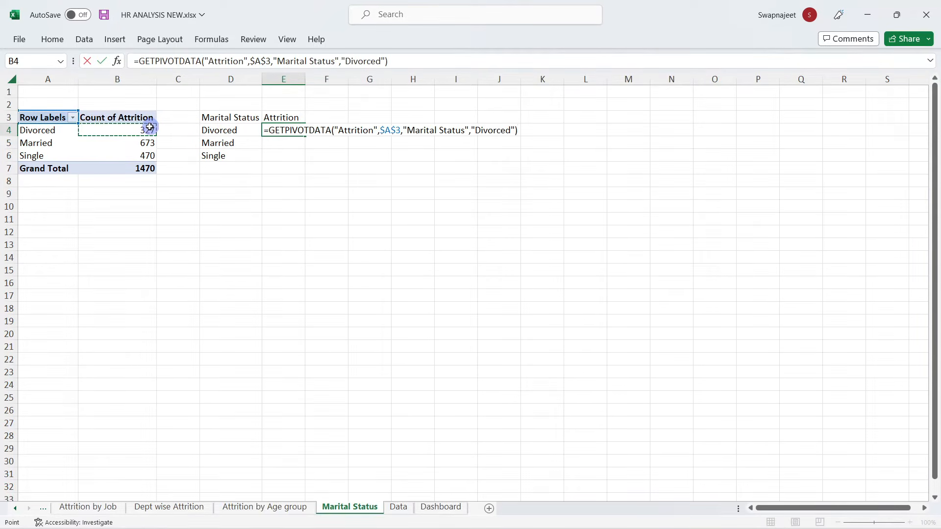
{"action": "key", "text": "Return"}
{"action": "left_click", "coordinate": [277, 128]}
{"action": "left_click_drag", "start_coordinate": [305, 136], "coordinate": [306, 162]}
Step: Replace "Divorced" in E4's GETPIVOTDATA formula with a reference to A4 and refill it down to E6
{"action": "left_click", "coordinate": [298, 130]}
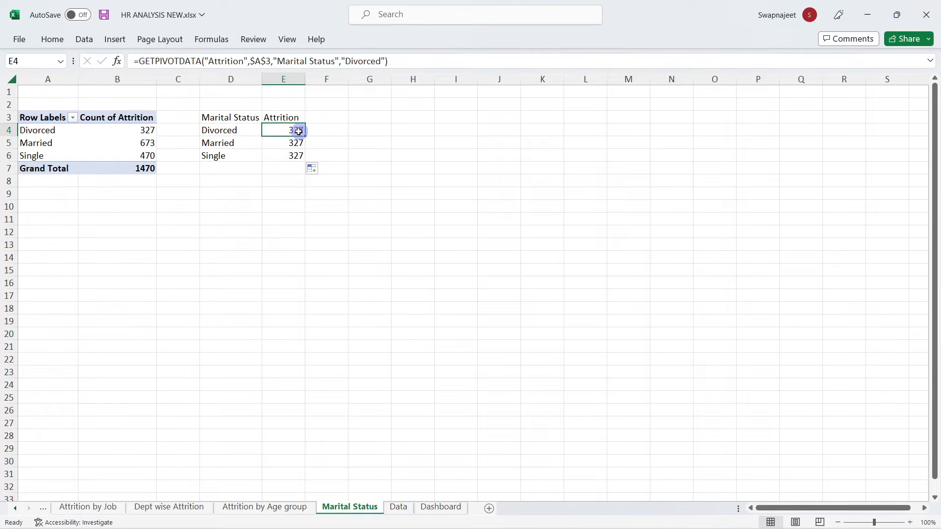
{"action": "left_click", "coordinate": [340, 61]}
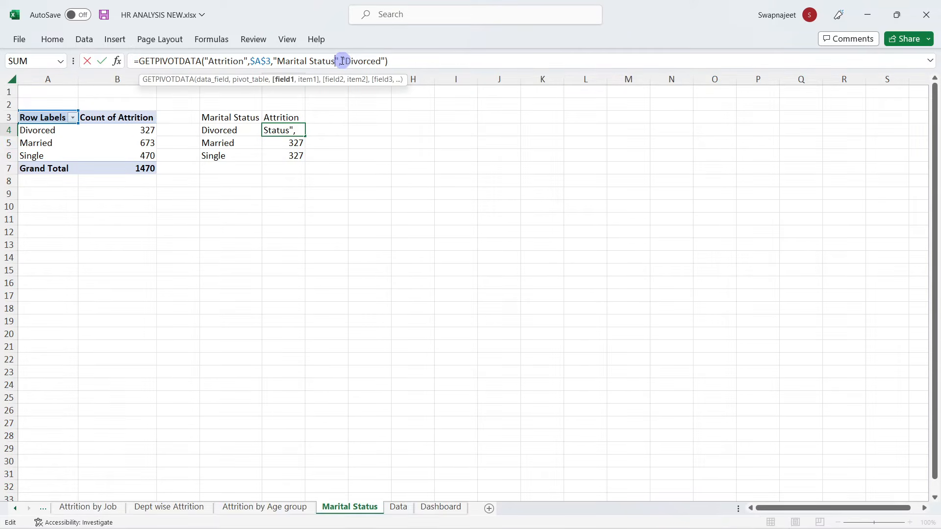
{"action": "left_click_drag", "start_coordinate": [342, 60], "coordinate": [367, 62]}
{"action": "left_click", "coordinate": [69, 129]}
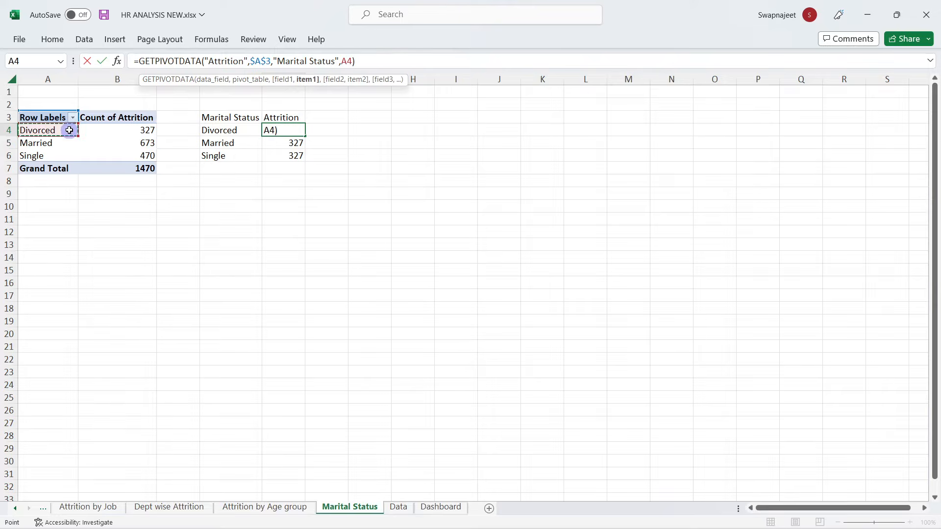
{"action": "key", "text": "Return"}
{"action": "left_click", "coordinate": [285, 133]}
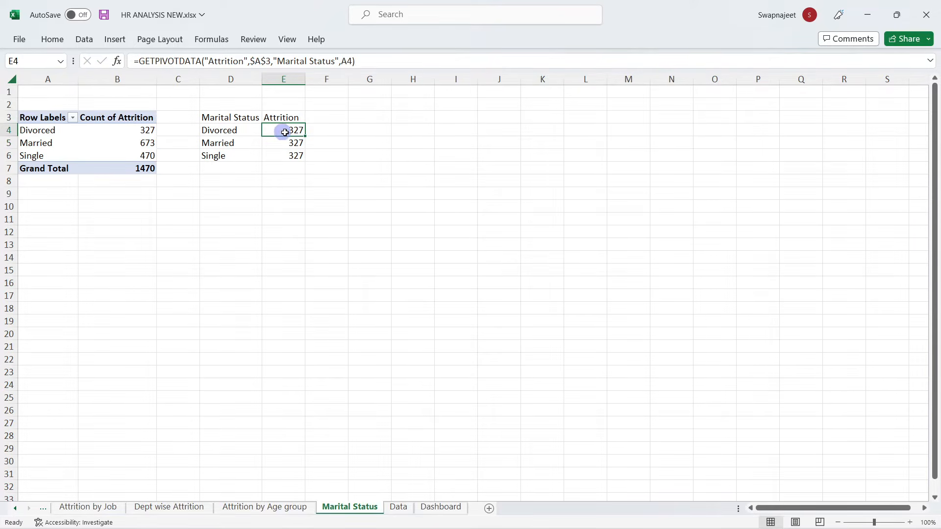
{"action": "left_click_drag", "start_coordinate": [306, 137], "coordinate": [305, 159]}
{"action": "left_click", "coordinate": [365, 196]}
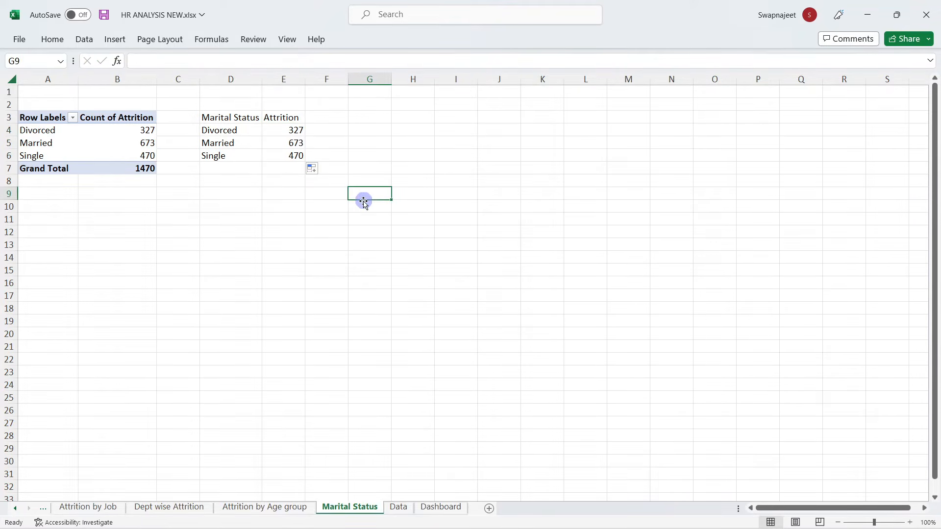
Step: Insert a Funnel chart from the marital status and attrition range D3:E6
{"action": "left_click_drag", "start_coordinate": [224, 118], "coordinate": [299, 156]}
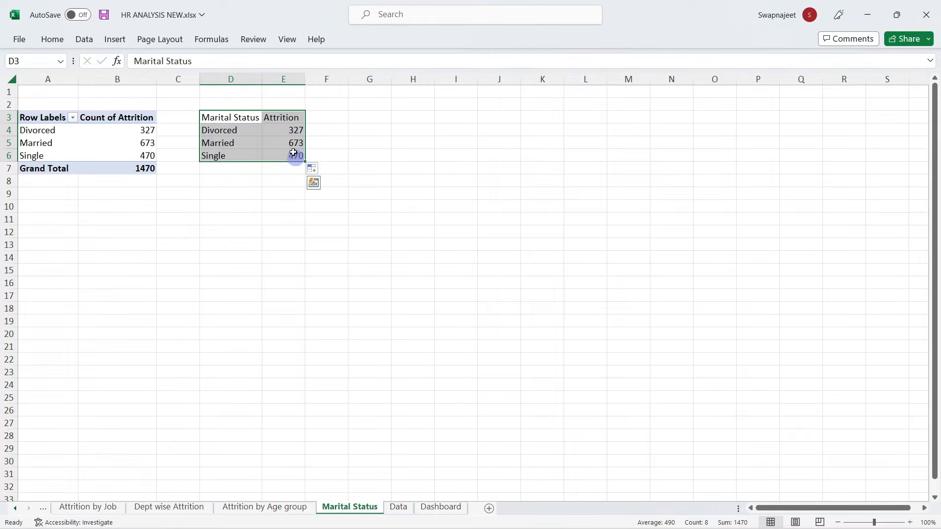
{"action": "left_click", "coordinate": [115, 40]}
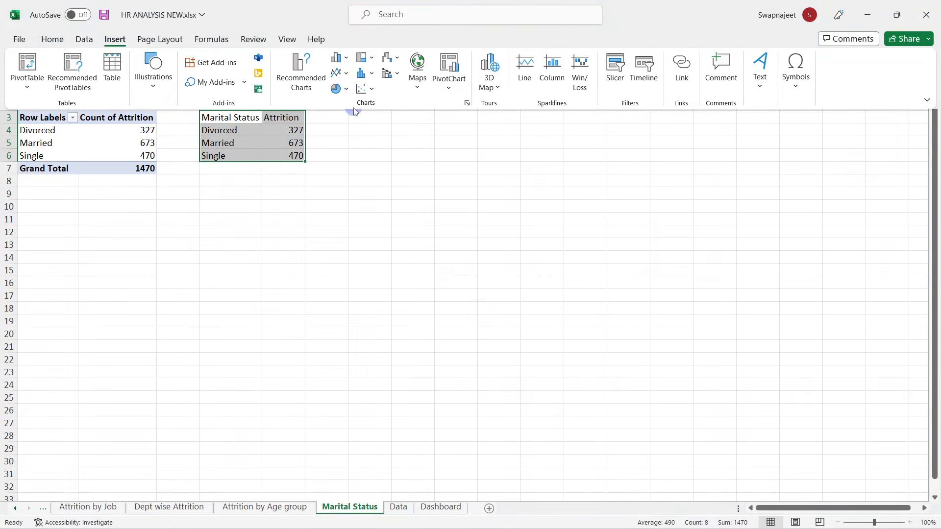
{"action": "left_click", "coordinate": [467, 104]}
{"action": "left_click", "coordinate": [357, 360]}
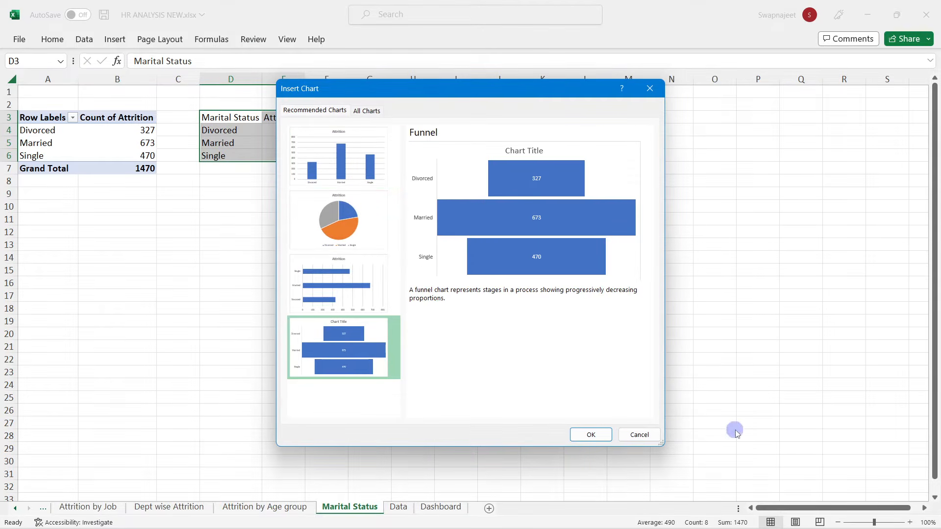
{"action": "left_click", "coordinate": [586, 435]}
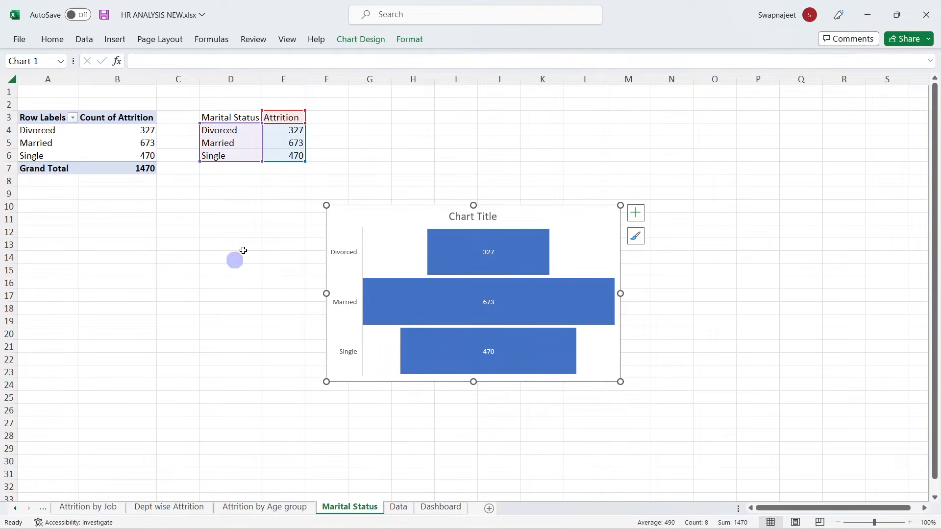
Step: Try to sort the linked Attrition values in column E from largest to smallest
{"action": "right_click", "coordinate": [300, 146]}
{"action": "key", "text": "Escape"}
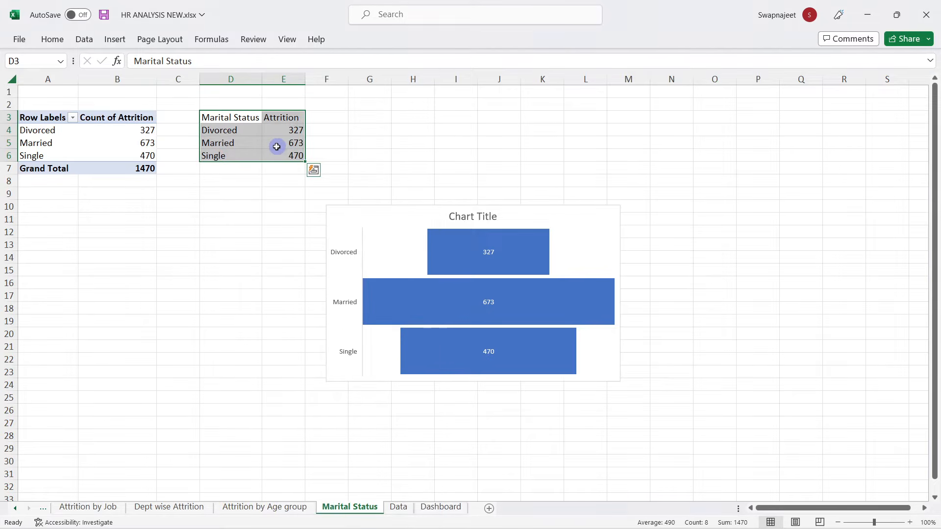
{"action": "right_click", "coordinate": [281, 147]}
{"action": "left_click", "coordinate": [273, 145]}
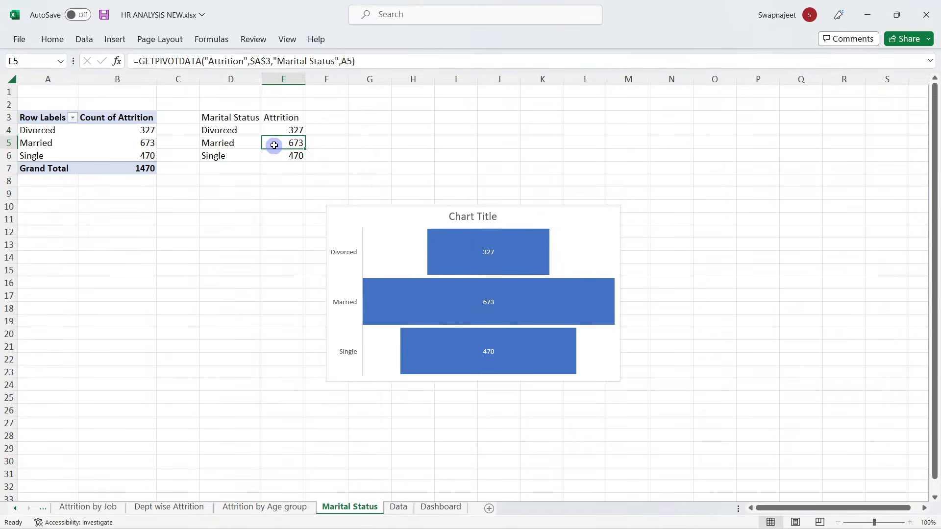
{"action": "right_click", "coordinate": [274, 147]}
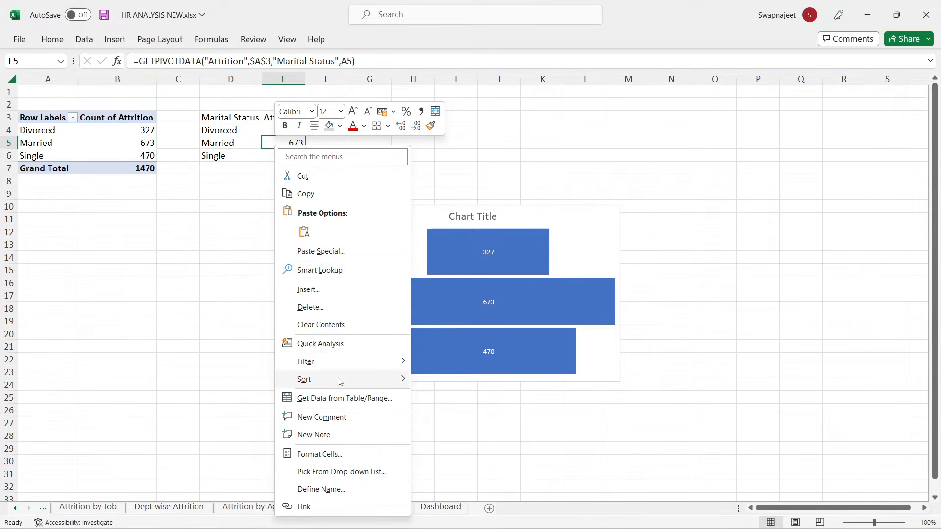
{"action": "mouse_move", "coordinate": [394, 384]}
{"action": "left_click", "coordinate": [458, 395]}
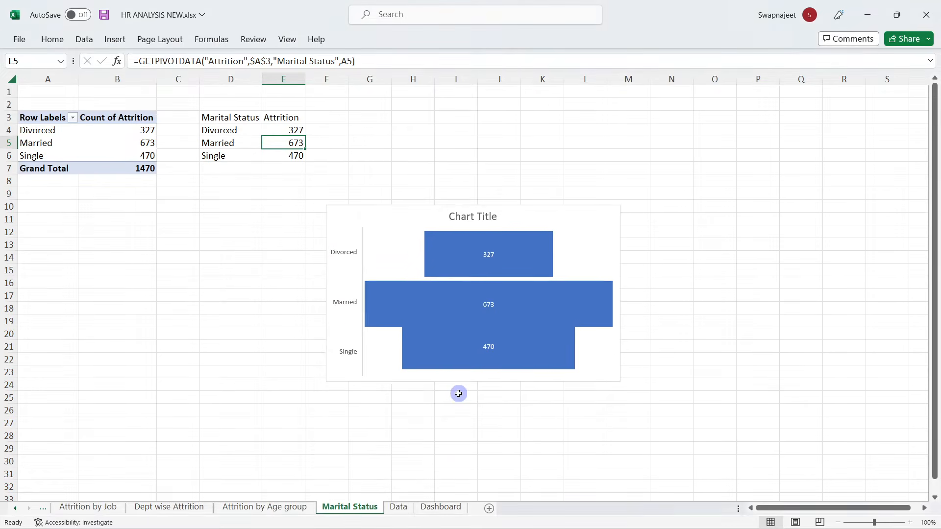
{"action": "right_click", "coordinate": [284, 140]}
{"action": "mouse_move", "coordinate": [384, 375]}
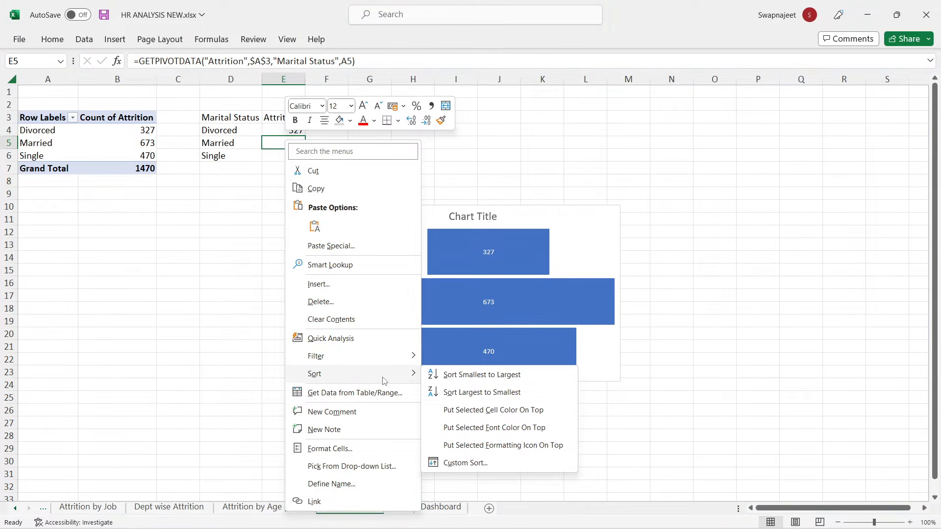
{"action": "left_click", "coordinate": [487, 394]}
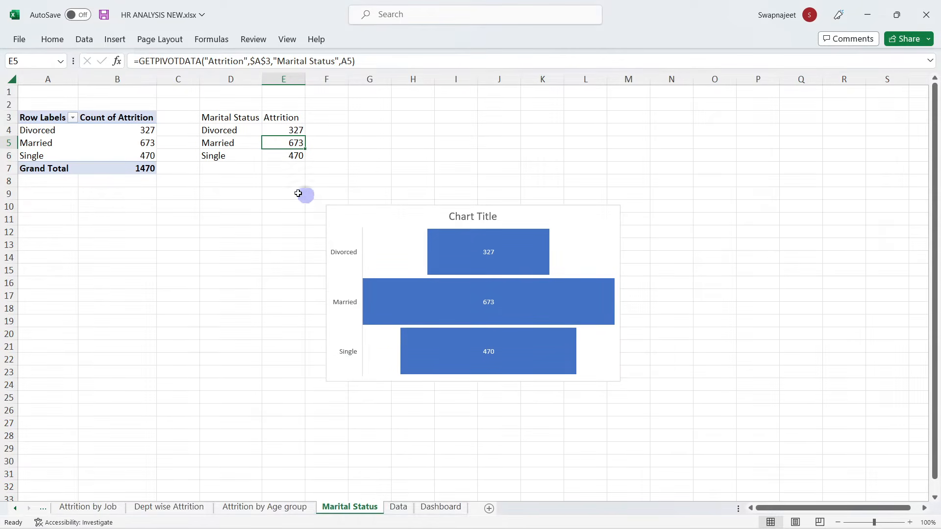
Step: Sort the PivotTable's Count of Attrition values from smallest to largest
{"action": "left_click", "coordinate": [239, 195]}
{"action": "right_click", "coordinate": [140, 143]}
{"action": "mouse_move", "coordinate": [231, 246]}
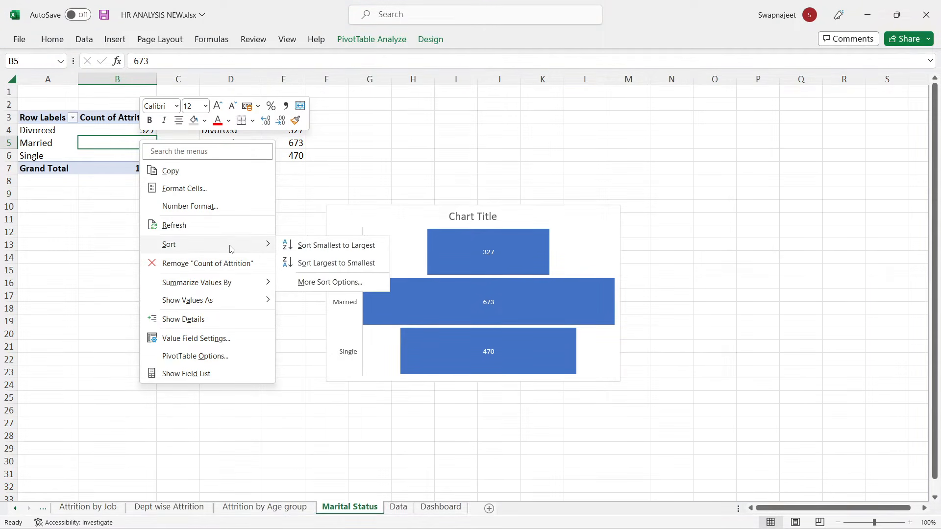
{"action": "left_click", "coordinate": [326, 245]}
{"action": "left_click", "coordinate": [706, 207]}
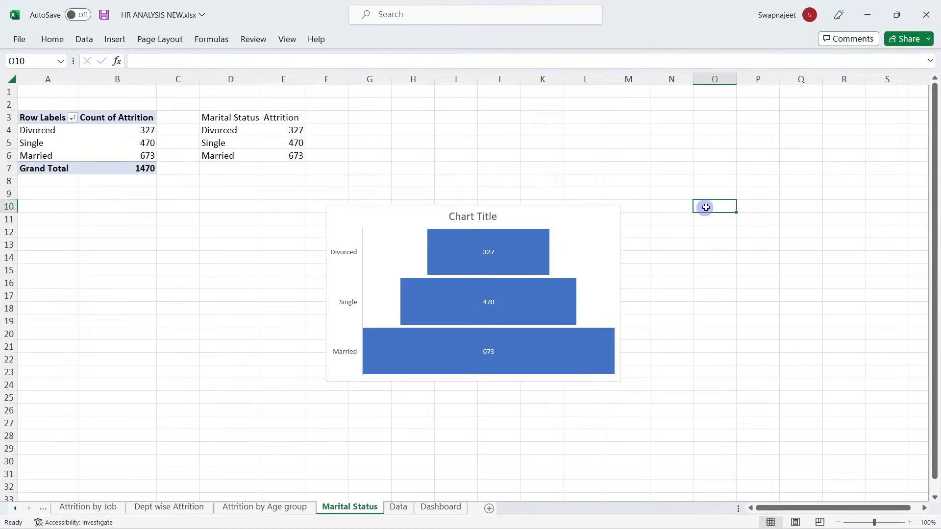
Step: Delete the funnel chart's title and paste a copy of the chart onto the Dashboard sheet
{"action": "left_click", "coordinate": [460, 215]}
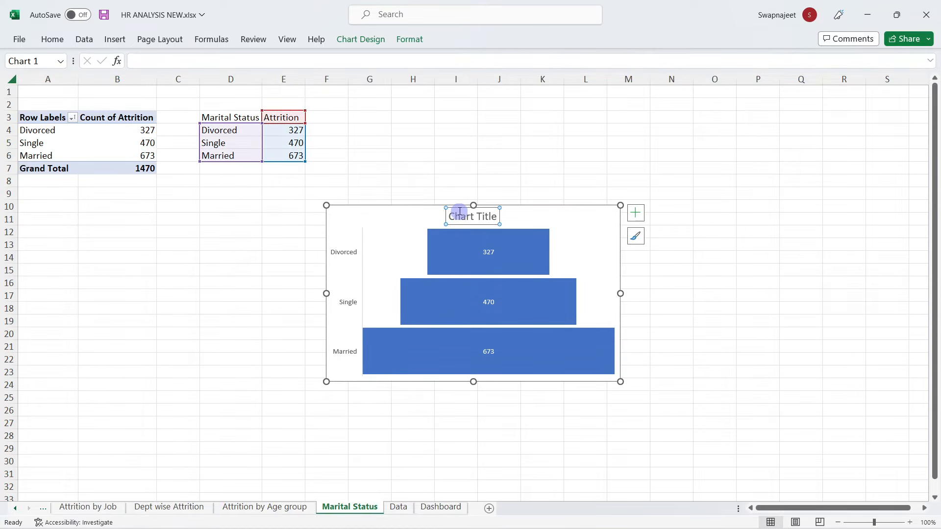
{"action": "key", "text": "Delete"}
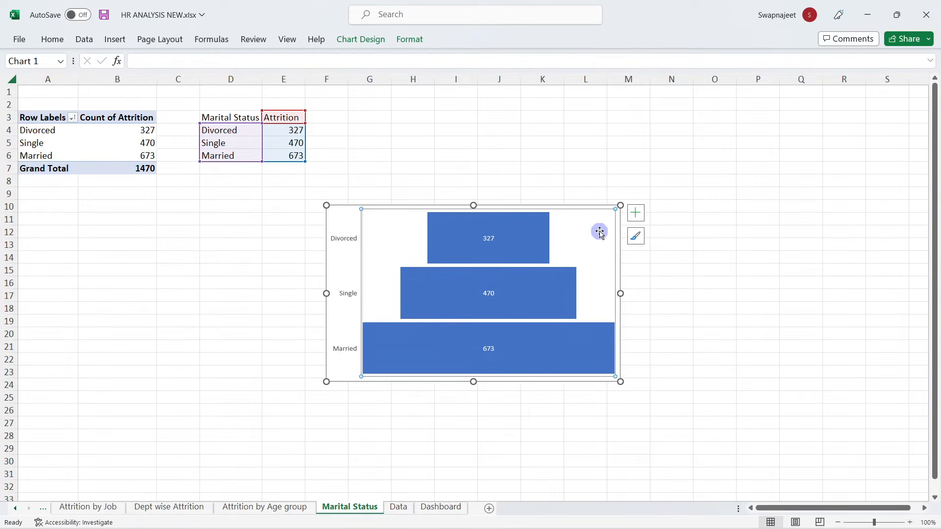
{"action": "key", "text": "ctrl+c"}
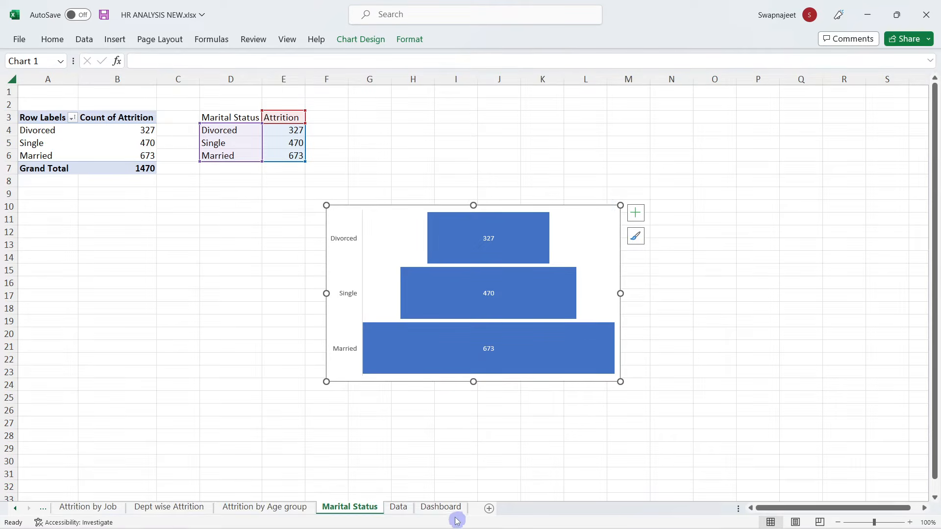
{"action": "left_click", "coordinate": [451, 508]}
{"action": "key", "text": "ctrl+v"}
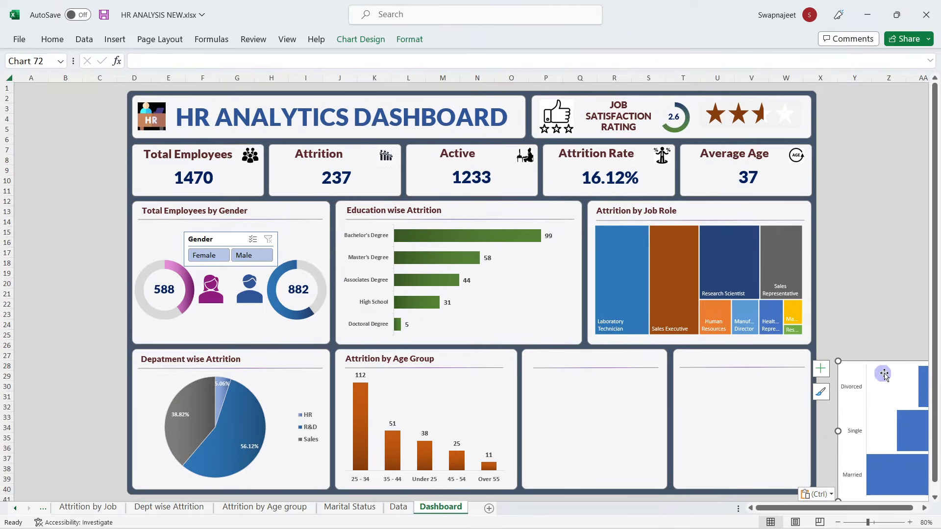
Step: Move and resize the pasted funnel chart to fit below the divider line in the empty panel beside Attrition by Age Group
{"action": "left_click", "coordinate": [874, 373]}
{"action": "left_click_drag", "start_coordinate": [856, 365], "coordinate": [543, 353]}
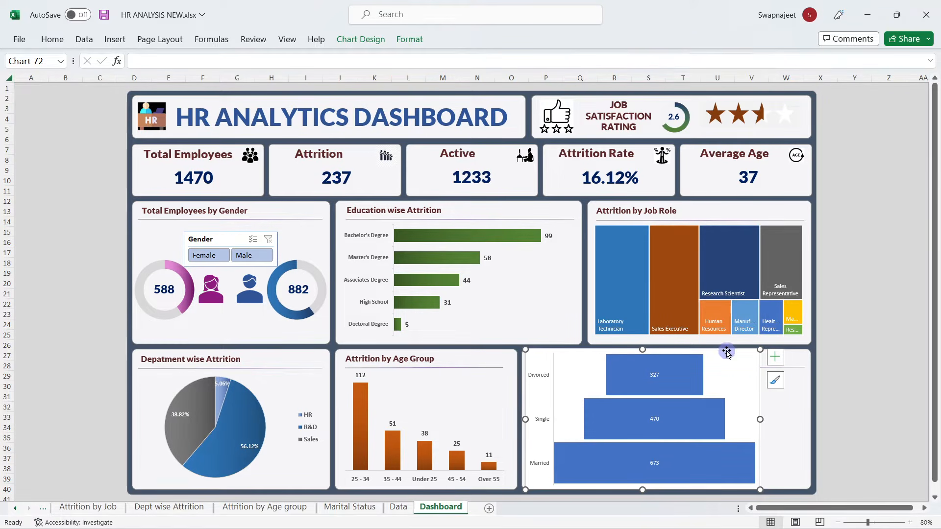
{"action": "left_click_drag", "start_coordinate": [760, 419], "coordinate": [661, 421]}
{"action": "left_click_drag", "start_coordinate": [596, 350], "coordinate": [593, 371]}
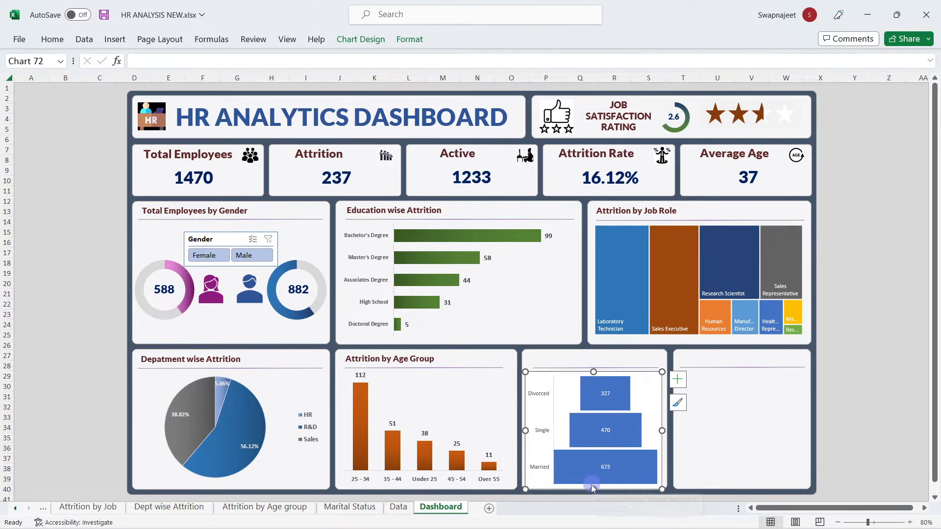
{"action": "left_click_drag", "start_coordinate": [592, 489], "coordinate": [593, 487]}
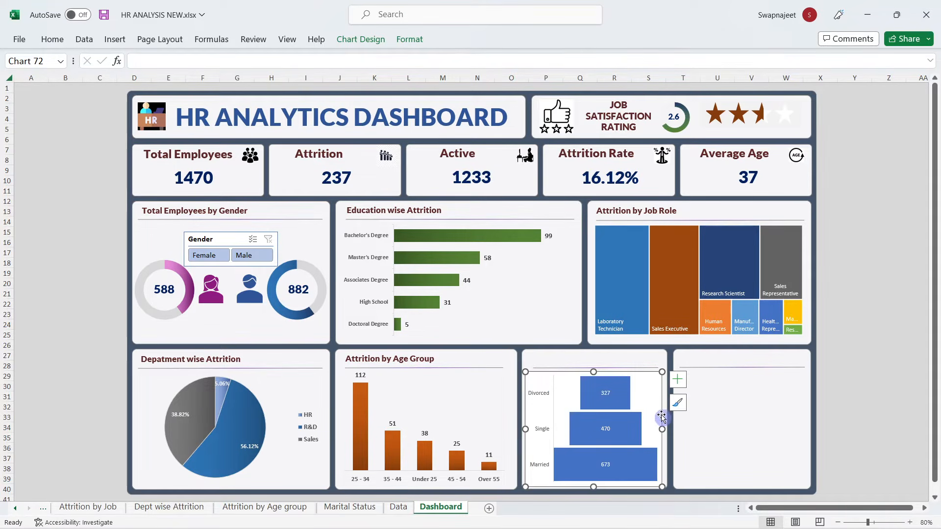
Step: Format the funnel chart's chart area with no fill and no border line
{"action": "right_click", "coordinate": [646, 395]}
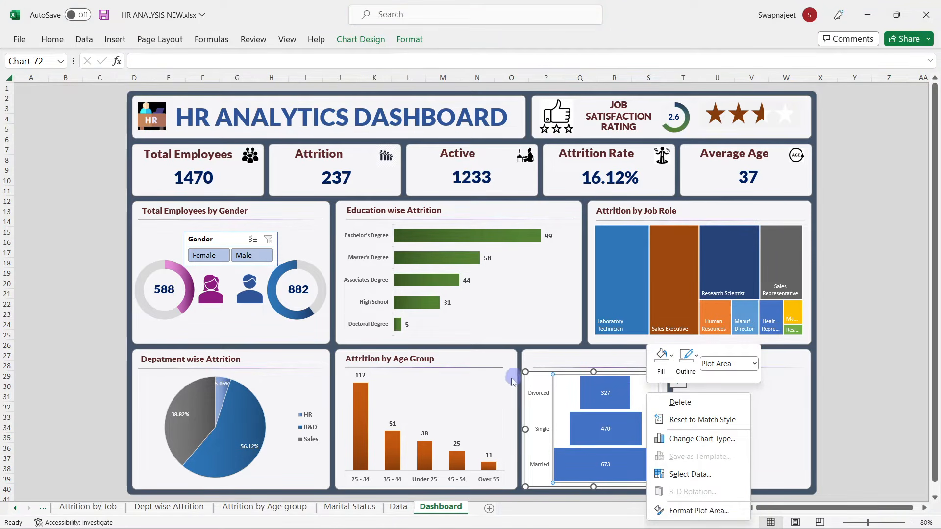
{"action": "left_click", "coordinate": [529, 378]}
{"action": "right_click", "coordinate": [533, 378]}
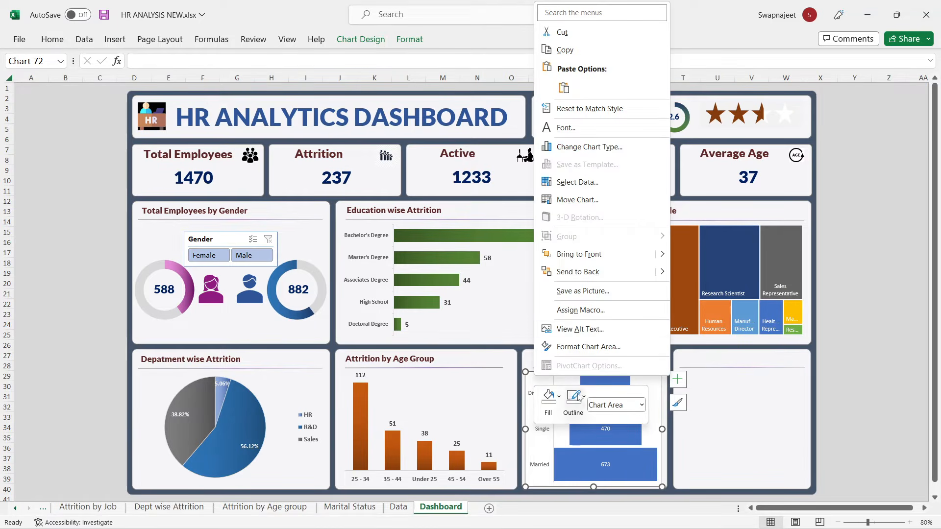
{"action": "left_click", "coordinate": [587, 346]}
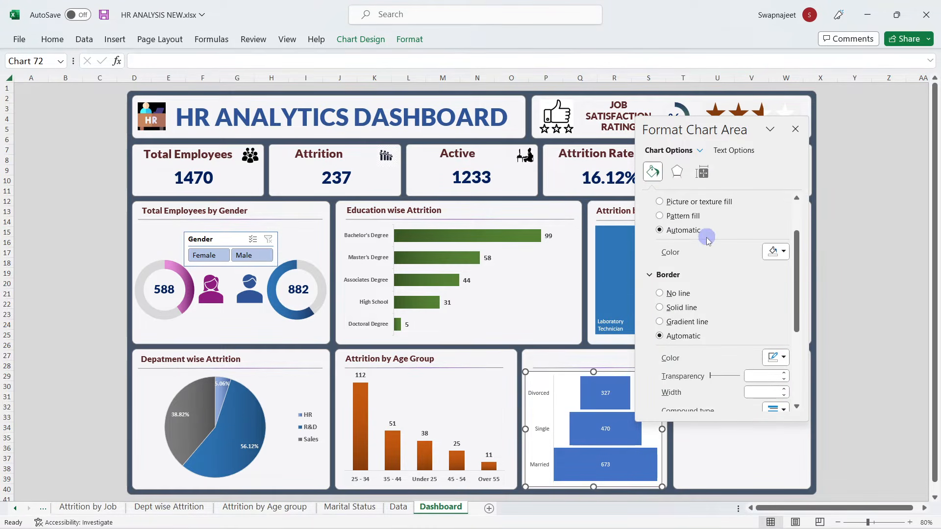
{"action": "scroll", "coordinate": [706, 234], "scroll_direction": "up", "scroll_amount": 2}
{"action": "left_click", "coordinate": [659, 220]}
{"action": "left_click", "coordinate": [678, 328]}
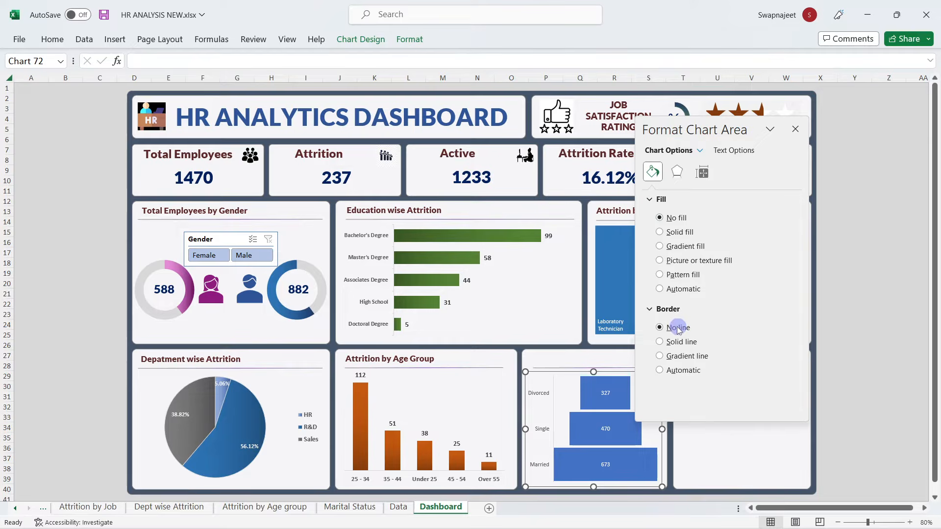
Step: Give the funnel bars a gradient fill from green at -50% brightness (0% stop) to green at -25% brightness (100% stop)
{"action": "left_click", "coordinate": [615, 394]}
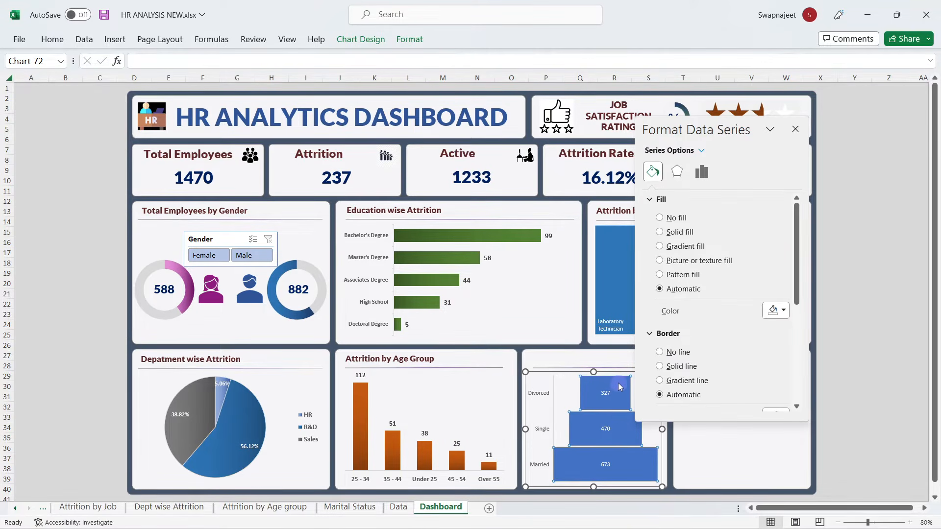
{"action": "left_click", "coordinate": [662, 246]}
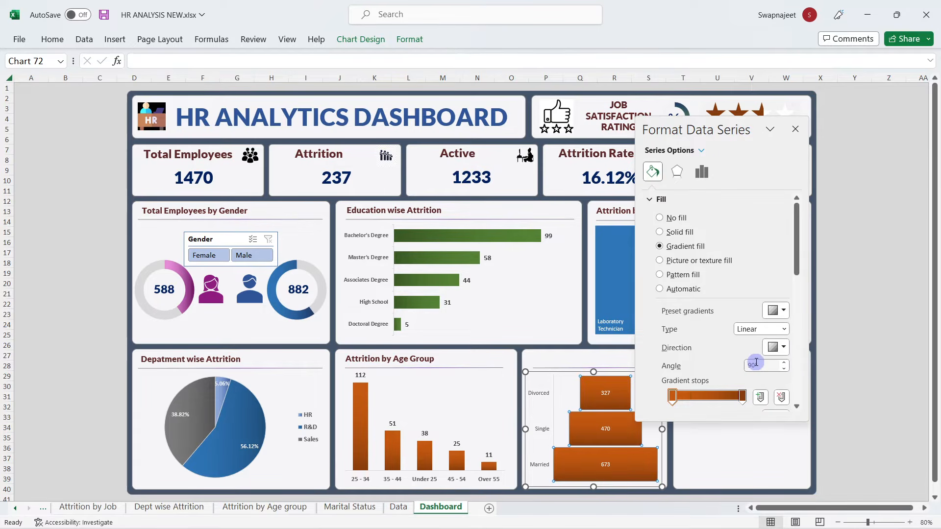
{"action": "left_click", "coordinate": [675, 396]}
{"action": "scroll", "coordinate": [757, 387], "scroll_direction": "down", "scroll_amount": 3}
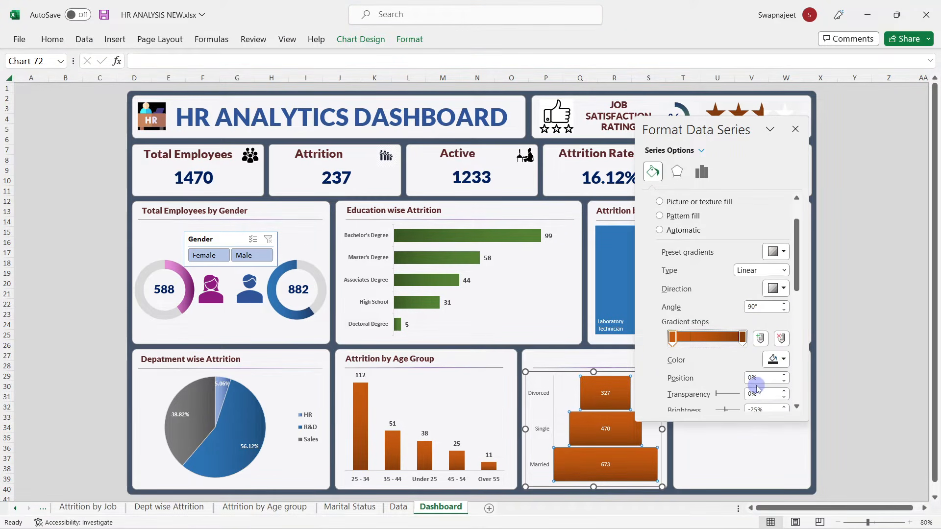
{"action": "left_click", "coordinate": [776, 360]}
{"action": "left_click", "coordinate": [856, 256]}
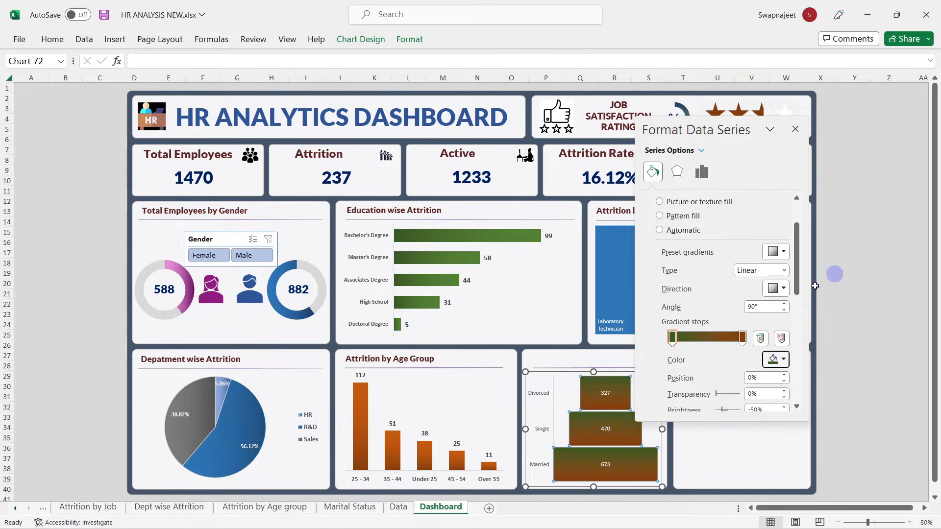
{"action": "left_click", "coordinate": [742, 337]}
{"action": "left_click", "coordinate": [782, 359]}
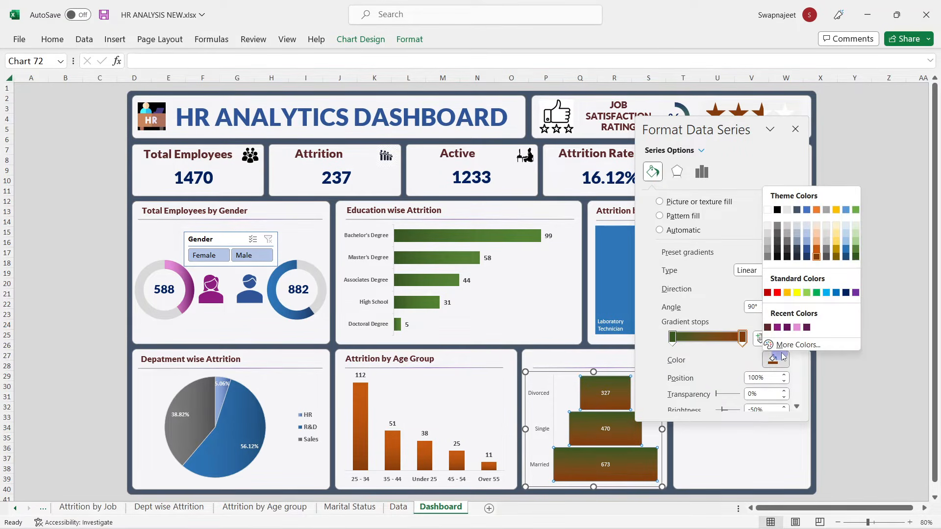
{"action": "left_click", "coordinate": [855, 251]}
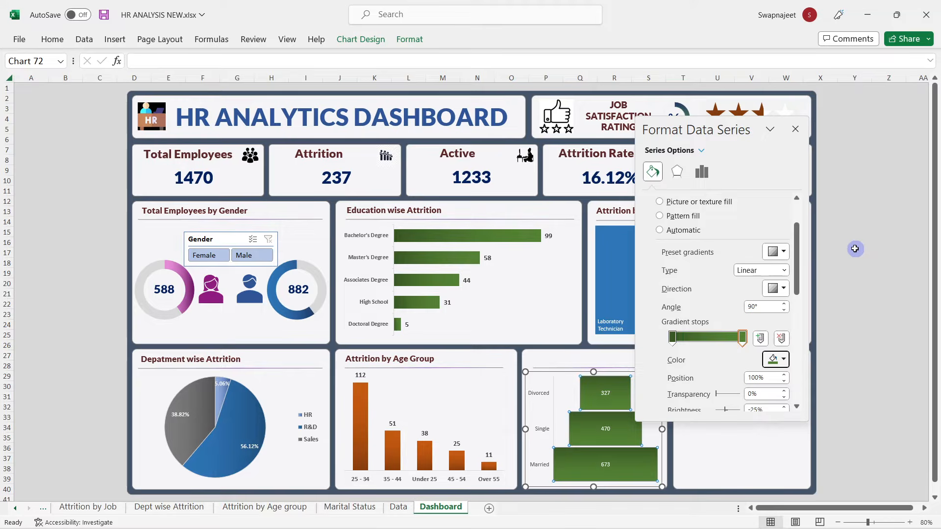
Step: Set the funnel bars' gradient angle to 180° and close the formatting options
{"action": "left_click", "coordinate": [758, 307]}
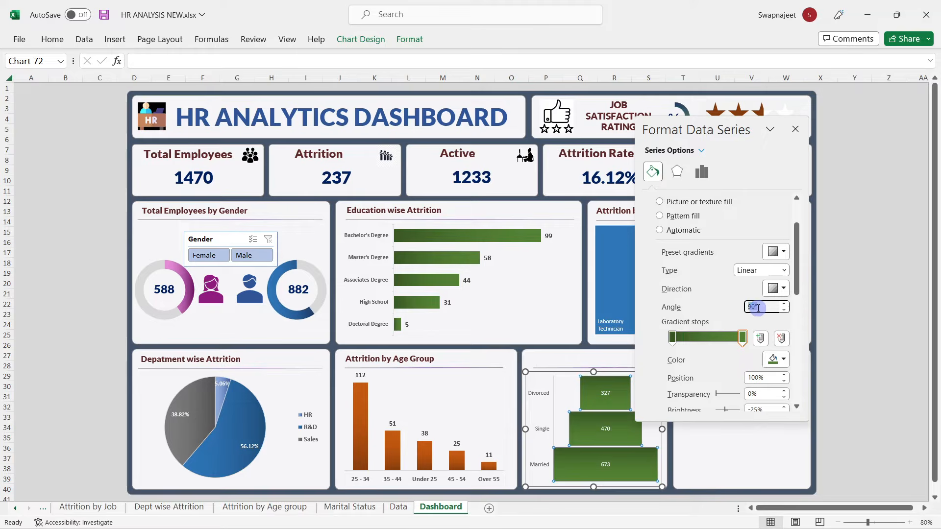
{"action": "type", "text": "180"}
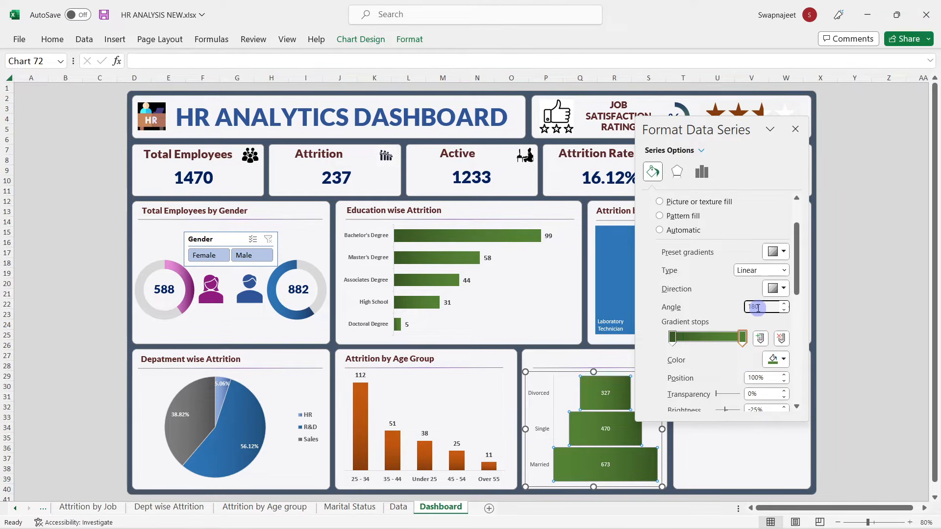
{"action": "left_click", "coordinate": [796, 129]}
{"action": "left_click", "coordinate": [876, 212]}
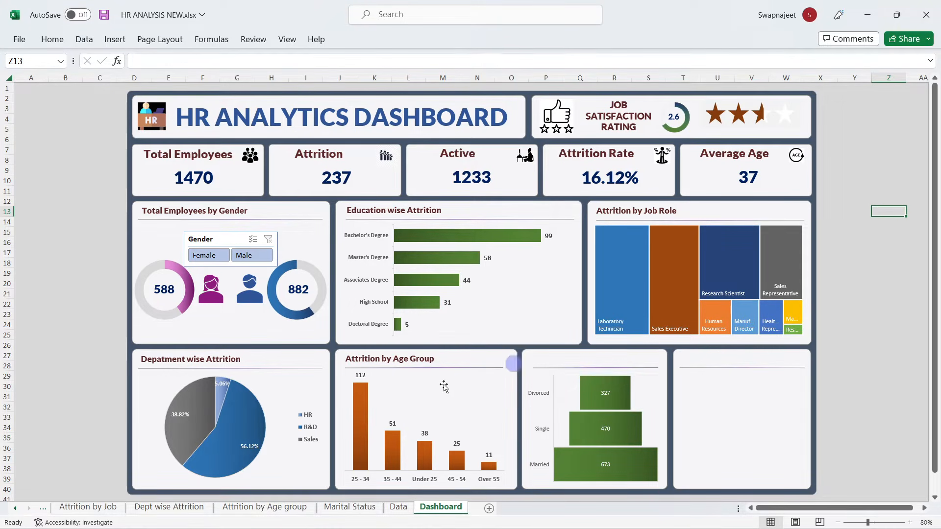
Step: Duplicate the "Attrition by Age Group" title above the funnel chart and change its text to "Attrition by Marital Status"
{"action": "left_click", "coordinate": [397, 354]}
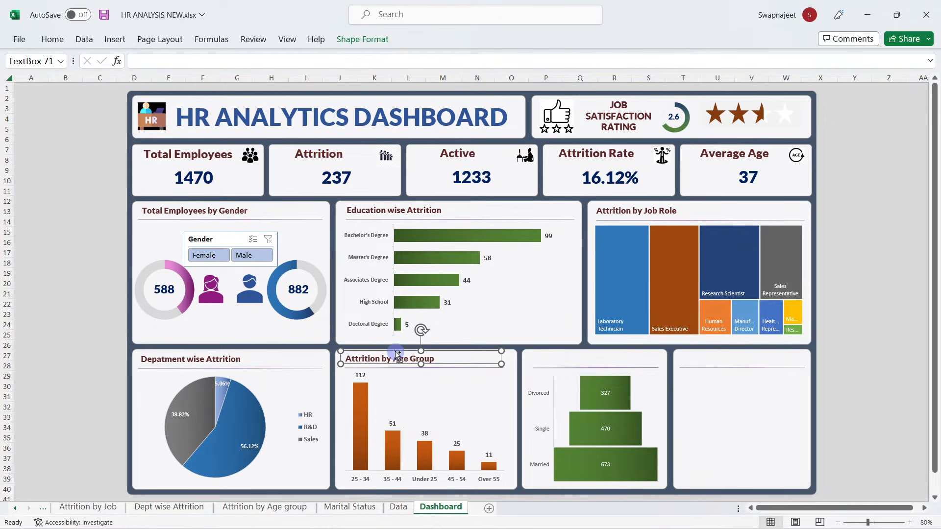
{"action": "key", "text": "ctrl+d"}
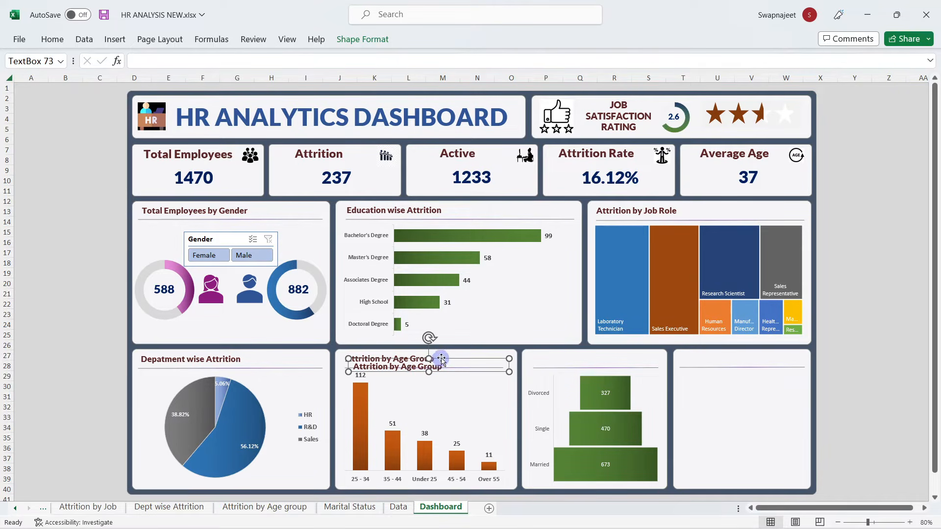
{"action": "left_click_drag", "start_coordinate": [442, 359], "coordinate": [624, 351]}
{"action": "triple_click", "coordinate": [590, 361]}
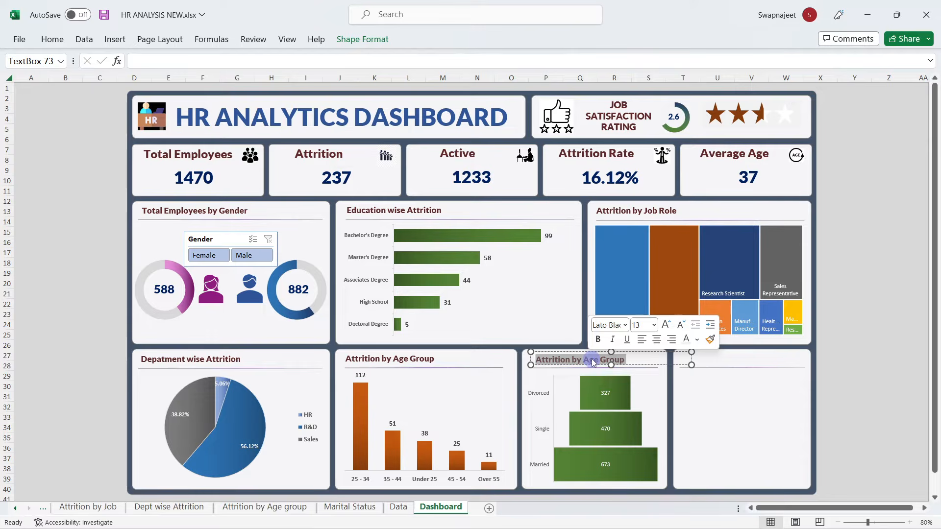
{"action": "type", "text": "arital"}
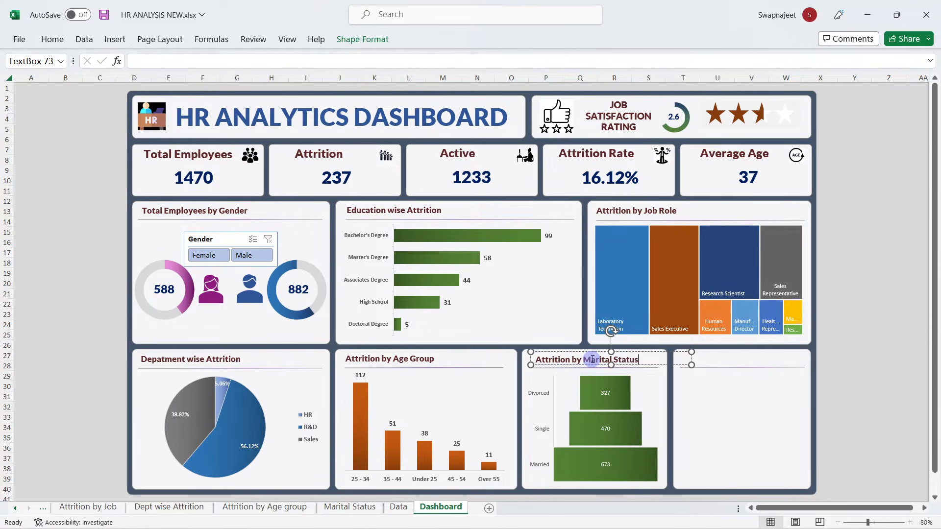
{"action": "left_click", "coordinate": [877, 285]}
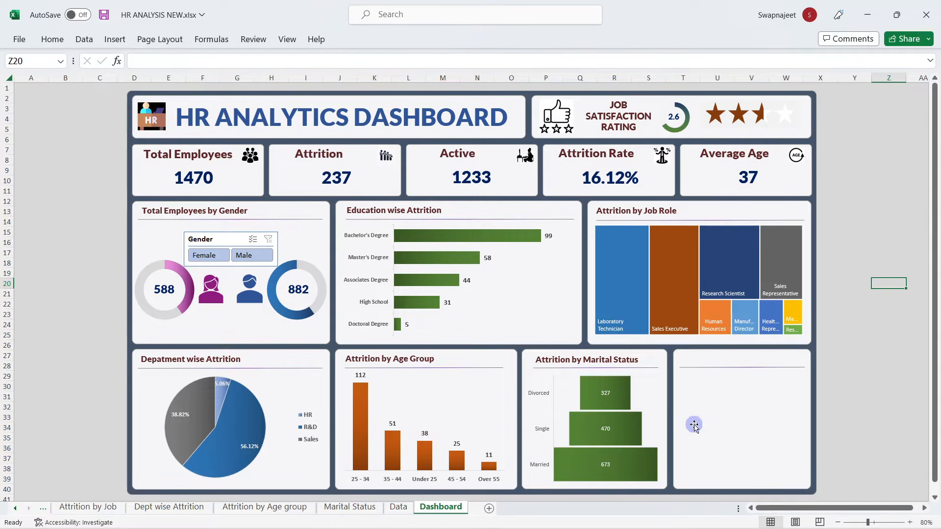
Step: Insert Department and Education Field slicers for the pivot table on the Attrition by Age group sheet
{"action": "left_click", "coordinate": [899, 242]}
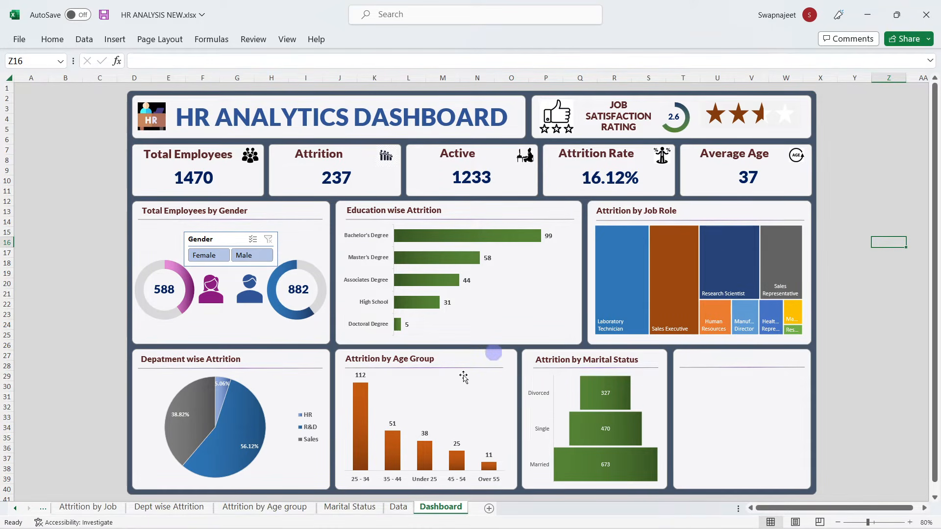
{"action": "left_click", "coordinate": [237, 508]}
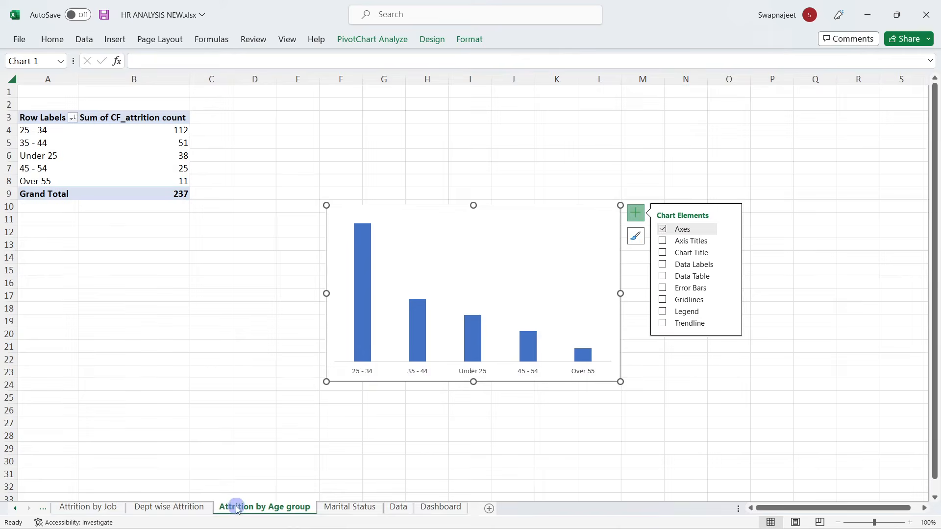
{"action": "left_click", "coordinate": [211, 385]}
{"action": "left_click", "coordinate": [163, 43]}
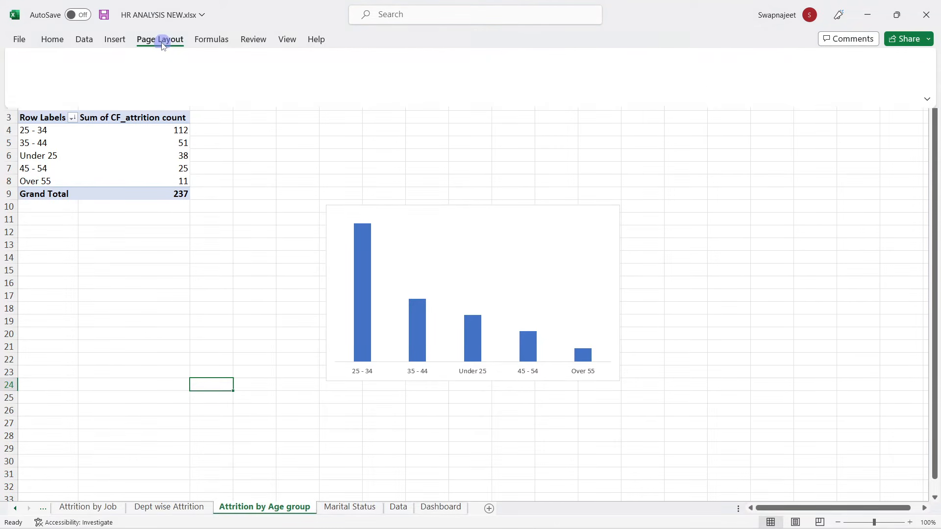
{"action": "left_click", "coordinate": [126, 153]}
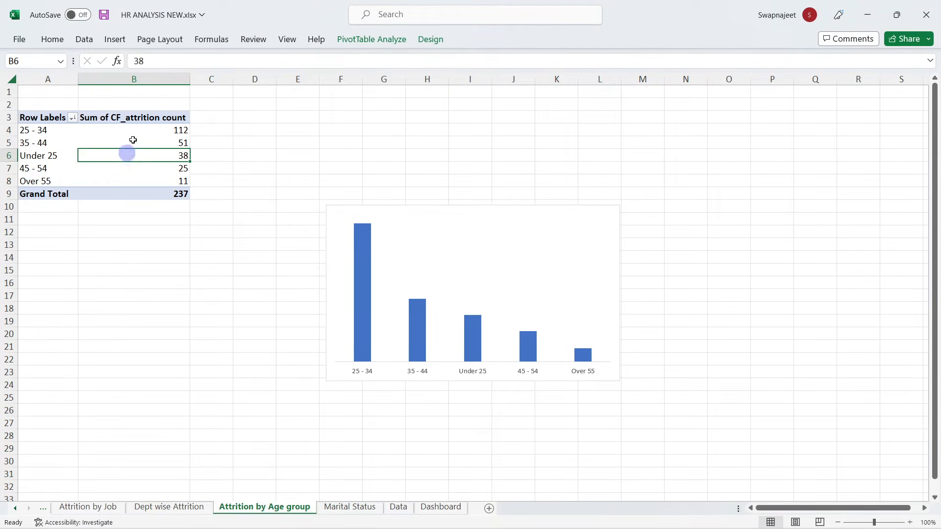
{"action": "left_click", "coordinate": [350, 38]}
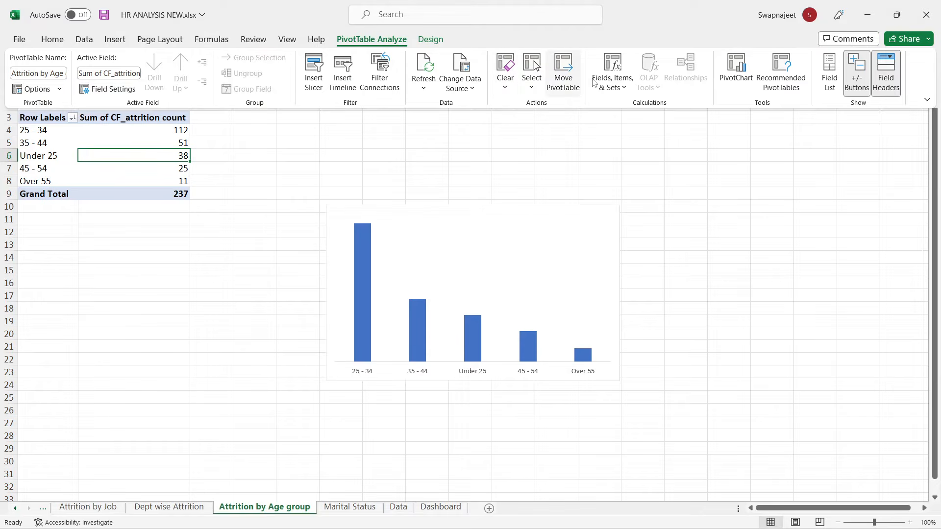
{"action": "left_click", "coordinate": [311, 78]}
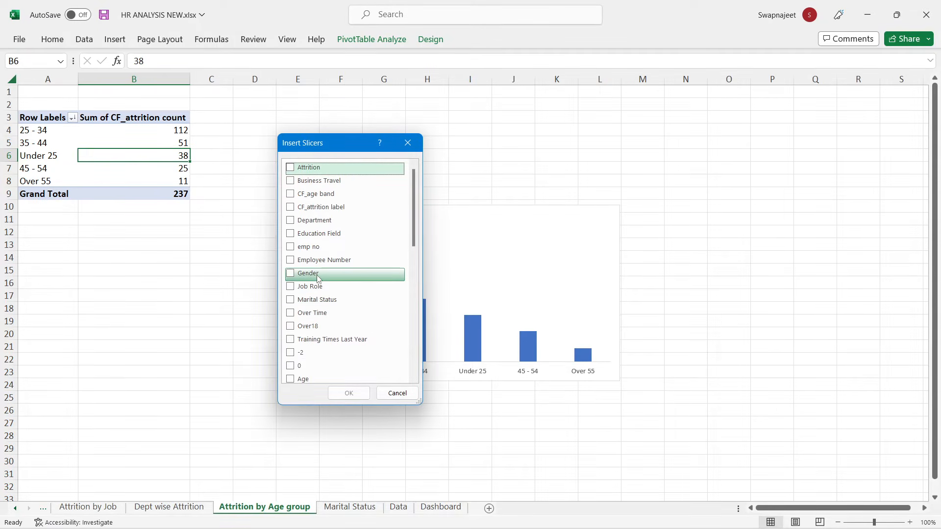
{"action": "scroll", "coordinate": [313, 276], "scroll_direction": "down", "scroll_amount": 2}
{"action": "scroll", "coordinate": [314, 275], "scroll_direction": "up", "scroll_amount": 2}
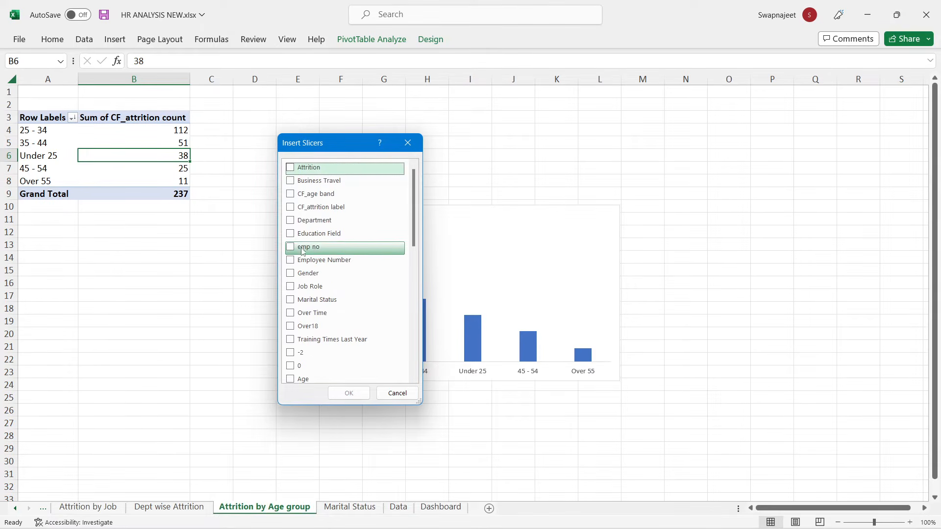
{"action": "left_click", "coordinate": [319, 234]}
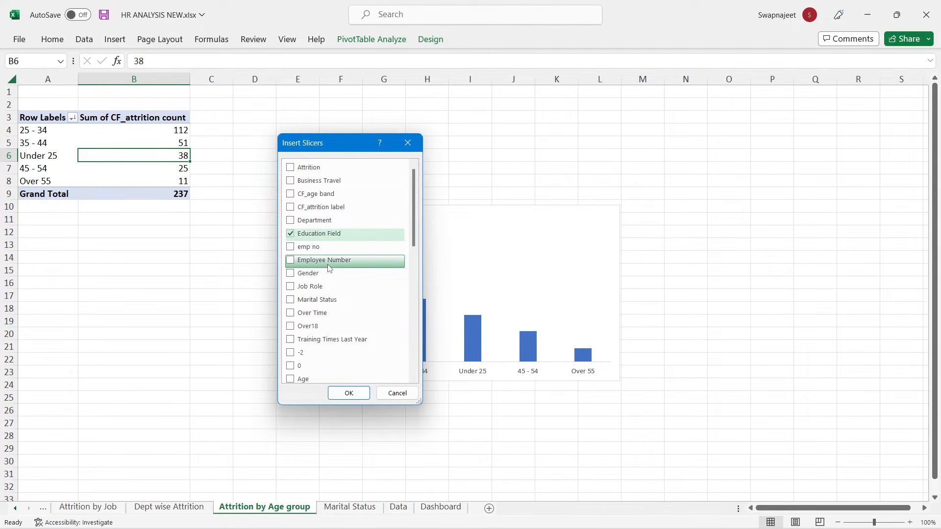
{"action": "left_click", "coordinate": [314, 220]}
{"action": "left_click", "coordinate": [349, 393]}
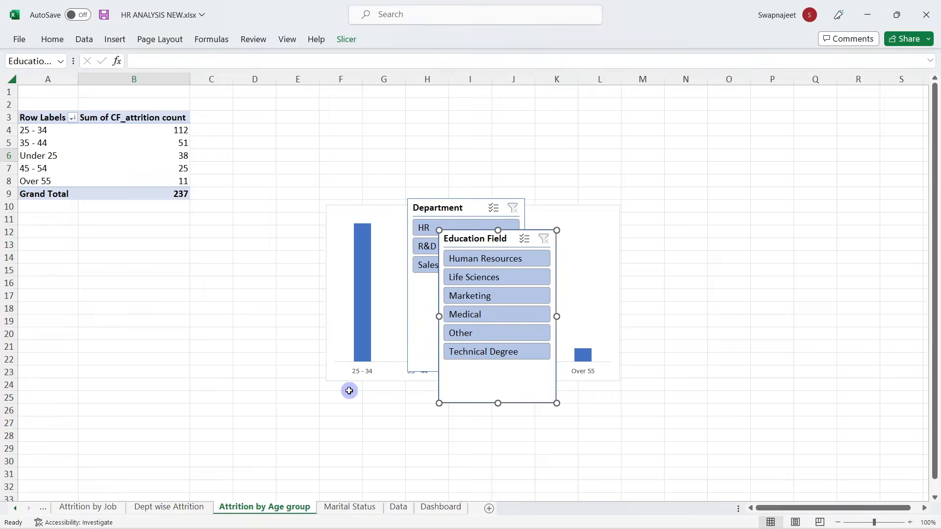
Step: Arrange the Department and Education Field slicers side by side clear of the age group chart and paste both onto the Dashboard sheet
{"action": "left_click_drag", "start_coordinate": [450, 214], "coordinate": [692, 153]}
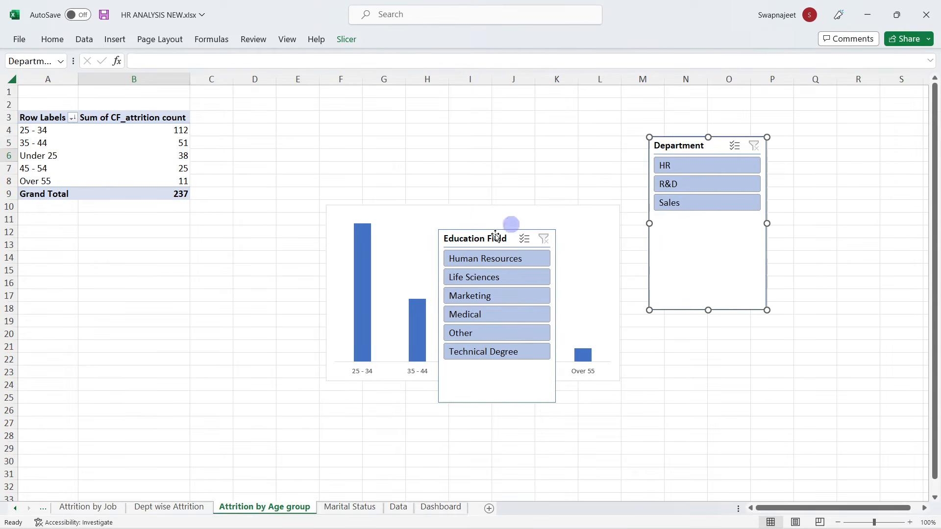
{"action": "left_click_drag", "start_coordinate": [496, 237], "coordinate": [832, 144]}
{"action": "left_click", "coordinate": [718, 147], "text": "ctrl"}
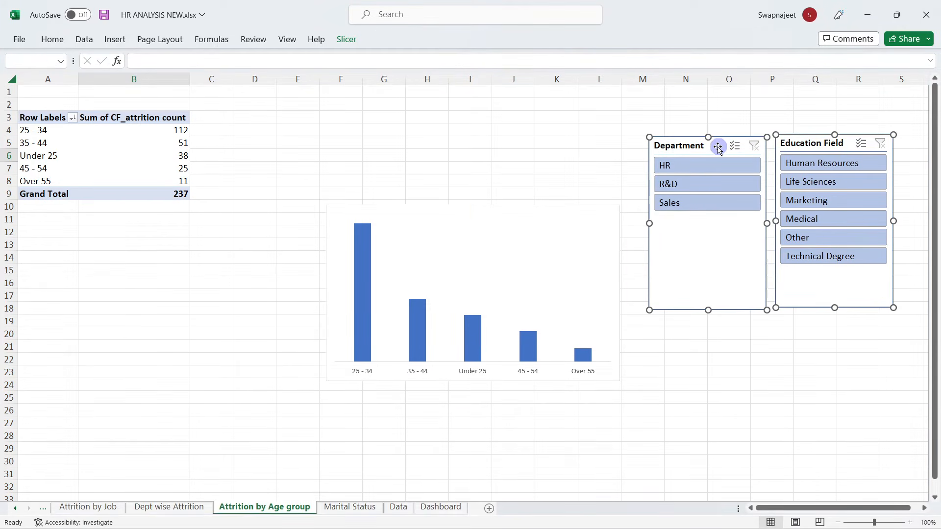
{"action": "left_click", "coordinate": [447, 508]}
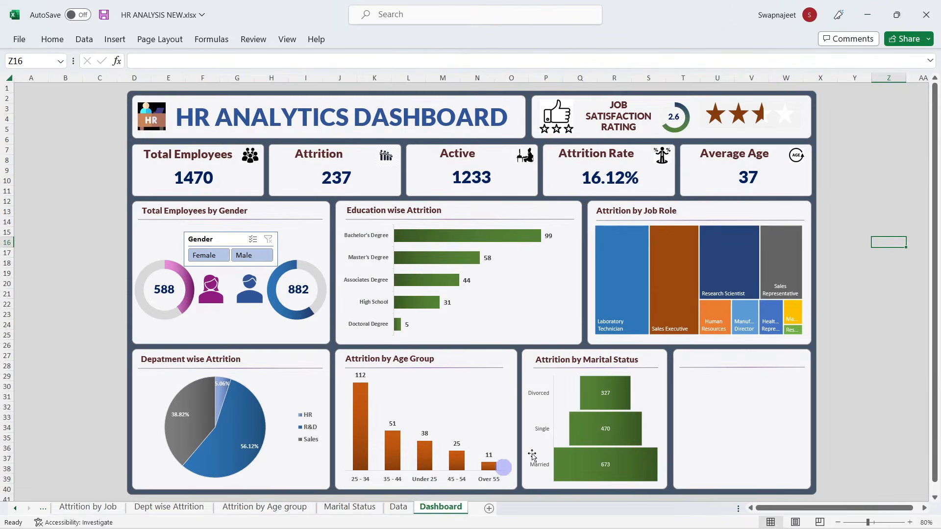
{"action": "key", "text": "ctrl+v"}
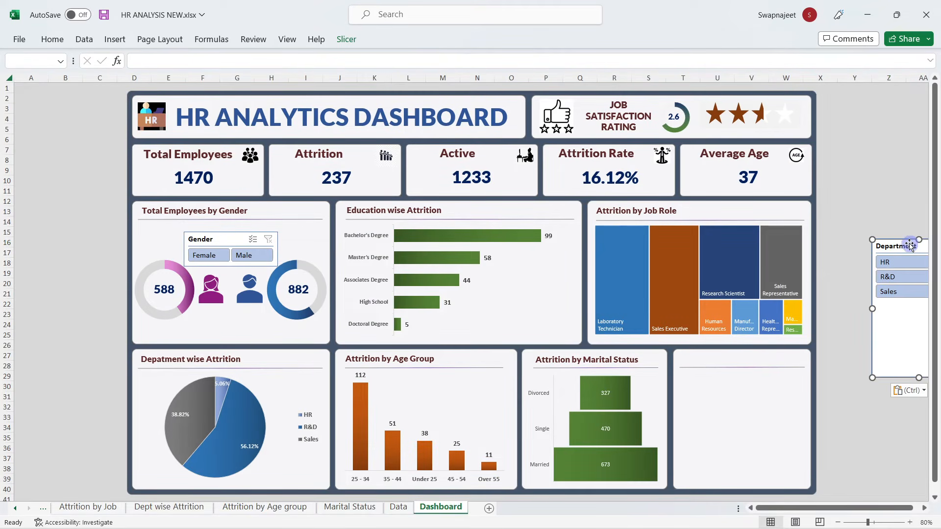
{"action": "left_click_drag", "start_coordinate": [907, 241], "coordinate": [660, 242]}
{"action": "left_click", "coordinate": [890, 246]}
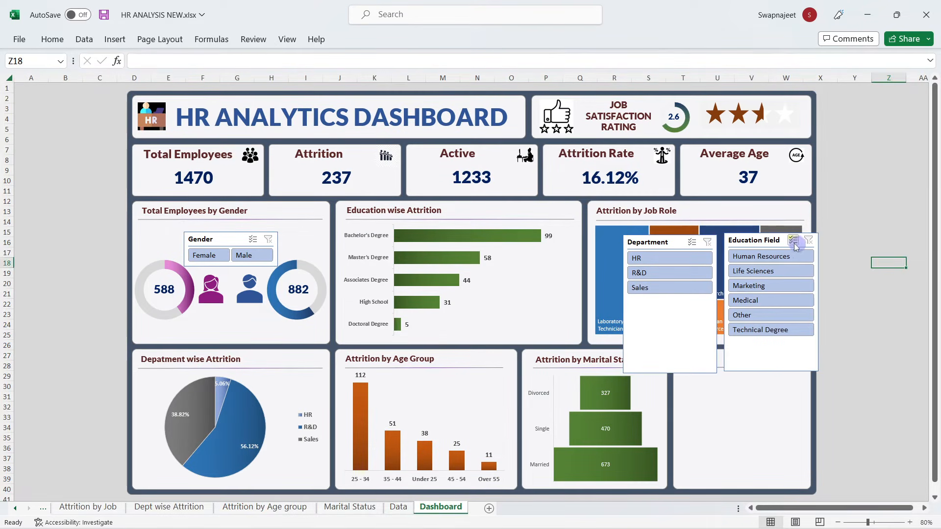
Step: Move the Education Field slicer into the empty dashboard panel and place the Department slicer beside it
{"action": "left_click_drag", "start_coordinate": [776, 240], "coordinate": [723, 387]}
{"action": "left_click_drag", "start_coordinate": [656, 242], "coordinate": [823, 399]}
{"action": "left_click_drag", "start_coordinate": [699, 385], "coordinate": [704, 391]}
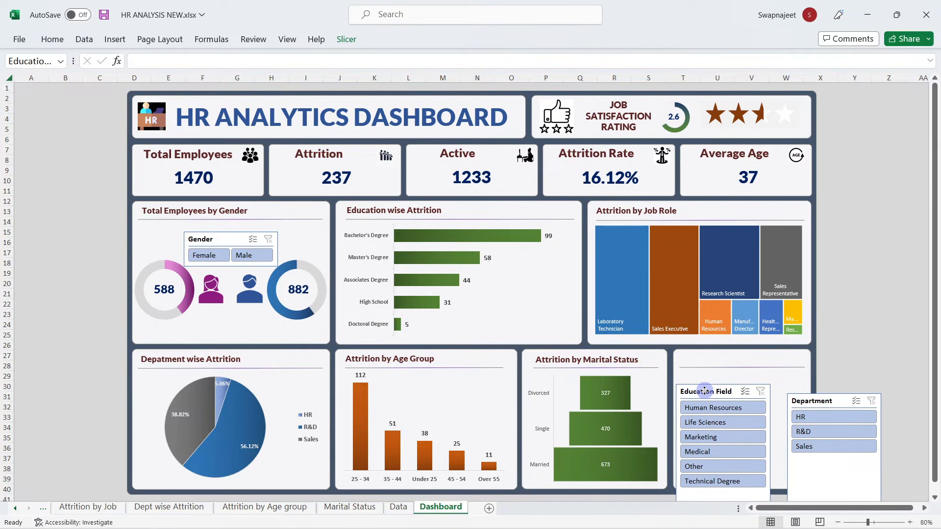
Step: Resize the Education Field slicer to about 6 cm high and 4.6 cm wide so its items fit inside the panel
{"action": "left_click", "coordinate": [857, 355]}
{"action": "scroll", "coordinate": [857, 354], "scroll_direction": "down", "scroll_amount": 1}
{"action": "left_click", "coordinate": [700, 489]}
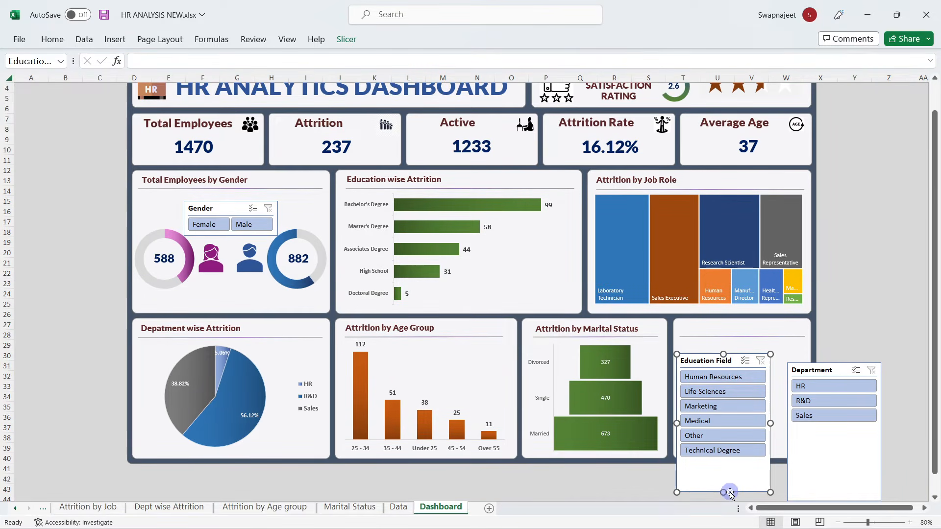
{"action": "left_click_drag", "start_coordinate": [721, 459], "coordinate": [722, 459]}
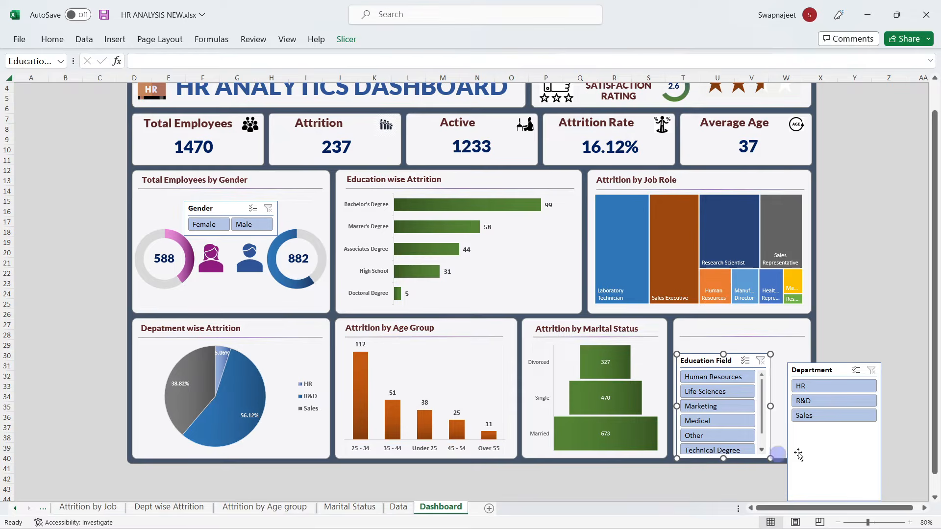
{"action": "left_click_drag", "start_coordinate": [722, 356], "coordinate": [722, 353]}
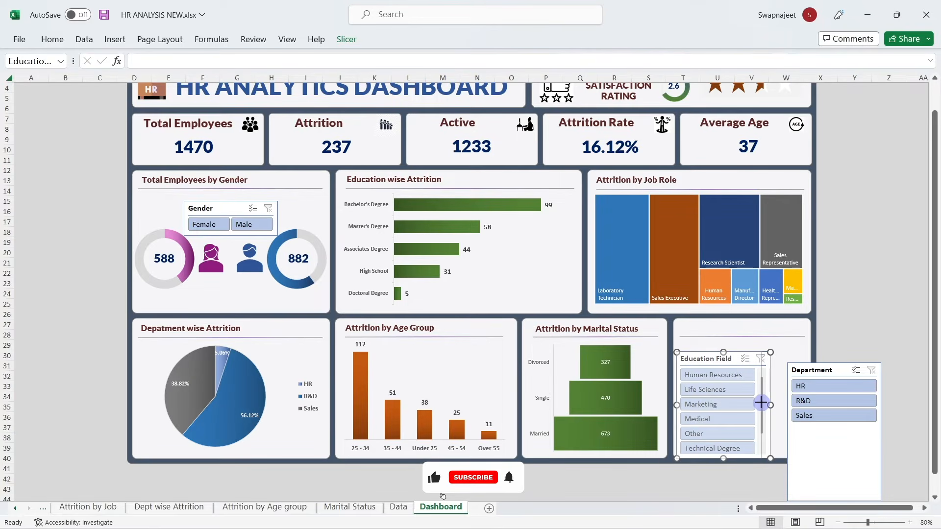
{"action": "left_click_drag", "start_coordinate": [761, 403], "coordinate": [761, 402]}
{"action": "left_click_drag", "start_coordinate": [719, 352], "coordinate": [718, 349]}
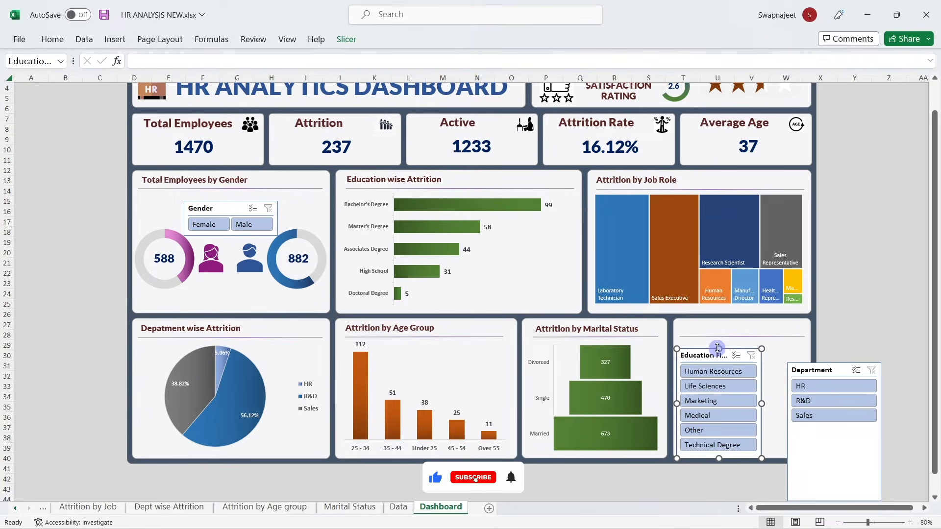
Step: Narrow and shorten the Department slicer around its three items and align it next to the Education Field slicer inside the panel
{"action": "left_click", "coordinate": [828, 370]}
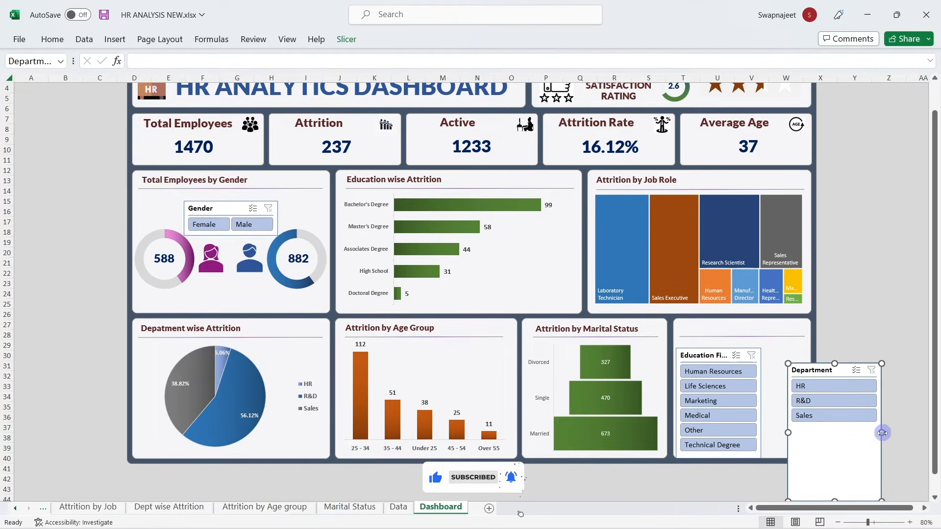
{"action": "left_click_drag", "start_coordinate": [882, 433], "coordinate": [846, 434]}
{"action": "left_click_drag", "start_coordinate": [805, 367], "coordinate": [781, 352]}
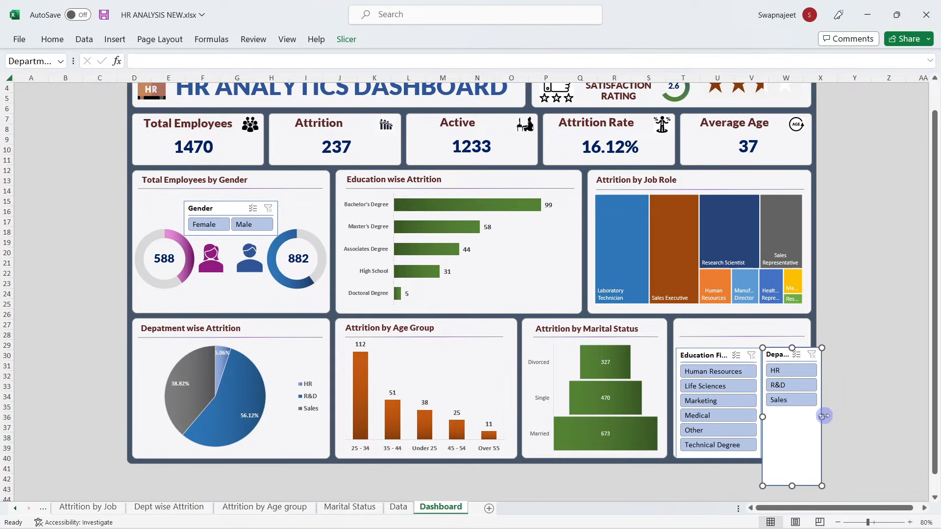
{"action": "left_click_drag", "start_coordinate": [824, 416], "coordinate": [807, 415]}
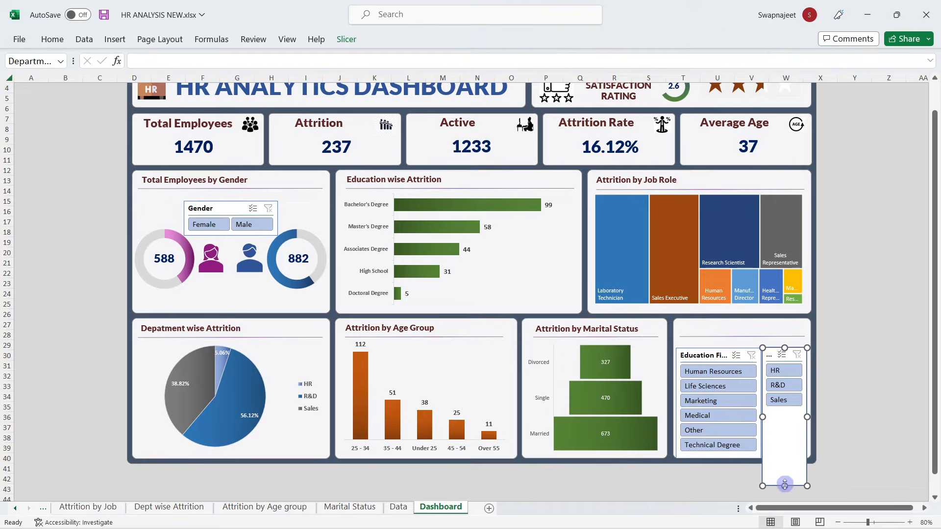
{"action": "left_click_drag", "start_coordinate": [784, 485], "coordinate": [785, 416]}
{"action": "left_click", "coordinate": [869, 355]}
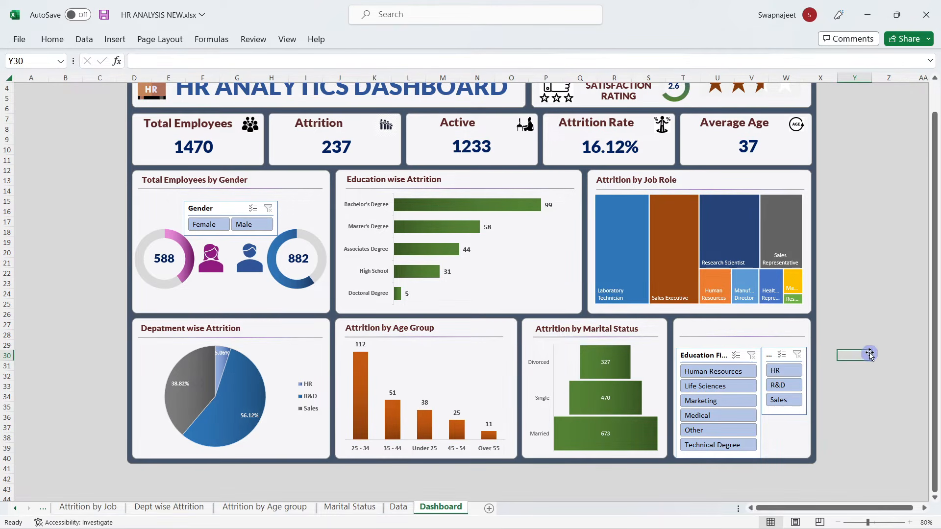
{"action": "left_click", "coordinate": [769, 346]}
{"action": "left_click_drag", "start_coordinate": [768, 346], "coordinate": [768, 347]}
{"action": "left_click", "coordinate": [841, 283]}
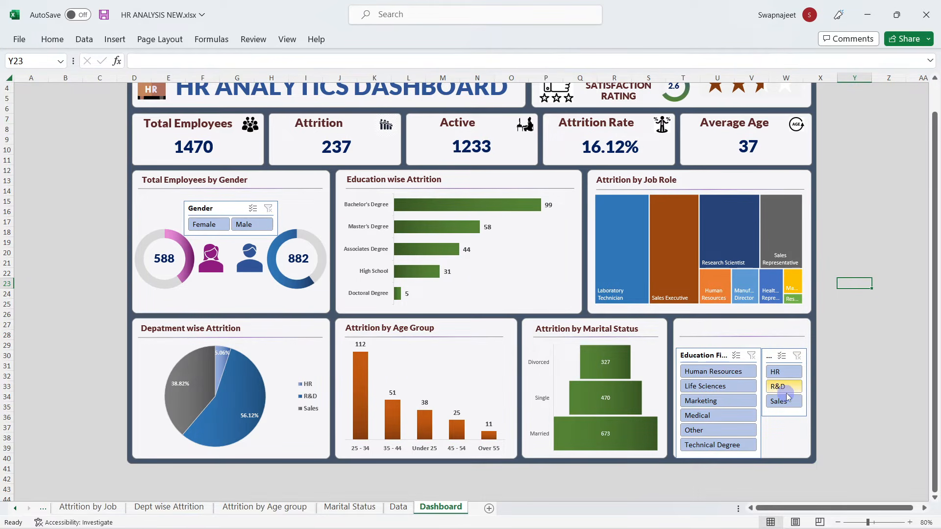
Step: Select the Education Field slicer and bring up its slicer style options
{"action": "left_click", "coordinate": [687, 363]}
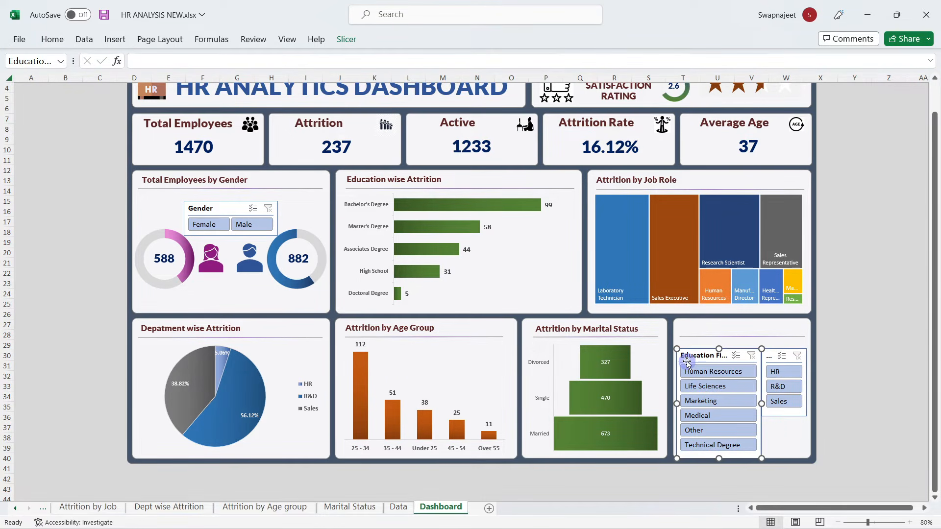
{"action": "left_click", "coordinate": [352, 41]}
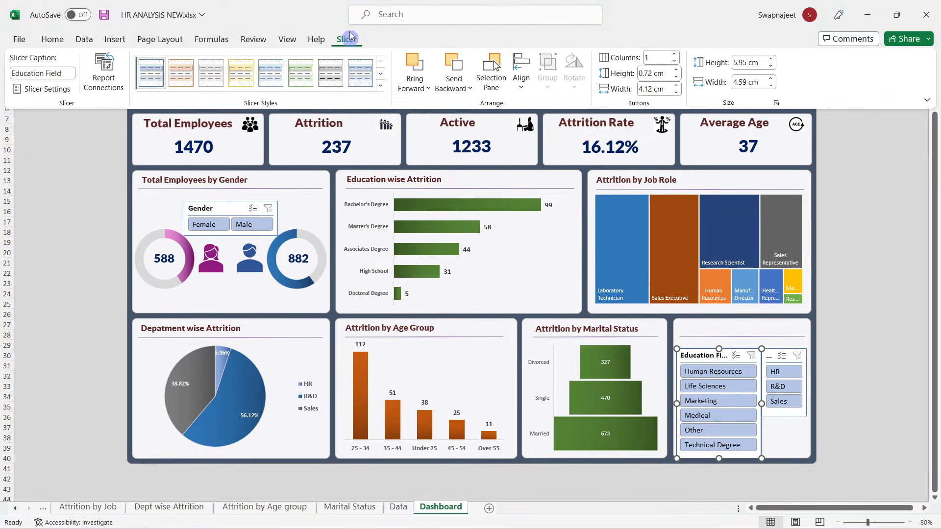
{"action": "right_click", "coordinate": [141, 78]}
{"action": "right_click", "coordinate": [144, 70]}
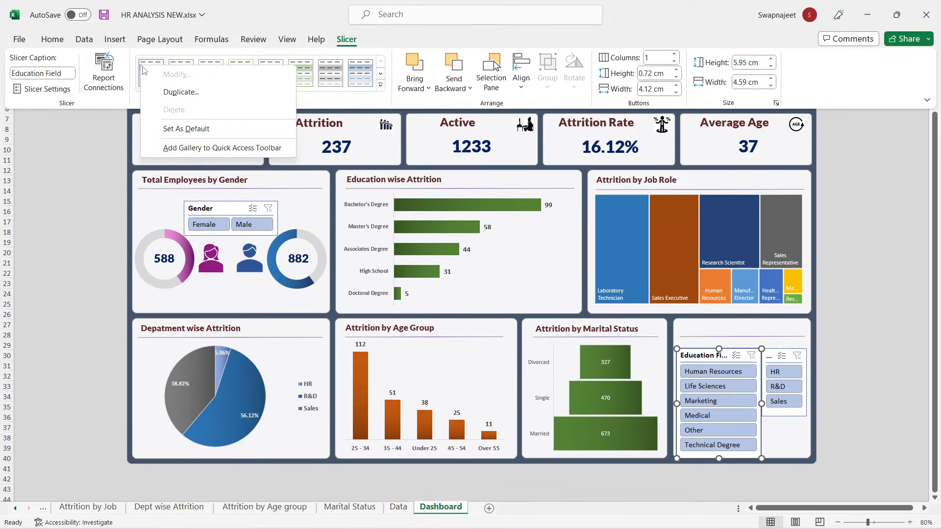
{"action": "left_click", "coordinate": [81, 174]}
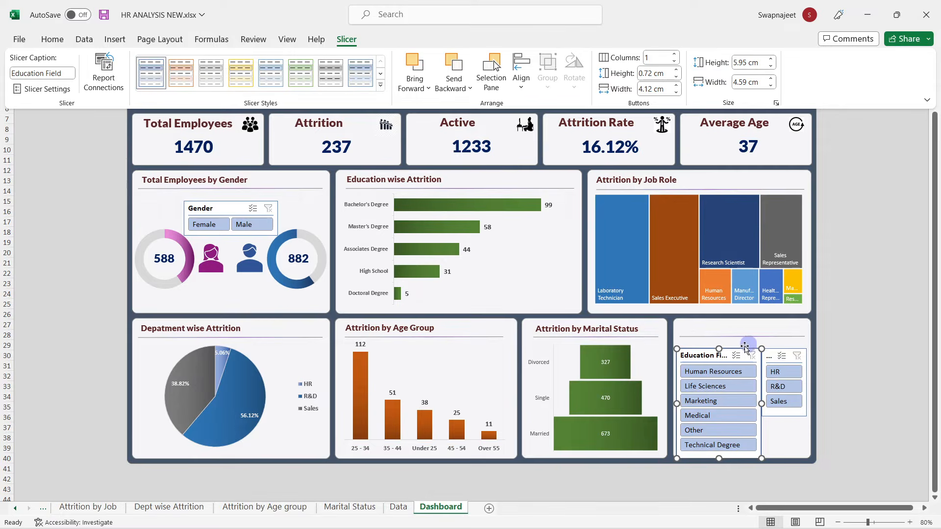
{"action": "left_click", "coordinate": [380, 85]}
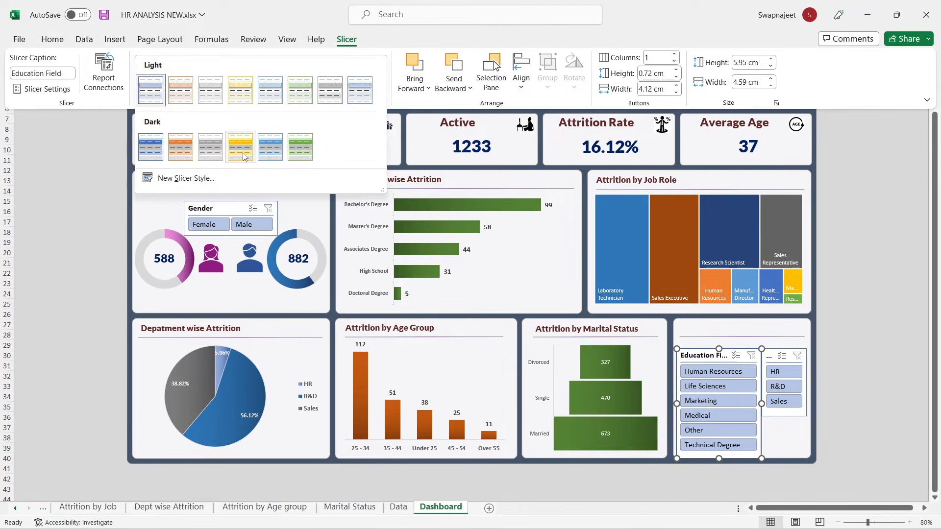
{"action": "left_click", "coordinate": [32, 177]}
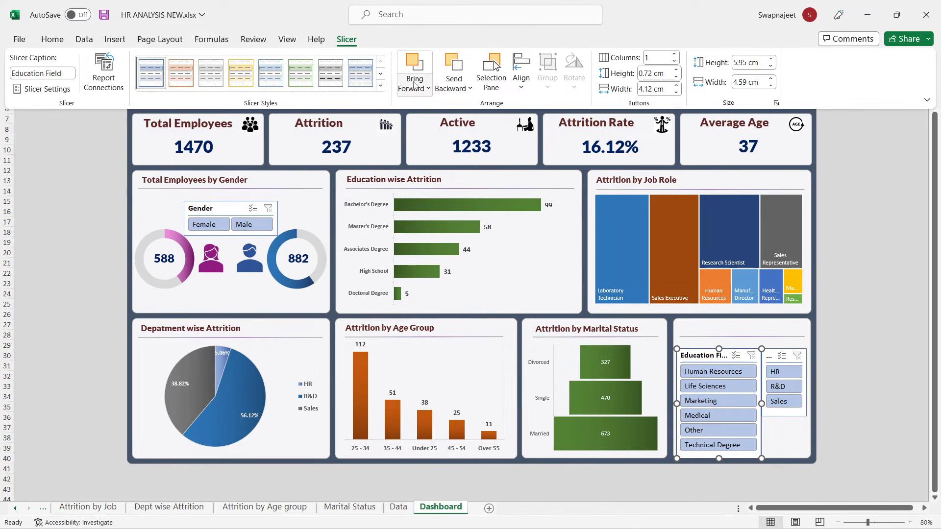
Step: Start a new slicer style named "Slicer" and give its Whole Slicer element a very light grey background fill
{"action": "left_click", "coordinate": [383, 91]}
{"action": "left_click", "coordinate": [211, 179]}
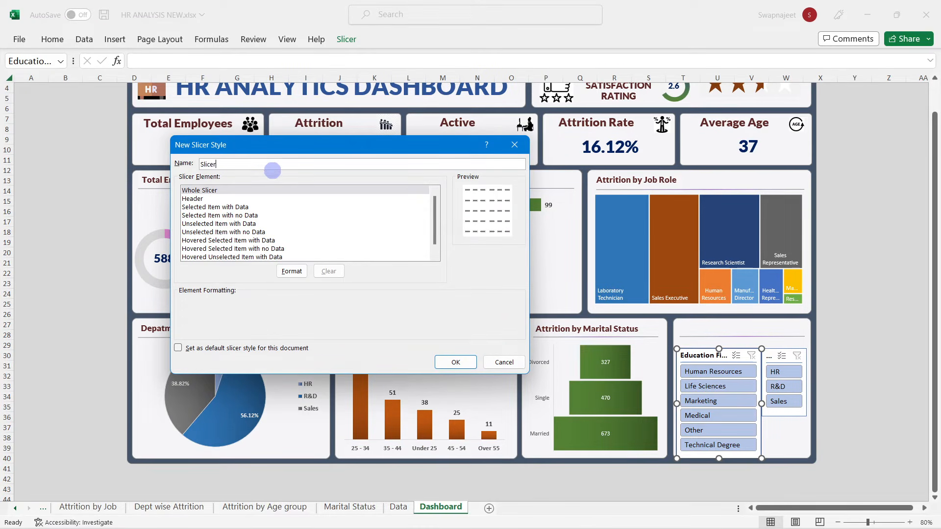
{"action": "left_click", "coordinate": [200, 191]}
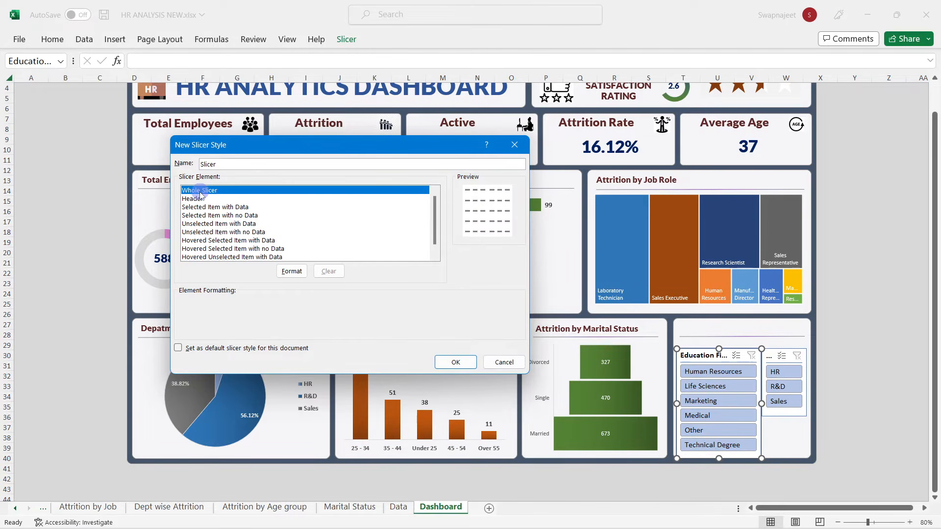
{"action": "left_click", "coordinate": [291, 272]}
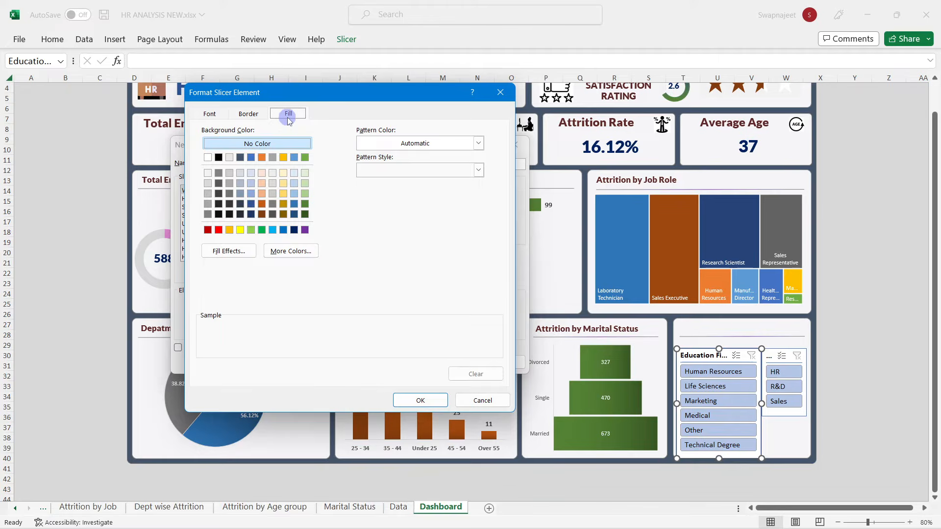
{"action": "left_click", "coordinate": [209, 173]}
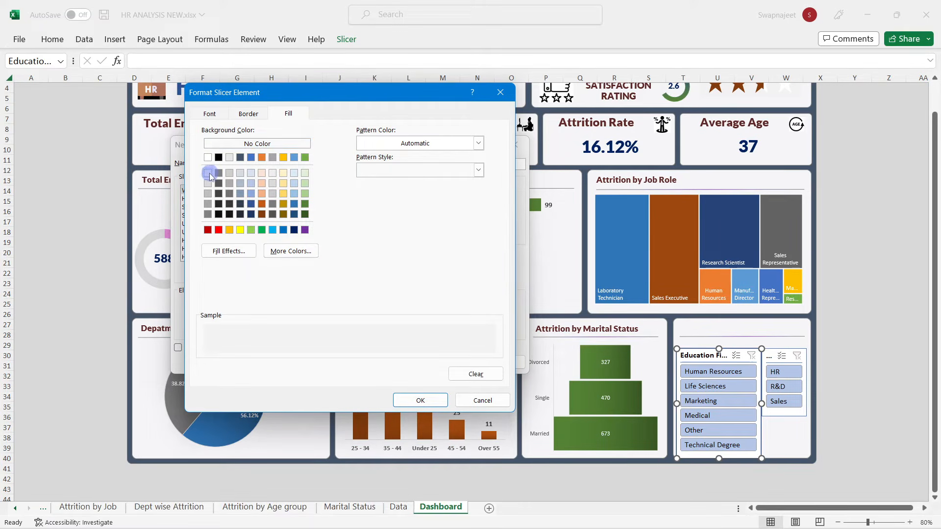
{"action": "left_click", "coordinate": [421, 400]}
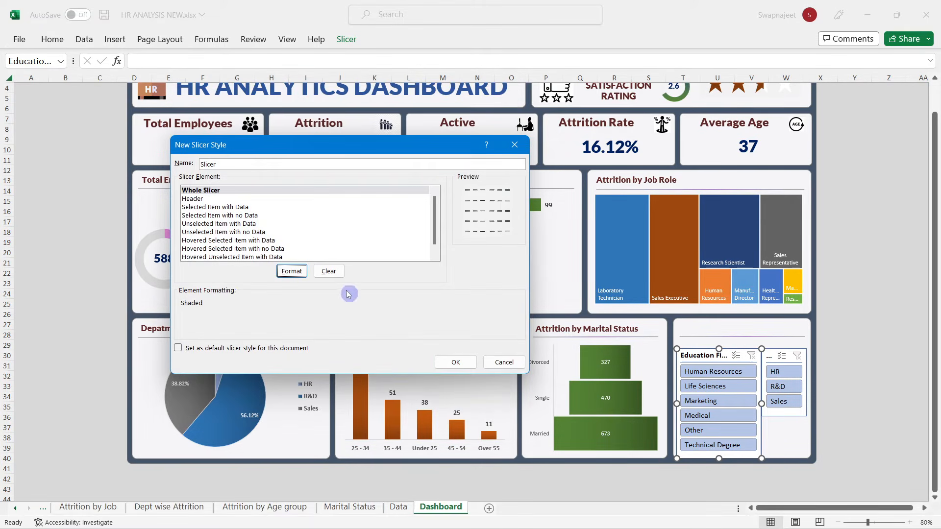
Step: Set the font of the style's Selected Item with Data element to Calibri (Body) in Bold
{"action": "left_click", "coordinate": [194, 199]}
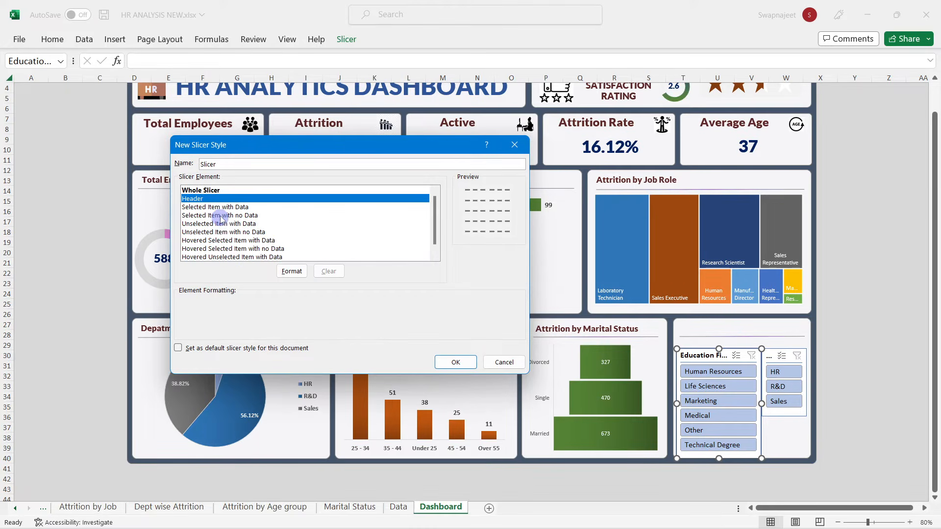
{"action": "left_click", "coordinate": [218, 208]}
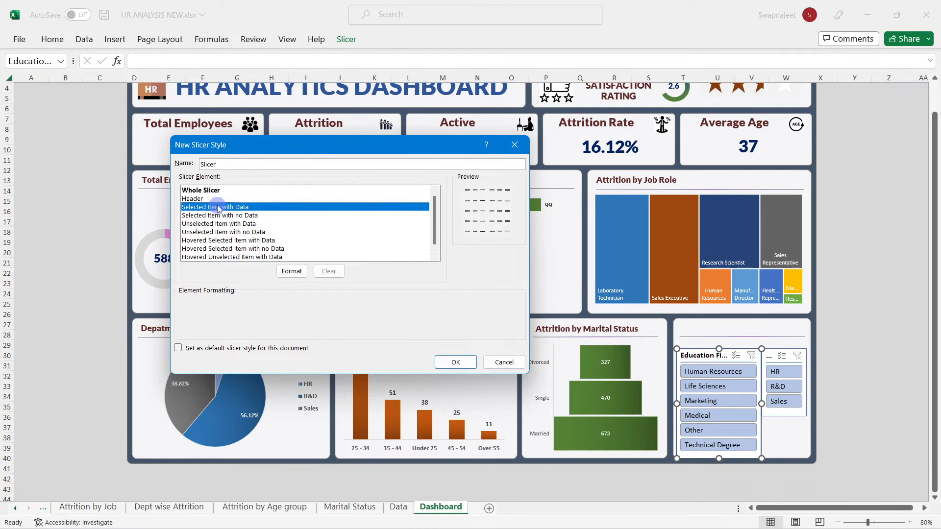
{"action": "left_click", "coordinate": [292, 271]}
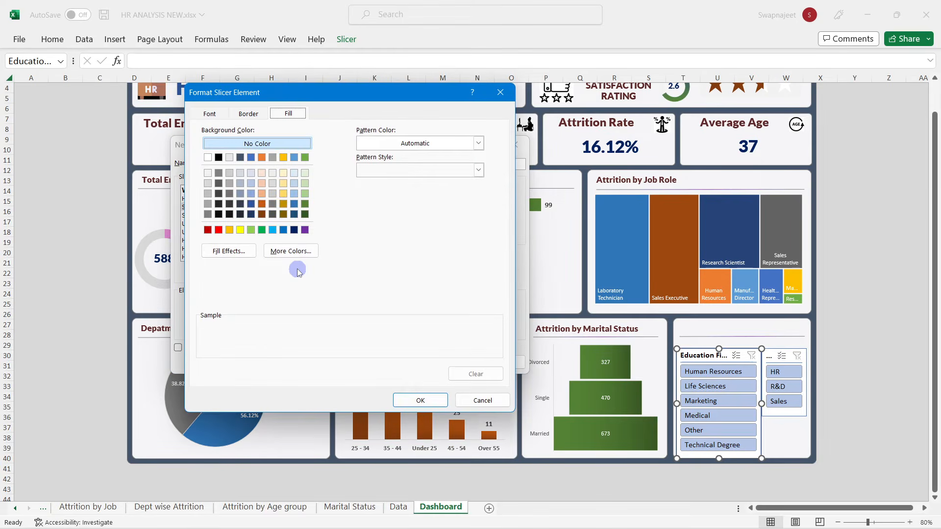
{"action": "left_click", "coordinate": [209, 113]}
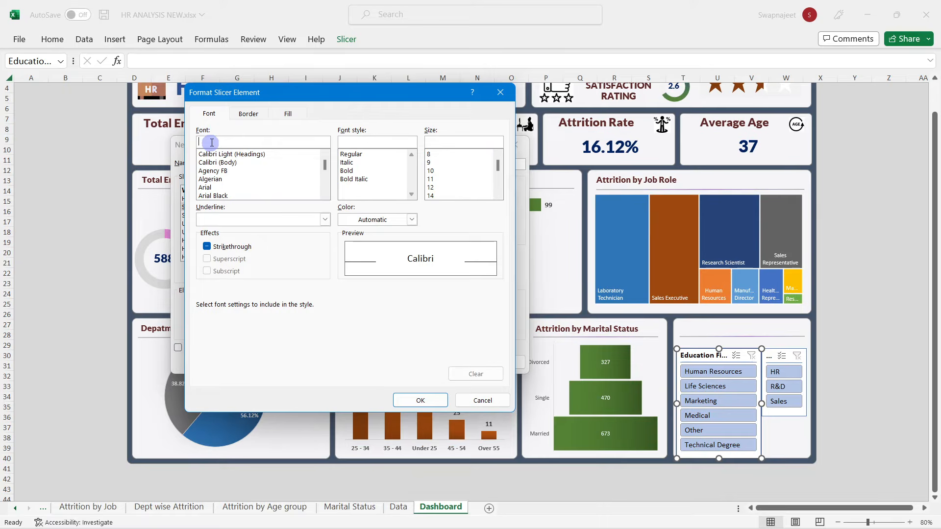
{"action": "left_click", "coordinate": [219, 162]}
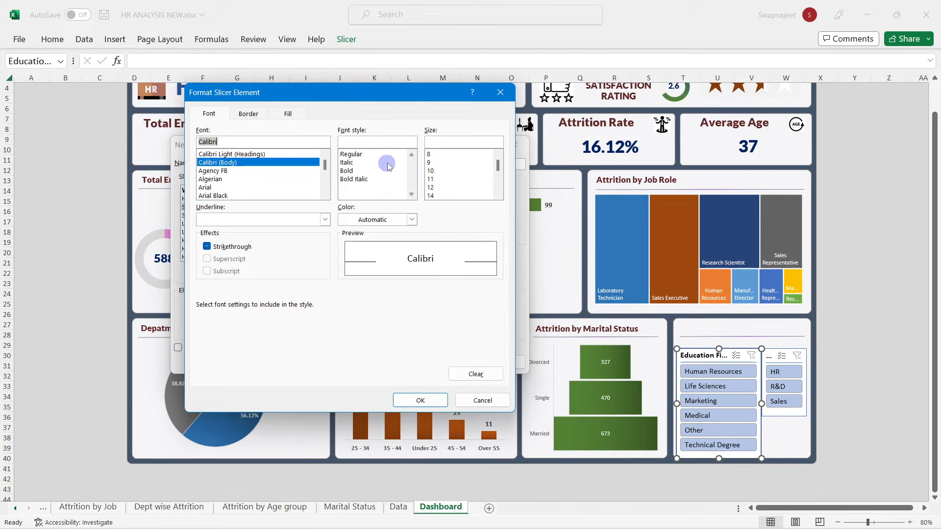
{"action": "left_click", "coordinate": [353, 170]}
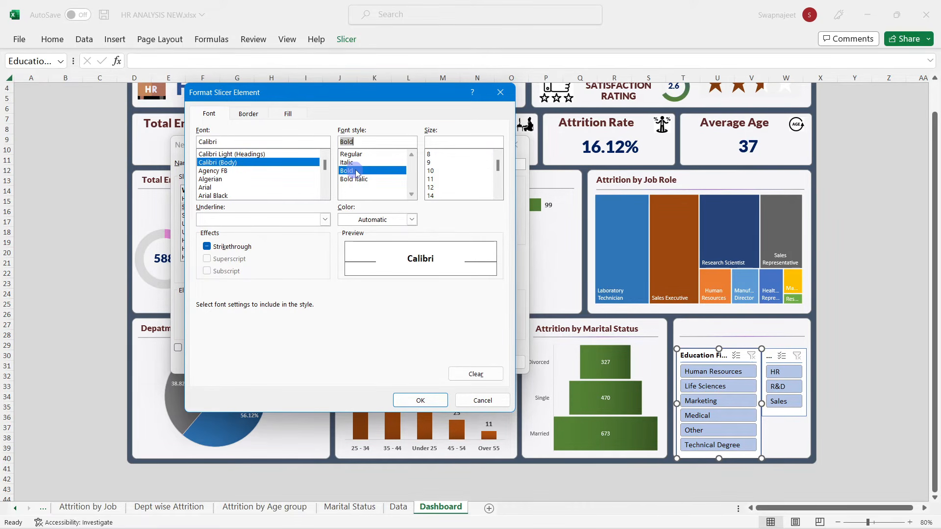
Step: Fill the Selected Item with Data element with a two-color gradient from dark green to light green, using Vertical shading
{"action": "left_click", "coordinate": [245, 114]}
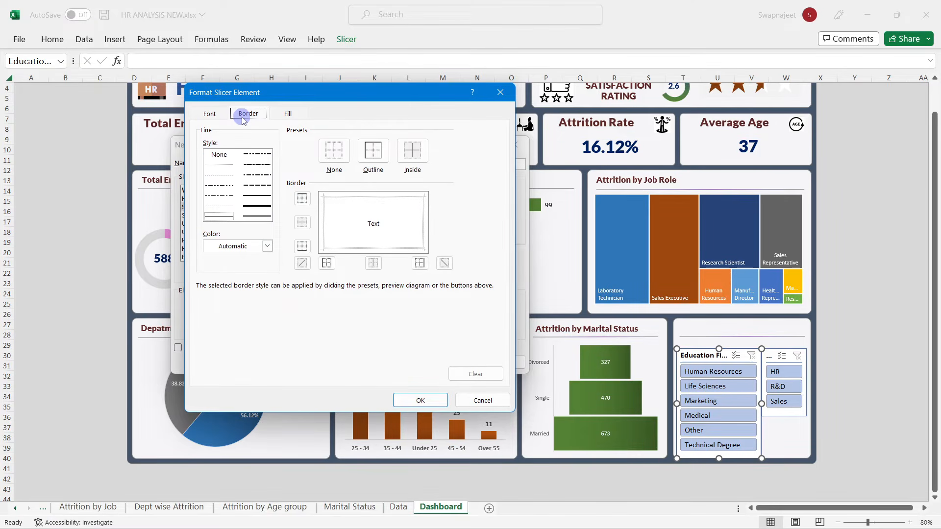
{"action": "left_click", "coordinate": [275, 117]}
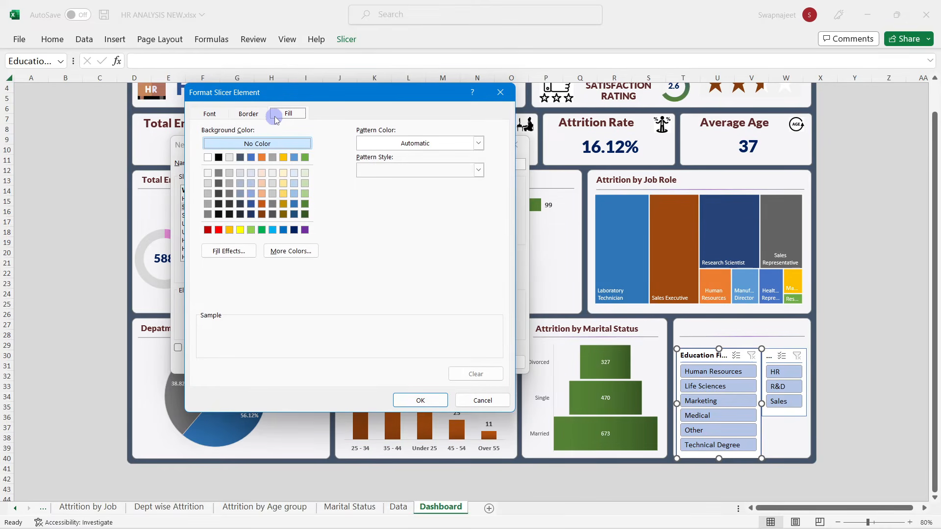
{"action": "left_click", "coordinate": [239, 251]}
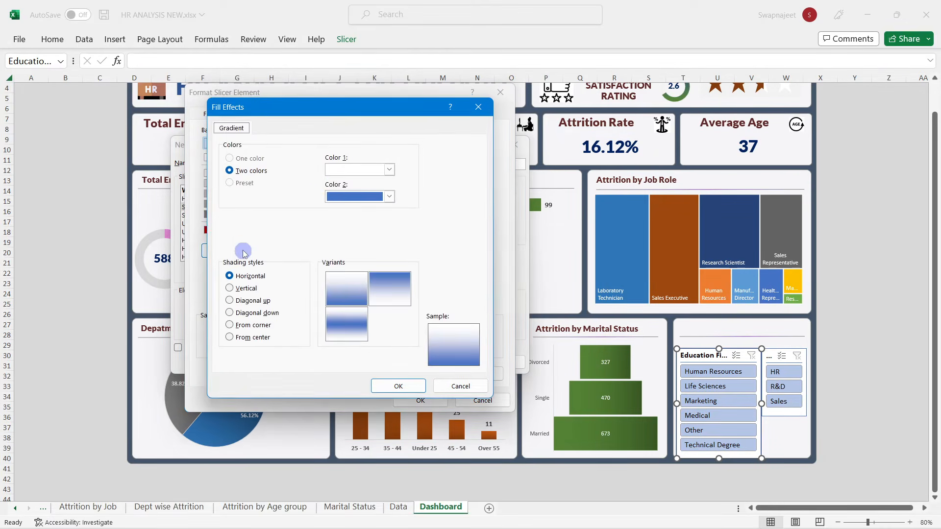
{"action": "left_click", "coordinate": [349, 170]}
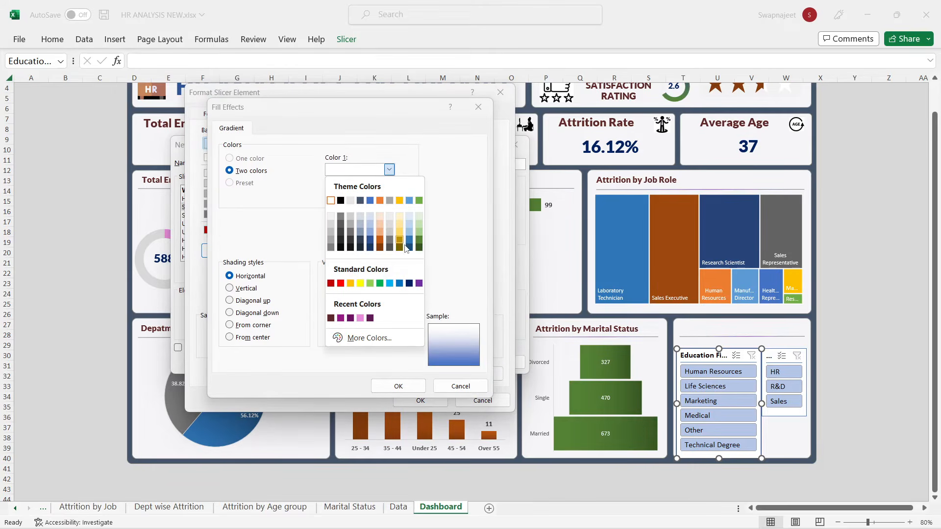
{"action": "left_click", "coordinate": [419, 248]}
{"action": "left_click", "coordinate": [389, 197]}
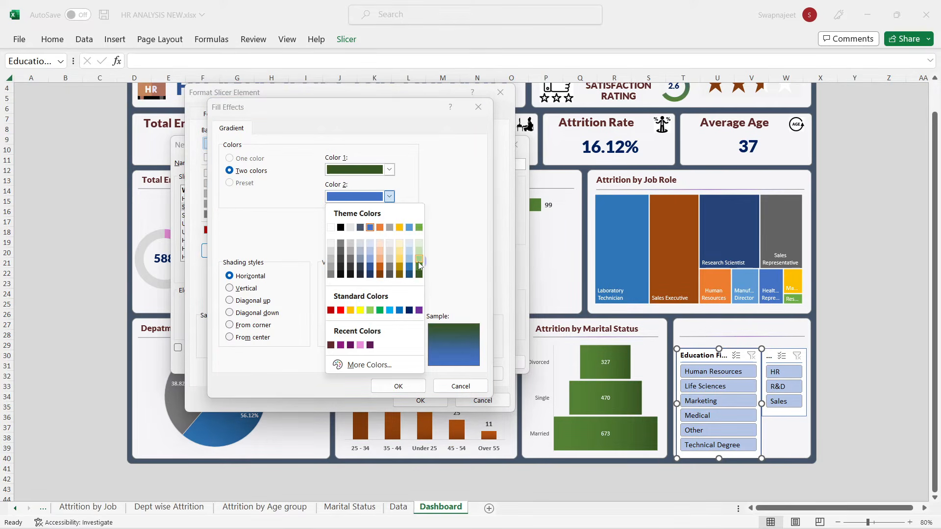
{"action": "left_click", "coordinate": [419, 261]}
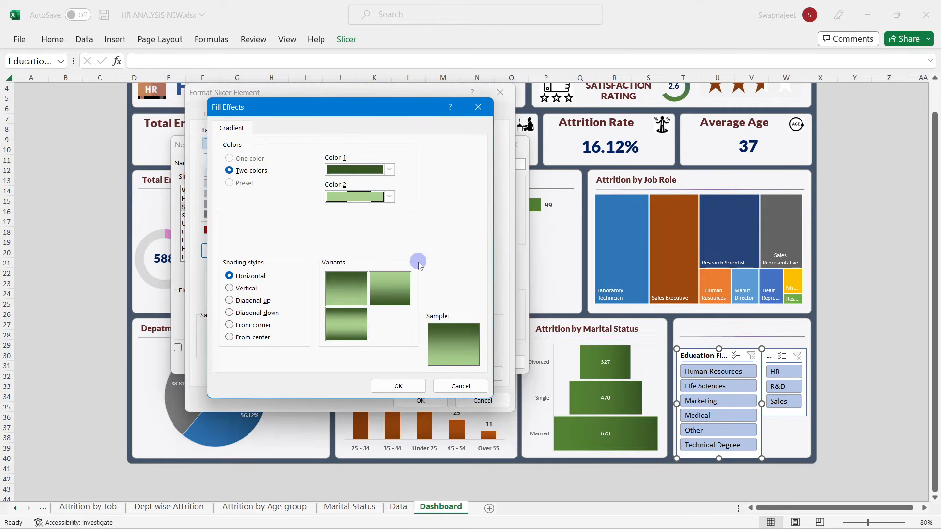
{"action": "left_click", "coordinate": [246, 289]}
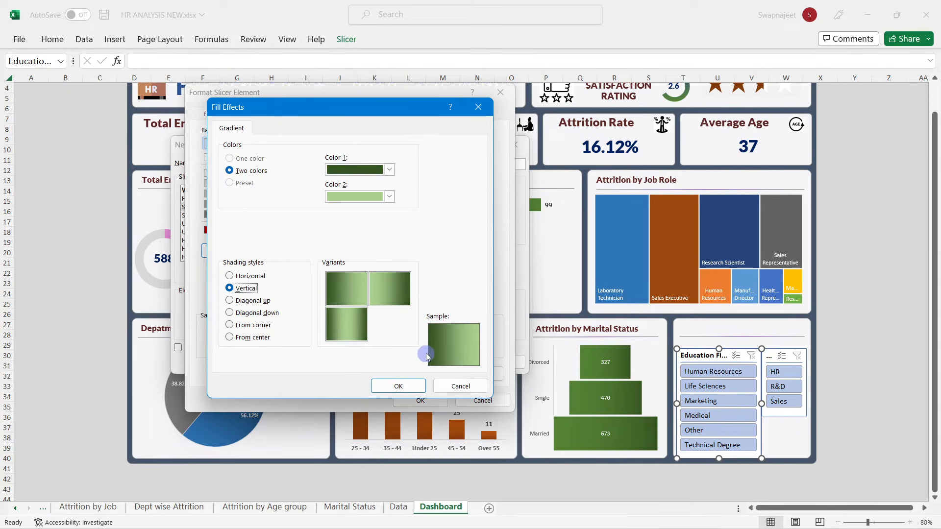
{"action": "left_click", "coordinate": [398, 386]}
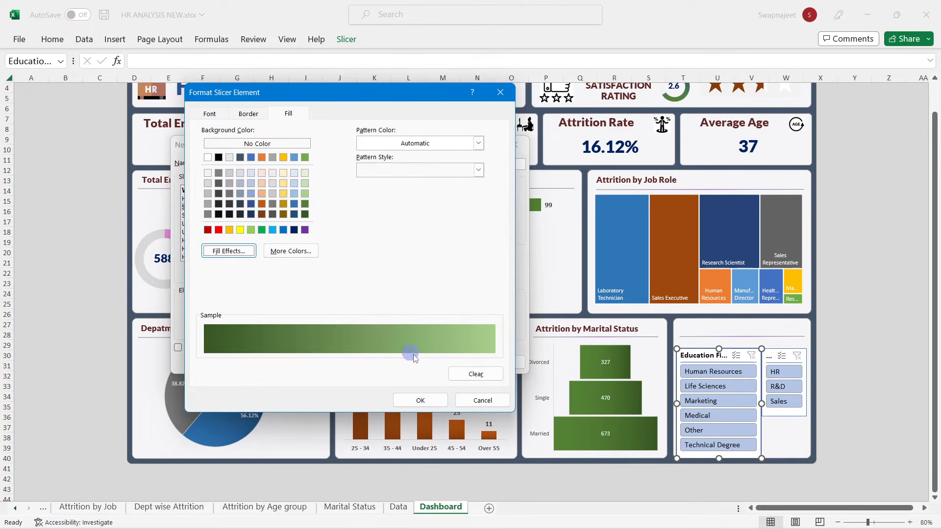
{"action": "left_click", "coordinate": [421, 400]}
Step: Fill the Selected Item with no Data element with a two-color gradient from dark grey to medium grey, using Vertical shading
{"action": "left_click", "coordinate": [214, 216]}
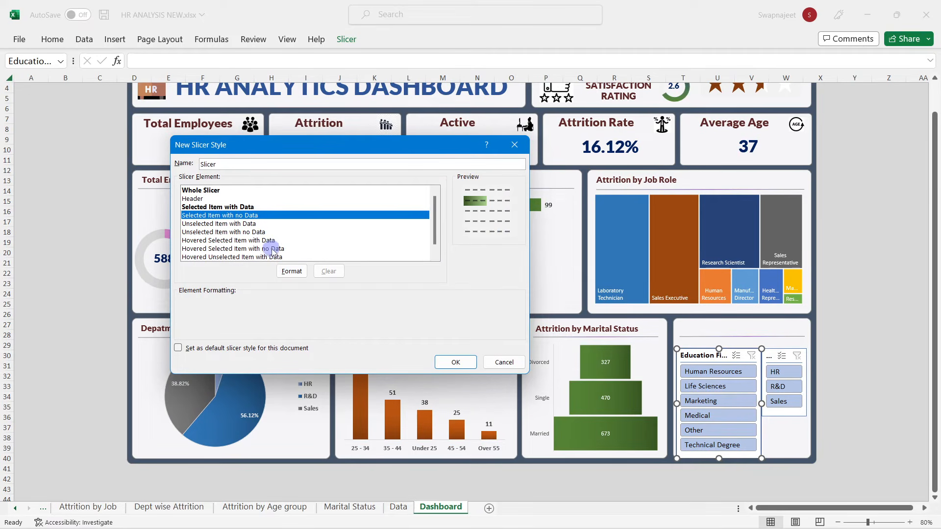
{"action": "left_click", "coordinate": [289, 270]}
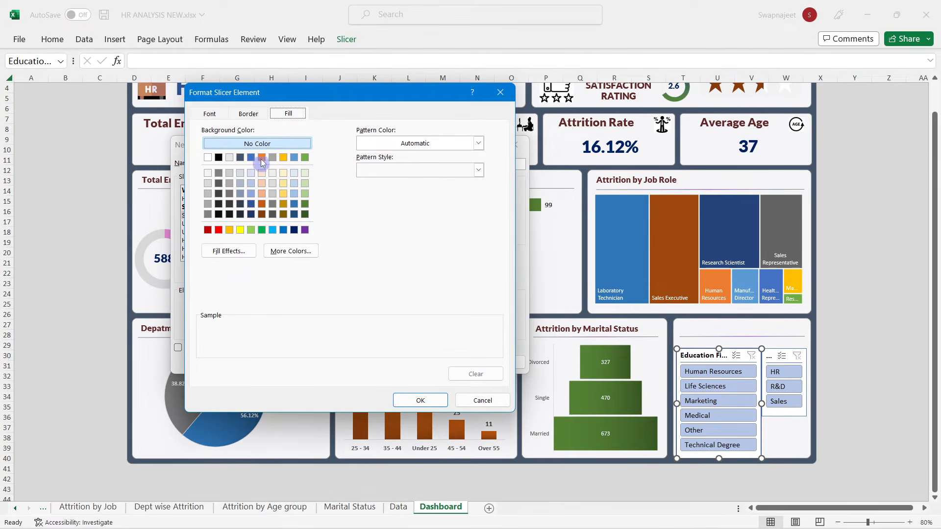
{"action": "left_click", "coordinate": [231, 250]}
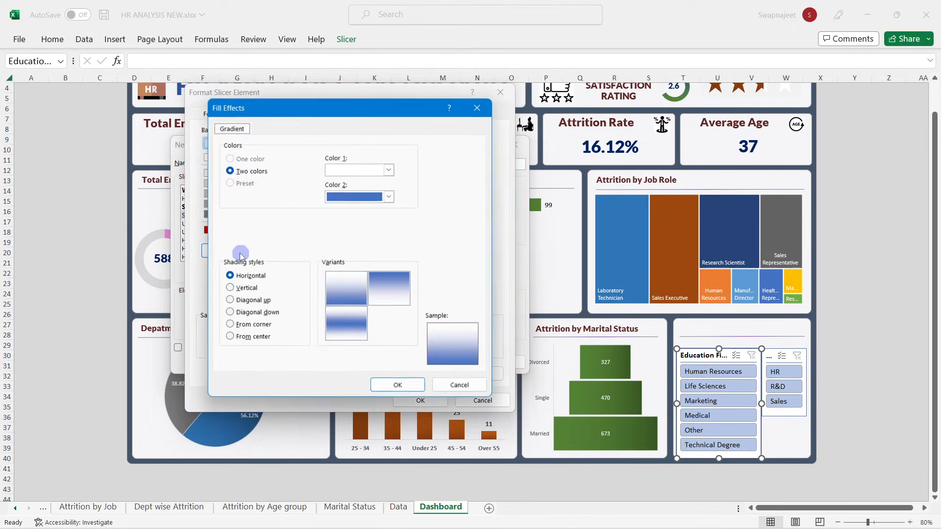
{"action": "left_click", "coordinate": [337, 172]}
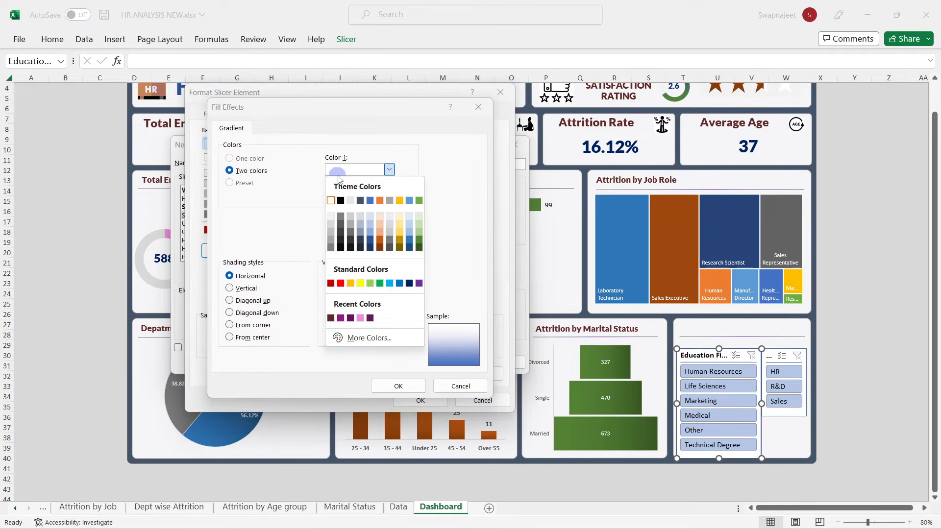
{"action": "left_click", "coordinate": [340, 233]}
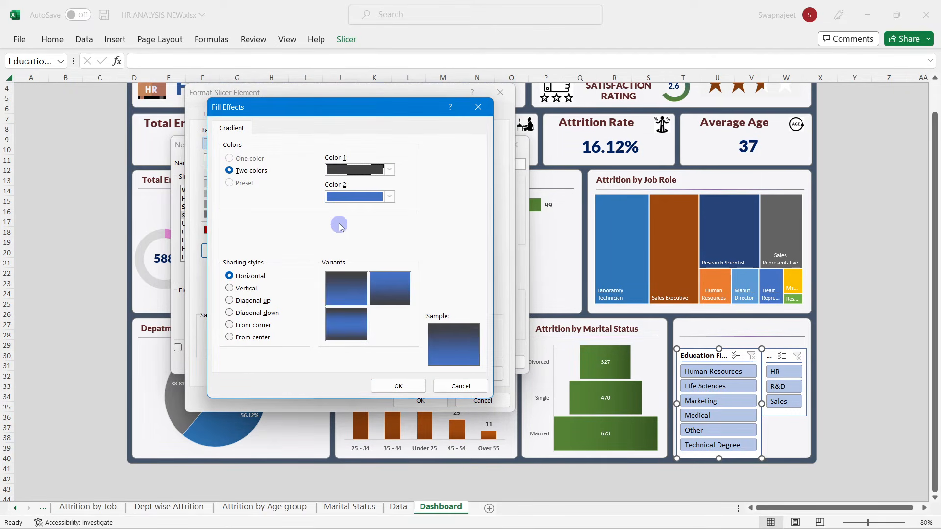
{"action": "left_click", "coordinate": [342, 196]}
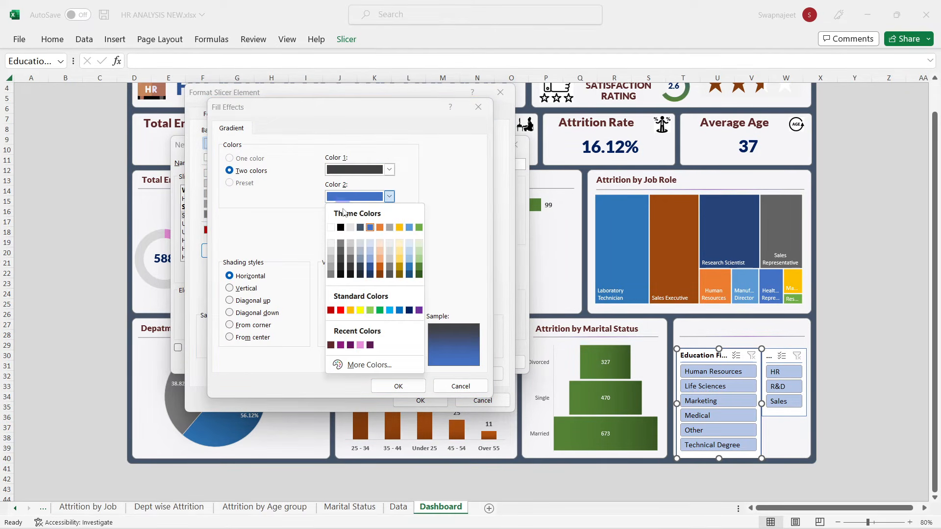
{"action": "left_click", "coordinate": [330, 276]}
{"action": "left_click", "coordinate": [249, 288]}
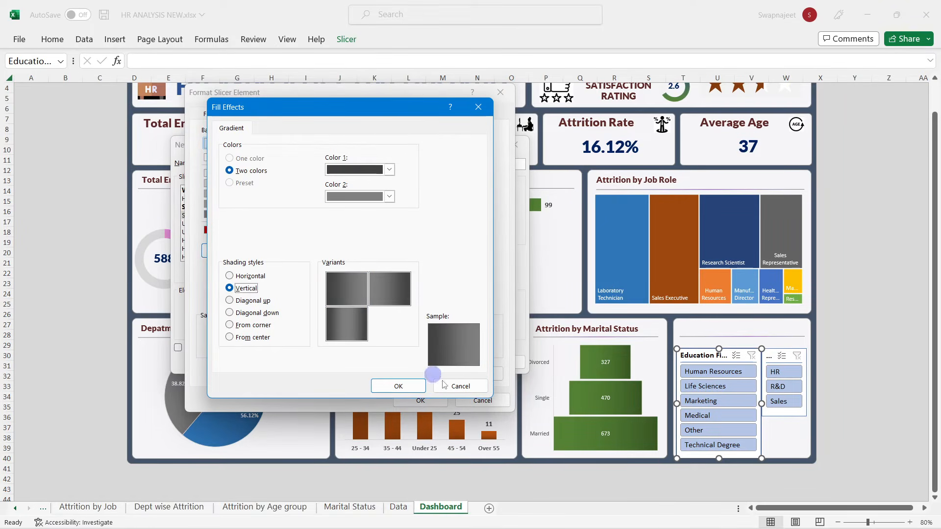
{"action": "left_click", "coordinate": [417, 386]}
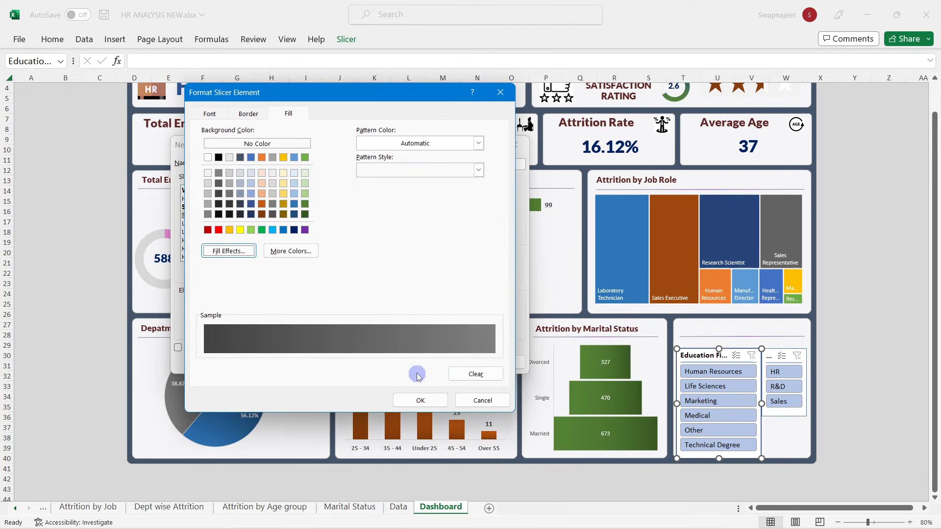
{"action": "left_click", "coordinate": [420, 400]}
Step: Set up a Vertical two-color gradient from black to medium grey for the Unselected Item with Data element
{"action": "left_click", "coordinate": [247, 224]}
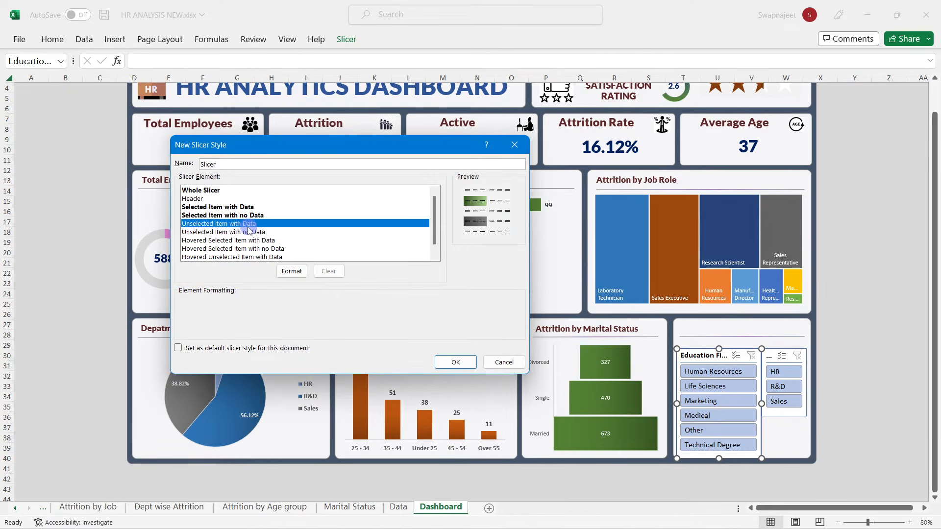
{"action": "left_click", "coordinate": [291, 271]}
{"action": "left_click", "coordinate": [229, 251]}
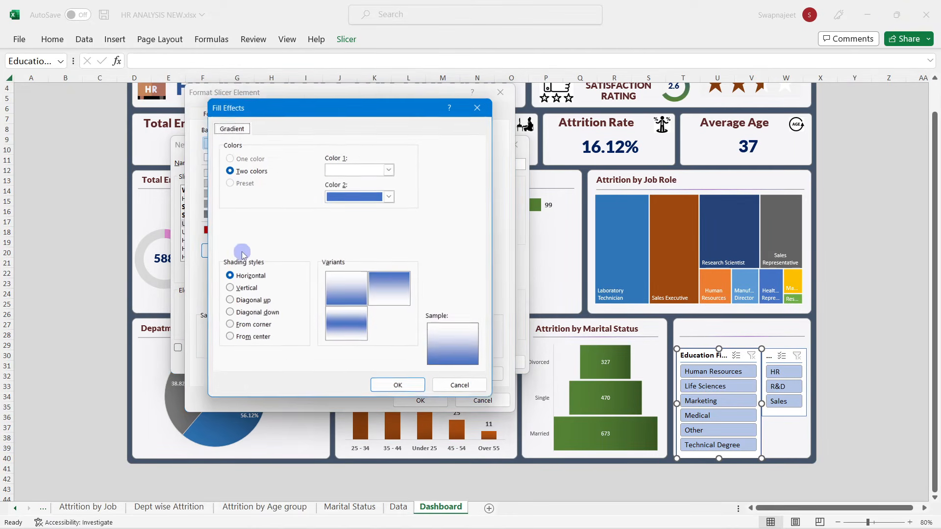
{"action": "left_click", "coordinate": [353, 170]}
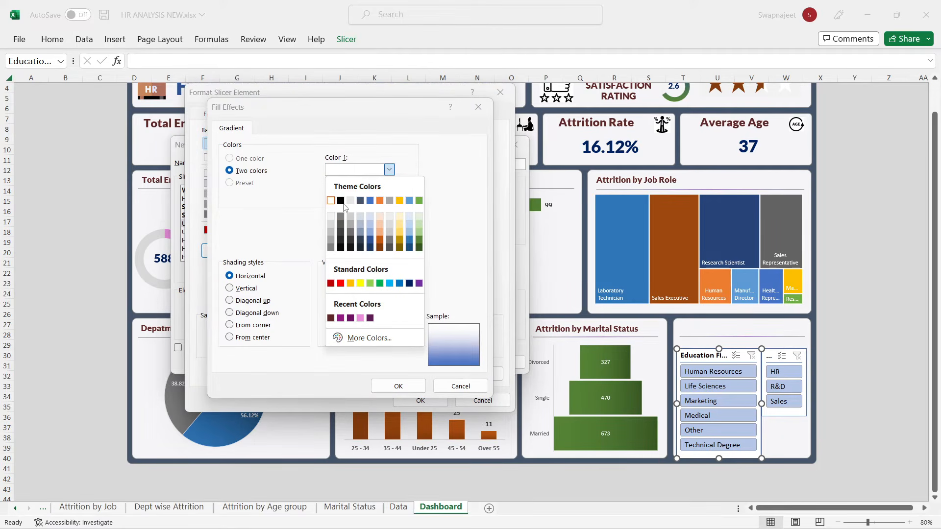
{"action": "left_click", "coordinate": [341, 201]}
{"action": "left_click", "coordinate": [349, 197]}
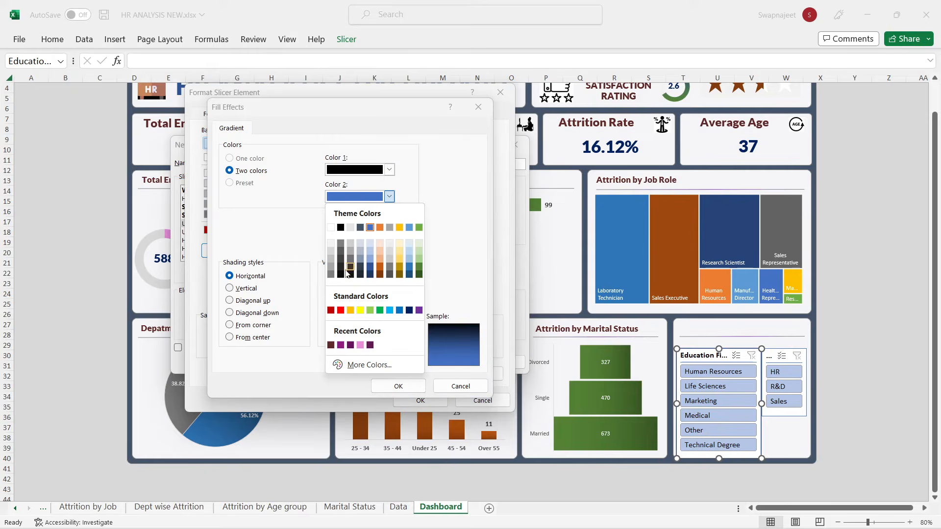
{"action": "left_click", "coordinate": [331, 275]}
{"action": "left_click", "coordinate": [255, 288]}
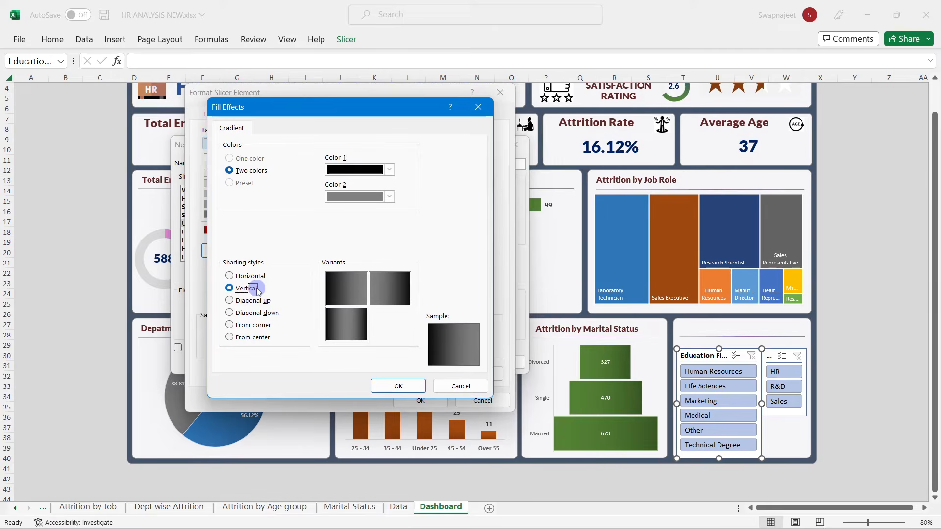
Step: Change the first gradient color of Unselected Item with Data to a very dark grey and save the new slicer style
{"action": "left_click", "coordinate": [358, 170]}
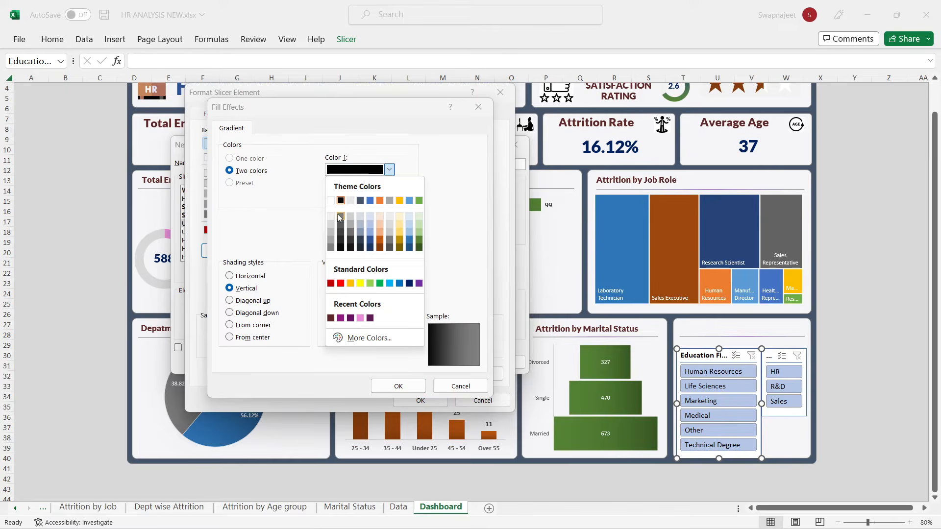
{"action": "left_click", "coordinate": [343, 249]}
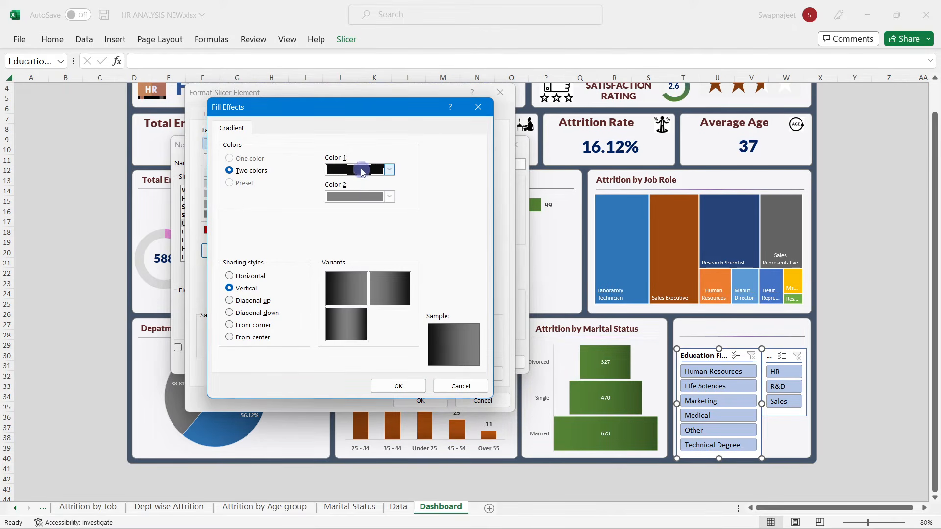
{"action": "left_click", "coordinate": [361, 169]}
{"action": "left_click", "coordinate": [342, 245]}
{"action": "left_click", "coordinate": [358, 170]}
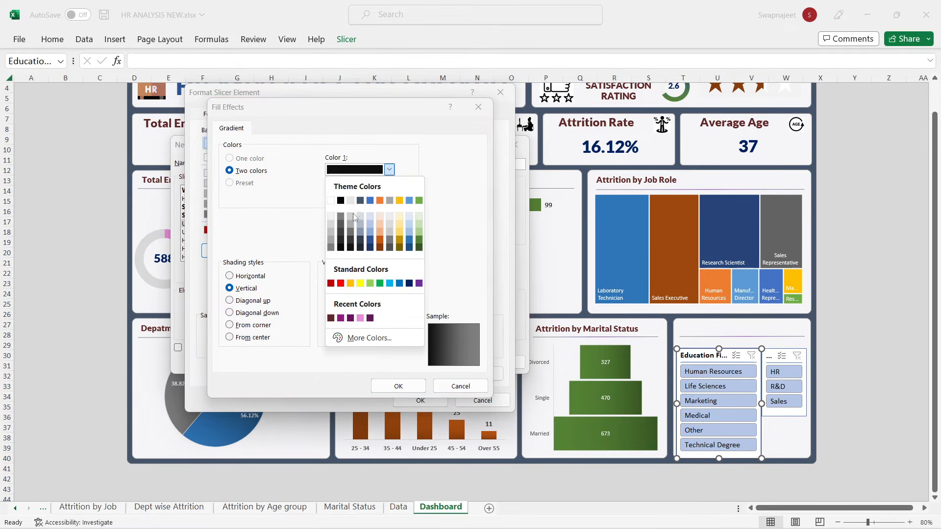
{"action": "left_click", "coordinate": [342, 245]}
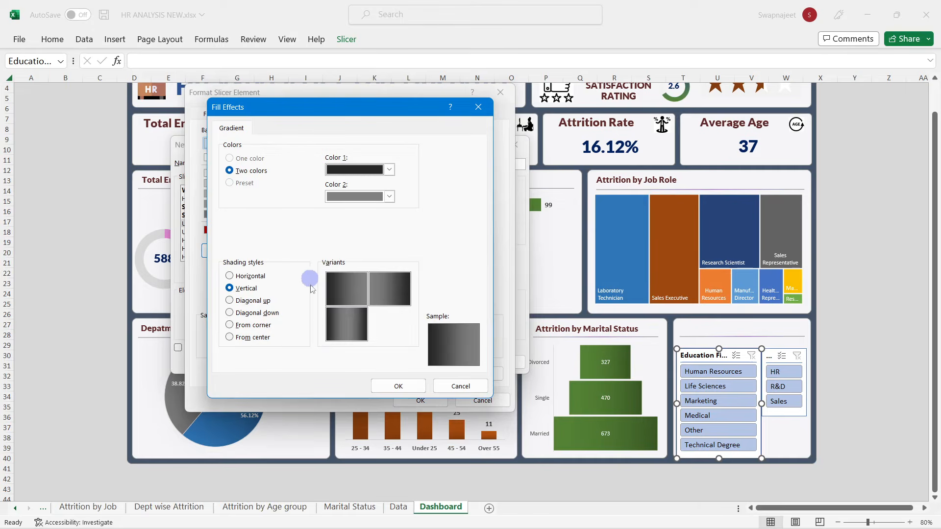
{"action": "left_click", "coordinate": [398, 385]}
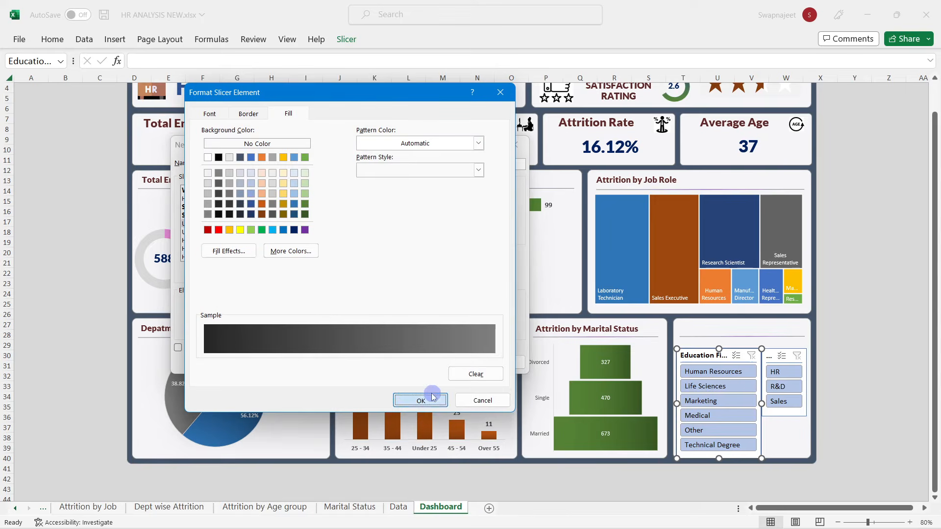
{"action": "left_click", "coordinate": [426, 398]}
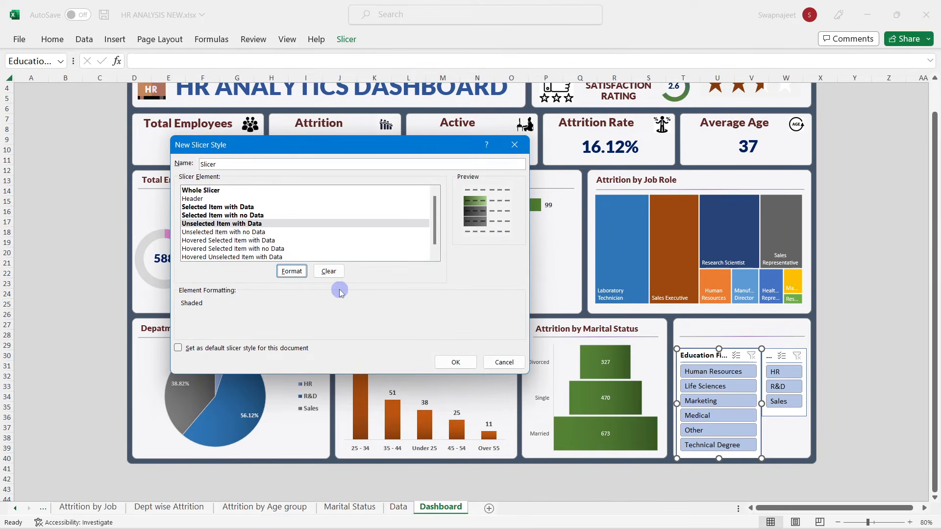
{"action": "left_click", "coordinate": [448, 362]}
Step: Apply the custom Slicer style to the Education Field slicer and nudge the Education Field and Department slicers into line
{"action": "left_click_drag", "start_coordinate": [703, 359], "coordinate": [702, 358]}
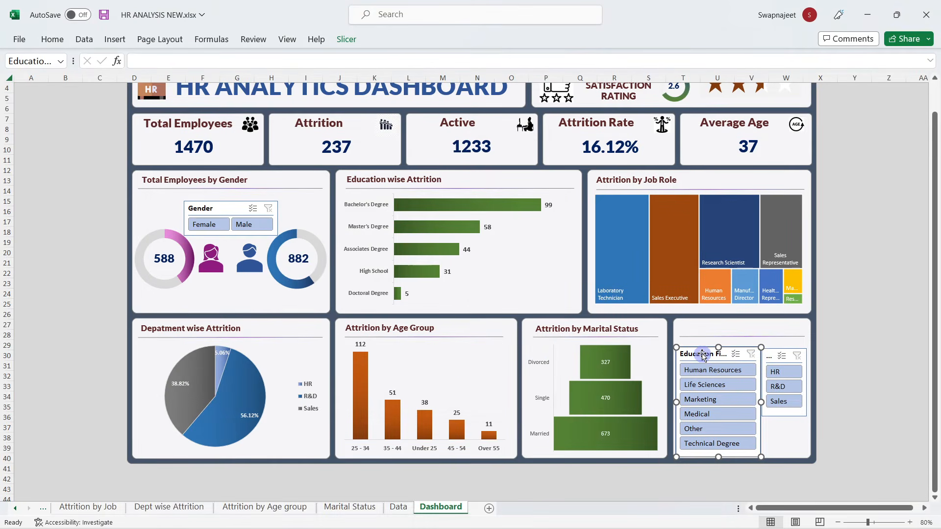
{"action": "left_click", "coordinate": [346, 40]}
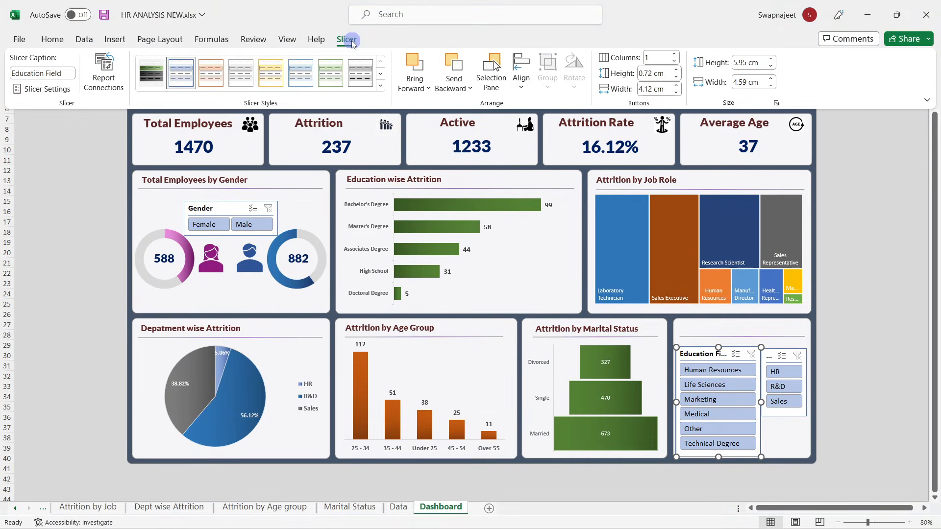
{"action": "left_click", "coordinate": [159, 74]}
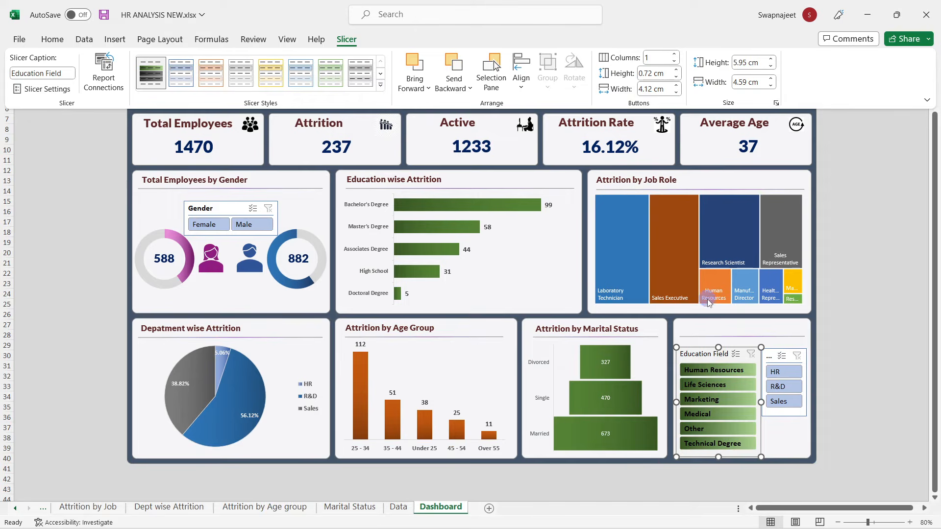
{"action": "left_click_drag", "start_coordinate": [766, 352], "coordinate": [769, 350]}
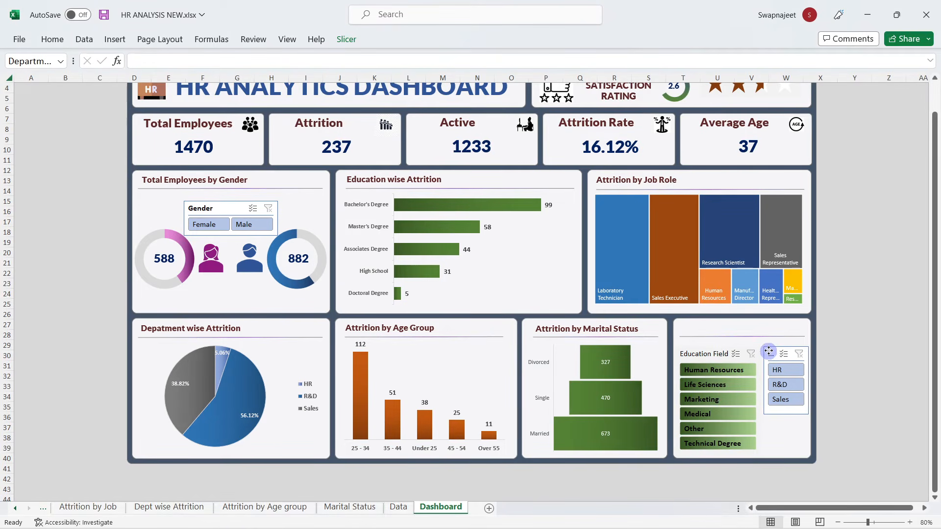
Step: Test the restyled Education Field slicer by filtering on Human Resources, and clear the filter again
{"action": "left_click", "coordinate": [850, 336]}
{"action": "left_click", "coordinate": [722, 372]}
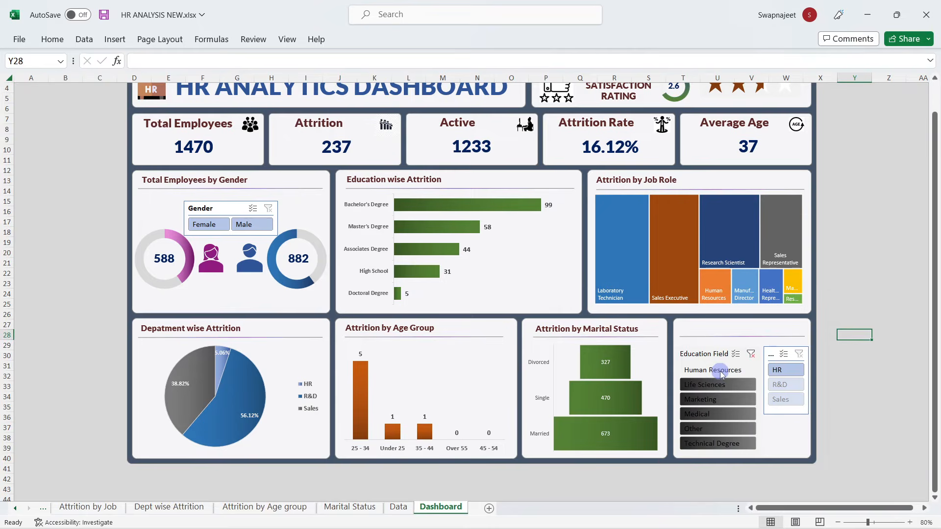
{"action": "left_click", "coordinate": [718, 375]}
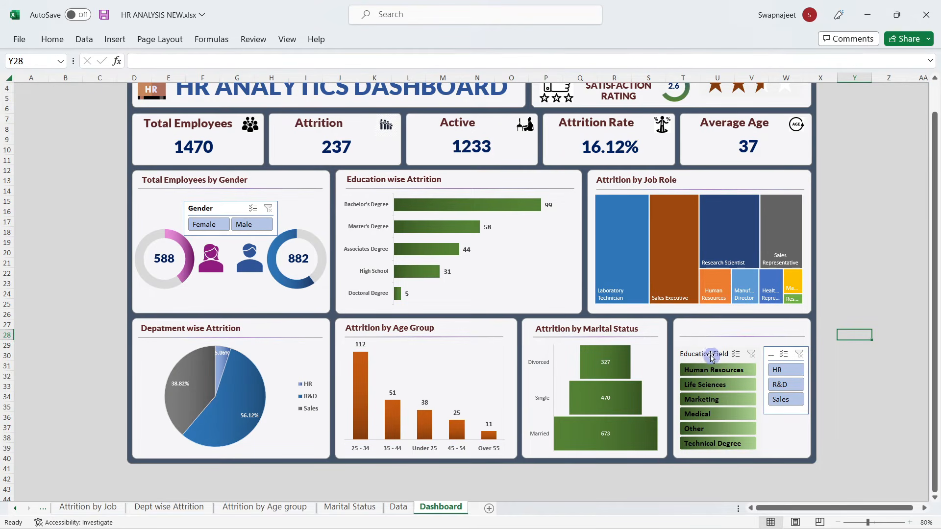
Step: Modify the custom Slicer style so the Selected Item with Data element uses a white font color
{"action": "left_click", "coordinate": [679, 354]}
{"action": "left_click", "coordinate": [363, 47]}
{"action": "right_click", "coordinate": [134, 67]}
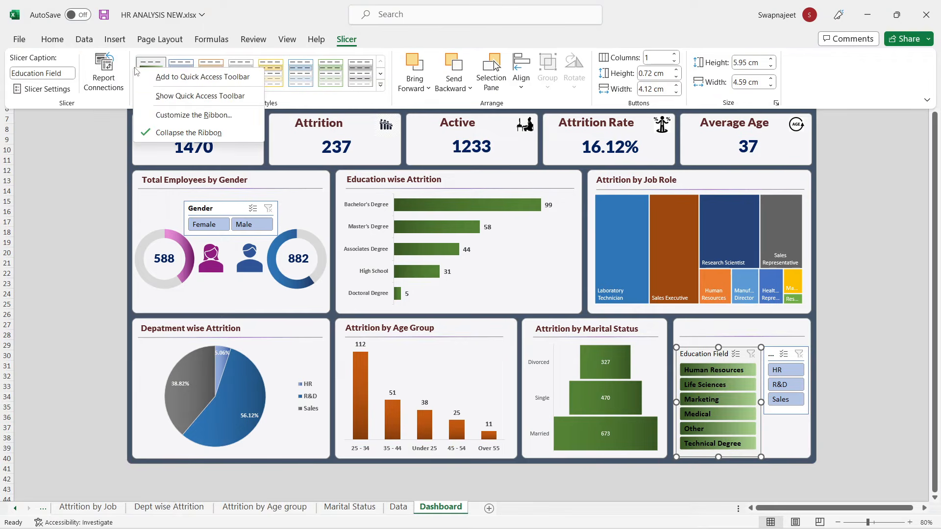
{"action": "right_click", "coordinate": [148, 55]}
{"action": "right_click", "coordinate": [142, 76]}
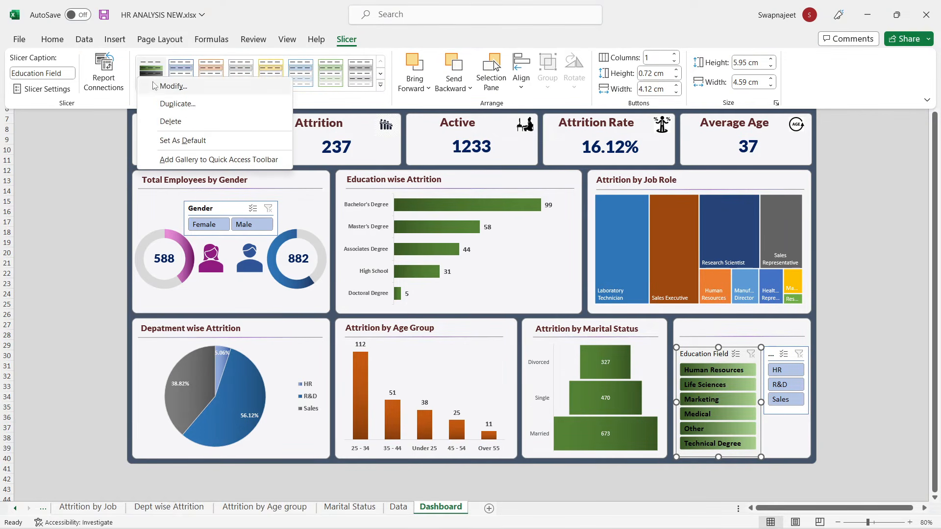
{"action": "left_click", "coordinate": [169, 84]}
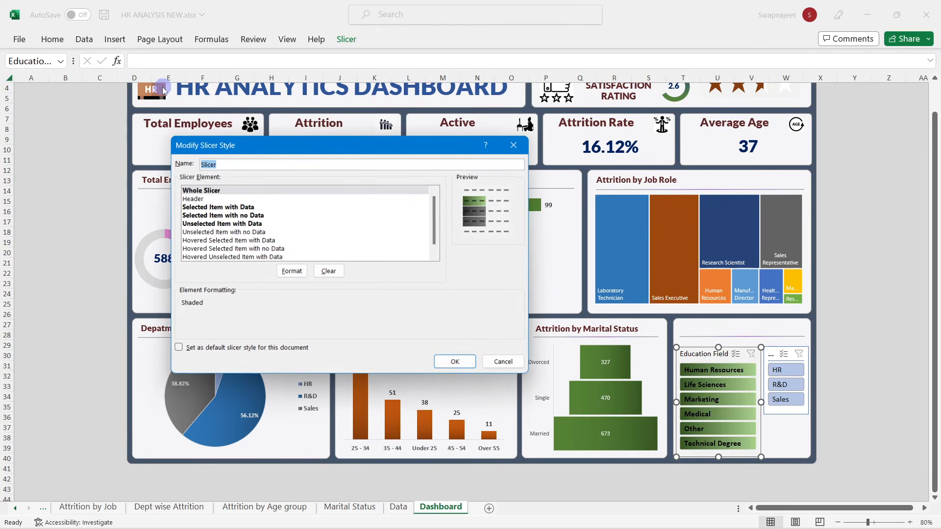
{"action": "left_click", "coordinate": [200, 207]}
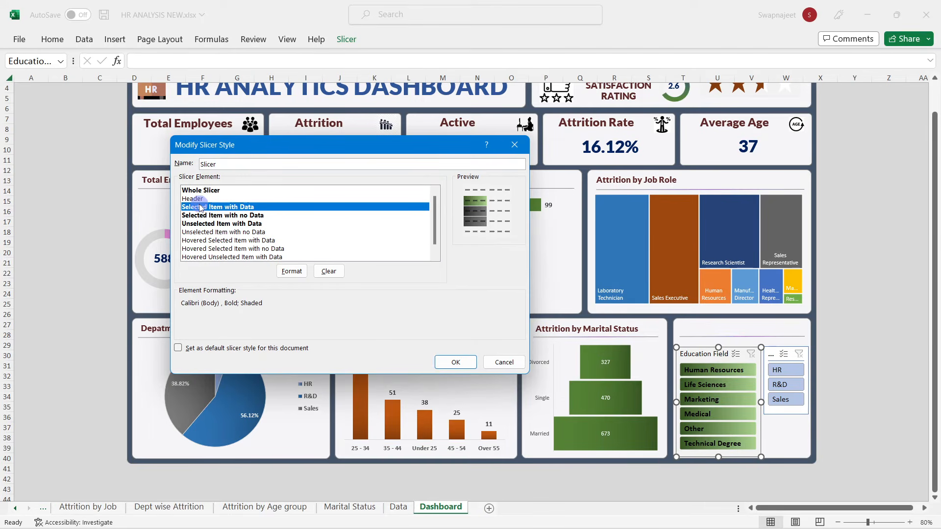
{"action": "left_click", "coordinate": [292, 271]}
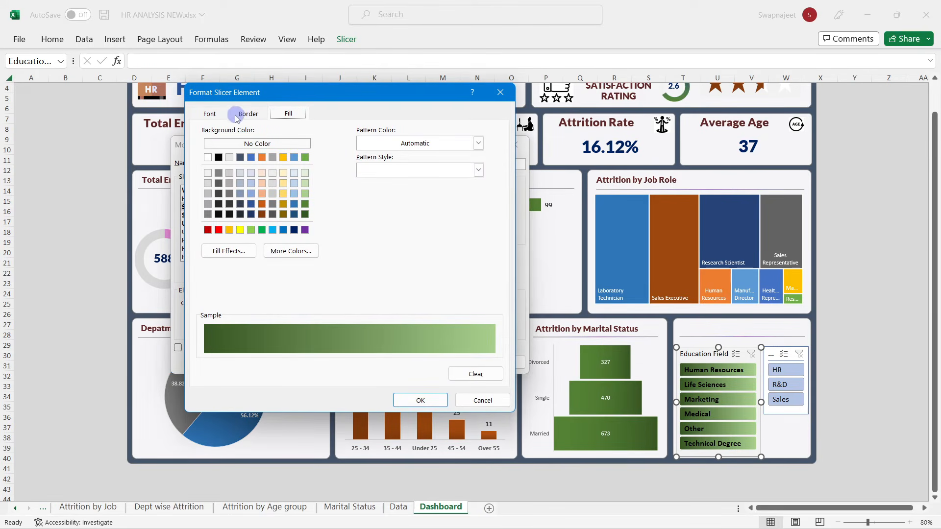
{"action": "left_click", "coordinate": [210, 114]}
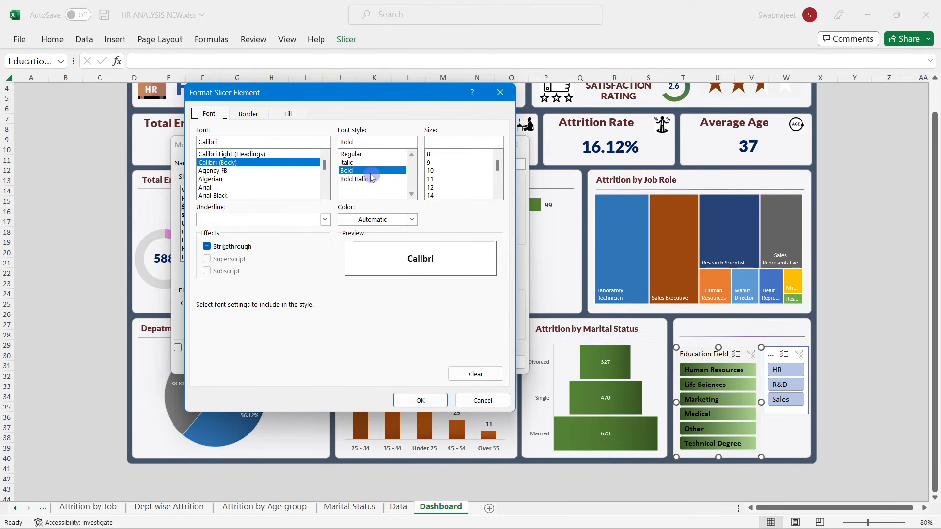
{"action": "left_click", "coordinate": [412, 220]}
{"action": "left_click", "coordinate": [343, 269]}
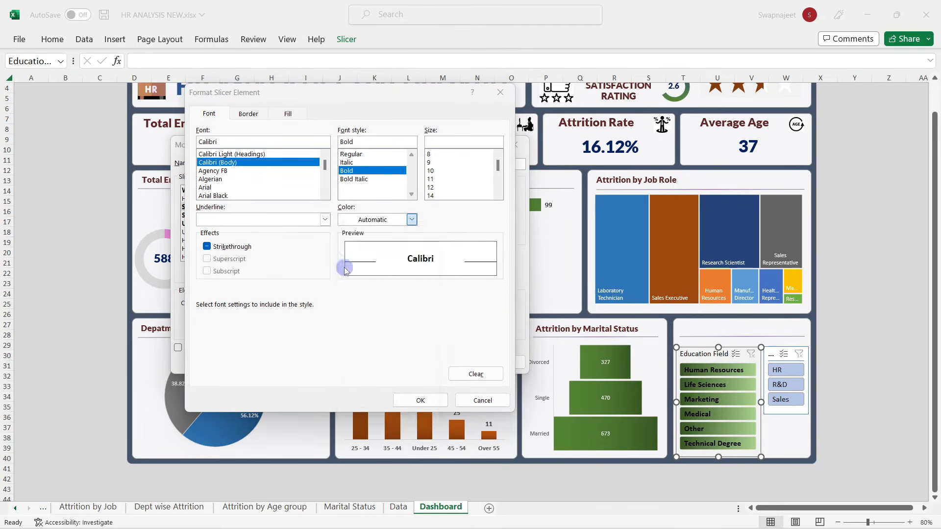
{"action": "left_click", "coordinate": [441, 401]}
{"action": "left_click", "coordinate": [454, 362]}
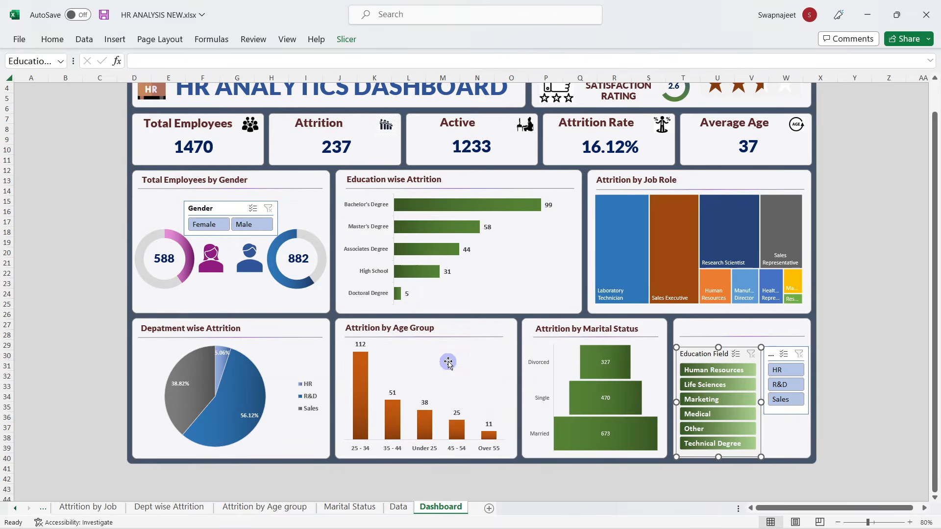
Step: Apply the custom Slicer style to the Department slicer and the Gender slicer
{"action": "left_click", "coordinate": [778, 352]}
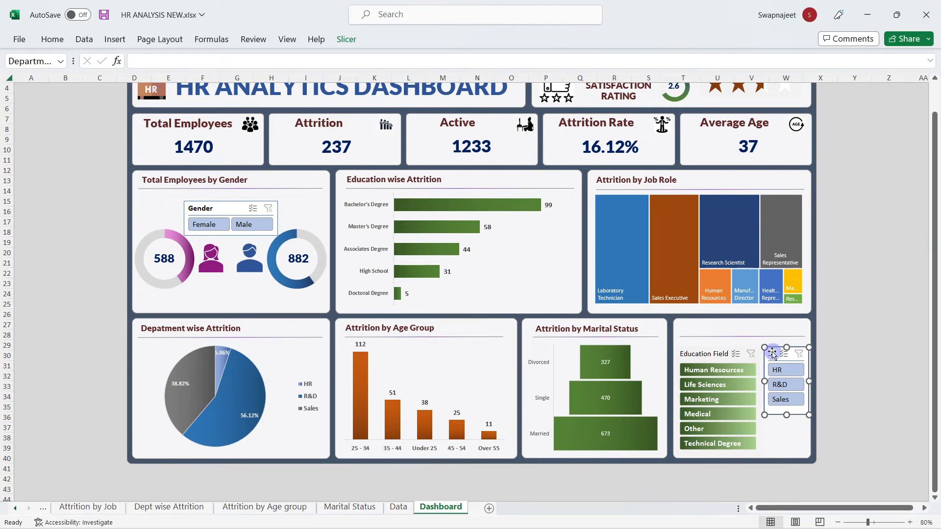
{"action": "left_click", "coordinate": [346, 39]}
{"action": "left_click", "coordinate": [151, 73]}
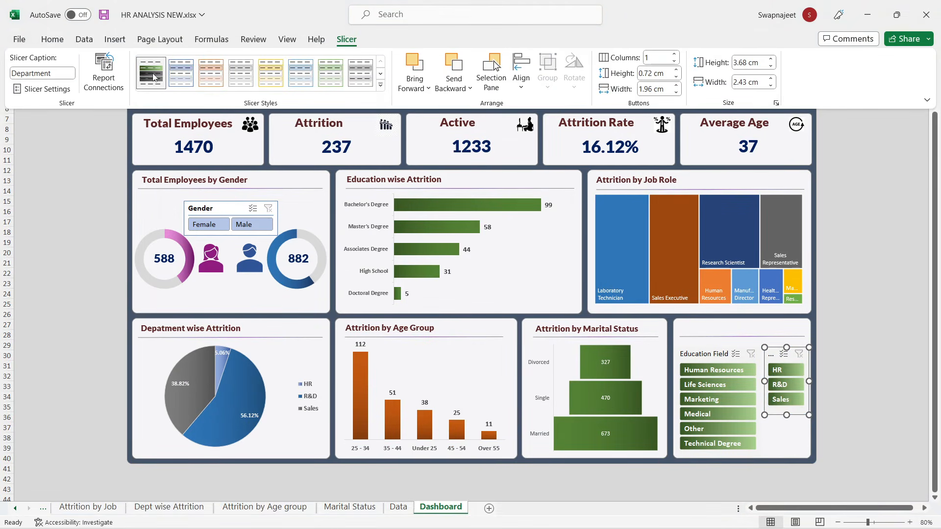
{"action": "left_click", "coordinate": [228, 202]}
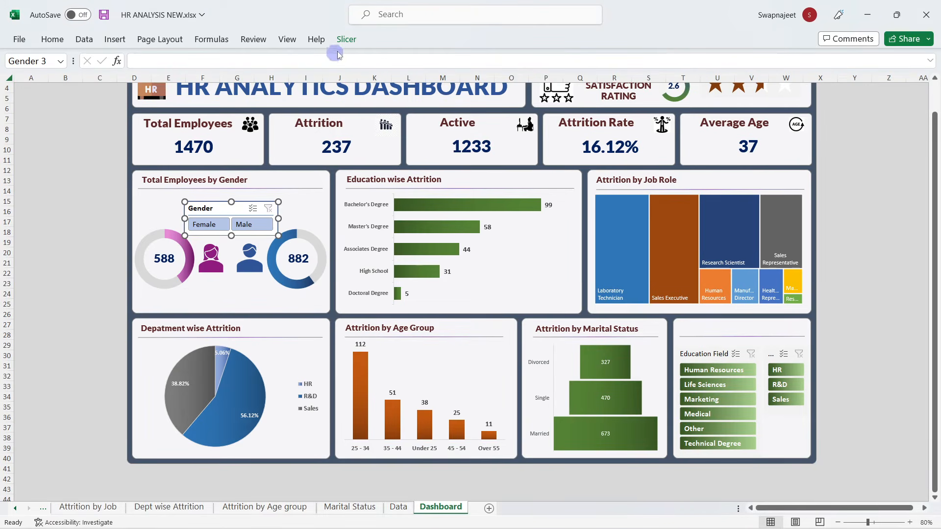
{"action": "left_click", "coordinate": [346, 39]}
{"action": "left_click", "coordinate": [158, 83]}
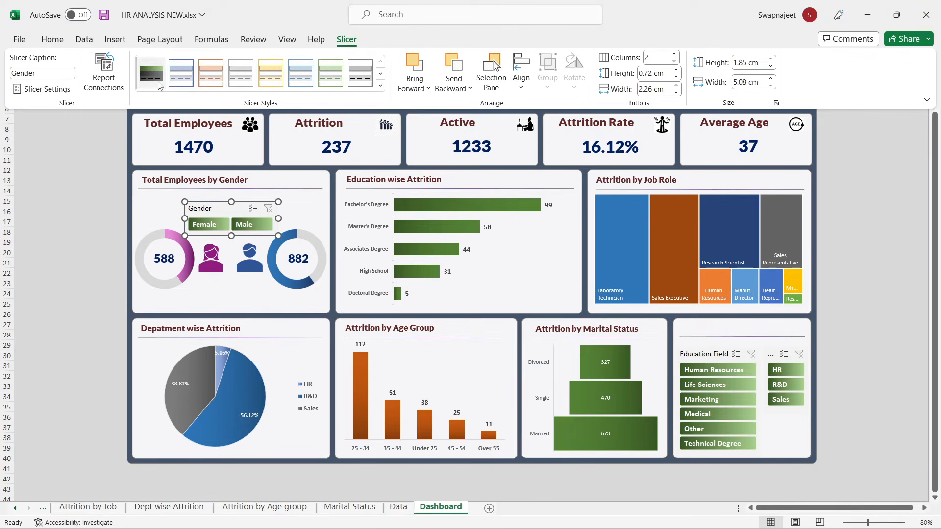
{"action": "left_click", "coordinate": [95, 210]}
{"action": "left_click", "coordinate": [99, 242]}
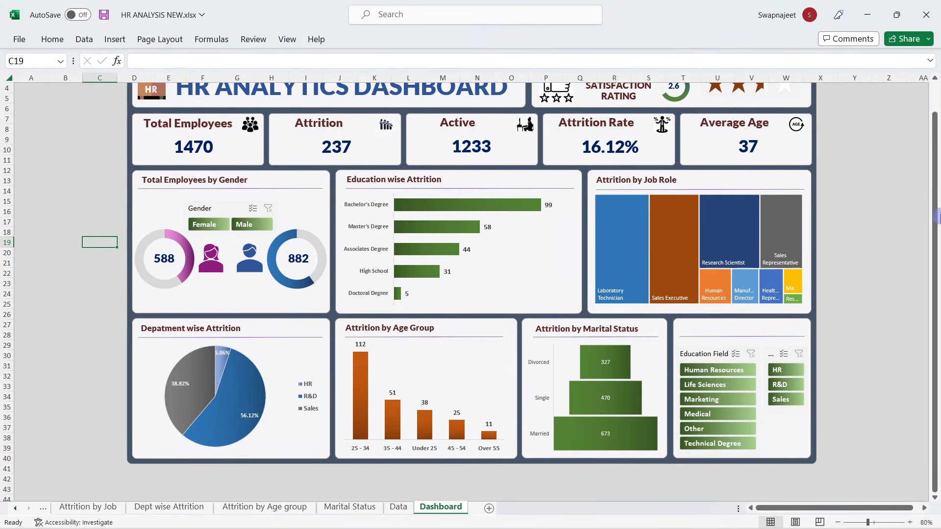
Step: Turn off the header display for the Education Field and Department slicers
{"action": "right_click", "coordinate": [702, 355]}
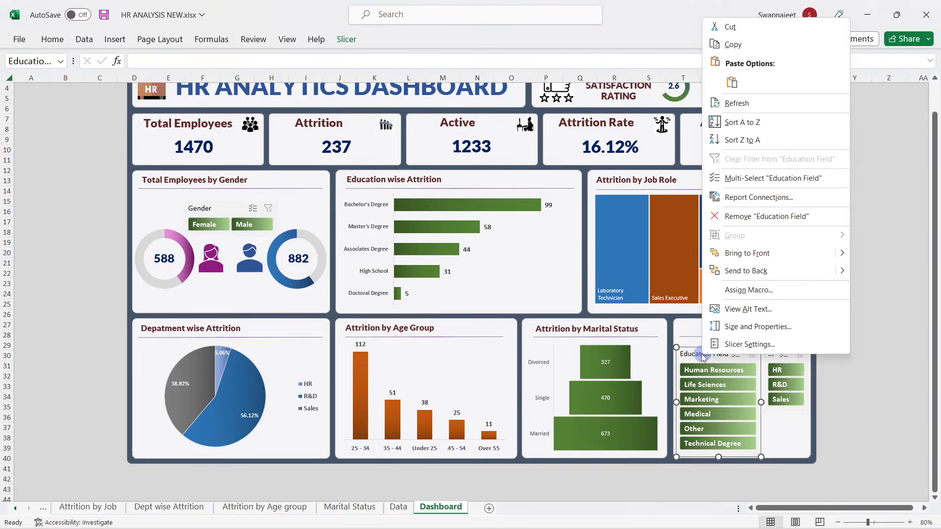
{"action": "left_click", "coordinate": [735, 462]}
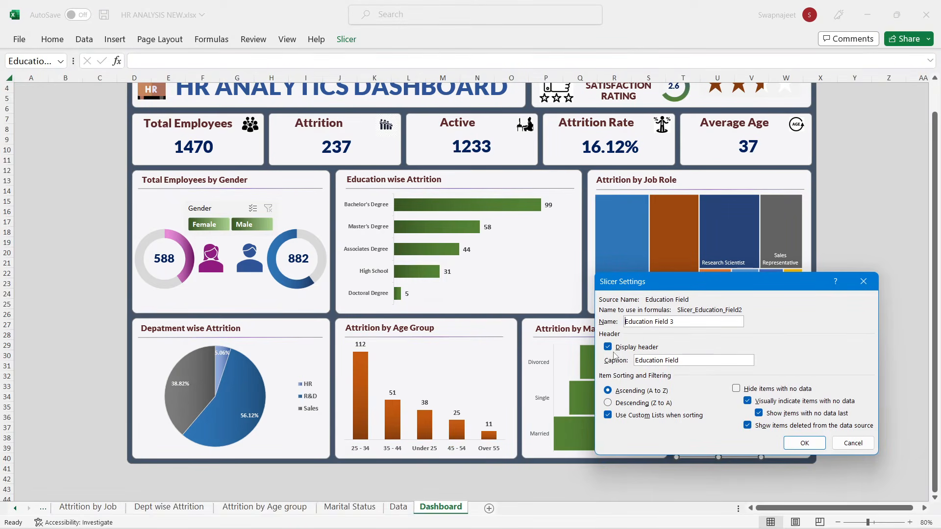
{"action": "left_click", "coordinate": [812, 443]}
{"action": "left_click", "coordinate": [783, 355]}
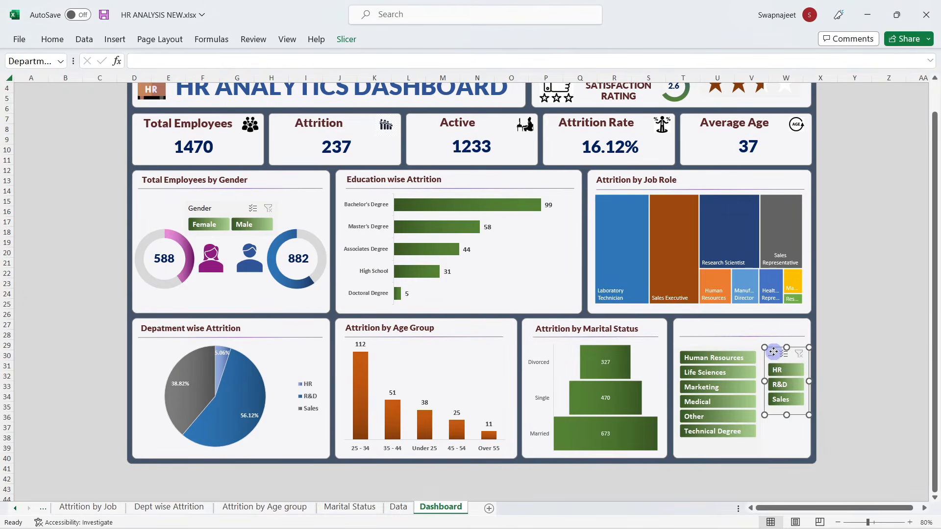
{"action": "right_click", "coordinate": [775, 359]}
{"action": "left_click", "coordinate": [797, 342]}
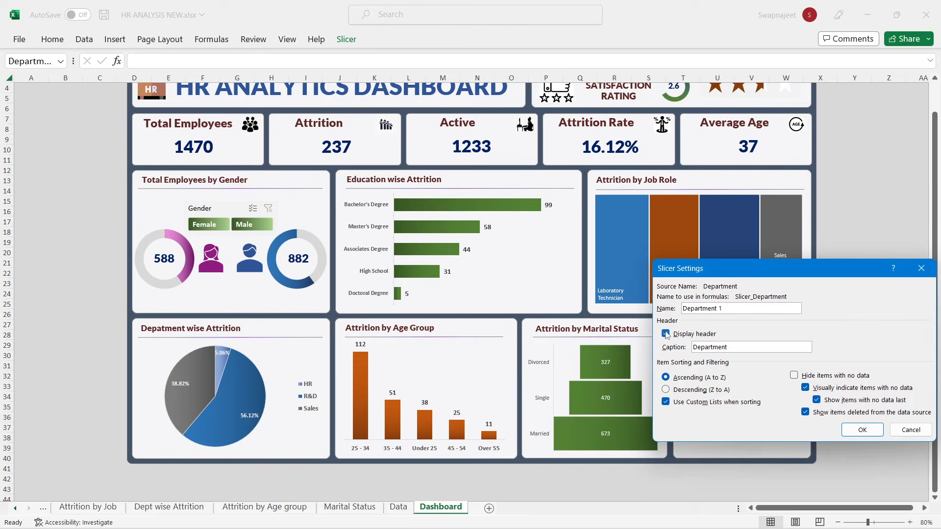
{"action": "left_click", "coordinate": [856, 430]}
{"action": "left_click", "coordinate": [884, 343]}
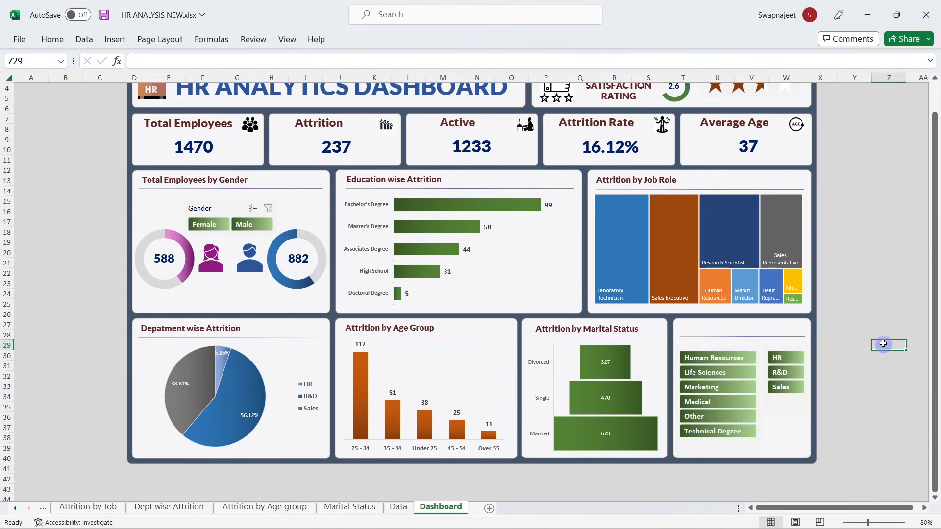
Step: Undo the header removal on the Education Field and Department slicers
{"action": "left_click", "coordinate": [720, 345]}
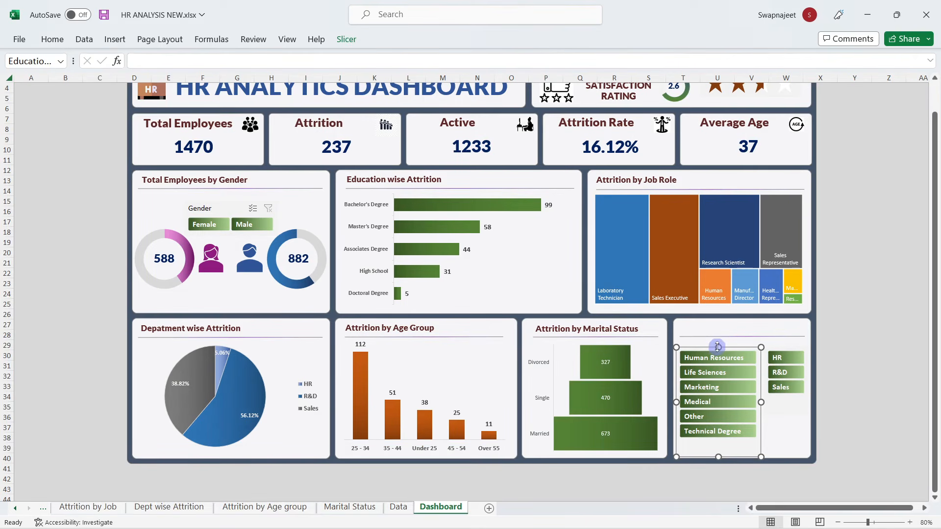
{"action": "key", "text": "ctrl+z"}
{"action": "key", "text": "ctrl+z"}
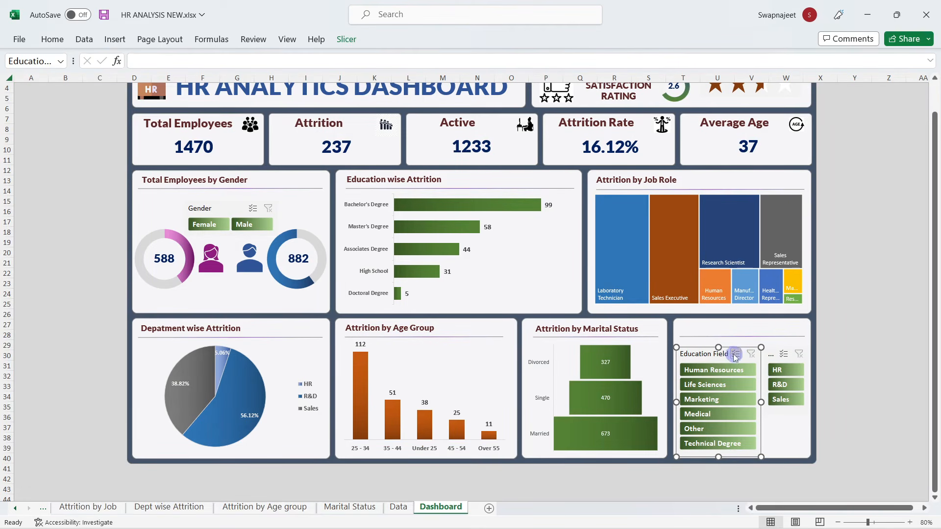
Step: Clear the header caption of the Education Field slicer, keeping Display header enabled
{"action": "right_click", "coordinate": [691, 354]}
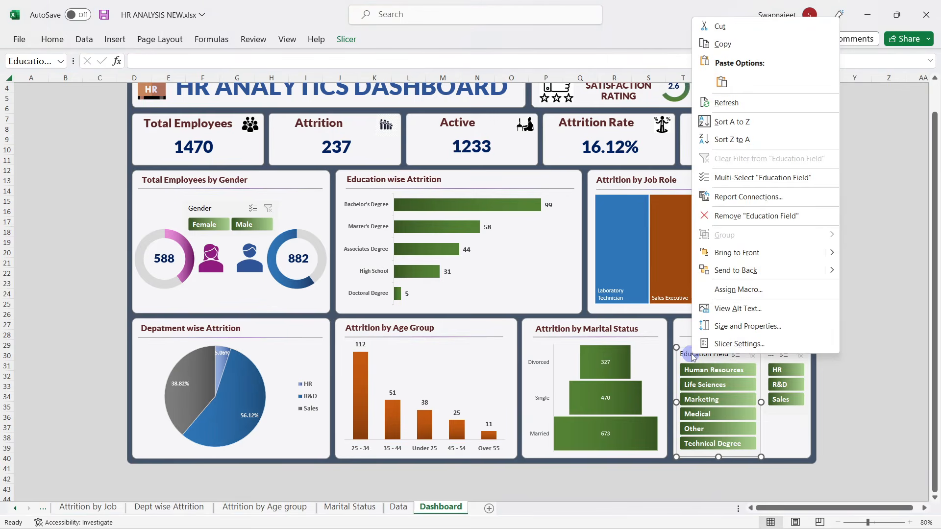
{"action": "left_click", "coordinate": [735, 343]}
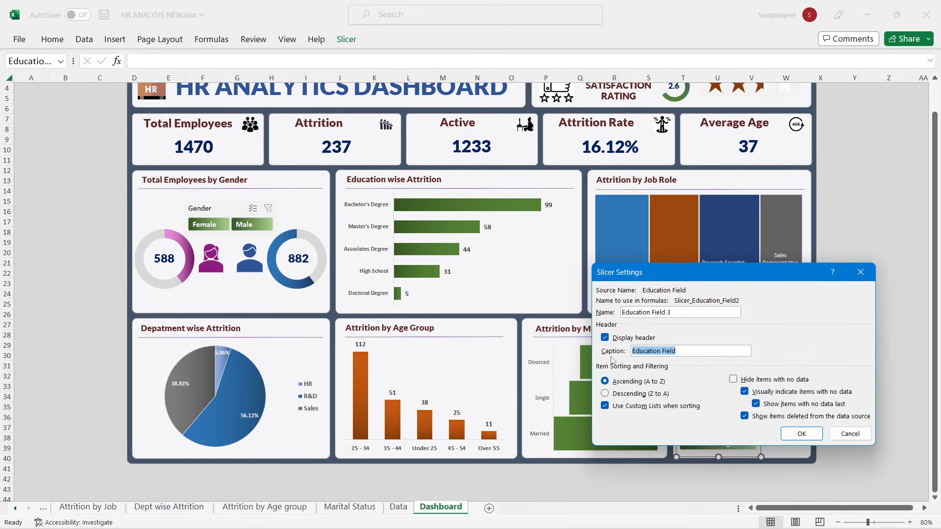
{"action": "key", "text": "Delete"}
{"action": "left_click", "coordinate": [801, 433]}
Step: Clear the header caption of the Department slicer, keeping Display header enabled
{"action": "left_click", "coordinate": [768, 352]}
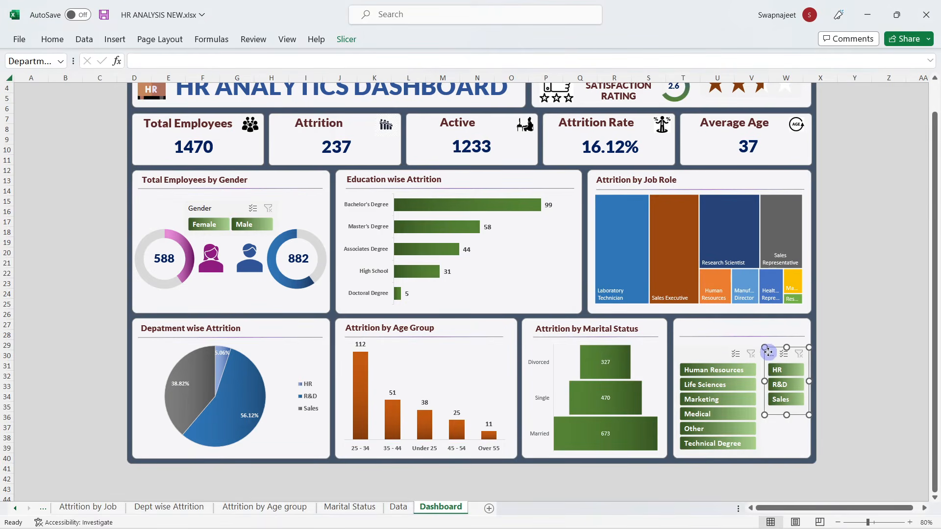
{"action": "right_click", "coordinate": [768, 353]}
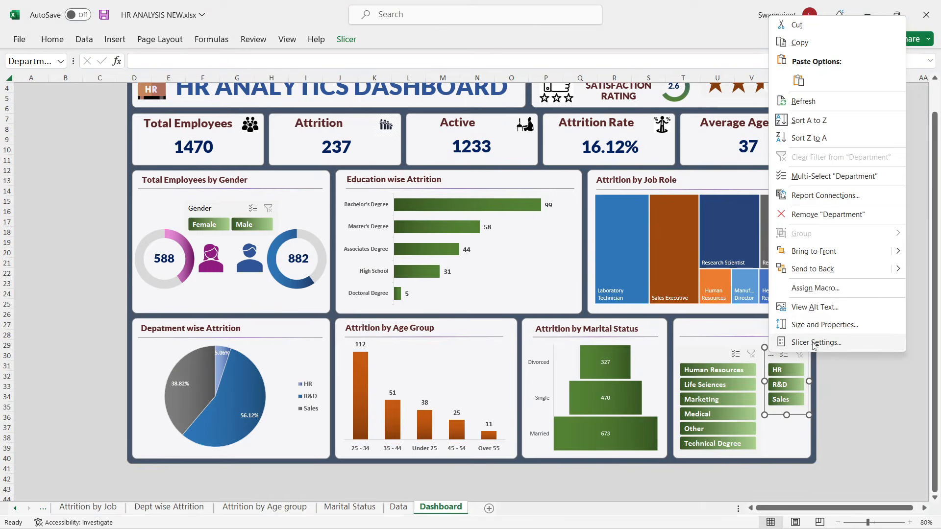
{"action": "left_click", "coordinate": [812, 346]}
{"action": "left_click_drag", "start_coordinate": [738, 352], "coordinate": [648, 344]}
{"action": "key", "text": "Delete"}
{"action": "left_click", "coordinate": [851, 429]}
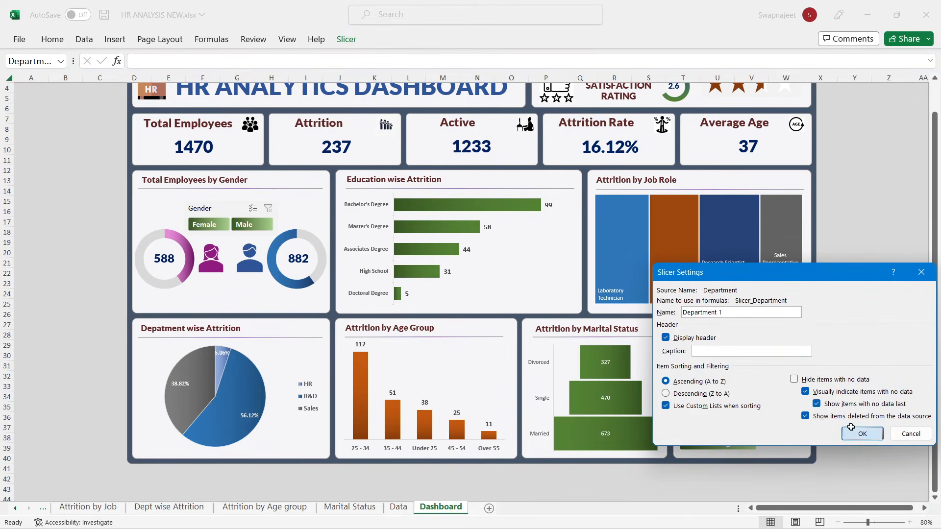
{"action": "left_click", "coordinate": [888, 304]}
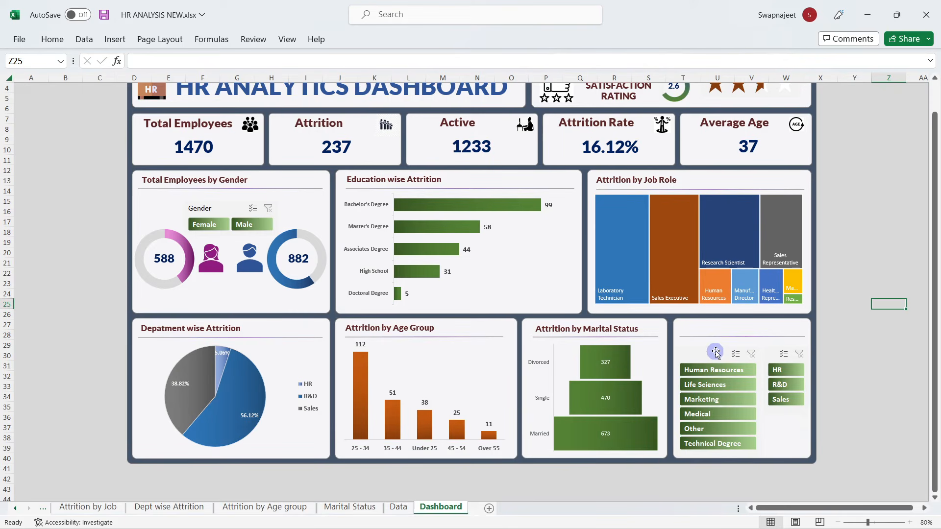
Step: Nudge the Education Field slicer slightly downward within its dashboard panel
{"action": "left_click", "coordinate": [716, 351]}
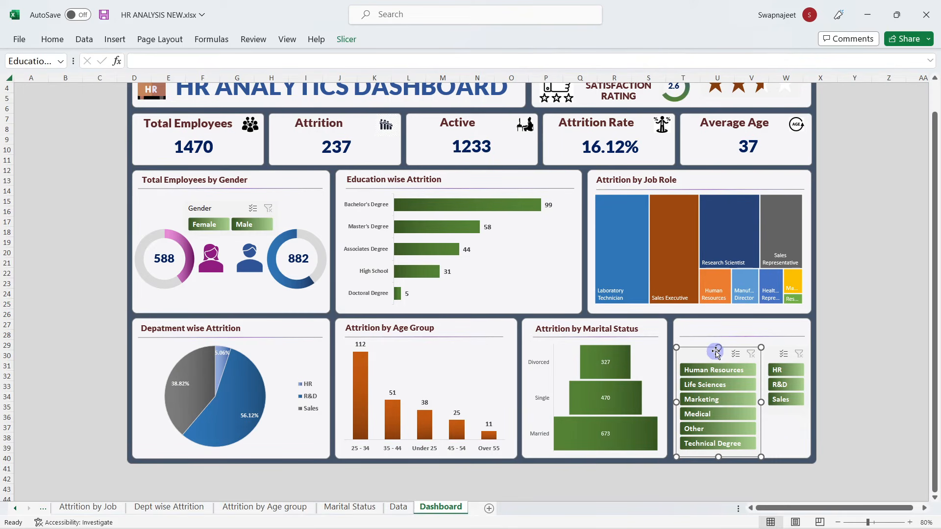
{"action": "left_click_drag", "start_coordinate": [716, 352], "coordinate": [716, 353]}
{"action": "left_click", "coordinate": [884, 338]}
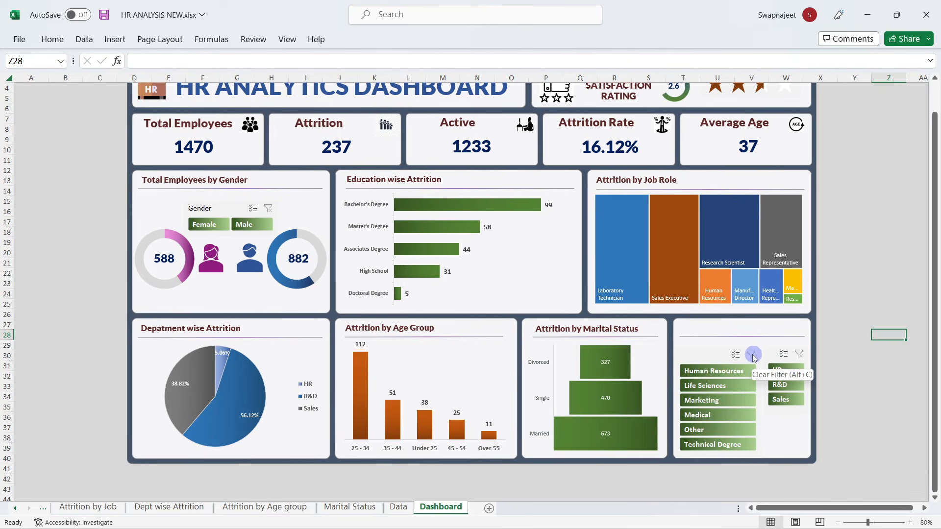
Step: Insert a text box above the Education Field slicer and enter the label "Education Field"
{"action": "left_click", "coordinate": [115, 39]}
{"action": "left_click", "coordinate": [759, 68]}
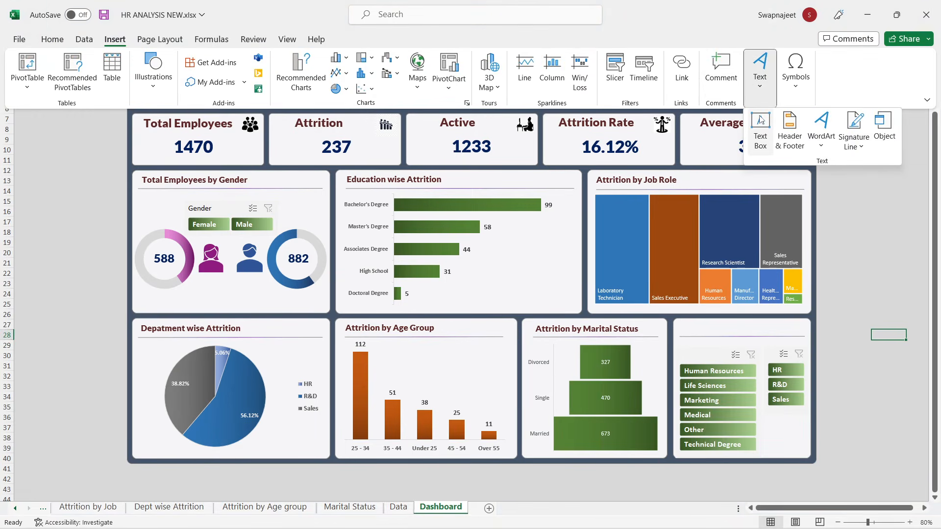
{"action": "left_click", "coordinate": [759, 159]}
{"action": "left_click_drag", "start_coordinate": [680, 339], "coordinate": [753, 350]}
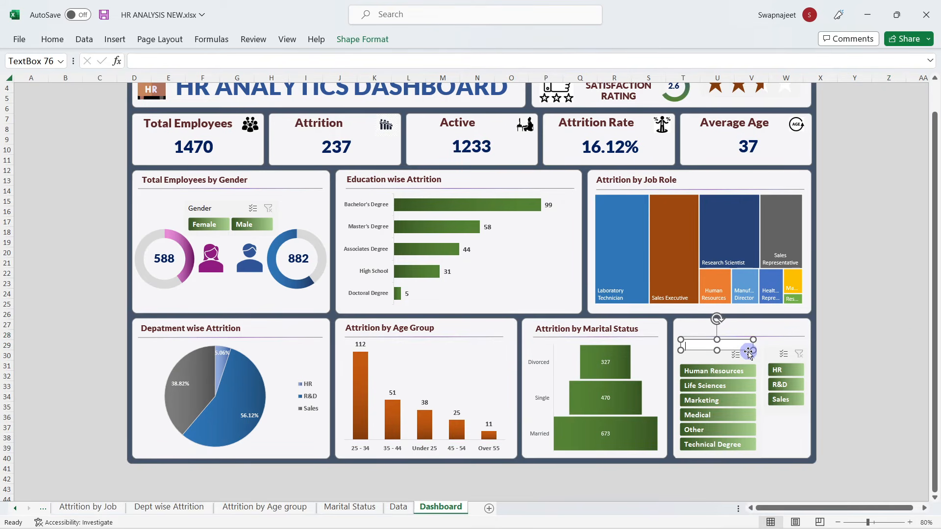
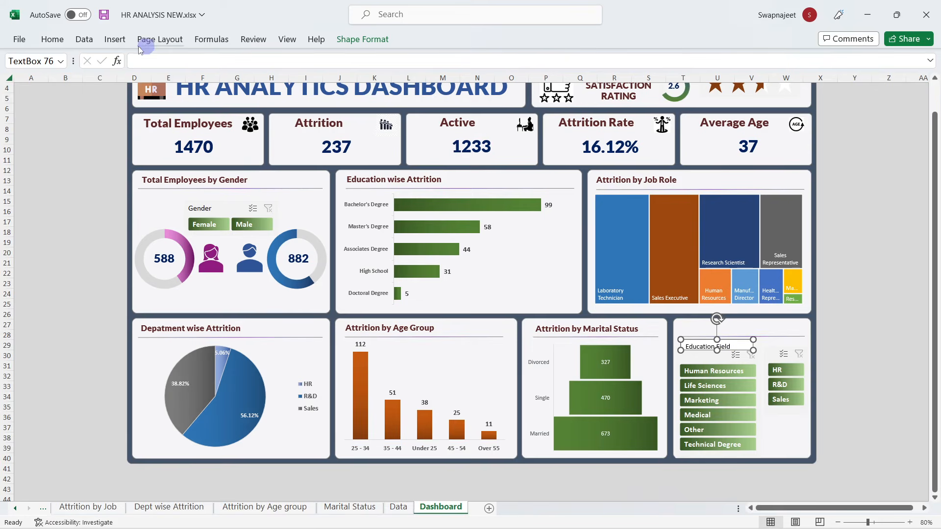
Step: Format the "Education Field" label as bold, 14 pt, centered both ways, with a dark blue theme font colour
{"action": "left_click", "coordinate": [55, 40]}
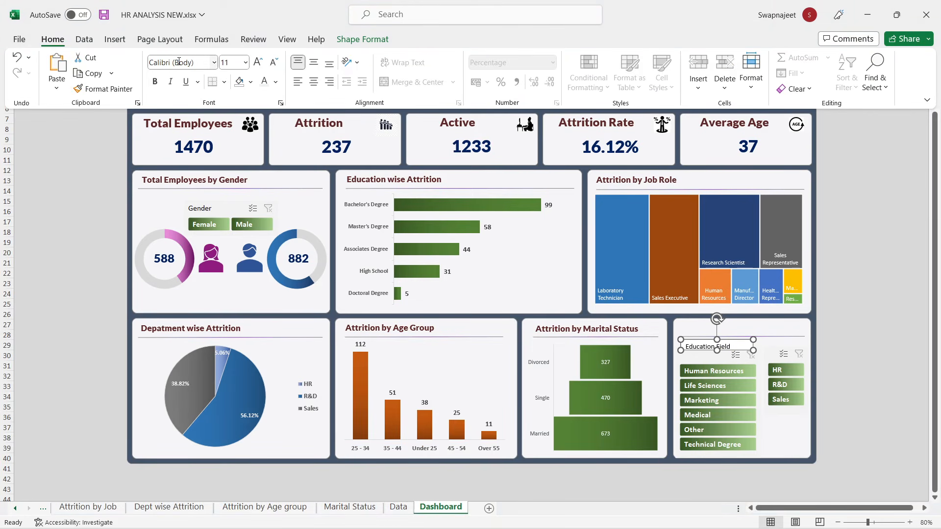
{"action": "left_click", "coordinate": [155, 81]}
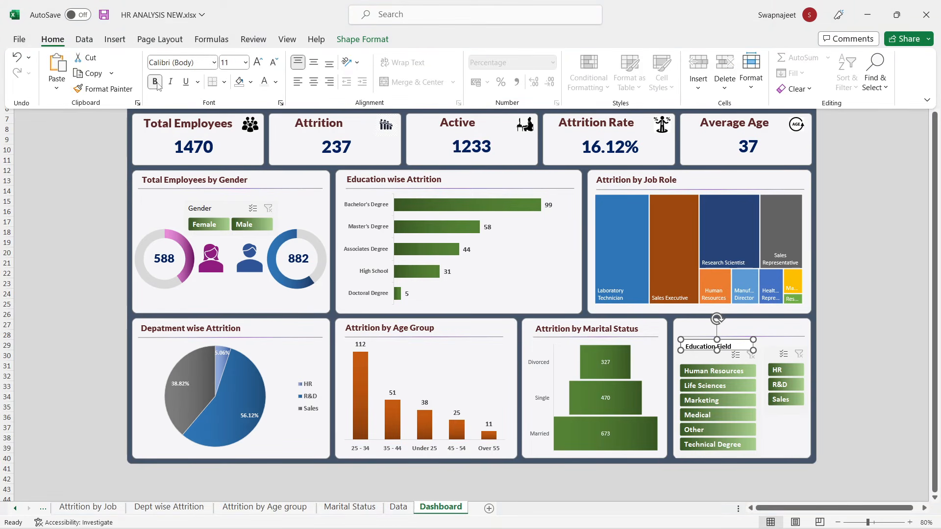
{"action": "left_click", "coordinate": [313, 63]}
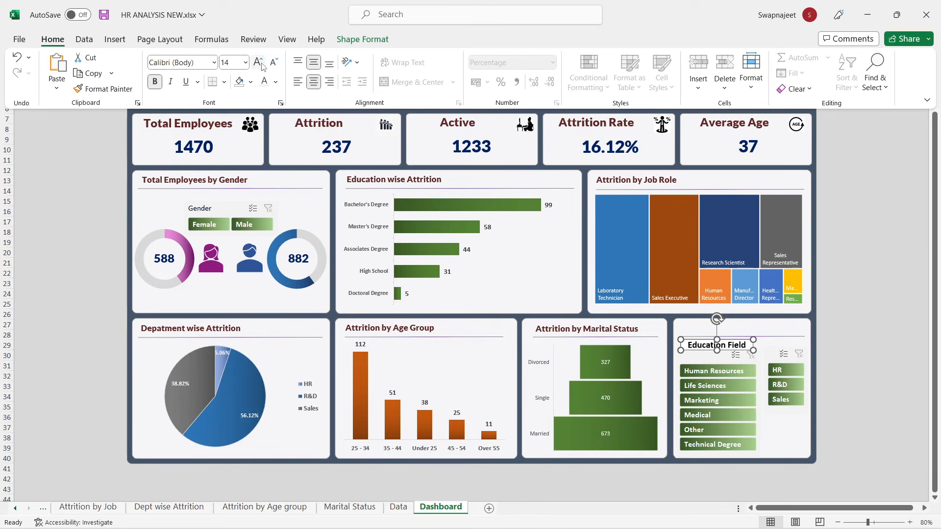
{"action": "left_click", "coordinate": [277, 83]}
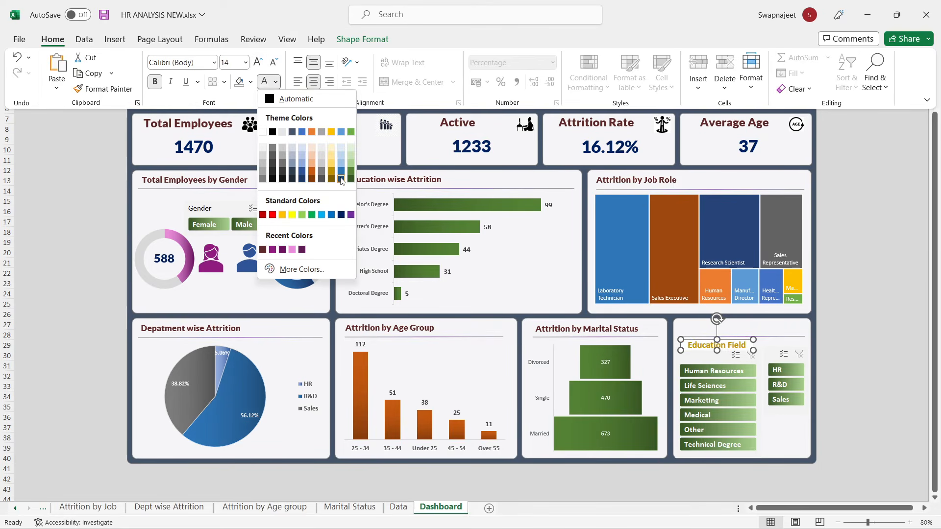
{"action": "left_click", "coordinate": [342, 179]}
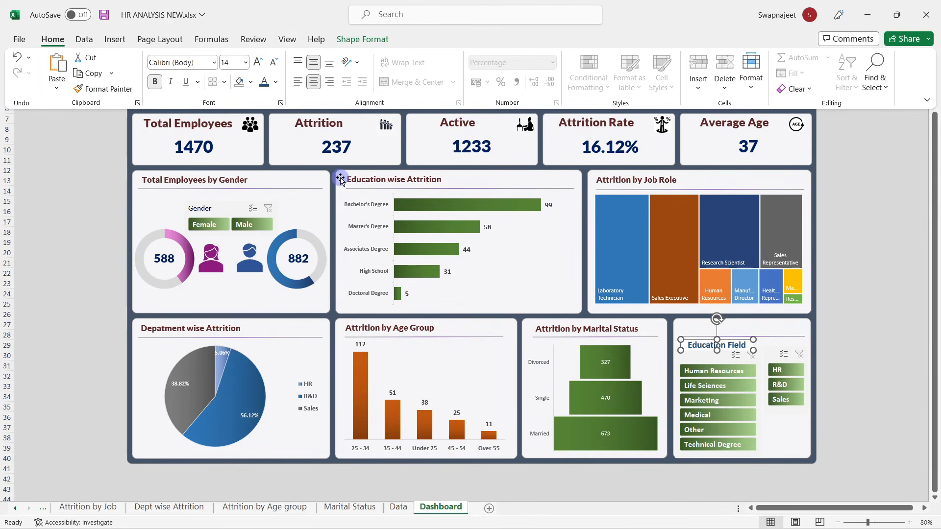
{"action": "left_click", "coordinate": [699, 349]}
{"action": "left_click", "coordinate": [855, 323]}
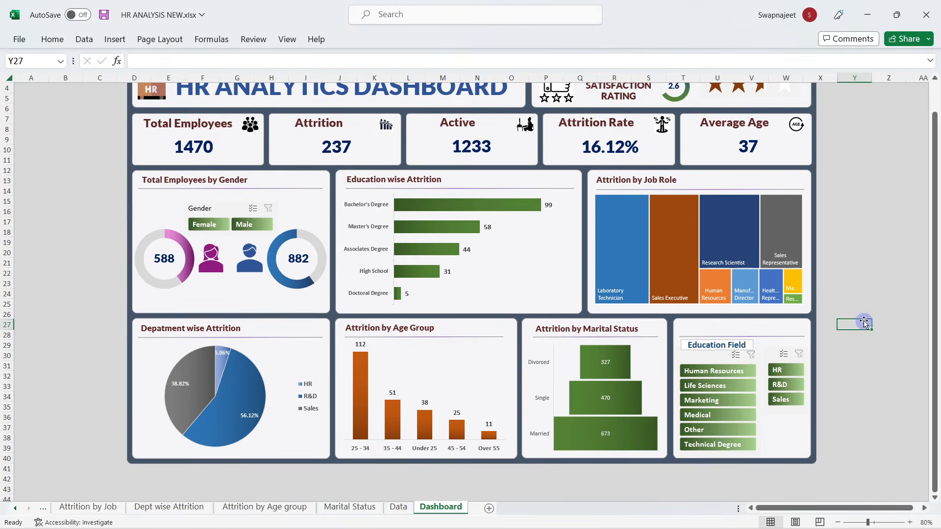
Step: Remove the outline and the fill from the "Education Field" text box
{"action": "left_click", "coordinate": [748, 345]}
{"action": "left_click", "coordinate": [382, 41]}
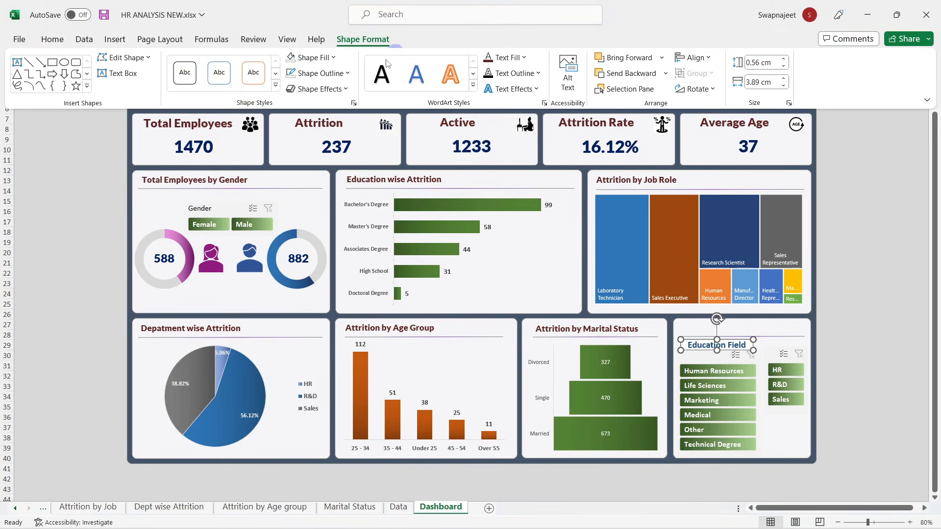
{"action": "left_click", "coordinate": [318, 73]}
{"action": "left_click", "coordinate": [317, 259]}
{"action": "left_click", "coordinate": [310, 57]}
{"action": "left_click", "coordinate": [319, 245]}
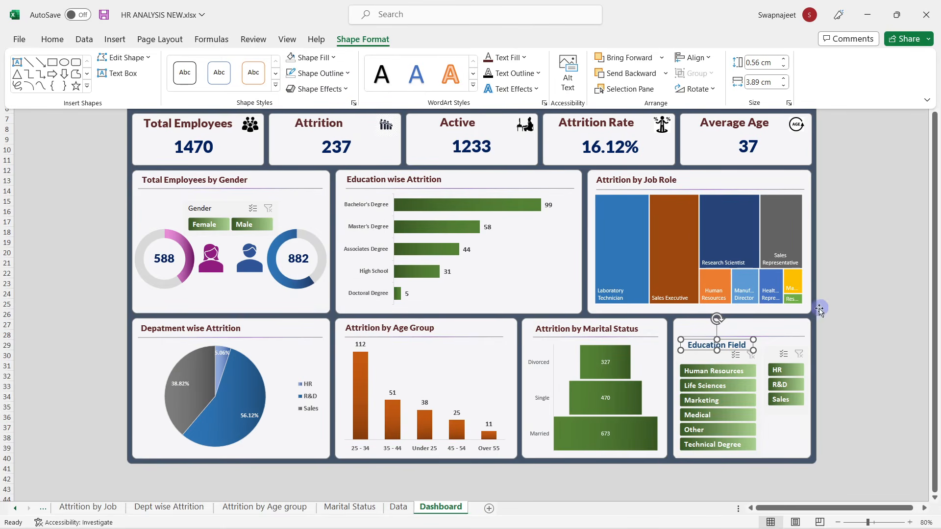
Step: Duplicate the "Education Field" label, place the copy above the Department slicer and change its text to "Department"
{"action": "left_click", "coordinate": [696, 342]}
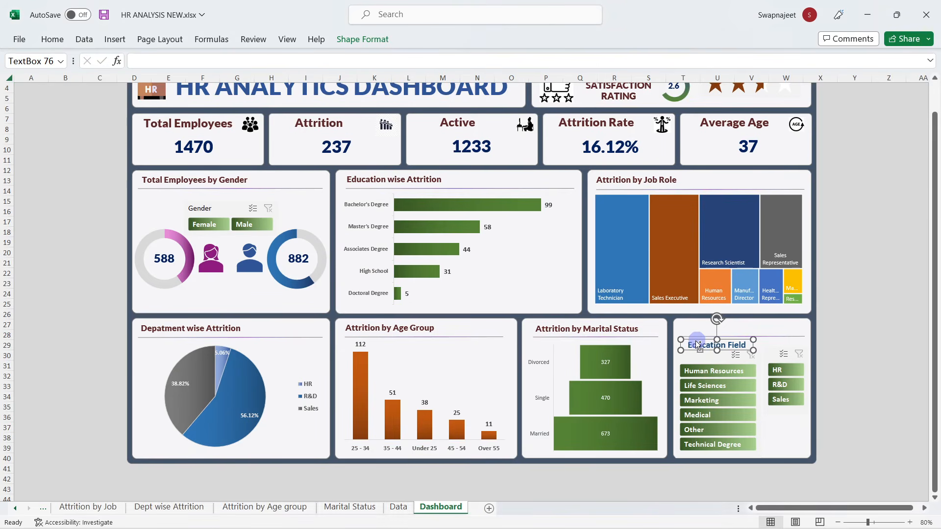
{"action": "key", "text": "ctrl+d"}
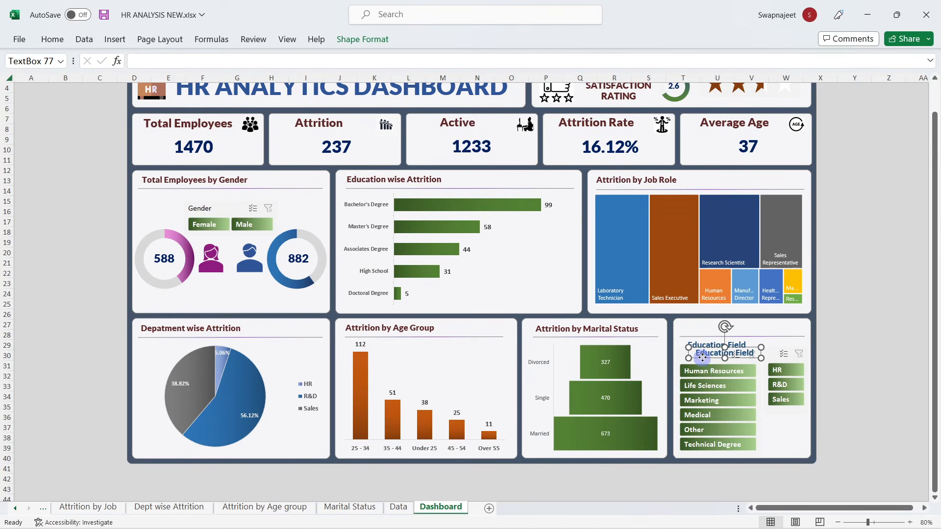
{"action": "left_click_drag", "start_coordinate": [702, 358], "coordinate": [766, 351]}
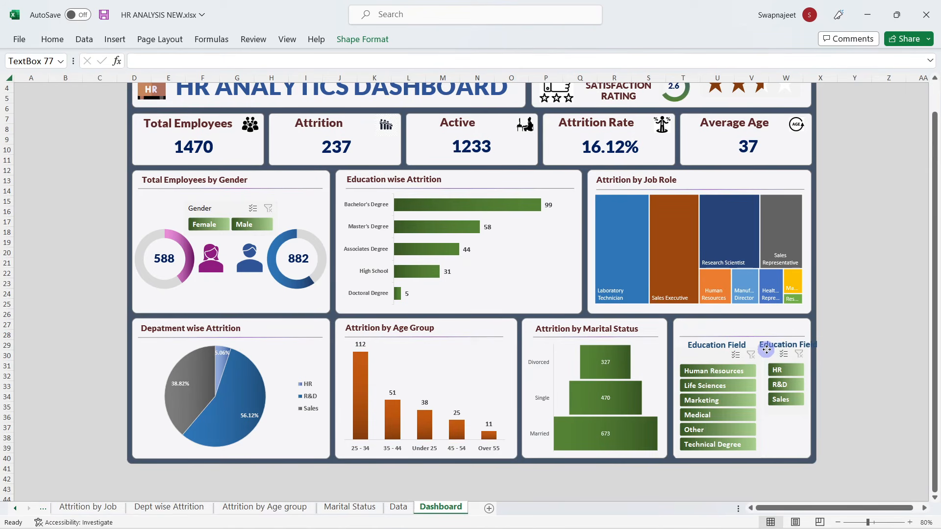
{"action": "left_click", "coordinate": [766, 349]}
{"action": "triple_click", "coordinate": [767, 349]}
{"action": "type", "text": "Department"}
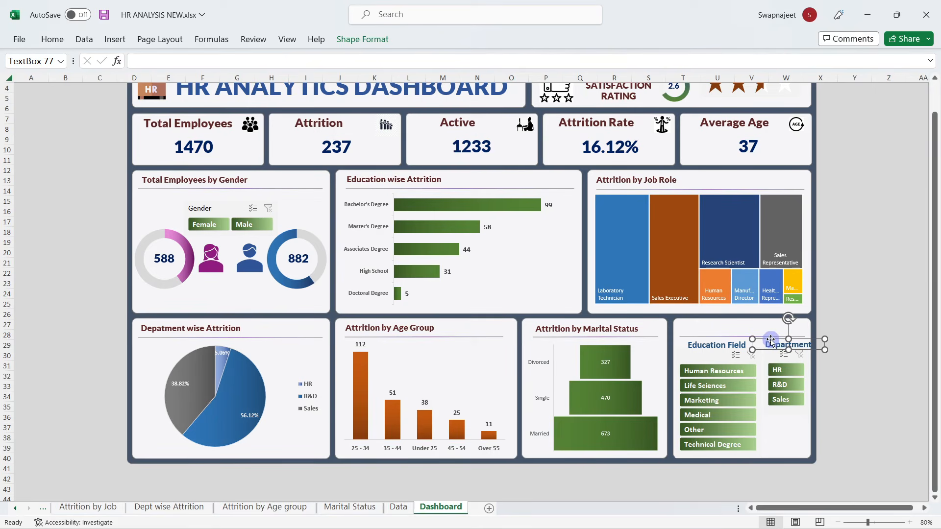
Step: Nudge the "Department" and "Education Field" labels slightly so they line up above their slicers
{"action": "key", "text": "Left"}
{"action": "key", "text": "Left"}
{"action": "key", "text": "Left"}
{"action": "key", "text": "Left"}
{"action": "key", "text": "Down"}
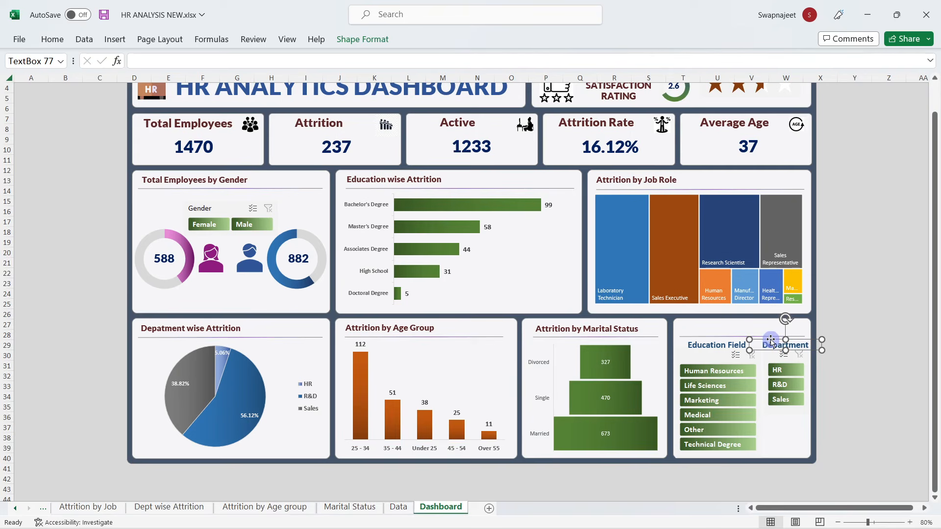
{"action": "left_click", "coordinate": [699, 342]}
{"action": "key", "text": "Left"}
{"action": "key", "text": "Left"}
{"action": "key", "text": "Left"}
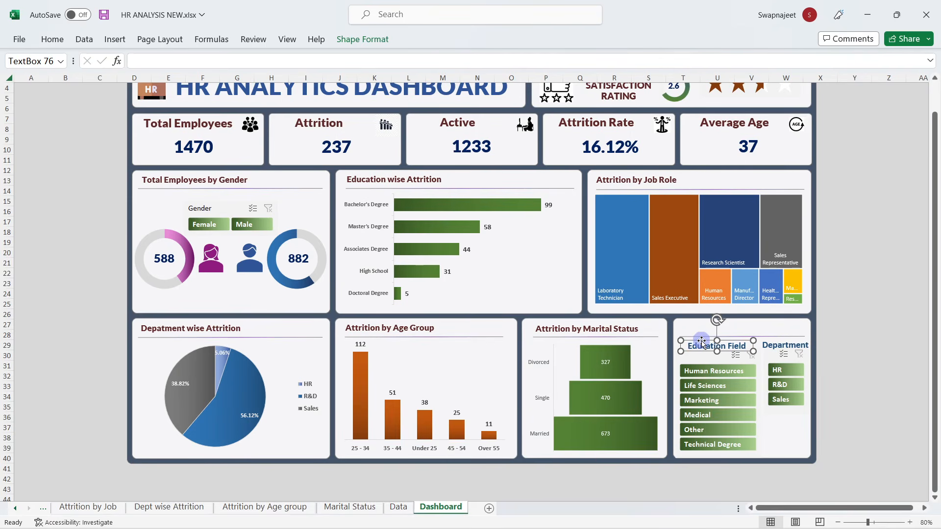
{"action": "key", "text": "Down"}
{"action": "left_click", "coordinate": [874, 275]}
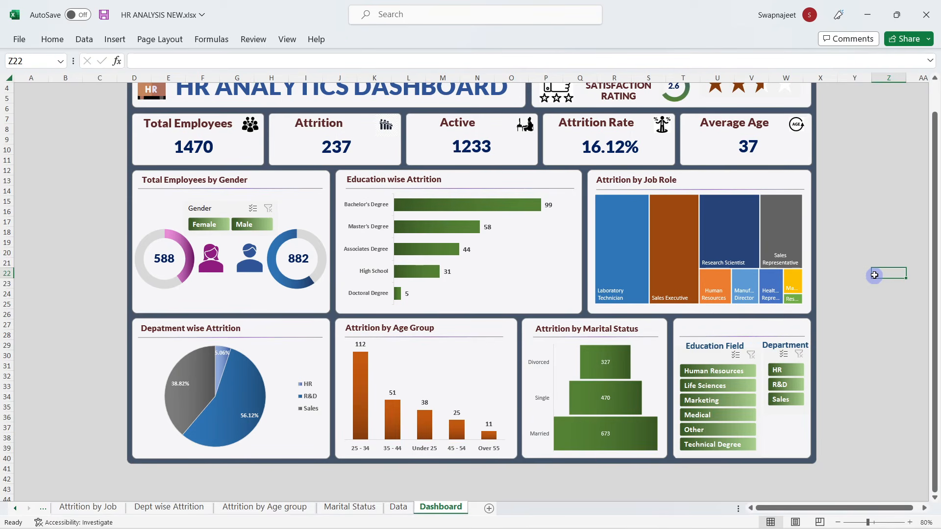
Step: Test the Education Field slicer with Human Resources, Life Sciences and Marketing, and clear its filter
{"action": "left_click", "coordinate": [714, 372]}
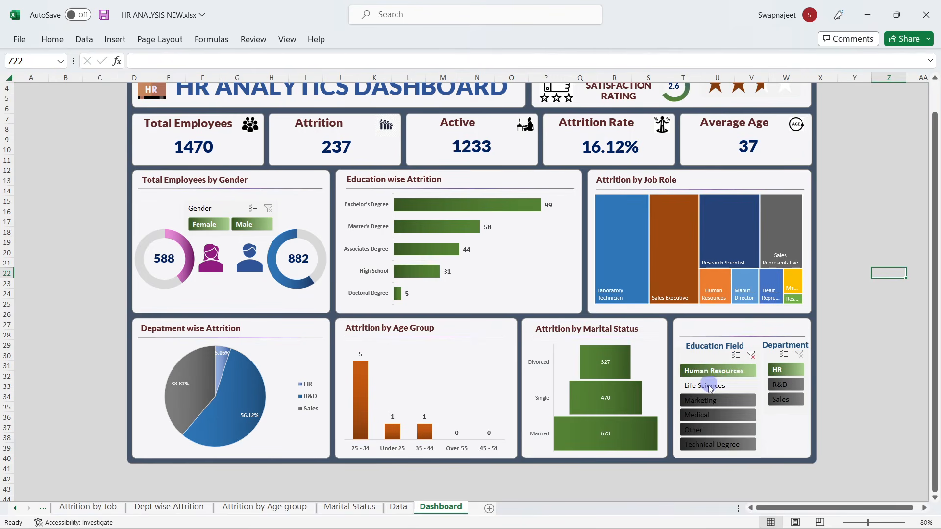
{"action": "left_click", "coordinate": [709, 387]}
{"action": "left_click", "coordinate": [713, 400]}
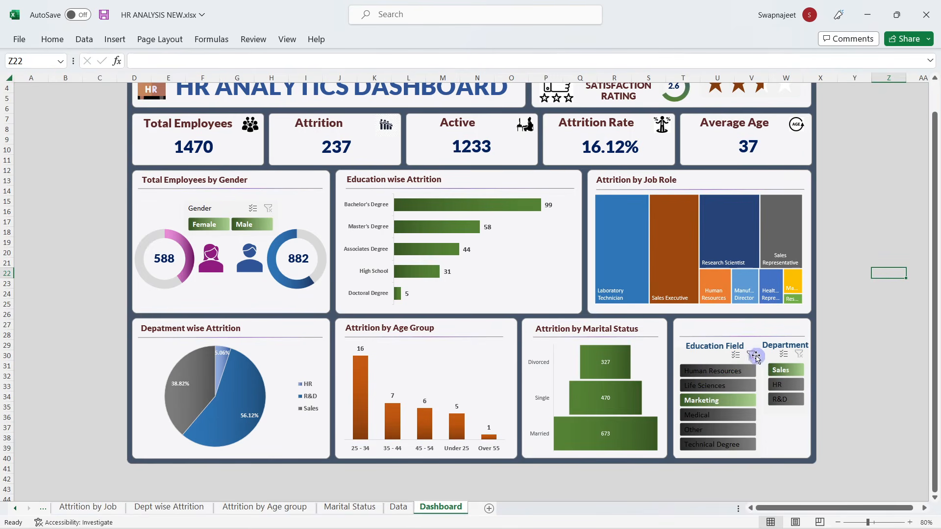
{"action": "left_click", "coordinate": [741, 362]}
{"action": "left_click", "coordinate": [749, 357]}
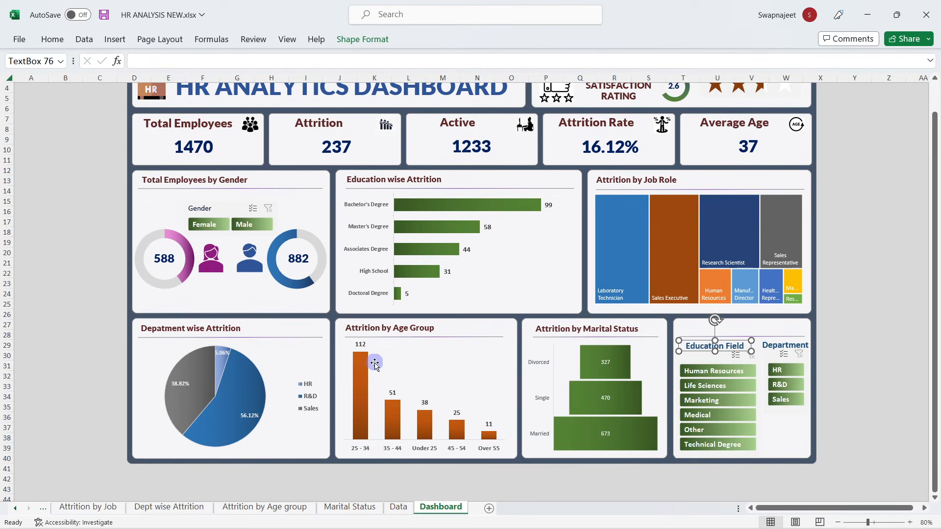
{"action": "left_click", "coordinate": [890, 307]}
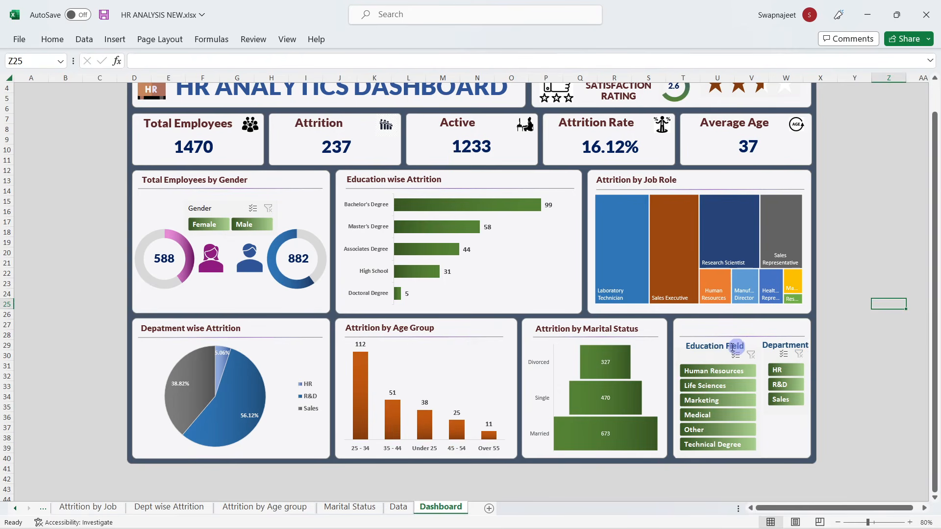
Step: Connect the Education Field slicer to all listed reports, adding Job, Dept wise, Education, Gender, KPI, PivotTable9 and Rating
{"action": "right_click", "coordinate": [702, 357]}
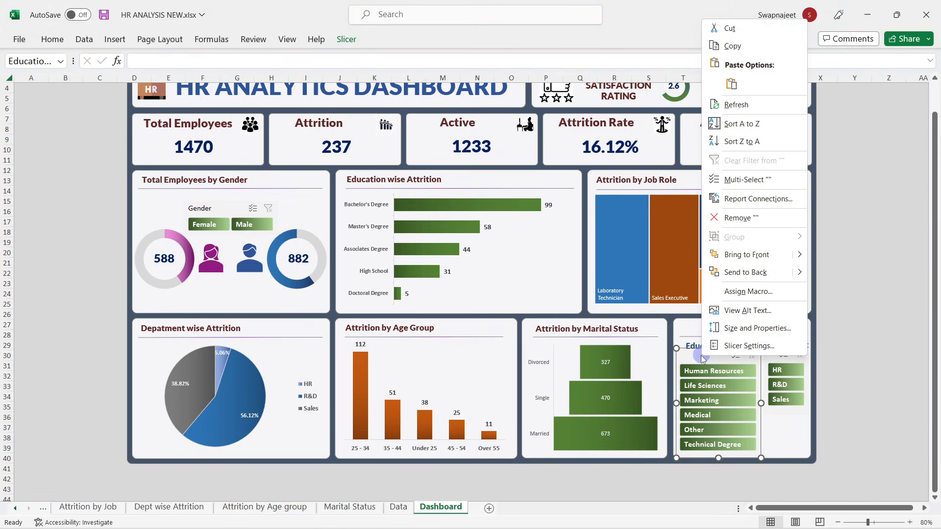
{"action": "left_click", "coordinate": [730, 199]}
{"action": "left_click_drag", "start_coordinate": [658, 155], "coordinate": [113, 149]}
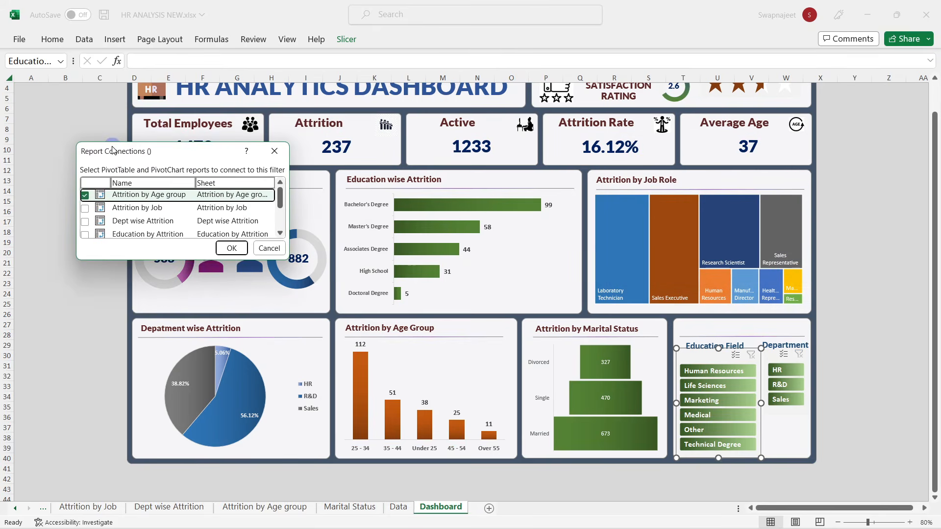
{"action": "left_click_drag", "start_coordinate": [288, 259], "coordinate": [447, 381]}
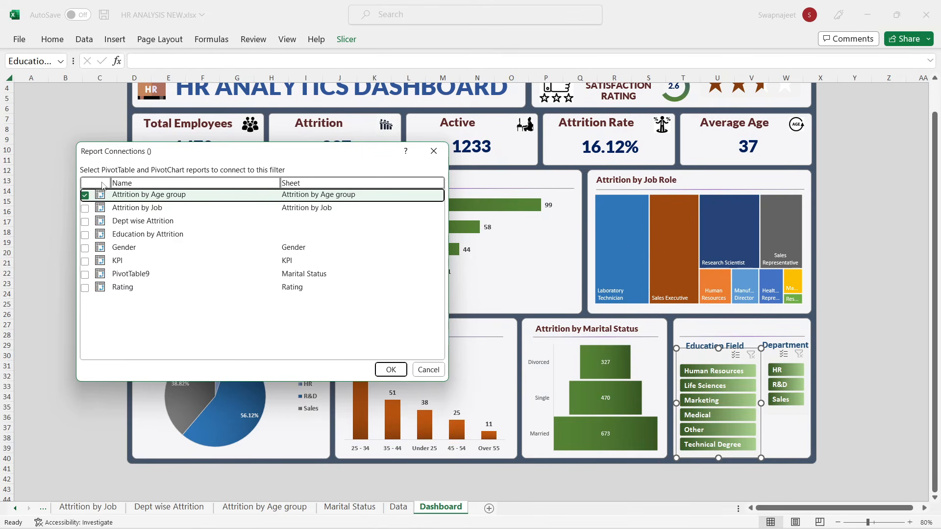
{"action": "left_click", "coordinate": [84, 207]}
{"action": "left_click", "coordinate": [85, 221]}
{"action": "left_click", "coordinate": [85, 234]}
{"action": "left_click", "coordinate": [86, 248]}
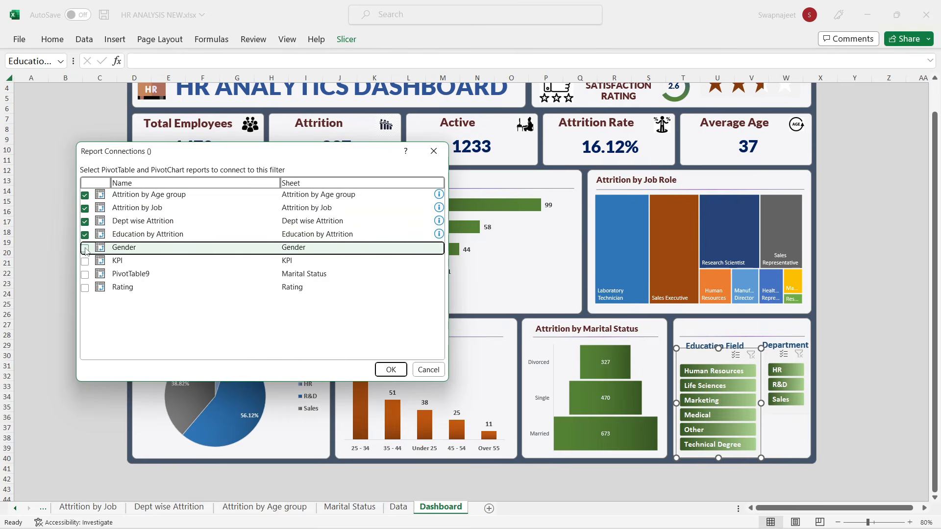
{"action": "left_click", "coordinate": [85, 261]}
{"action": "left_click", "coordinate": [85, 275]}
{"action": "left_click", "coordinate": [84, 288]}
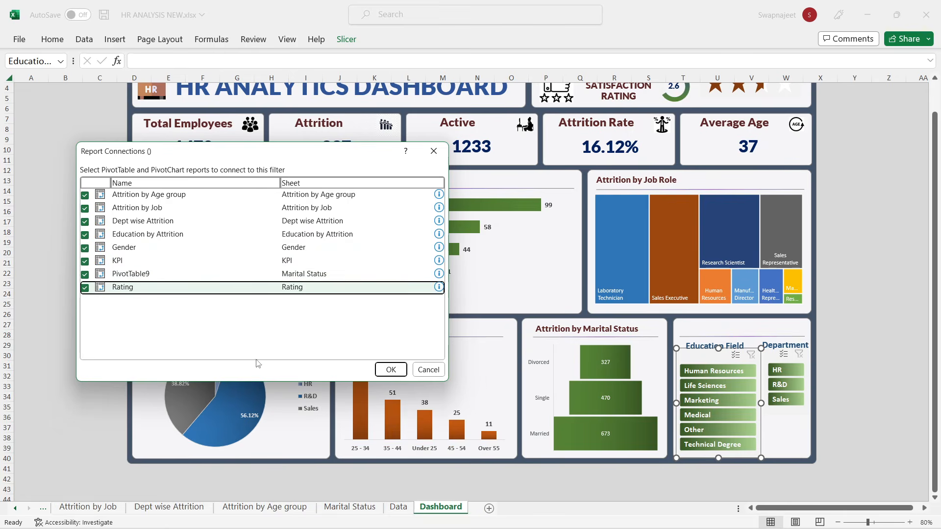
{"action": "left_click", "coordinate": [391, 370]}
{"action": "left_click", "coordinate": [854, 280]}
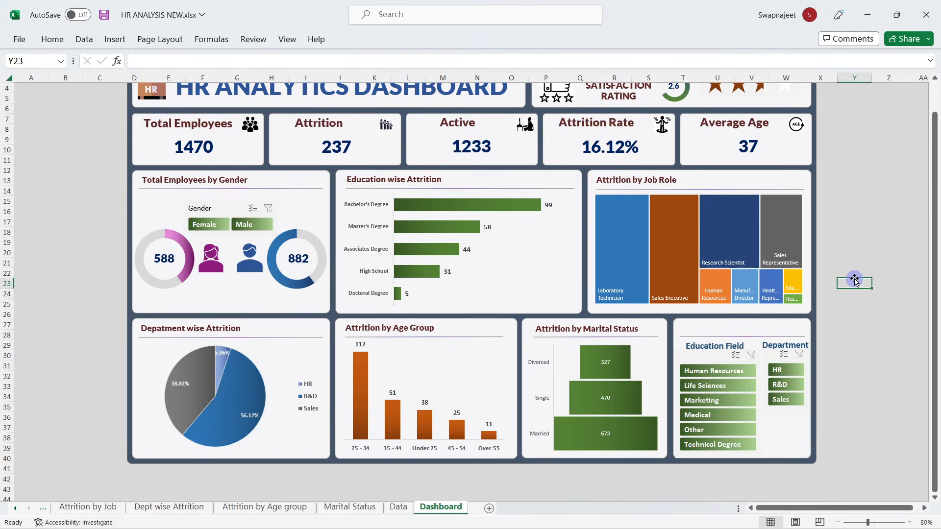
Step: Check that the whole dashboard responds to the Education Field slicer by filtering through its first three fields, and clear the filter
{"action": "scroll", "coordinate": [853, 279], "scroll_direction": "up", "scroll_amount": 1}
{"action": "left_click", "coordinate": [714, 402]}
{"action": "left_click", "coordinate": [692, 420]}
{"action": "left_click", "coordinate": [698, 428]}
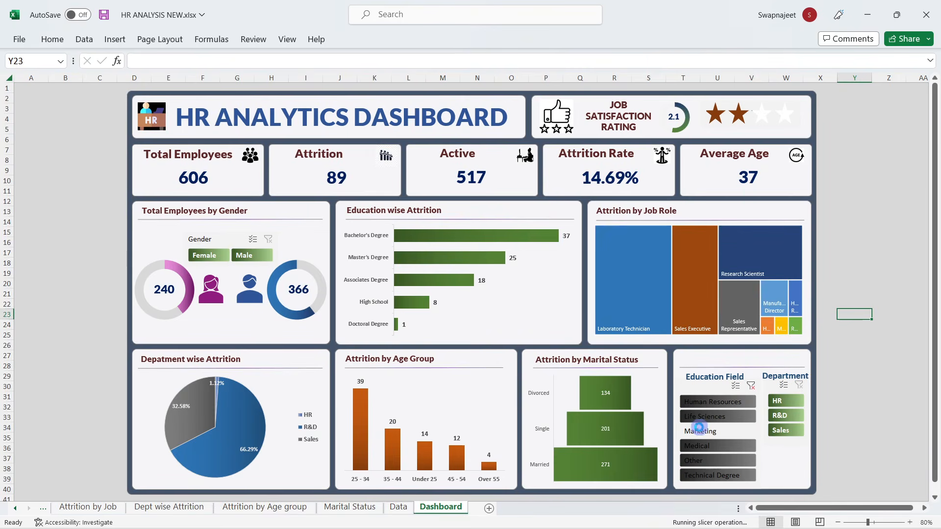
{"action": "left_click", "coordinate": [749, 386]}
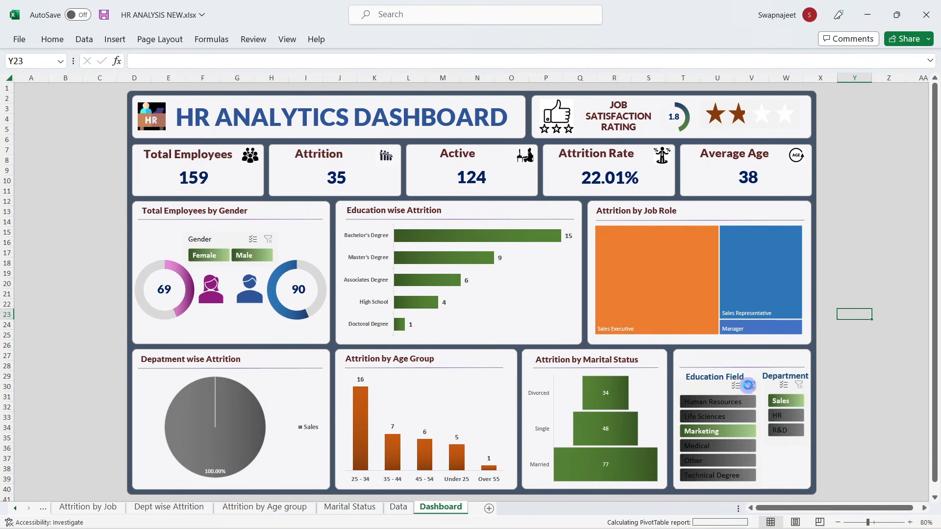
Step: Connect the Department slicer to all listed reports, adding Job, Dept wise, Education, Gender, KPI, PivotTable9 and Rating
{"action": "right_click", "coordinate": [771, 388]}
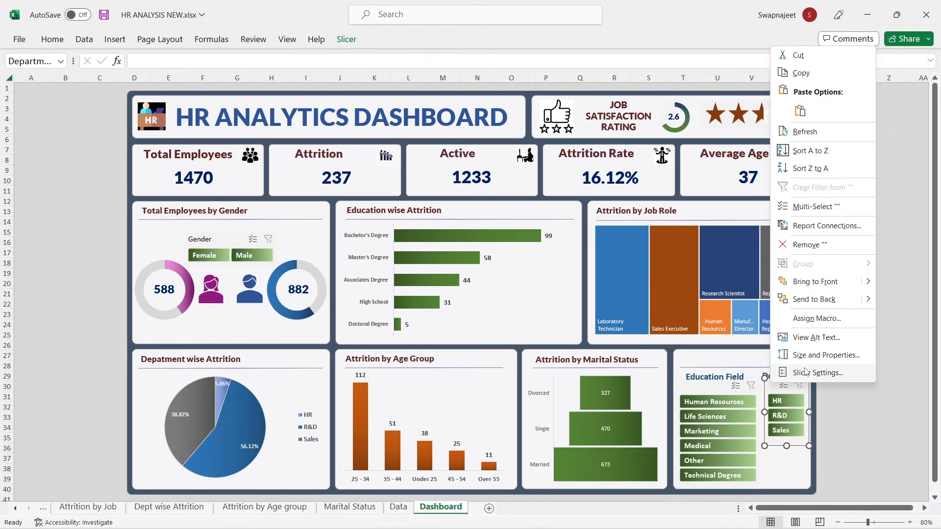
{"action": "left_click", "coordinate": [827, 225]}
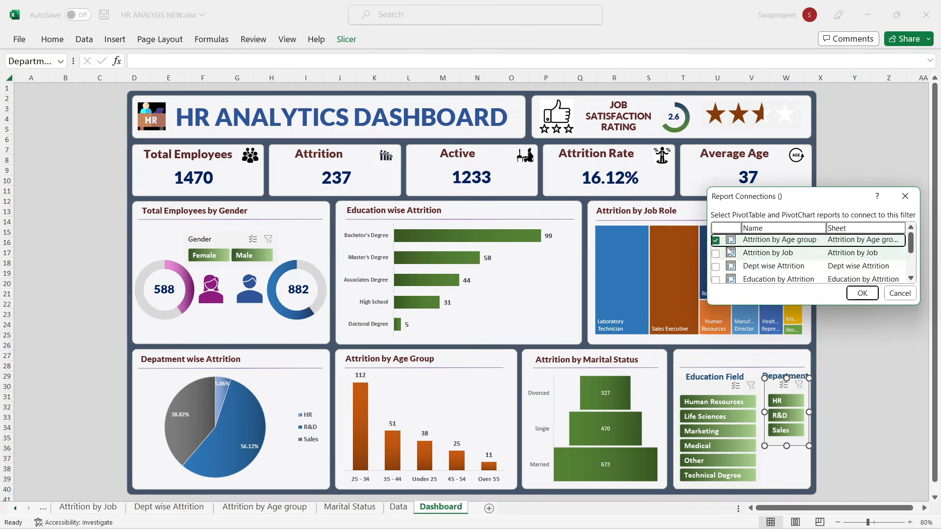
{"action": "left_click_drag", "start_coordinate": [738, 196], "coordinate": [10, 108]}
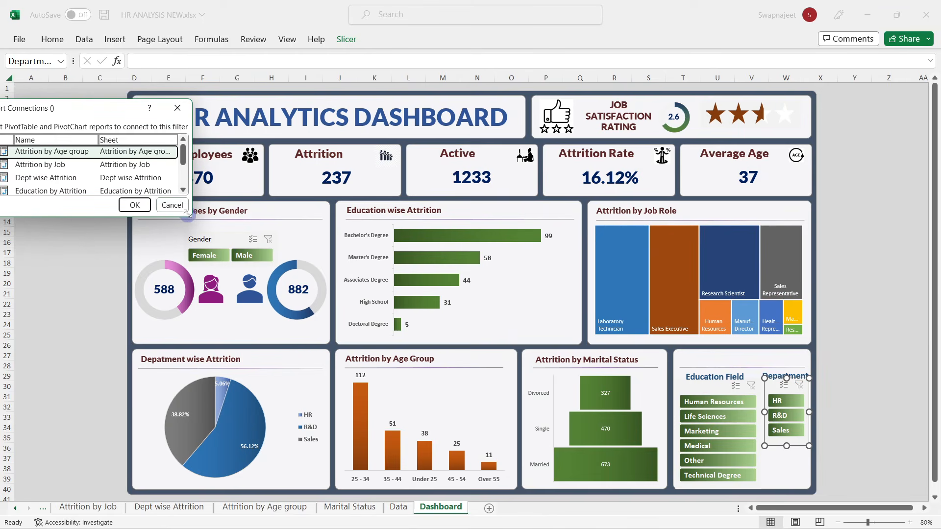
{"action": "left_click_drag", "start_coordinate": [186, 213], "coordinate": [247, 269]}
{"action": "left_click_drag", "start_coordinate": [145, 118], "coordinate": [235, 130]}
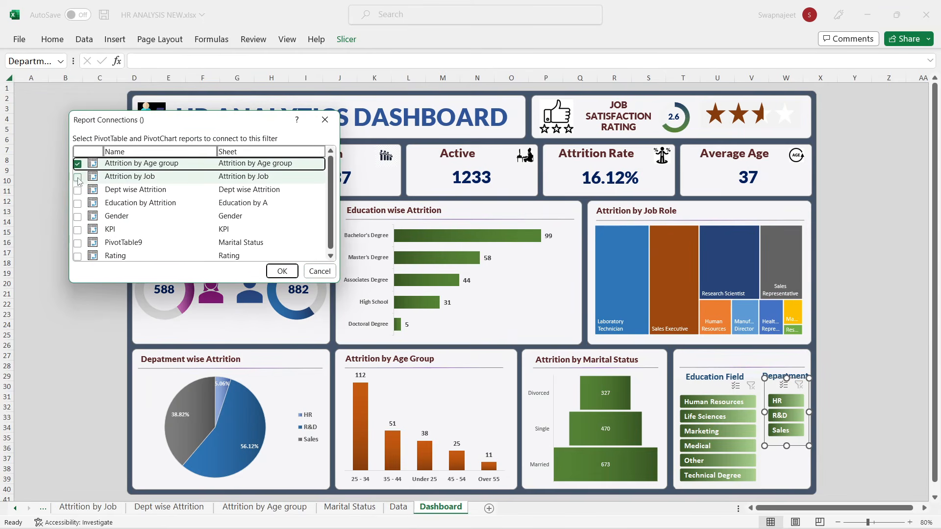
{"action": "left_click", "coordinate": [77, 177]}
{"action": "left_click", "coordinate": [77, 190]}
{"action": "left_click", "coordinate": [78, 203]}
{"action": "left_click", "coordinate": [77, 216]}
{"action": "left_click", "coordinate": [77, 229]}
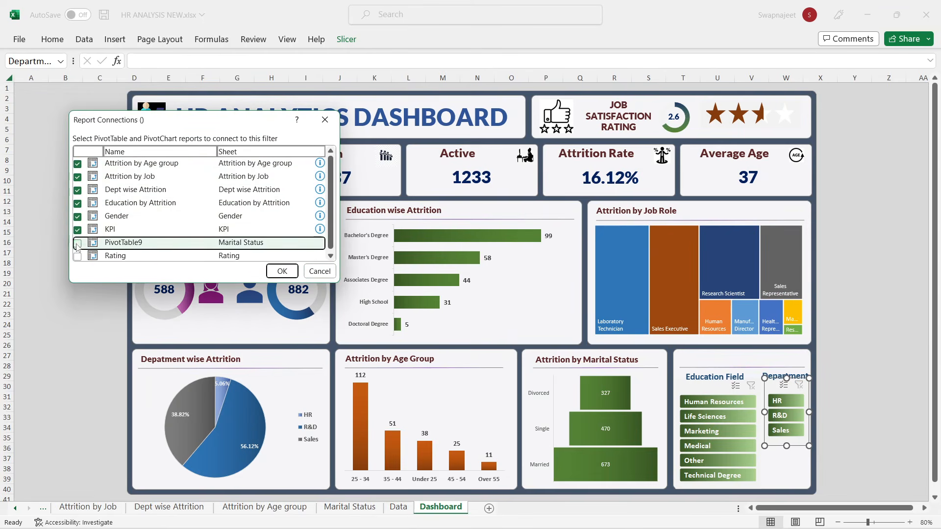
{"action": "left_click", "coordinate": [77, 242]}
{"action": "left_click", "coordinate": [77, 256]}
{"action": "left_click", "coordinate": [281, 271]}
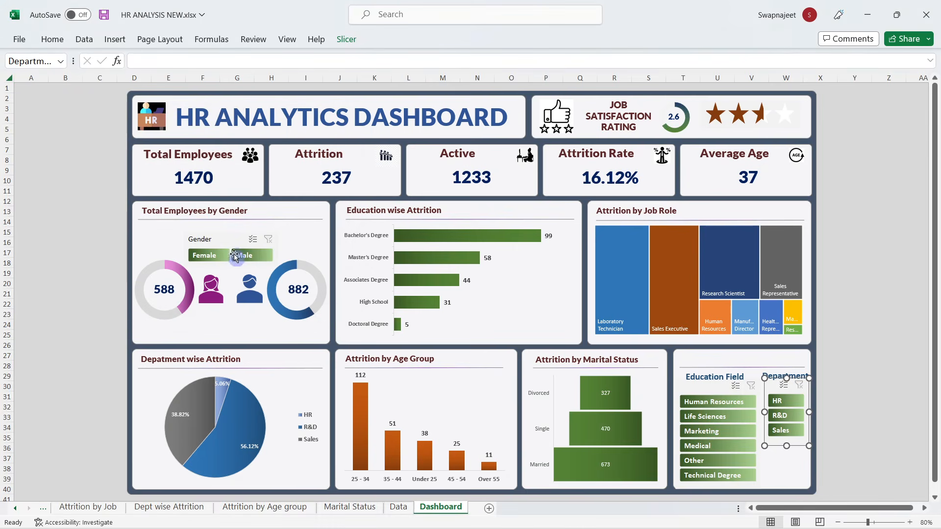
Step: Connect the Gender slicer to all listed reports, adding Age group, Job, Dept wise, Education, KPI, PivotTable9 and Rating, and deselect the slicer
{"action": "right_click", "coordinate": [211, 240]}
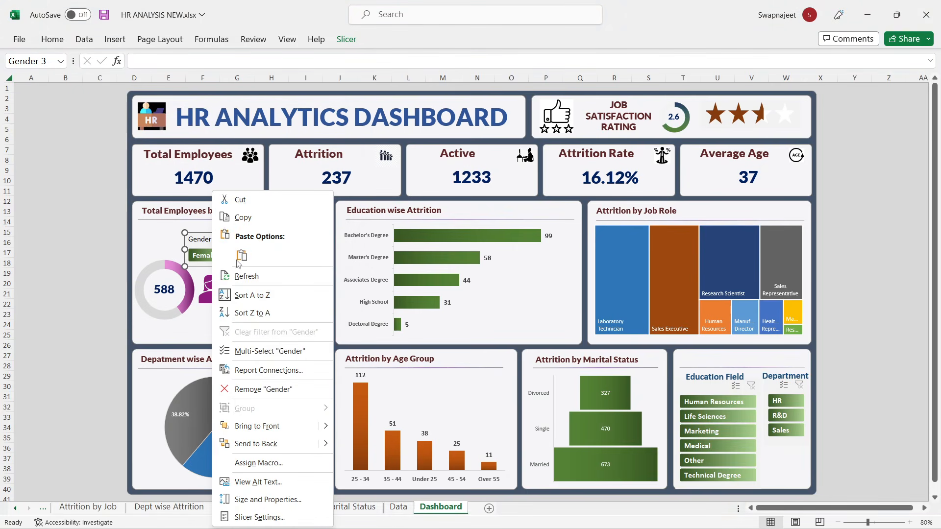
{"action": "left_click", "coordinate": [264, 371]}
{"action": "left_click_drag", "start_coordinate": [217, 327], "coordinate": [197, 155]}
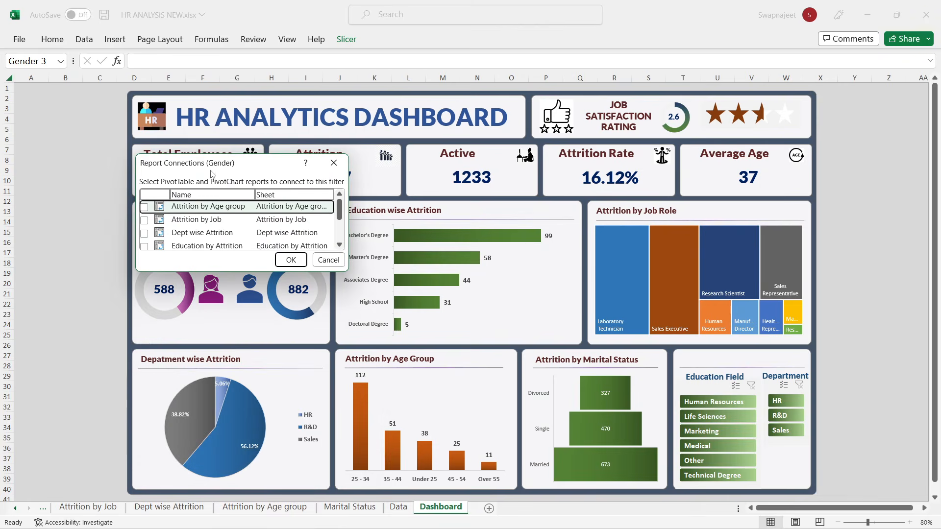
{"action": "left_click_drag", "start_coordinate": [348, 271], "coordinate": [433, 356]}
{"action": "left_click", "coordinate": [144, 207]}
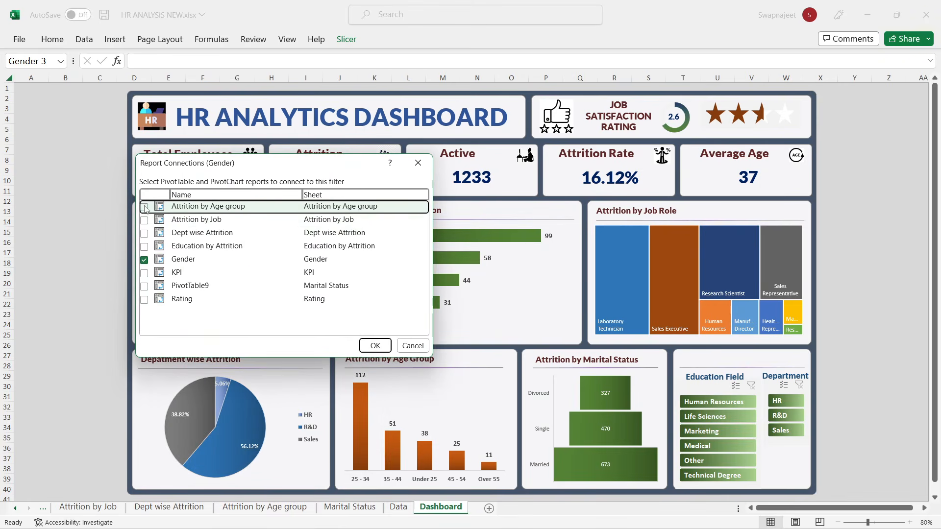
{"action": "left_click", "coordinate": [144, 220]}
{"action": "left_click", "coordinate": [144, 232]}
{"action": "left_click", "coordinate": [144, 246]}
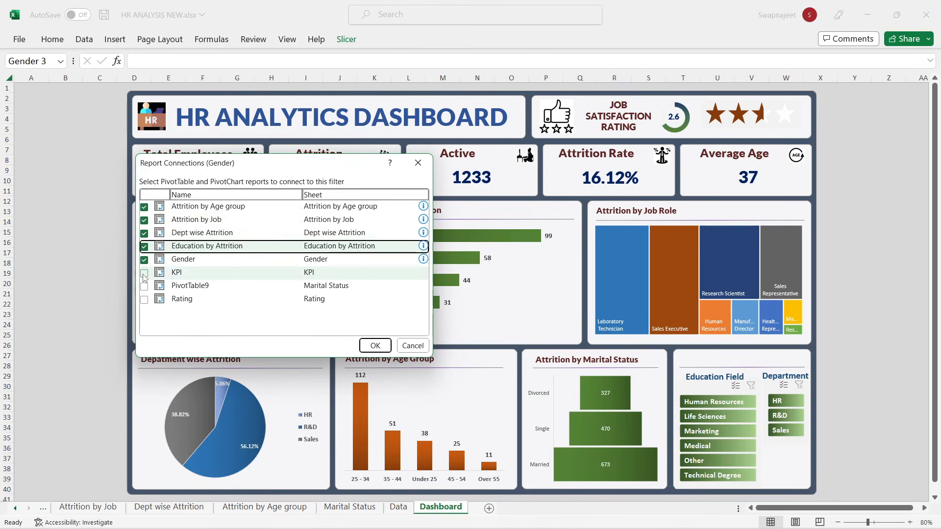
{"action": "left_click", "coordinate": [144, 272]}
{"action": "left_click", "coordinate": [144, 286]}
{"action": "left_click", "coordinate": [144, 299]}
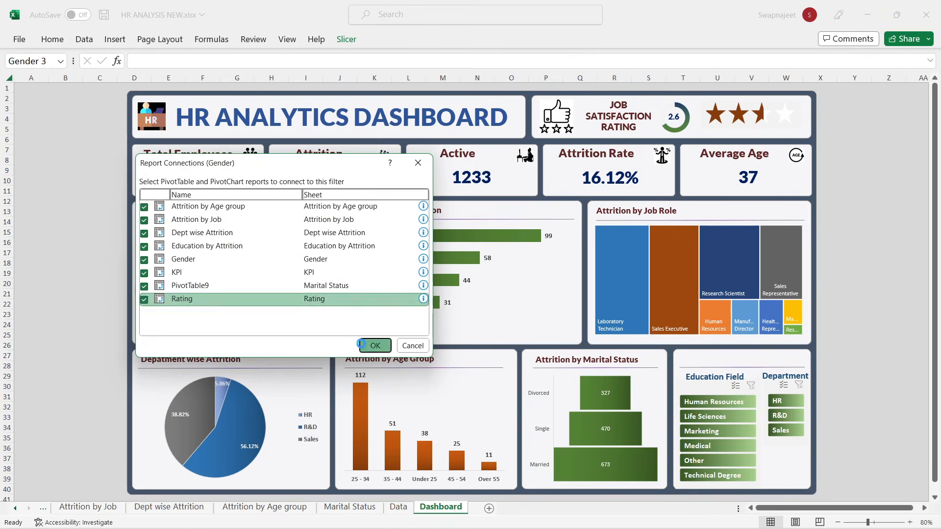
{"action": "left_click", "coordinate": [374, 345]}
{"action": "left_click", "coordinate": [93, 283]}
Step: Test the Gender slicer with Male and the Department slicer with HR and R&D, clearing each filter
{"action": "left_click", "coordinate": [258, 257]}
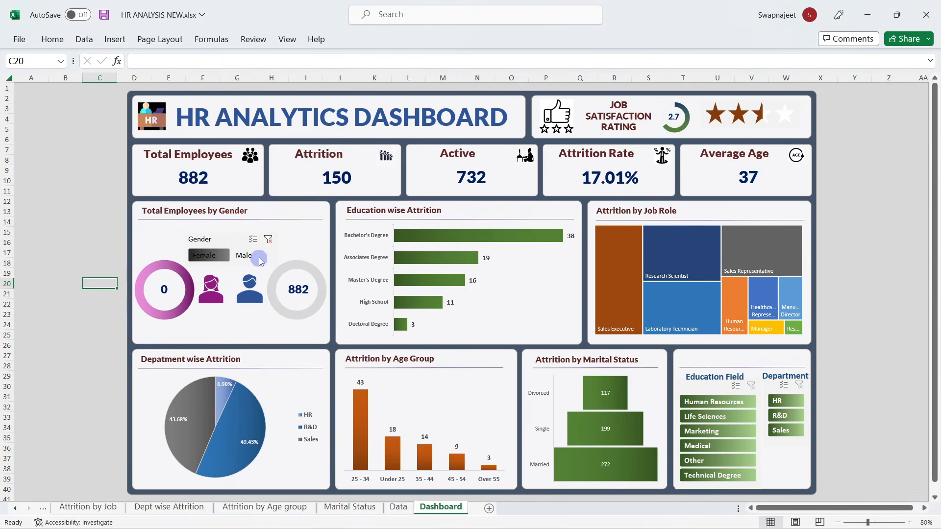
{"action": "left_click", "coordinate": [268, 239]}
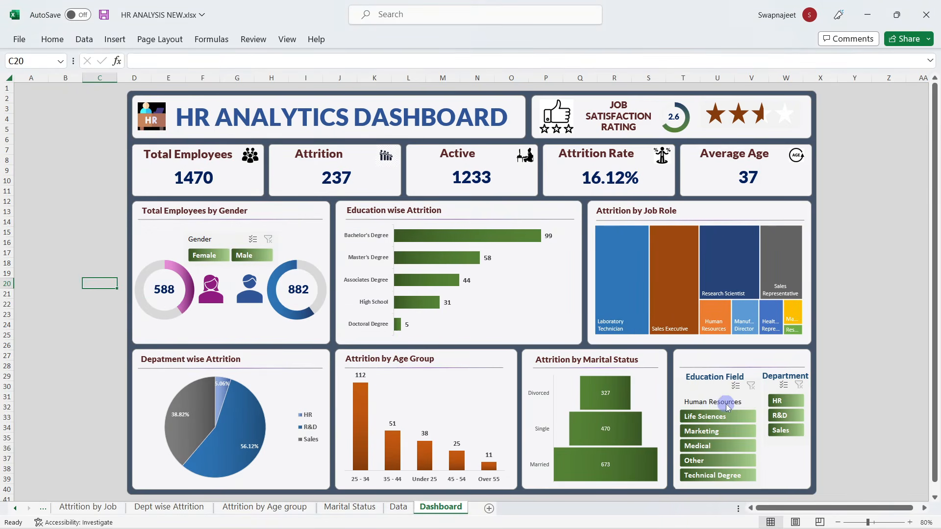
{"action": "left_click", "coordinate": [783, 401]}
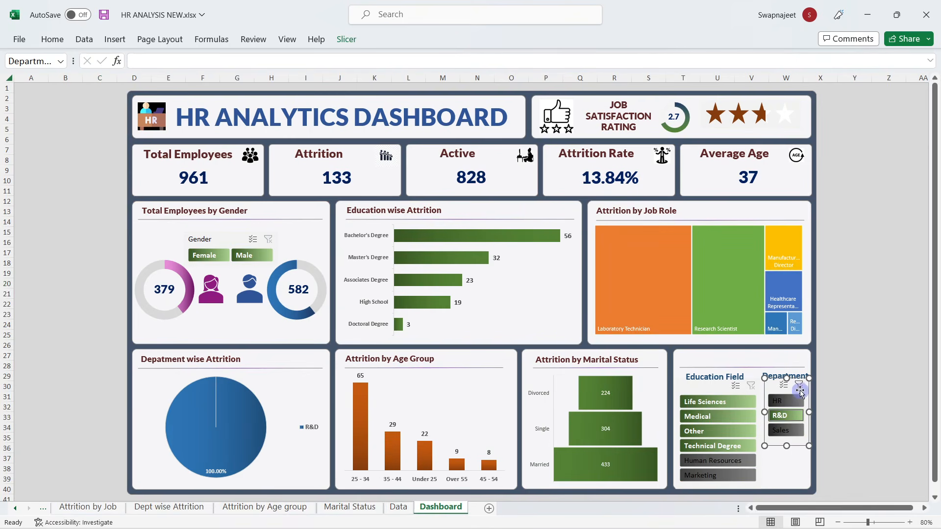
{"action": "left_click", "coordinate": [799, 385]}
{"action": "left_click", "coordinate": [866, 263]}
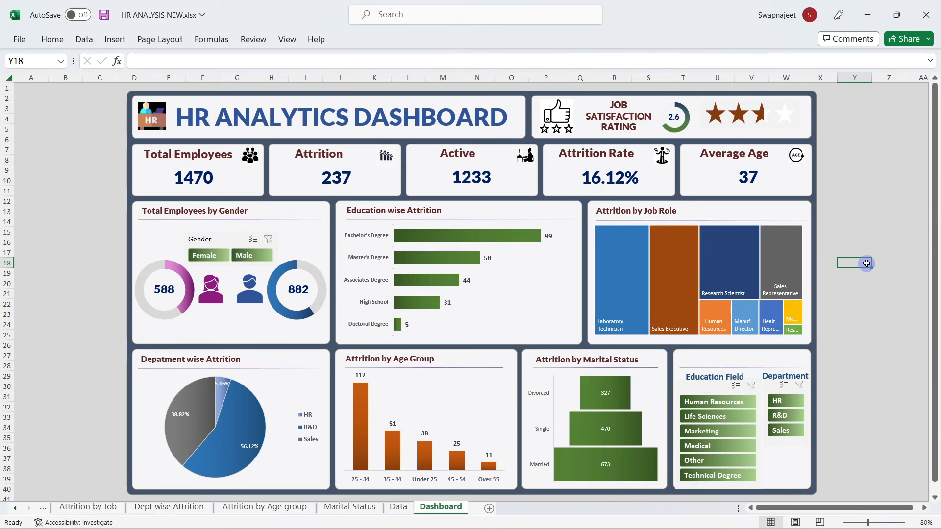
{"action": "left_click", "coordinate": [886, 242]}
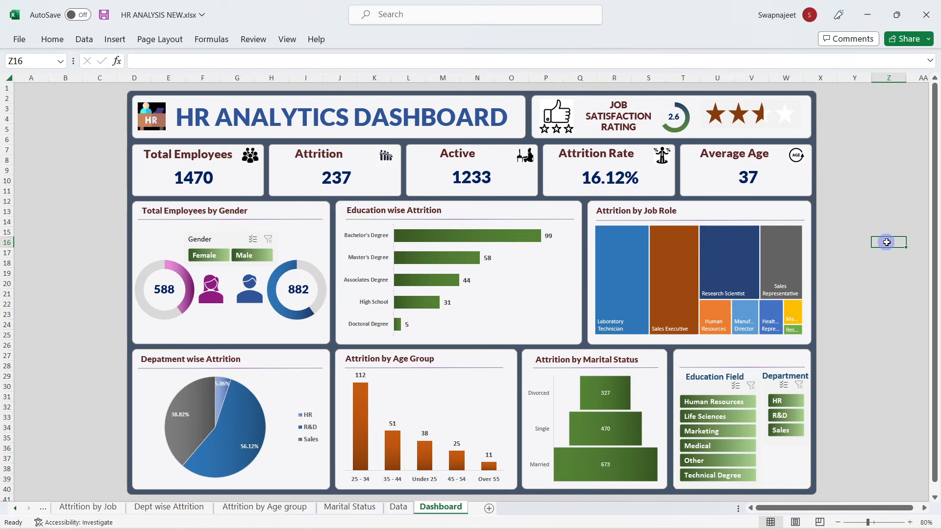